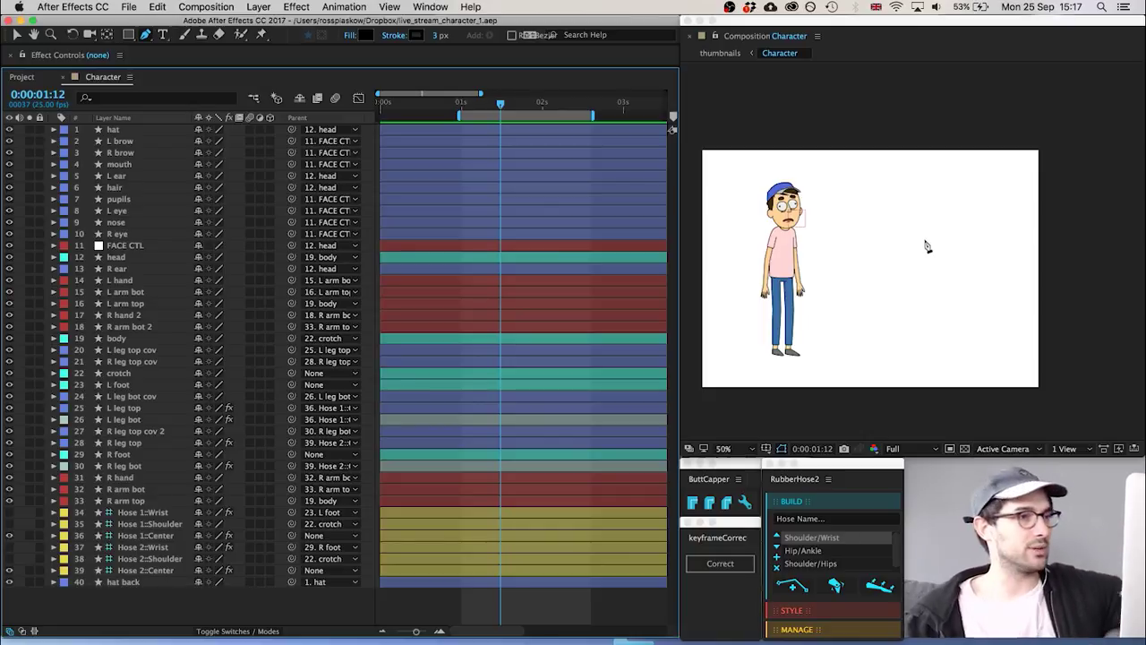
Reveal the crotch layer's Position and start keyframing it at 0:00:01:12
{"action": "left_click", "coordinate": [152, 378]}
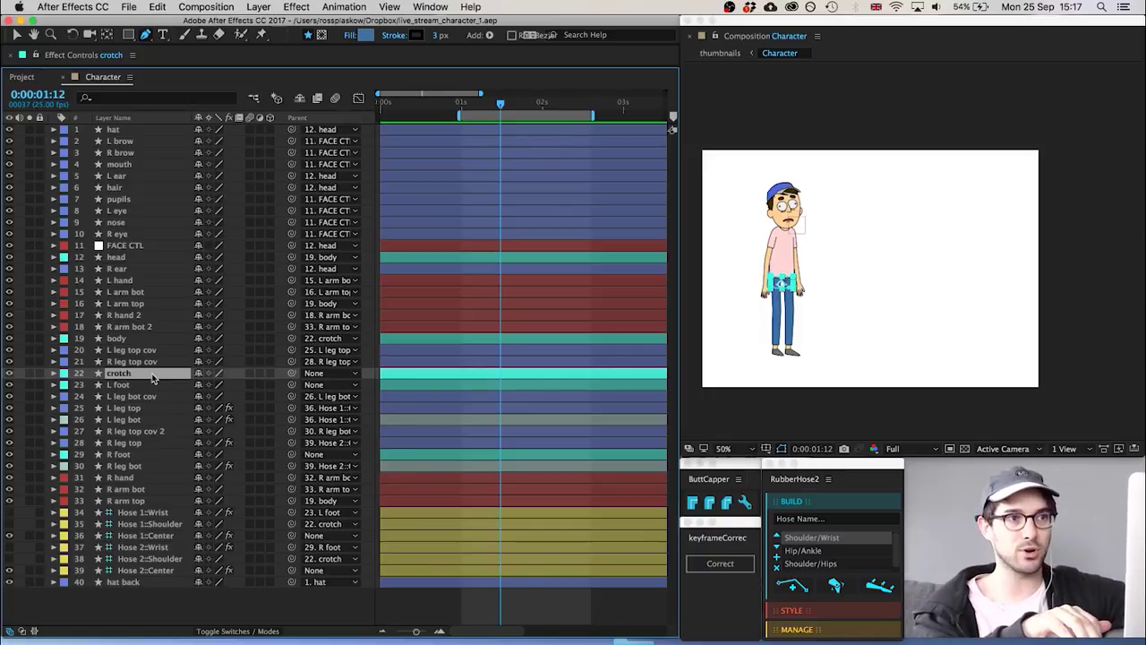
{"action": "key", "text": "Return"}
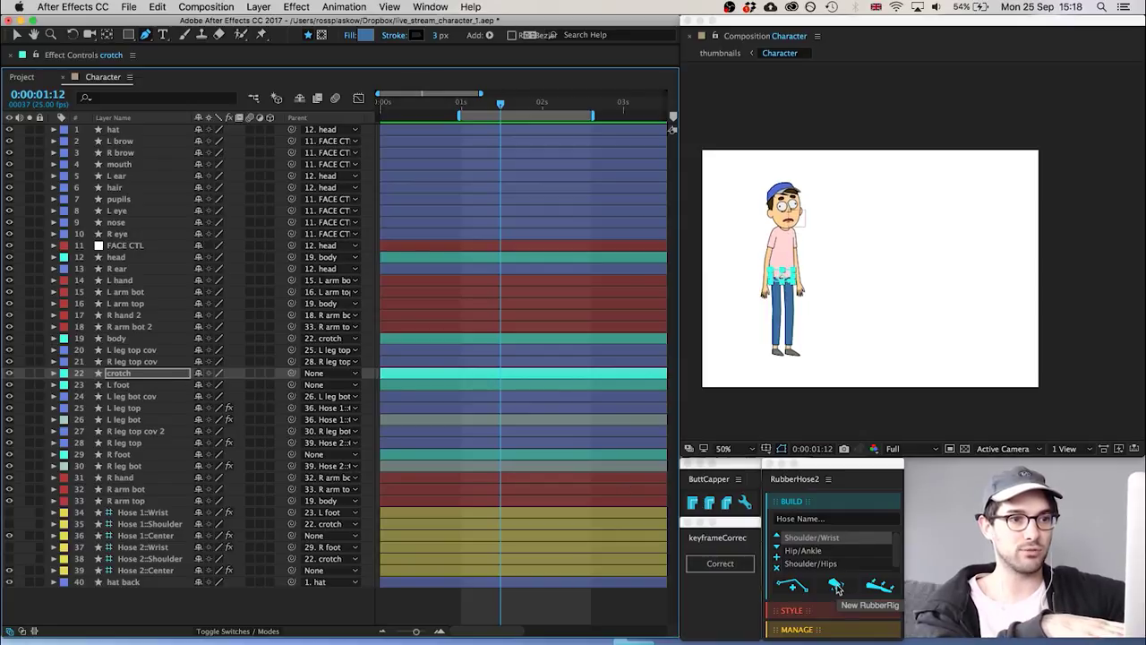
{"action": "left_click", "coordinate": [150, 375]}
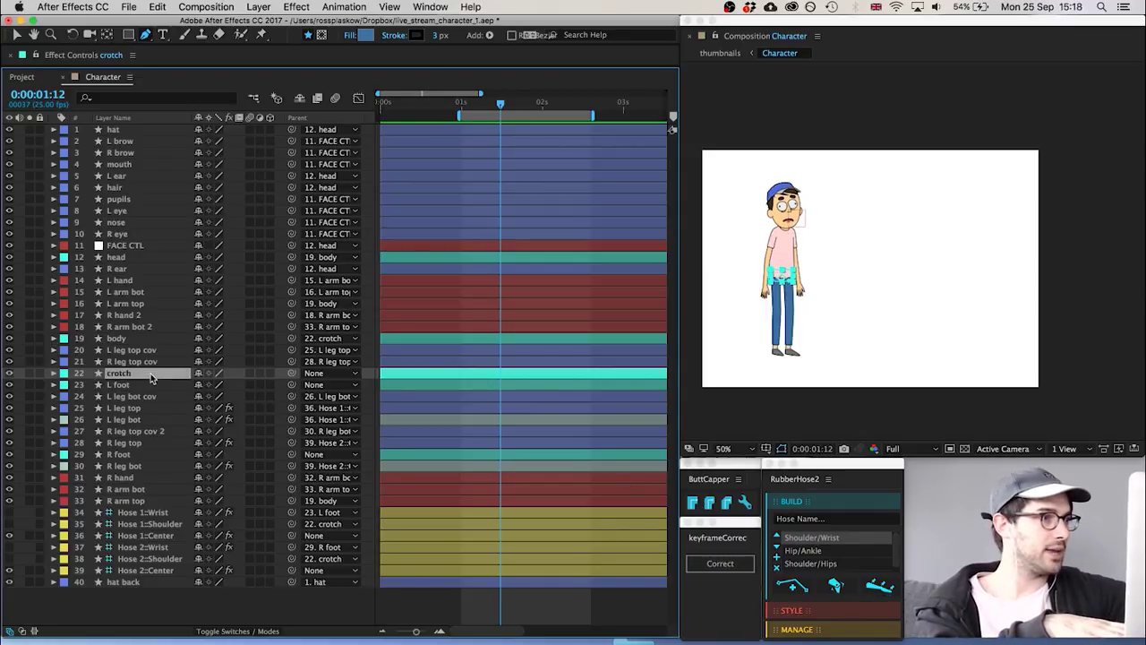
{"action": "key", "text": "p"}
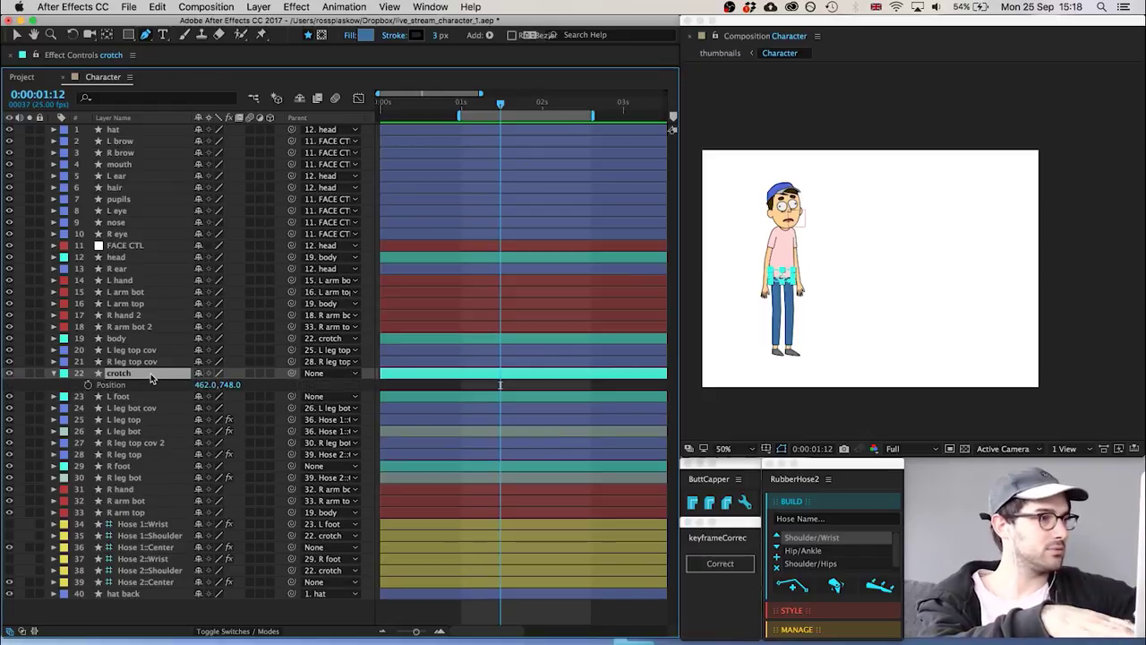
{"action": "left_click", "coordinate": [87, 385]}
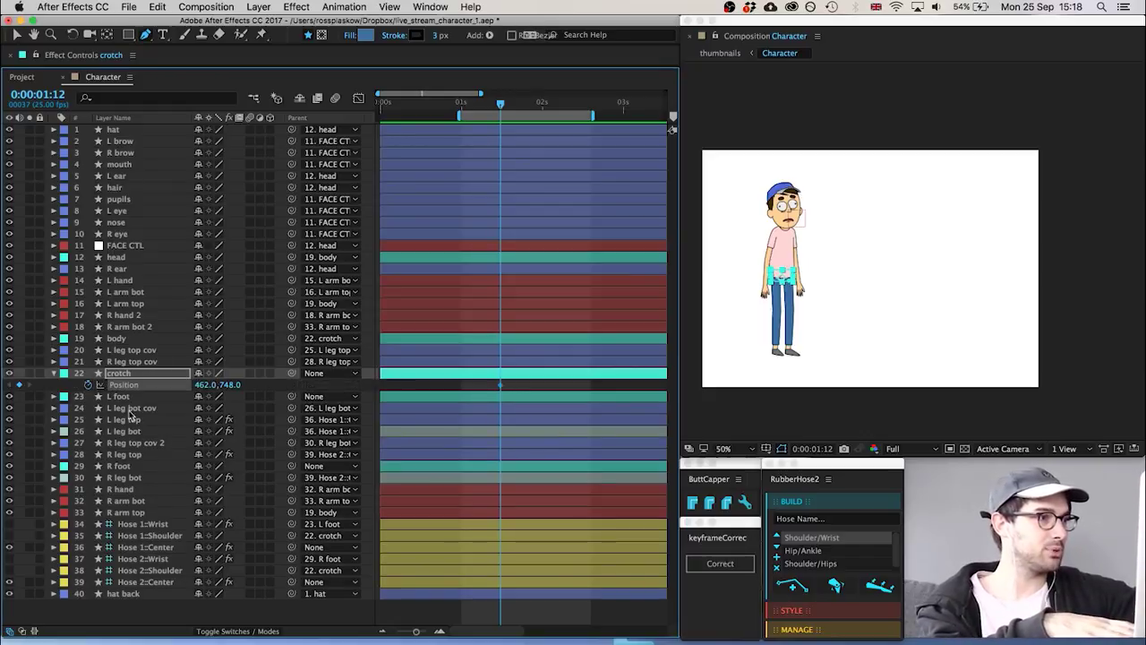
Reveal Position on the L foot and R foot layers and start keyframing it at 0:00:01:12
{"action": "left_click", "coordinate": [152, 397]}
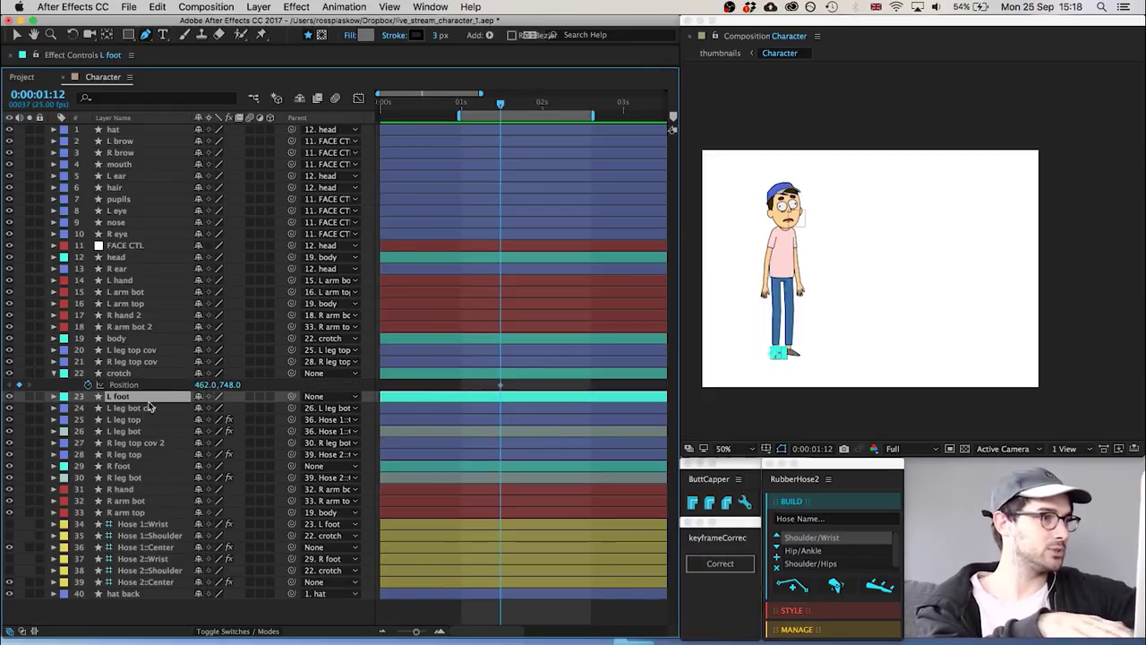
{"action": "left_click", "coordinate": [136, 465], "text": "super"}
{"action": "key", "text": "p"}
{"action": "left_click", "coordinate": [87, 407]}
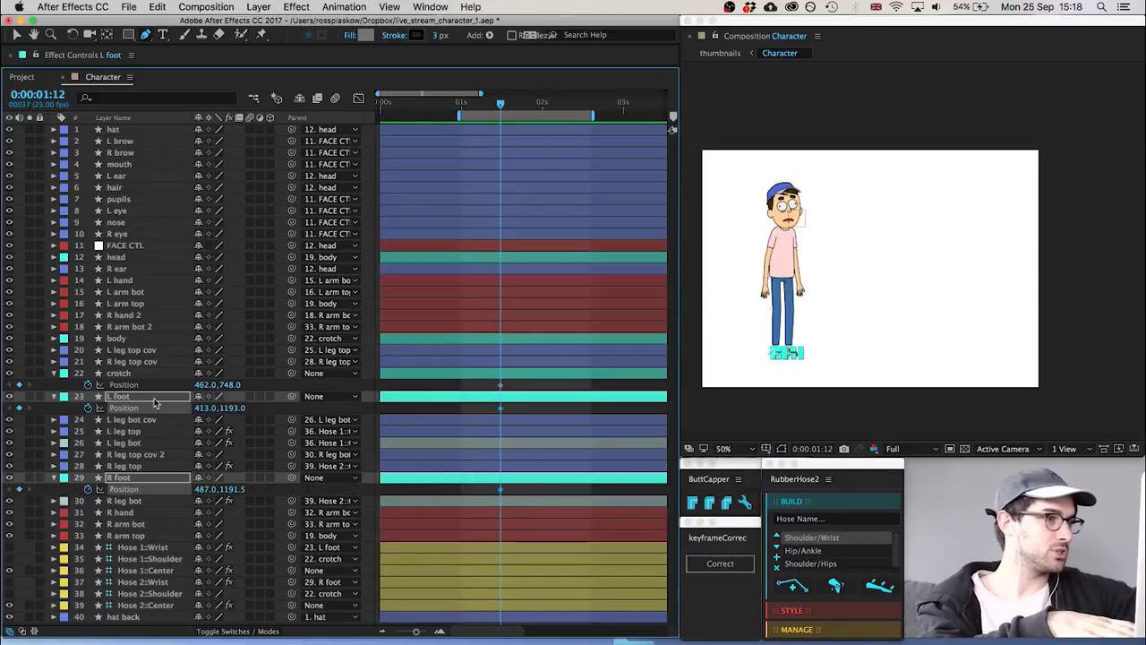
Move the crotch, L foot and R foot Position keyframes earlier to the one-second mark
{"action": "left_click", "coordinate": [493, 375], "text": "super"}
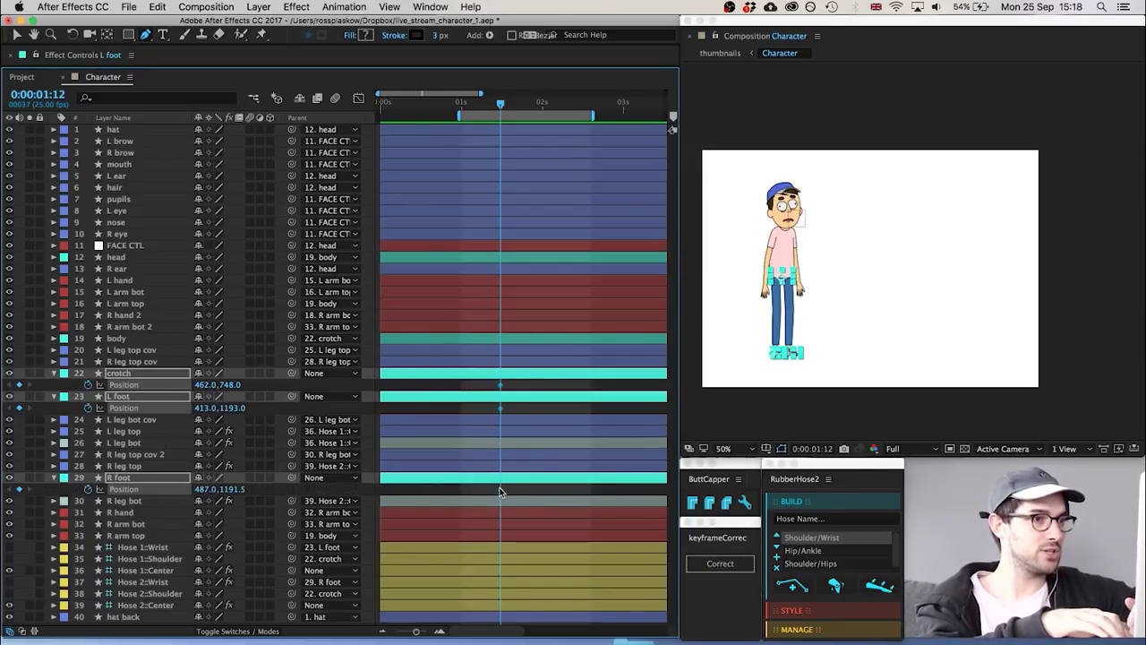
{"action": "left_click_drag", "start_coordinate": [500, 491], "coordinate": [469, 486]}
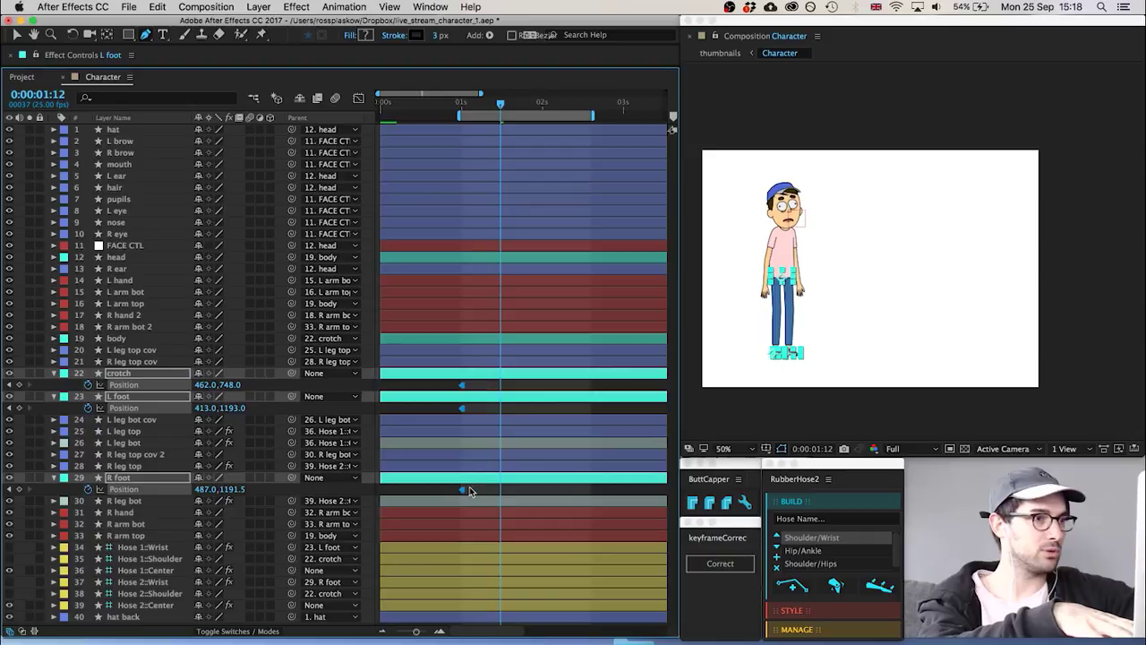
{"action": "left_click", "coordinate": [479, 388]}
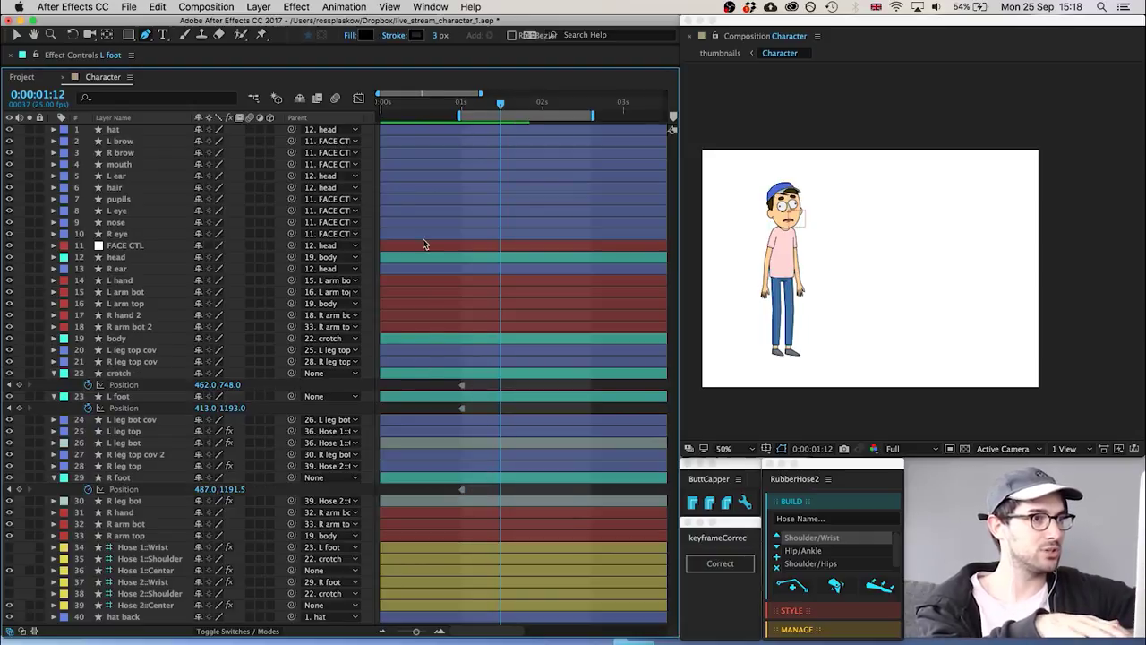
Add new Position keyframes for the crotch, L foot and R foot at 0:00:01:12
{"action": "left_click_drag", "start_coordinate": [20, 386], "coordinate": [20, 489]}
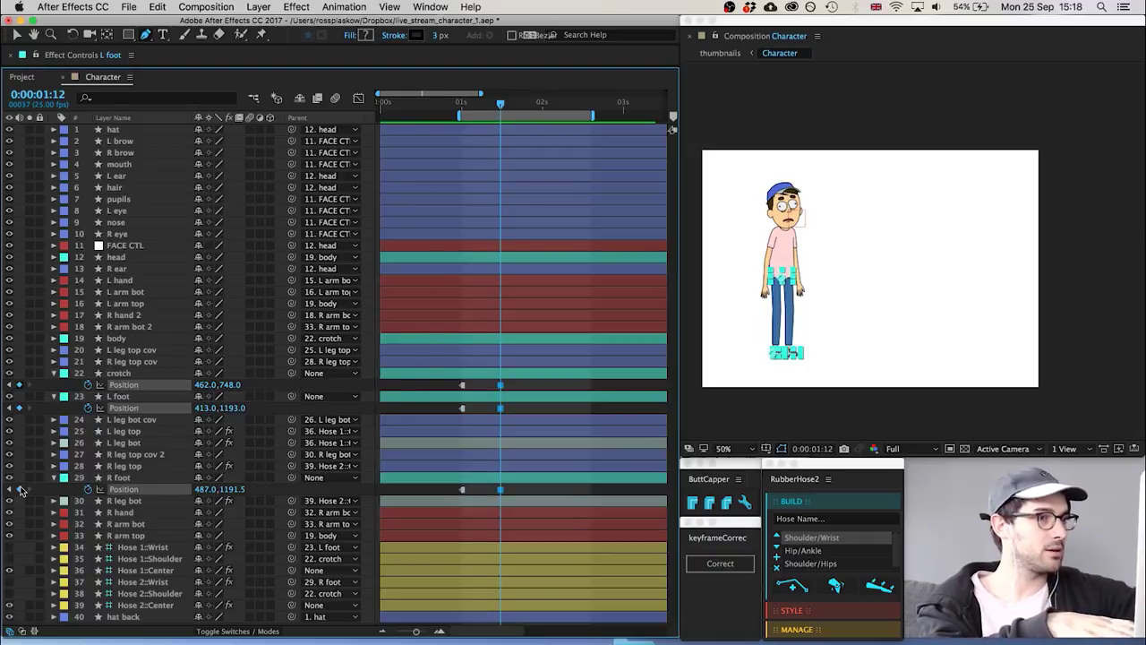
{"action": "left_click", "coordinate": [472, 388]}
Shift the 0:00:01:12 keyframes horizontally to put the crotch at 1382, 748, L foot at 1333, 1193 and R foot at 1407, 1191.5
{"action": "left_click_drag", "start_coordinate": [503, 430], "coordinate": [553, 535]}
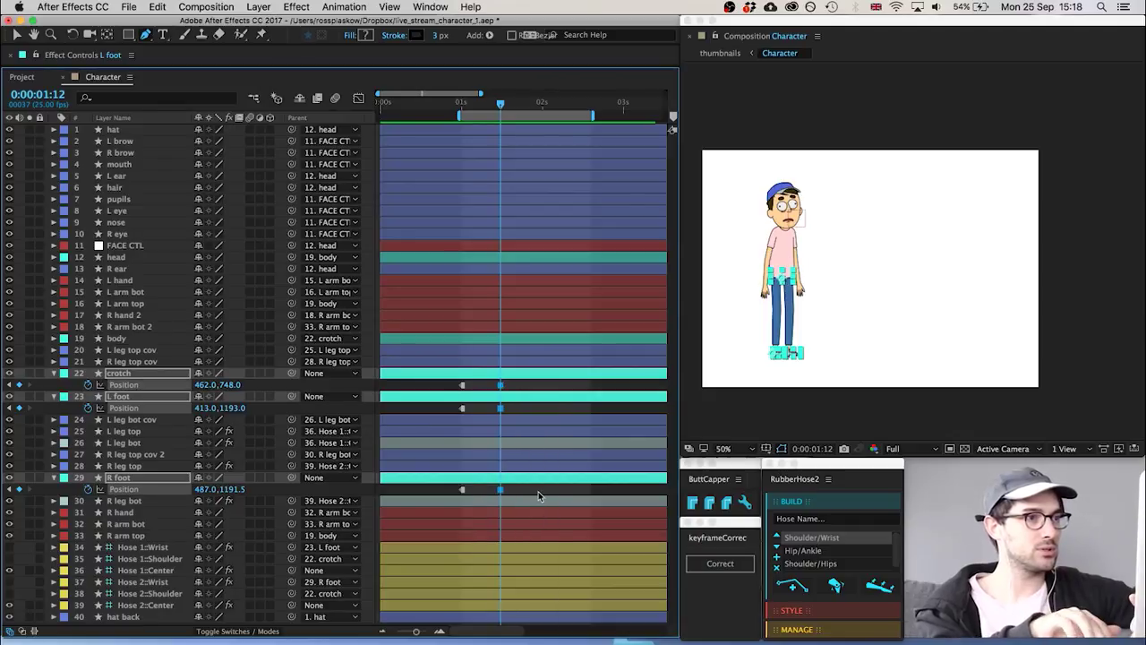
{"action": "key", "text": "shift+Right"}
{"action": "key", "text": "shift+Right"}
{"action": "key", "text": "shift+Right"}
{"action": "key", "text": "shift+Right"}
{"action": "key", "text": "shift+Right"}
{"action": "key", "text": "shift+Right"}
{"action": "key", "text": "shift+Right"}
{"action": "key", "text": "shift+Right"}
{"action": "key", "text": "shift+Right"}
{"action": "key", "text": "shift+Right"}
{"action": "key", "text": "shift+Right"}
{"action": "key", "text": "shift+Right"}
{"action": "key", "text": "shift+Right"}
{"action": "key", "text": "shift+Right"}
{"action": "key", "text": "shift+Right"}
{"action": "key", "text": "shift+Right"}
{"action": "key", "text": "shift+Right"}
{"action": "key", "text": "shift+Right"}
{"action": "key", "text": "shift+Right"}
{"action": "key", "text": "shift+Right"}
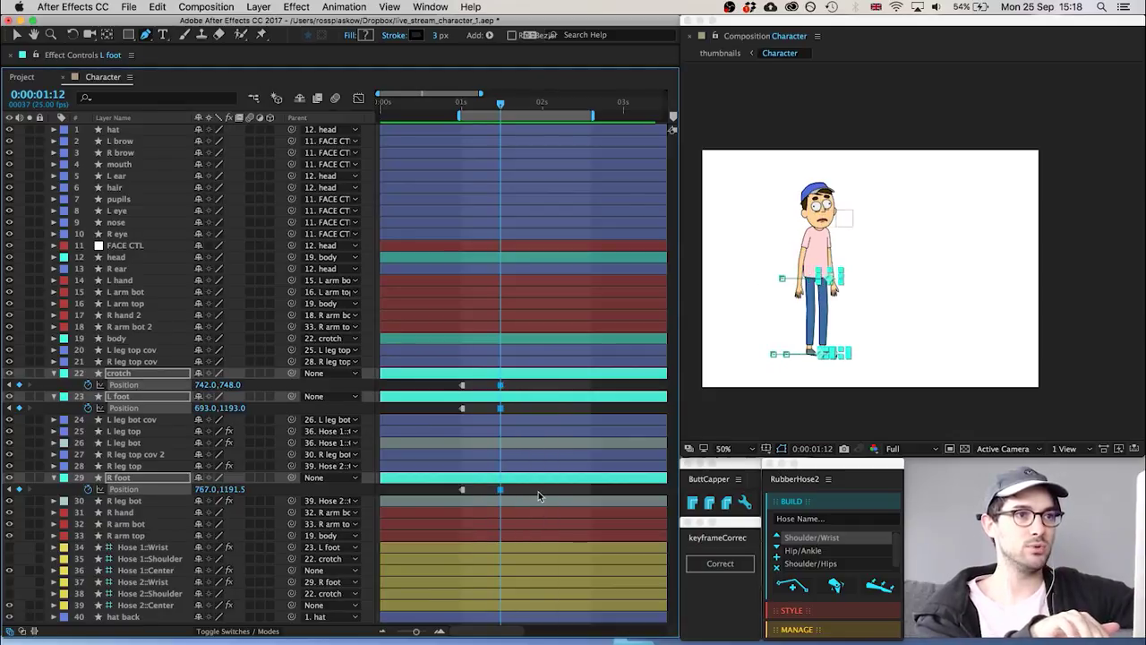
{"action": "key", "text": "shift+Right"}
{"action": "key", "text": "shift+Right"}
{"action": "key", "text": "shift+Right"}
{"action": "key", "text": "shift+Right"}
{"action": "key", "text": "shift+Right"}
{"action": "key", "text": "shift+Right"}
{"action": "key", "text": "shift+Right"}
{"action": "key", "text": "shift+Right"}
{"action": "key", "text": "shift+Right"}
{"action": "key", "text": "shift+Right"}
{"action": "key", "text": "shift+Right"}
{"action": "key", "text": "shift+Right"}
{"action": "key", "text": "shift+Right"}
{"action": "key", "text": "shift+Right"}
{"action": "key", "text": "shift+Right"}
{"action": "key", "text": "shift+Right"}
{"action": "key", "text": "shift+Right"}
{"action": "key", "text": "shift+Right"}
{"action": "key", "text": "shift+Right"}
{"action": "key", "text": "shift+Right"}
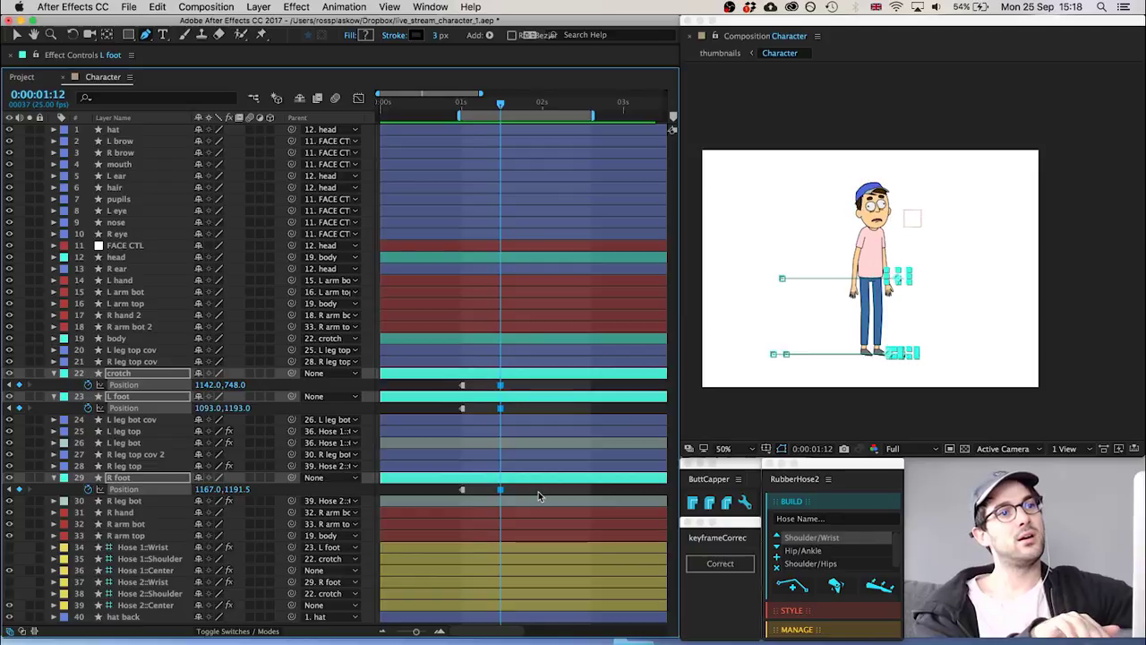
{"action": "key", "text": "shift+Right"}
{"action": "key", "text": "shift+Right"}
{"action": "key", "text": "shift+Right"}
{"action": "key", "text": "shift+Right"}
{"action": "key", "text": "shift+Right"}
{"action": "key", "text": "shift+Right"}
{"action": "key", "text": "shift+Right"}
{"action": "key", "text": "shift+Right"}
{"action": "key", "text": "shift+Right"}
{"action": "key", "text": "shift+Right"}
{"action": "key", "text": "shift+Right"}
{"action": "key", "text": "shift+Right"}
{"action": "key", "text": "shift+Right"}
{"action": "key", "text": "shift+Right"}
{"action": "key", "text": "shift+Right"}
{"action": "key", "text": "shift+Right"}
{"action": "key", "text": "shift+Right"}
{"action": "key", "text": "shift+Right"}
{"action": "key", "text": "shift+Right"}
{"action": "key", "text": "shift+Right"}
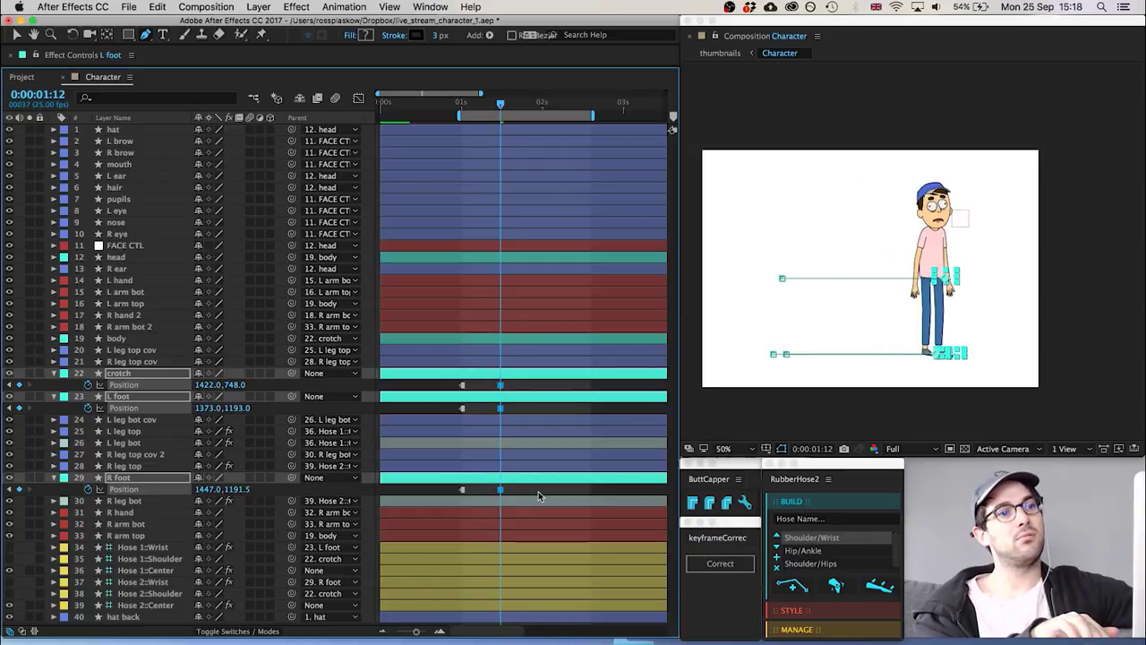
{"action": "key", "text": "shift+Left"}
{"action": "key", "text": "shift+Left"}
{"action": "key", "text": "shift+Left"}
{"action": "key", "text": "shift+Left"}
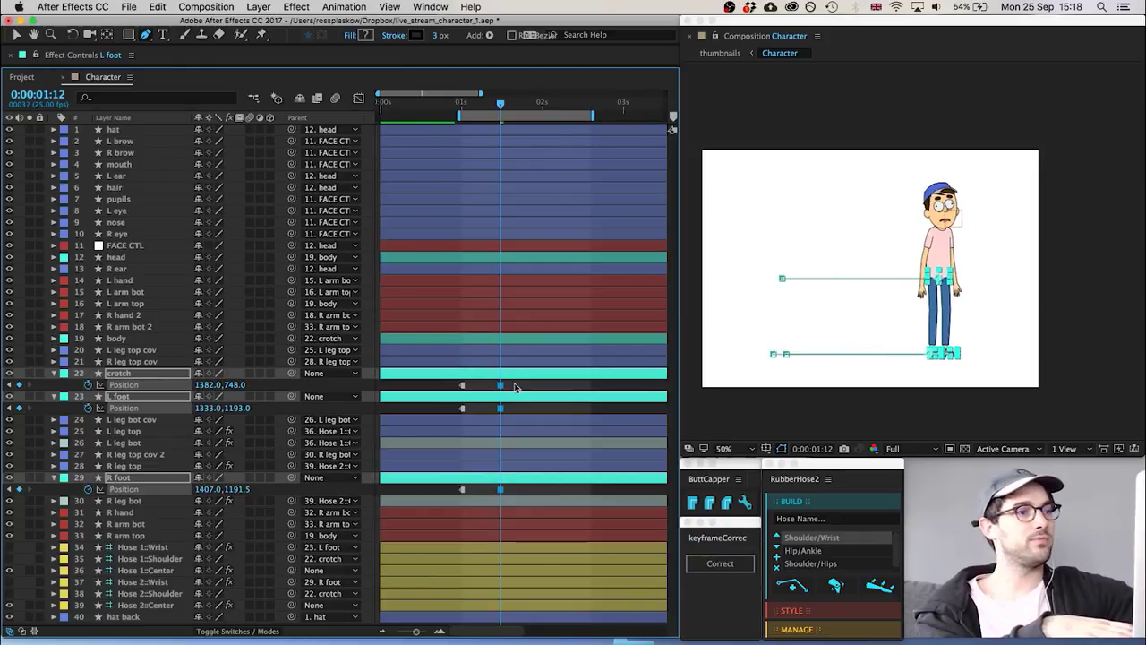
{"action": "left_click", "coordinate": [515, 387]}
Step through the frames around 0:00:01:12 to compare the character's start and end poses
{"action": "key", "text": "super+Left"}
{"action": "key", "text": "super+Right"}
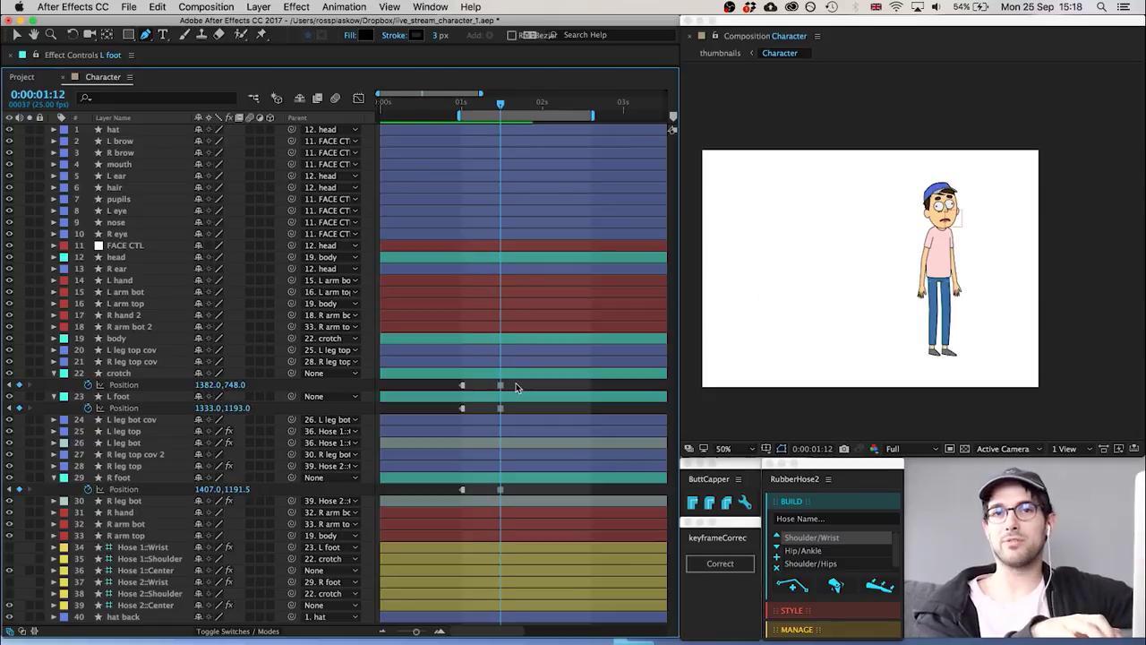
{"action": "key", "text": "super+Left"}
{"action": "key", "text": "super+Right"}
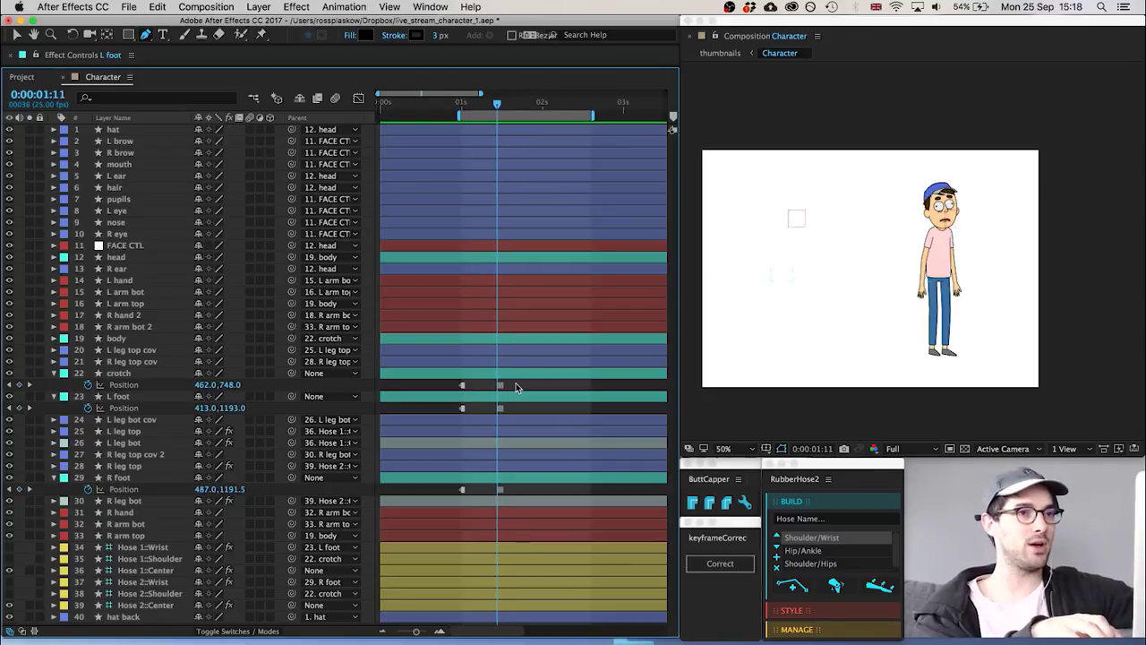
{"action": "key", "text": "super+Right"}
{"action": "key", "text": "super+Left"}
{"action": "key", "text": "super+Left"}
{"action": "key", "text": "super+Left"}
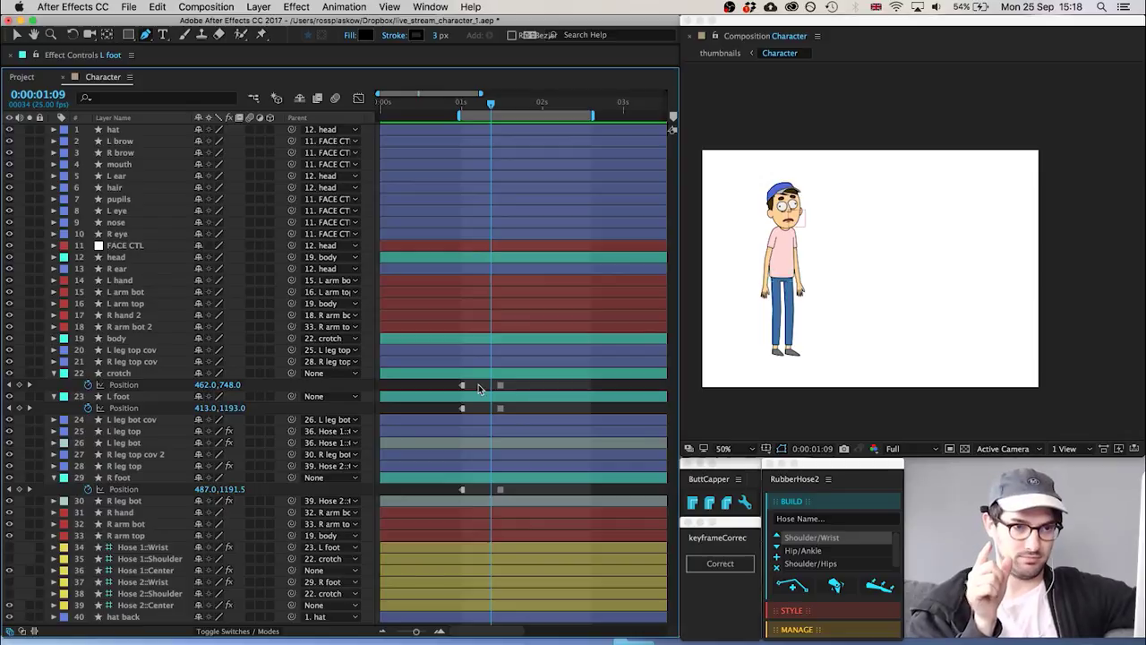
Keyframe the crotch's Position at 0:00:01:06 and shift it horizontally to 902, 748, leaving both feet in place
{"action": "left_click", "coordinate": [481, 106]}
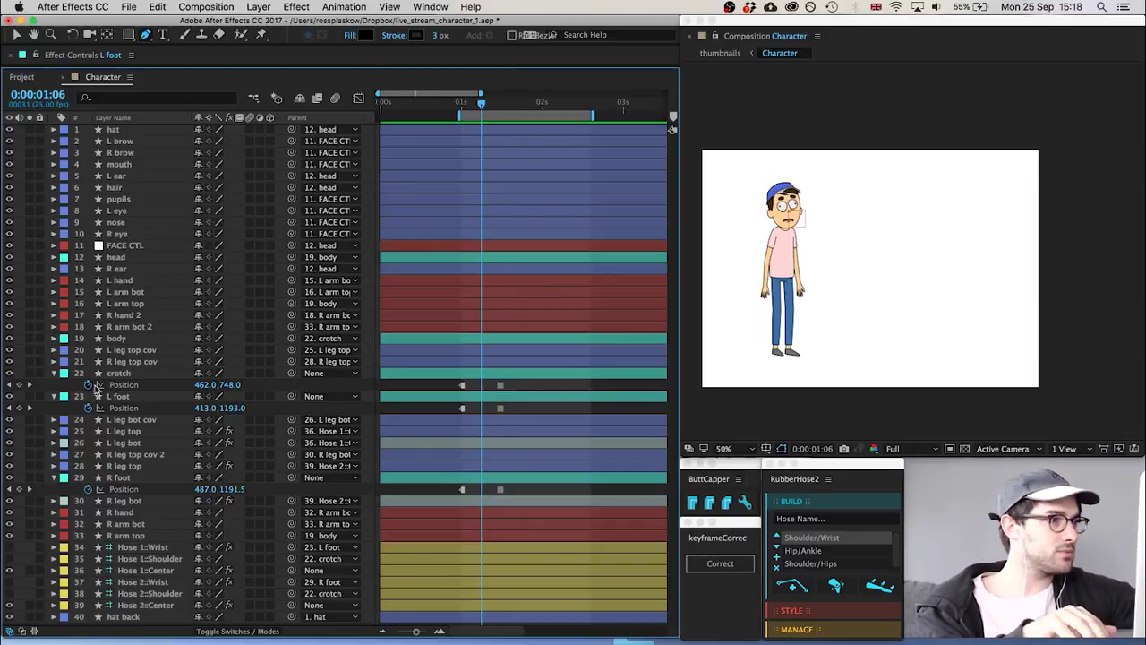
{"action": "left_click", "coordinate": [125, 372]}
{"action": "key", "text": "alt+p"}
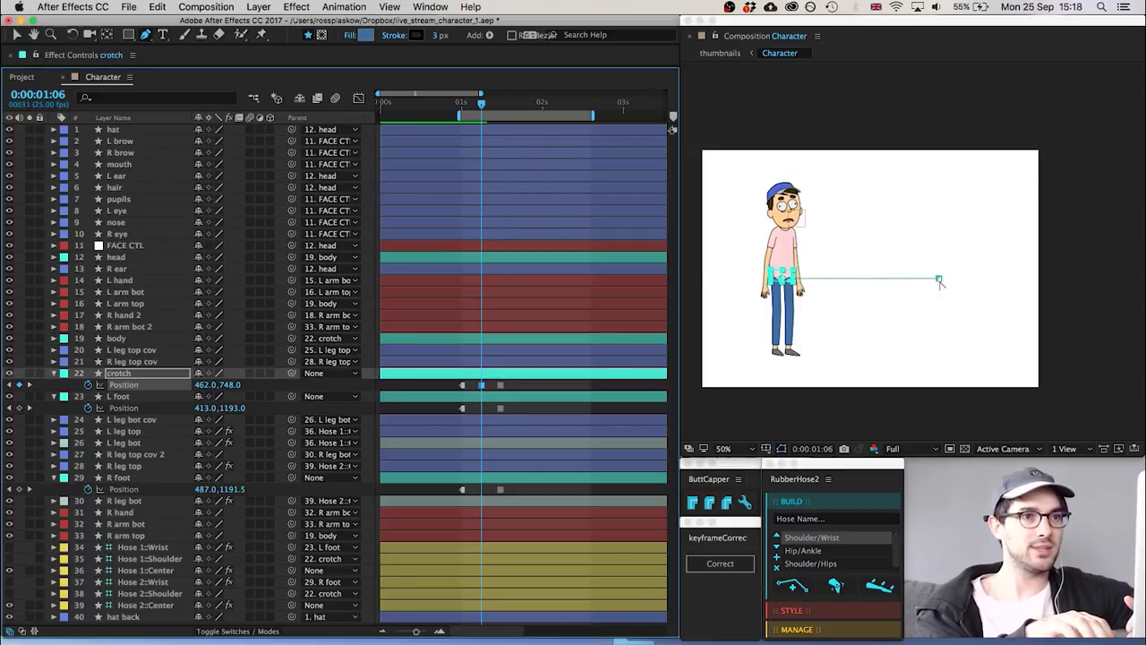
{"action": "key", "text": "shift+Right"}
{"action": "key", "text": "shift+Right"}
{"action": "key", "text": "shift+Right"}
{"action": "key", "text": "shift+Right"}
{"action": "key", "text": "shift+Right"}
{"action": "key", "text": "shift+Right"}
{"action": "key", "text": "shift+Right"}
{"action": "key", "text": "shift+Right"}
{"action": "key", "text": "shift+Right"}
{"action": "key", "text": "shift+Right"}
{"action": "key", "text": "shift+Right"}
{"action": "key", "text": "shift+Right"}
{"action": "key", "text": "shift+Right"}
{"action": "key", "text": "shift+Right"}
{"action": "key", "text": "shift+Right"}
{"action": "key", "text": "shift+Right"}
{"action": "key", "text": "shift+Right"}
{"action": "key", "text": "shift+Right"}
{"action": "key", "text": "shift+Right"}
{"action": "key", "text": "shift+Right"}
{"action": "key", "text": "shift+Right"}
{"action": "key", "text": "shift+Right"}
{"action": "key", "text": "shift+Right"}
{"action": "key", "text": "shift+Right"}
{"action": "key", "text": "shift+Right"}
{"action": "key", "text": "shift+Right"}
{"action": "key", "text": "shift+Right"}
{"action": "key", "text": "shift+Right"}
{"action": "key", "text": "shift+Right"}
{"action": "key", "text": "shift+Right"}
{"action": "key", "text": "shift+Right"}
{"action": "key", "text": "shift+Right"}
{"action": "key", "text": "shift+Right"}
{"action": "key", "text": "shift+Right"}
{"action": "key", "text": "shift+Right"}
{"action": "key", "text": "shift+Right"}
{"action": "key", "text": "shift+Right"}
{"action": "key", "text": "shift+Right"}
{"action": "key", "text": "shift+Right"}
{"action": "key", "text": "shift+Right"}
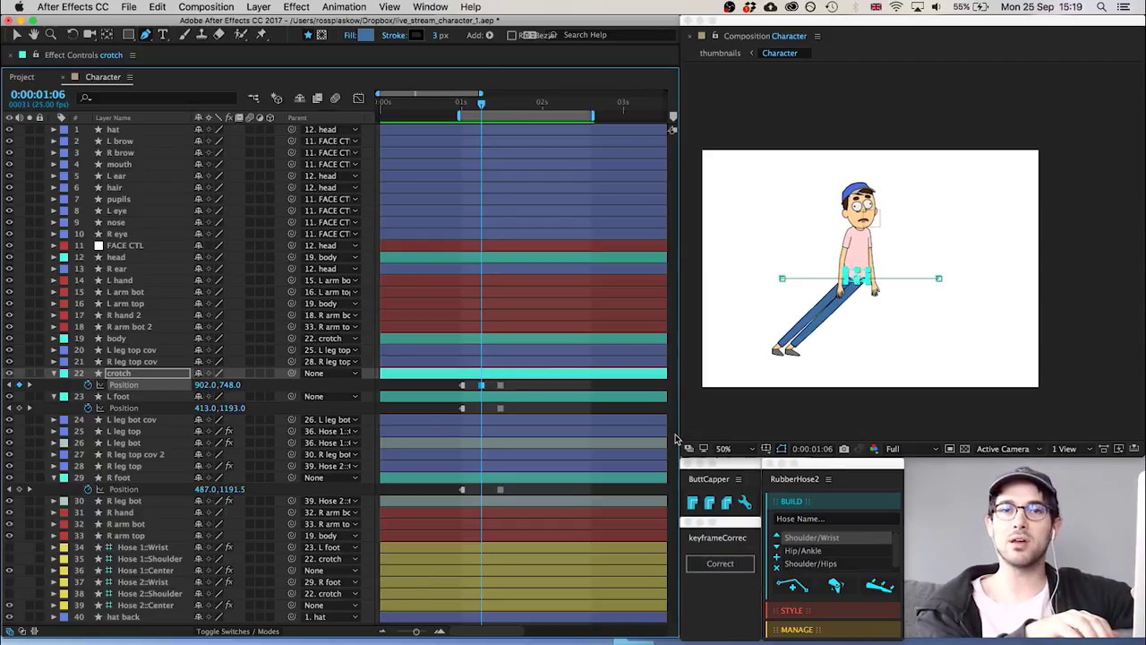
Start keyframing Rotation and shape Path on the L foot and R foot layers at 0:00:01:06
{"action": "left_click", "coordinate": [134, 397]}
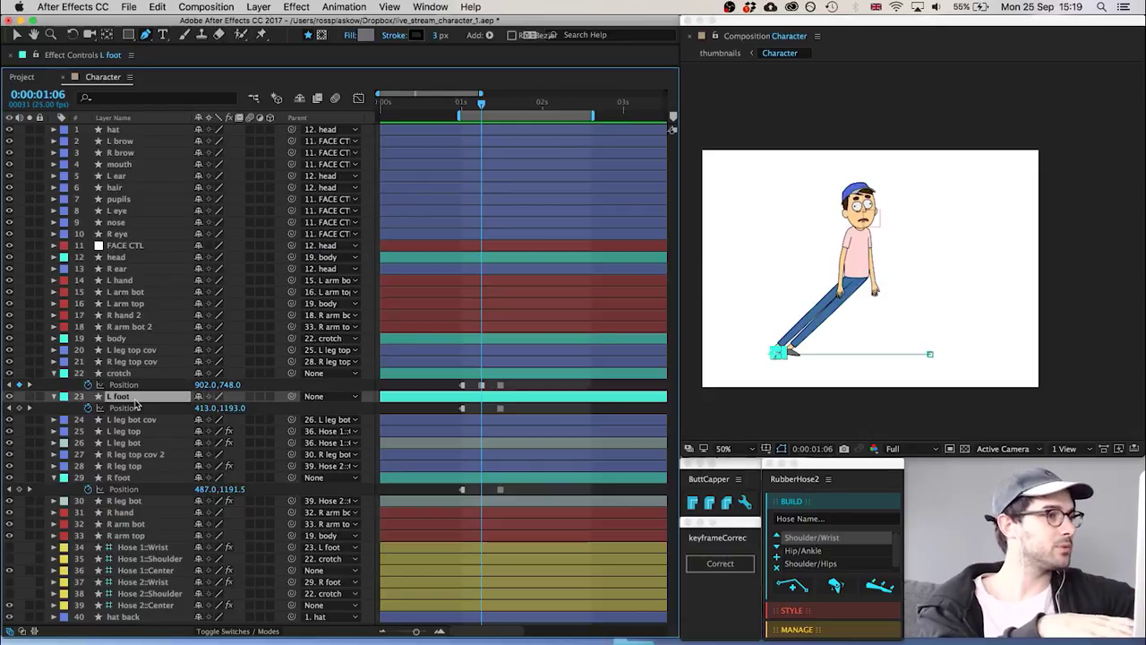
{"action": "left_click", "coordinate": [120, 477], "text": "super"}
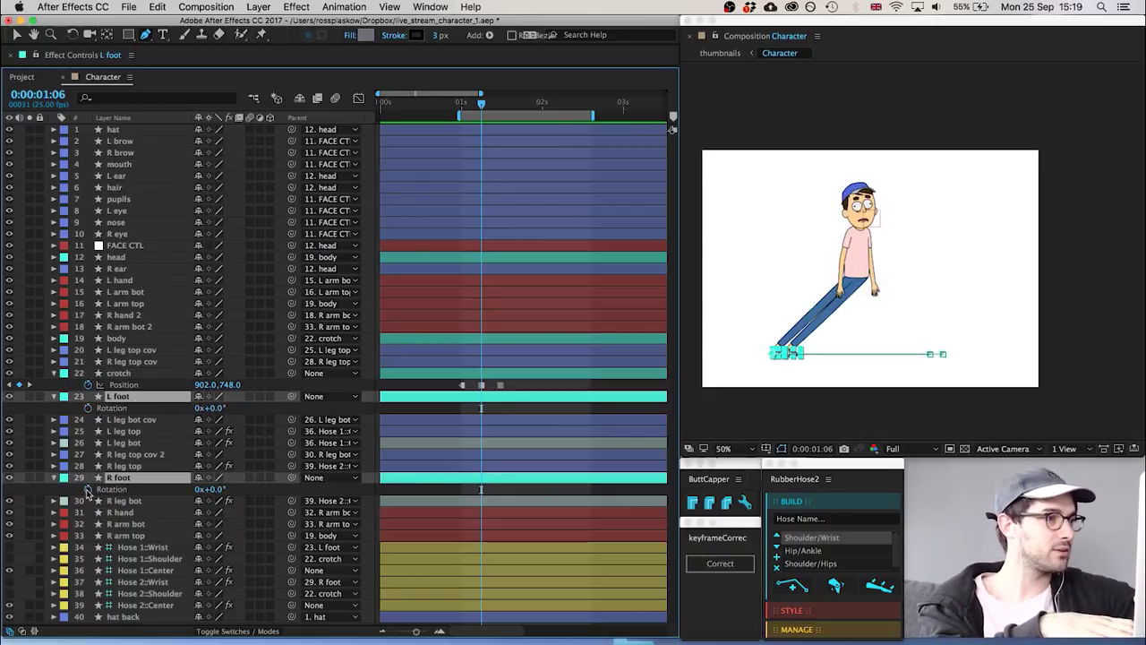
{"action": "key", "text": "r"}
{"action": "key", "text": "u"}
{"action": "key", "text": "u"}
{"action": "scroll", "coordinate": [183, 502], "scroll_direction": "down", "scroll_amount": 5}
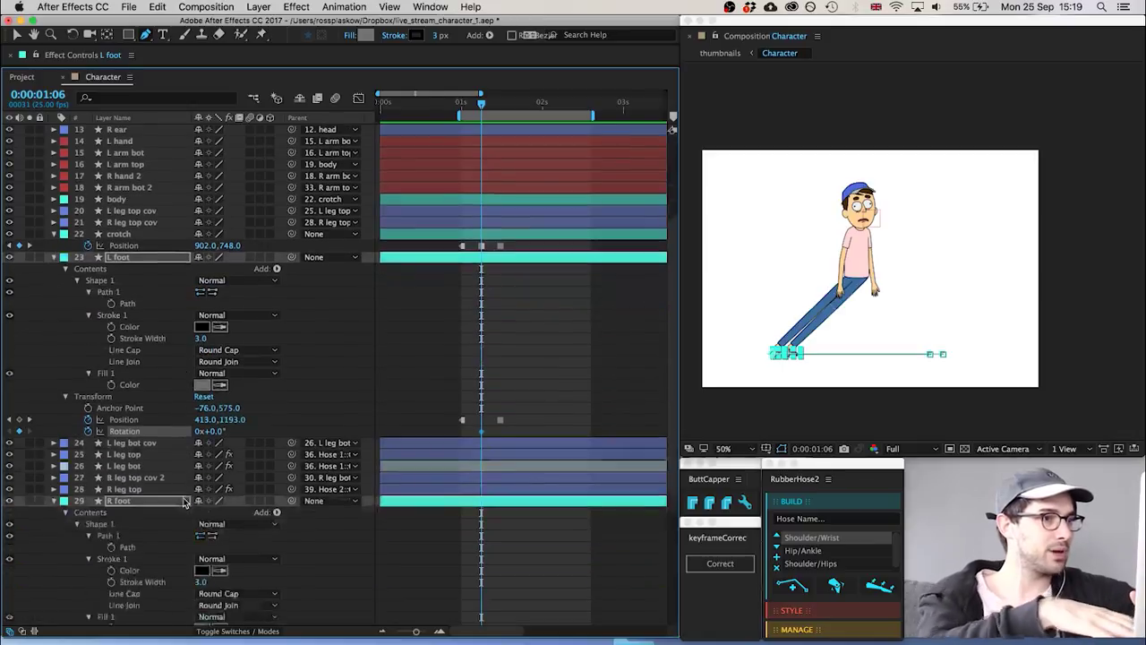
{"action": "left_click", "coordinate": [111, 221]}
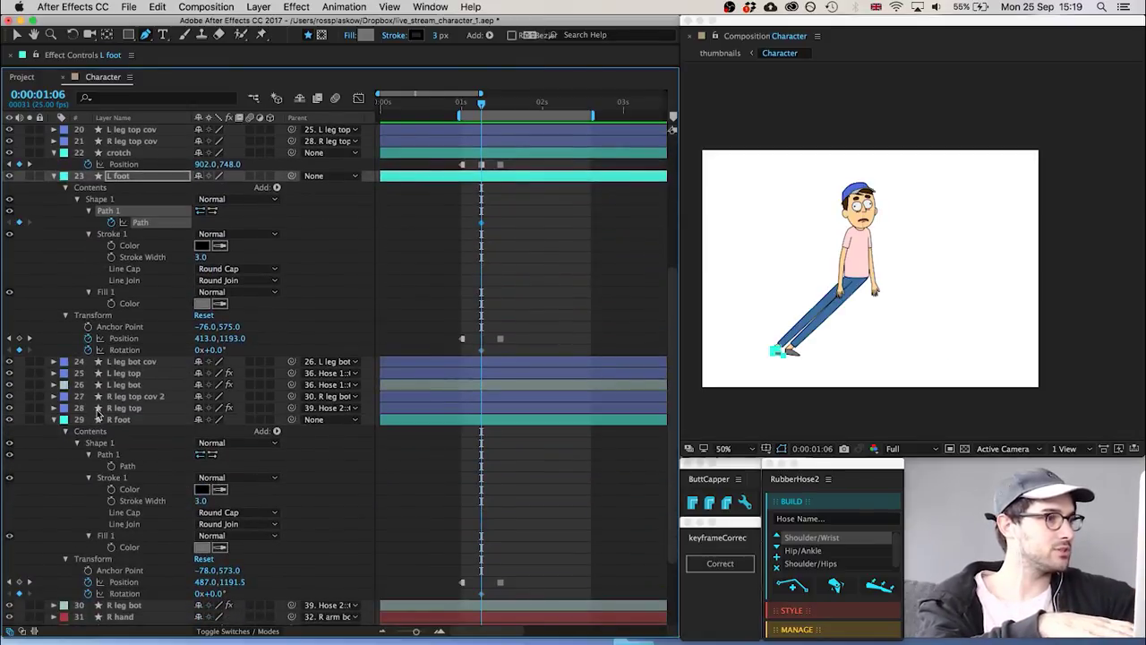
{"action": "left_click", "coordinate": [110, 467]}
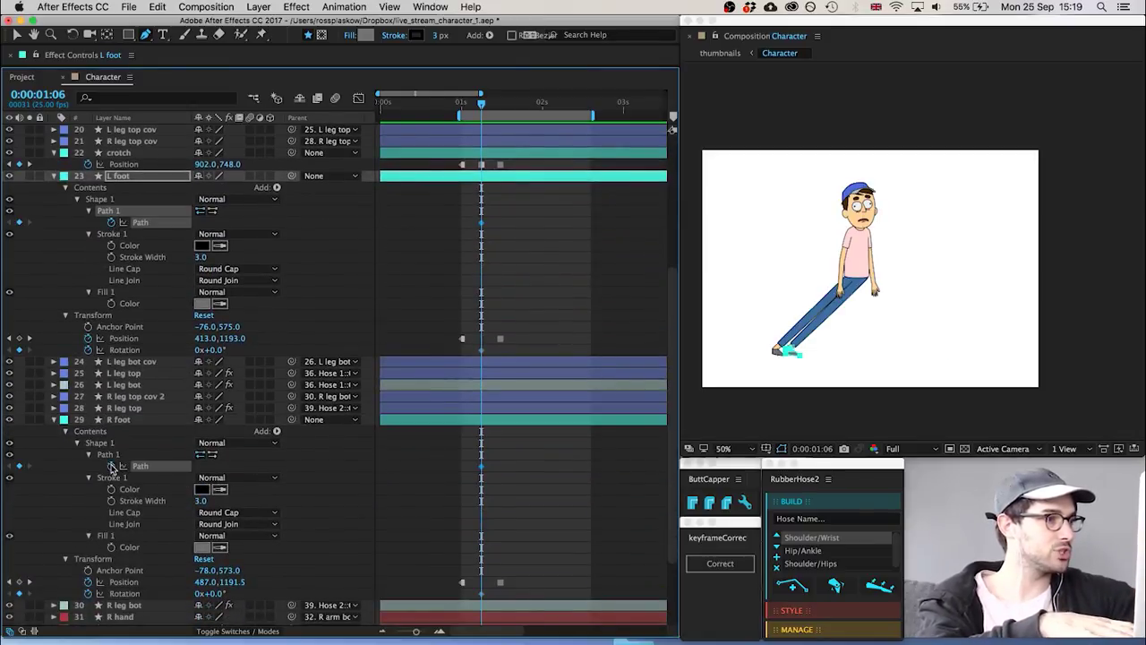
Show only keyframed properties, move both feet's Path and Rotation keyframes to one second, and add matching ones at 0:00:01:06
{"action": "left_click", "coordinate": [434, 273]}
{"action": "key", "text": "u"}
{"action": "key", "text": "u"}
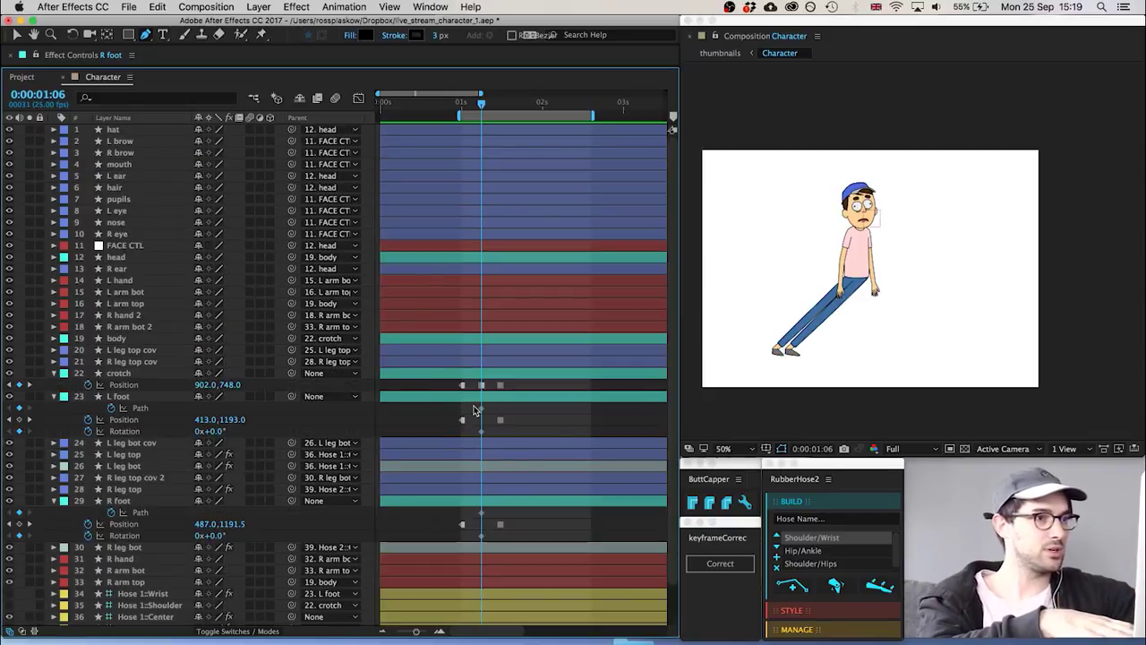
{"action": "left_click_drag", "start_coordinate": [475, 410], "coordinate": [462, 536]}
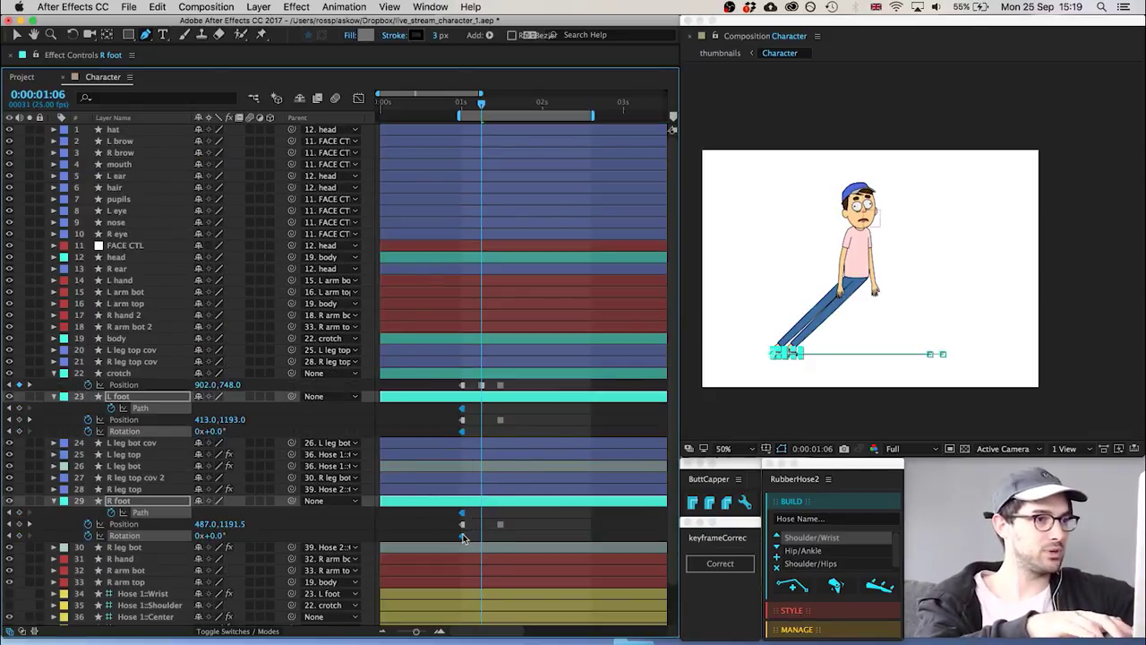
{"action": "left_click", "coordinate": [19, 408]}
Add Path and Rotation keyframes for both feet at 0:00:01:12, and return the playhead to 0:00:01:06
{"action": "key", "text": "Page_Down"}
{"action": "key", "text": "Page_Down"}
{"action": "key", "text": "Page_Down"}
{"action": "key", "text": "Page_Down"}
{"action": "key", "text": "Page_Down"}
{"action": "key", "text": "Page_Down"}
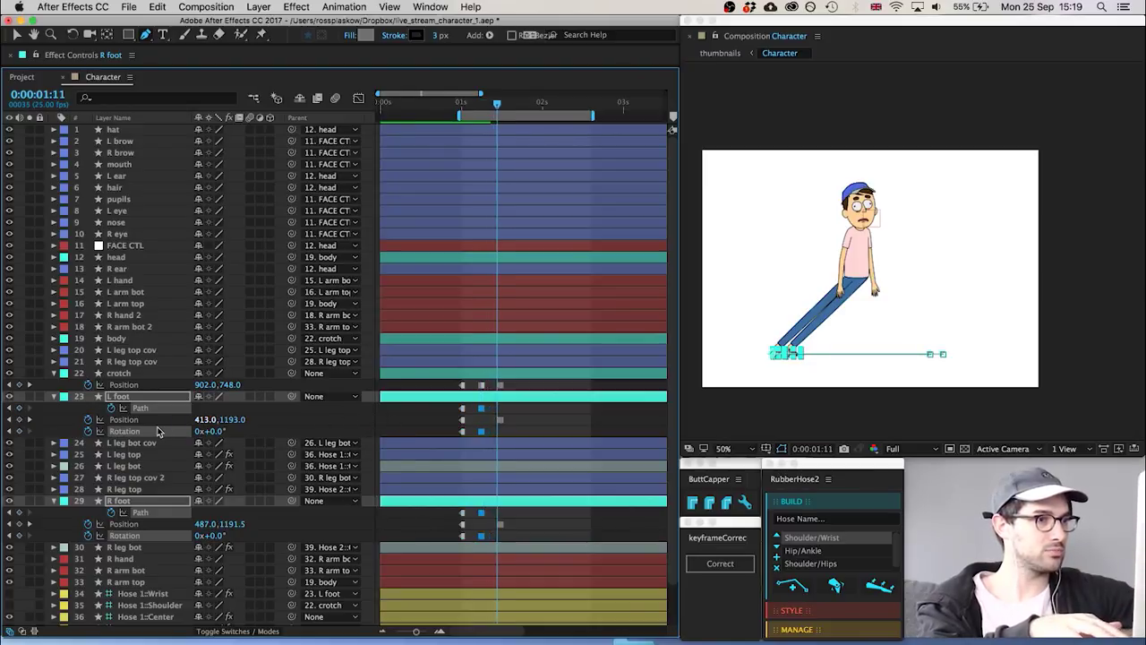
{"action": "left_click", "coordinate": [19, 407]}
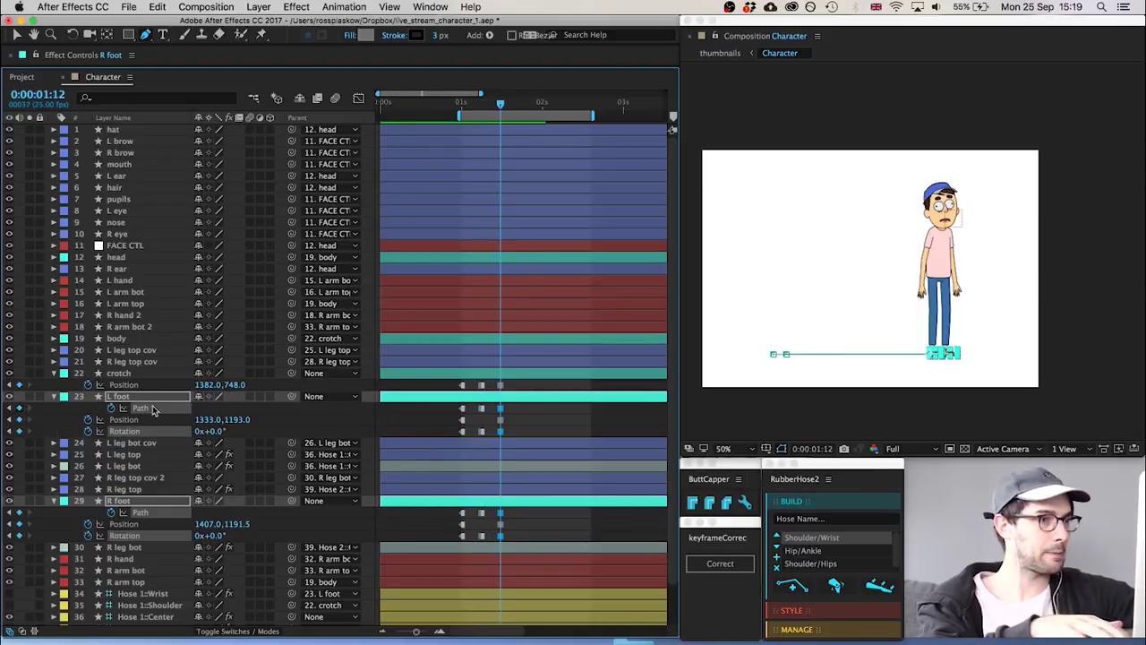
{"action": "key", "text": "Page_Up"}
{"action": "key", "text": "Page_Up"}
{"action": "key", "text": "Page_Up"}
{"action": "key", "text": "Page_Up"}
{"action": "key", "text": "Page_Up"}
{"action": "key", "text": "Page_Up"}
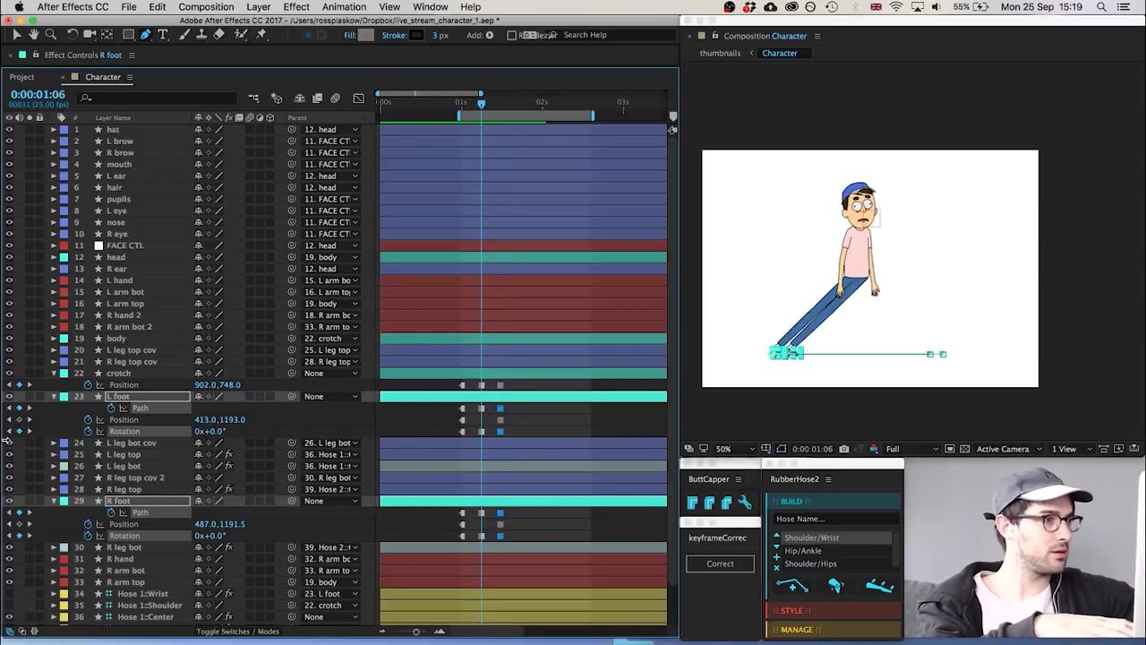
Step frame by frame from 0:00:01:06 to 0:00:01:12 to examine the character's move from the in-between to the end pose
{"action": "left_click", "coordinate": [432, 424]}
{"action": "key", "text": "Page_Down"}
{"action": "key", "text": "Page_Down"}
{"action": "key", "text": "Page_Down"}
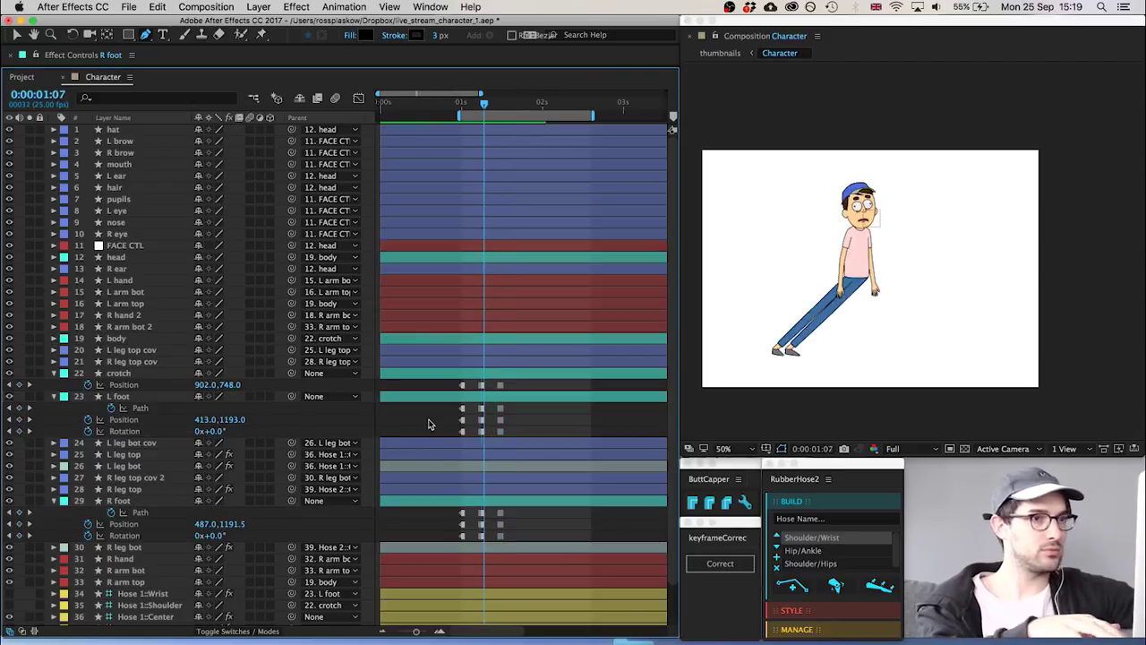
{"action": "key", "text": "Page_Down"}
{"action": "key", "text": "Page_Down"}
{"action": "key", "text": "Page_Down"}
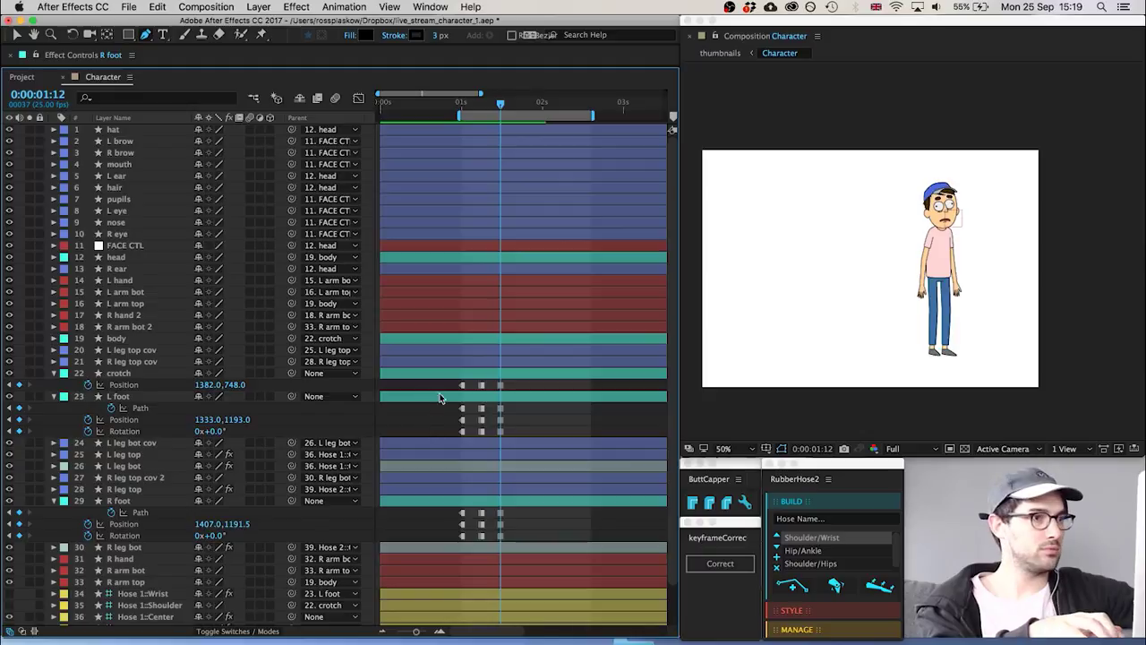
Retime the crotch and feet's in-between keyframes to 0:00:01:03 and their end keyframes to 0:00:01:06, and put the playhead at 0:00:01:03
{"action": "left_click_drag", "start_coordinate": [471, 383], "coordinate": [543, 601]}
{"action": "left_click_drag", "start_coordinate": [484, 536], "coordinate": [521, 377]}
{"action": "key", "text": "alt+Left"}
{"action": "key", "text": "alt+Left"}
{"action": "key", "text": "alt+Left"}
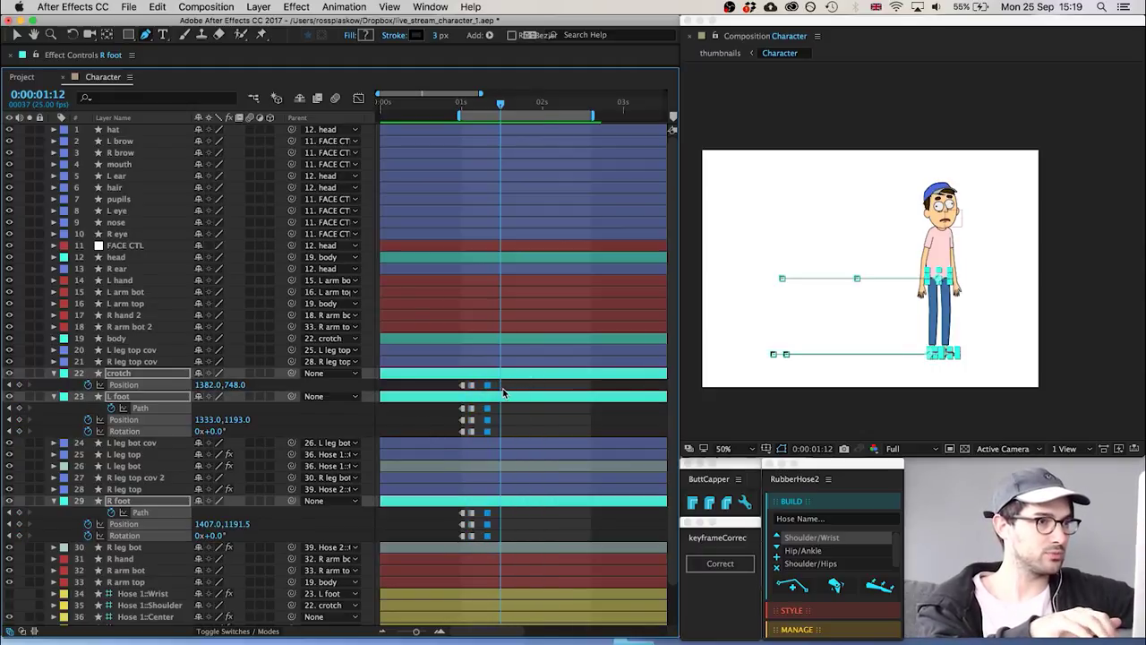
{"action": "key", "text": "Page_Up"}
{"action": "key", "text": "Page_Up"}
{"action": "key", "text": "Page_Up"}
{"action": "key", "text": "Page_Up"}
{"action": "key", "text": "Page_Up"}
{"action": "key", "text": "Page_Up"}
{"action": "key", "text": "Page_Up"}
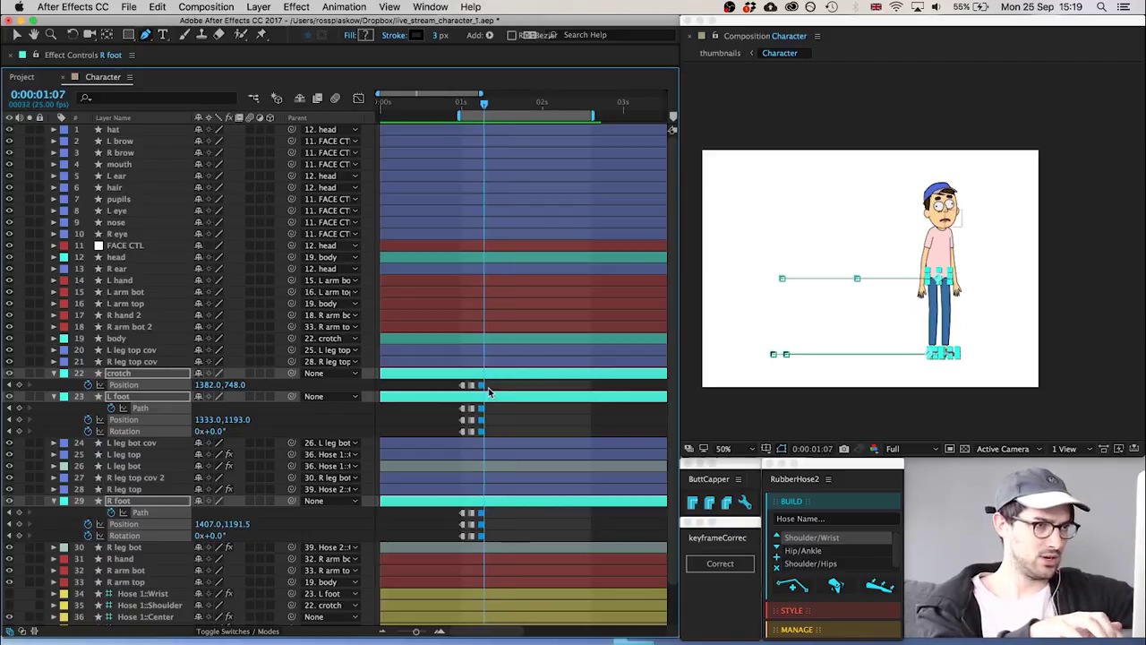
{"action": "key", "text": "Page_Up"}
{"action": "key", "text": "Page_Up"}
{"action": "key", "text": "Page_Up"}
{"action": "key", "text": "Page_Up"}
{"action": "key", "text": "Page_Up"}
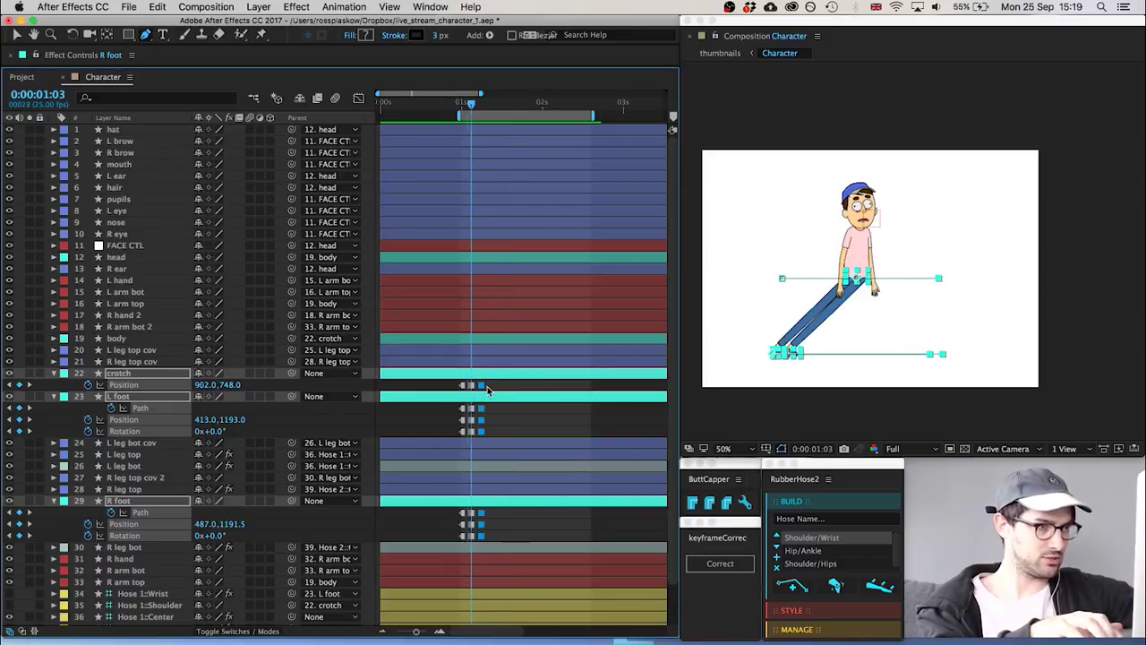
{"action": "key", "text": "Page_Down"}
{"action": "key", "text": "Page_Down"}
{"action": "key", "text": "Page_Down"}
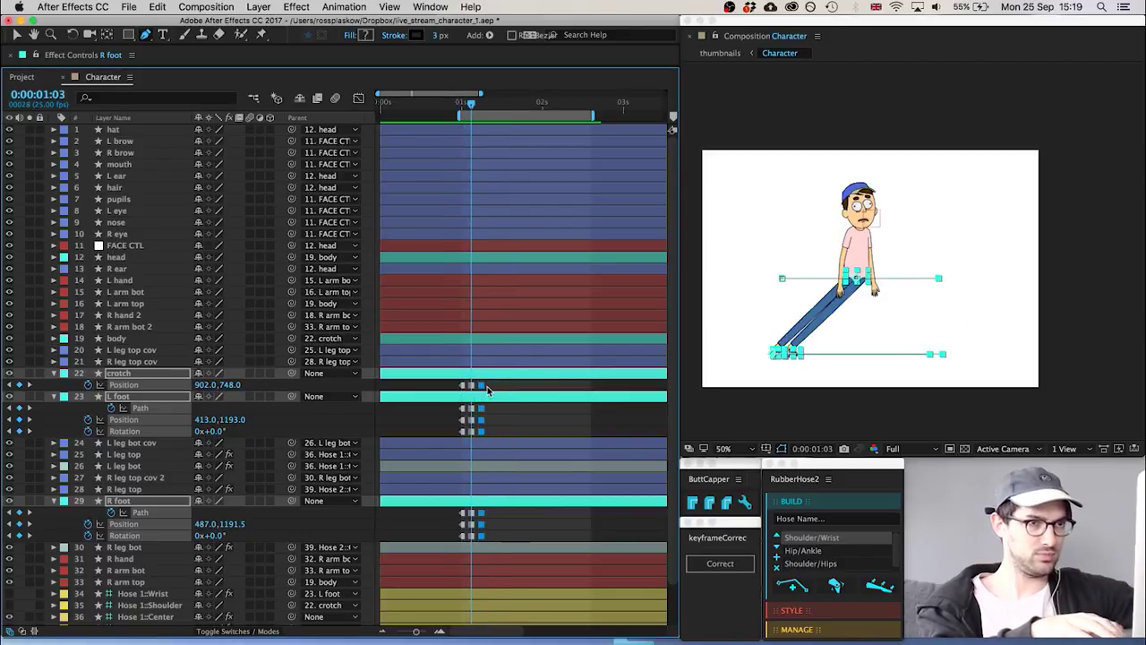
Shift the R foot horizontally to Position 1007, 1191.5 on the in-between keyframe at 0:00:01:03
{"action": "key", "text": "F2"}
{"action": "left_click", "coordinate": [135, 503]}
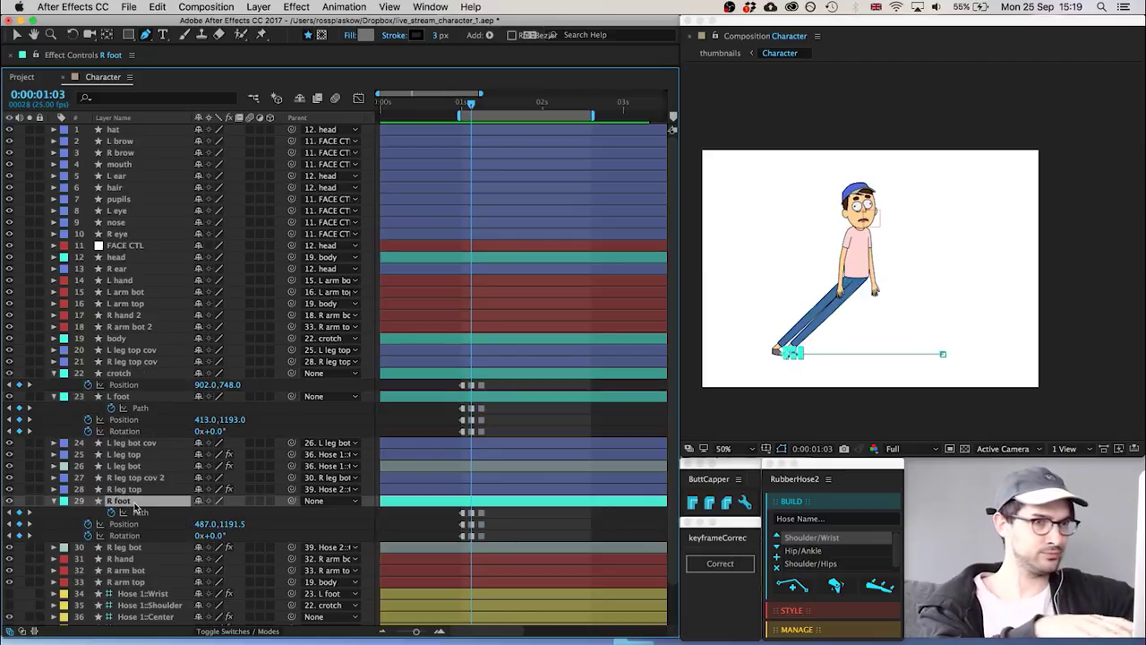
{"action": "key", "text": "shift+Right"}
{"action": "key", "text": "shift+Right"}
{"action": "key", "text": "shift+Right"}
{"action": "key", "text": "shift+Right"}
{"action": "key", "text": "shift+Right"}
{"action": "key", "text": "shift+Right"}
{"action": "key", "text": "shift+Right"}
{"action": "key", "text": "shift+Right"}
{"action": "key", "text": "shift+Right"}
{"action": "key", "text": "shift+Right"}
{"action": "key", "text": "shift+Right"}
{"action": "key", "text": "shift+Right"}
{"action": "key", "text": "shift+Right"}
{"action": "key", "text": "shift+Right"}
{"action": "key", "text": "shift+Right"}
{"action": "key", "text": "shift+Right"}
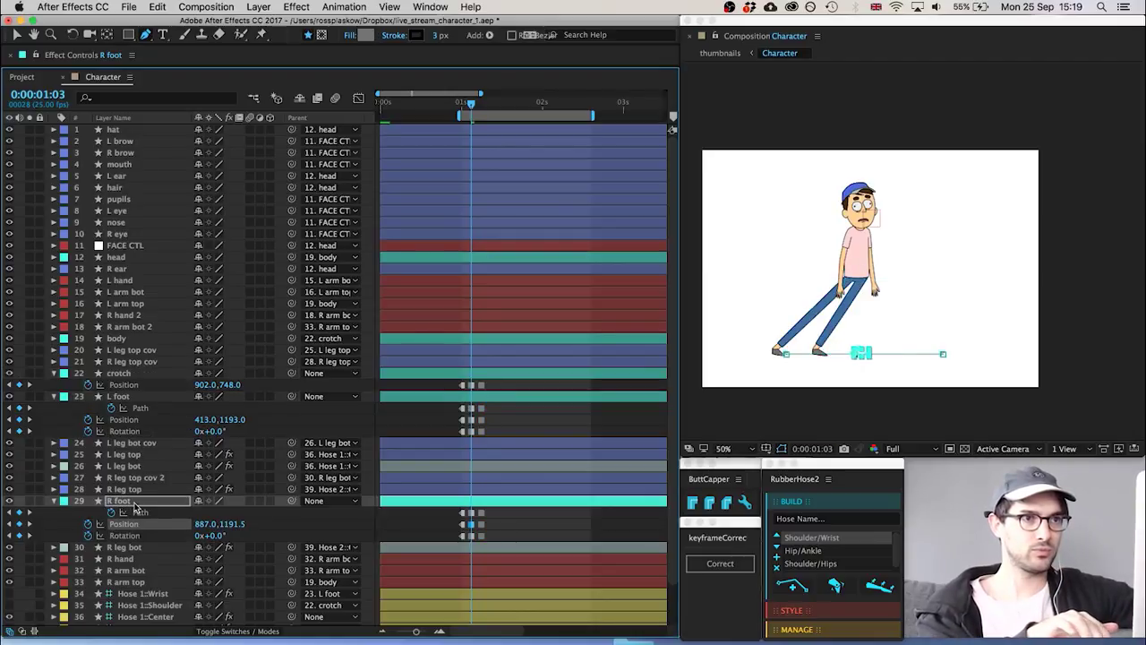
{"action": "key", "text": "shift+Right"}
{"action": "key", "text": "shift+Right"}
{"action": "key", "text": "shift+Right"}
{"action": "key", "text": "shift+Right"}
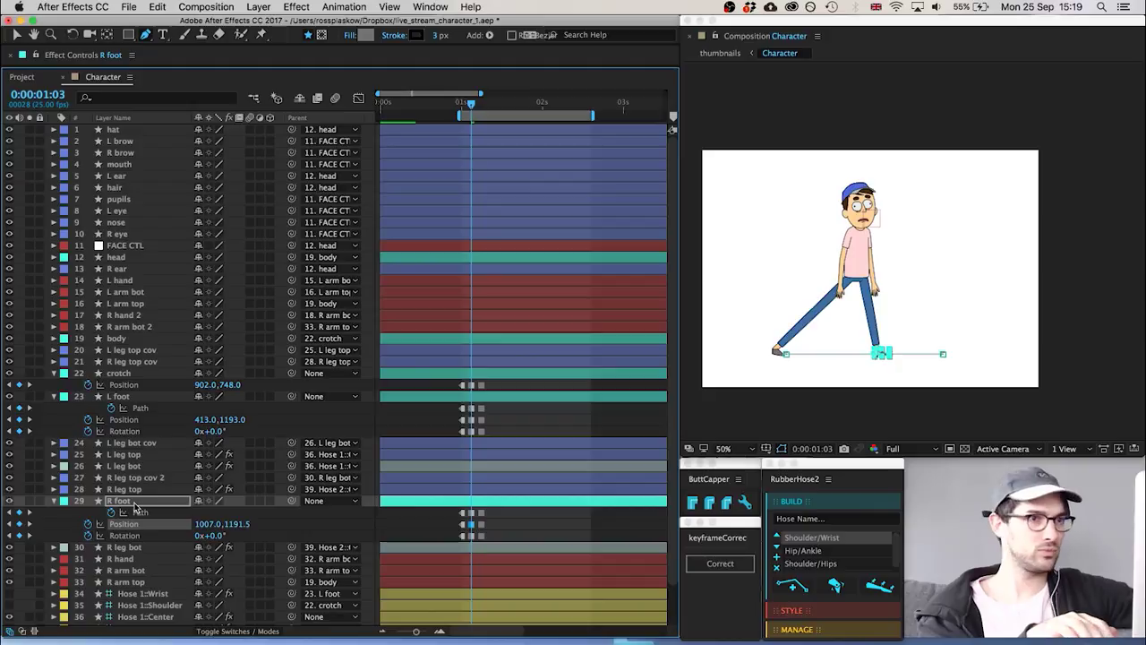
Shift the L foot horizontally to Position 773, 1193 on the in-between keyframe at 0:00:01:03
{"action": "left_click", "coordinate": [132, 396]}
{"action": "key", "text": "shift+Right"}
{"action": "key", "text": "shift+Right"}
{"action": "key", "text": "shift+Right"}
{"action": "key", "text": "shift+Right"}
{"action": "key", "text": "shift+Right"}
{"action": "key", "text": "shift+Right"}
{"action": "key", "text": "shift+Right"}
{"action": "key", "text": "shift+Right"}
{"action": "key", "text": "shift+Right"}
{"action": "key", "text": "shift+Right"}
{"action": "key", "text": "shift+Right"}
{"action": "key", "text": "shift+Right"}
{"action": "key", "text": "shift+Right"}
{"action": "key", "text": "shift+Right"}
{"action": "key", "text": "shift+Right"}
{"action": "key", "text": "shift+Right"}
{"action": "key", "text": "shift+Right"}
{"action": "key", "text": "shift+Right"}
{"action": "key", "text": "shift+Right"}
{"action": "key", "text": "shift+Right"}
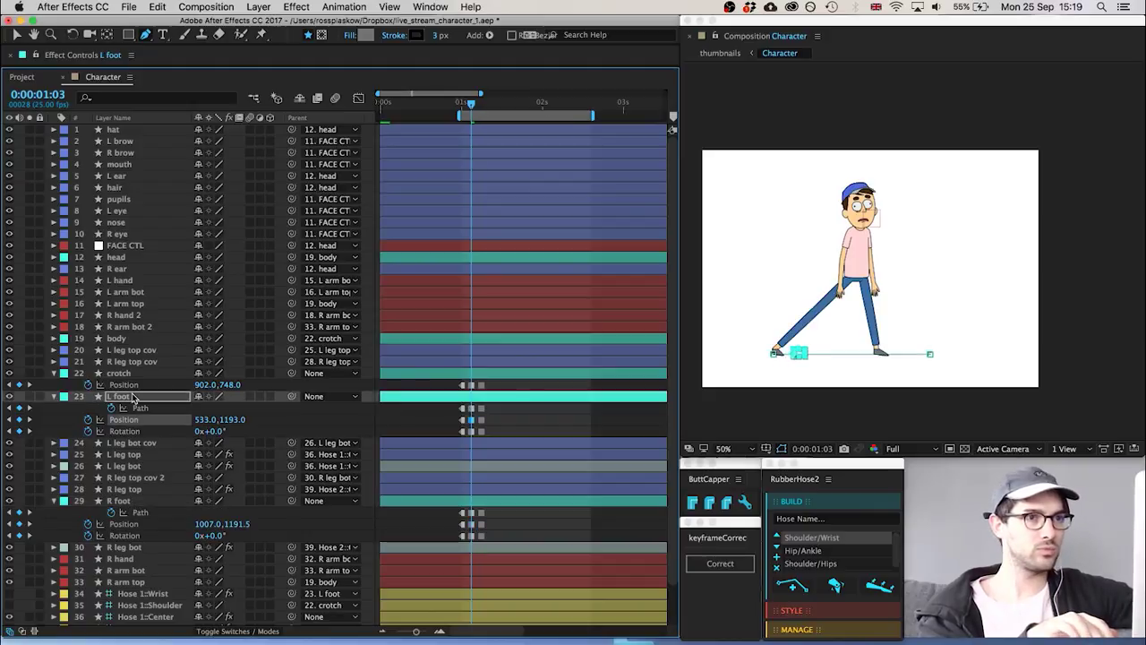
{"action": "key", "text": "shift+Right"}
{"action": "key", "text": "shift+Right"}
{"action": "key", "text": "shift+Right"}
{"action": "key", "text": "shift+Right"}
{"action": "key", "text": "shift+Right"}
{"action": "key", "text": "shift+Right"}
{"action": "key", "text": "shift+Right"}
{"action": "key", "text": "shift+Right"}
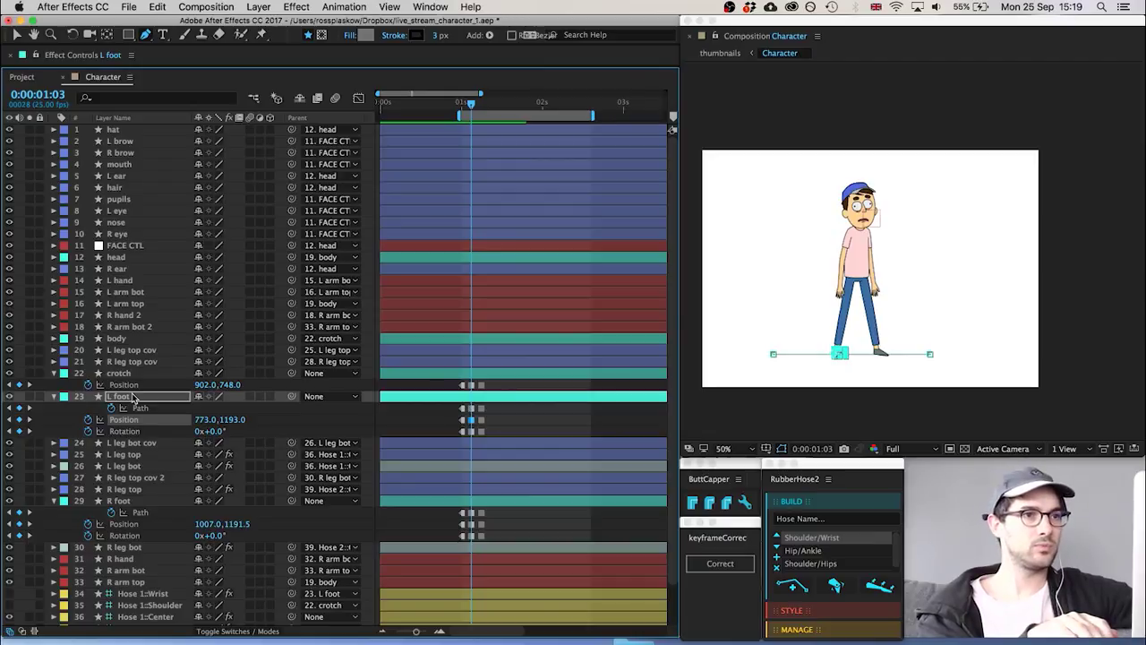
Move the L foot backward and lift it off the ground to Position 693, 1113
{"action": "key", "text": "shift+Left"}
{"action": "key", "text": "shift+Left"}
{"action": "key", "text": "shift+Left"}
{"action": "key", "text": "shift+Left"}
{"action": "key", "text": "shift+Up"}
{"action": "key", "text": "shift+Up"}
{"action": "key", "text": "shift+Up"}
{"action": "key", "text": "shift+Up"}
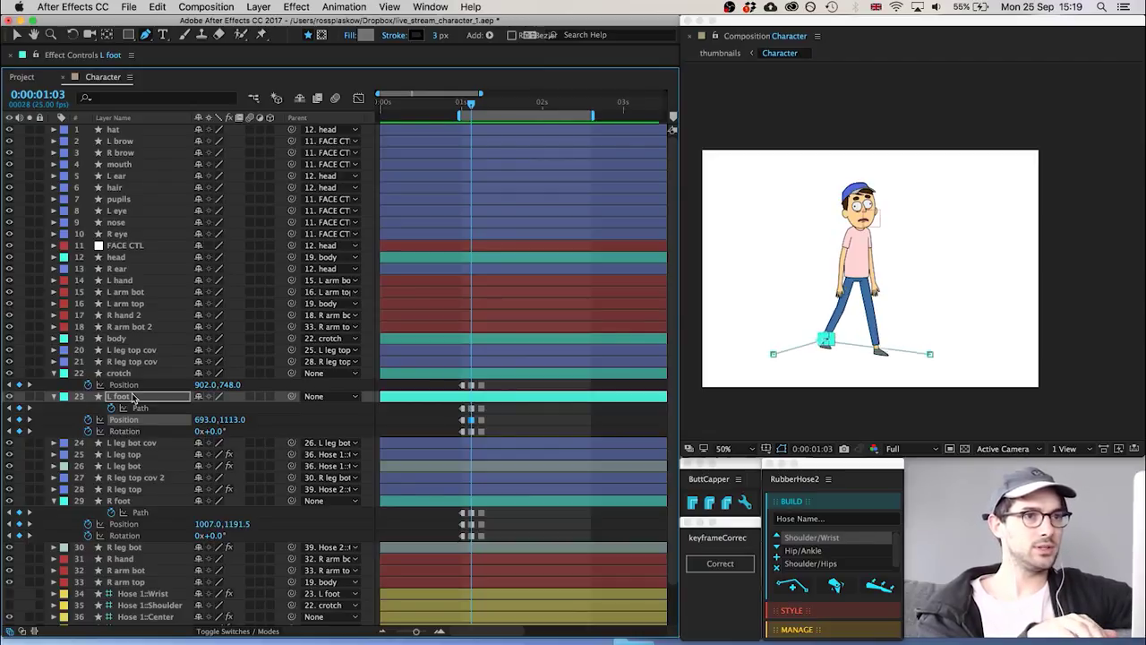
Set the L foot's Rotation to 50° on the in-between keyframe at 0:00:01:03
{"action": "left_click", "coordinate": [213, 431]}
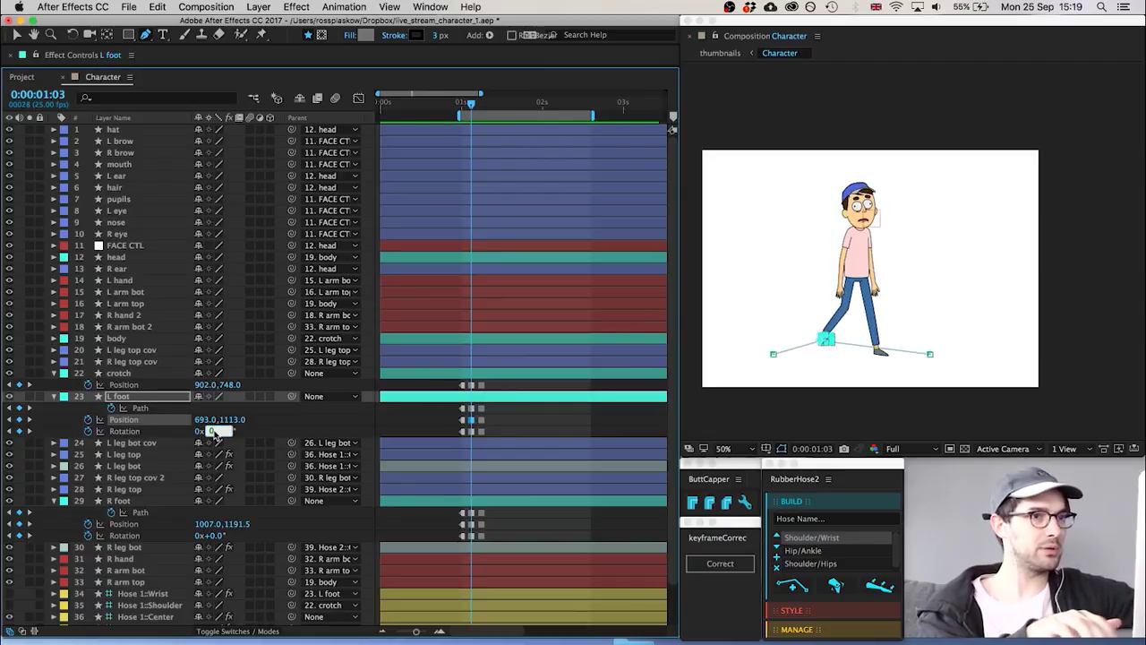
{"action": "key", "text": "shift+Up"}
{"action": "key", "text": "shift+Up"}
{"action": "key", "text": "shift+Up"}
{"action": "key", "text": "shift+Up"}
{"action": "key", "text": "shift+Up"}
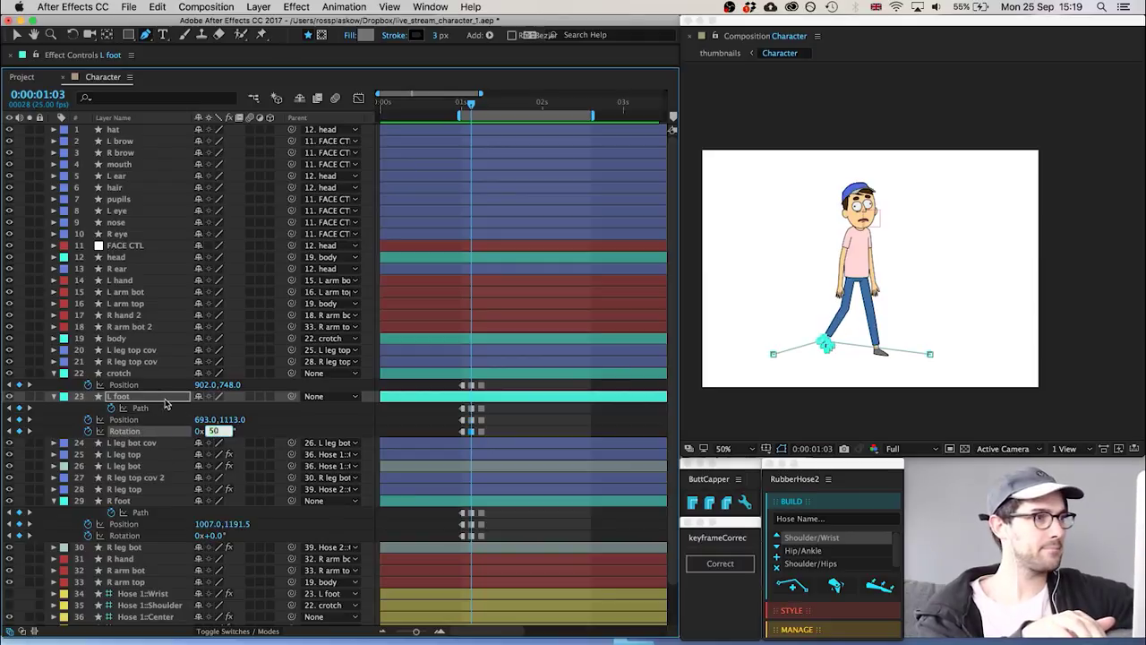
{"action": "key", "text": "Return"}
Bring the raised L foot forward beneath the body and slightly lower, to Position 797, 1125
{"action": "key", "text": "shift+Right"}
{"action": "key", "text": "shift+Right"}
{"action": "key", "text": "shift+Right"}
{"action": "key", "text": "shift+Right"}
{"action": "key", "text": "shift+Right"}
{"action": "key", "text": "shift+Right"}
{"action": "key", "text": "shift+Right"}
{"action": "key", "text": "shift+Right"}
{"action": "key", "text": "shift+Right"}
{"action": "key", "text": "shift+Right"}
{"action": "key", "text": "shift+Right"}
{"action": "key", "text": "shift+Right"}
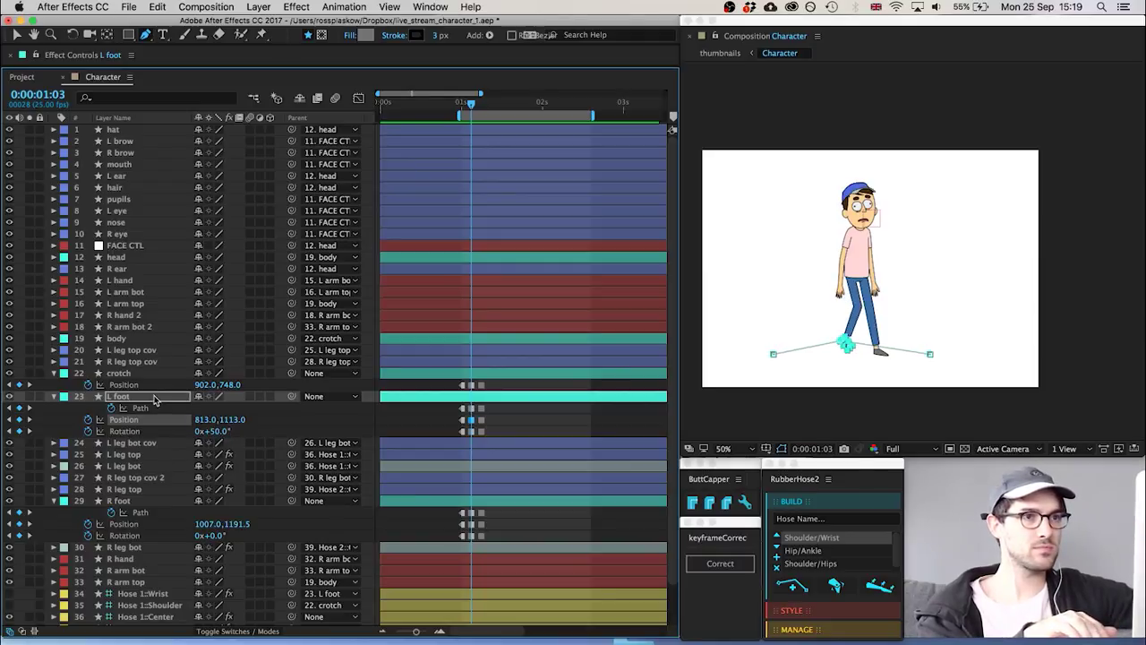
{"action": "key", "text": "Left"}
{"action": "key", "text": "Left"}
{"action": "key", "text": "Left"}
{"action": "key", "text": "Left"}
{"action": "key", "text": "Left"}
{"action": "key", "text": "Left"}
{"action": "key", "text": "Down"}
{"action": "key", "text": "Down"}
{"action": "key", "text": "Down"}
{"action": "key", "text": "Down"}
{"action": "key", "text": "Down"}
{"action": "key", "text": "Down"}
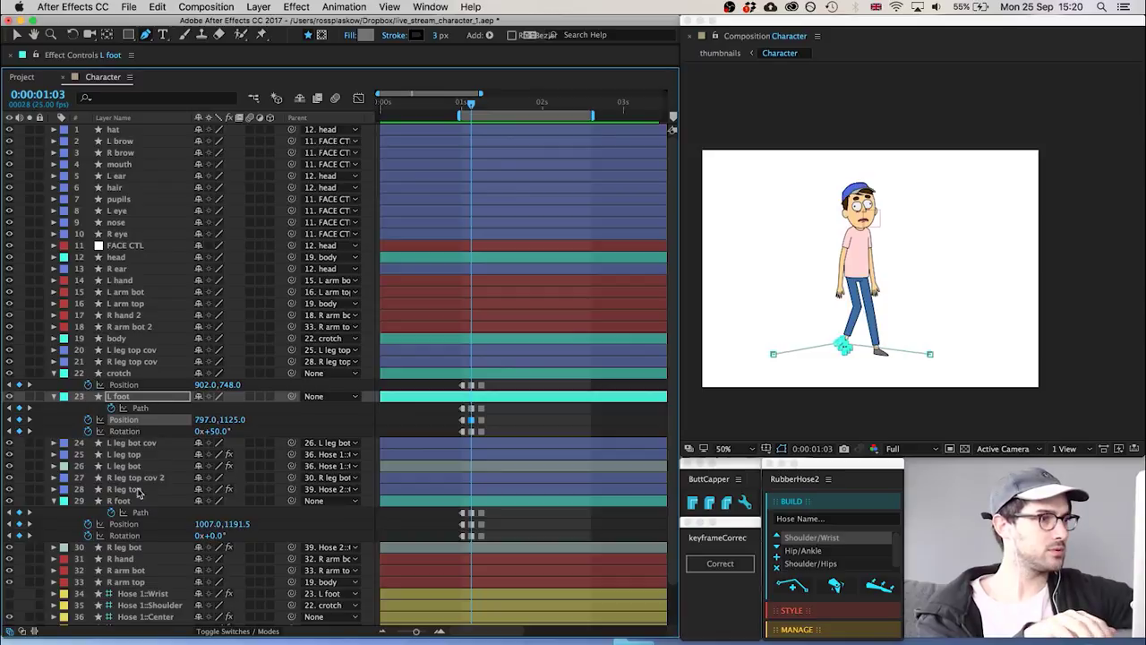
Move the R foot back beneath the body to Position 863, 1191.5 at 0:00:01:03
{"action": "left_click", "coordinate": [136, 503]}
{"action": "key", "text": "shift+Left"}
{"action": "key", "text": "shift+Left"}
{"action": "key", "text": "shift+Left"}
{"action": "key", "text": "shift+Left"}
{"action": "key", "text": "shift+Left"}
{"action": "key", "text": "shift+Left"}
{"action": "key", "text": "shift+Left"}
{"action": "key", "text": "shift+Left"}
{"action": "key", "text": "shift+Left"}
{"action": "key", "text": "shift+Left"}
{"action": "key", "text": "shift+Left"}
{"action": "key", "text": "shift+Left"}
{"action": "key", "text": "shift+Left"}
{"action": "key", "text": "shift+Left"}
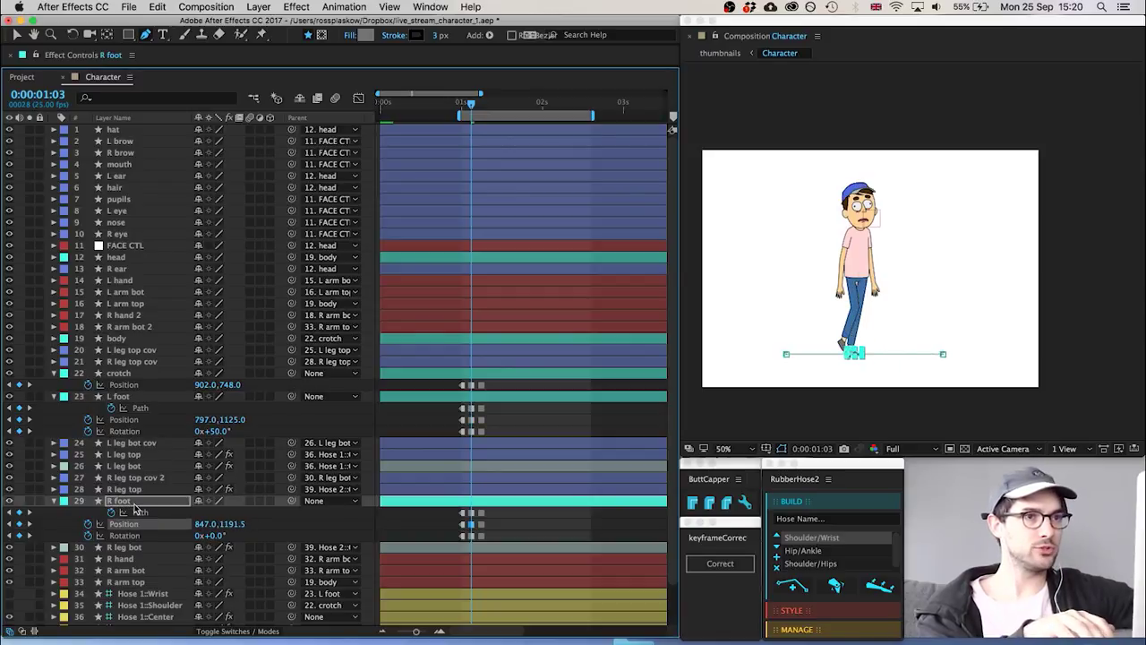
{"action": "key", "text": "Right"}
{"action": "key", "text": "Right"}
{"action": "key", "text": "Right"}
{"action": "key", "text": "Right"}
{"action": "key", "text": "Right"}
{"action": "key", "text": "Right"}
{"action": "key", "text": "Right"}
{"action": "key", "text": "Right"}
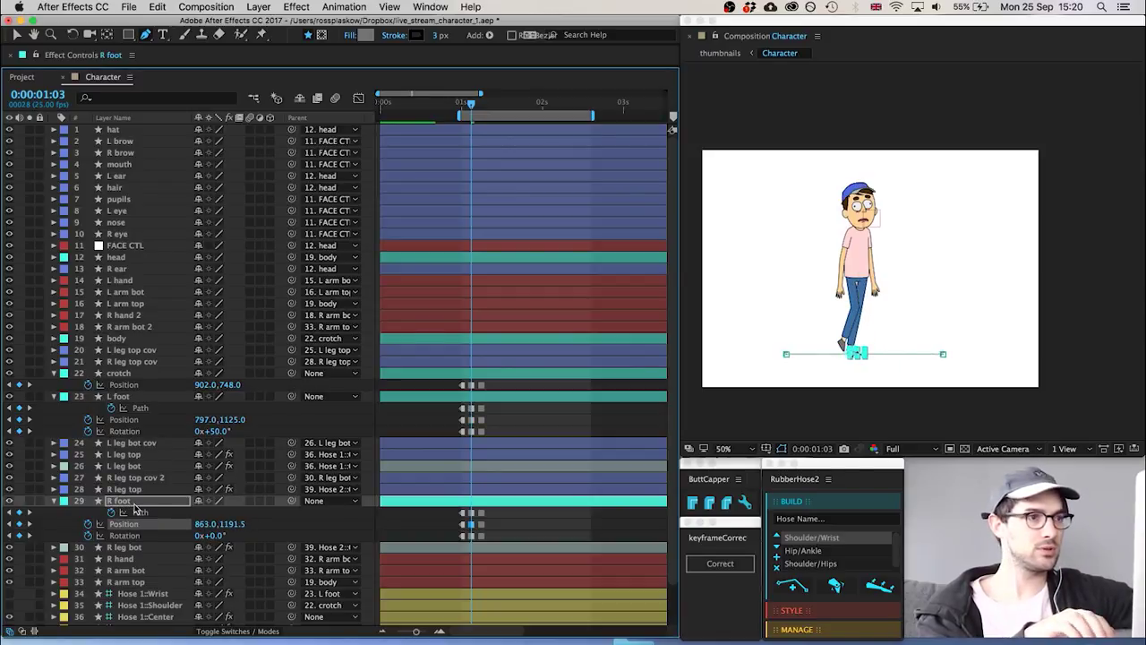
Collapse the animated layers, start keyframing Rotation on R arm bot and R arm top, and move those first keyframes to one second
{"action": "left_click", "coordinate": [436, 526]}
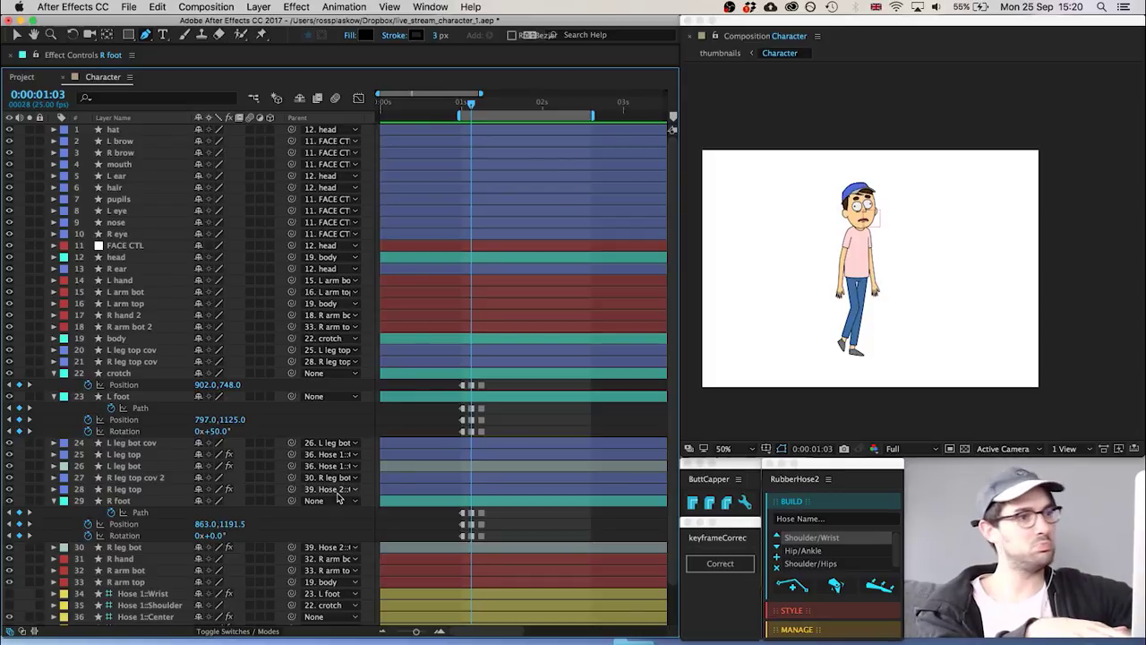
{"action": "key", "text": "u"}
{"action": "left_click", "coordinate": [126, 500]}
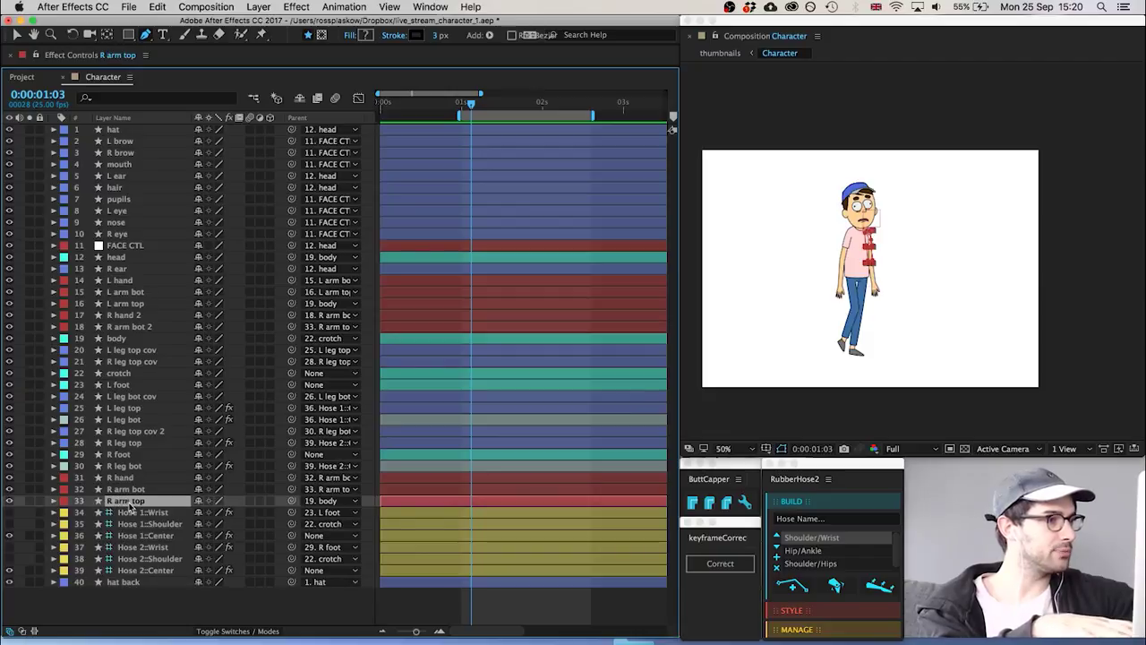
{"action": "left_click", "coordinate": [122, 490], "text": "shift"}
{"action": "key", "text": "r"}
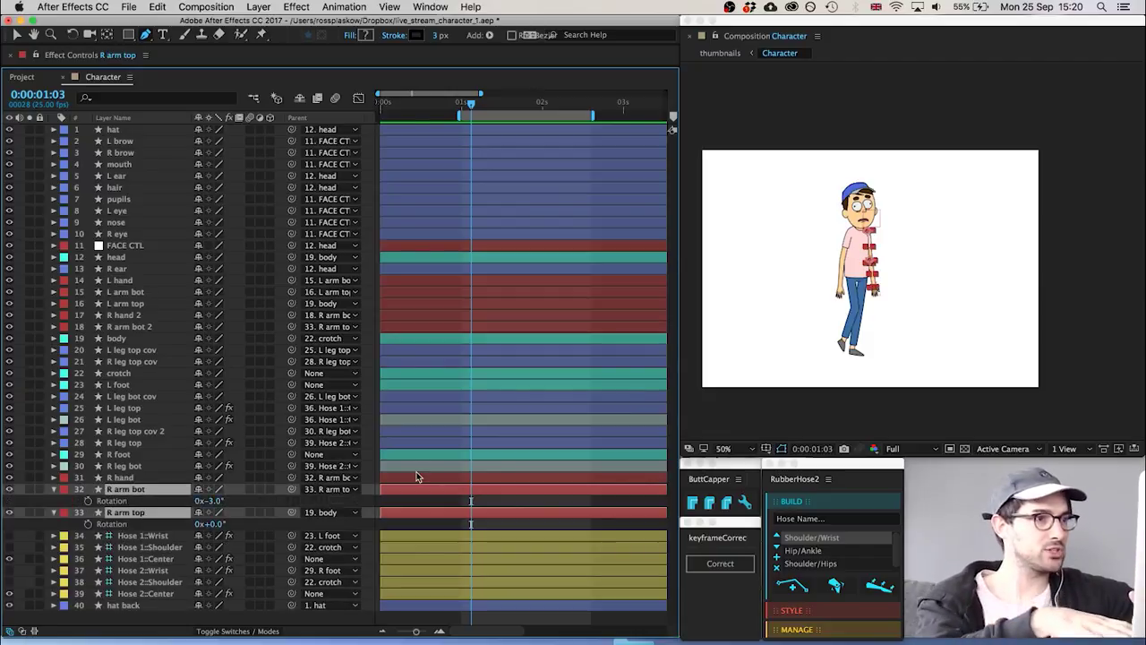
{"action": "left_click", "coordinate": [88, 502]}
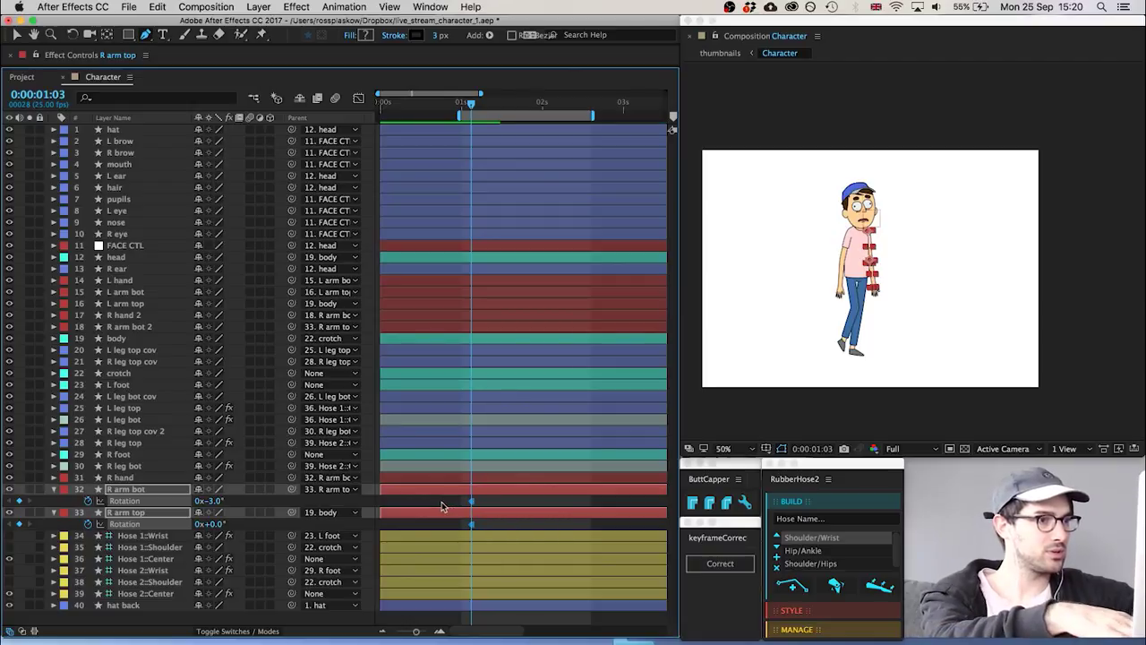
{"action": "left_click_drag", "start_coordinate": [472, 502], "coordinate": [463, 504]}
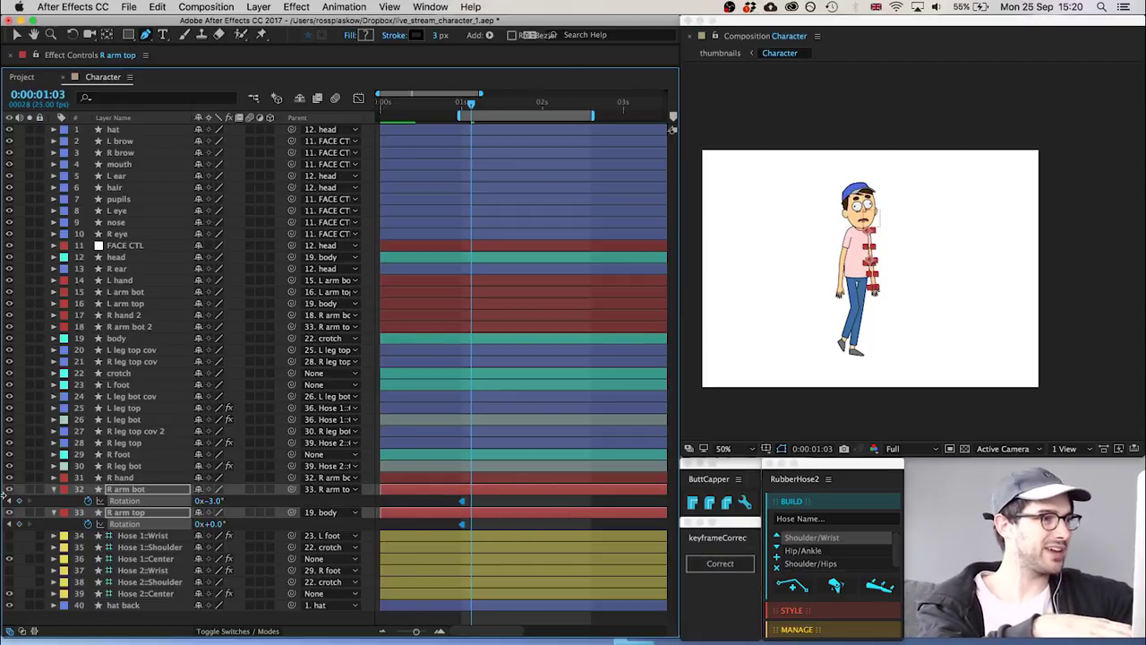
Add Rotation keyframes for both R arm layers at 0:00:01:03 and 0:00:01:06, and return the playhead to 0:00:01:03
{"action": "left_click", "coordinate": [20, 502]}
{"action": "key", "text": "Page_Down"}
{"action": "key", "text": "Page_Down"}
{"action": "key", "text": "Page_Down"}
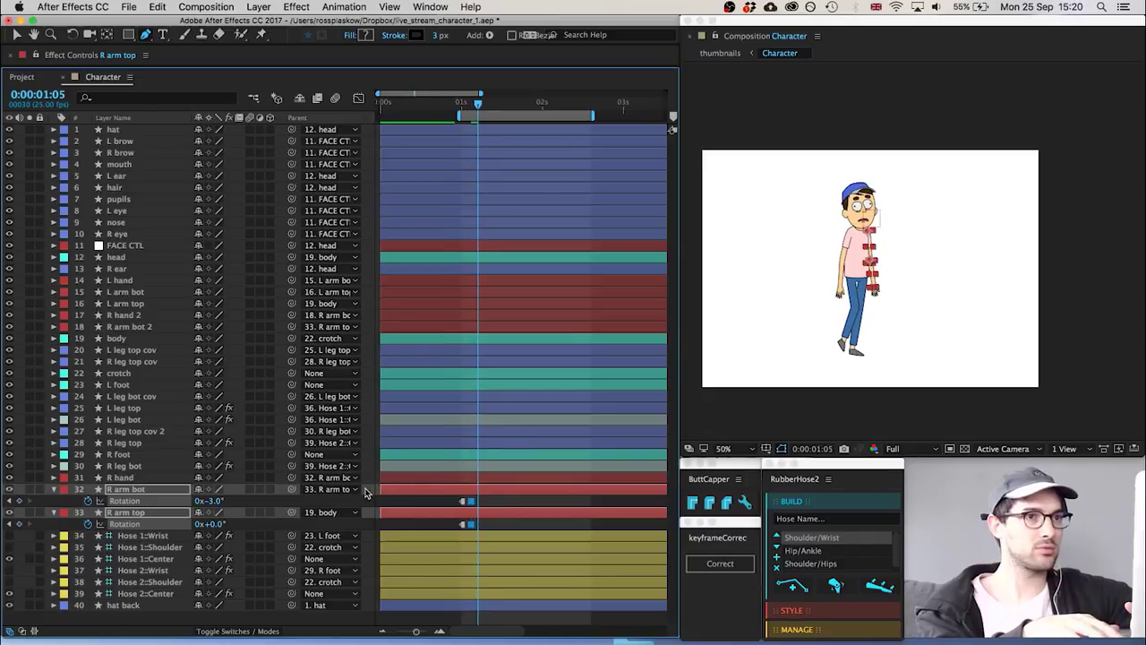
{"action": "left_click", "coordinate": [20, 501]}
{"action": "key", "text": "Page_Up"}
{"action": "key", "text": "Page_Up"}
{"action": "key", "text": "Page_Up"}
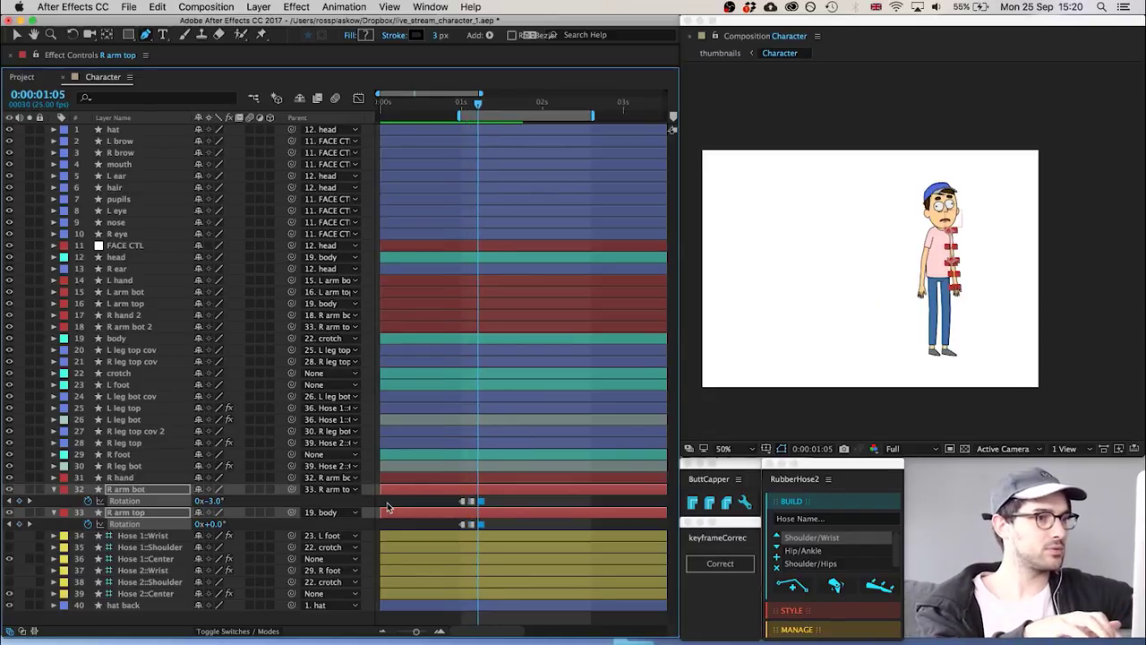
{"action": "left_click", "coordinate": [439, 505]}
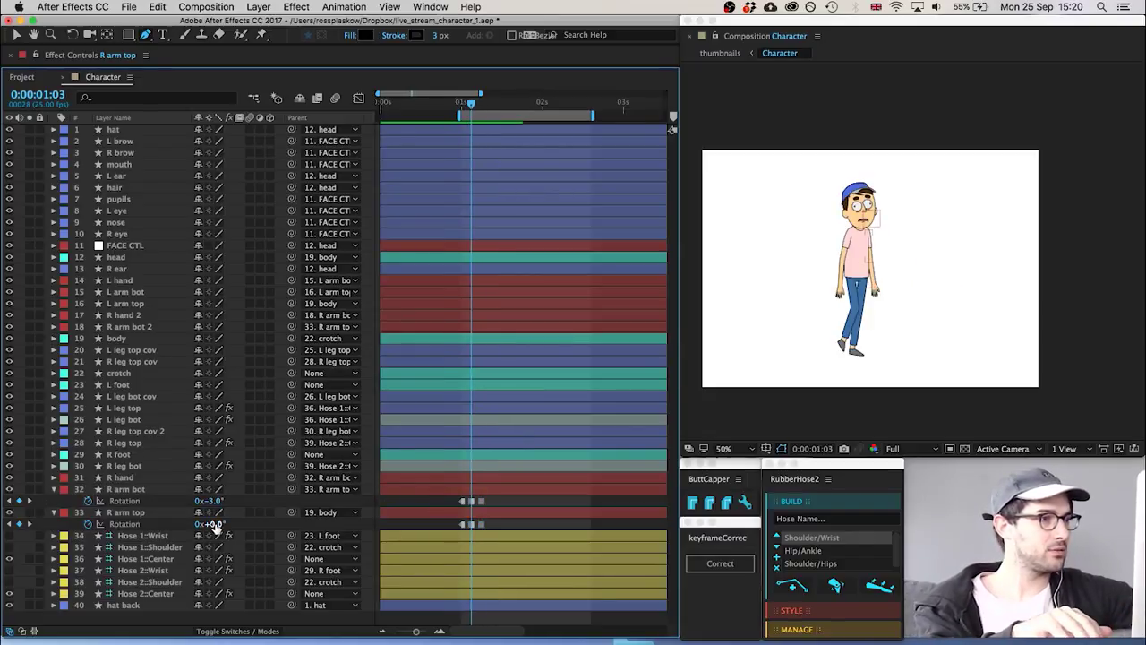
At 0:00:01:03, set the Rotation of R arm top to -3° and of R arm bot to -13°
{"action": "left_click", "coordinate": [214, 525]}
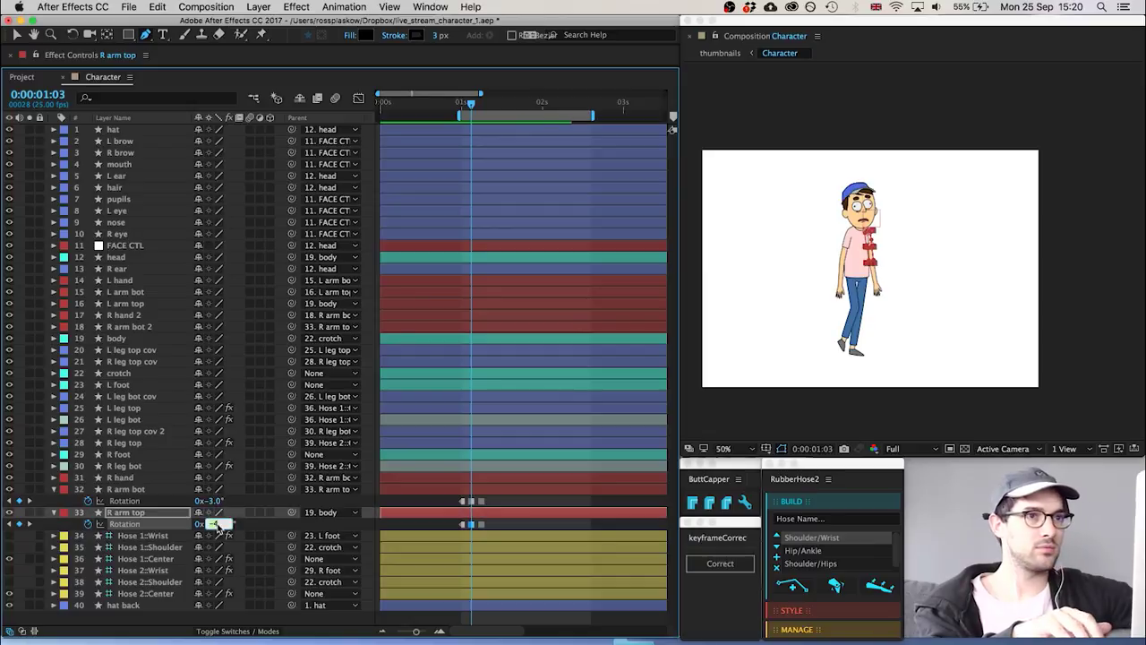
{"action": "key", "text": "Up"}
{"action": "left_click", "coordinate": [214, 501]}
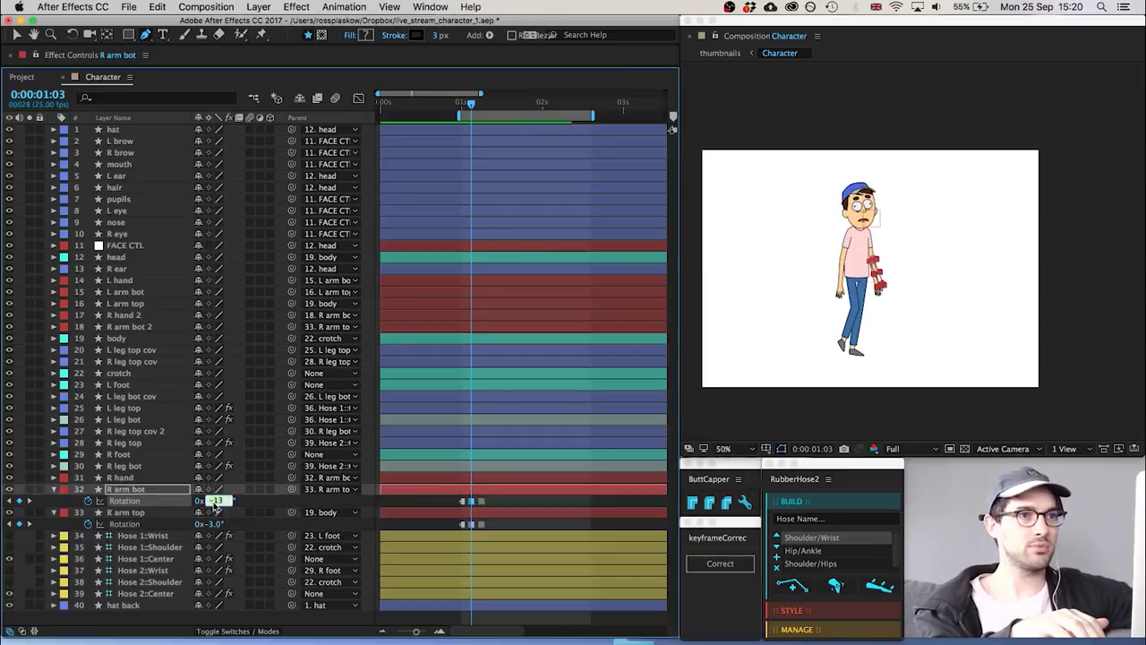
{"action": "key", "text": "shift+Down"}
{"action": "left_click", "coordinate": [418, 503]}
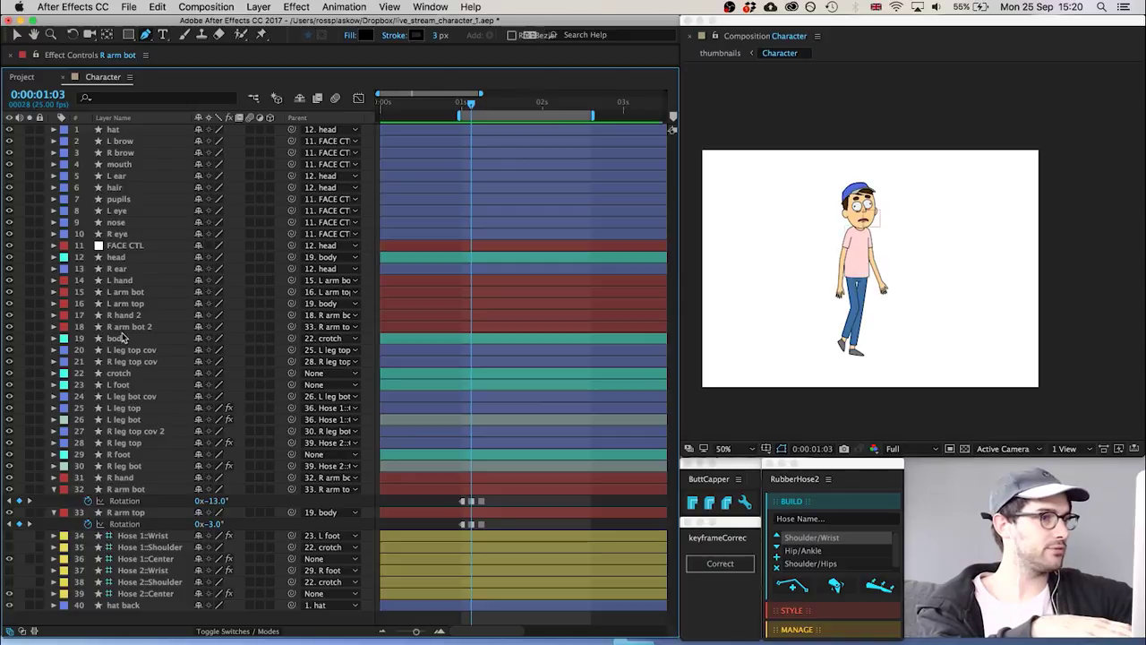
Start keyframing Rotation on L hand, L arm bot and L arm top, and move those first keyframes to one second
{"action": "left_click", "coordinate": [122, 280]}
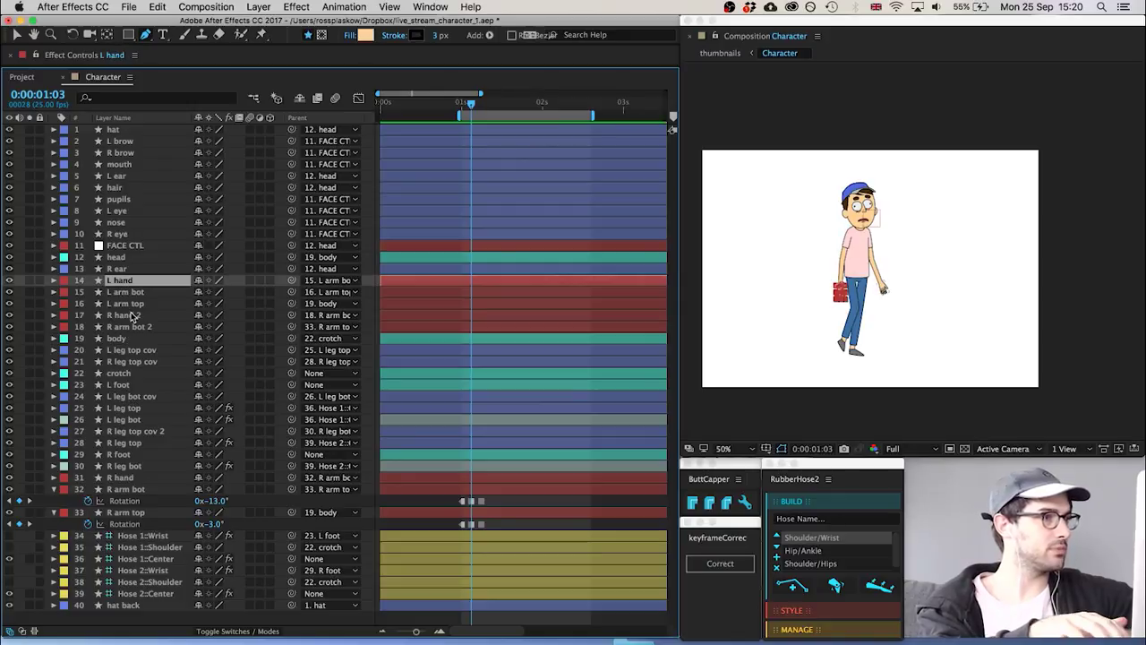
{"action": "left_click", "coordinate": [130, 315], "text": "shift"}
{"action": "left_click", "coordinate": [125, 317], "text": "super"}
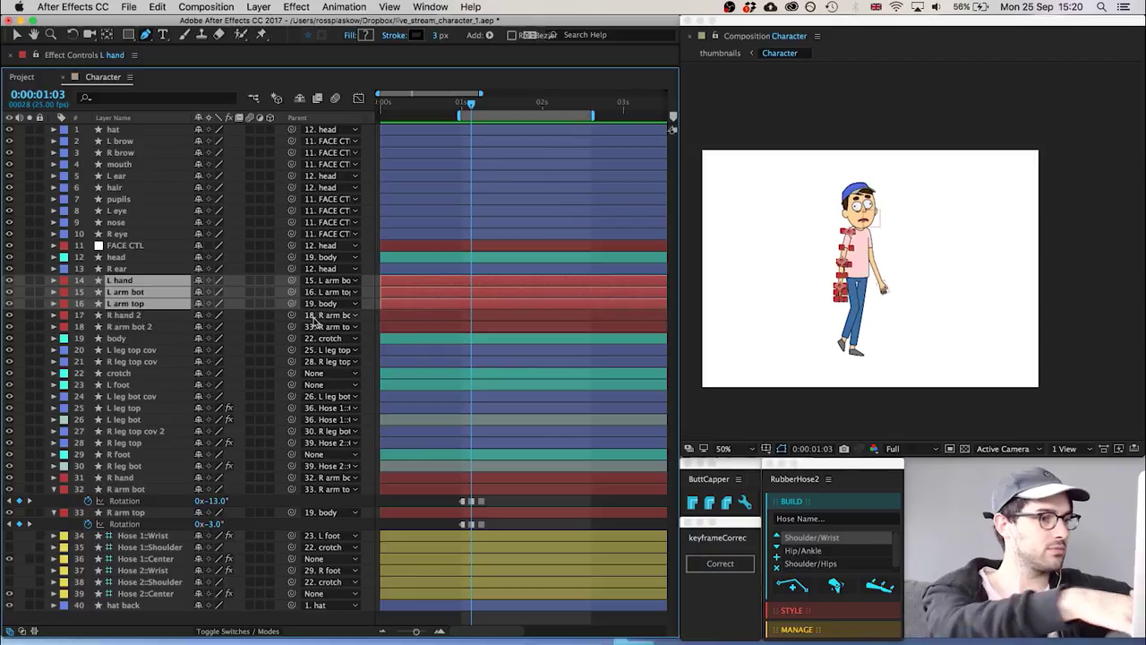
{"action": "key", "text": "r"}
{"action": "left_click", "coordinate": [89, 293]}
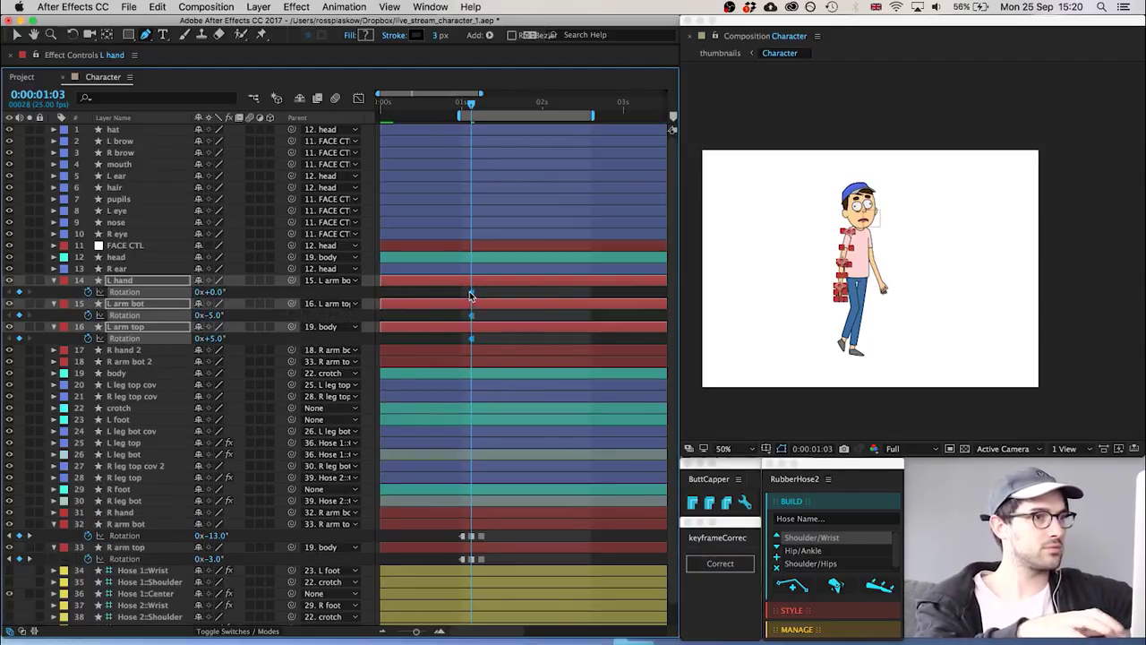
{"action": "left_click_drag", "start_coordinate": [471, 294], "coordinate": [463, 294]}
Add Rotation keyframes for the three left arm layers at 0:00:01:03 and 0:00:01:06, and return the playhead to 0:00:01:03
{"action": "left_click", "coordinate": [19, 292]}
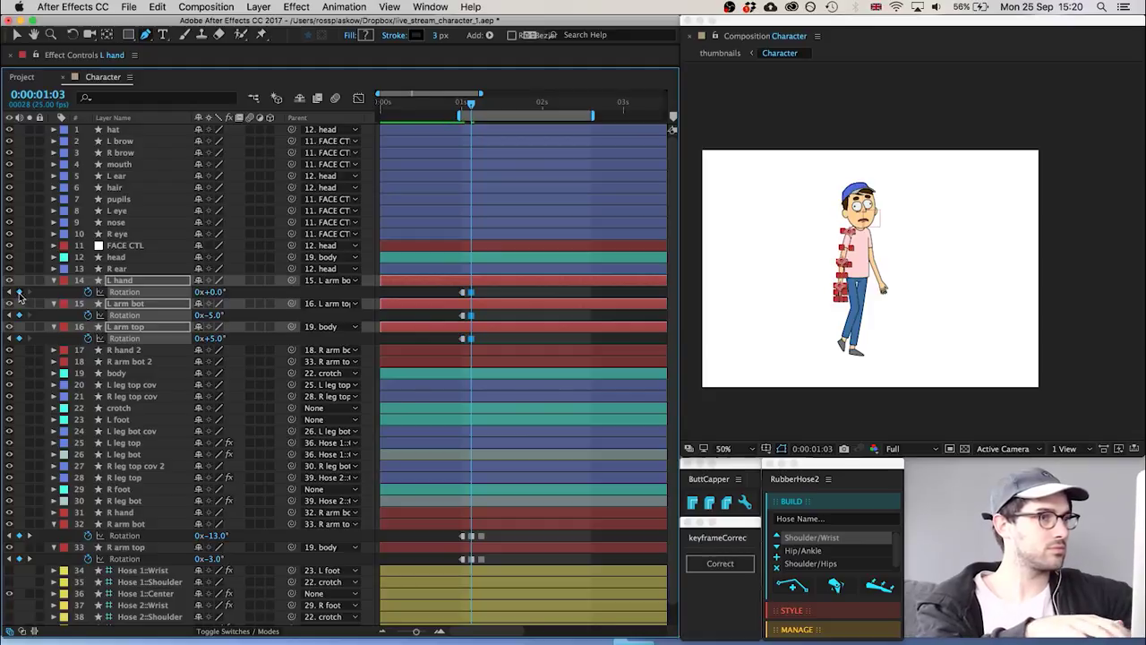
{"action": "key", "text": "Page_Down"}
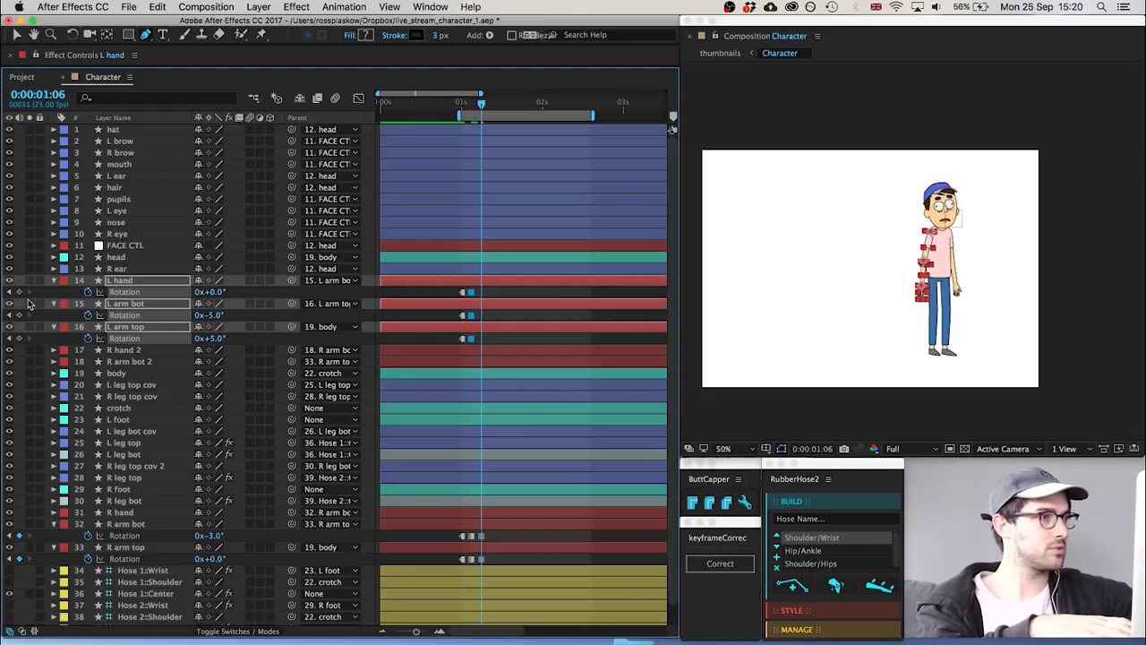
{"action": "left_click", "coordinate": [19, 292]}
{"action": "key", "text": "Page_Up"}
{"action": "key", "text": "Page_Up"}
{"action": "key", "text": "Page_Up"}
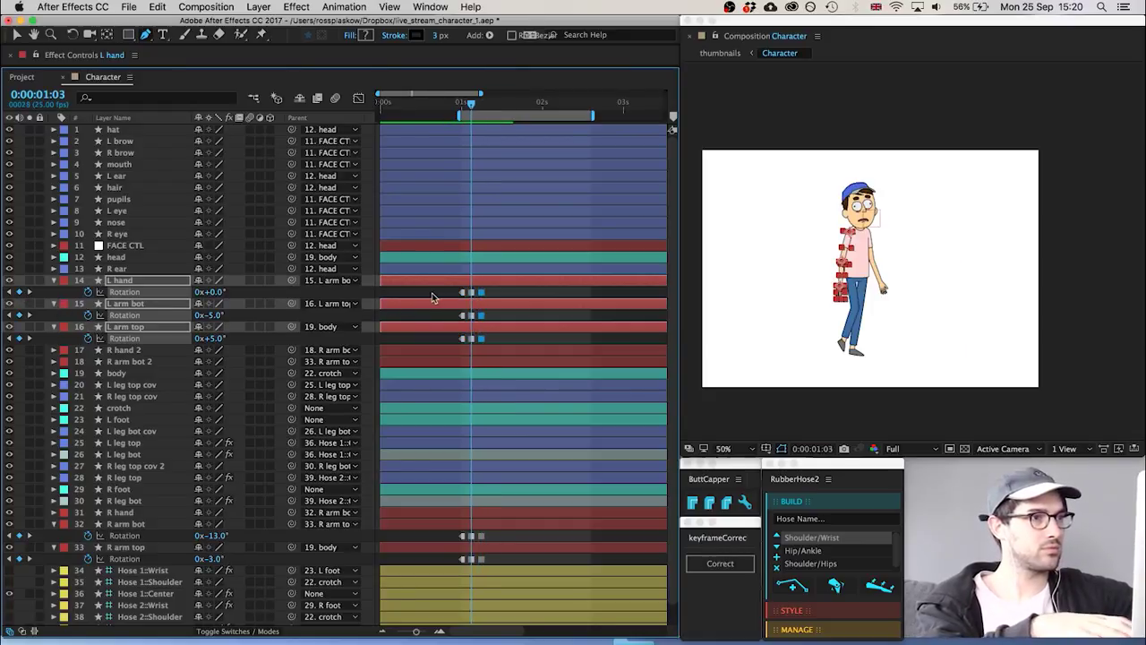
{"action": "left_click", "coordinate": [437, 295]}
At 0:00:01:03, set the Rotation of L arm top to 12° and of L arm bot to -2°
{"action": "left_click", "coordinate": [211, 338]}
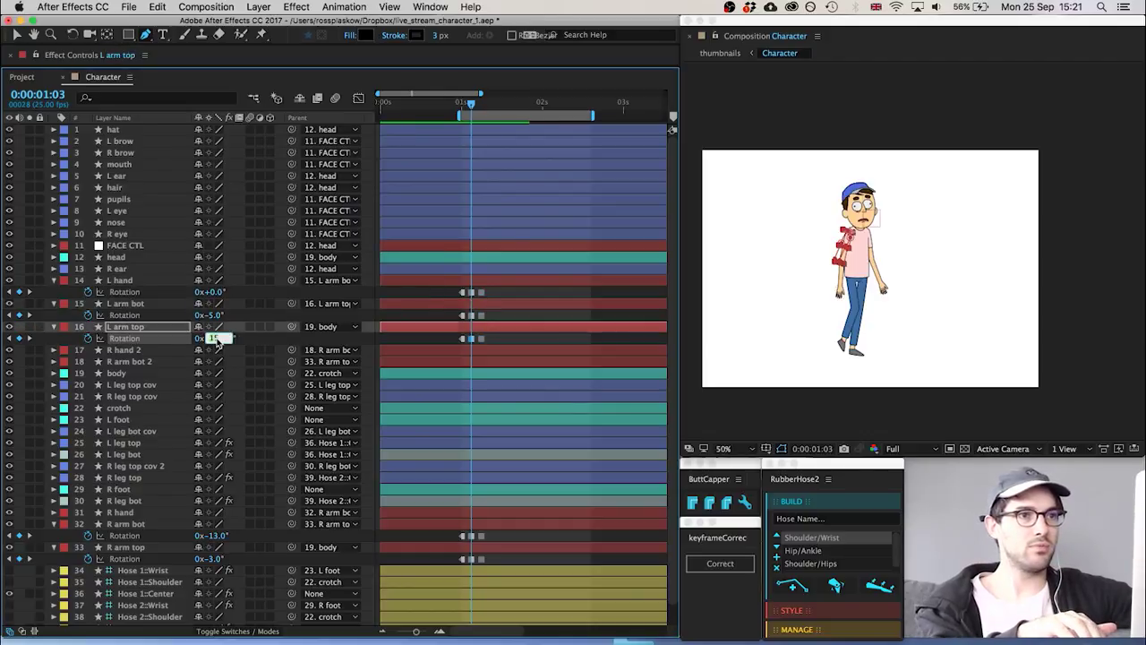
{"action": "key", "text": "Down"}
{"action": "key", "text": "Down"}
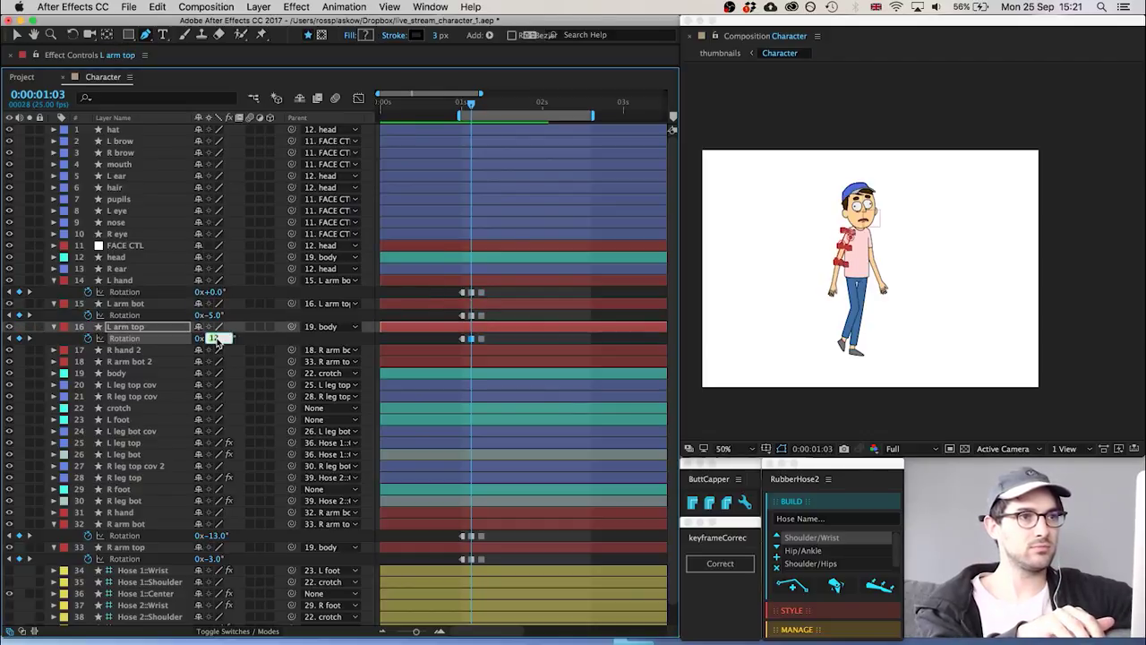
{"action": "left_click", "coordinate": [213, 315]}
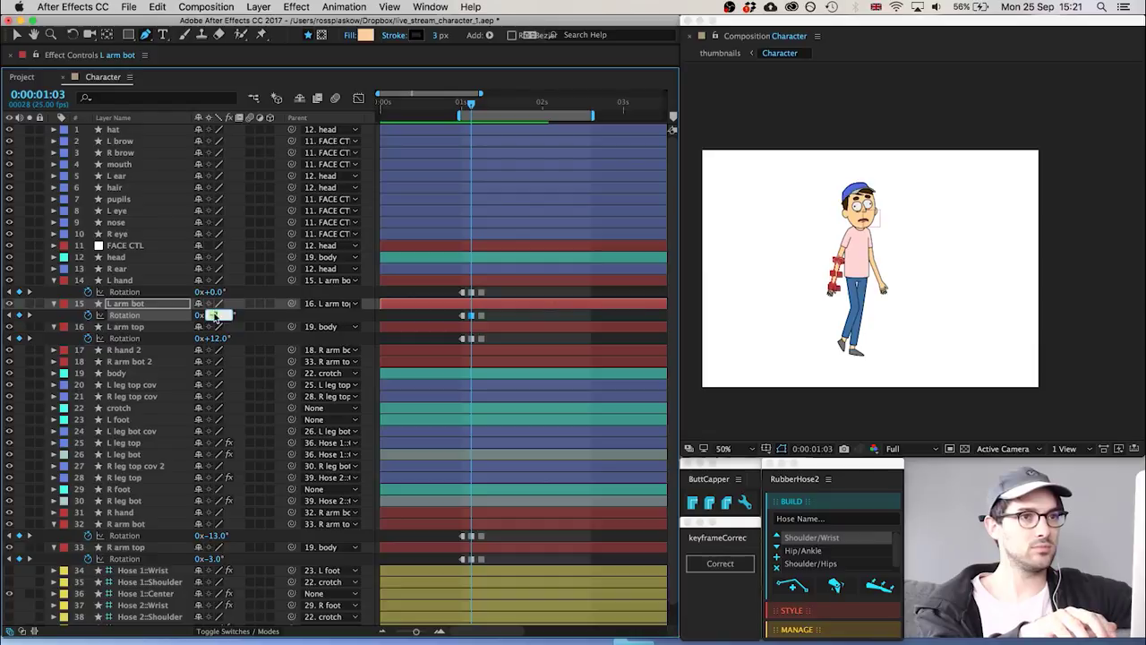
{"action": "left_click", "coordinate": [420, 322]}
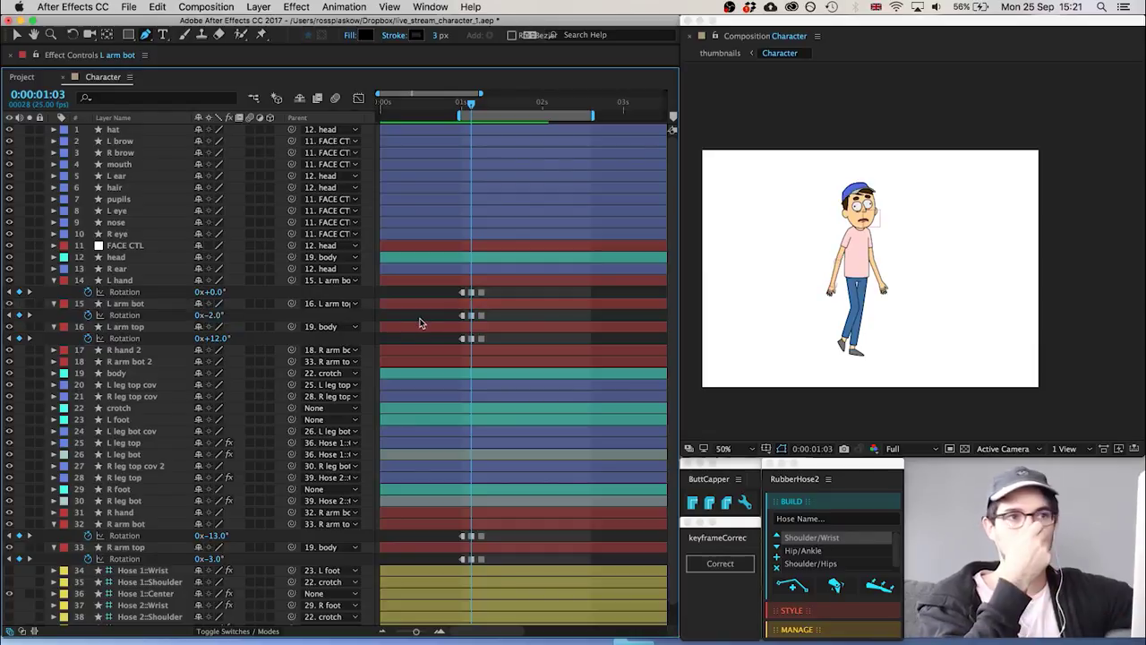
Step back and forth through the frames between 0:00:01:00 and 0:00:01:06 to examine the flow between the poses
{"action": "key", "text": "Page_Up"}
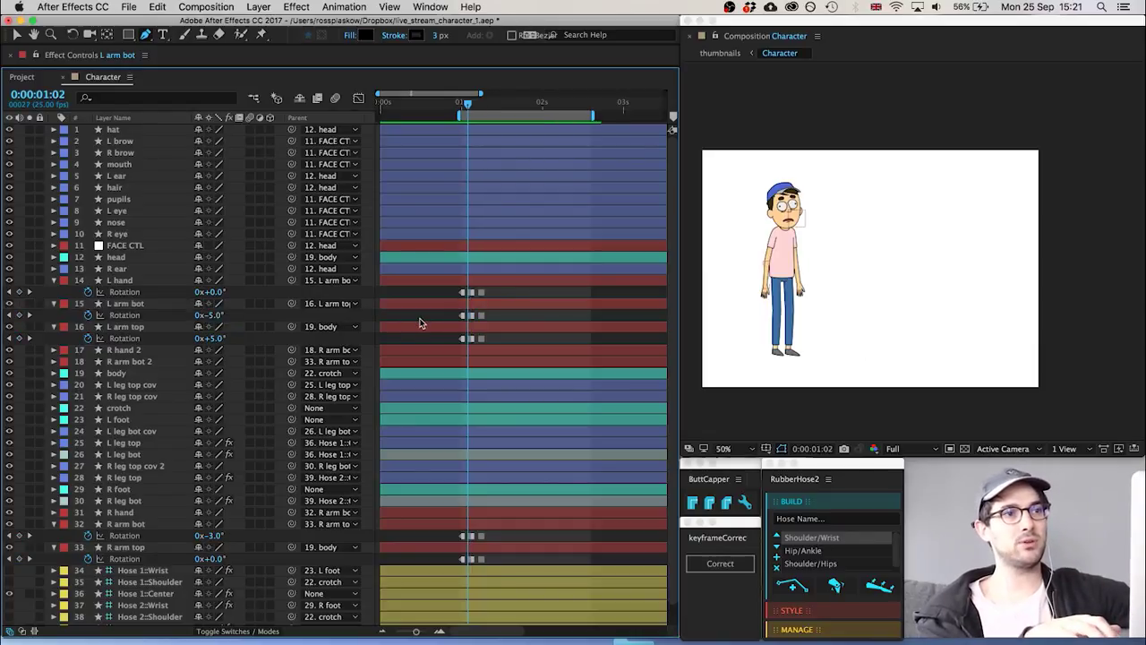
{"action": "key", "text": "Page_Down"}
{"action": "key", "text": "Page_Down"}
{"action": "key", "text": "Page_Down"}
{"action": "key", "text": "Page_Down"}
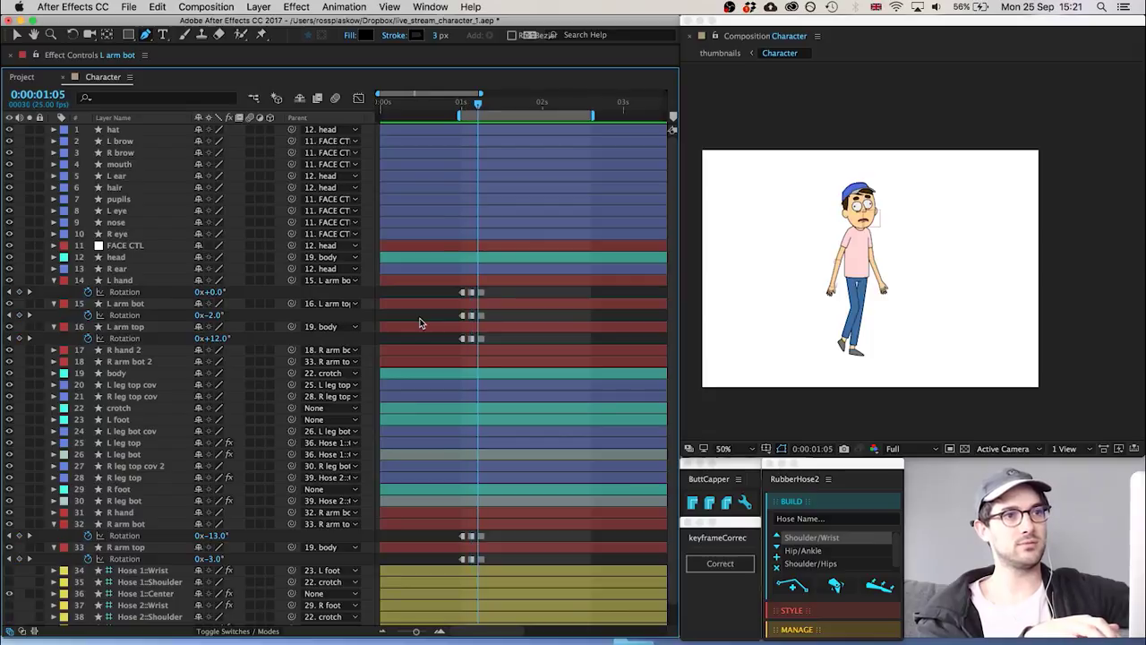
{"action": "key", "text": "Page_Up"}
{"action": "key", "text": "Page_Up"}
{"action": "key", "text": "Page_Up"}
{"action": "key", "text": "Page_Up"}
{"action": "key", "text": "Page_Up"}
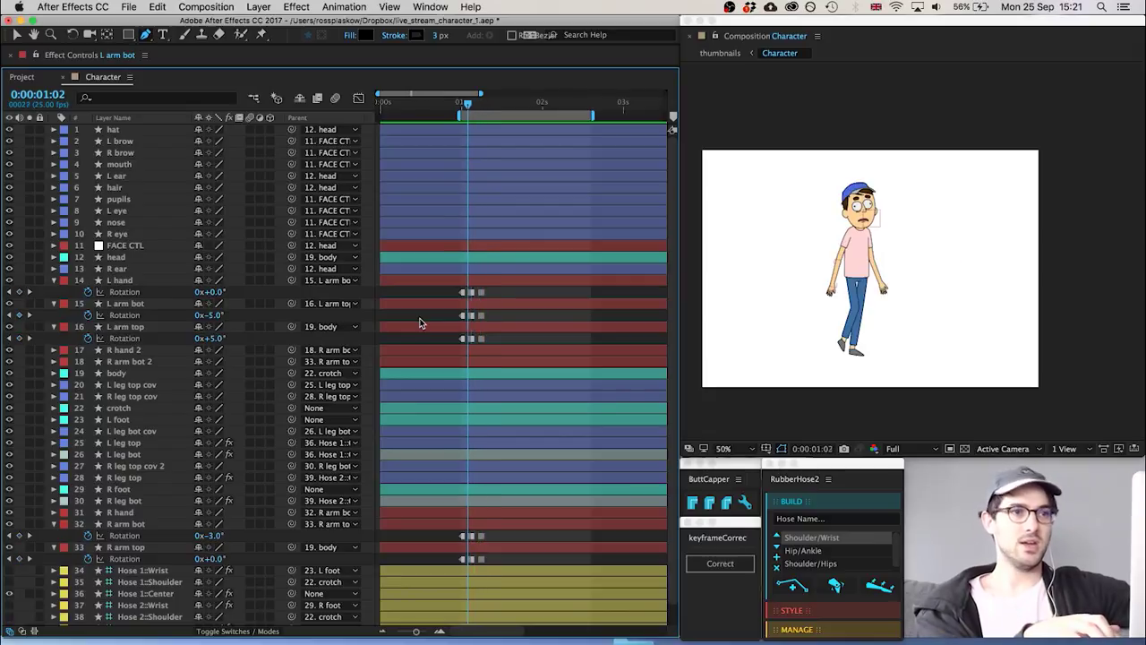
{"action": "key", "text": "Page_Down"}
{"action": "key", "text": "Page_Down"}
{"action": "key", "text": "Page_Down"}
{"action": "key", "text": "Page_Down"}
{"action": "key", "text": "Page_Down"}
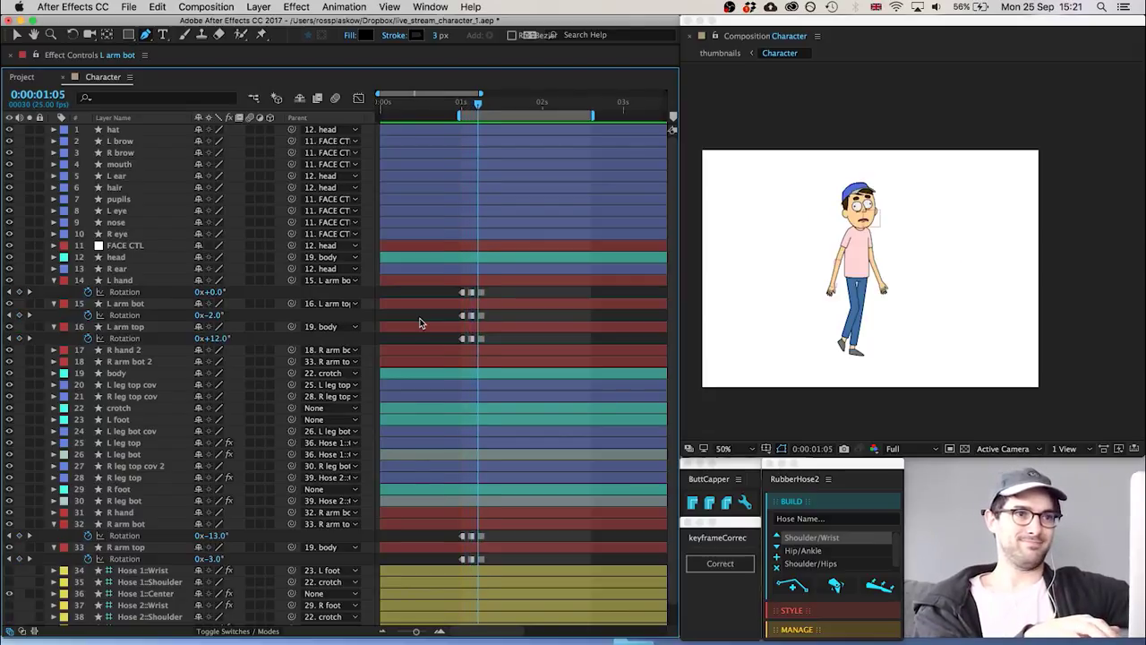
{"action": "key", "text": "Page_Up"}
{"action": "key", "text": "Page_Up"}
{"action": "key", "text": "Page_Up"}
{"action": "key", "text": "Page_Up"}
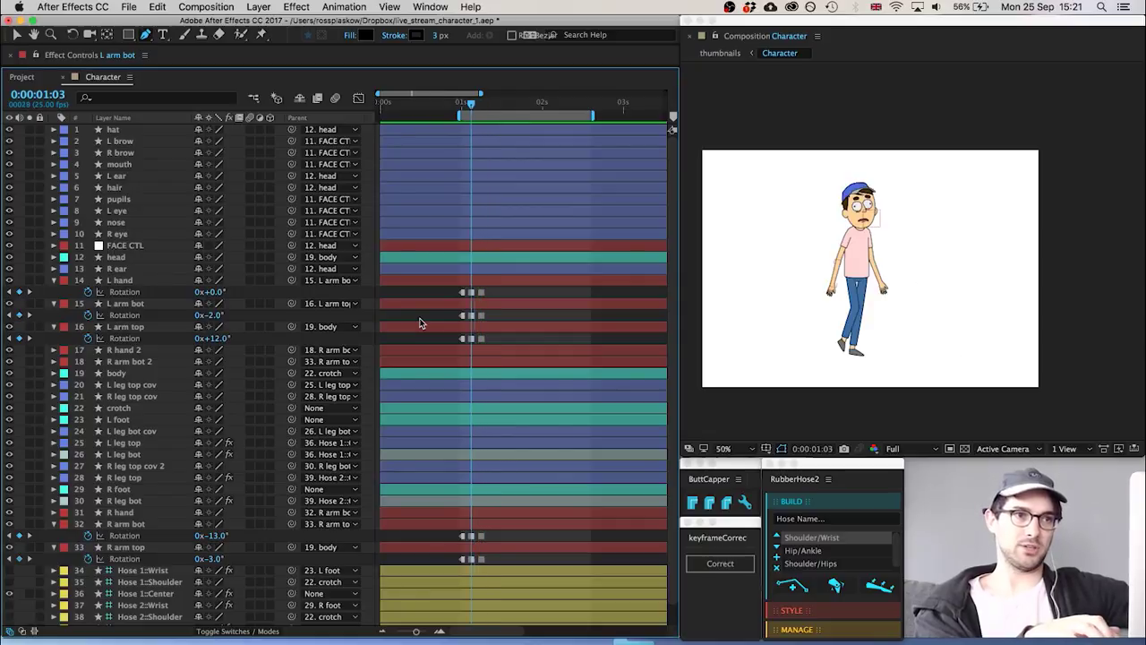
{"action": "key", "text": "Page_Down"}
{"action": "key", "text": "Page_Down"}
{"action": "key", "text": "Page_Down"}
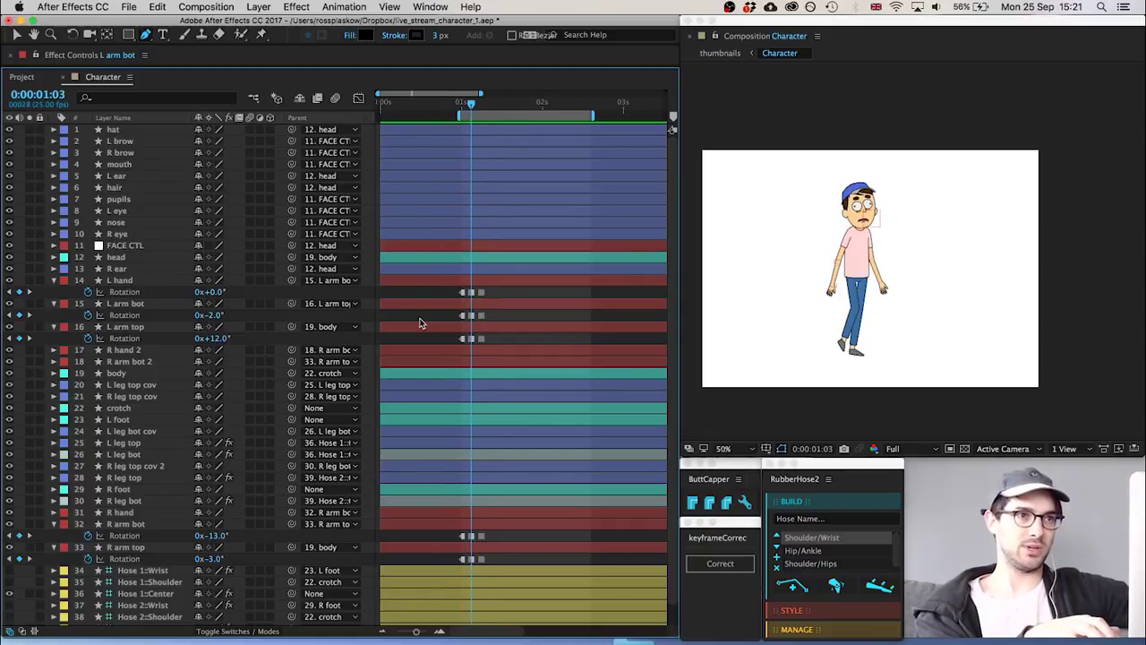
{"action": "key", "text": "Page_Up"}
{"action": "key", "text": "Page_Up"}
{"action": "key", "text": "Page_Up"}
{"action": "key", "text": "Page_Up"}
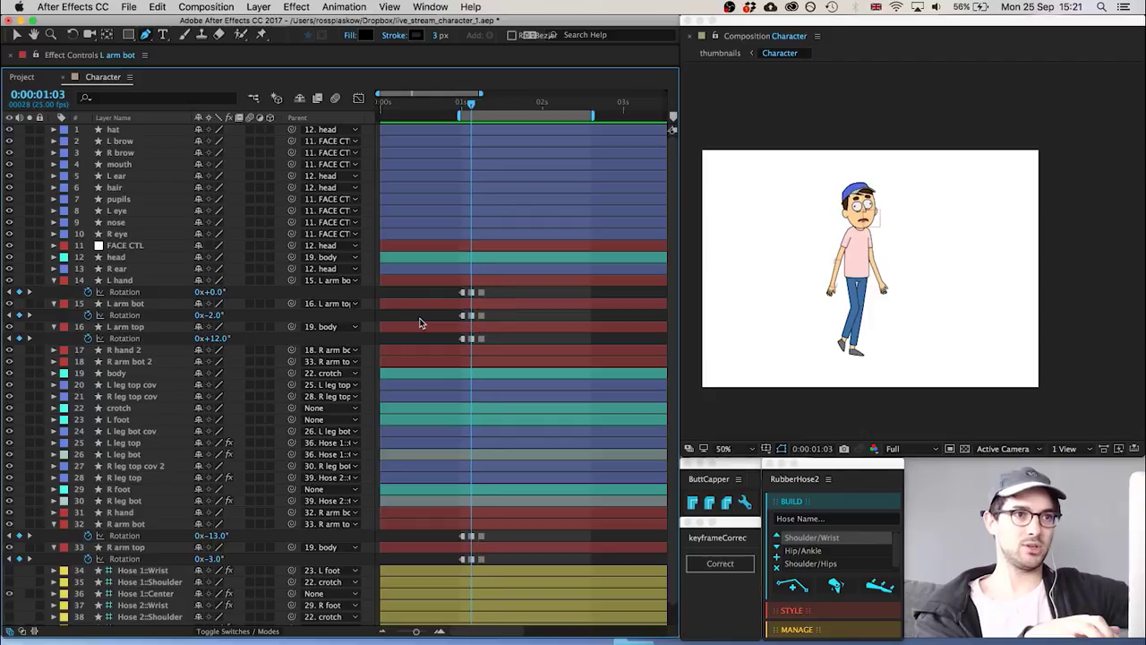
{"action": "key", "text": "Page_Up"}
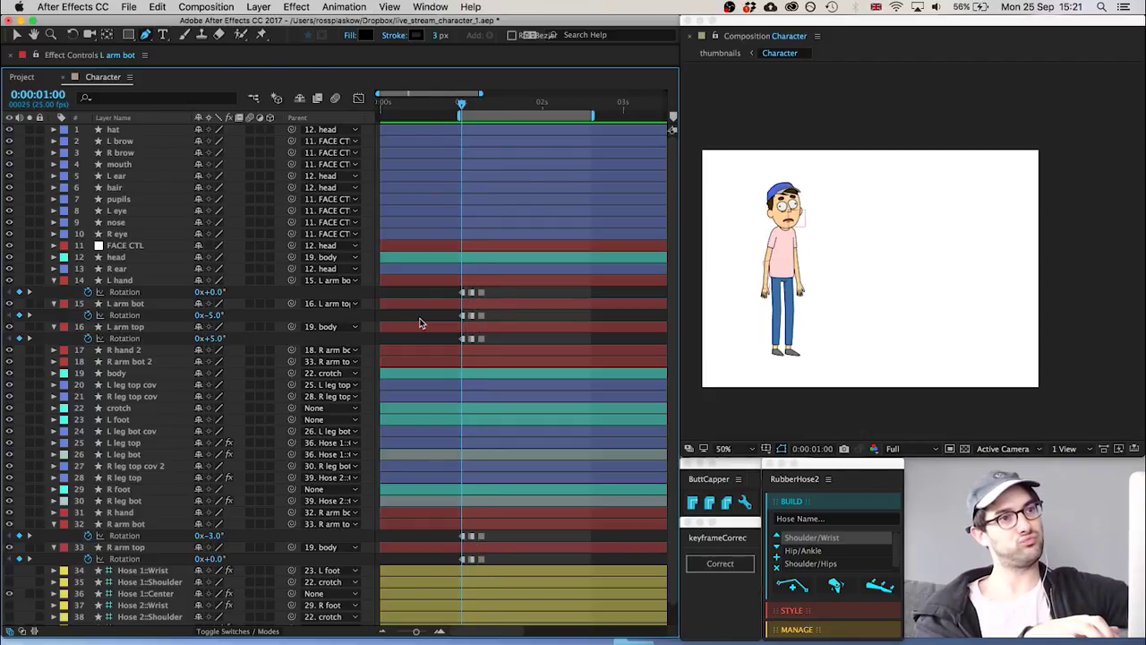
Go to 0:00:01:02, collapse the arm layers, and start keyframing the crotch's Rotation with its first keyframe at one second
{"action": "key", "text": "Page_Down"}
{"action": "key", "text": "Page_Down"}
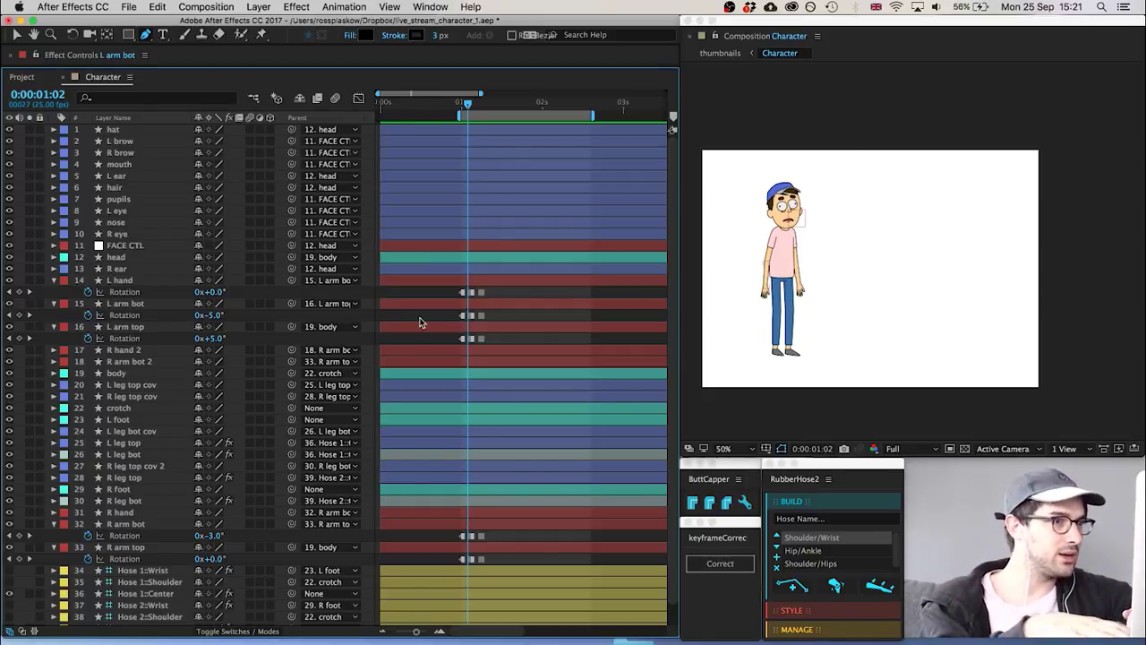
{"action": "key", "text": "u"}
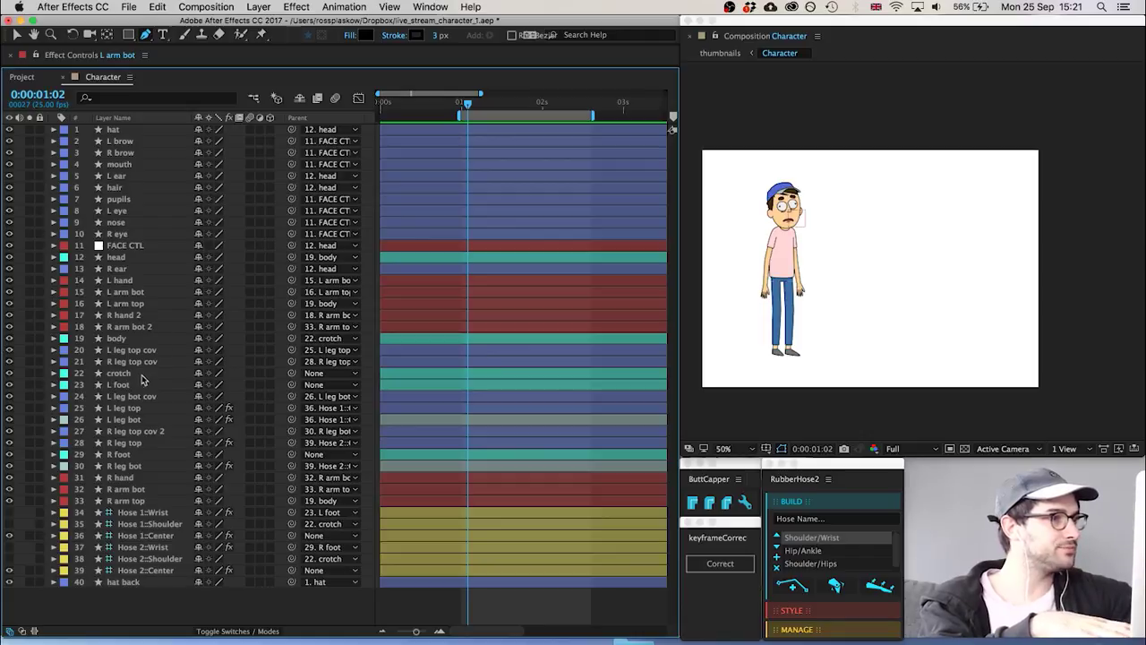
{"action": "left_click", "coordinate": [143, 375]}
{"action": "key", "text": "p"}
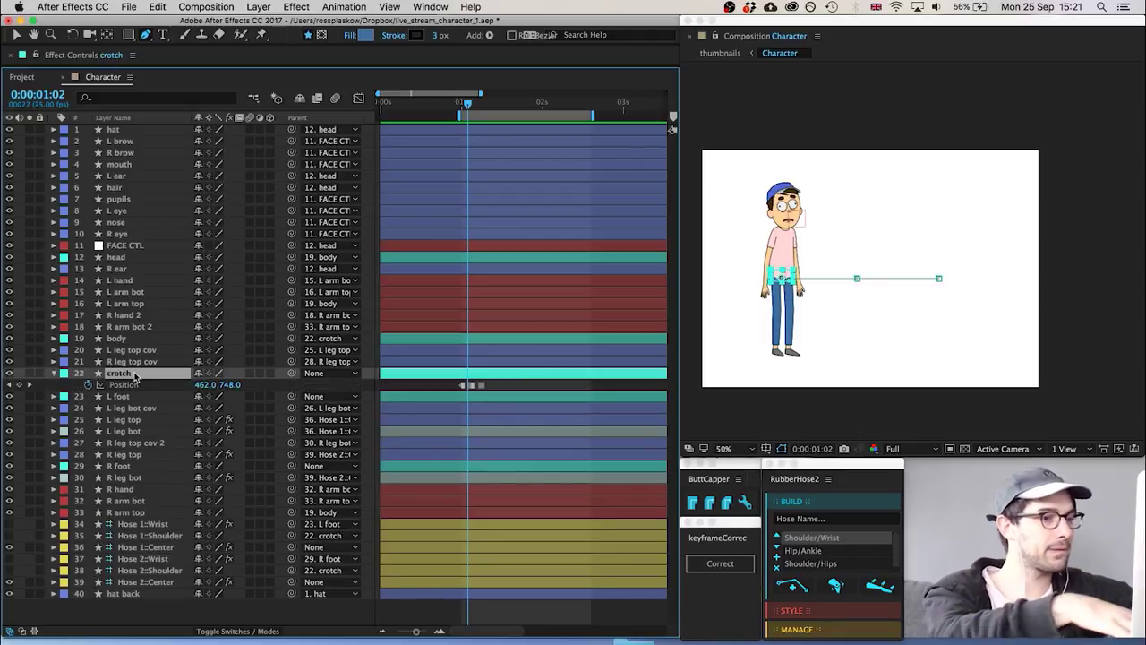
{"action": "key", "text": "shift+r"}
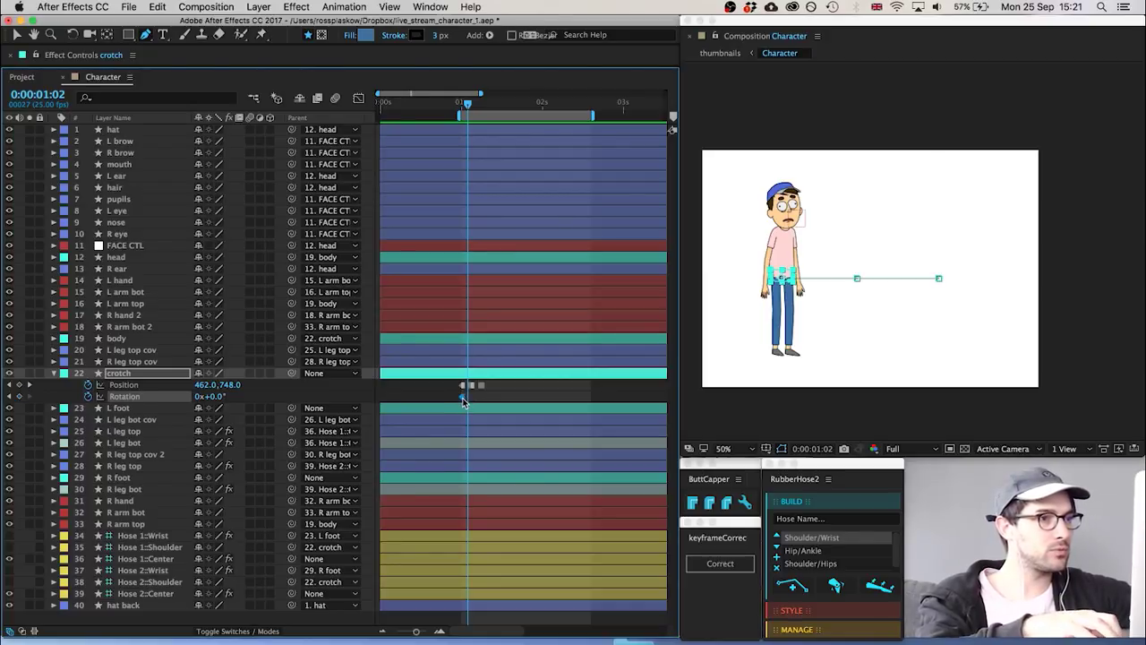
{"action": "key", "text": "F2"}
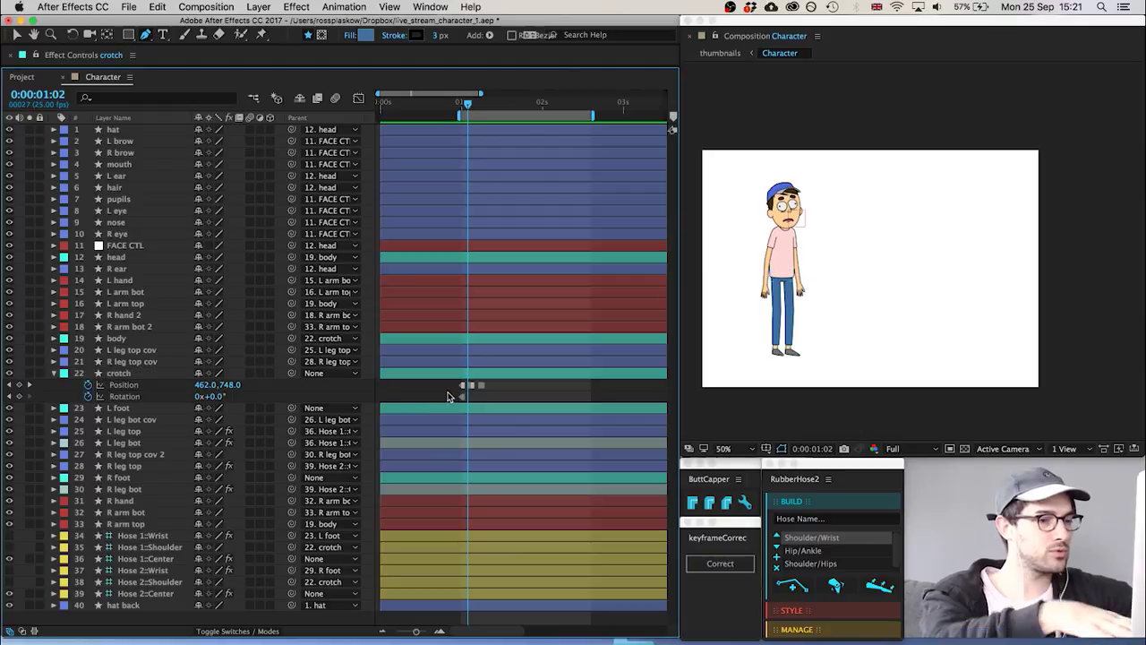
Reveal all animated properties and set the work area from just before one second to 0:00:01:12
{"action": "key", "text": "u"}
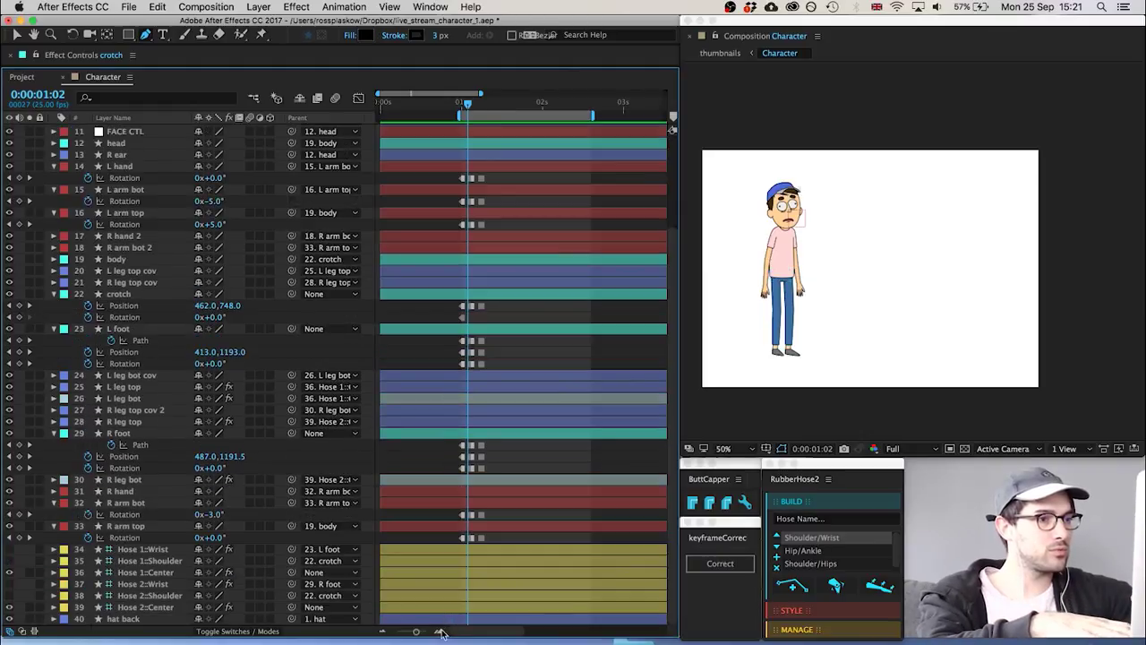
{"action": "left_click", "coordinate": [439, 632]}
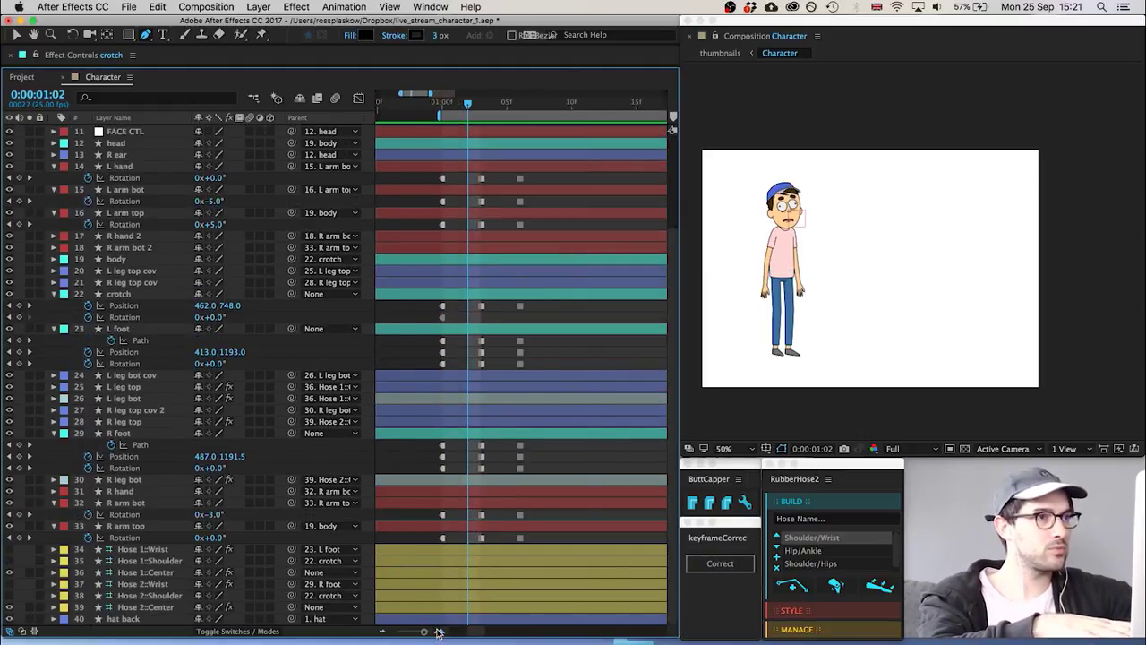
{"action": "left_click", "coordinate": [597, 105]}
{"action": "key", "text": "n"}
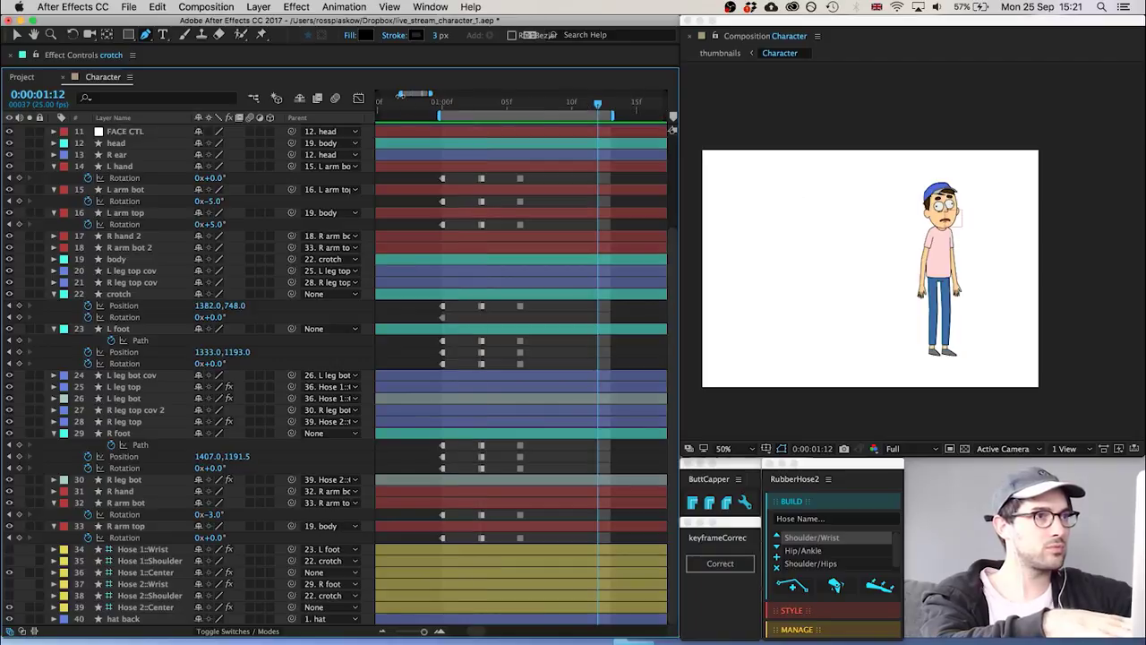
{"action": "left_click", "coordinate": [404, 103]}
{"action": "key", "text": "b"}
Return to 0:00:01:02 and shift every in-between and end pose keyframe one frame later
{"action": "left_click", "coordinate": [464, 106]}
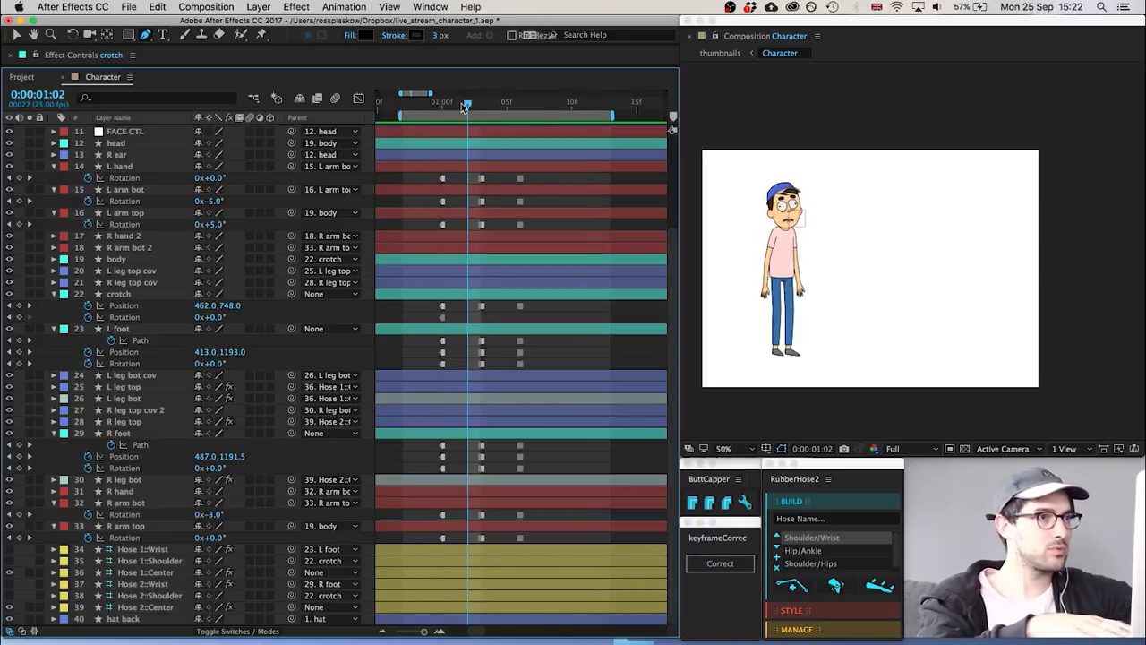
{"action": "left_click_drag", "start_coordinate": [544, 538], "coordinate": [471, 106]}
{"action": "key", "text": "alt+Right"}
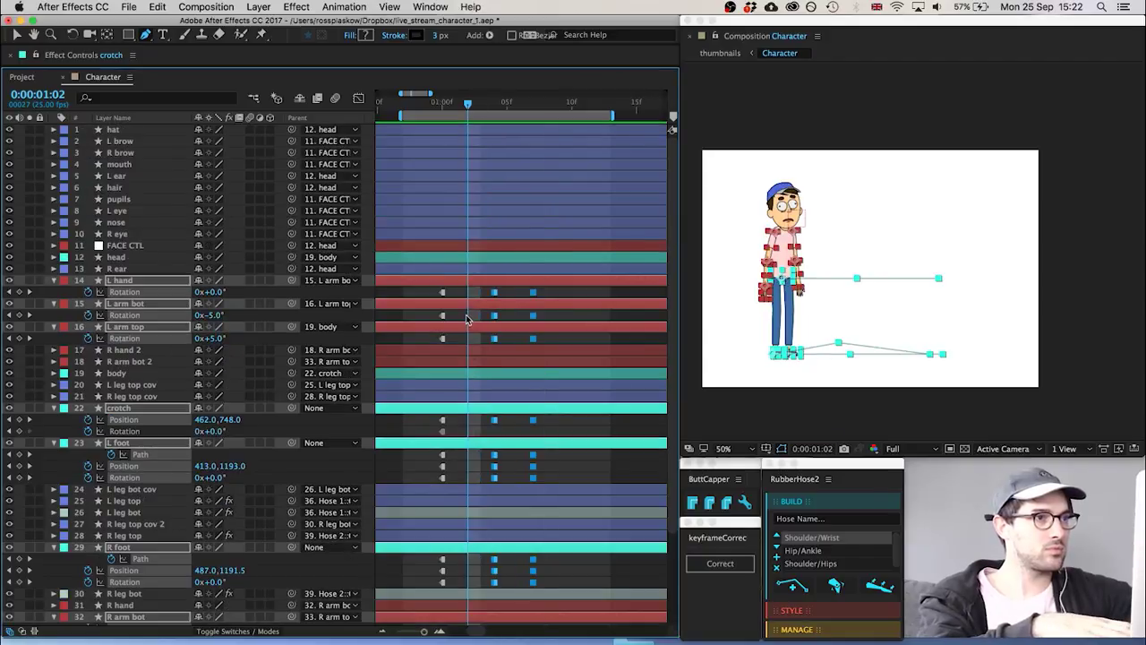
{"action": "left_click", "coordinate": [466, 318]}
At 0:00:01:02, nudge the crotch back to Position 454, 748 and set its Rotation to -2°
{"action": "scroll", "coordinate": [164, 483], "scroll_direction": "down", "scroll_amount": 5}
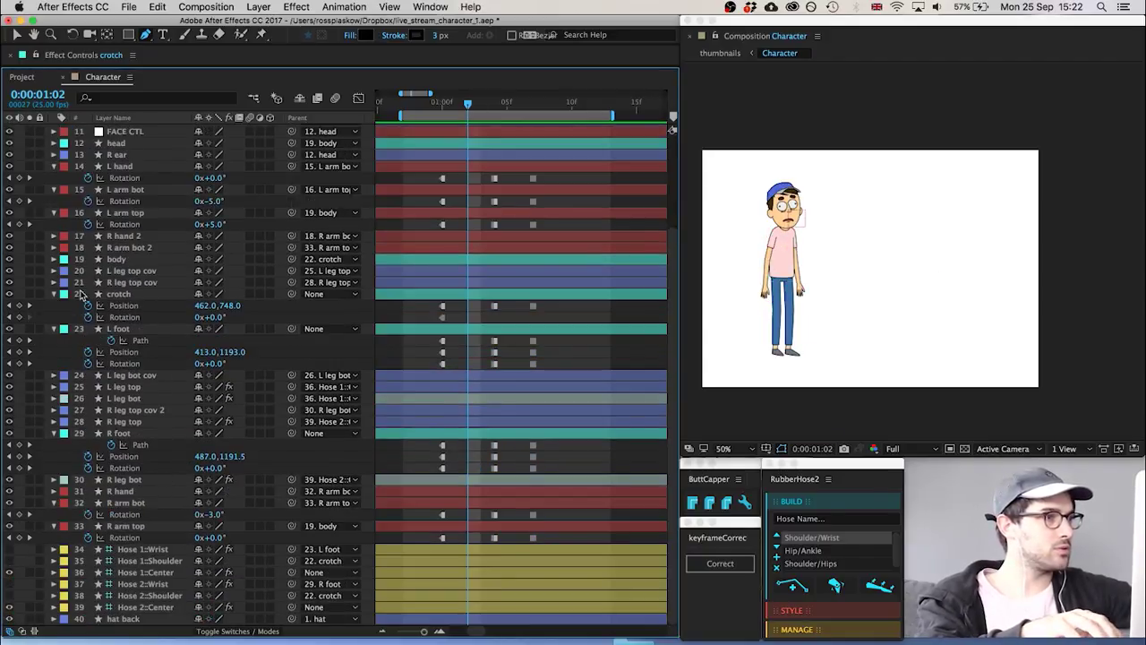
{"action": "left_click", "coordinate": [140, 296]}
{"action": "key", "text": "Left"}
{"action": "key", "text": "Left"}
{"action": "key", "text": "Left"}
{"action": "key", "text": "Left"}
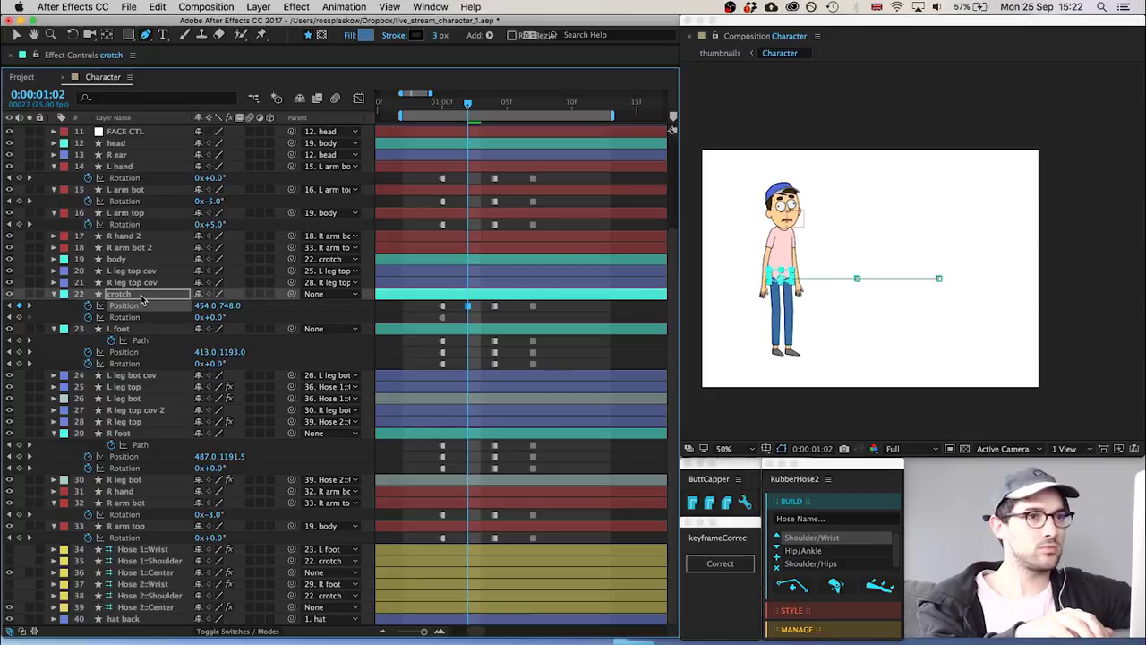
{"action": "left_click", "coordinate": [216, 320]}
{"action": "key", "text": "Down"}
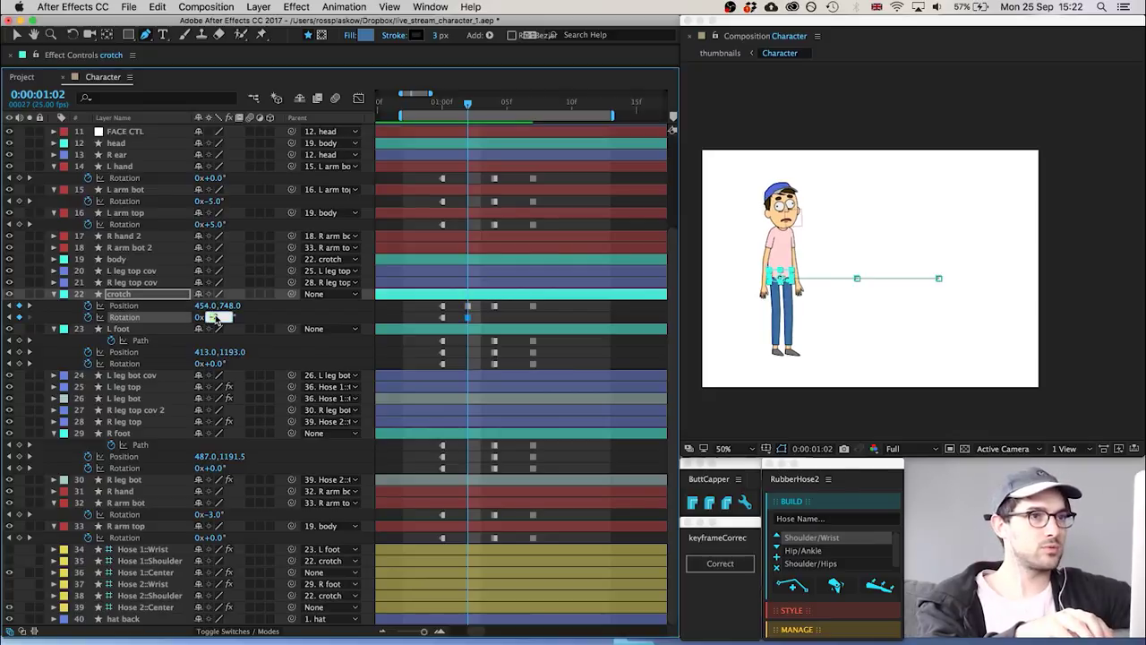
{"action": "left_click", "coordinate": [415, 317]}
At 0:00:01:04, give the crotch a 0° Rotation keyframe matching the one at one second
{"action": "key", "text": "Page_Down"}
{"action": "key", "text": "Page_Down"}
{"action": "key", "text": "Page_Down"}
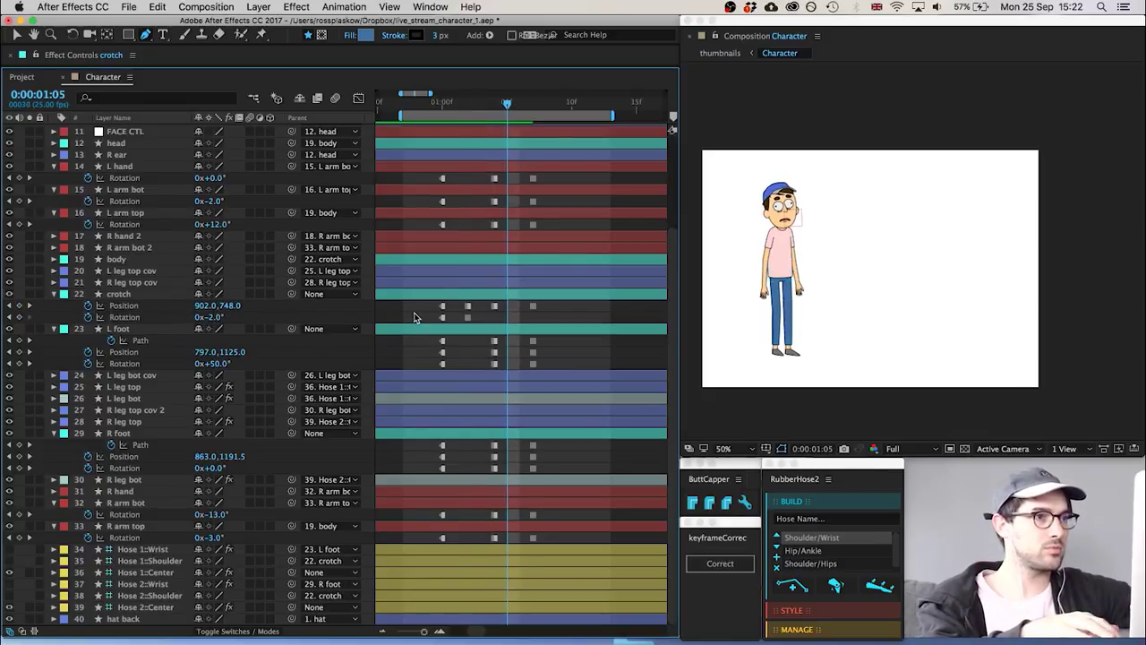
{"action": "key", "text": "Page_Up"}
{"action": "left_click", "coordinate": [441, 317]}
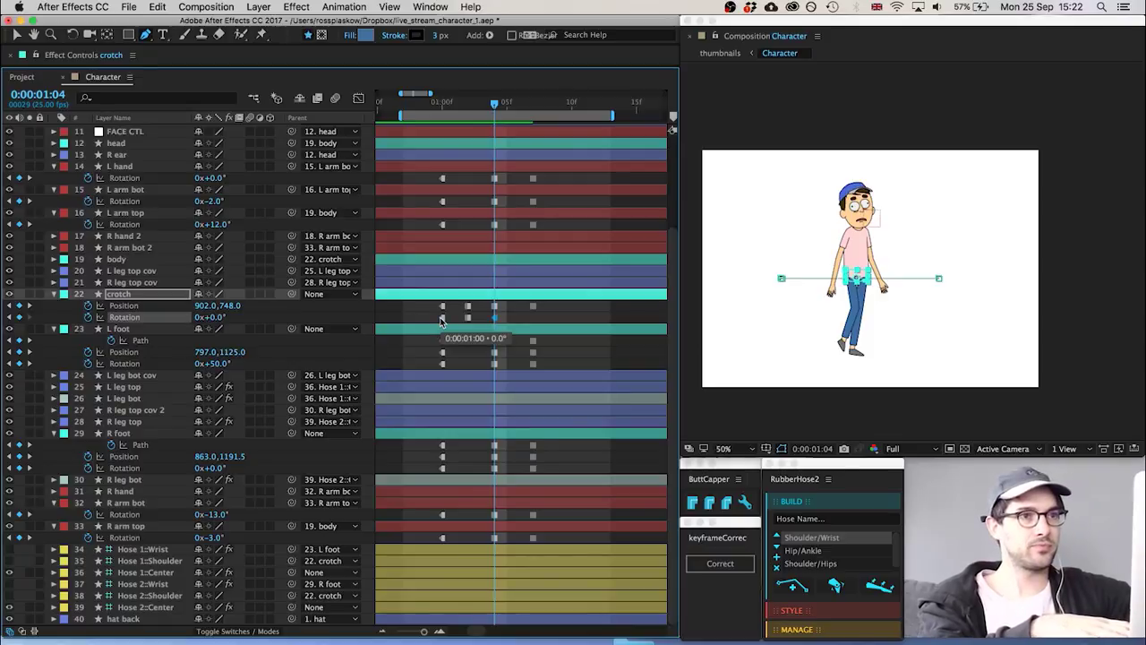
{"action": "left_click", "coordinate": [419, 313]}
Step through the frames from 0:00:01:04 back to one second to examine the crotch's anticipation lean
{"action": "key", "text": "Page_Up"}
{"action": "key", "text": "Page_Up"}
{"action": "key", "text": "Page_Up"}
{"action": "key", "text": "Page_Up"}
{"action": "key", "text": "Page_Up"}
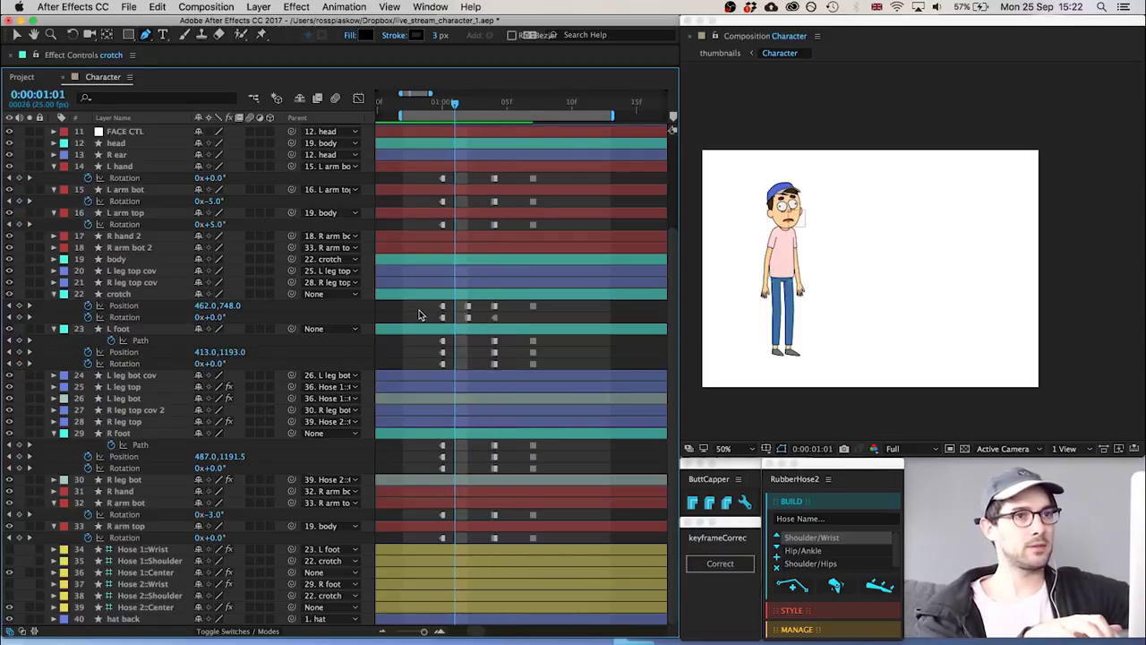
{"action": "key", "text": "Page_Down"}
{"action": "key", "text": "Page_Down"}
{"action": "key", "text": "Page_Down"}
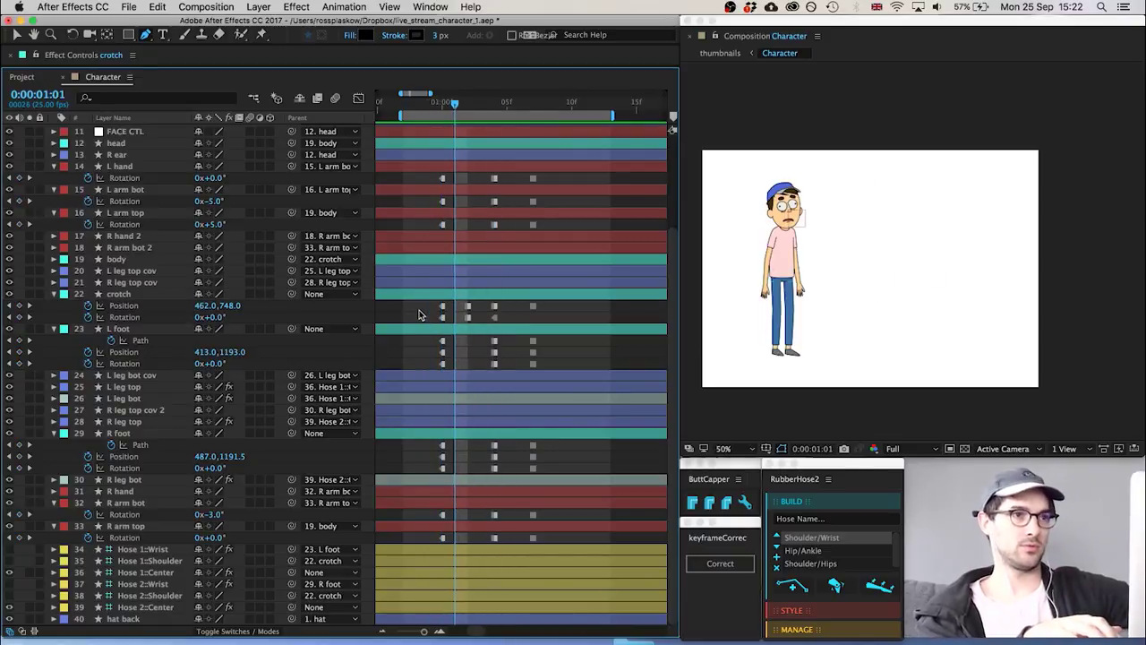
At 0:00:01:02, nudge the R foot forward and up to Position 519, 1175.5
{"action": "left_click", "coordinate": [123, 435]}
{"action": "key", "text": "shift+Right"}
{"action": "key", "text": "shift+Right"}
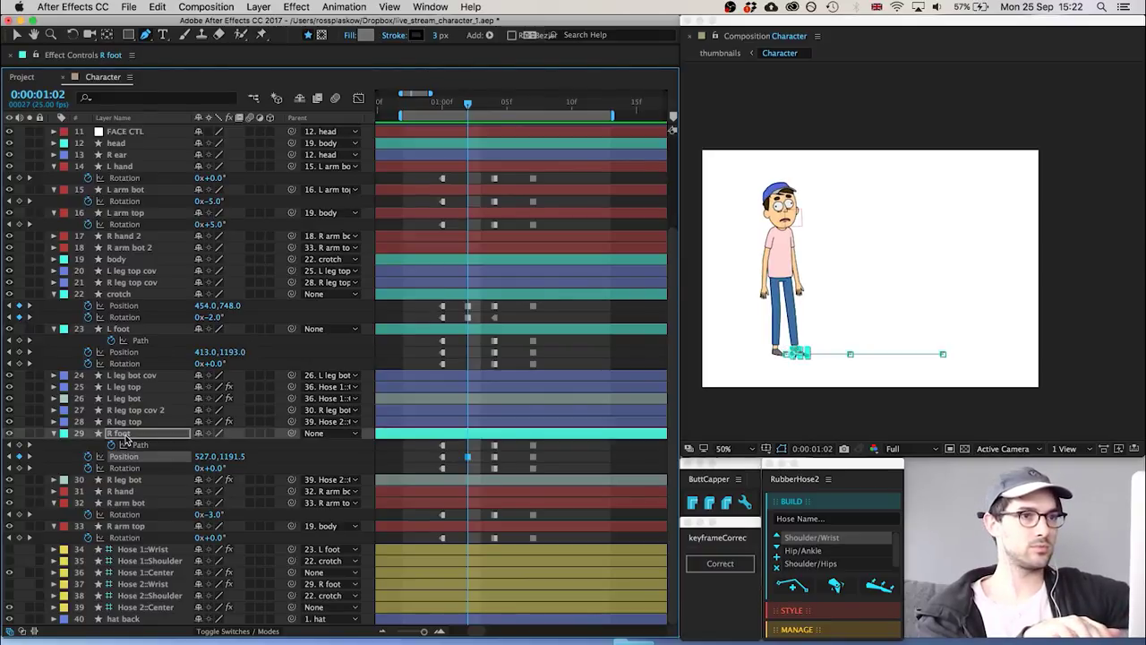
{"action": "key", "text": "Up"}
{"action": "key", "text": "Up"}
{"action": "key", "text": "Up"}
{"action": "key", "text": "Up"}
{"action": "key", "text": "Up"}
{"action": "key", "text": "Up"}
{"action": "key", "text": "Up"}
{"action": "key", "text": "Up"}
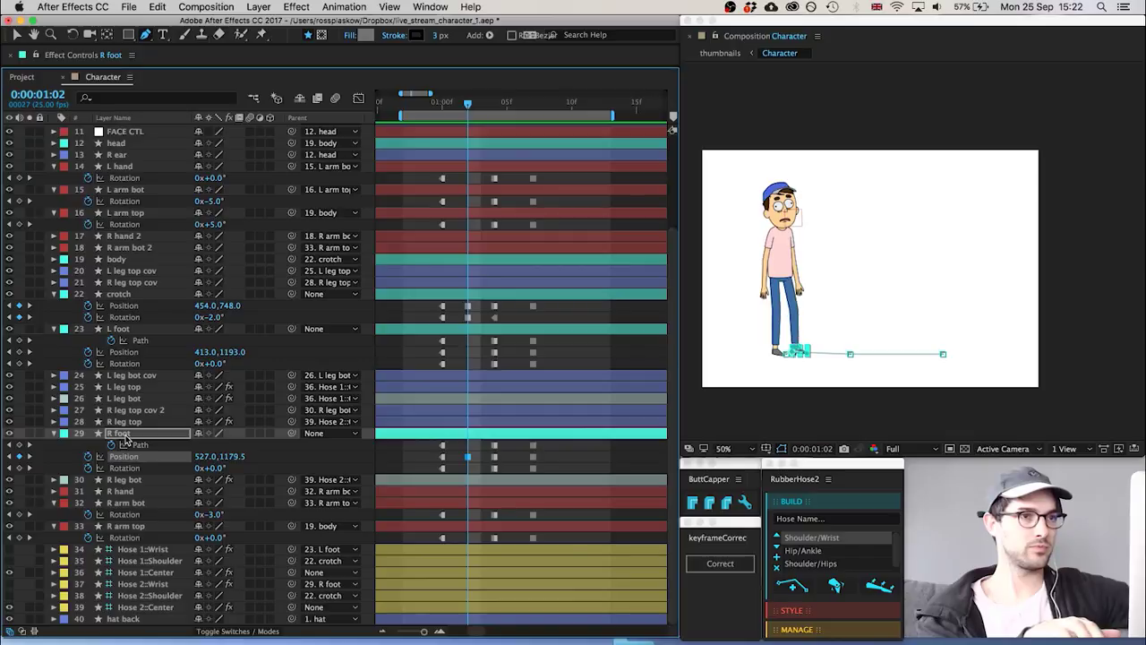
{"action": "key", "text": "Left"}
{"action": "key", "text": "Left"}
{"action": "key", "text": "Left"}
{"action": "key", "text": "Left"}
Set the R foot's Rotation to 8° at 0:00:01:02
{"action": "left_click", "coordinate": [216, 468]}
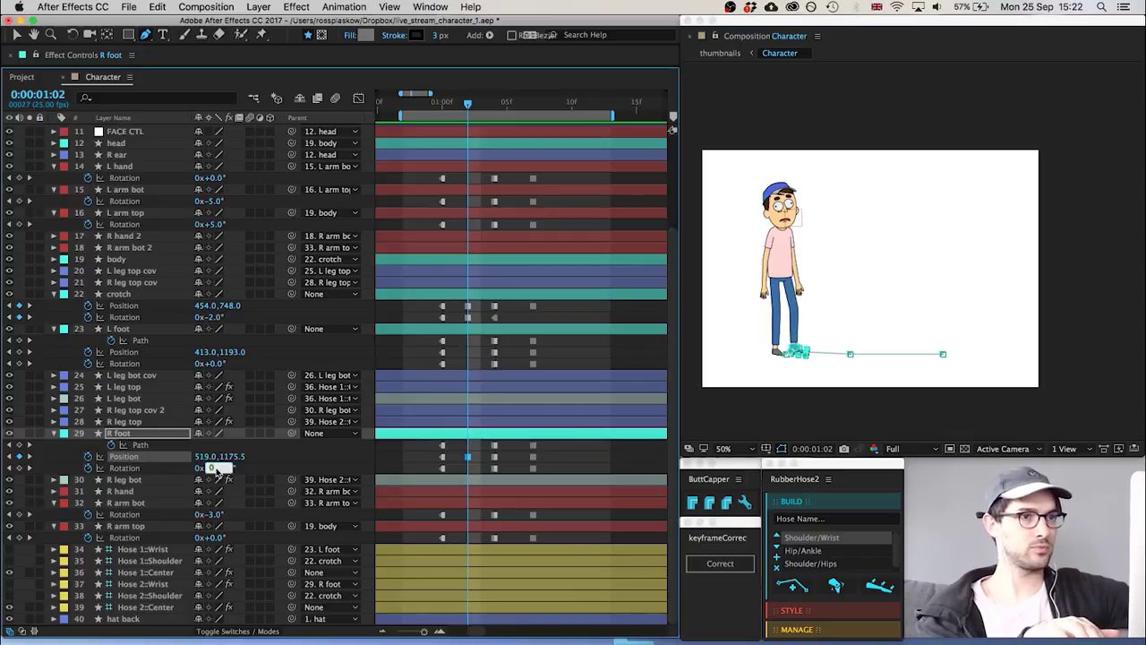
{"action": "type", "text": "9"}
{"action": "key", "text": "Return"}
{"action": "left_click", "coordinate": [403, 467]}
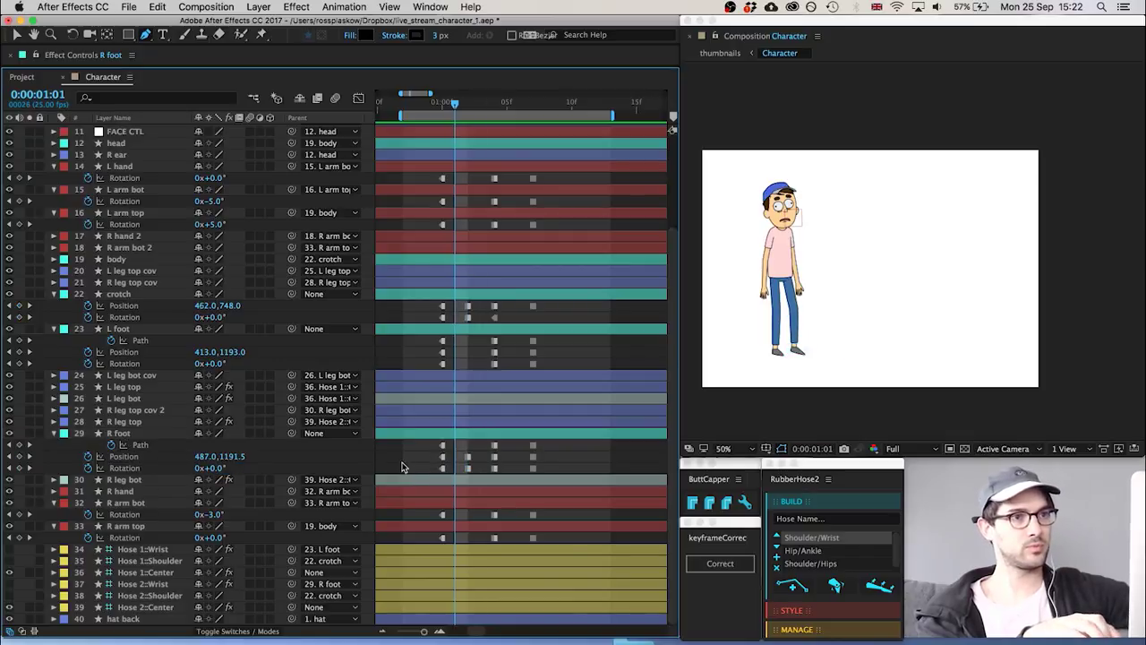
Step back and forth between one second and 0:00:01:04 to examine the right foot lift and the jump to the in-between pose
{"action": "key", "text": "Page_Up"}
{"action": "key", "text": "Page_Up"}
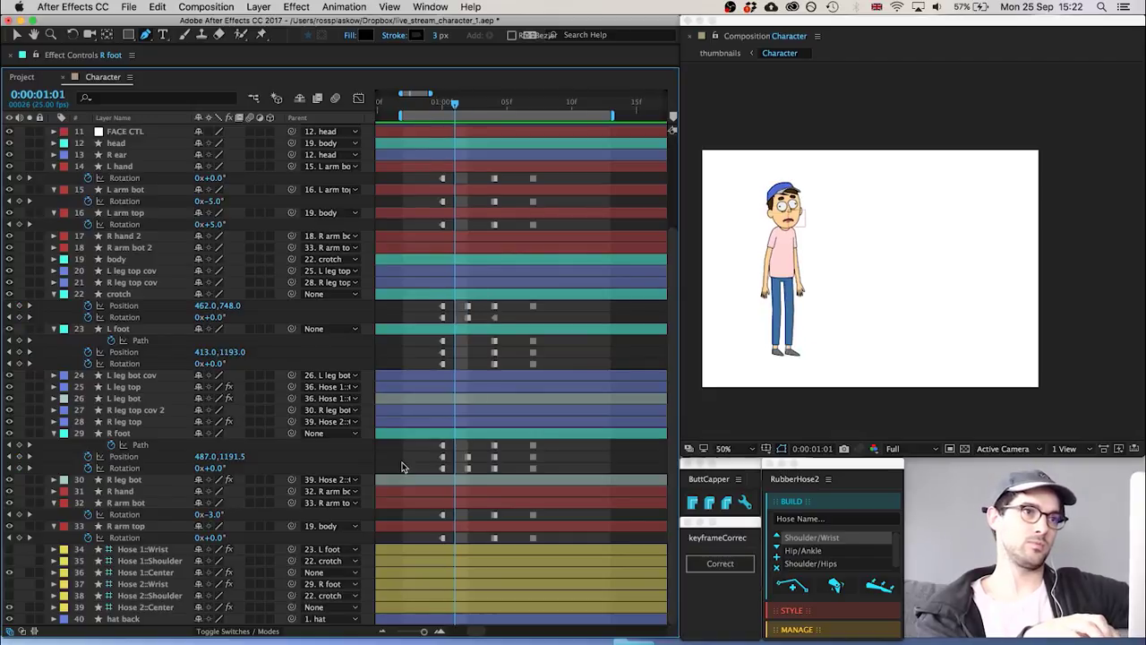
{"action": "key", "text": "Page_Down"}
{"action": "key", "text": "Page_Down"}
{"action": "key", "text": "Page_Down"}
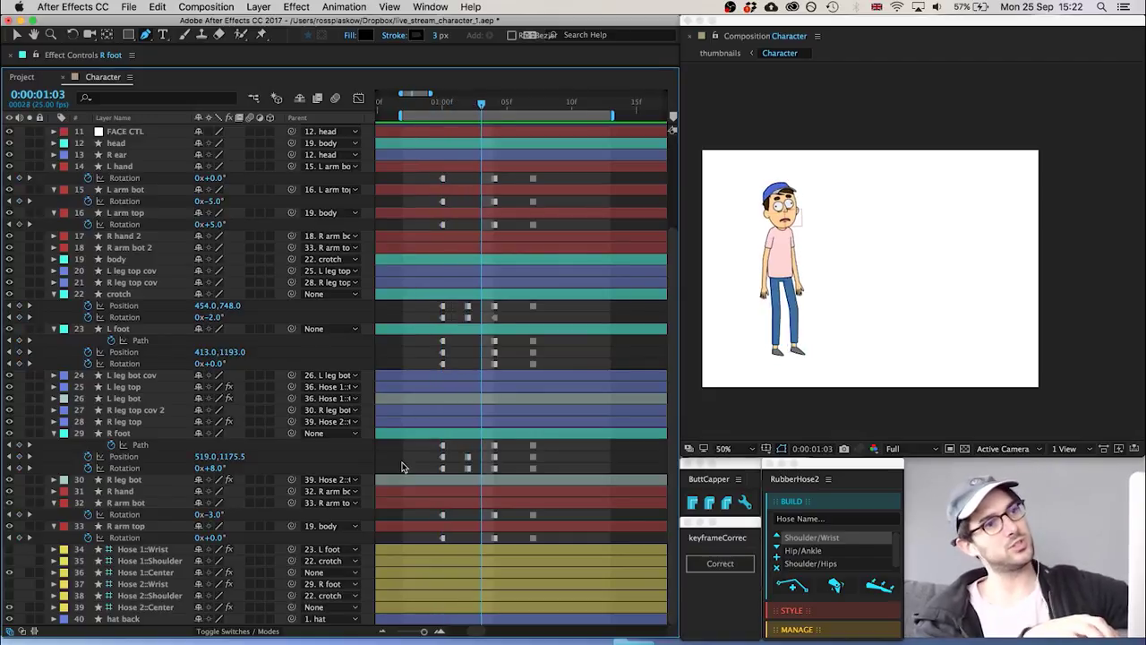
{"action": "key", "text": "Page_Up"}
{"action": "key", "text": "Page_Up"}
{"action": "key", "text": "Page_Up"}
{"action": "key", "text": "Page_Down"}
{"action": "key", "text": "Page_Down"}
{"action": "key", "text": "Page_Down"}
{"action": "key", "text": "Page_Down"}
{"action": "key", "text": "Page_Down"}
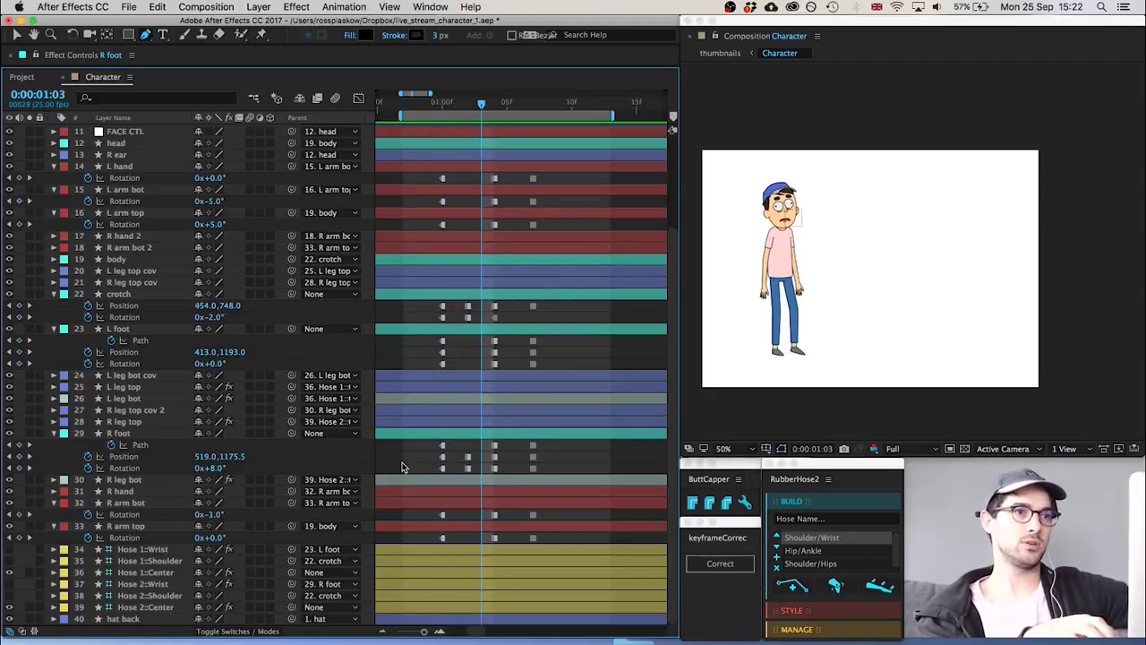
{"action": "key", "text": "Page_Up"}
{"action": "key", "text": "Page_Up"}
{"action": "key", "text": "Page_Up"}
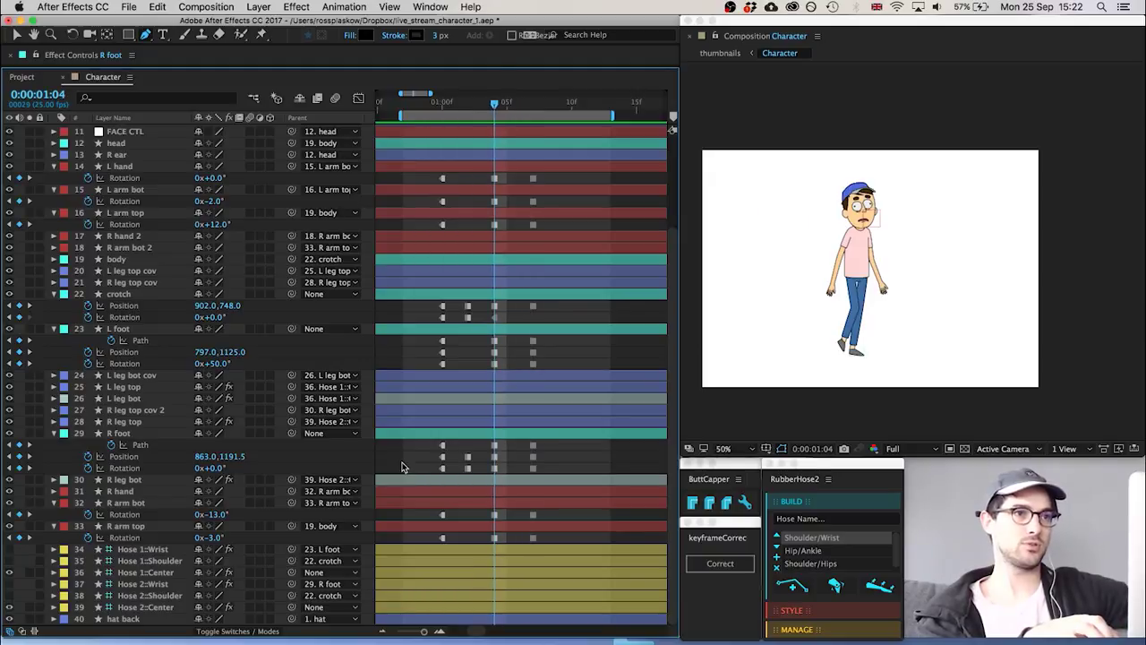
{"action": "key", "text": "Page_Down"}
{"action": "key", "text": "Page_Down"}
{"action": "key", "text": "Page_Up"}
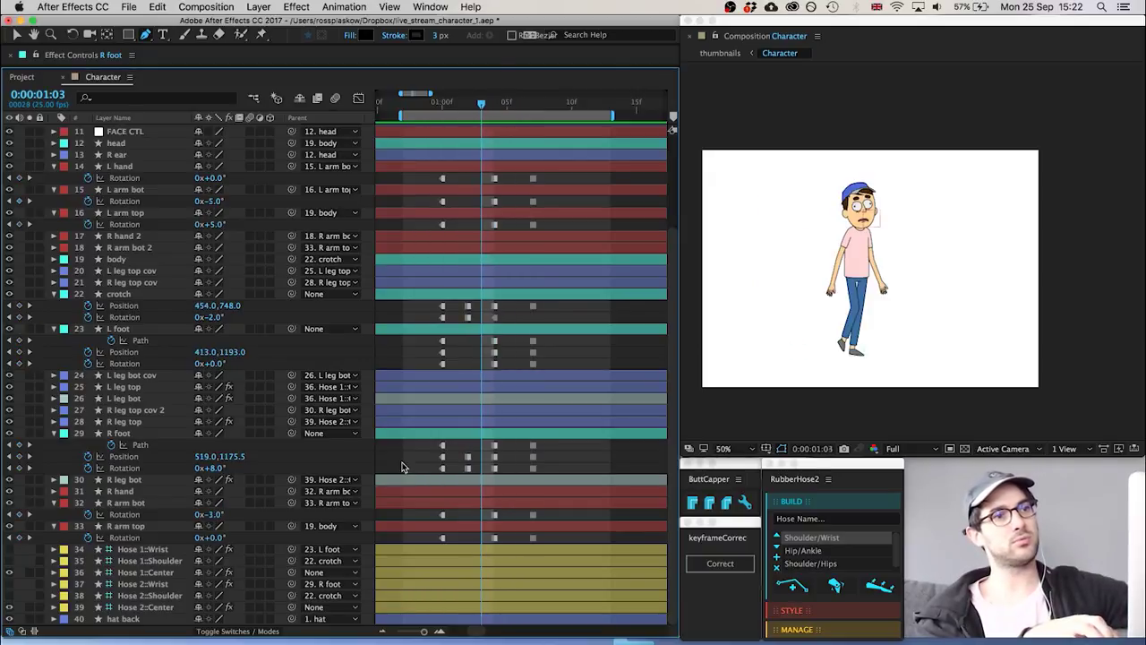
{"action": "key", "text": "Page_Down"}
{"action": "key", "text": "Page_Up"}
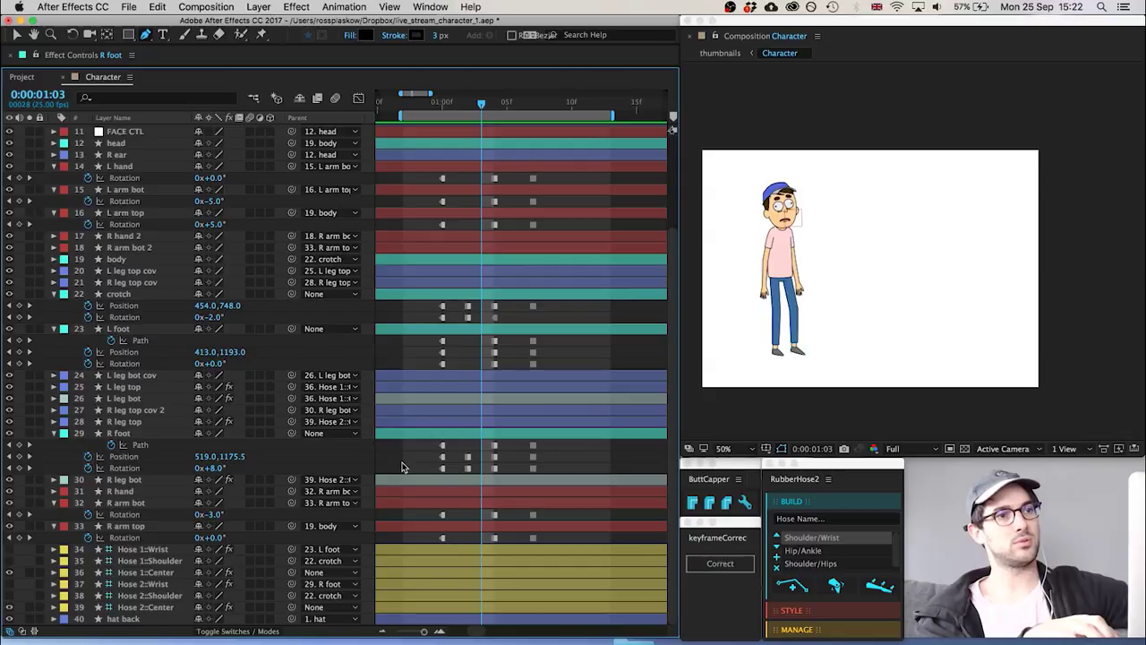
{"action": "key", "text": "Page_Down"}
{"action": "key", "text": "Page_Up"}
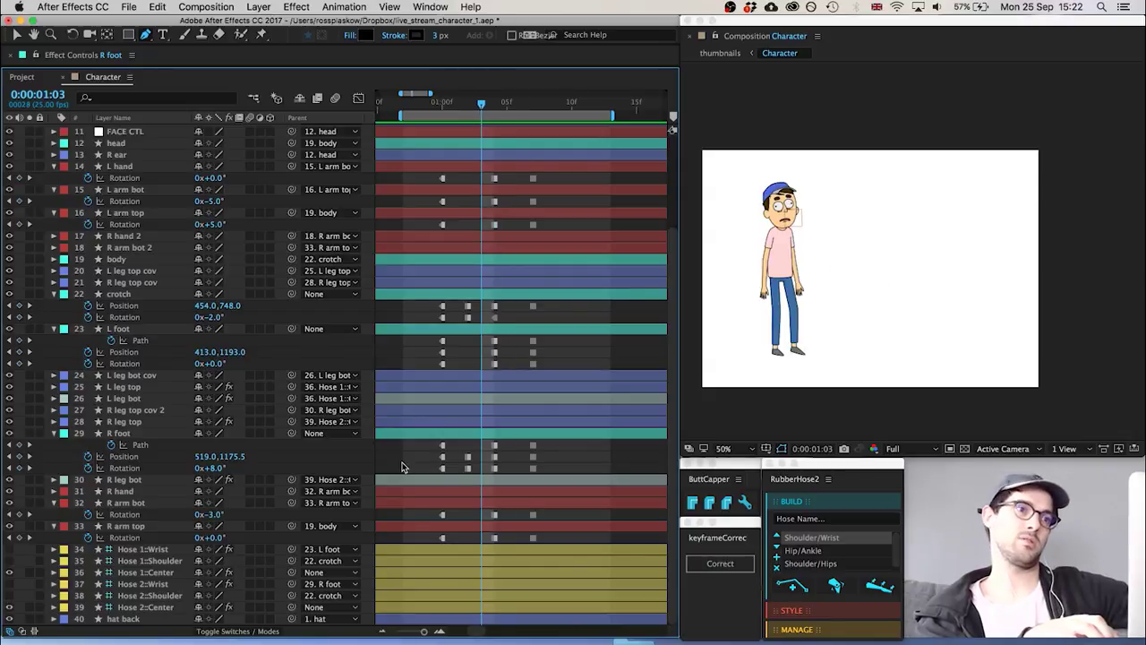
{"action": "key", "text": "Page_Up"}
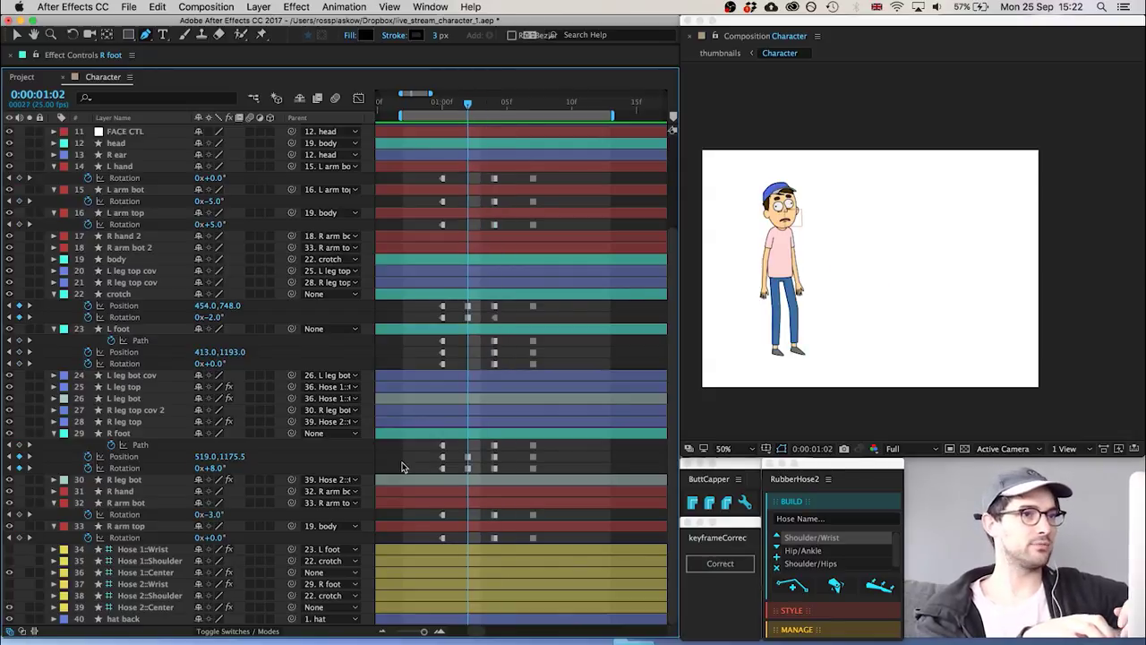
Try nudging the L foot back to Position 405, 1193 at 0:00:01:02, then delete that keyframe
{"action": "left_click", "coordinate": [121, 329]}
{"action": "key", "text": "Left"}
{"action": "key", "text": "Left"}
{"action": "key", "text": "Left"}
{"action": "key", "text": "Left"}
{"action": "key", "text": "Left"}
{"action": "key", "text": "Left"}
{"action": "key", "text": "Left"}
{"action": "key", "text": "Left"}
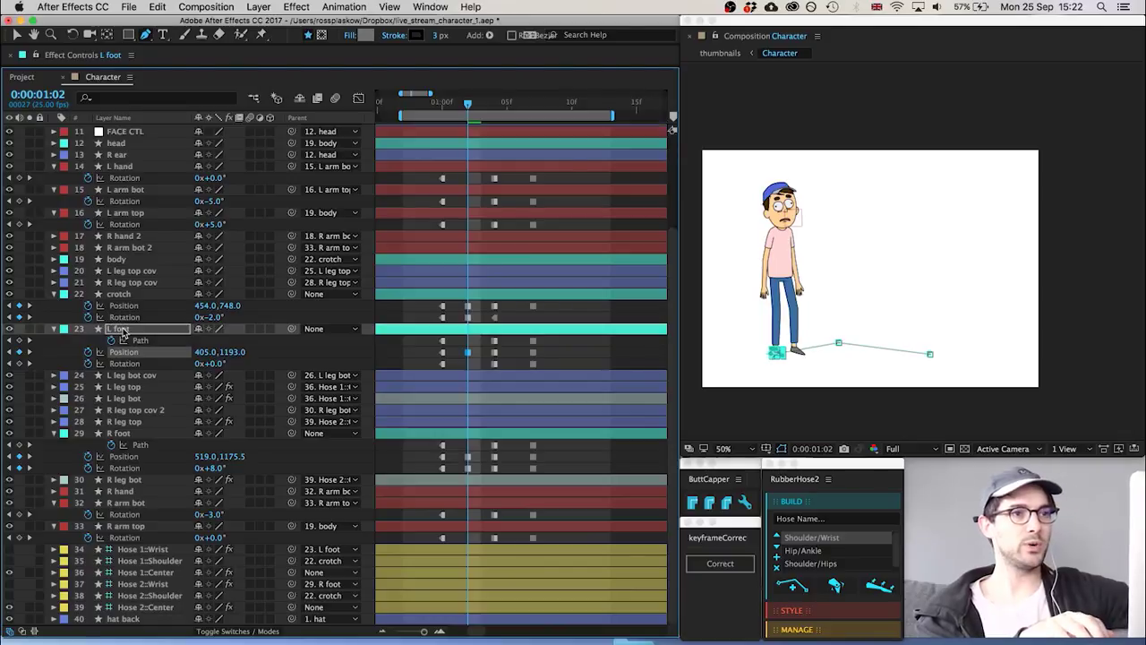
{"action": "key", "text": "Delete"}
{"action": "left_click", "coordinate": [455, 356]}
Flip between 0:00:01:03 and 0:00:01:04 to compare both feet in the anticipation and in-between poses
{"action": "key", "text": "Page_Down"}
{"action": "key", "text": "Page_Down"}
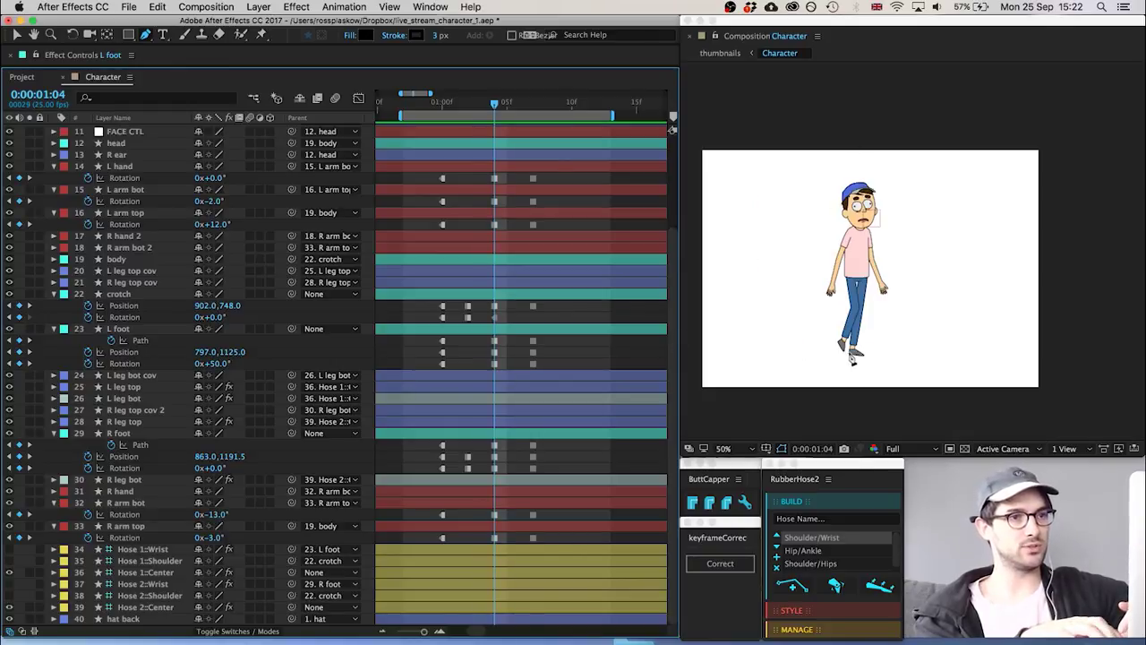
{"action": "key", "text": "Page_Up"}
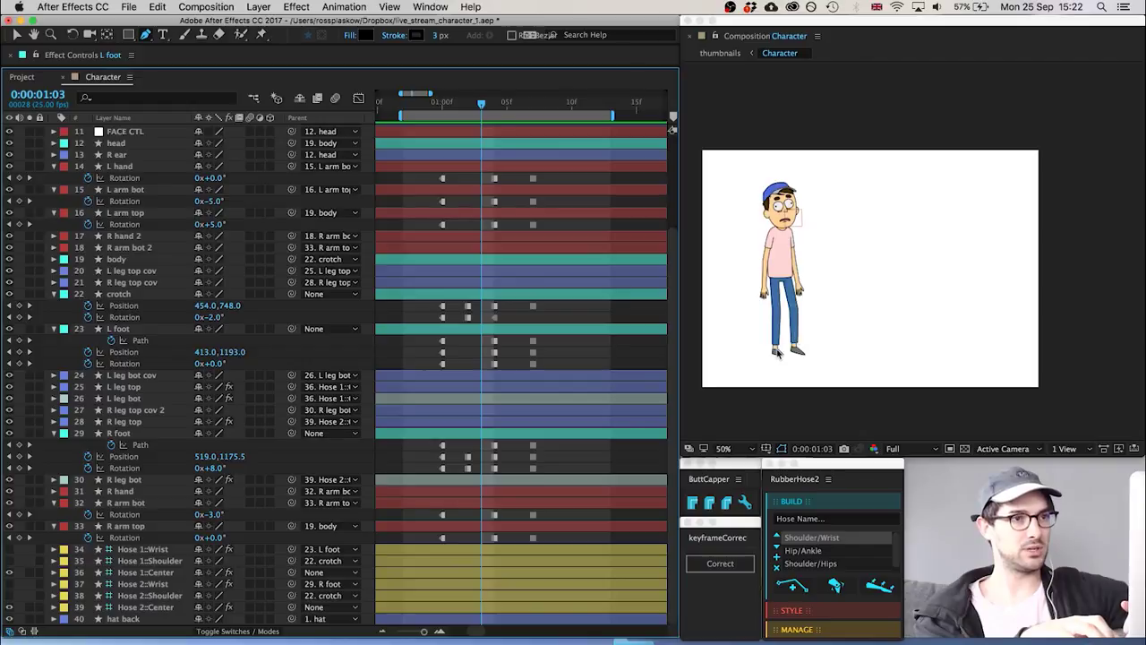
{"action": "key", "text": "Page_Down"}
{"action": "key", "text": "Page_Down"}
{"action": "key", "text": "Page_Up"}
{"action": "key", "text": "Page_Up"}
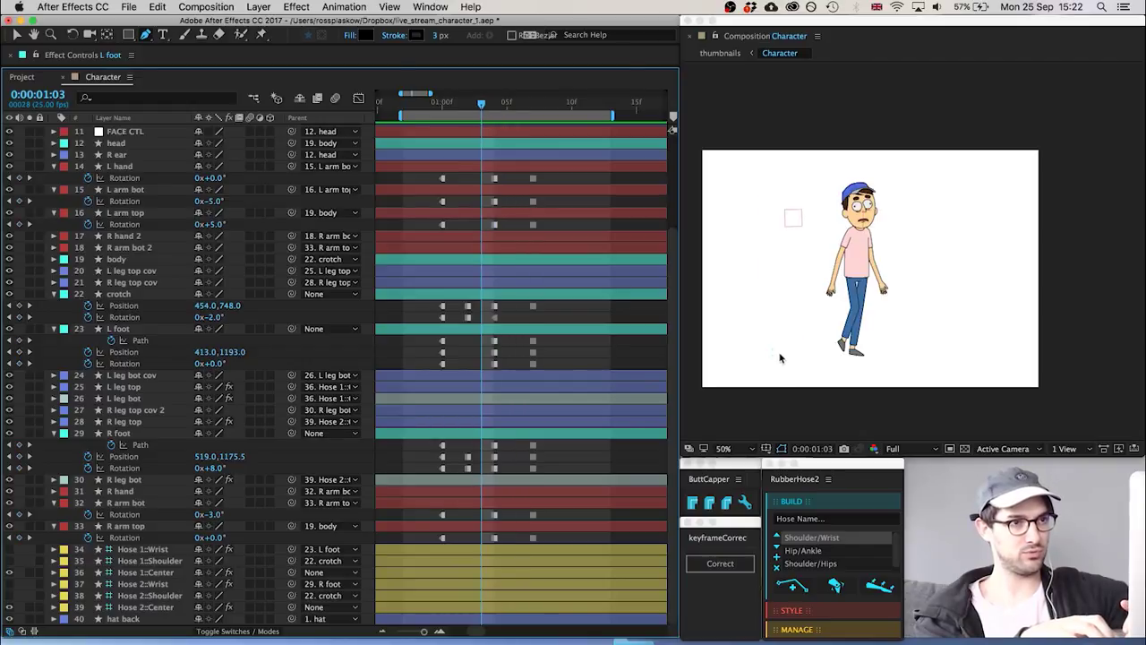
{"action": "key", "text": "Page_Down"}
{"action": "key", "text": "Page_Up"}
{"action": "key", "text": "Page_Down"}
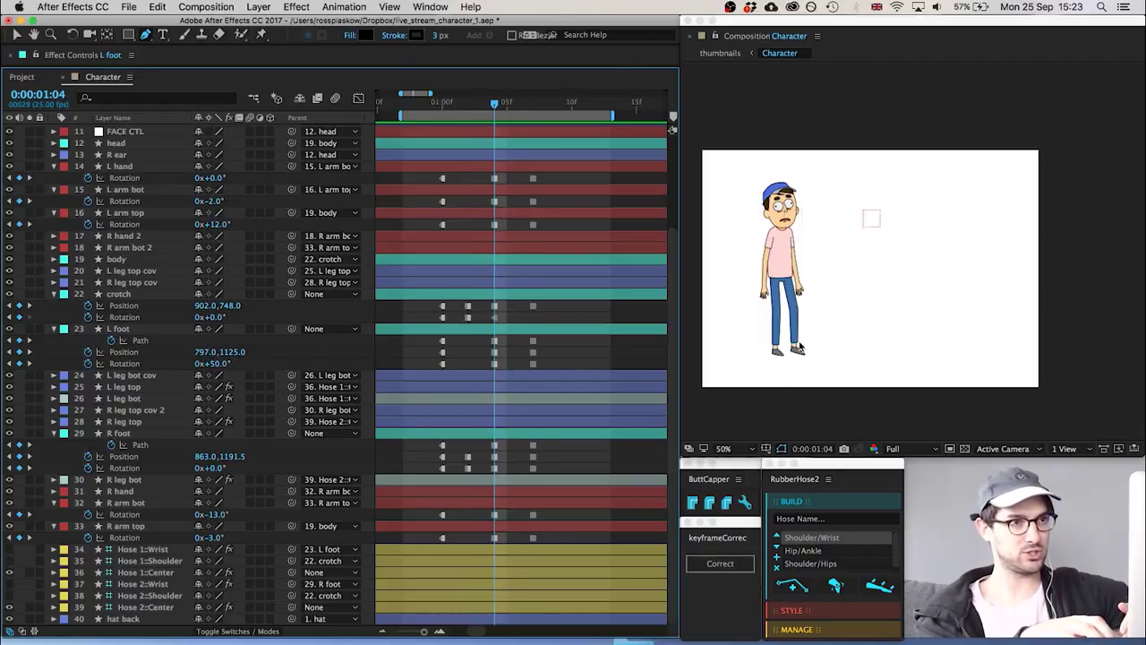
{"action": "key", "text": "Page_Up"}
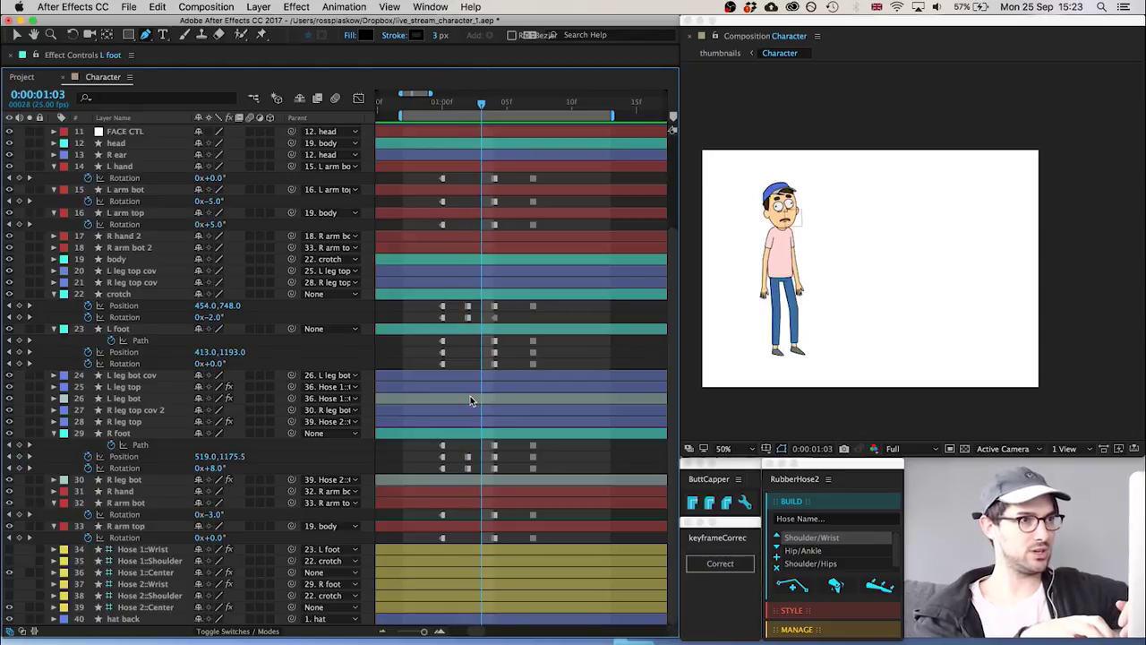
Shift all in-between and end pose keyframes three frames later, to 0:00:01:07 and 0:00:01:10
{"action": "left_click_drag", "start_coordinate": [571, 540], "coordinate": [473, 180]}
{"action": "key", "text": "alt+Right"}
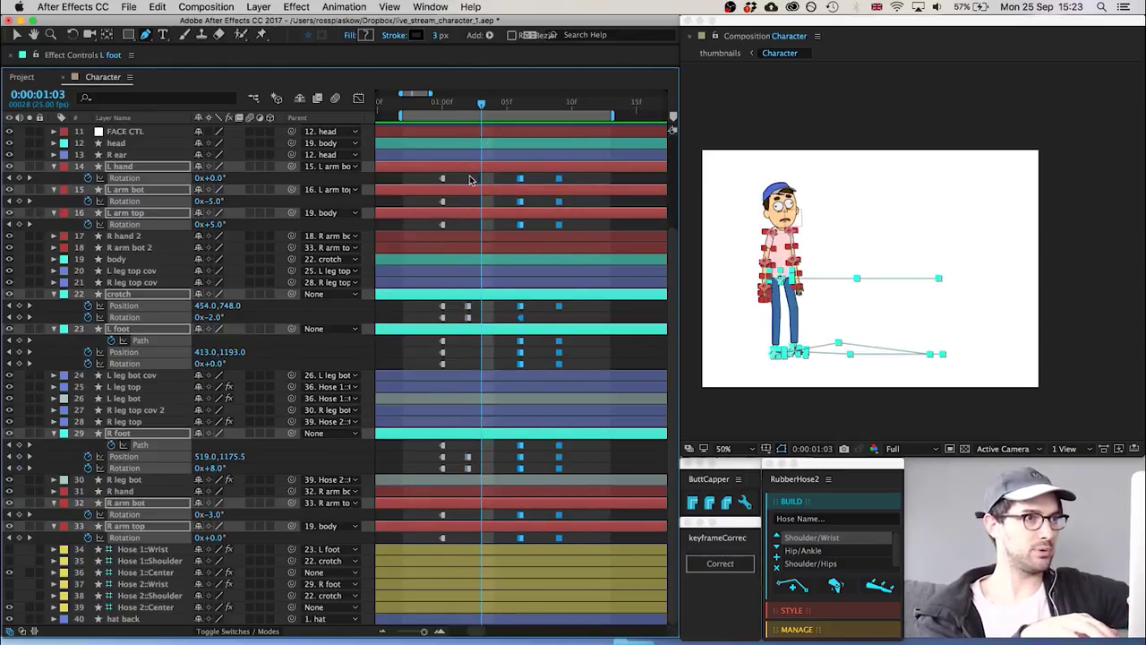
{"action": "key", "text": "alt+Right"}
{"action": "left_click", "coordinate": [470, 180]}
At 0:00:01:04, keyframe the crotch moved forward to Position 662, 748
{"action": "key", "text": "Page_Down"}
{"action": "key", "text": "Page_Down"}
{"action": "key", "text": "Page_Up"}
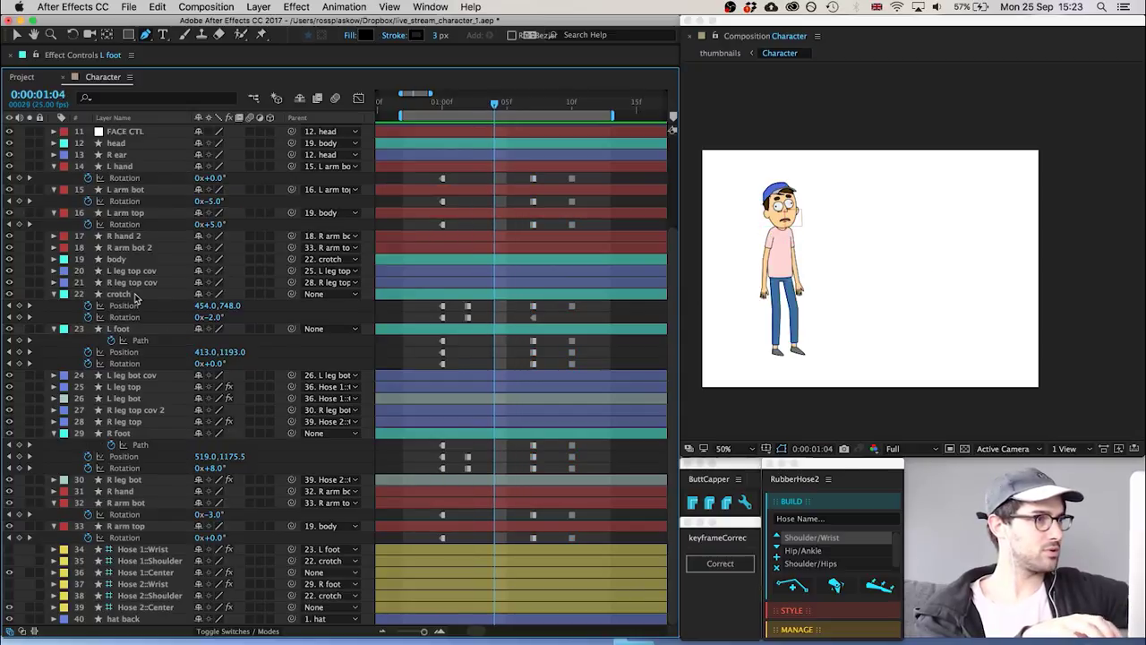
{"action": "left_click", "coordinate": [136, 297]}
{"action": "key", "text": "shift+Right"}
{"action": "key", "text": "shift+Right"}
{"action": "key", "text": "shift+Right"}
{"action": "key", "text": "shift+Right"}
{"action": "key", "text": "shift+Right"}
{"action": "key", "text": "shift+Right"}
{"action": "key", "text": "shift+Right"}
{"action": "key", "text": "shift+Right"}
{"action": "key", "text": "shift+Right"}
{"action": "key", "text": "shift+Right"}
{"action": "key", "text": "shift+Right"}
{"action": "key", "text": "shift+Right"}
{"action": "key", "text": "shift+Right"}
{"action": "key", "text": "shift+Right"}
{"action": "key", "text": "shift+Right"}
{"action": "key", "text": "shift+Right"}
{"action": "key", "text": "shift+Right"}
{"action": "key", "text": "shift+Right"}
{"action": "key", "text": "shift+Right"}
{"action": "key", "text": "shift+Right"}
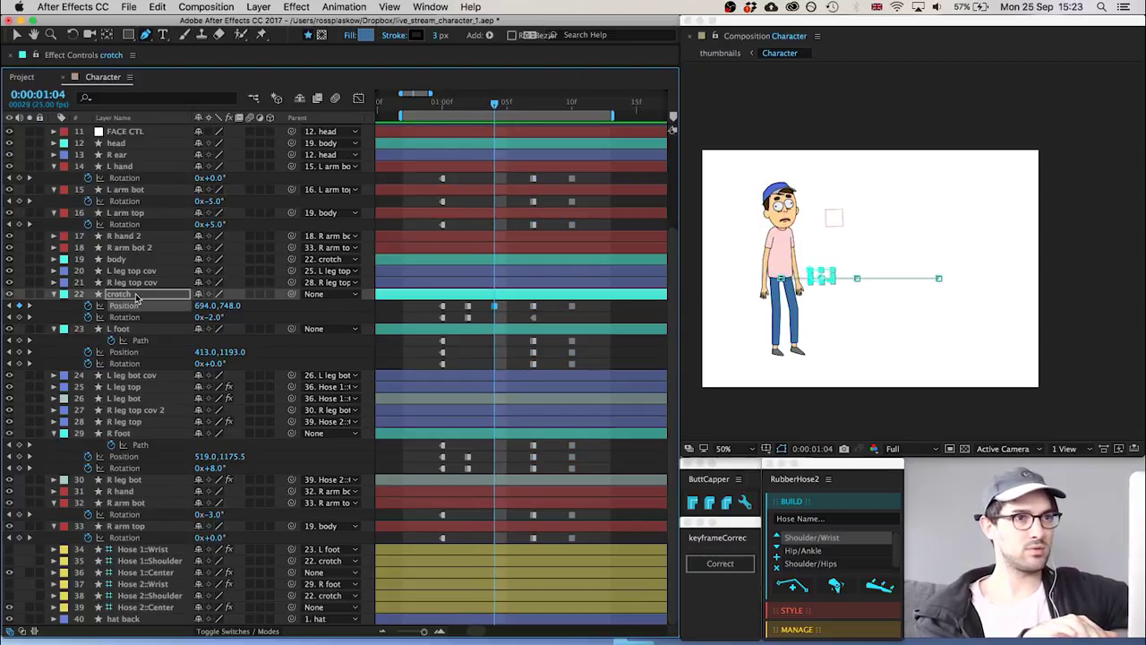
{"action": "key", "text": "shift+Left"}
{"action": "key", "text": "shift+Left"}
{"action": "key", "text": "shift+Left"}
{"action": "key", "text": "Left"}
{"action": "key", "text": "Left"}
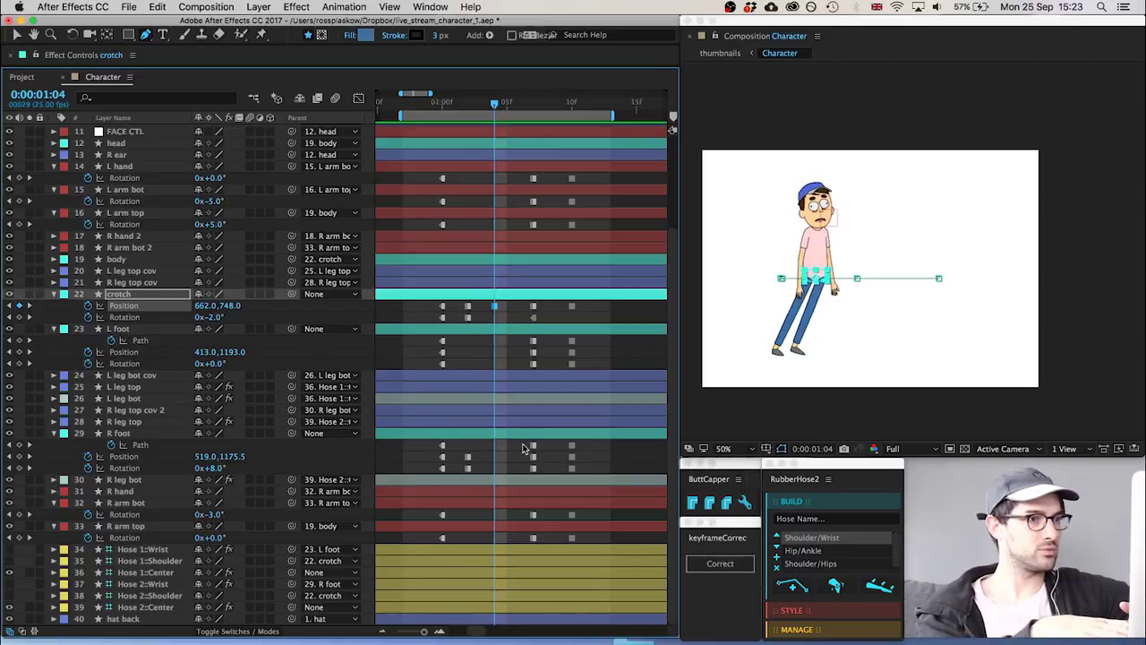
Copy the R foot's Path, Position and Rotation keyframes from 0:00:01:07 to 0:00:01:04
{"action": "left_click_drag", "start_coordinate": [522, 443], "coordinate": [545, 469]}
{"action": "key", "text": "super+c"}
{"action": "key", "text": "super+v"}
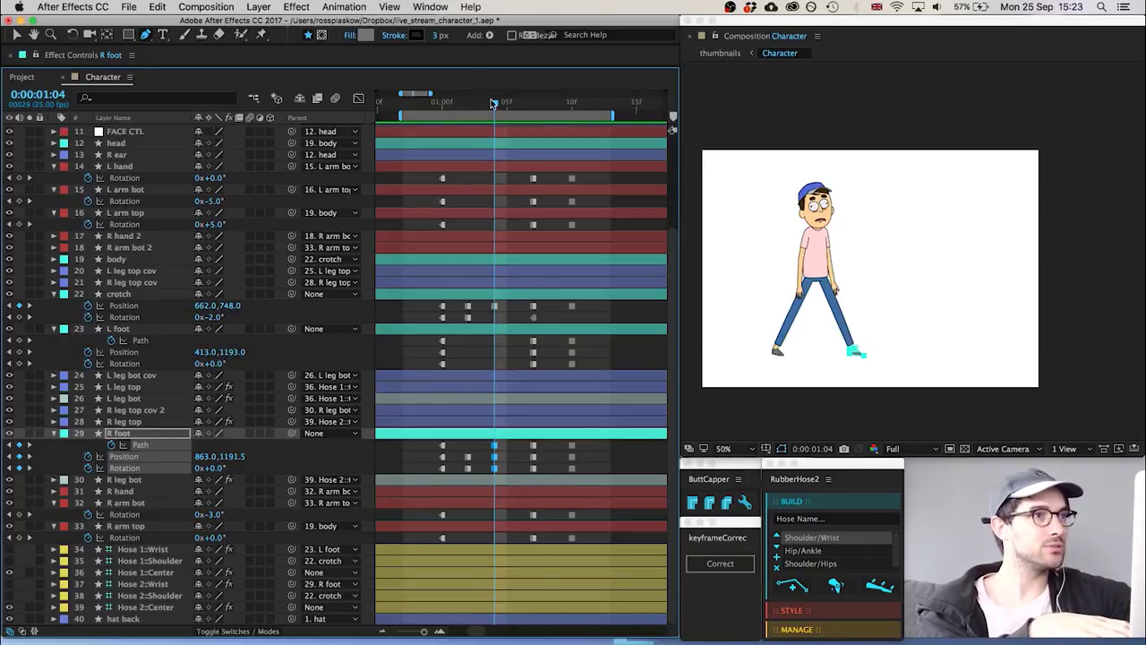
{"action": "left_click", "coordinate": [479, 472]}
Shorten the stride at 0:00:01:04 by nudging the R foot back to Position 743, 1191.5
{"action": "left_click", "coordinate": [495, 457]}
{"action": "key", "text": "shift+Left"}
{"action": "key", "text": "shift+Left"}
{"action": "key", "text": "shift+Left"}
{"action": "key", "text": "shift+Left"}
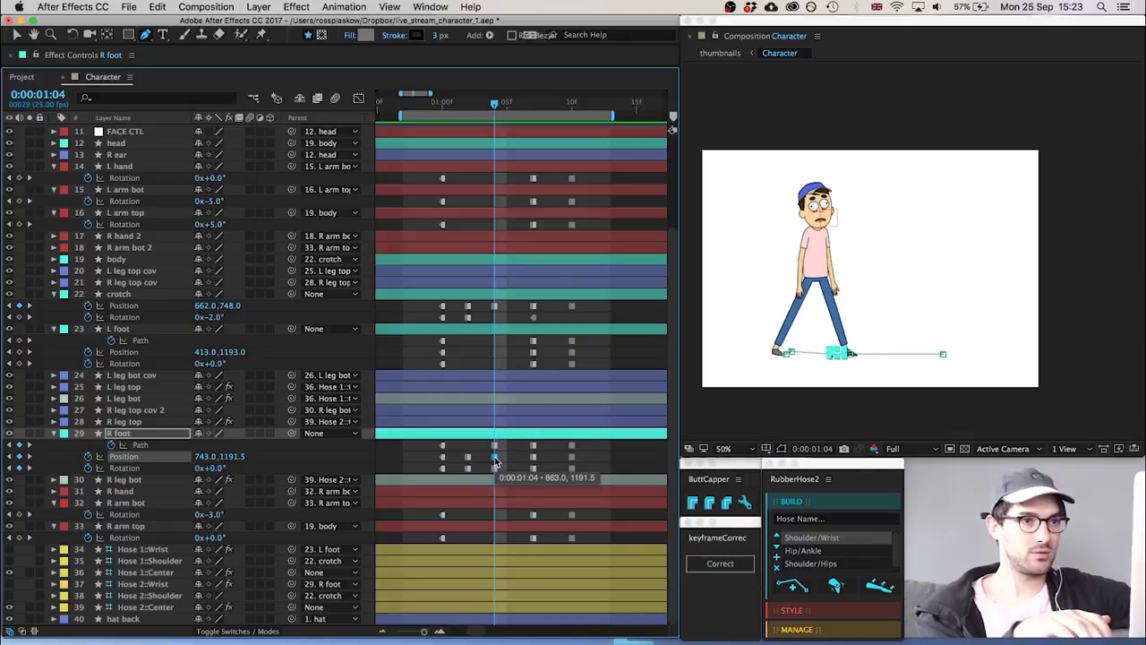
Adjust the crotch at 0:00:01:04 to Position 618, 748 so it sits between the feet
{"action": "left_click", "coordinate": [120, 294]}
{"action": "key", "text": "shift+Left"}
{"action": "key", "text": "shift+Left"}
{"action": "key", "text": "shift+Left"}
{"action": "key", "text": "shift+Left"}
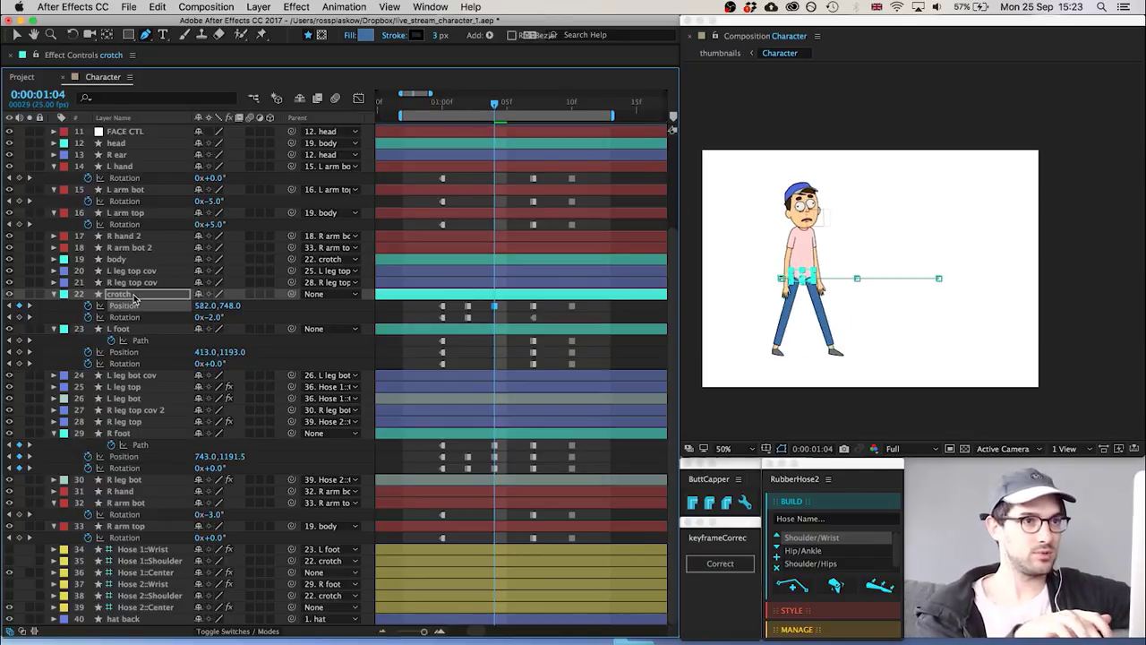
{"action": "key", "text": "shift+Right"}
{"action": "key", "text": "shift+Right"}
{"action": "key", "text": "Left"}
{"action": "key", "text": "Left"}
{"action": "key", "text": "Left"}
{"action": "key", "text": "Left"}
{"action": "key", "text": "Right"}
{"action": "key", "text": "Right"}
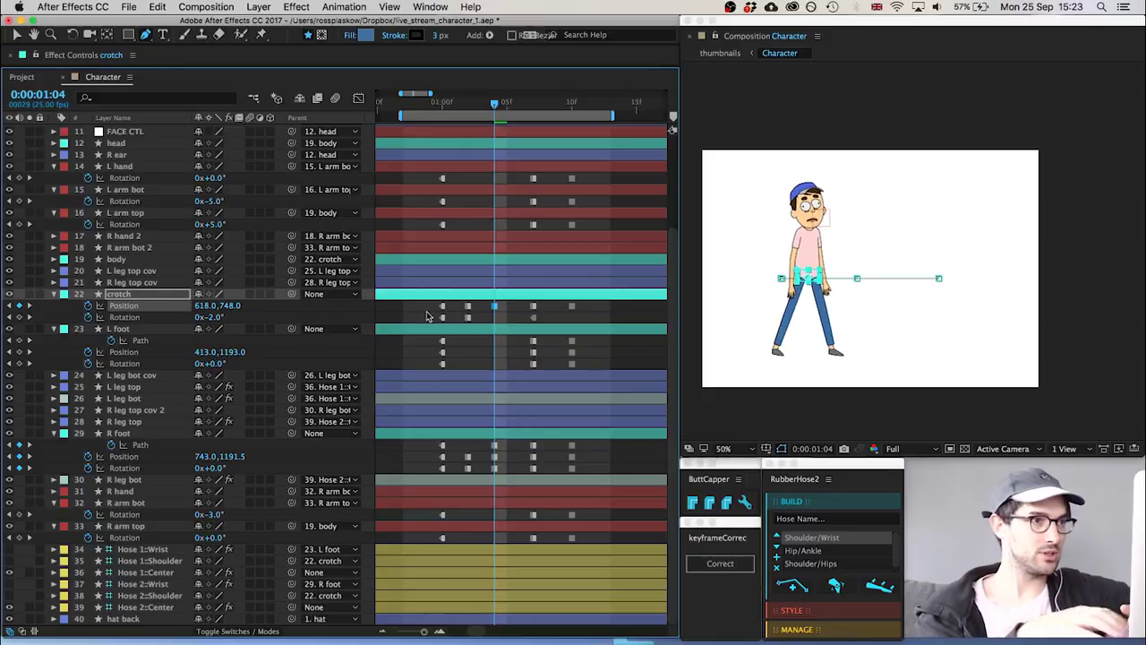
{"action": "left_click", "coordinate": [485, 318]}
Copy the R foot's Path, Position and Rotation keyframes from 0:00:01:04 onto 0:00:01:07, replacing the ones there
{"action": "key", "text": "Page_Down"}
{"action": "key", "text": "Page_Down"}
{"action": "key", "text": "Page_Down"}
{"action": "key", "text": "Page_Down"}
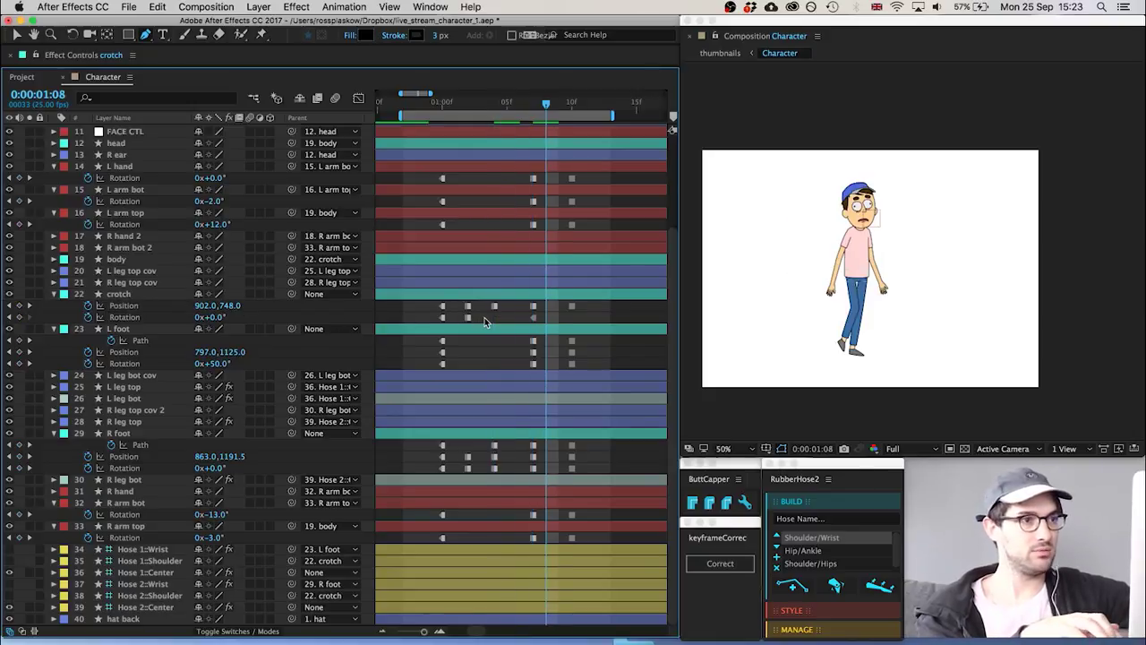
{"action": "key", "text": "Page_Up"}
{"action": "key", "text": "Page_Up"}
{"action": "key", "text": "Page_Down"}
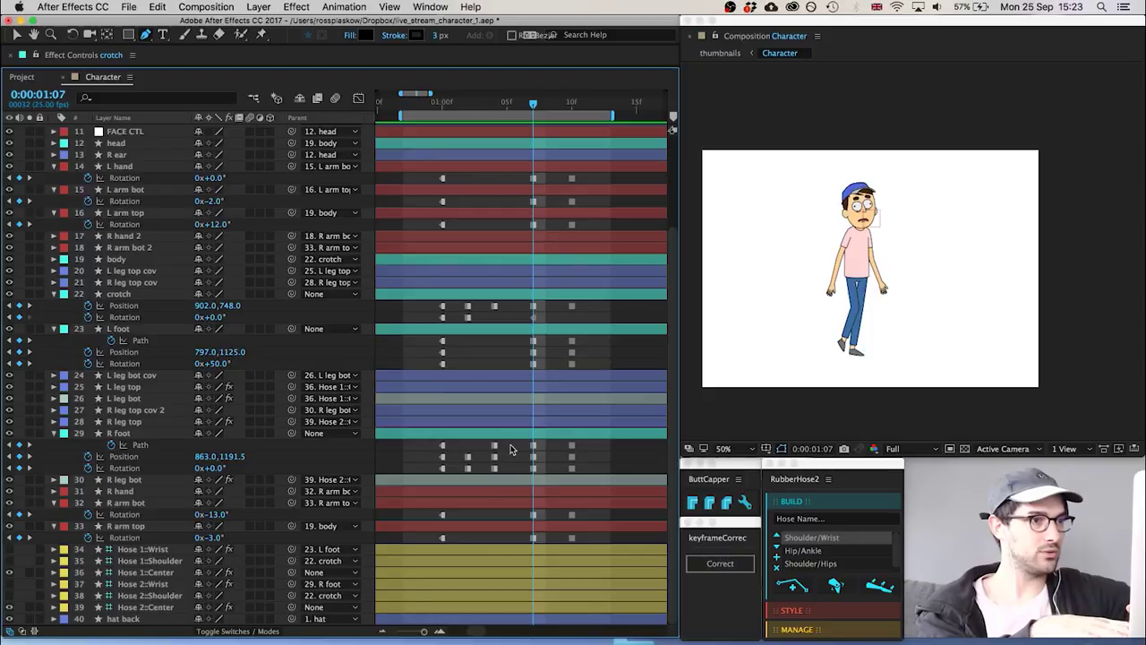
{"action": "left_click_drag", "start_coordinate": [510, 441], "coordinate": [480, 486]}
{"action": "key", "text": "super+v"}
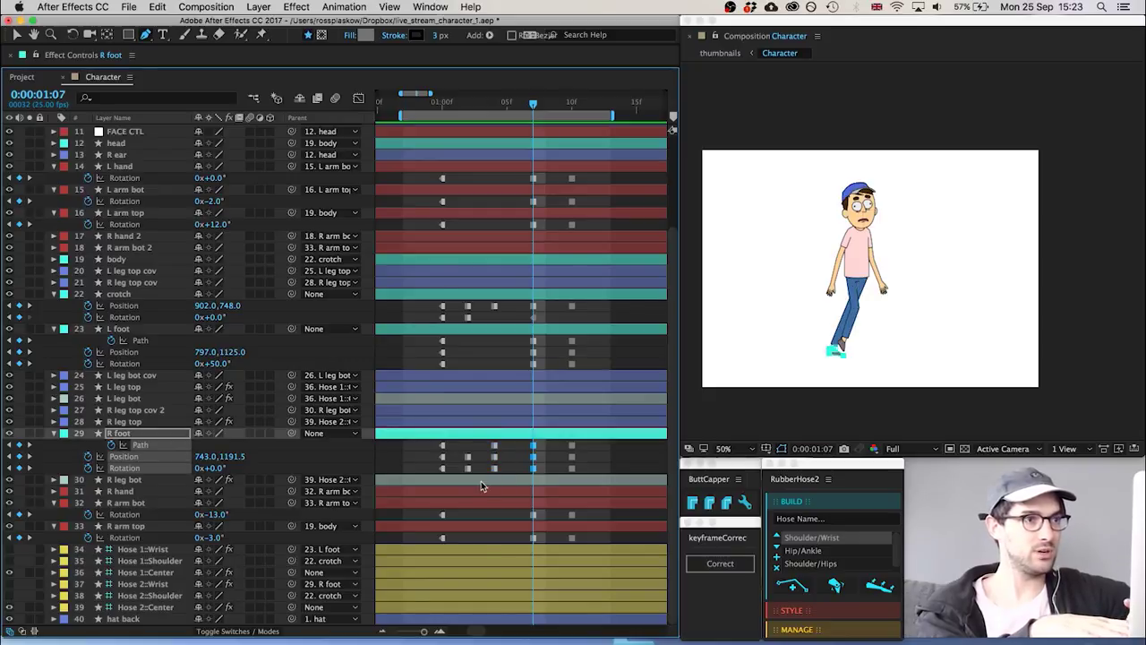
At 0:00:01:07, nudge the crotch back to Position 786, 748 over the planted R foot
{"action": "left_click", "coordinate": [122, 296]}
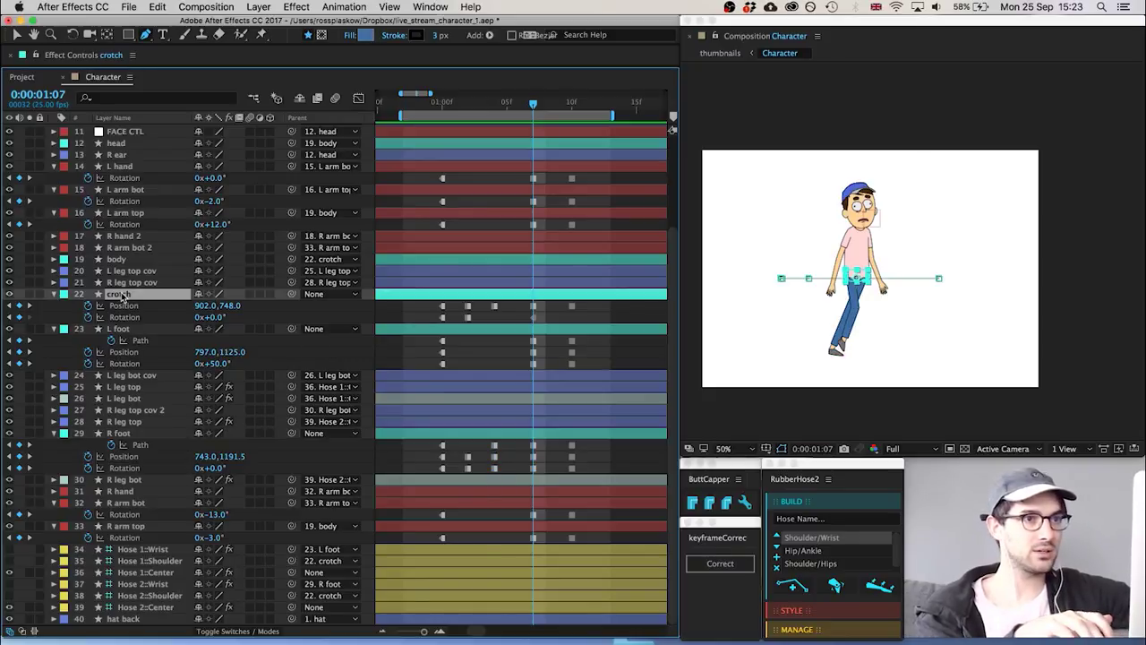
{"action": "key", "text": "shift+Left"}
{"action": "key", "text": "shift+Left"}
{"action": "key", "text": "shift+Left"}
{"action": "key", "text": "shift+Left"}
{"action": "key", "text": "shift+Left"}
{"action": "key", "text": "shift+Left"}
{"action": "key", "text": "shift+Left"}
{"action": "key", "text": "shift+Left"}
{"action": "key", "text": "shift+Left"}
{"action": "key", "text": "shift+Left"}
{"action": "key", "text": "shift+Left"}
{"action": "key", "text": "shift+Left"}
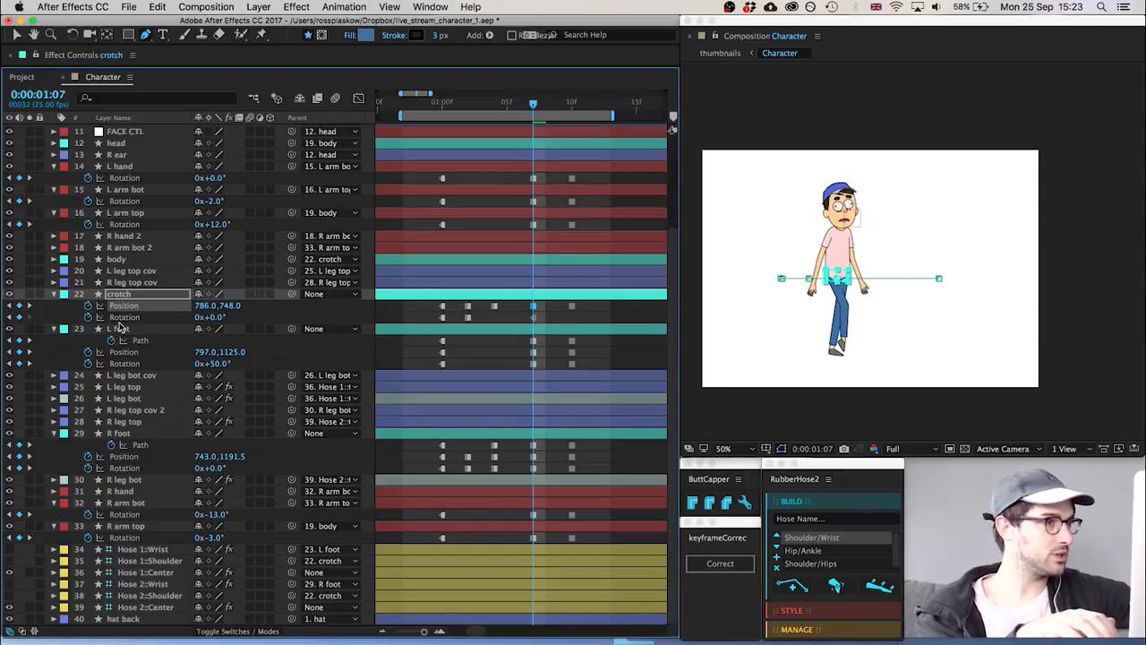
At 0:00:01:07, nudge the L foot back to Position 689, 1125 and set its Rotation to 38°
{"action": "left_click", "coordinate": [130, 329]}
{"action": "key", "text": "shift+Left"}
{"action": "key", "text": "shift+Left"}
{"action": "key", "text": "shift+Left"}
{"action": "key", "text": "shift+Left"}
{"action": "key", "text": "shift+Left"}
{"action": "key", "text": "shift+Left"}
{"action": "key", "text": "shift+Left"}
{"action": "key", "text": "shift+Left"}
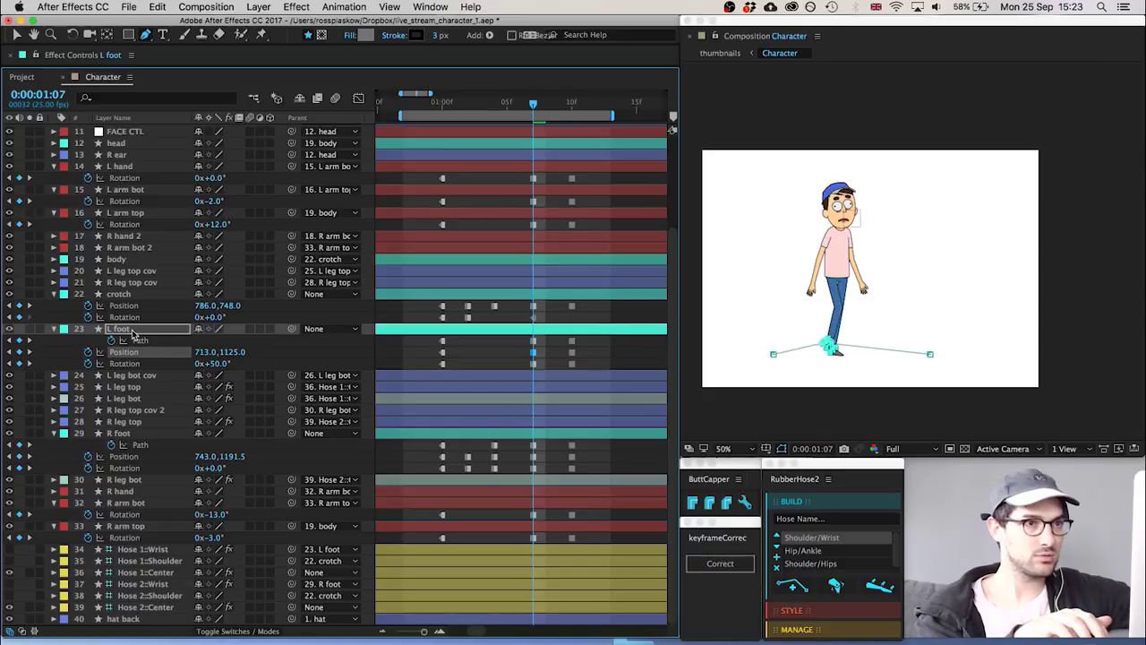
{"action": "key", "text": "Left"}
{"action": "key", "text": "Left"}
{"action": "key", "text": "Left"}
{"action": "key", "text": "Left"}
{"action": "key", "text": "Left"}
{"action": "key", "text": "Left"}
{"action": "key", "text": "Left"}
{"action": "key", "text": "Left"}
{"action": "key", "text": "Left"}
{"action": "key", "text": "Left"}
{"action": "key", "text": "Left"}
{"action": "key", "text": "Left"}
{"action": "left_click", "coordinate": [473, 362]}
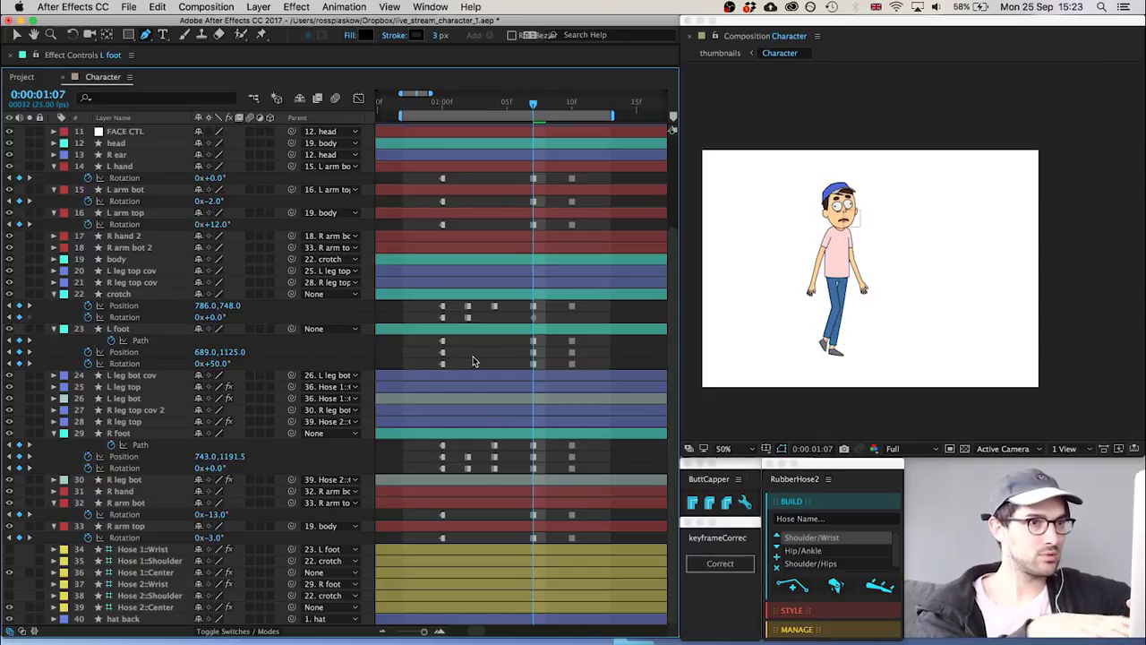
{"action": "left_click_drag", "start_coordinate": [214, 363], "coordinate": [212, 364]}
{"action": "left_click", "coordinate": [492, 362]}
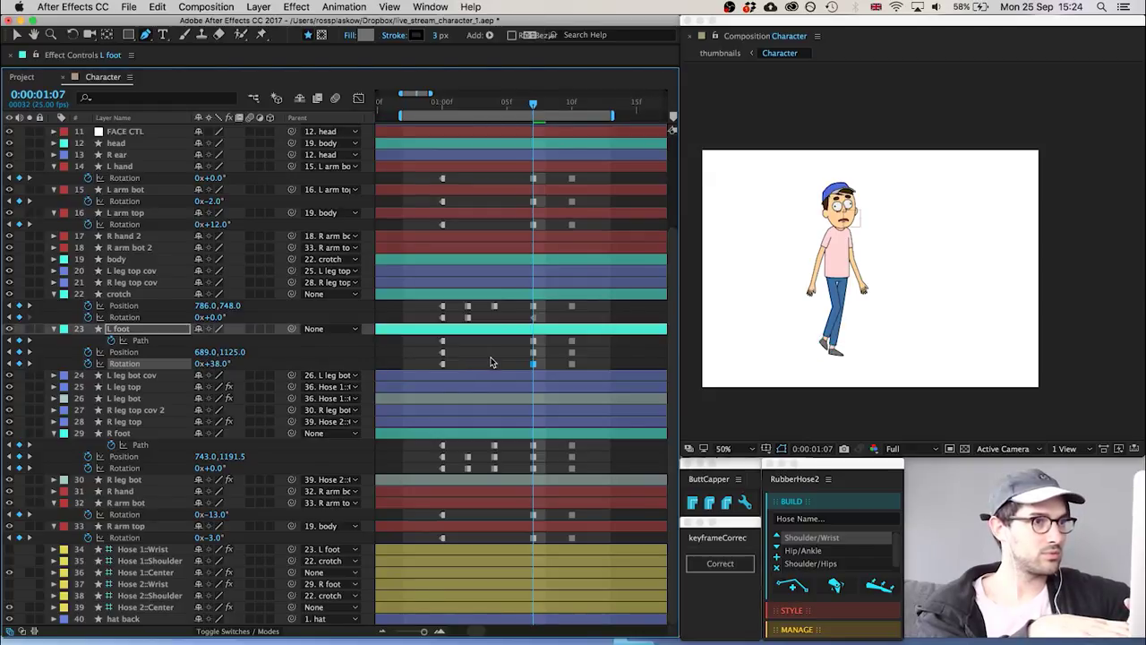
Step back and forth through the frames leading up to 0:00:01:07 to examine how the poses flow
{"action": "key", "text": "Page_Up"}
{"action": "key", "text": "Page_Up"}
{"action": "key", "text": "Page_Up"}
{"action": "key", "text": "Page_Up"}
{"action": "key", "text": "Page_Up"}
{"action": "key", "text": "Page_Up"}
{"action": "key", "text": "Page_Up"}
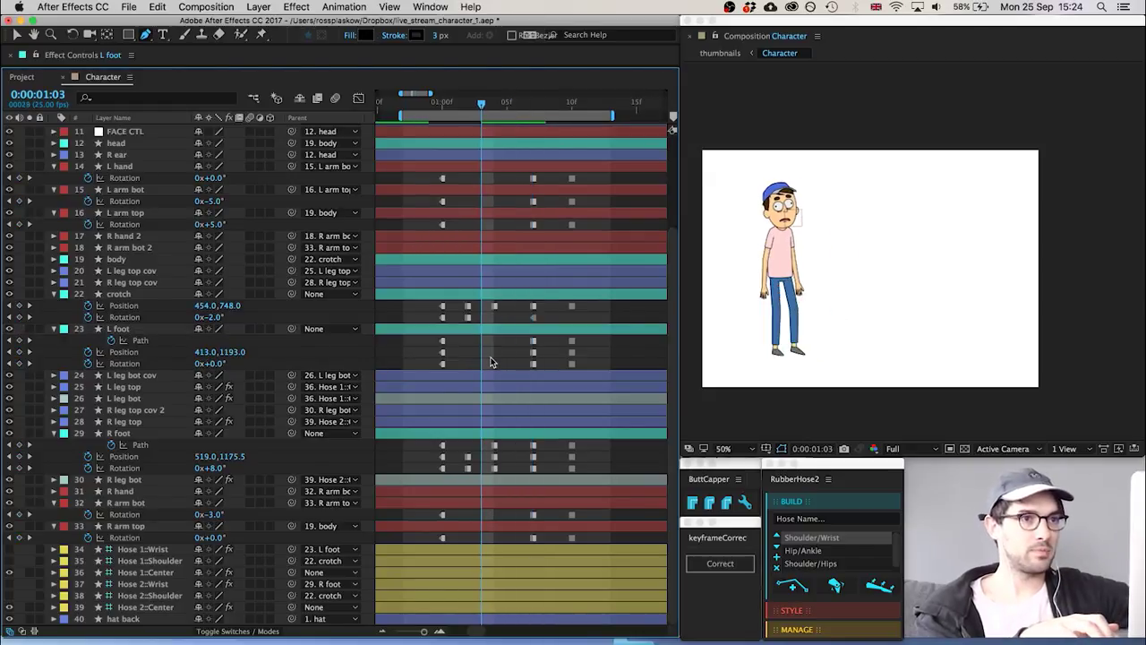
{"action": "key", "text": "Page_Down"}
{"action": "key", "text": "Page_Down"}
{"action": "key", "text": "Page_Down"}
{"action": "key", "text": "Page_Down"}
{"action": "key", "text": "Page_Down"}
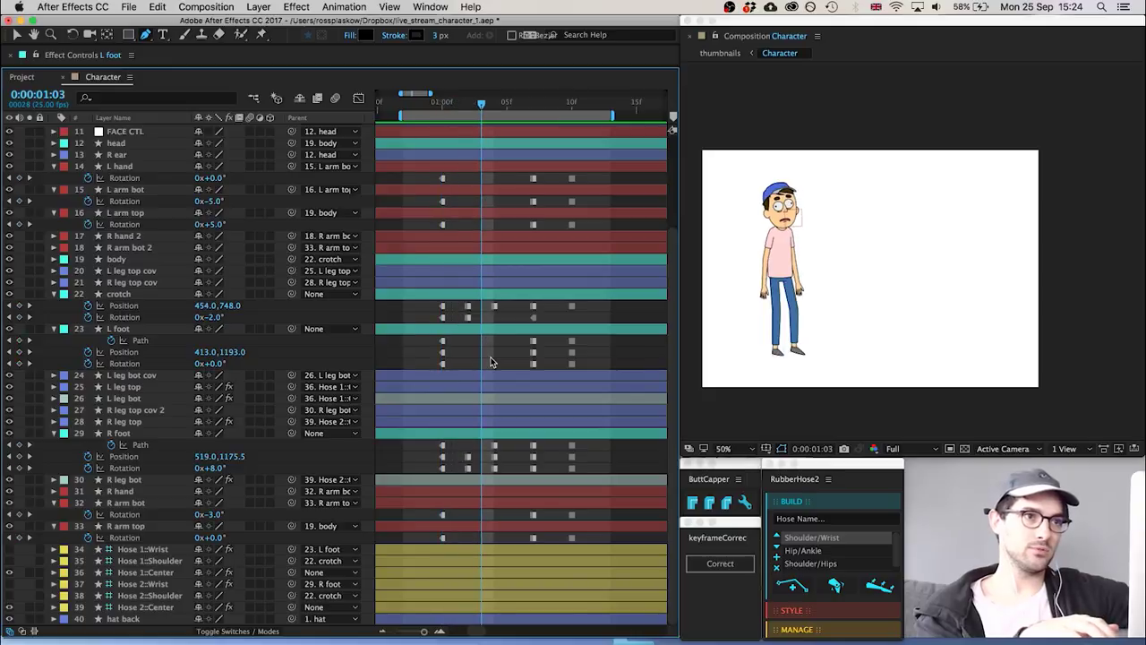
{"action": "key", "text": "Page_Up"}
{"action": "key", "text": "Page_Up"}
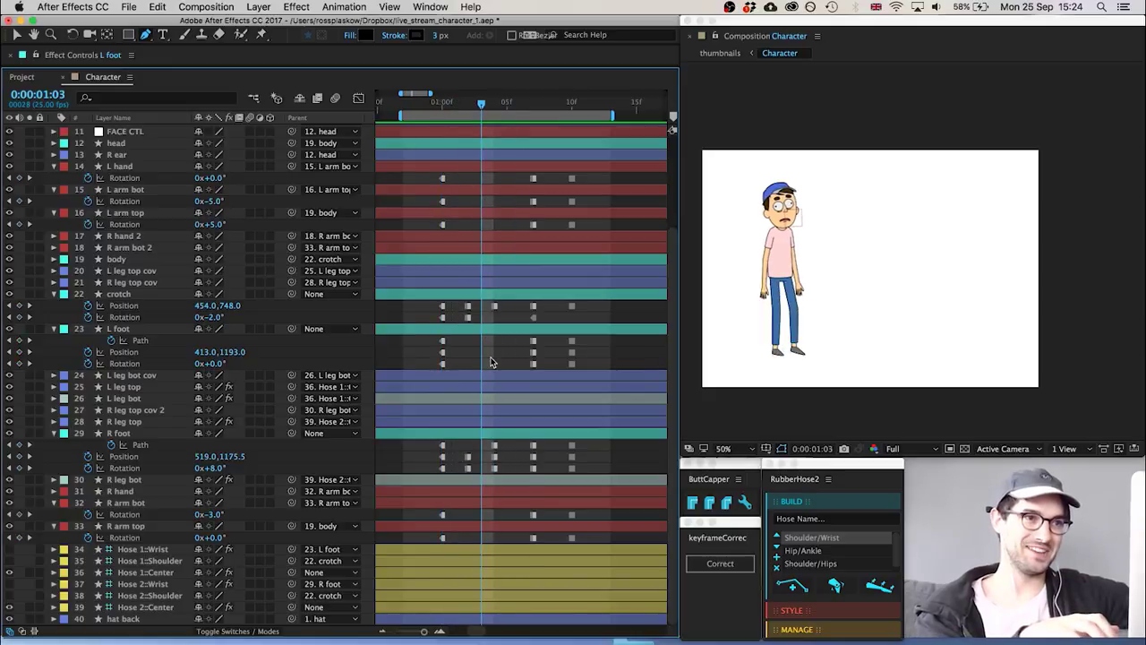
At 0:00:01:04, raise the trailing L foot to Position 413, 1173
{"action": "key", "text": "Page_Down"}
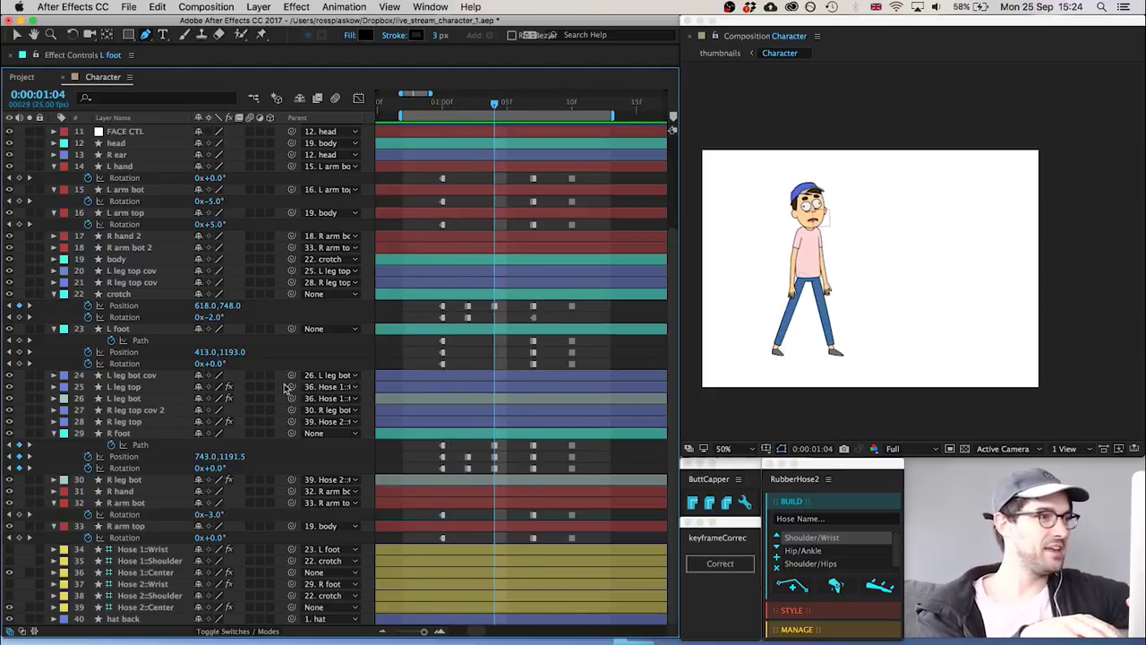
{"action": "left_click", "coordinate": [141, 331]}
{"action": "key", "text": "shift+Up"}
{"action": "key", "text": "shift+Up"}
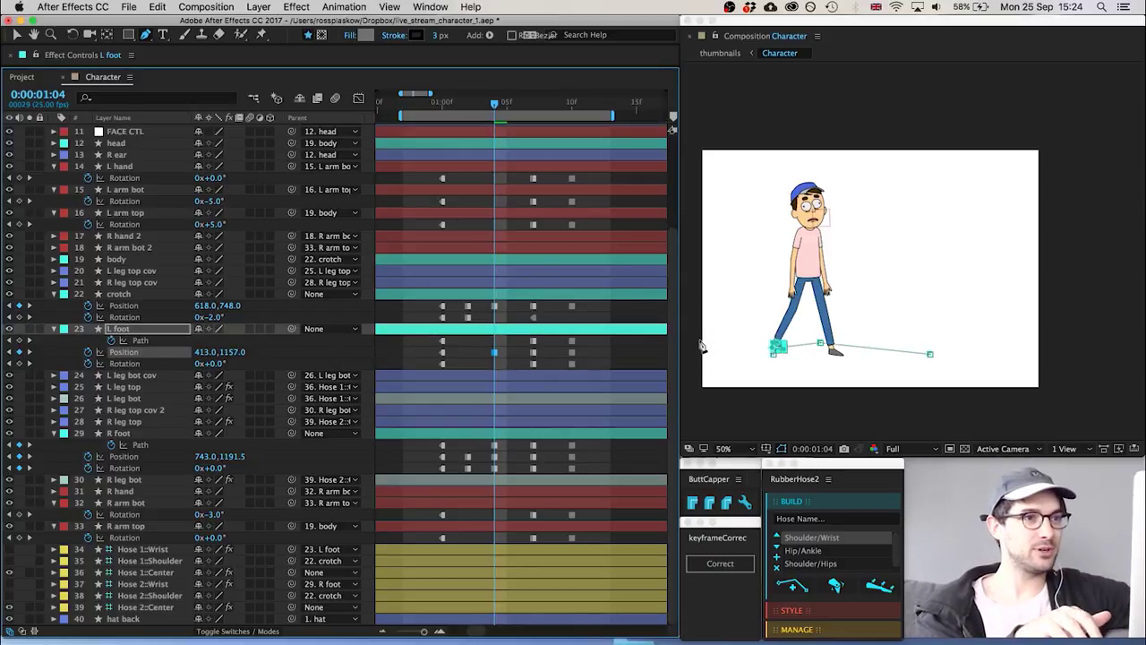
{"action": "key", "text": "shift+Down"}
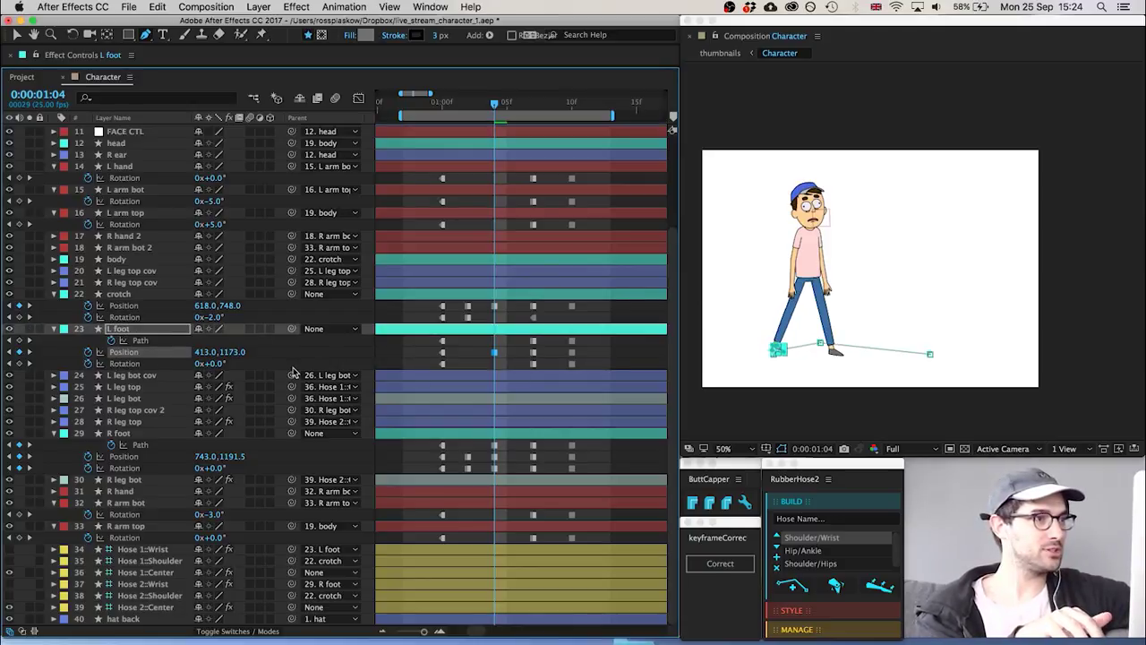
Tilt the L foot at 0:00:01:04 to a Rotation of 16° and compare it with the preceding frame
{"action": "left_click", "coordinate": [215, 364]}
{"action": "type", "text": "20"}
{"action": "key", "text": "Return"}
{"action": "key", "text": "shift+Down"}
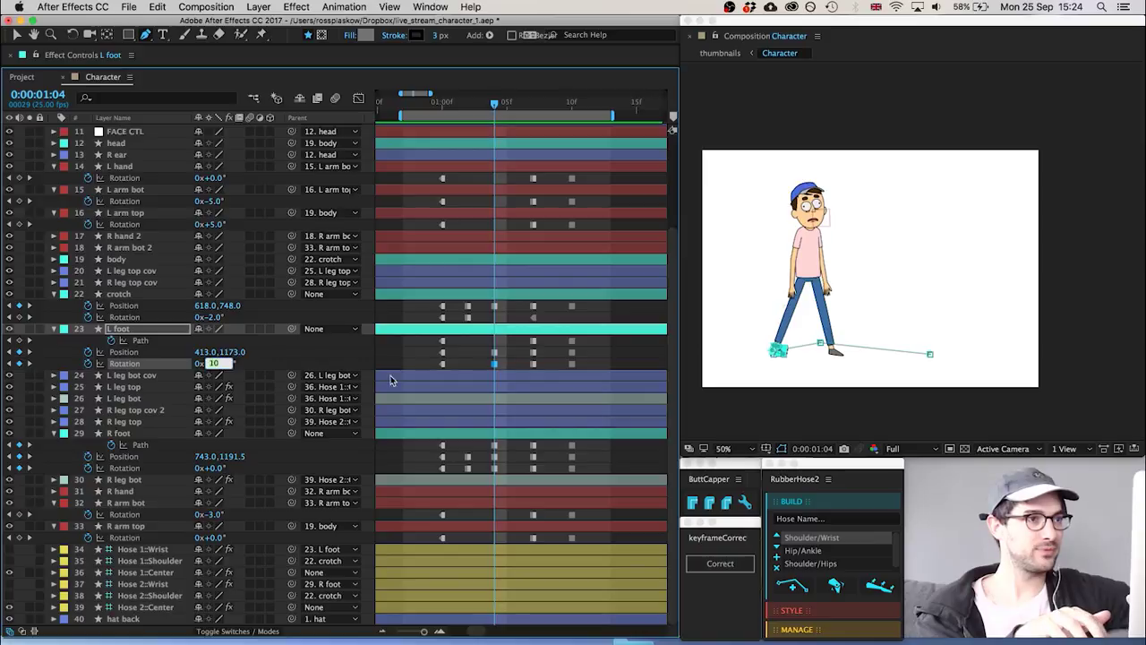
{"action": "left_click", "coordinate": [405, 357]}
{"action": "key", "text": "Page_Up"}
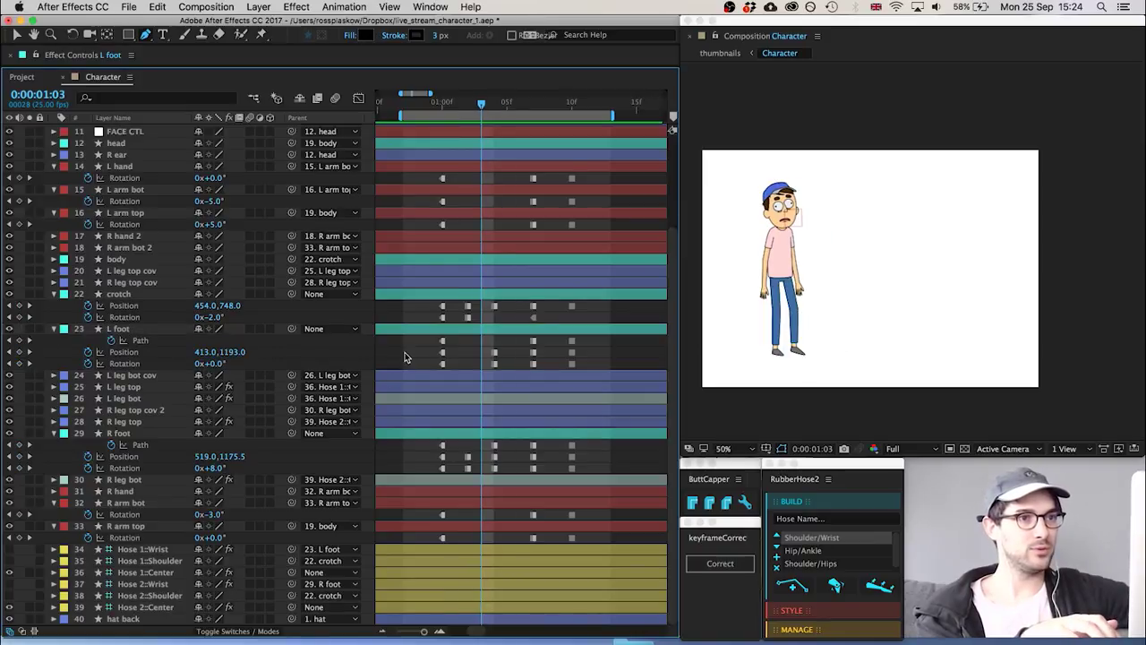
{"action": "key", "text": "Page_Down"}
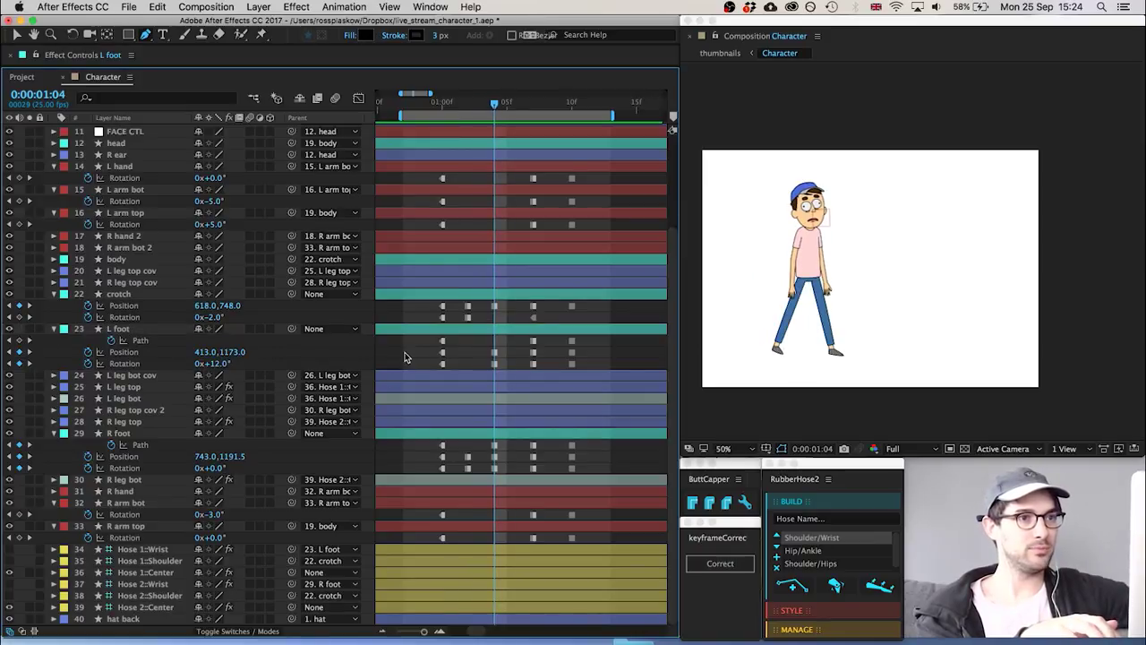
{"action": "left_click", "coordinate": [221, 364]}
{"action": "left_click", "coordinate": [387, 360]}
{"action": "key", "text": "Page_Up"}
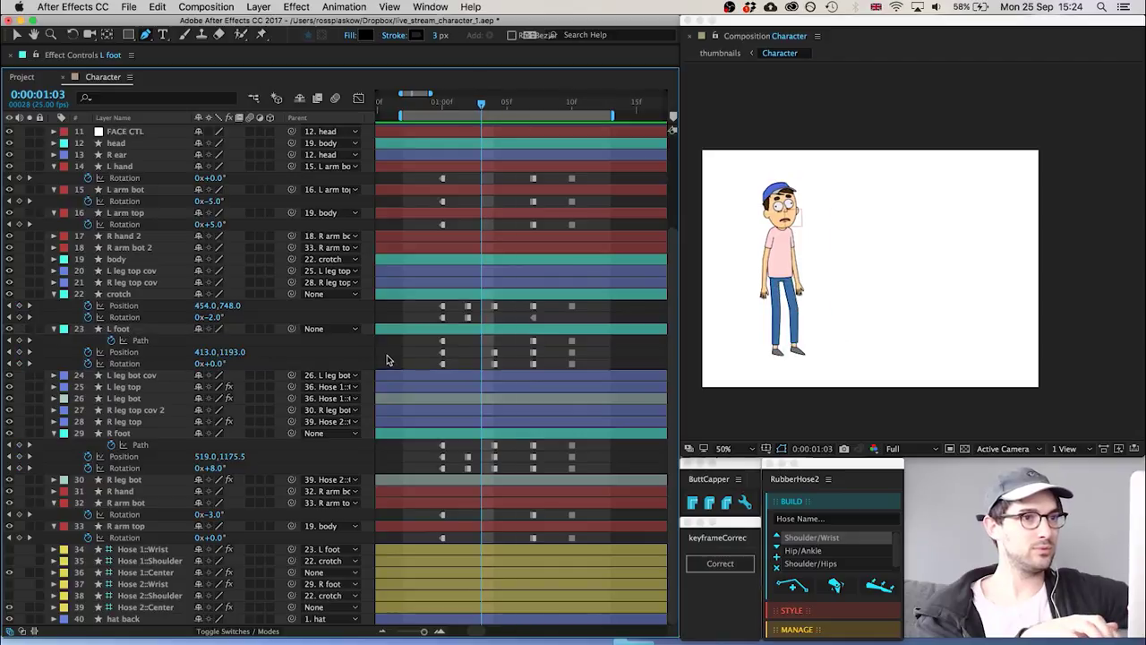
{"action": "key", "text": "Page_Down"}
{"action": "scroll", "coordinate": [828, 372], "scroll_direction": "up", "scroll_amount": 2}
{"action": "scroll", "coordinate": [827, 372], "scroll_direction": "down", "scroll_amount": 1}
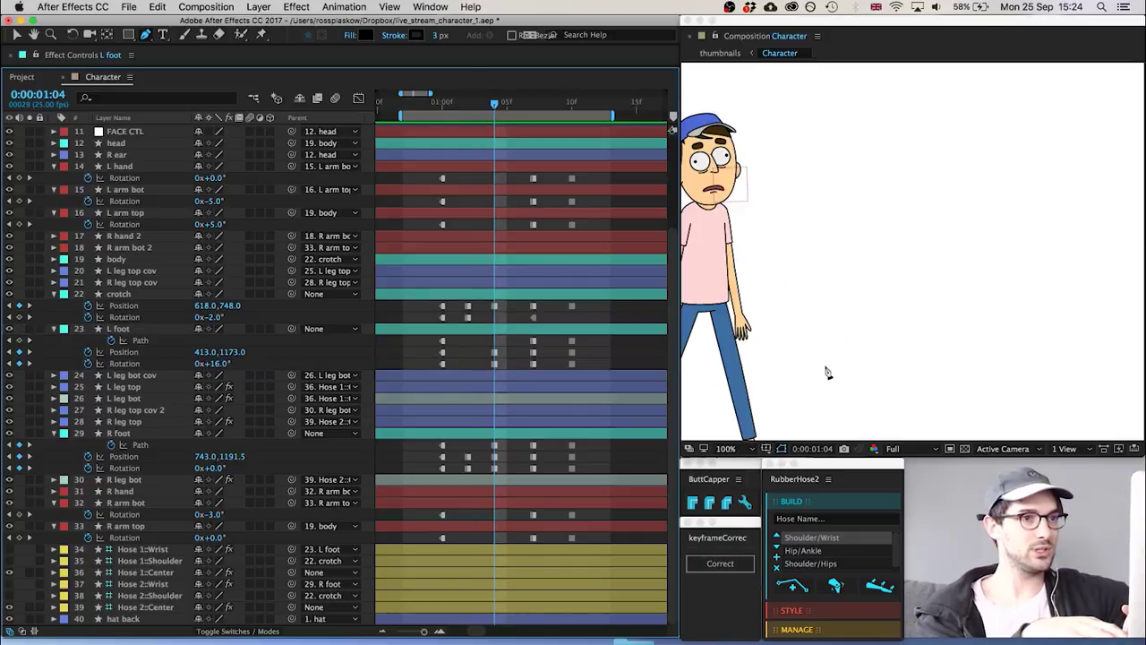
{"action": "key", "text": "Page_Up"}
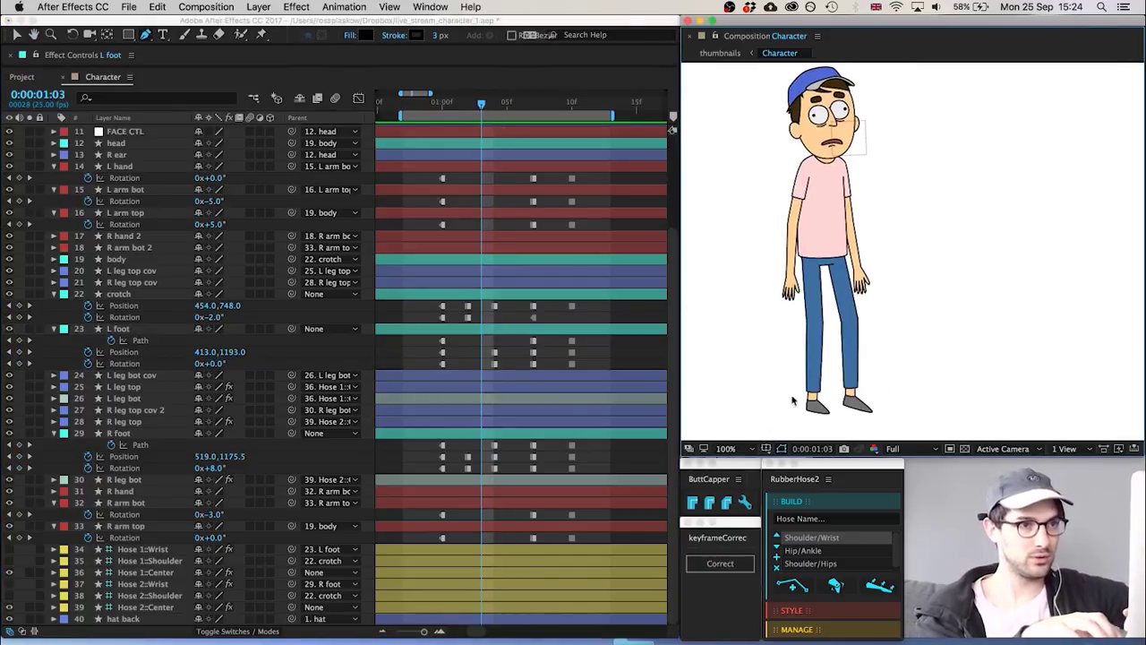
{"action": "key", "text": "Page_Down"}
{"action": "key", "text": "Page_Up"}
{"action": "key", "text": "Page_Down"}
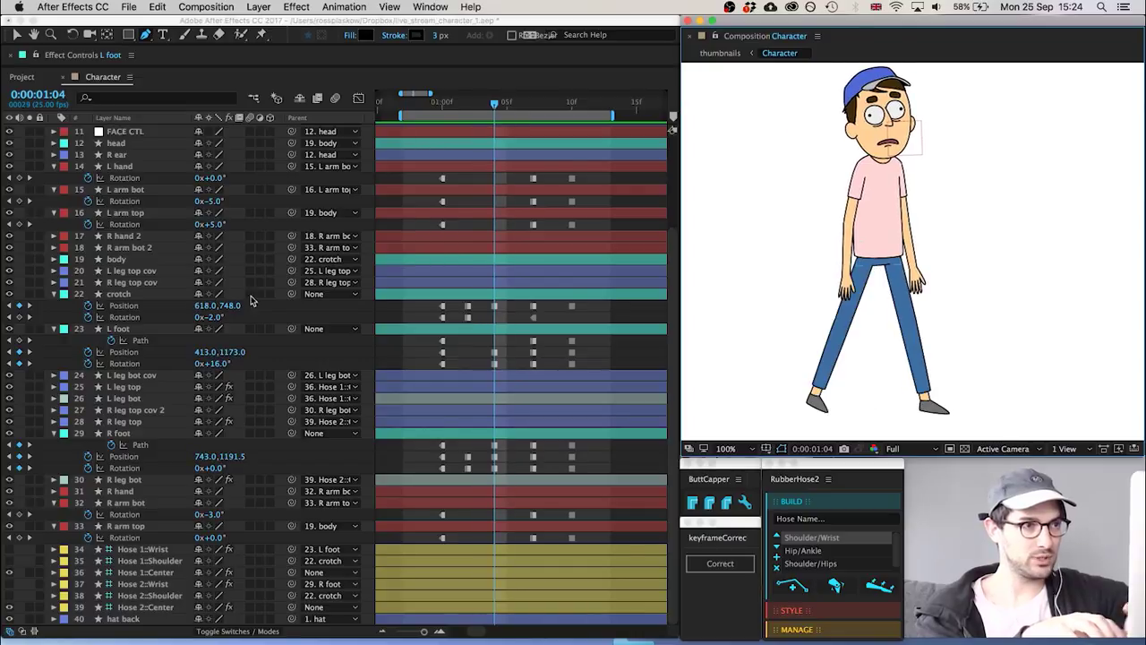
Lower the L foot at 0:00:01:04 to Position 413, 1179 and check it against 0:00:01:03
{"action": "left_click", "coordinate": [137, 330]}
{"action": "key", "text": "Down"}
{"action": "key", "text": "Down"}
{"action": "key", "text": "Down"}
{"action": "key", "text": "Down"}
{"action": "key", "text": "Down"}
{"action": "key", "text": "Down"}
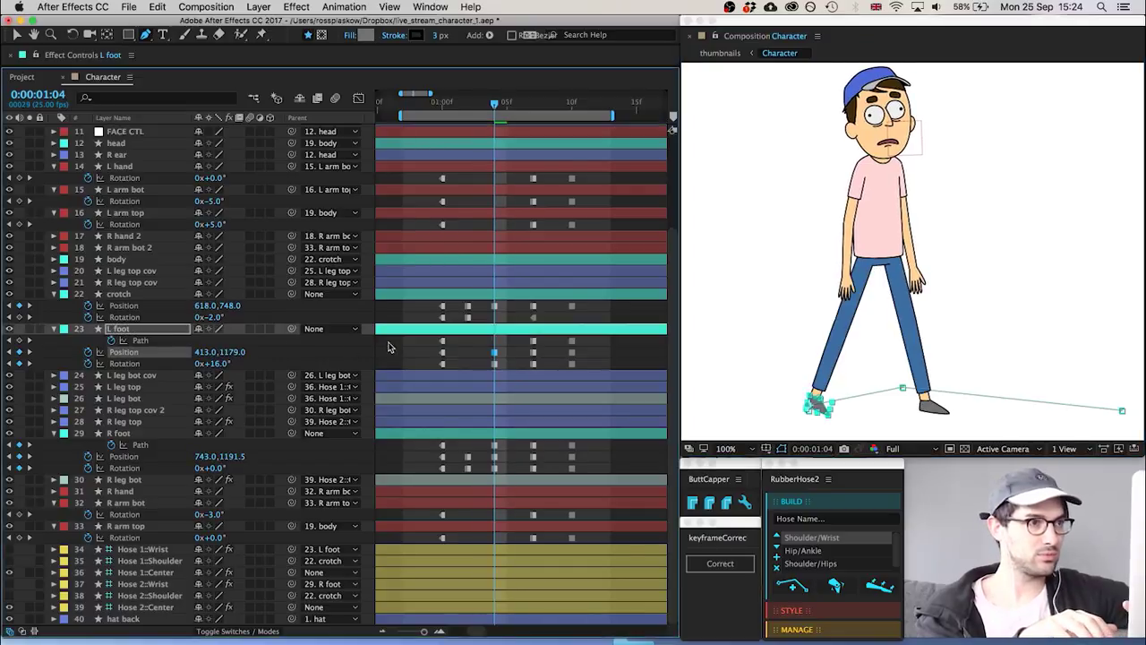
{"action": "left_click", "coordinate": [391, 349]}
{"action": "key", "text": "Page_Up"}
{"action": "key", "text": "Page_Down"}
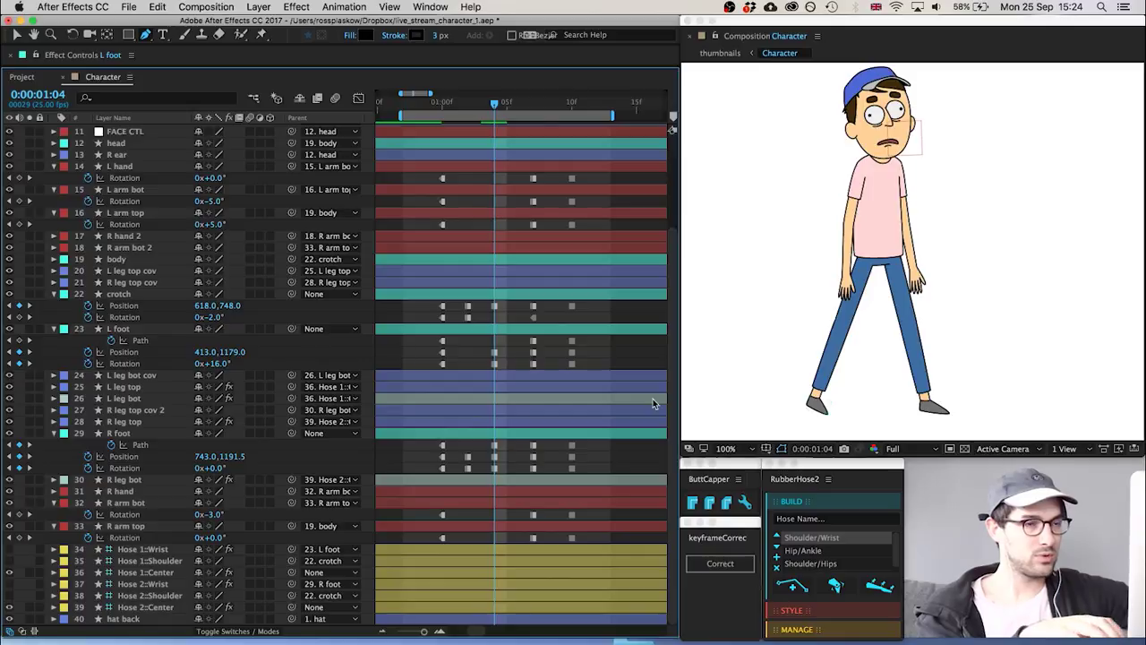
Add a Path keyframe for the L foot at 0:00:01:04 and reshape the sole so the shoe bends at the toe
{"action": "key", "text": "period"}
{"action": "key", "text": "space"}
{"action": "left_click_drag", "start_coordinate": [813, 428], "coordinate": [920, 141]}
{"action": "key", "text": "g"}
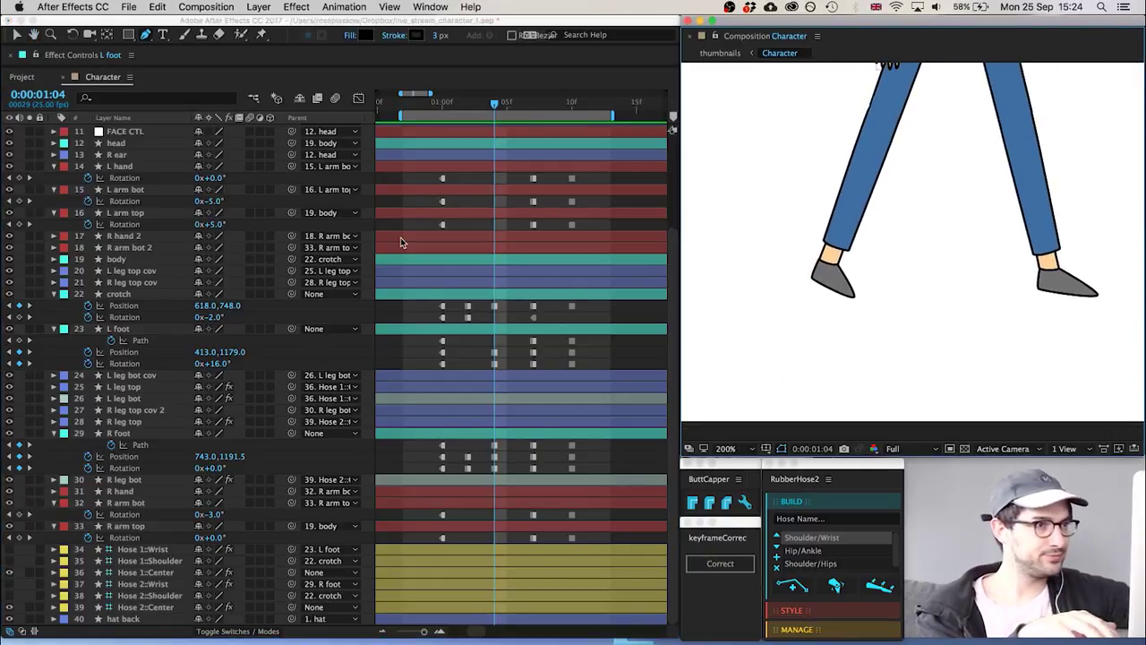
{"action": "left_click", "coordinate": [18, 340]}
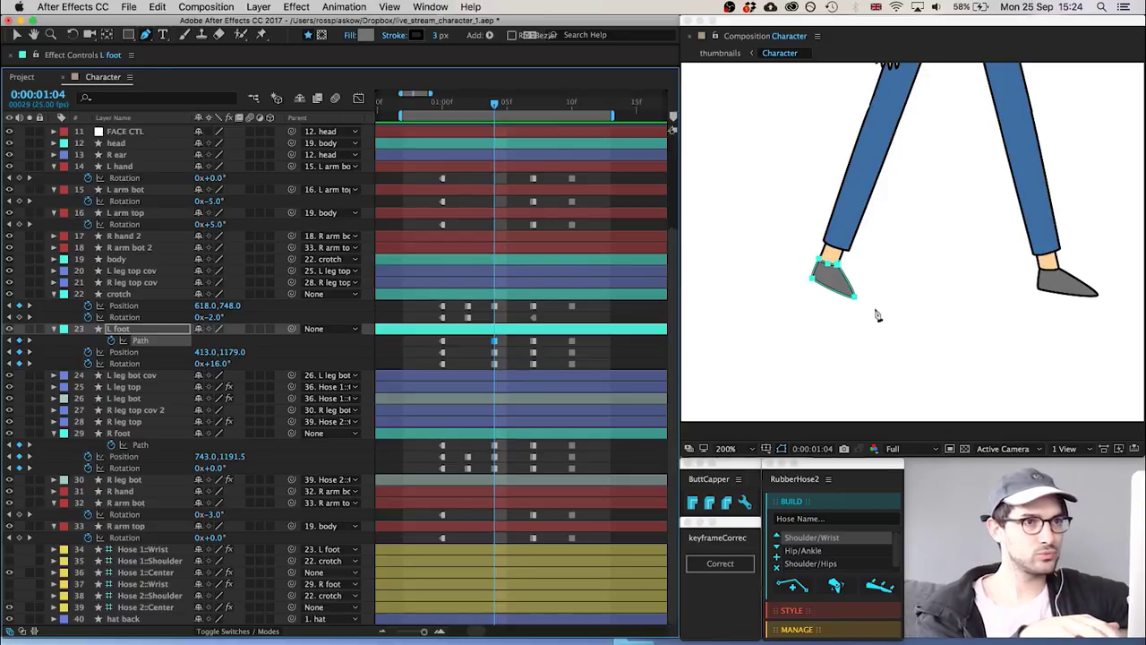
{"action": "left_click_drag", "start_coordinate": [892, 316], "coordinate": [841, 286]}
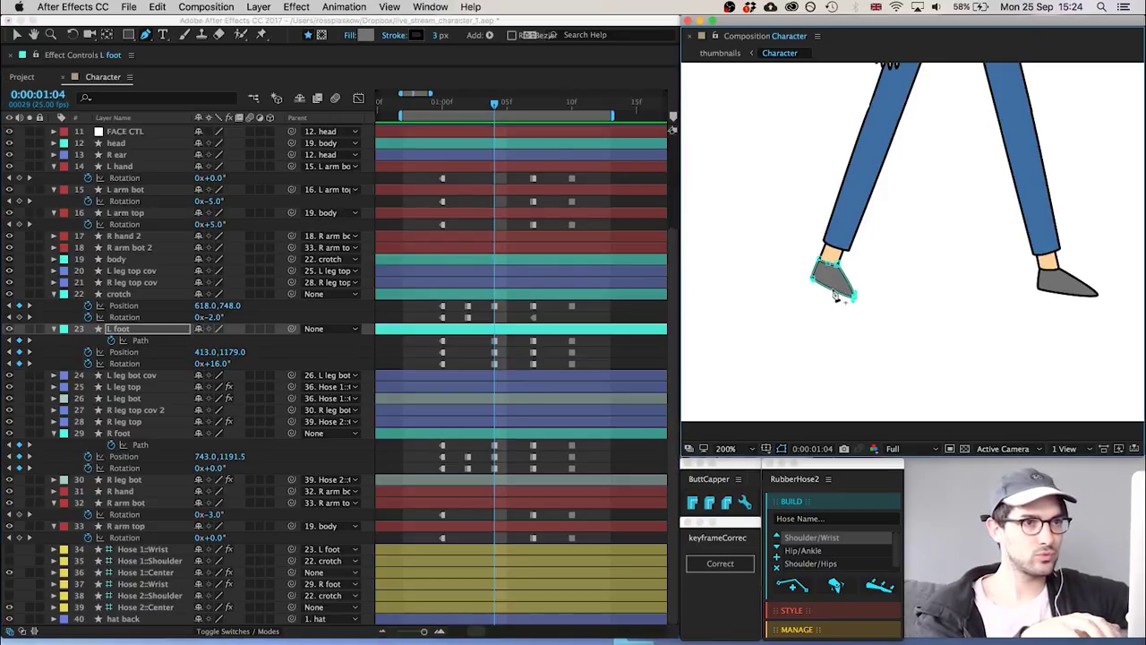
{"action": "left_click", "coordinate": [837, 292]}
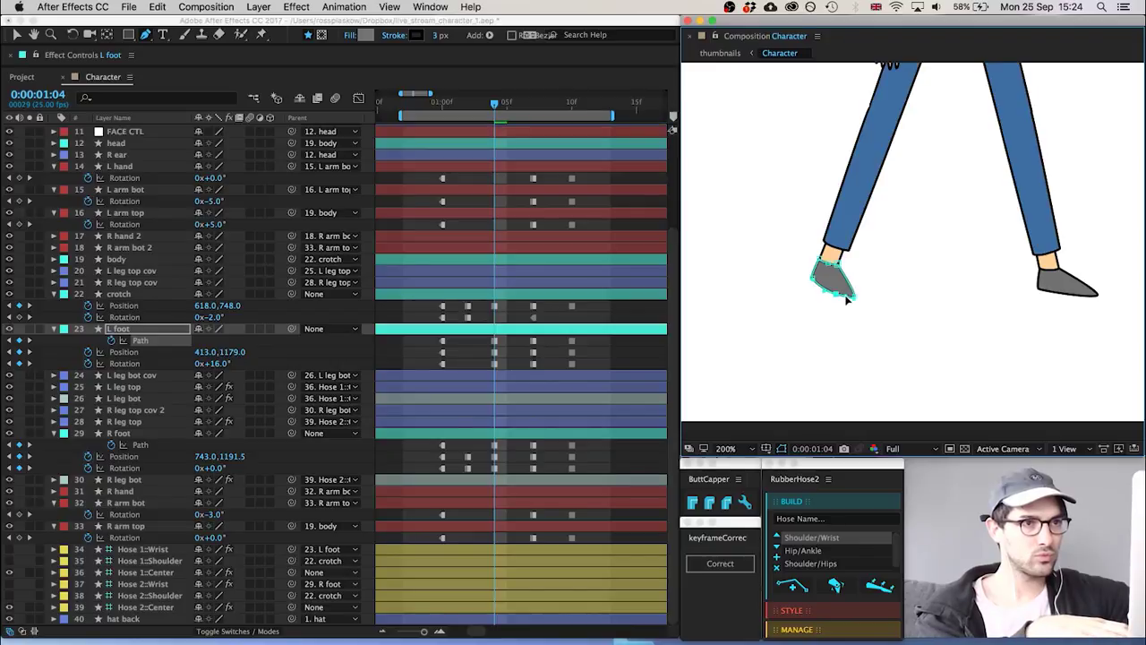
{"action": "left_click", "coordinate": [855, 298]}
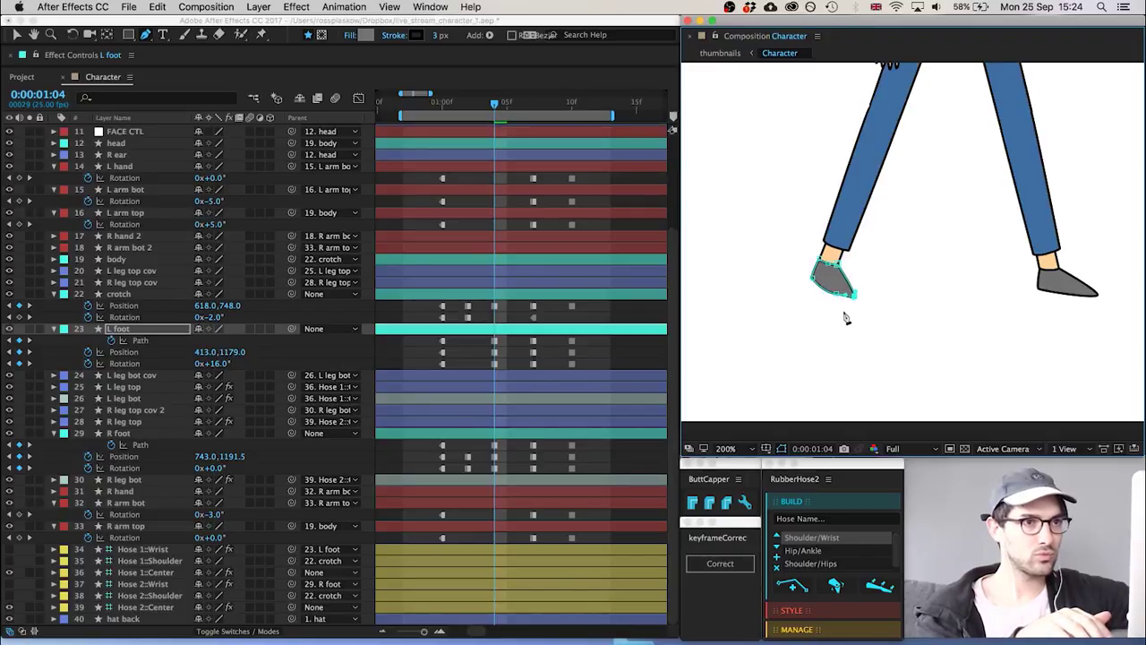
{"action": "left_click", "coordinate": [462, 361]}
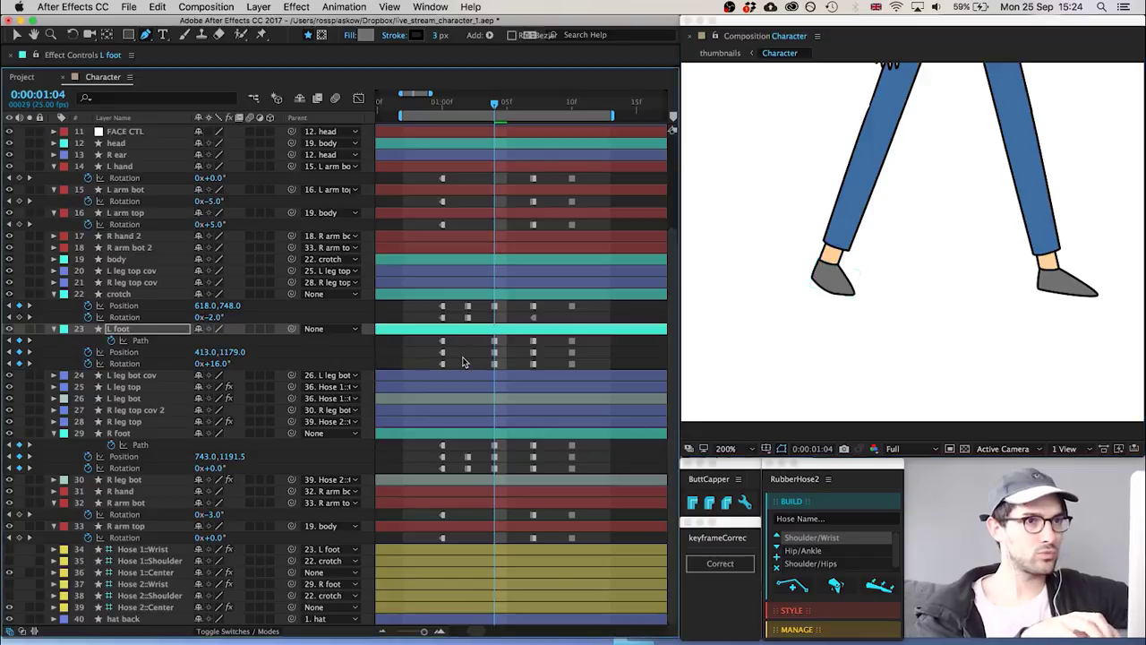
{"action": "key", "text": "Page_Up"}
{"action": "key", "text": "Page_Down"}
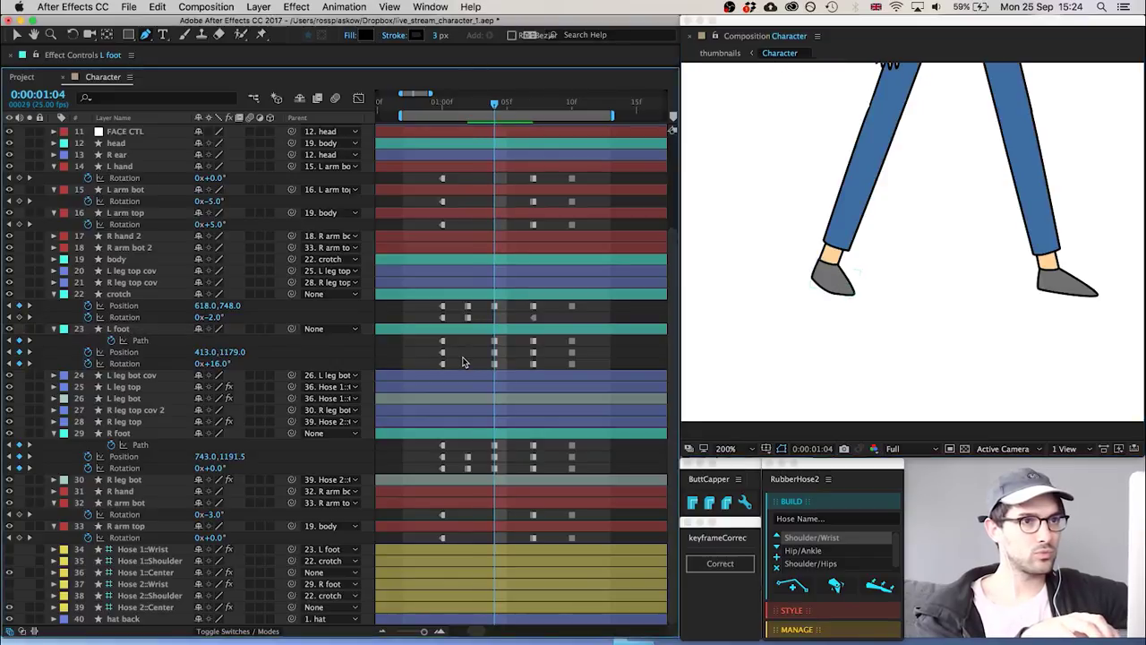
Nudge the L foot at 0:00:01:04 to Position 416, 1181 so its toe lines up with the preceding frame
{"action": "left_click", "coordinate": [139, 330]}
{"action": "key", "text": "Right"}
{"action": "key", "text": "Right"}
{"action": "key", "text": "Right"}
{"action": "key", "text": "Down"}
{"action": "key", "text": "Down"}
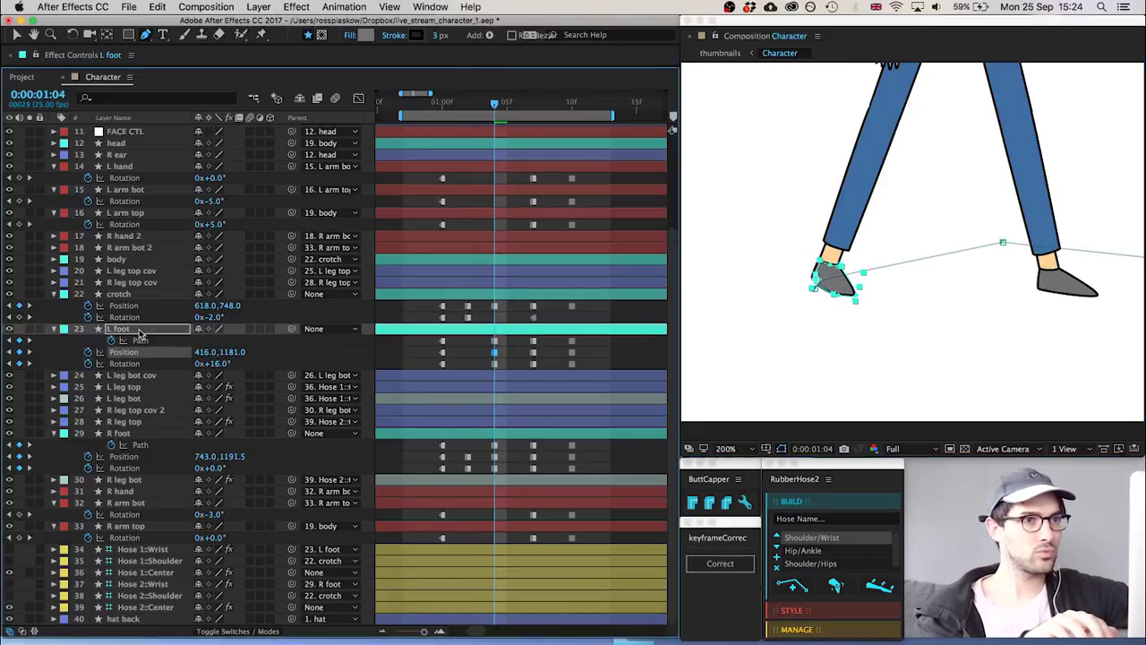
{"action": "left_click", "coordinate": [412, 360]}
{"action": "key", "text": "Page_Up"}
{"action": "key", "text": "Page_Down"}
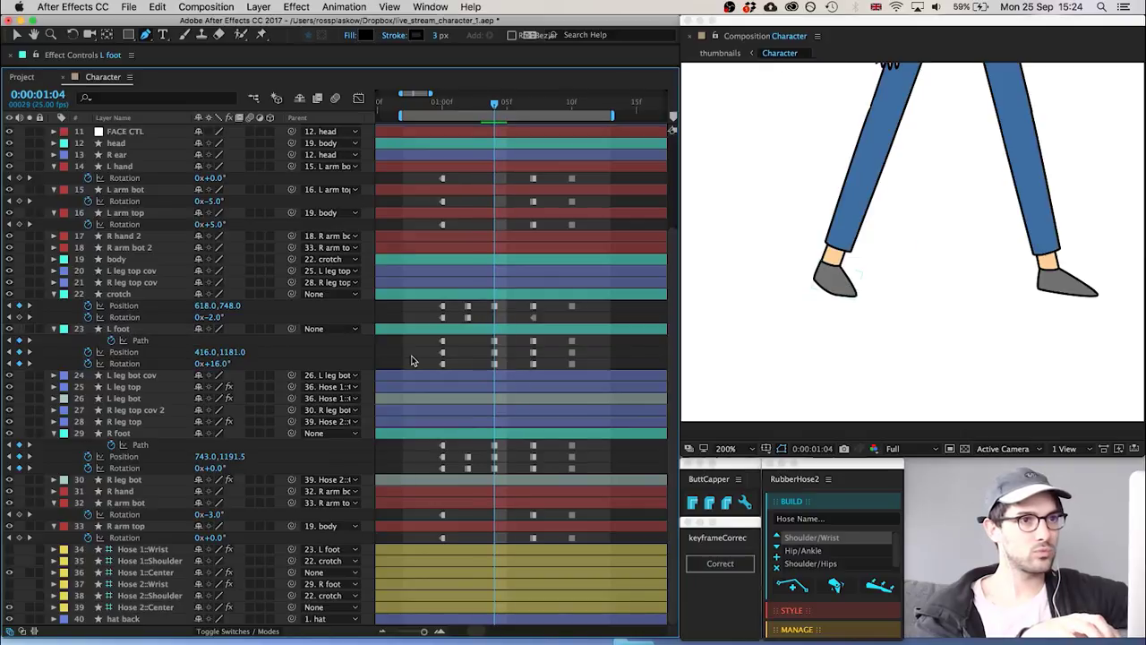
{"action": "key", "text": "Page_Up"}
{"action": "key", "text": "Page_Down"}
Fine-tune the L foot at 0:00:01:04 to Position 418, 1181, comparing the toe's placement with 0:00:01:03
{"action": "left_click", "coordinate": [130, 331]}
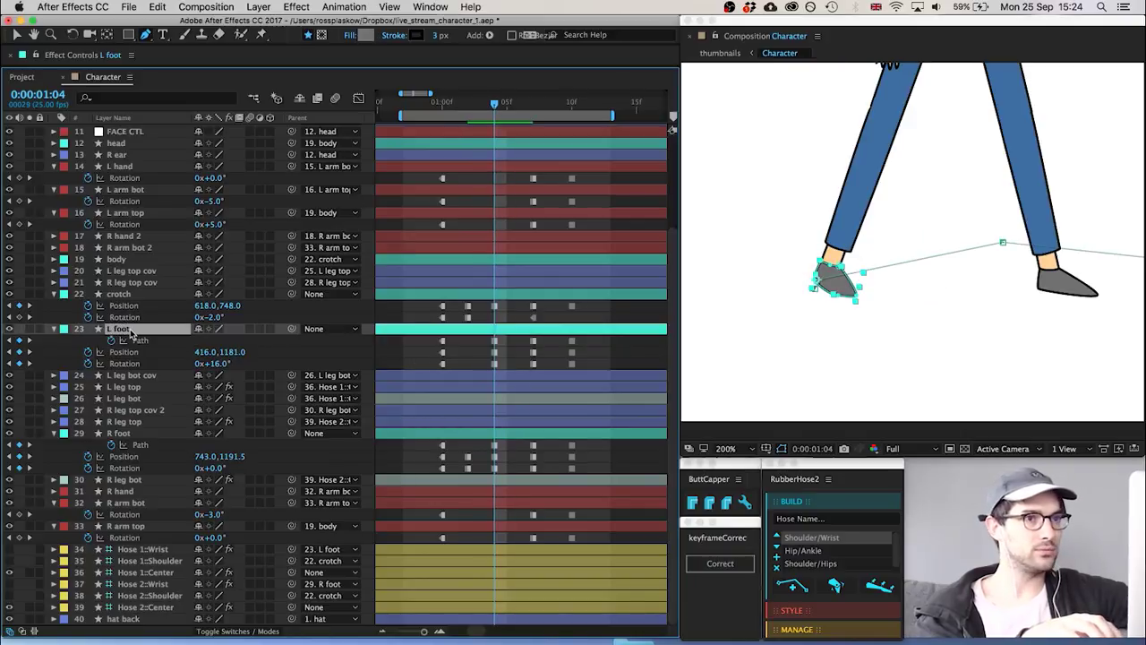
{"action": "left_click", "coordinate": [390, 356]}
{"action": "key", "text": "Page_Up"}
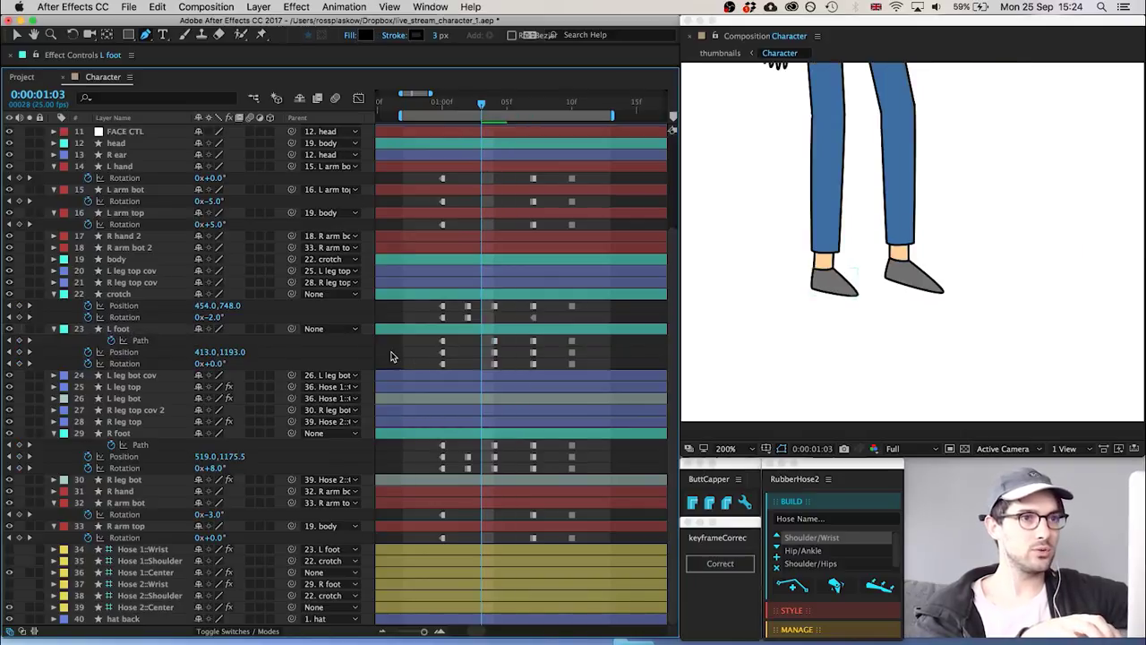
{"action": "key", "text": "Page_Down"}
{"action": "key", "text": "Page_Up"}
{"action": "key", "text": "Page_Down"}
{"action": "key", "text": "Page_Up"}
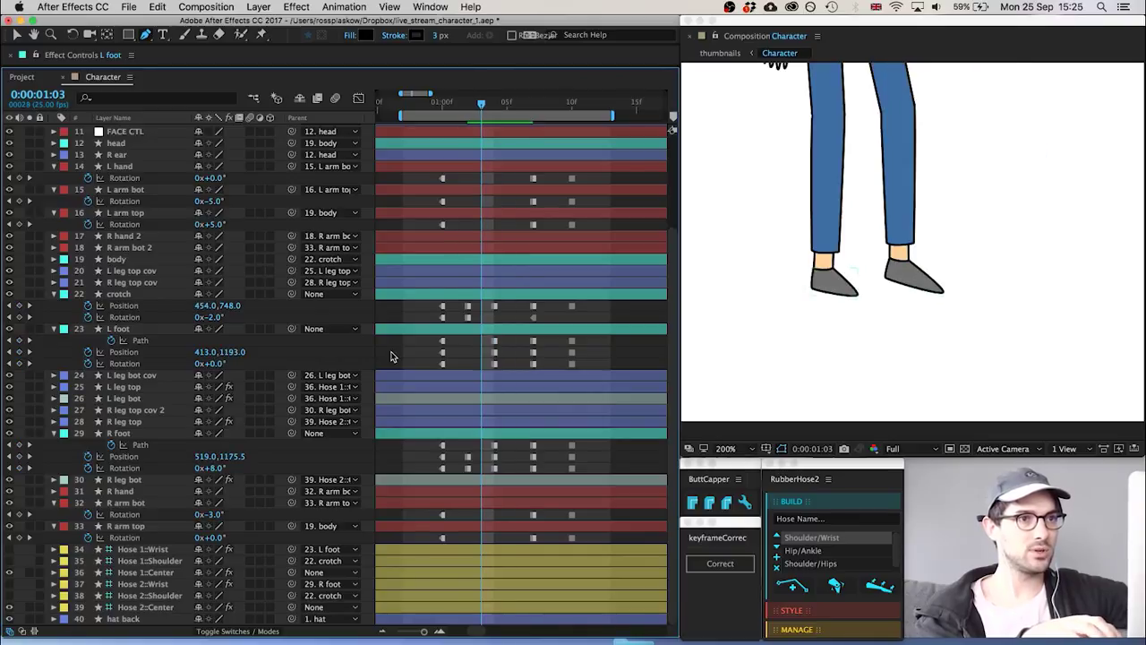
{"action": "key", "text": "Page_Down"}
{"action": "key", "text": "Page_Up"}
{"action": "key", "text": "Page_Down"}
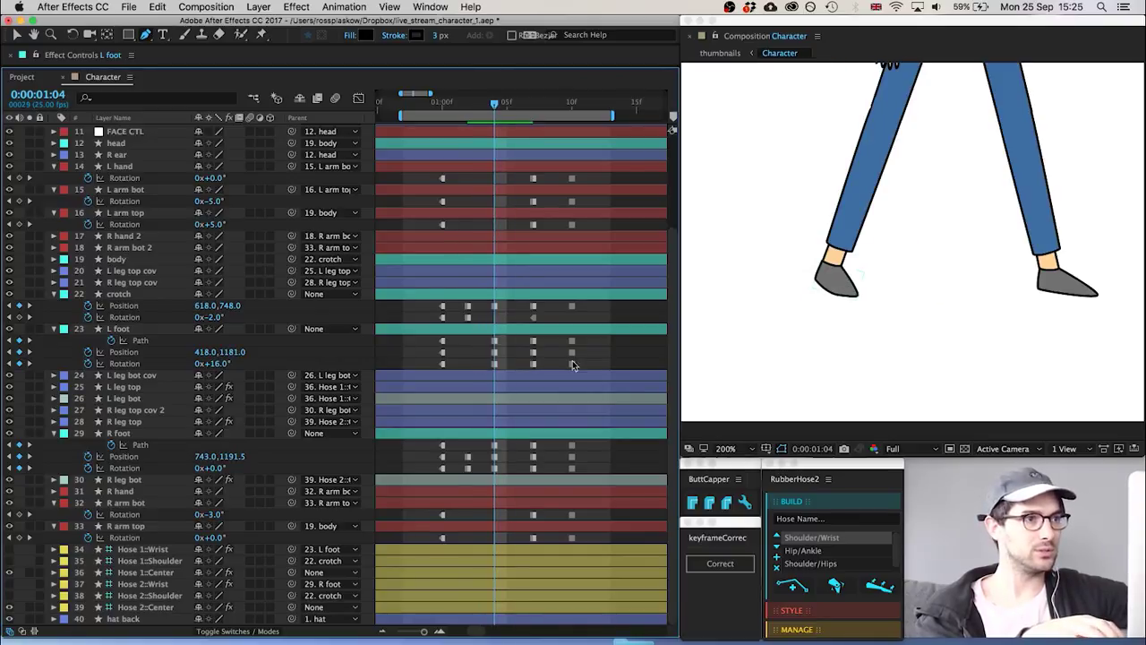
Bring the whole character into view and step through the frames around 0:00:01:02 to 0:00:01:04 to examine the step's motion
{"action": "key", "text": "comma"}
{"action": "key", "text": "Page_Up"}
{"action": "key", "text": "Page_Down"}
{"action": "key", "text": "h"}
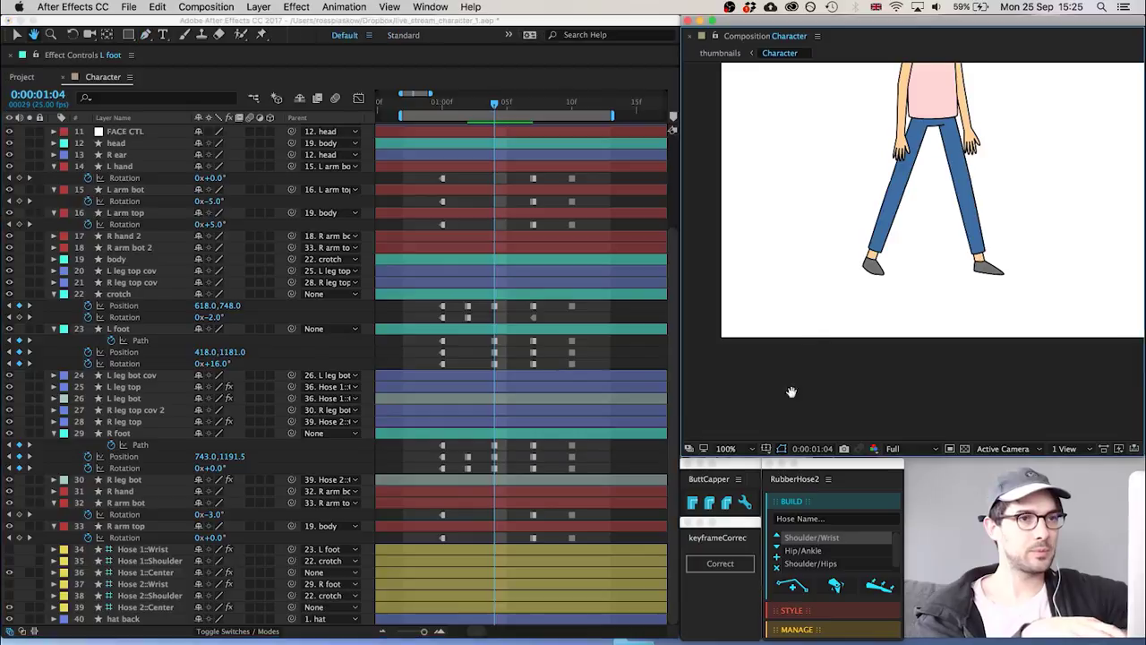
{"action": "left_click_drag", "start_coordinate": [813, 353], "coordinate": [781, 500]}
{"action": "key", "text": "g"}
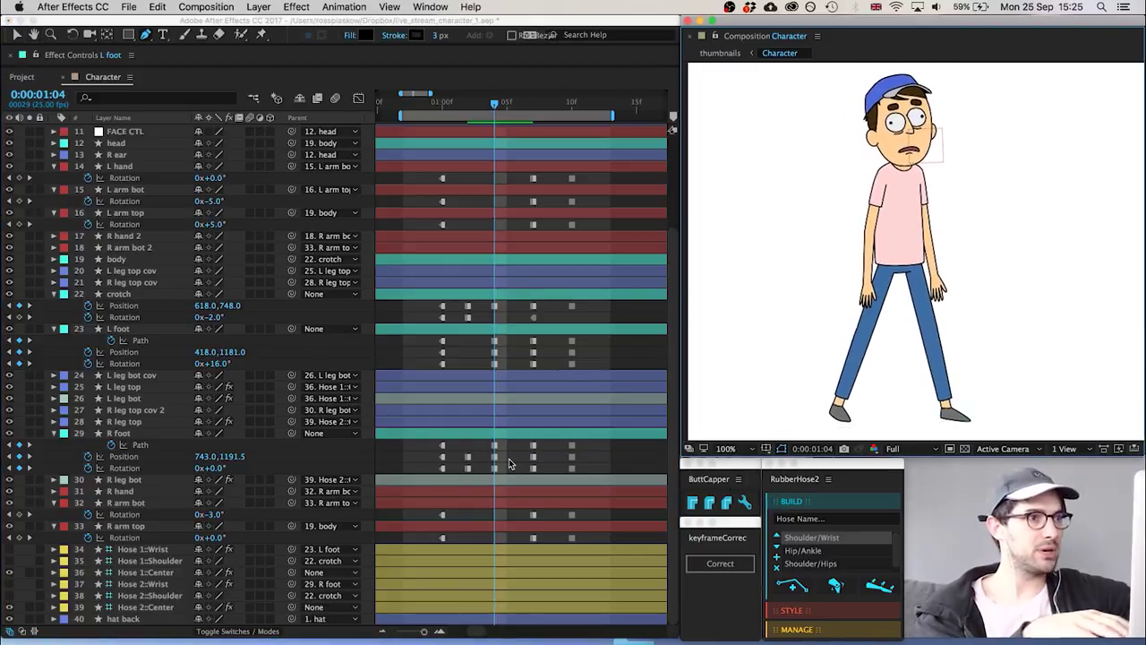
{"action": "left_click", "coordinate": [464, 360]}
{"action": "key", "text": "Page_Up"}
{"action": "key", "text": "Page_Up"}
{"action": "key", "text": "Page_Up"}
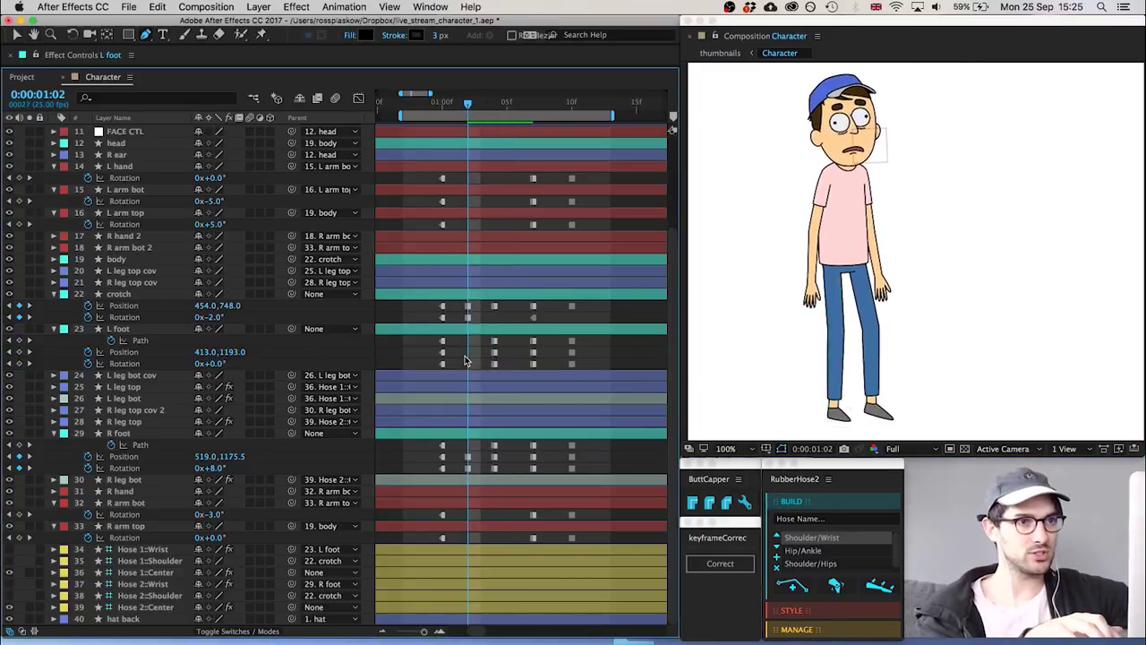
{"action": "key", "text": "Page_Up"}
{"action": "key", "text": "Page_Up"}
{"action": "key", "text": "Page_Down"}
{"action": "key", "text": "Page_Down"}
{"action": "key", "text": "Page_Down"}
{"action": "key", "text": "Page_Down"}
{"action": "key", "text": "Page_Down"}
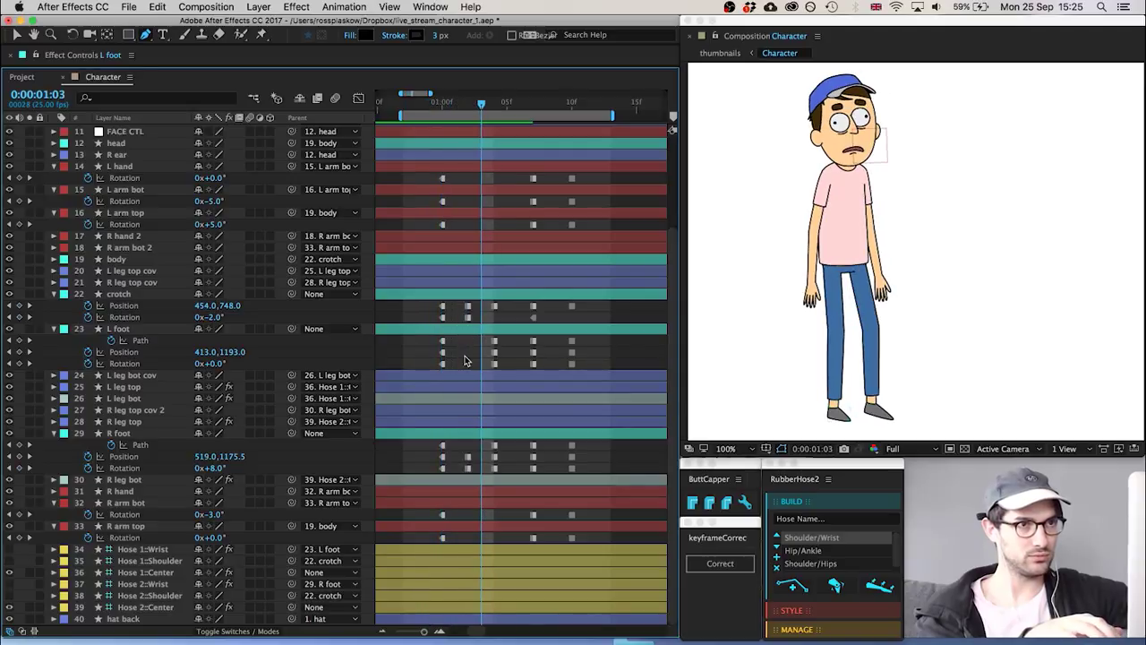
Lower the crotch at 0:00:01:04 to Position 618, 768 so the body dips in the stride pose
{"action": "key", "text": "Page_Down"}
{"action": "key", "text": "Page_Down"}
{"action": "key", "text": "Page_Up"}
{"action": "key", "text": "Page_Up"}
{"action": "key", "text": "Page_Up"}
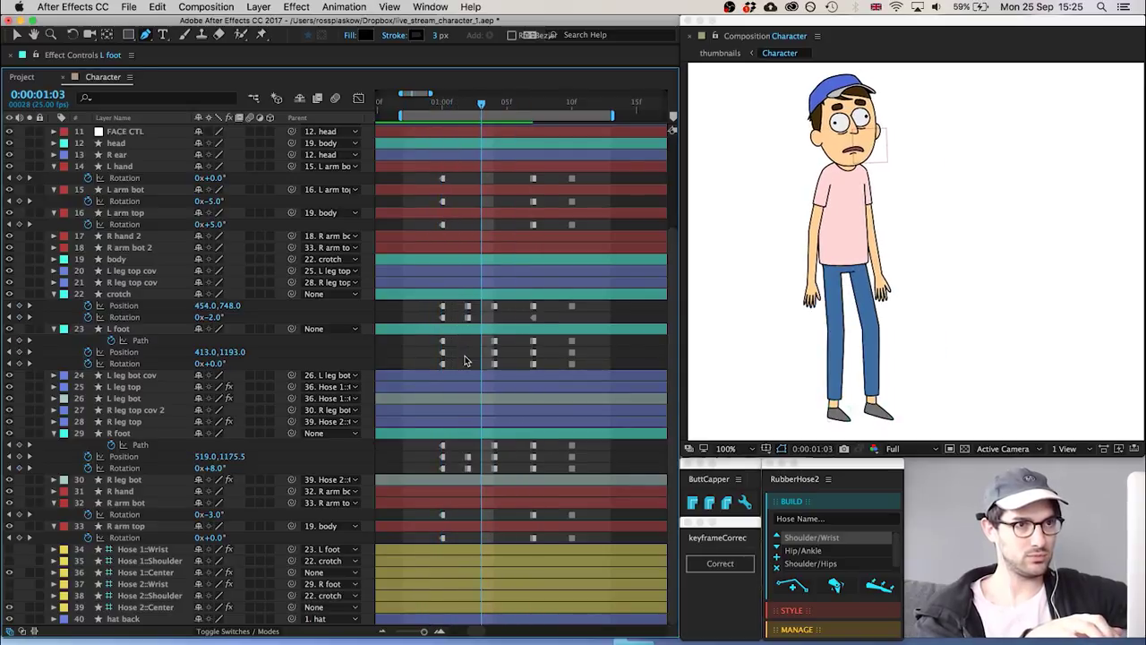
{"action": "key", "text": "Page_Down"}
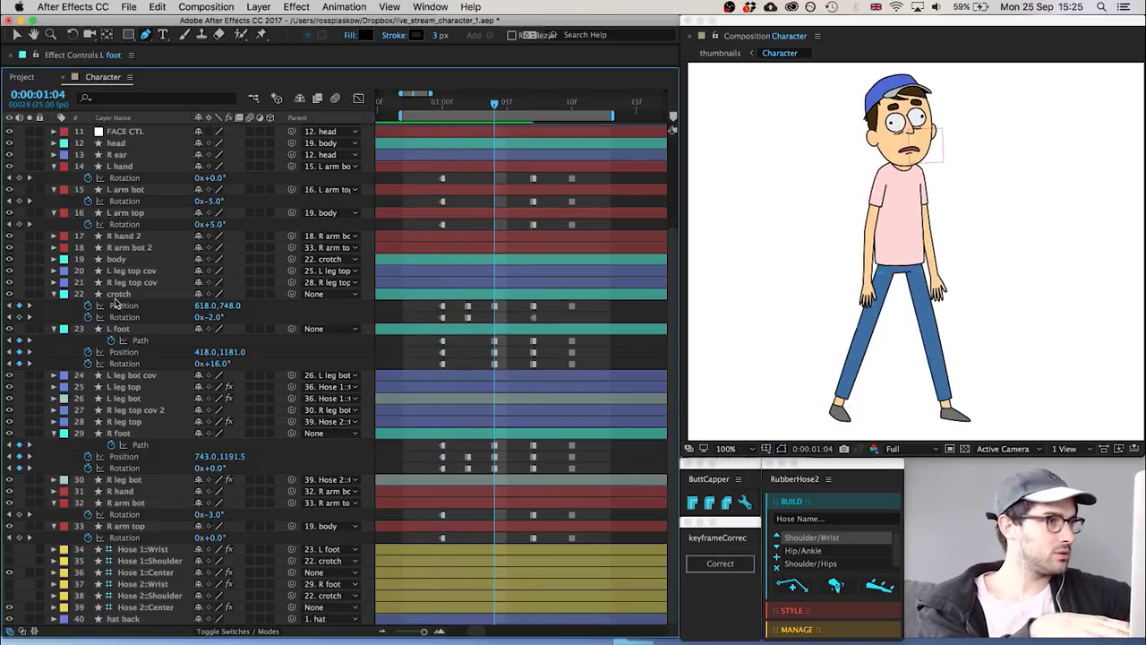
{"action": "left_click", "coordinate": [139, 295]}
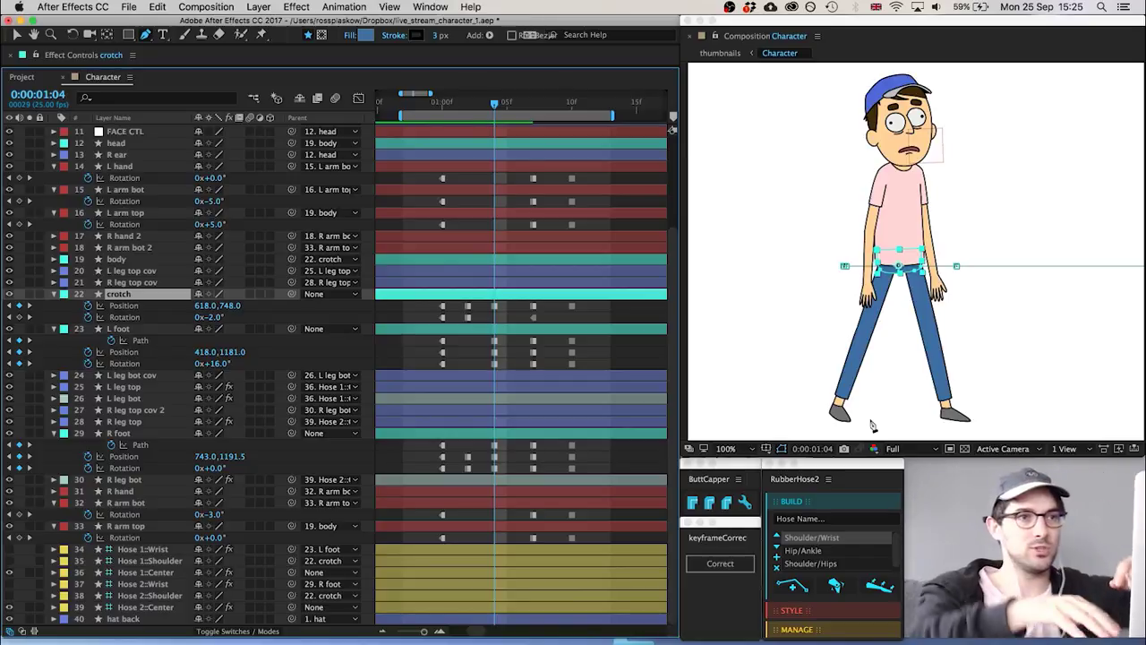
{"action": "key", "text": "shift+Down"}
{"action": "key", "text": "shift+Down"}
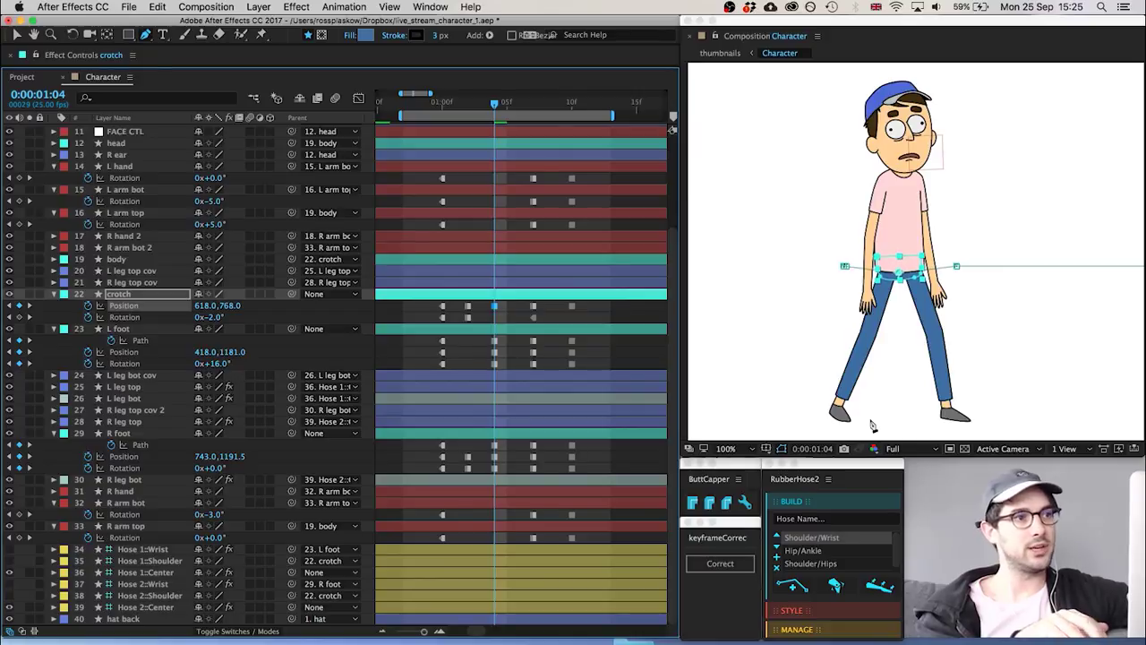
{"action": "left_click", "coordinate": [508, 311]}
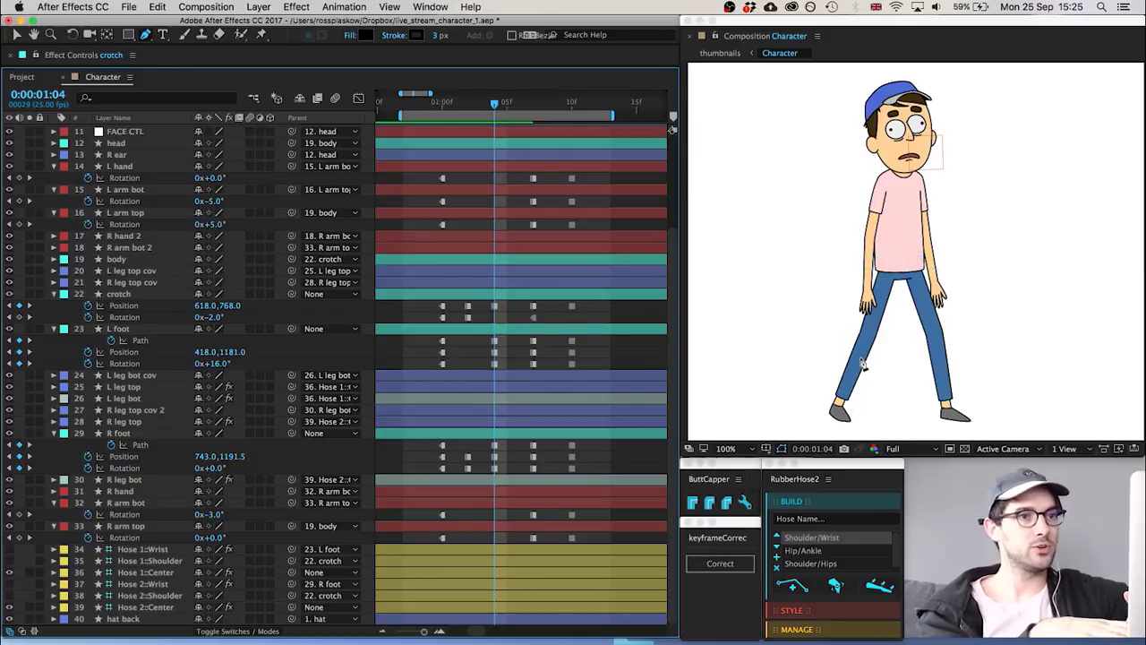
Bring the full composition into view and step through 0:00:01:01 to 0:00:01:07 to examine how the poses flow
{"action": "key", "text": "comma"}
{"action": "key", "text": "Page_Down"}
{"action": "key", "text": "Page_Down"}
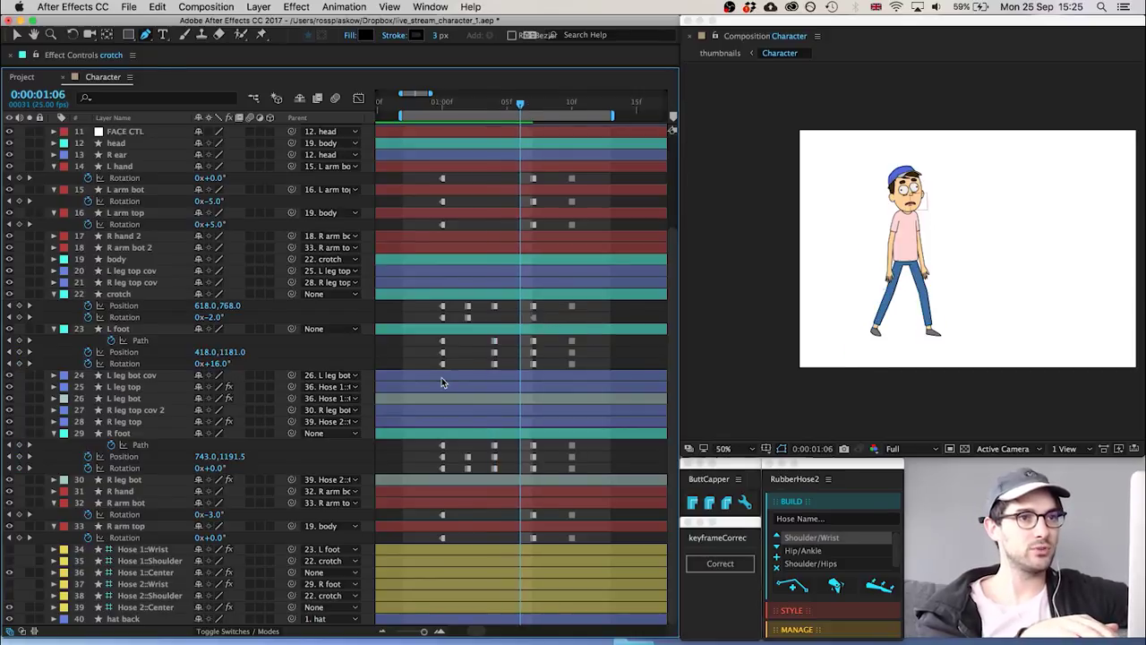
{"action": "key", "text": "Page_Down"}
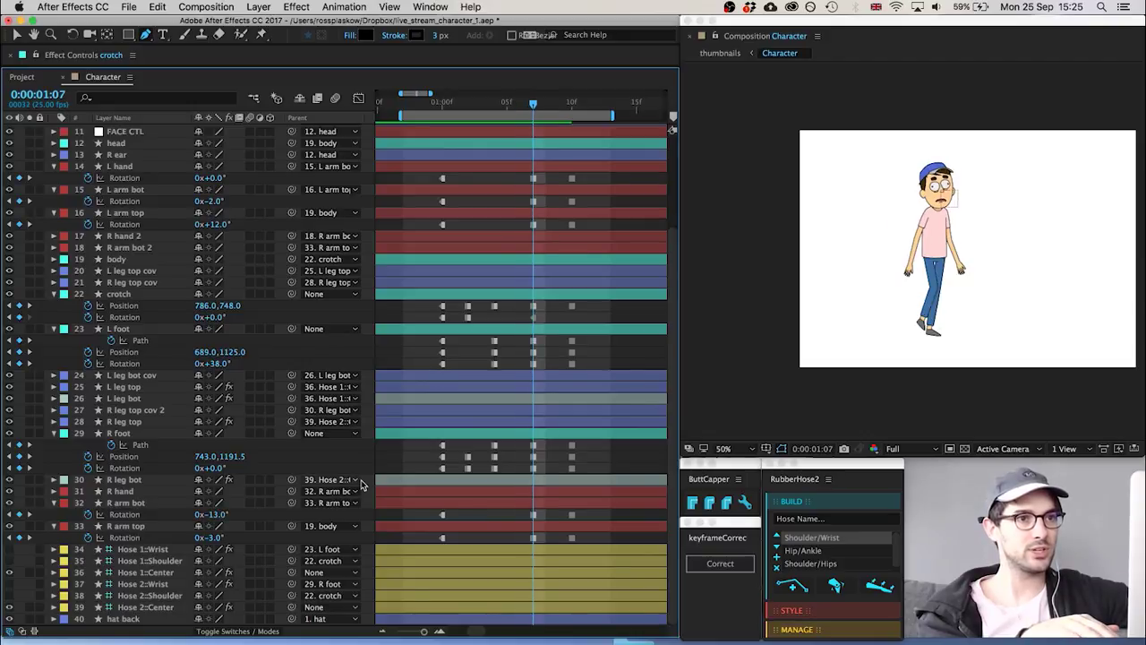
{"action": "key", "text": "Page_Up"}
{"action": "key", "text": "Page_Up"}
{"action": "key", "text": "Page_Up"}
{"action": "key", "text": "Page_Up"}
{"action": "key", "text": "Page_Up"}
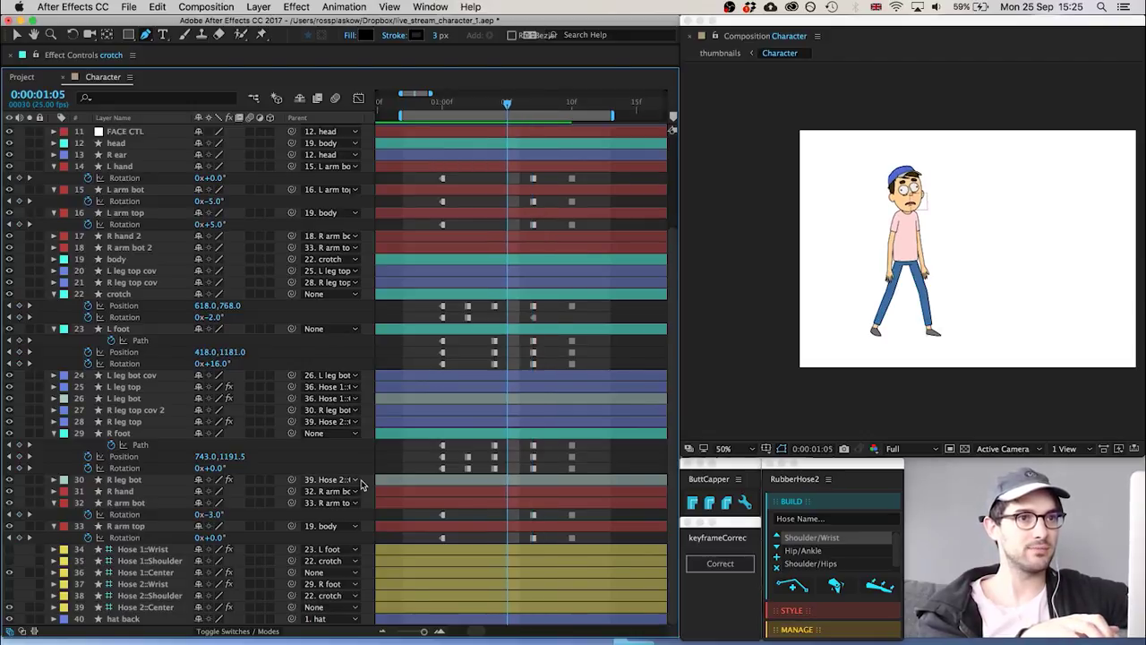
{"action": "key", "text": "Page_Up"}
{"action": "key", "text": "Page_Up"}
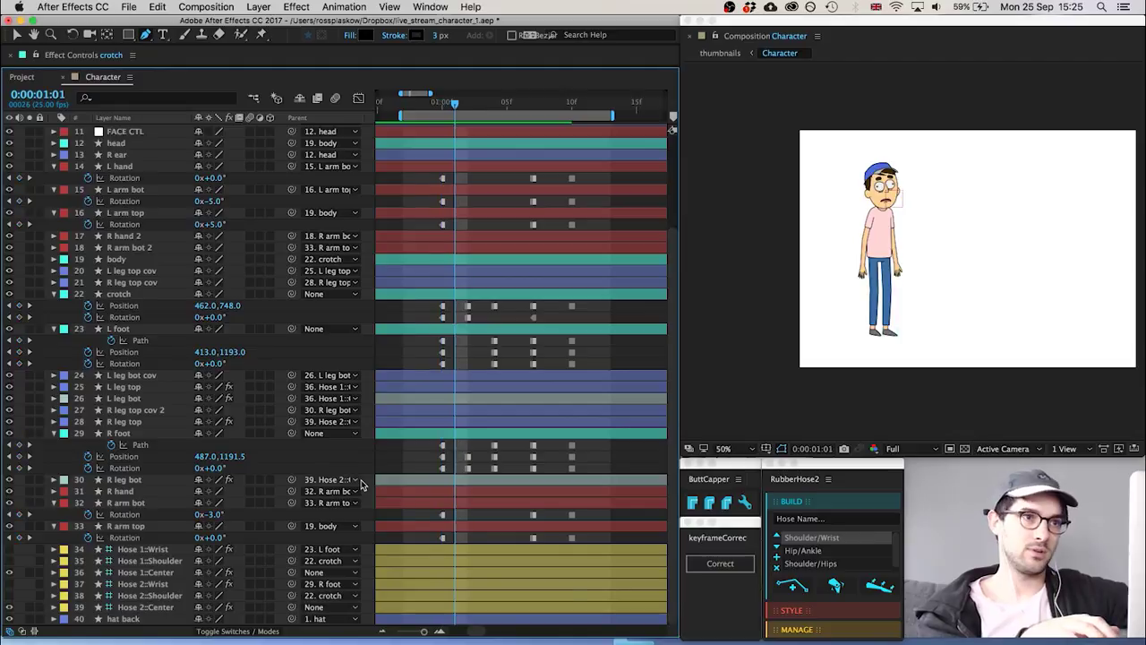
Shift the crotch slightly backward at 0:00:01:02, to Position 450, 748
{"action": "key", "text": "Page_Down"}
{"action": "key", "text": "Page_Down"}
{"action": "key", "text": "Page_Down"}
{"action": "key", "text": "Page_Up"}
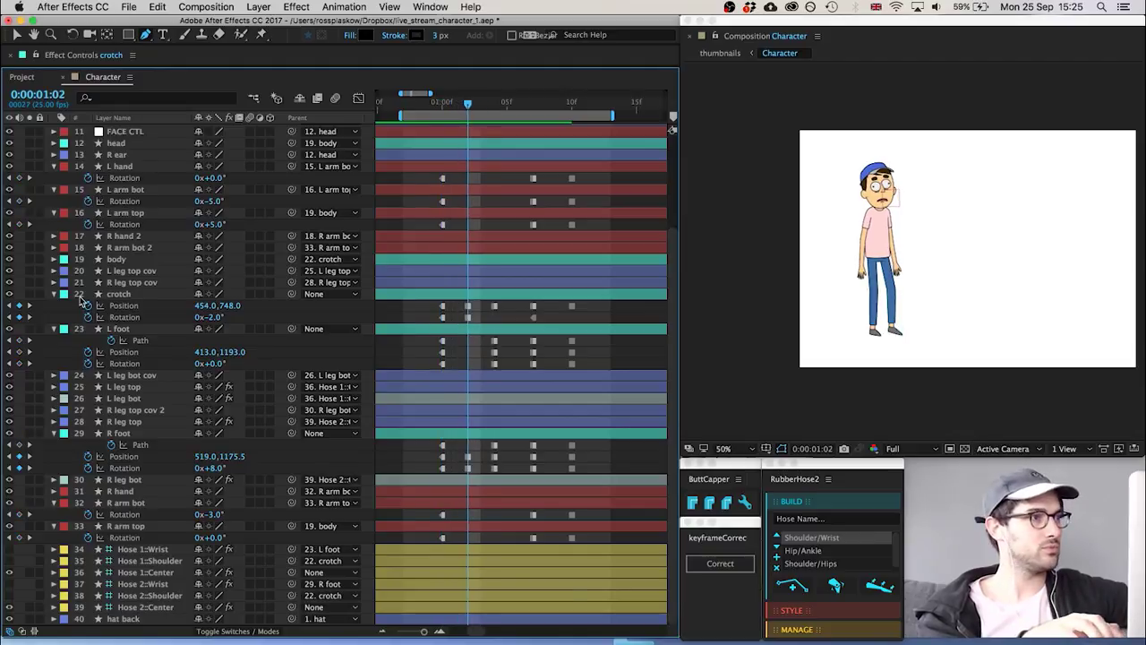
{"action": "left_click", "coordinate": [138, 296]}
{"action": "key", "text": "Down"}
{"action": "key", "text": "Down"}
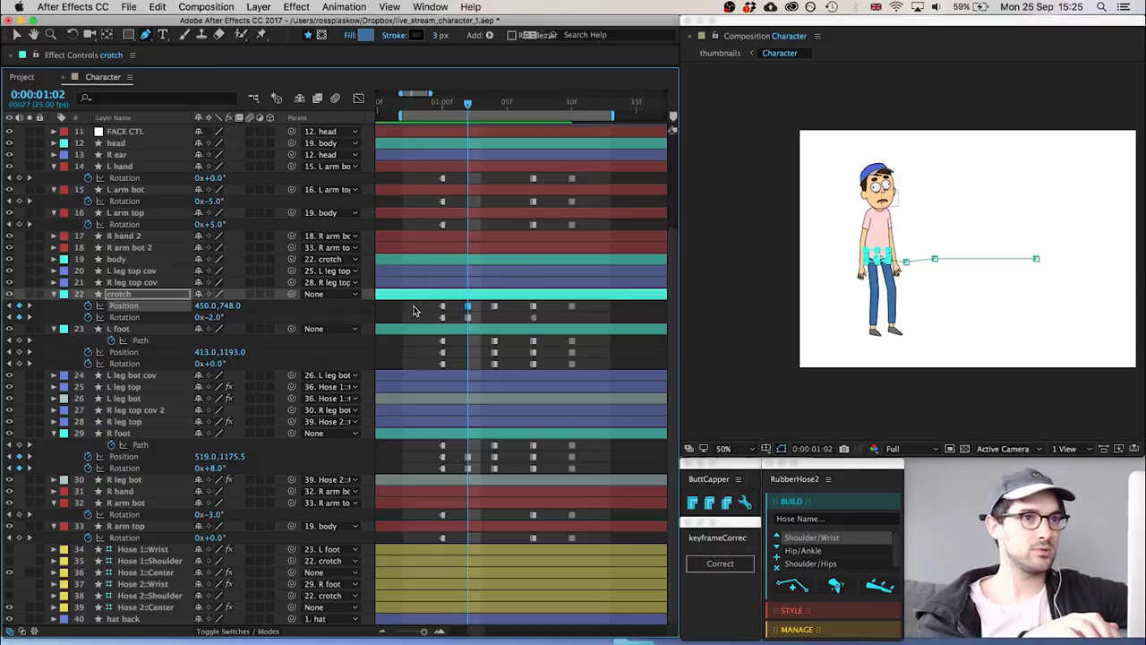
{"action": "left_click", "coordinate": [414, 313]}
Copy the crotch's first Rotation keyframe to 0:00:01:04 to give it 0° rotation, and preview the step
{"action": "key", "text": "space"}
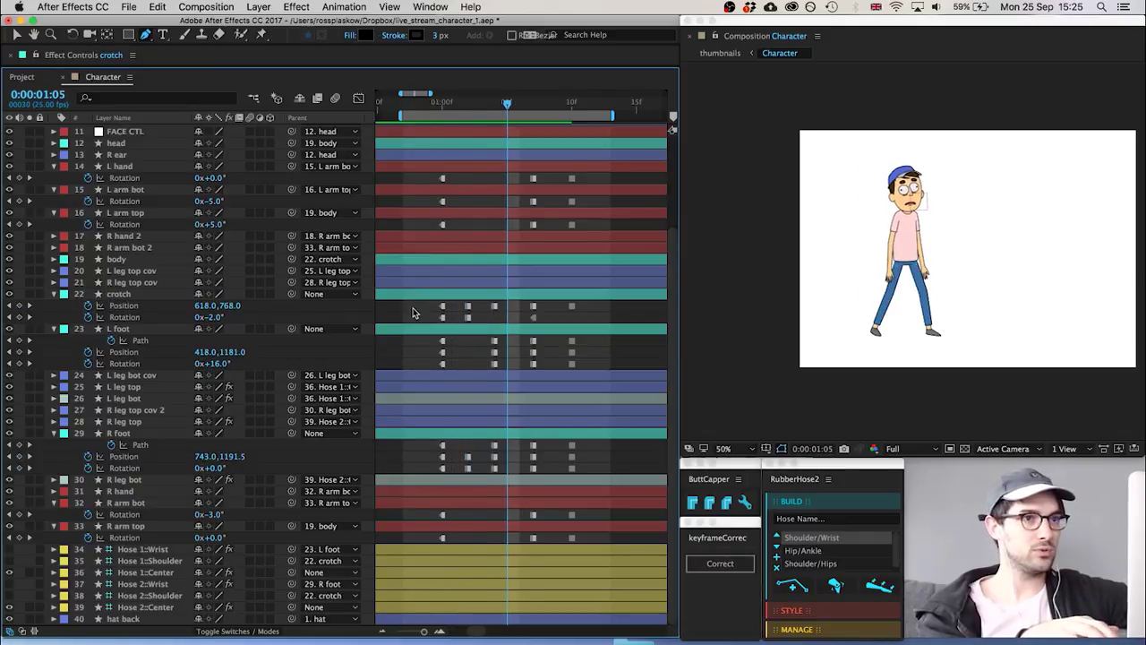
{"action": "left_click", "coordinate": [443, 318]}
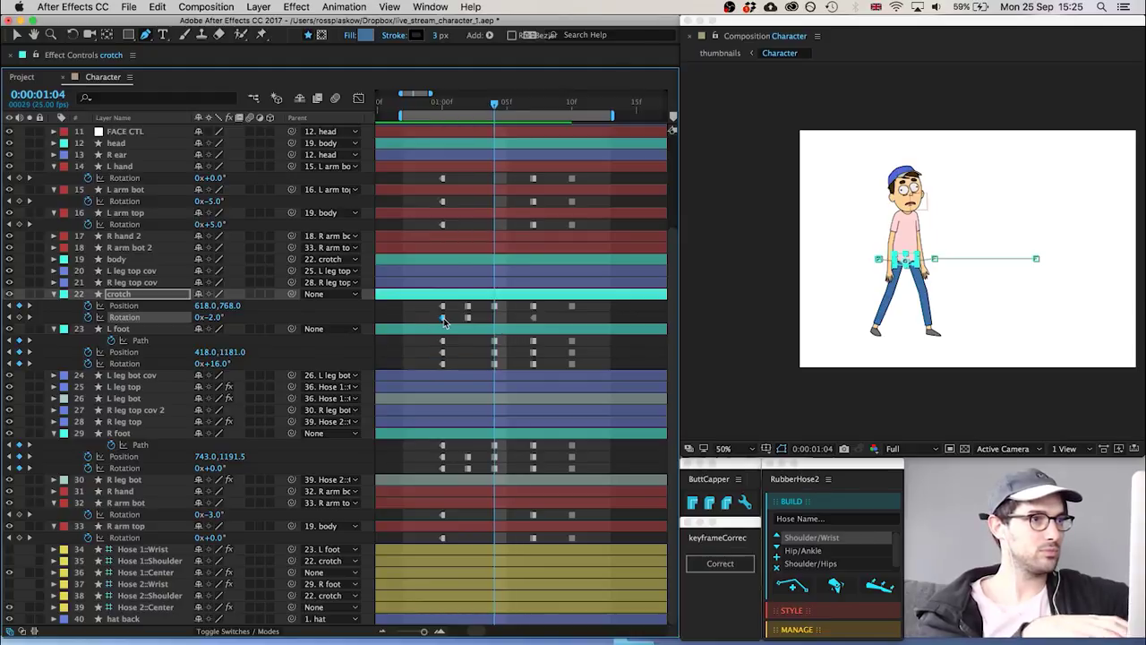
{"action": "left_click", "coordinate": [434, 321]}
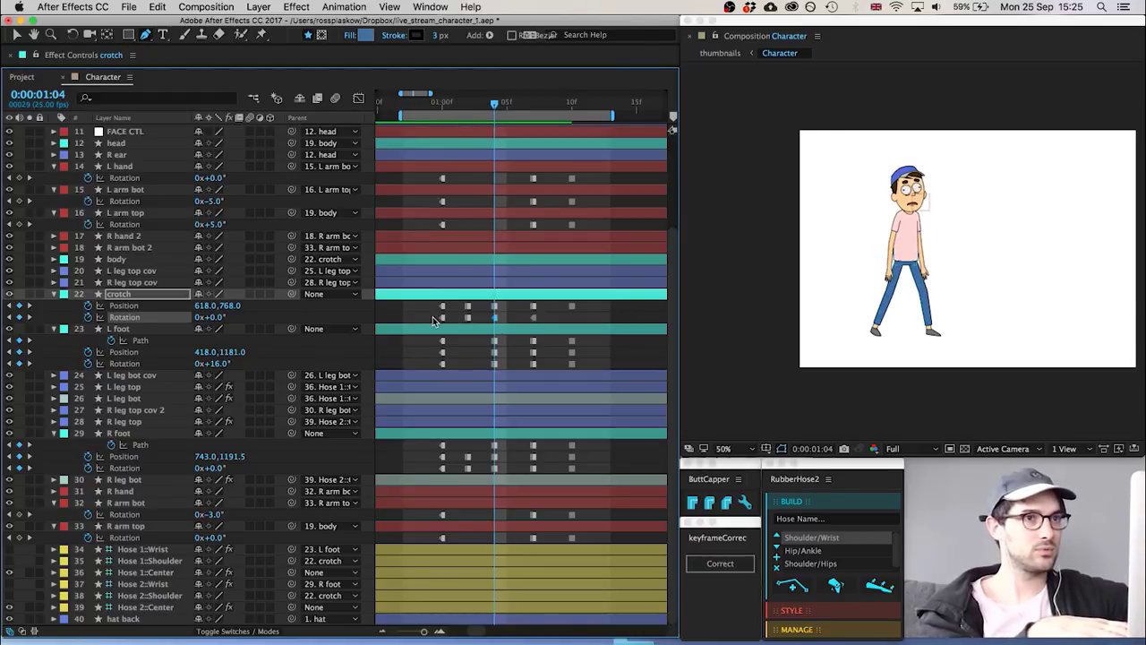
{"action": "key", "text": "space"}
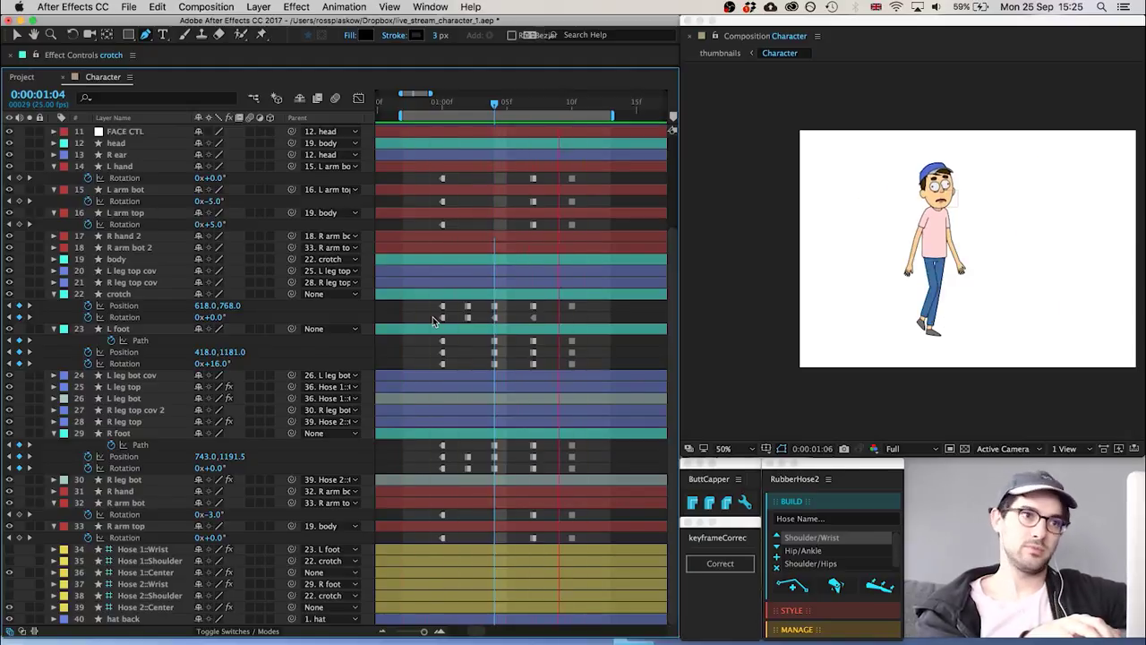
{"action": "key", "text": "space"}
Shift all keyframes after the first pose, across the arms, crotch and feet, one frame later
{"action": "scroll", "coordinate": [505, 293], "scroll_direction": "up", "scroll_amount": 1}
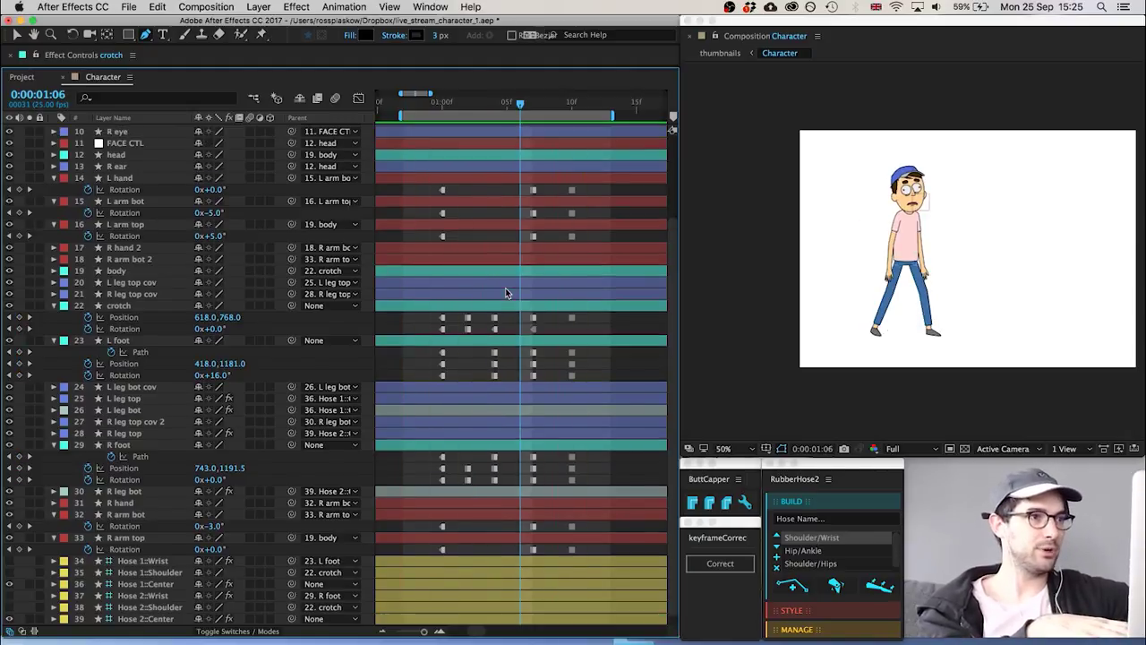
{"action": "scroll", "coordinate": [505, 293], "scroll_direction": "right", "scroll_amount": 2}
{"action": "scroll", "coordinate": [505, 293], "scroll_direction": "up", "scroll_amount": 5}
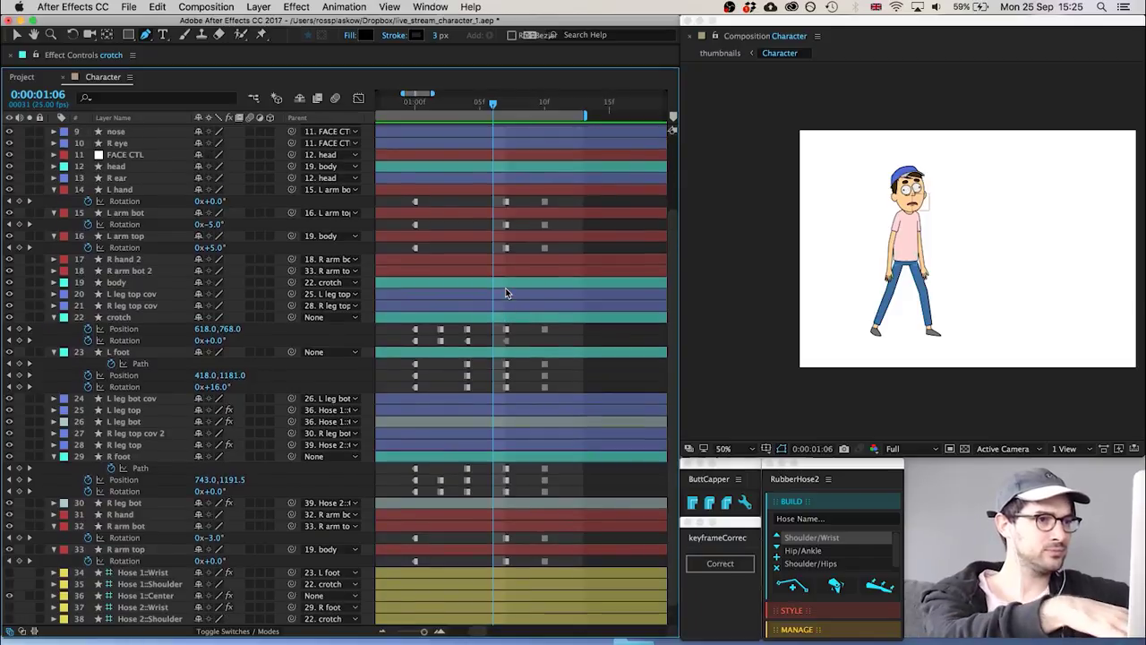
{"action": "scroll", "coordinate": [491, 400], "scroll_direction": "down", "scroll_amount": 6}
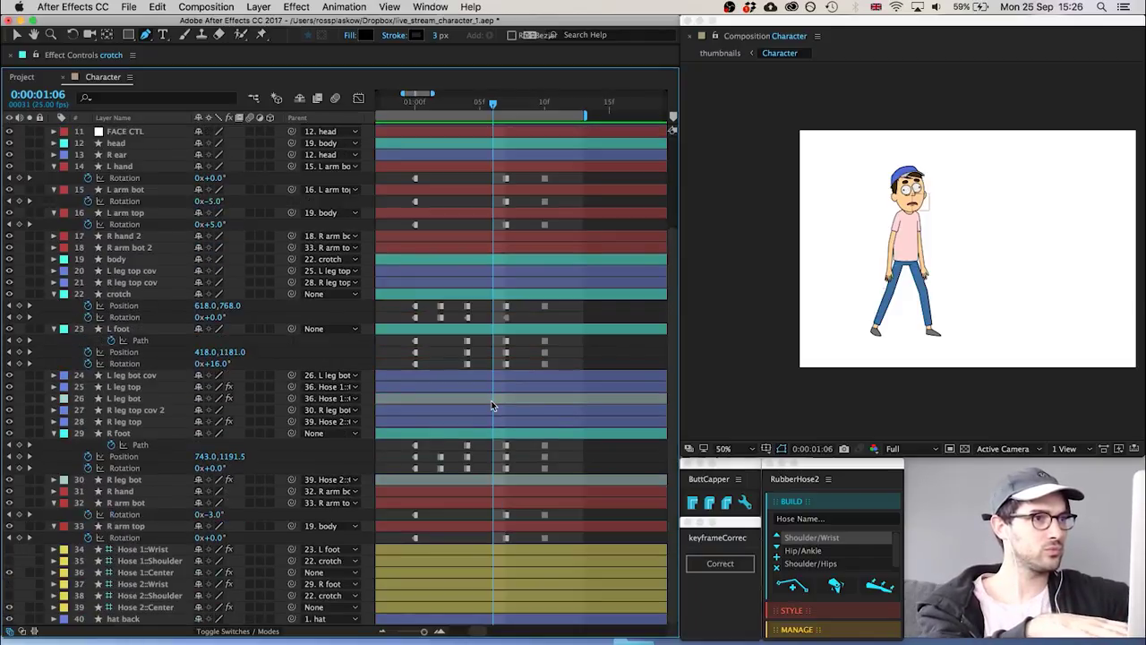
{"action": "left_click_drag", "start_coordinate": [591, 540], "coordinate": [428, 120]}
{"action": "key", "text": "alt+Right"}
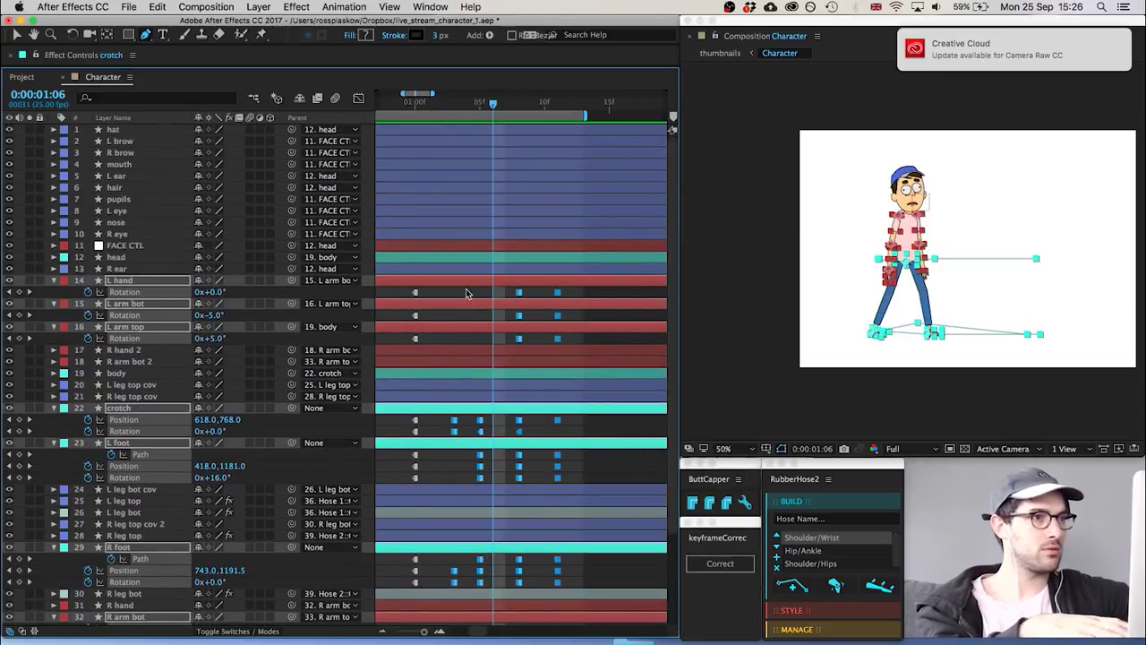
Shift the keyframes from the stride pose onward another frame later and extend the work area to about 0:00:01:17
{"action": "left_click_drag", "start_coordinate": [465, 296], "coordinate": [622, 625]}
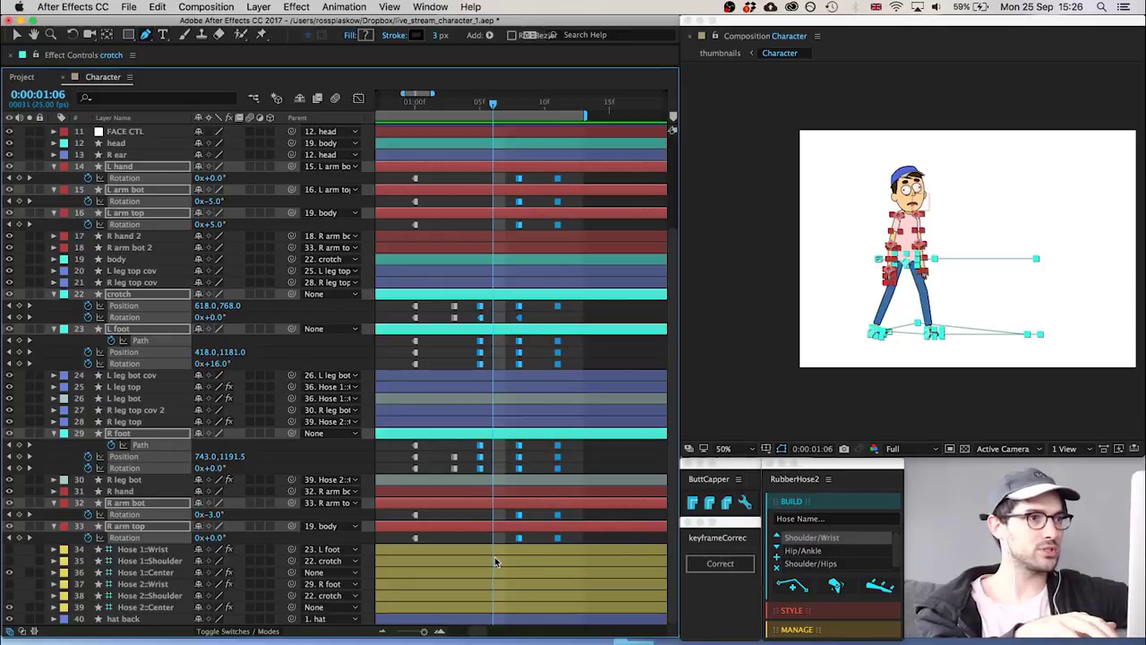
{"action": "key", "text": "alt+Right"}
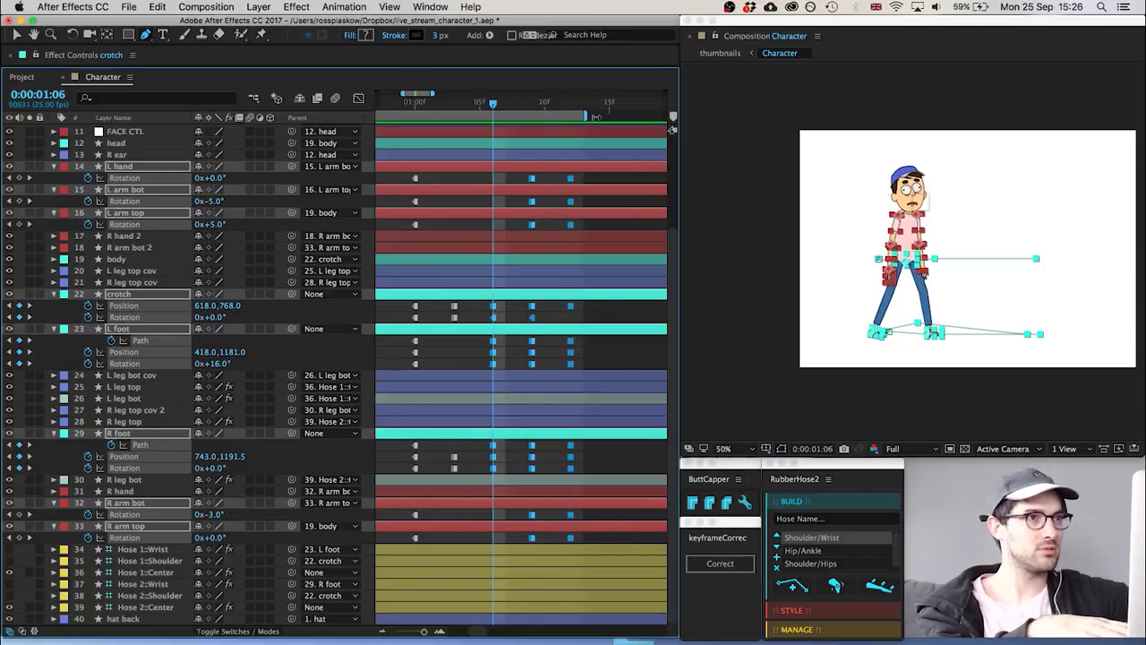
{"action": "left_click_drag", "start_coordinate": [595, 117], "coordinate": [643, 114]}
{"action": "left_click", "coordinate": [597, 178]}
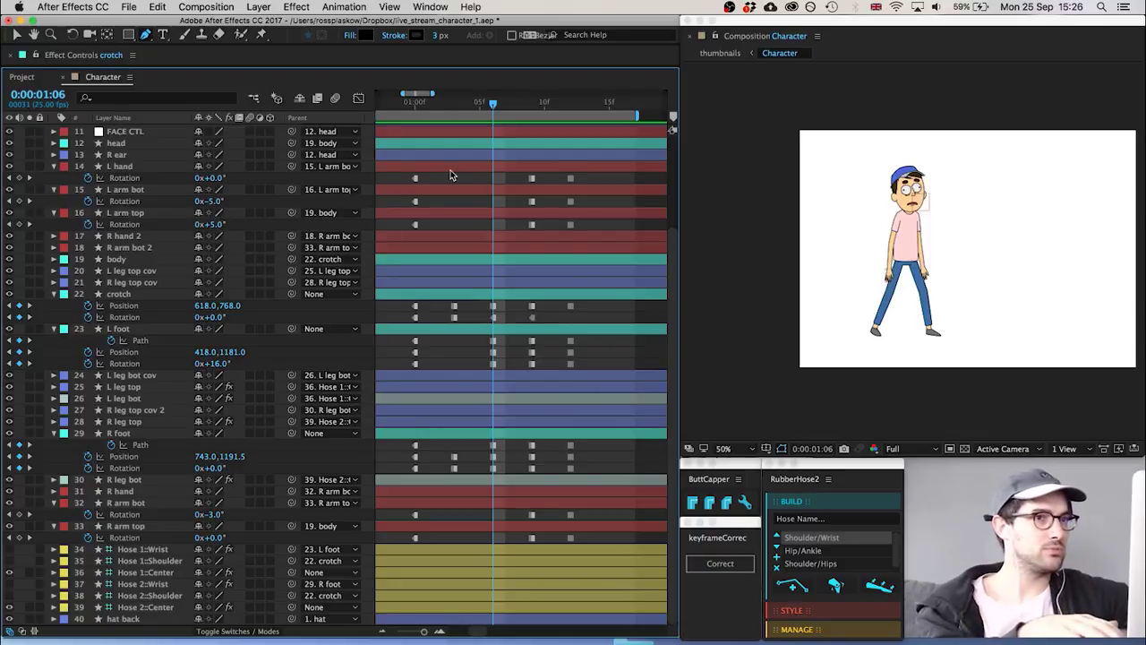
Move all keyframes of the final standing pose two frames later, to 0:00:01:14
{"action": "key", "text": "Page_Down"}
{"action": "key", "text": "Page_Down"}
{"action": "key", "text": "Page_Down"}
{"action": "key", "text": "Page_Down"}
{"action": "key", "text": "Page_Down"}
{"action": "key", "text": "Page_Down"}
{"action": "key", "text": "Page_Down"}
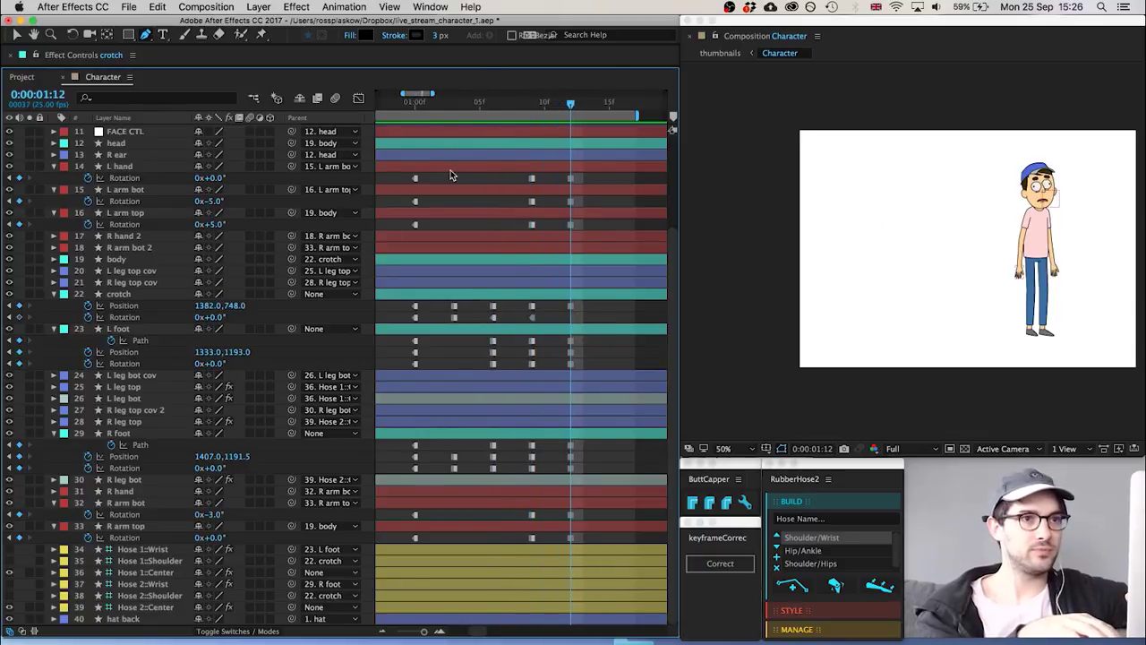
{"action": "key", "text": "Page_Up"}
{"action": "key", "text": "Page_Up"}
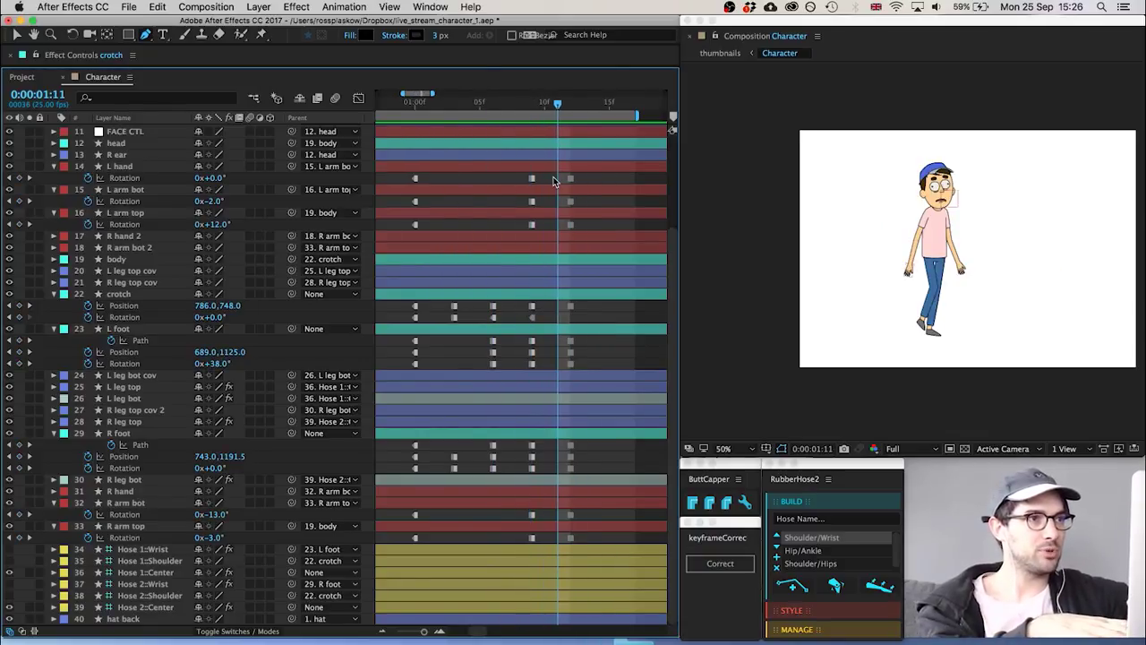
{"action": "left_click_drag", "start_coordinate": [554, 182], "coordinate": [628, 635]}
{"action": "key", "text": "Page_Down"}
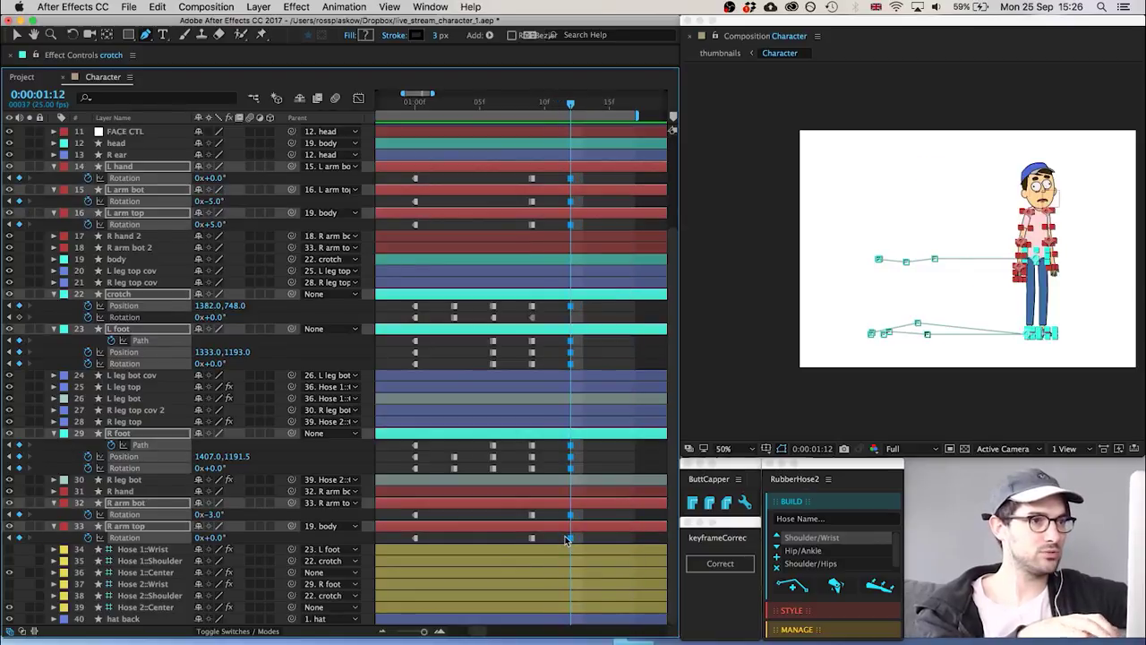
{"action": "key", "text": "alt+Right"}
{"action": "key", "text": "alt+Right"}
{"action": "left_click", "coordinate": [560, 352]}
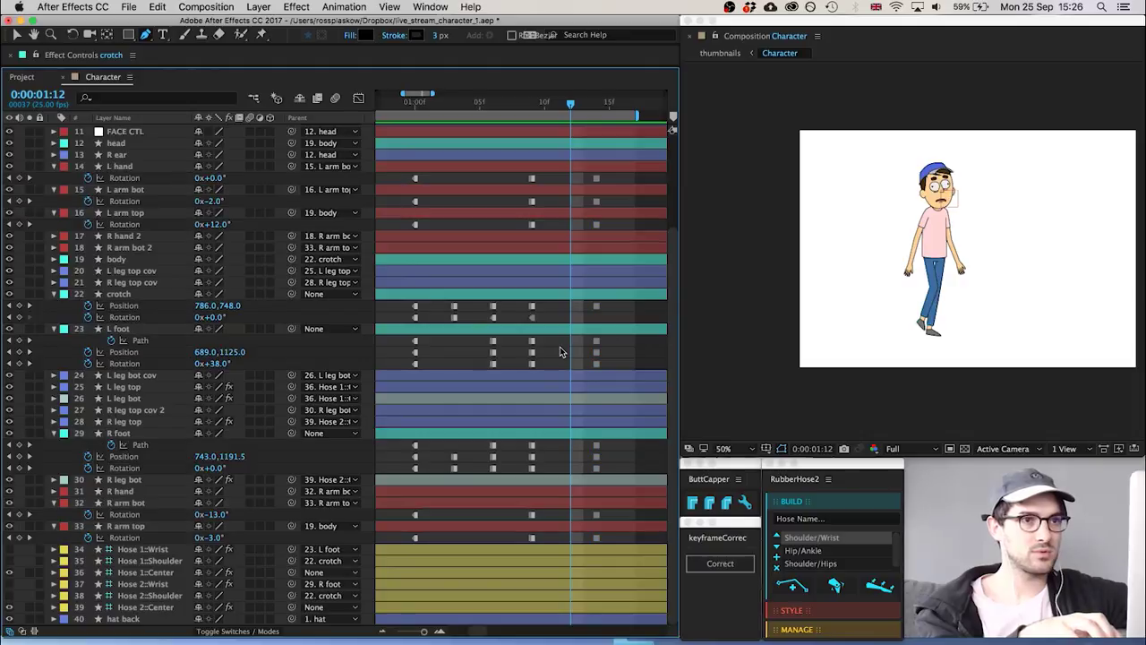
Keyframe the crotch at 0:00:01:11 farther forward and slightly lower, at Position 954, 764
{"action": "key", "text": "Page_Up"}
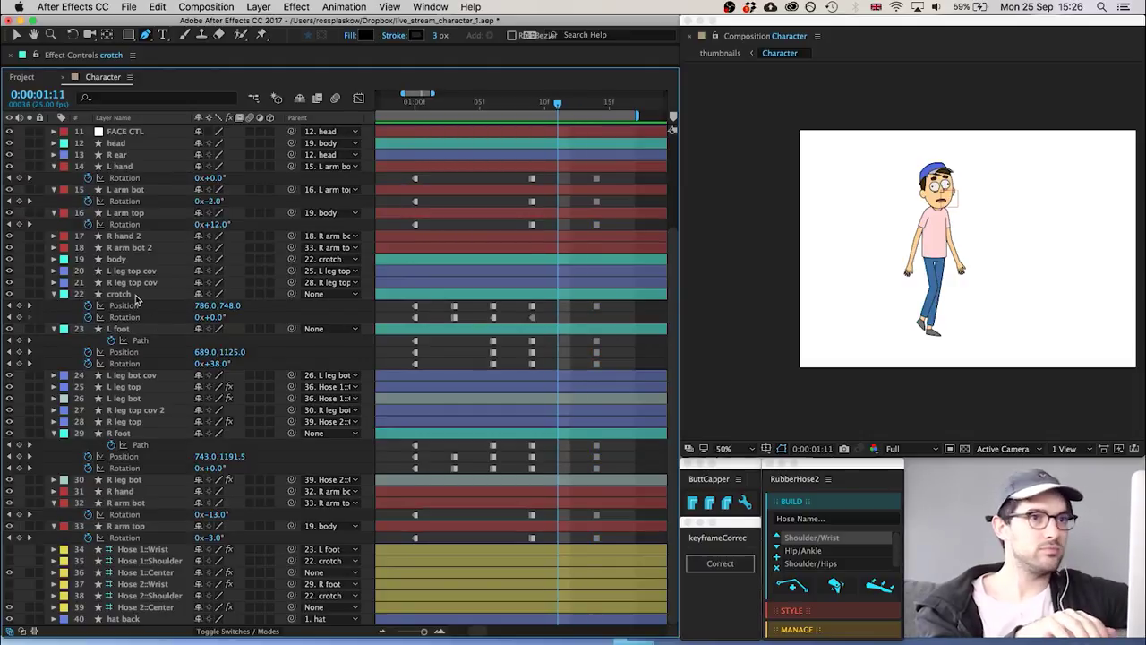
{"action": "left_click", "coordinate": [136, 296]}
{"action": "key", "text": "shift+Right"}
{"action": "key", "text": "shift+Right"}
{"action": "key", "text": "shift+Right"}
{"action": "key", "text": "shift+Right"}
{"action": "key", "text": "shift+Right"}
{"action": "key", "text": "shift+Right"}
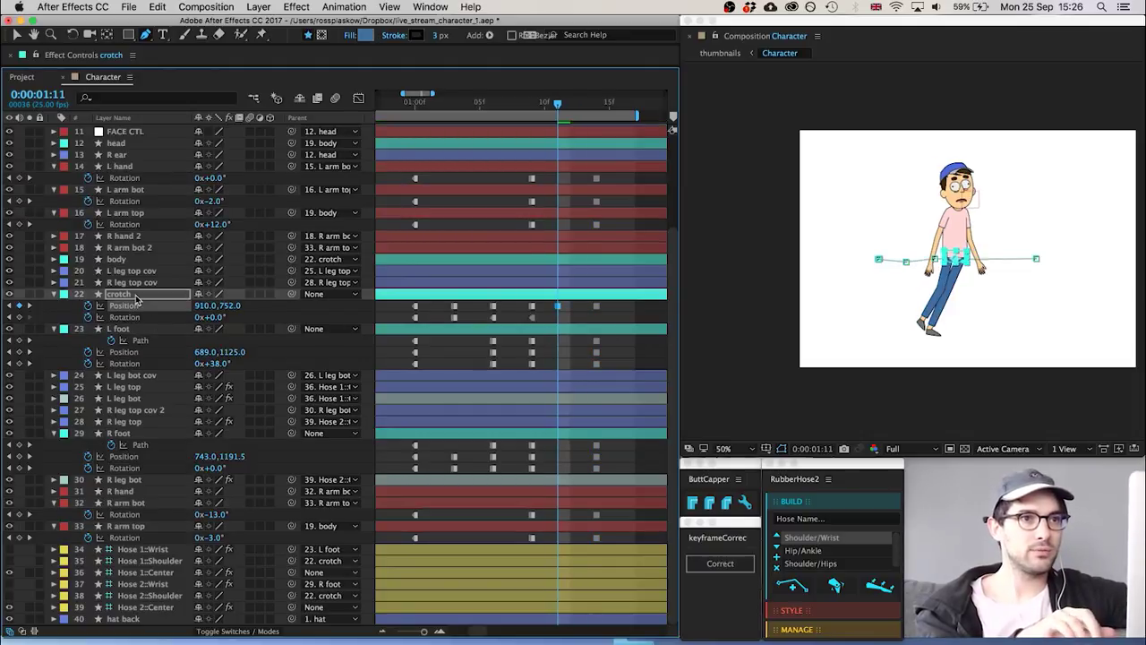
{"action": "key", "text": "Down"}
{"action": "key", "text": "Down"}
{"action": "key", "text": "Down"}
{"action": "key", "text": "Down"}
{"action": "key", "text": "Down"}
{"action": "key", "text": "Down"}
{"action": "key", "text": "Right"}
{"action": "key", "text": "Right"}
{"action": "key", "text": "Right"}
{"action": "key", "text": "Right"}
{"action": "key", "text": "Right"}
{"action": "key", "text": "Right"}
{"action": "key", "text": "Right"}
{"action": "key", "text": "Right"}
{"action": "key", "text": "Right"}
{"action": "key", "text": "Right"}
{"action": "key", "text": "Right"}
{"action": "key", "text": "Right"}
{"action": "key", "text": "Right"}
{"action": "key", "text": "Right"}
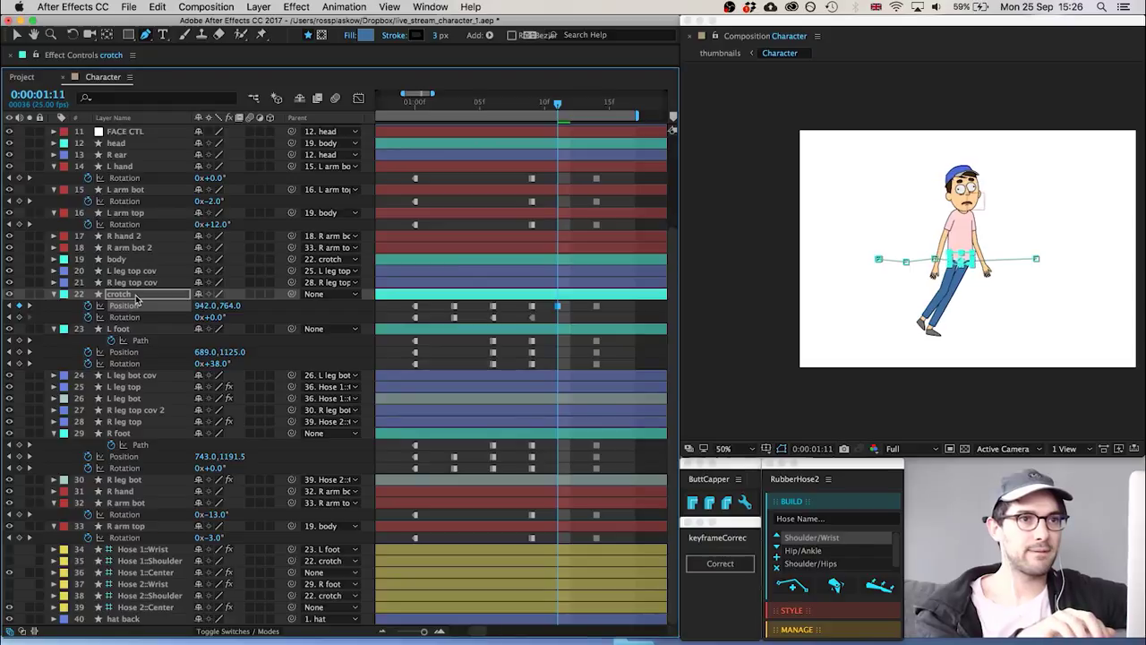
{"action": "key", "text": "Right"}
{"action": "key", "text": "Right"}
{"action": "key", "text": "Right"}
{"action": "key", "text": "Right"}
{"action": "key", "text": "Right"}
{"action": "key", "text": "Right"}
{"action": "key", "text": "Right"}
{"action": "key", "text": "Right"}
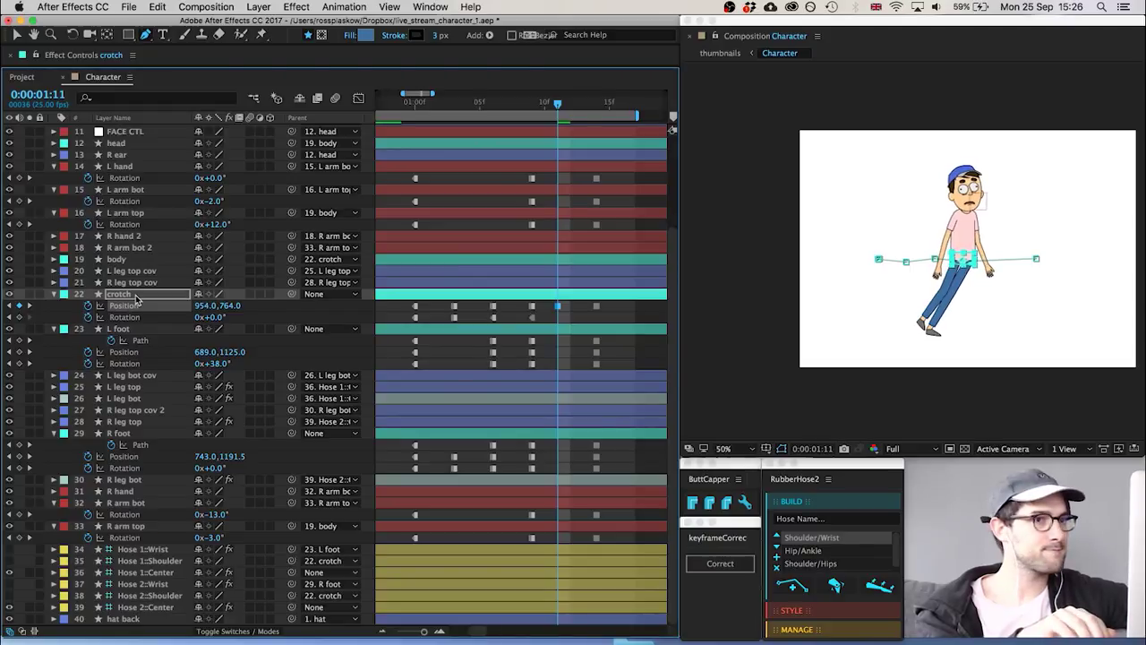
Move the L foot ahead of the body at 0:00:01:11, to Position 1089, 1165
{"action": "left_click", "coordinate": [121, 329]}
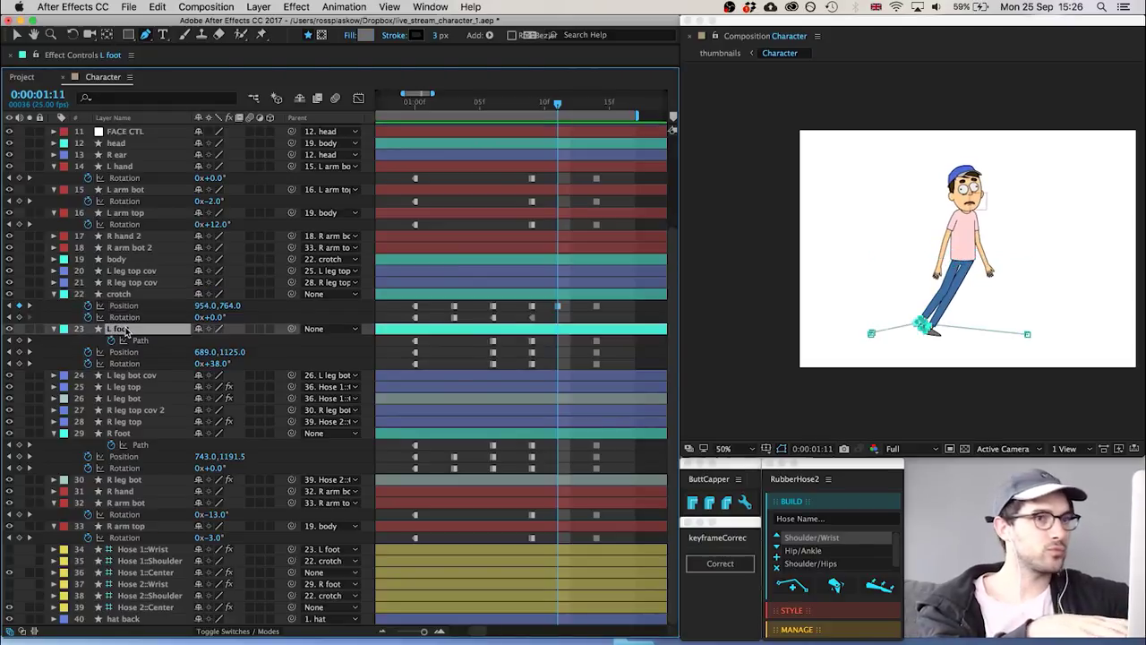
{"action": "key", "text": "shift+Right"}
{"action": "key", "text": "shift+Right"}
{"action": "key", "text": "shift+Right"}
{"action": "key", "text": "shift+Right"}
{"action": "key", "text": "shift+Right"}
{"action": "key", "text": "shift+Right"}
{"action": "key", "text": "shift+Right"}
{"action": "key", "text": "shift+Right"}
{"action": "key", "text": "shift+Right"}
{"action": "key", "text": "shift+Right"}
{"action": "key", "text": "shift+Right"}
{"action": "key", "text": "shift+Right"}
{"action": "key", "text": "shift+Right"}
{"action": "key", "text": "shift+Right"}
{"action": "key", "text": "shift+Right"}
{"action": "key", "text": "shift+Right"}
{"action": "key", "text": "shift+Right"}
{"action": "key", "text": "shift+Right"}
{"action": "key", "text": "shift+Right"}
{"action": "key", "text": "shift+Right"}
{"action": "key", "text": "shift+Right"}
{"action": "key", "text": "shift+Right"}
{"action": "key", "text": "shift+Right"}
{"action": "key", "text": "shift+Right"}
{"action": "key", "text": "shift+Right"}
{"action": "key", "text": "shift+Right"}
{"action": "key", "text": "shift+Right"}
{"action": "key", "text": "shift+Right"}
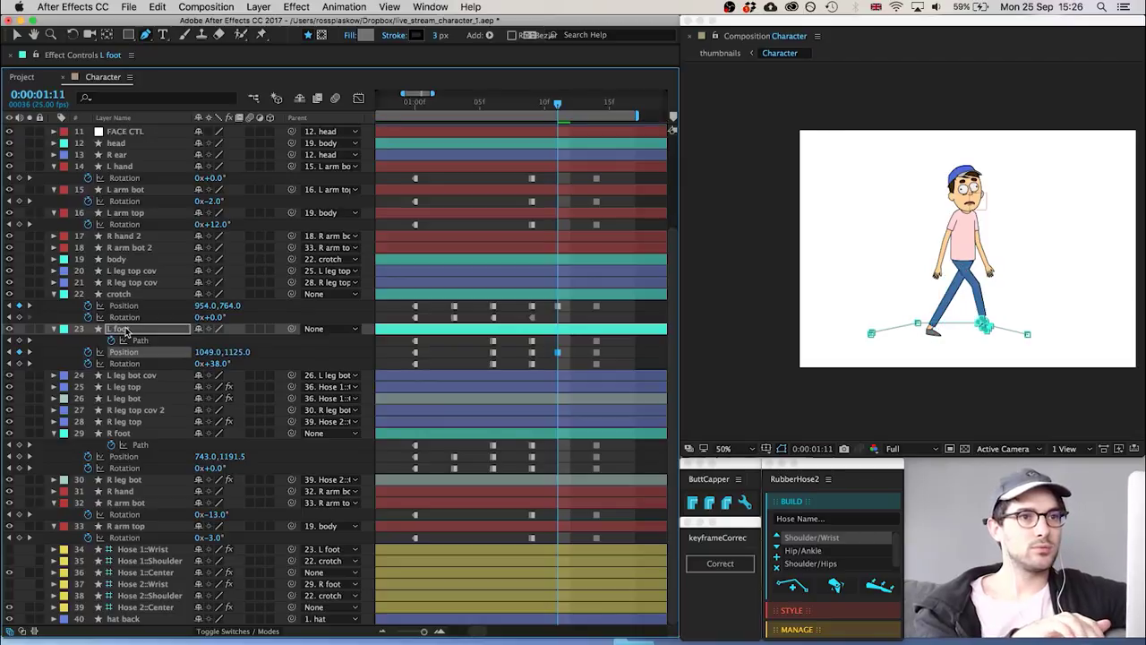
{"action": "key", "text": "shift+Down"}
{"action": "key", "text": "shift+Down"}
{"action": "key", "text": "shift+Down"}
{"action": "key", "text": "shift+Down"}
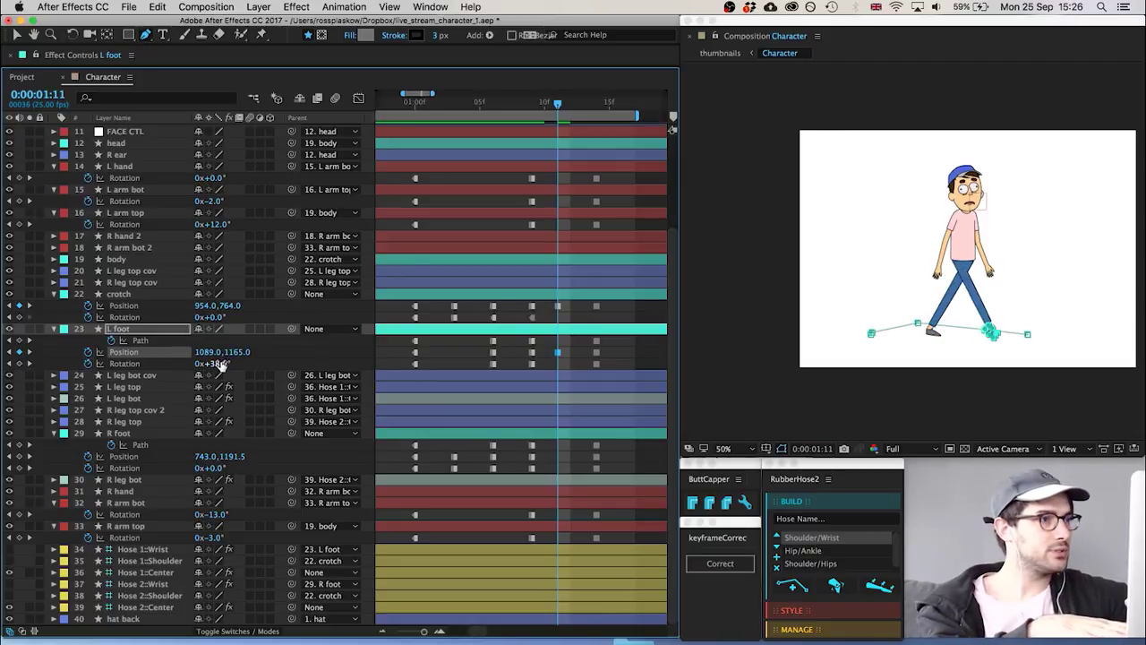
Set the L foot's Rotation to -19° at 0:00:01:11 and lower it onto the ground at Position 1097, 1209
{"action": "left_click_drag", "start_coordinate": [221, 364], "coordinate": [179, 358]}
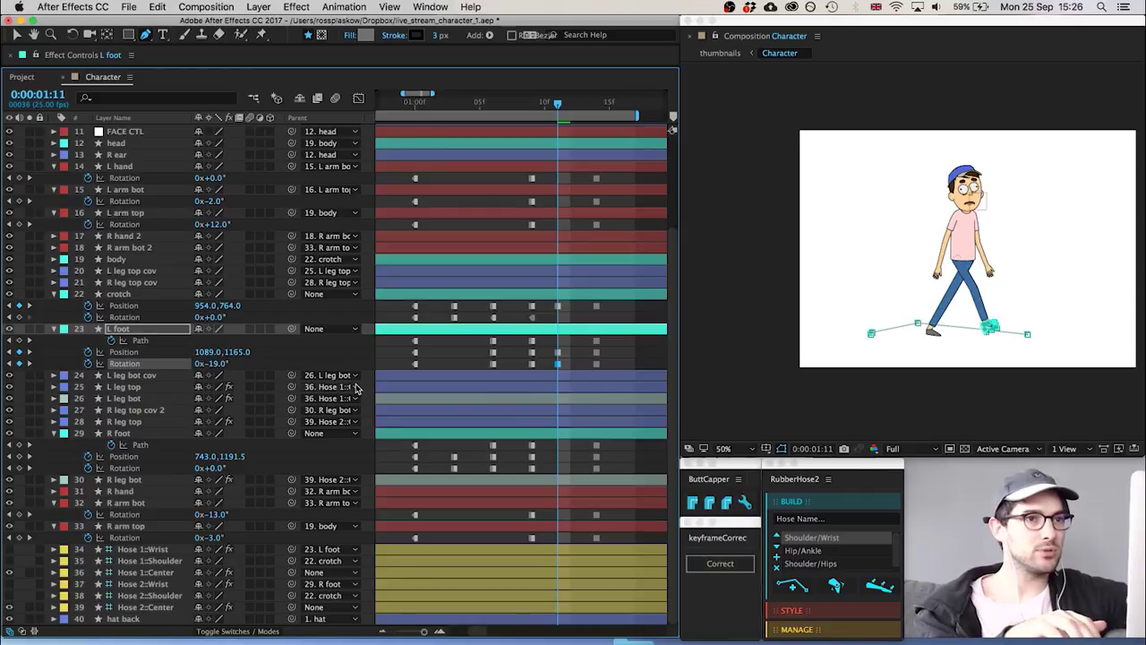
{"action": "key", "text": "shift+Down"}
{"action": "key", "text": "shift+Down"}
{"action": "key", "text": "Down"}
{"action": "key", "text": "Down"}
{"action": "key", "text": "Right"}
{"action": "key", "text": "Right"}
{"action": "key", "text": "Right"}
{"action": "key", "text": "Right"}
{"action": "left_click", "coordinate": [512, 356]}
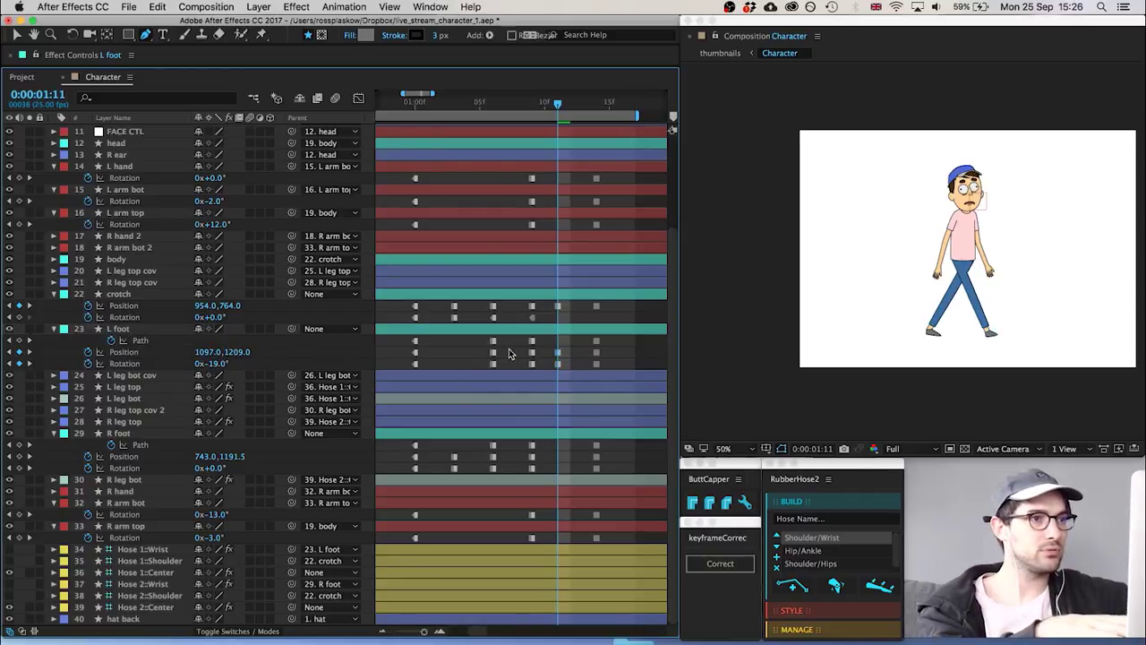
Copy the L foot's Path keyframe from 0:00:01:00 to 0:00:01:11
{"action": "scroll", "coordinate": [916, 359], "scroll_direction": "up", "scroll_amount": 2}
{"action": "scroll", "coordinate": [917, 359], "scroll_direction": "down", "scroll_amount": 1}
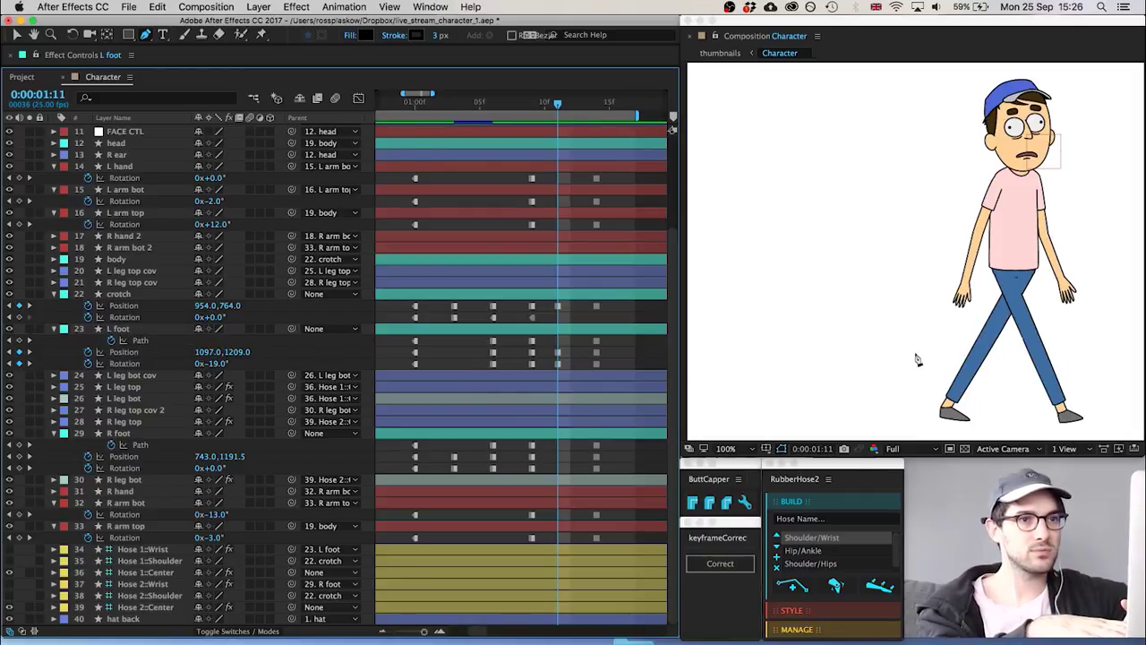
{"action": "key", "text": "space"}
{"action": "left_click_drag", "start_coordinate": [913, 353], "coordinate": [747, 277]}
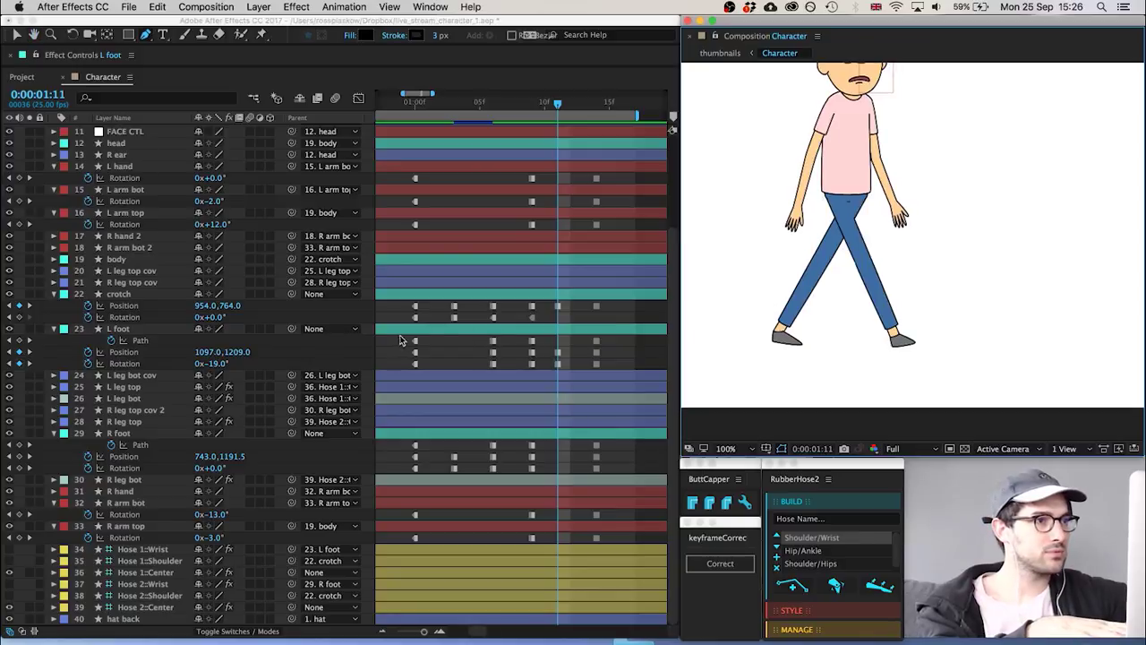
{"action": "left_click", "coordinate": [414, 342]}
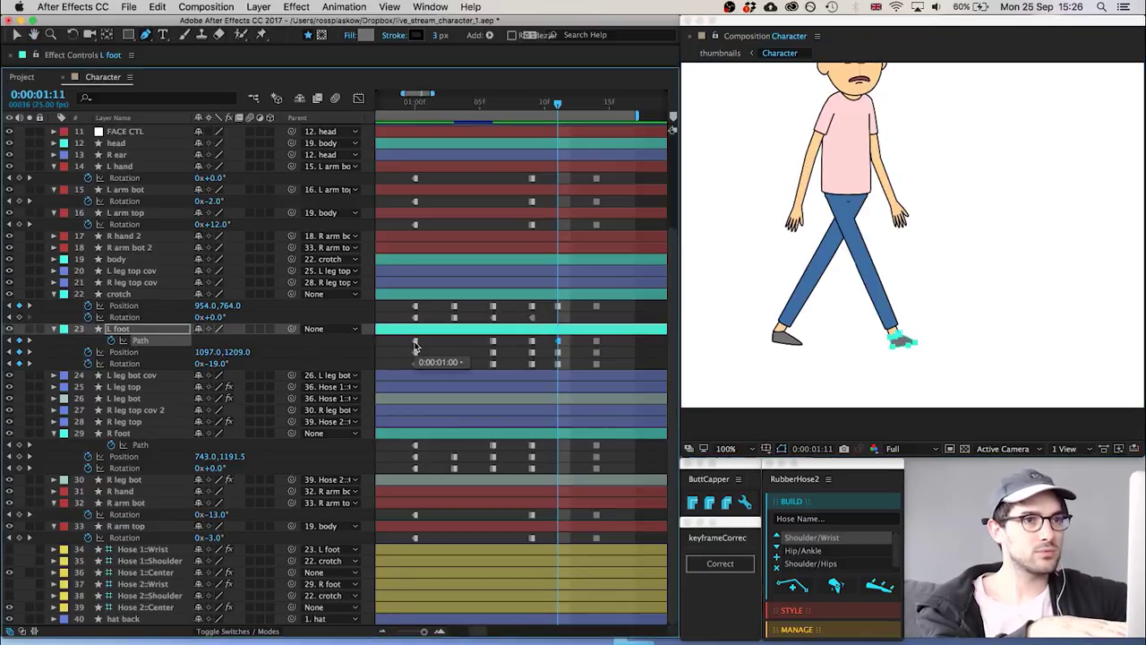
{"action": "left_click", "coordinate": [514, 347]}
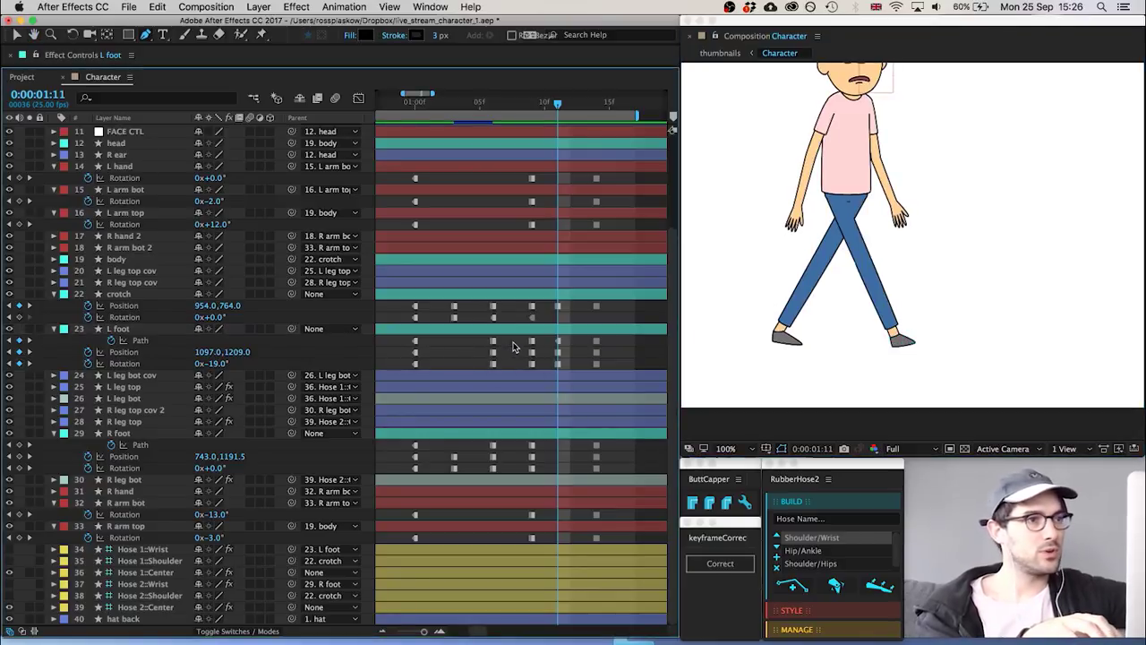
Step through the frames between 0:00:01:07 and 0:00:01:11 to compare the L foot's shape from pose to pose
{"action": "key", "text": "Page_Up"}
{"action": "key", "text": "Page_Up"}
{"action": "key", "text": "Page_Up"}
{"action": "key", "text": "Page_Up"}
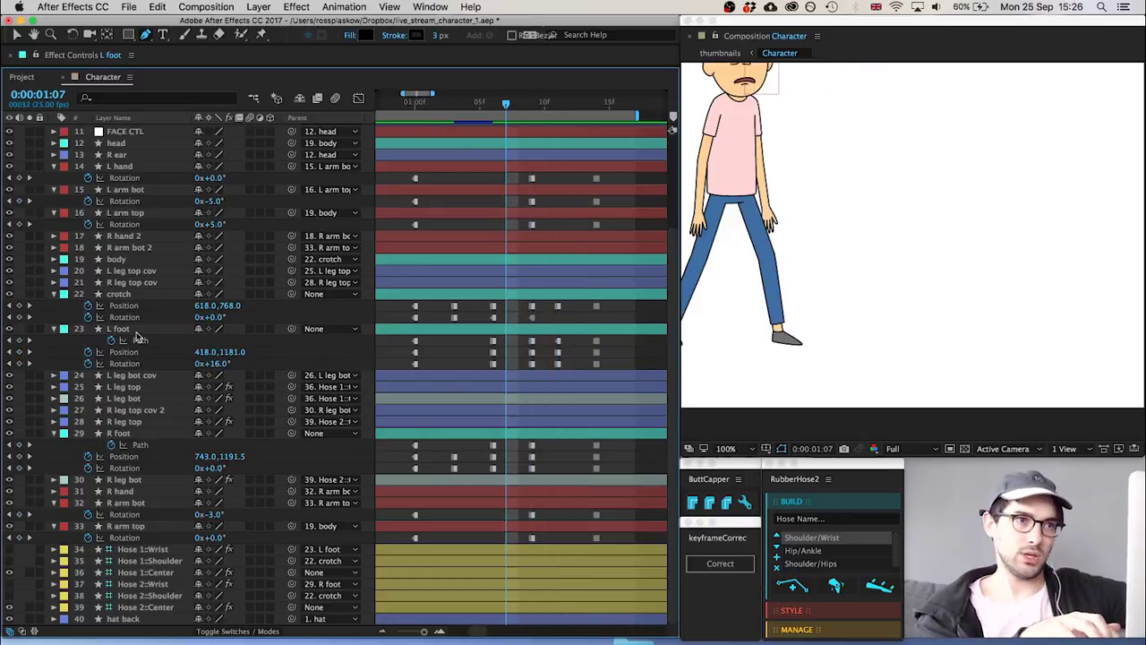
{"action": "key", "text": "Page_Down"}
{"action": "key", "text": "Page_Down"}
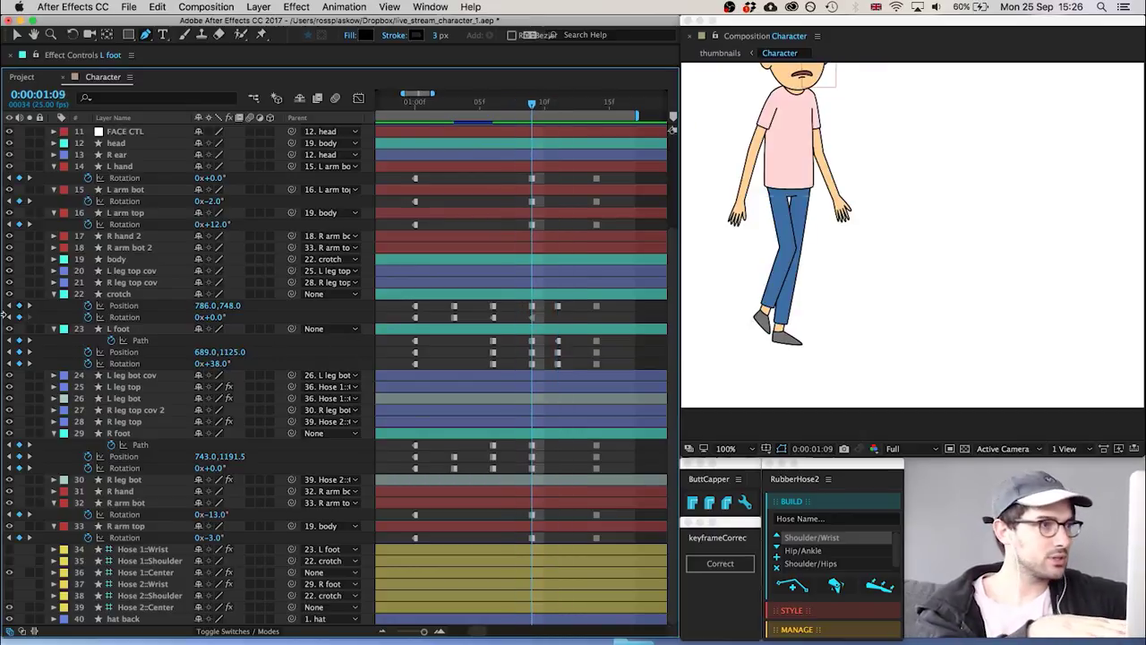
{"action": "left_click", "coordinate": [117, 328]}
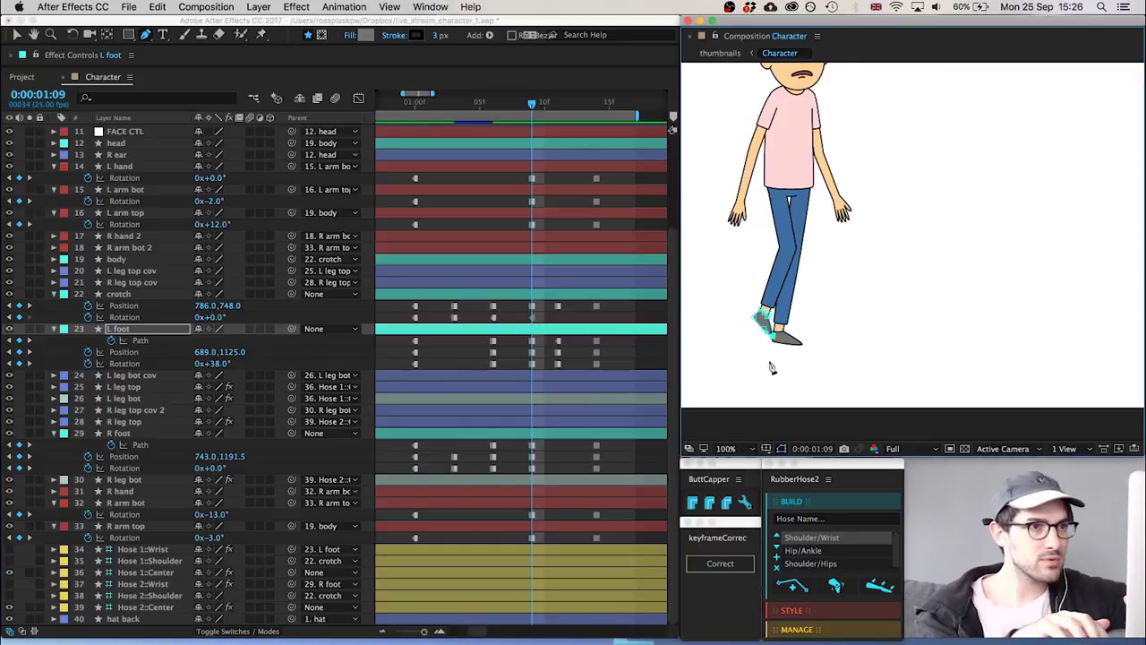
{"action": "key", "text": "Page_Down"}
{"action": "key", "text": "Page_Down"}
{"action": "key", "text": "Page_Down"}
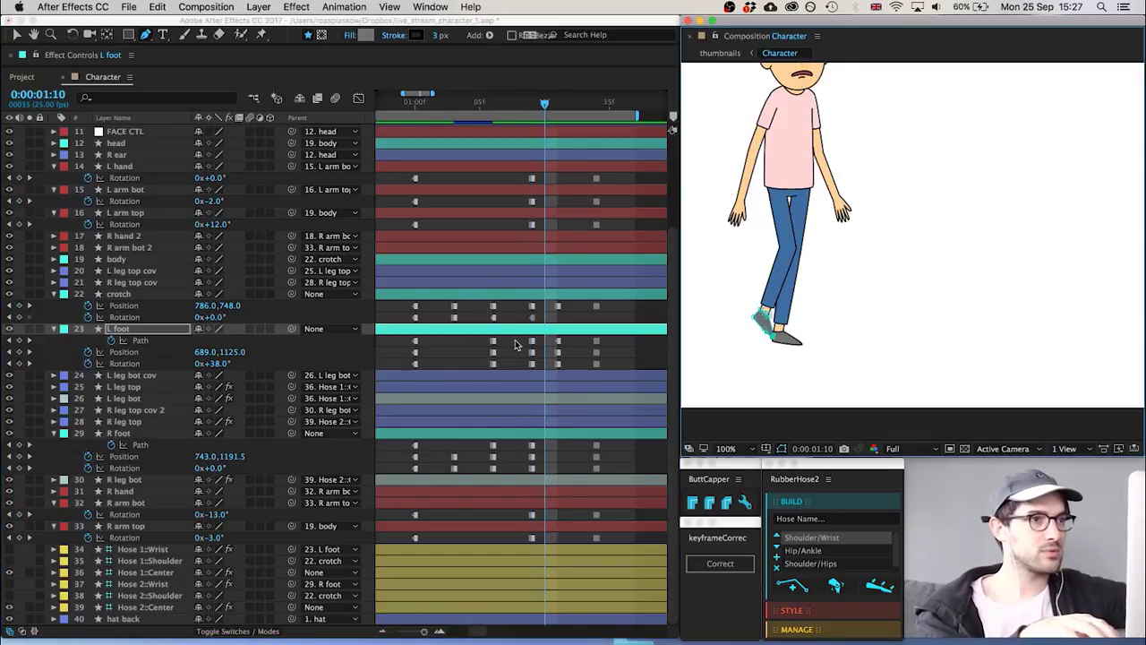
{"action": "key", "text": "Page_Up"}
Delete the L foot's Path keyframe at 0:00:01:11
{"action": "left_click", "coordinate": [557, 343]}
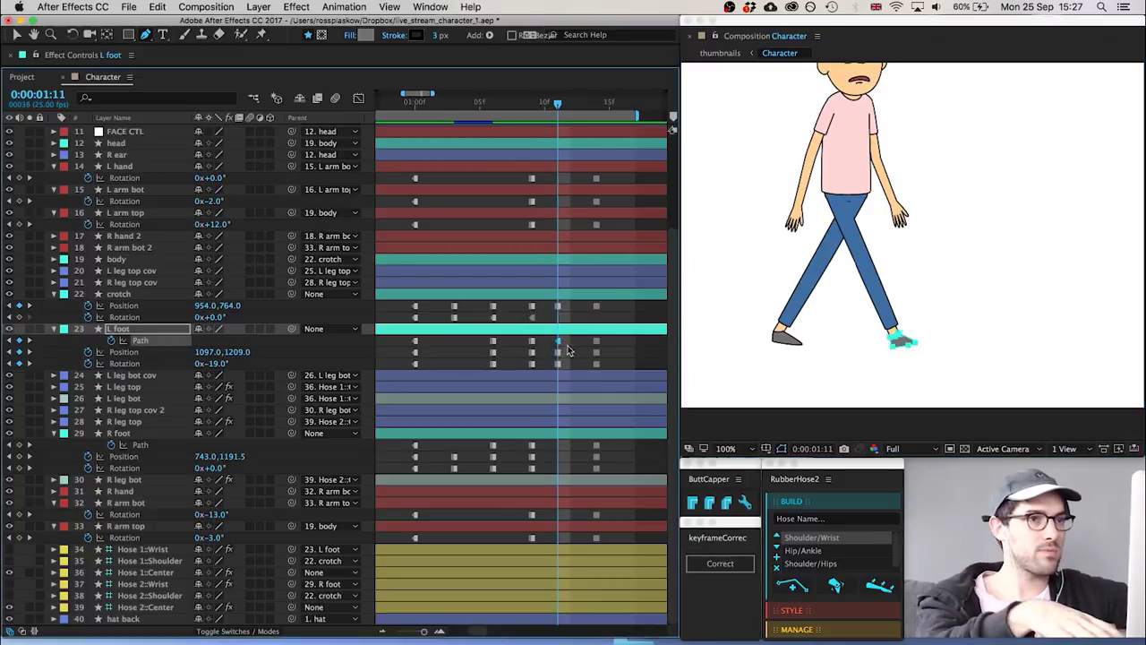
{"action": "key", "text": "Delete"}
{"action": "left_click", "coordinate": [571, 347]}
{"action": "key", "text": "Page_Up"}
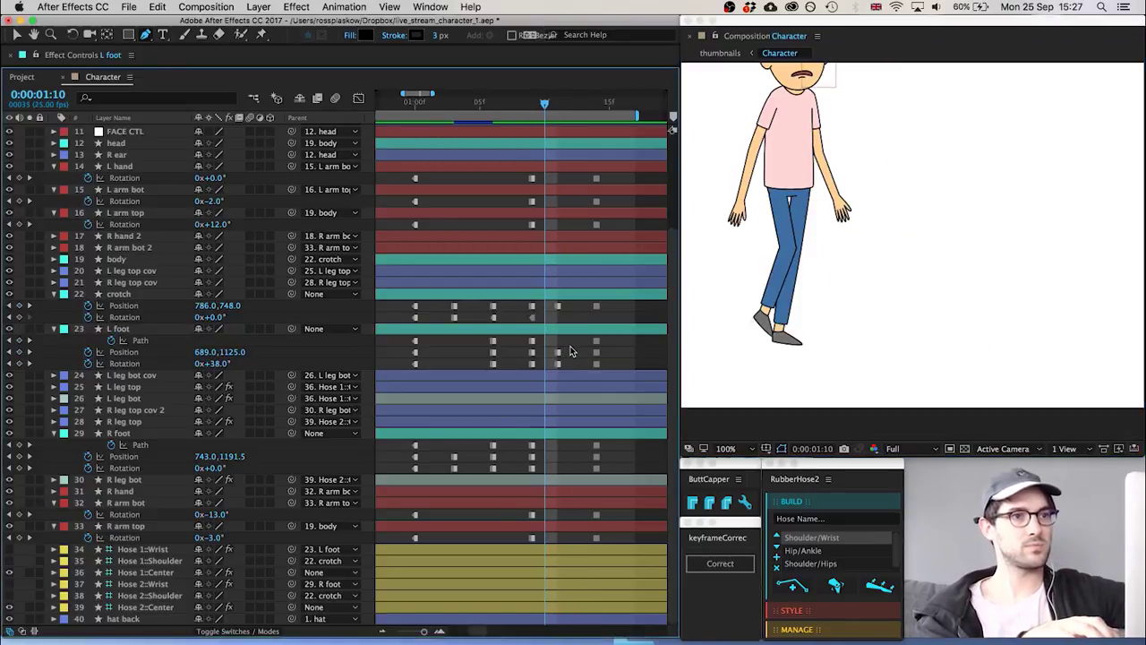
Draw a straight horizontal ground line at foot level across the full width of the composition with the Pen tool
{"action": "key", "text": "Page_Down"}
{"action": "key", "text": "comma"}
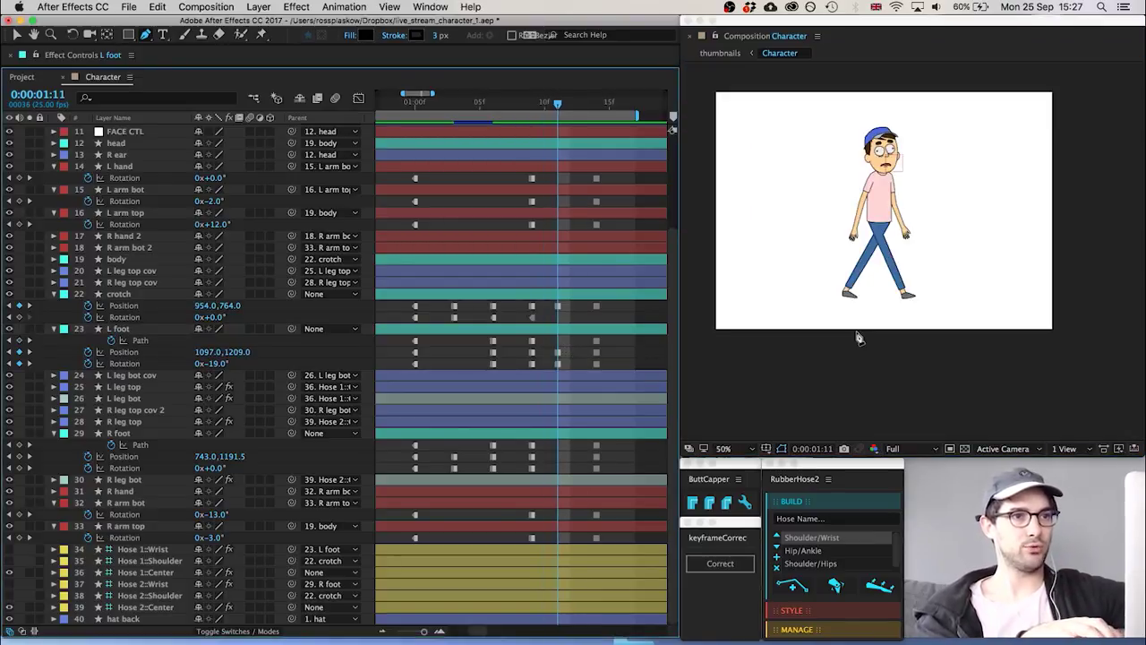
{"action": "left_click", "coordinate": [1067, 297]}
{"action": "left_click", "coordinate": [691, 298]}
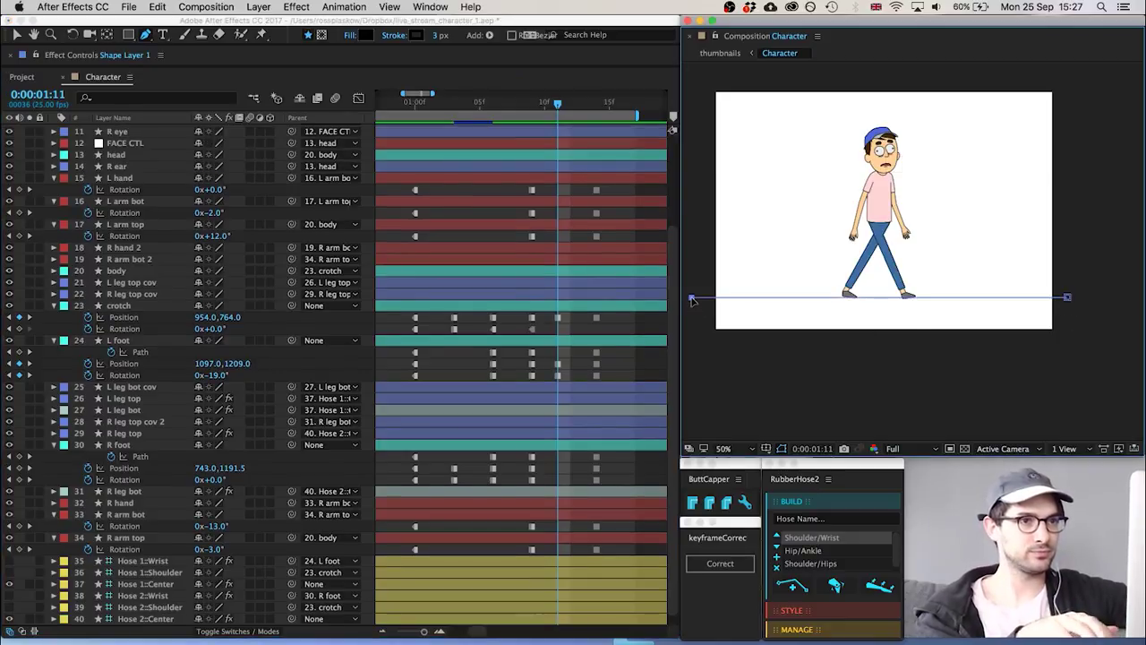
{"action": "left_click", "coordinate": [544, 328]}
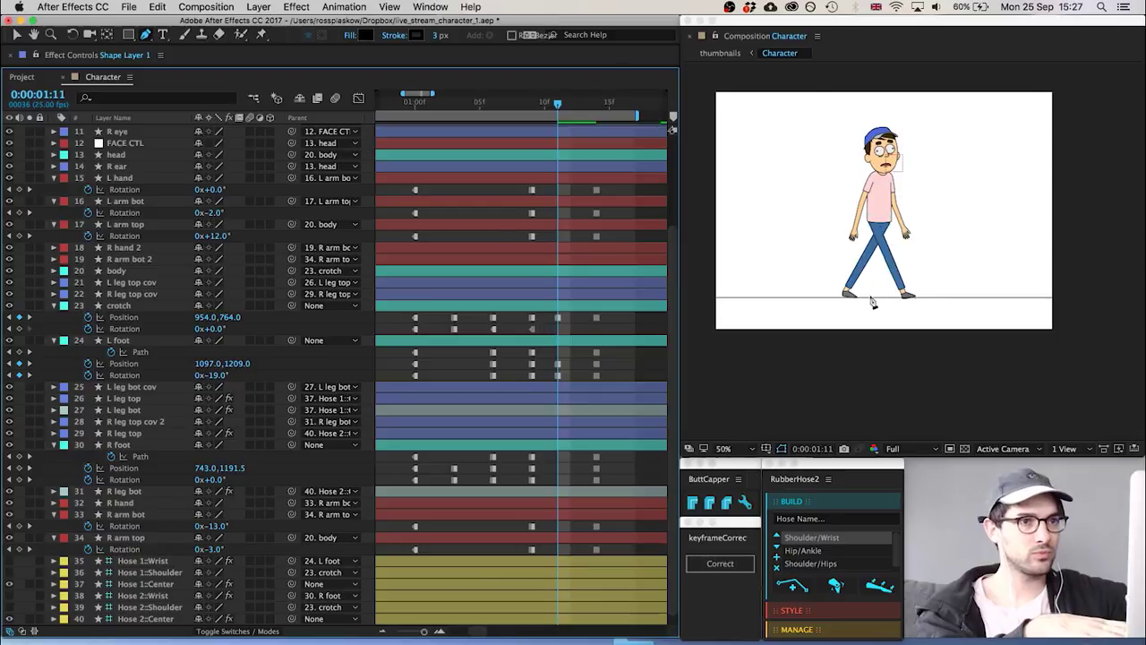
Step back and forth through the frames from 0:00:01:00 to 0:00:01:12 to check the feet against the ground line
{"action": "key", "text": "period"}
{"action": "key", "text": "period"}
{"action": "key", "text": "comma"}
{"action": "key", "text": "Page_Up"}
{"action": "key", "text": "Page_Up"}
{"action": "key", "text": "Page_Up"}
{"action": "key", "text": "Page_Up"}
{"action": "key", "text": "Page_Up"}
{"action": "key", "text": "Page_Up"}
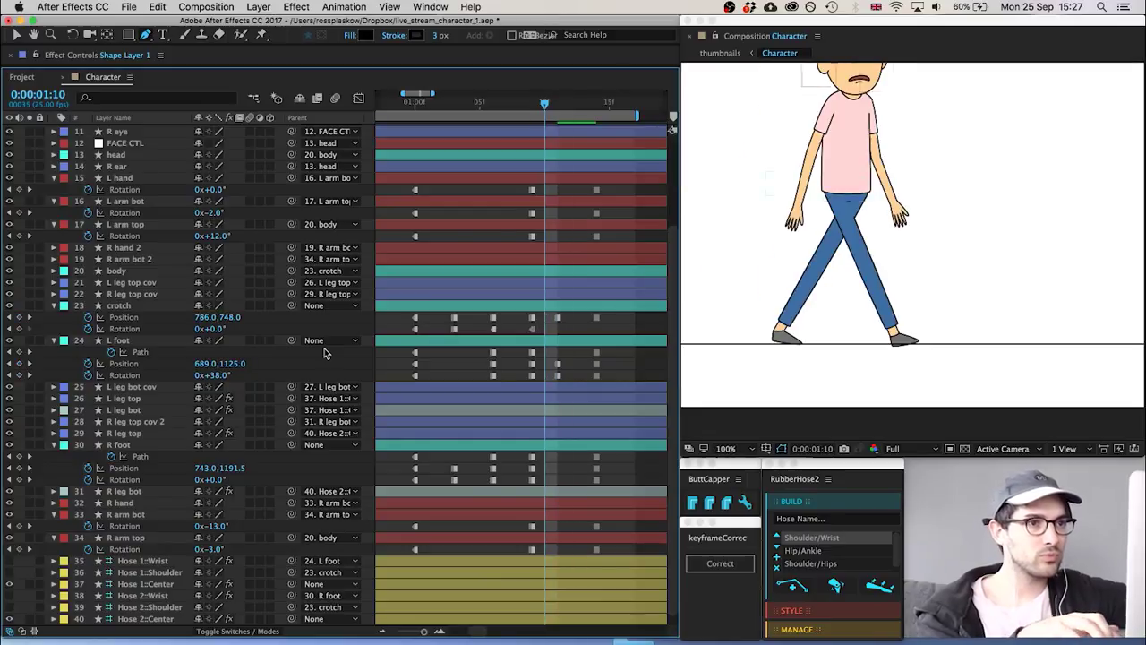
{"action": "key", "text": "Page_Up"}
{"action": "key", "text": "Page_Up"}
{"action": "key", "text": "Page_Up"}
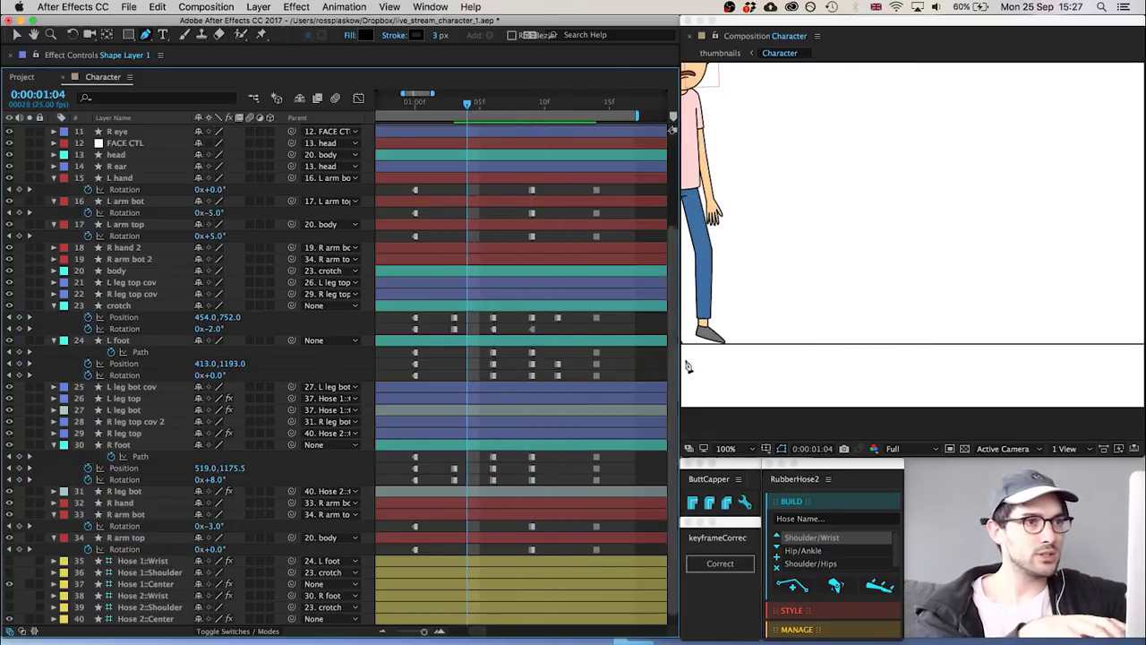
{"action": "key", "text": "Page_Up"}
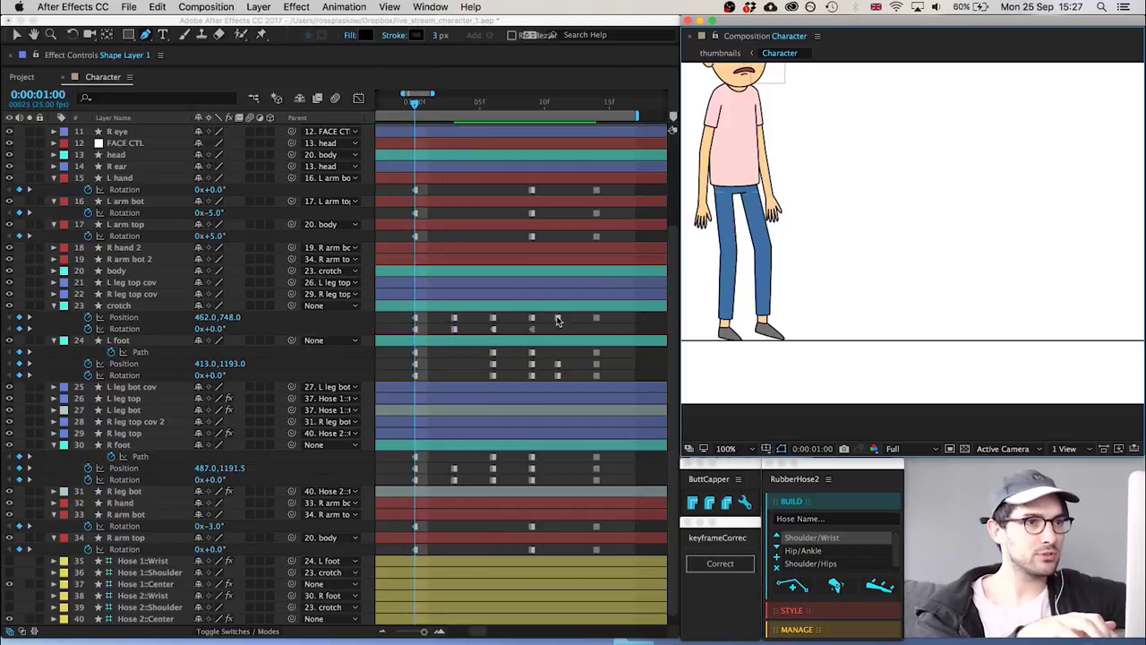
{"action": "scroll", "coordinate": [557, 317], "scroll_direction": "left", "scroll_amount": 5}
{"action": "key", "text": "Page_Down"}
{"action": "key", "text": "Page_Down"}
{"action": "key", "text": "Page_Down"}
{"action": "key", "text": "Page_Down"}
{"action": "key", "text": "Page_Down"}
{"action": "key", "text": "Page_Down"}
{"action": "key", "text": "Page_Down"}
{"action": "key", "text": "Page_Down"}
{"action": "key", "text": "Page_Down"}
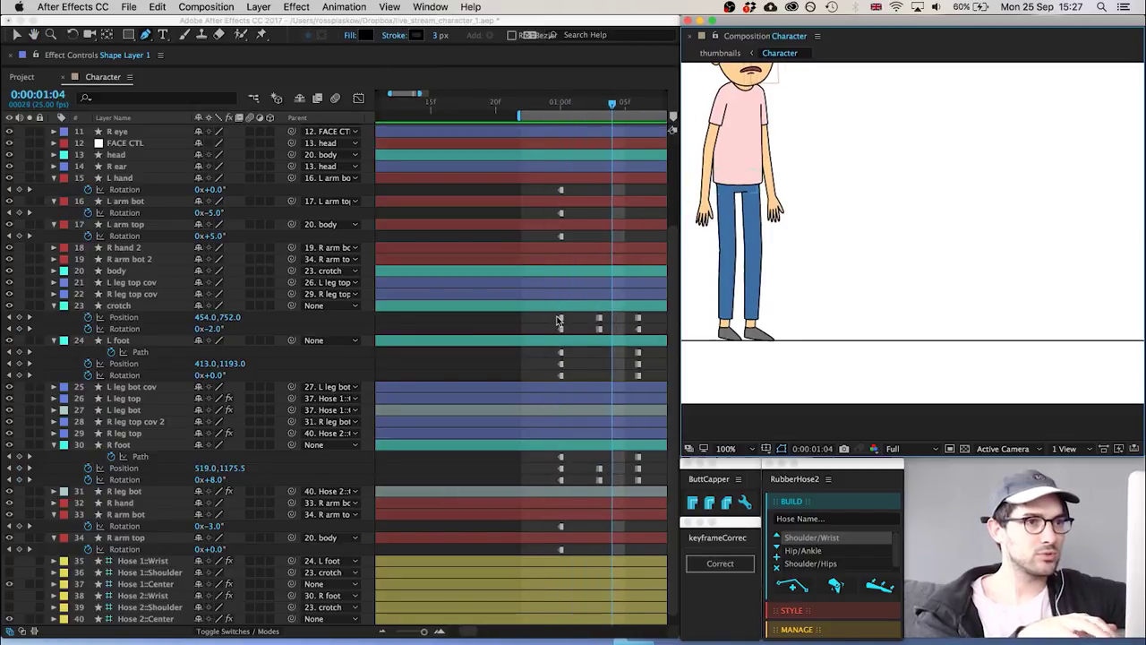
{"action": "key", "text": "Page_Down"}
{"action": "key", "text": "Page_Down"}
{"action": "key", "text": "Page_Down"}
{"action": "key", "text": "Page_Down"}
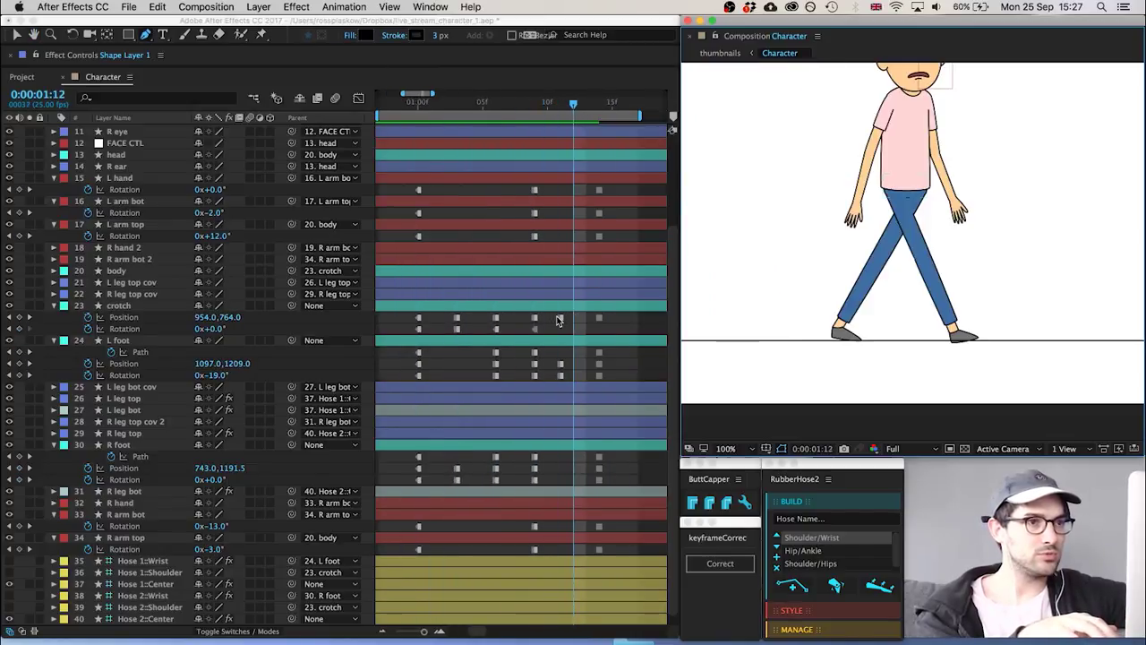
{"action": "key", "text": "Page_Up"}
{"action": "key", "text": "Page_Up"}
{"action": "key", "text": "Page_Up"}
{"action": "key", "text": "Page_Down"}
{"action": "key", "text": "Page_Down"}
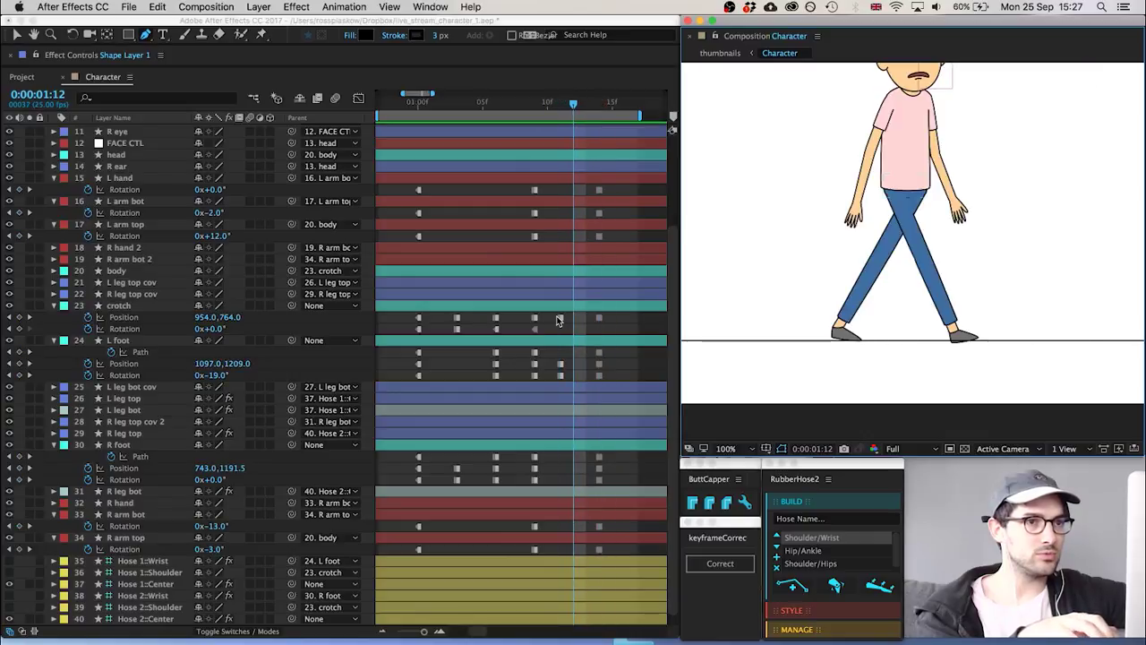
{"action": "key", "text": "Page_Up"}
{"action": "key", "text": "Page_Up"}
{"action": "key", "text": "Page_Up"}
{"action": "key", "text": "Page_Down"}
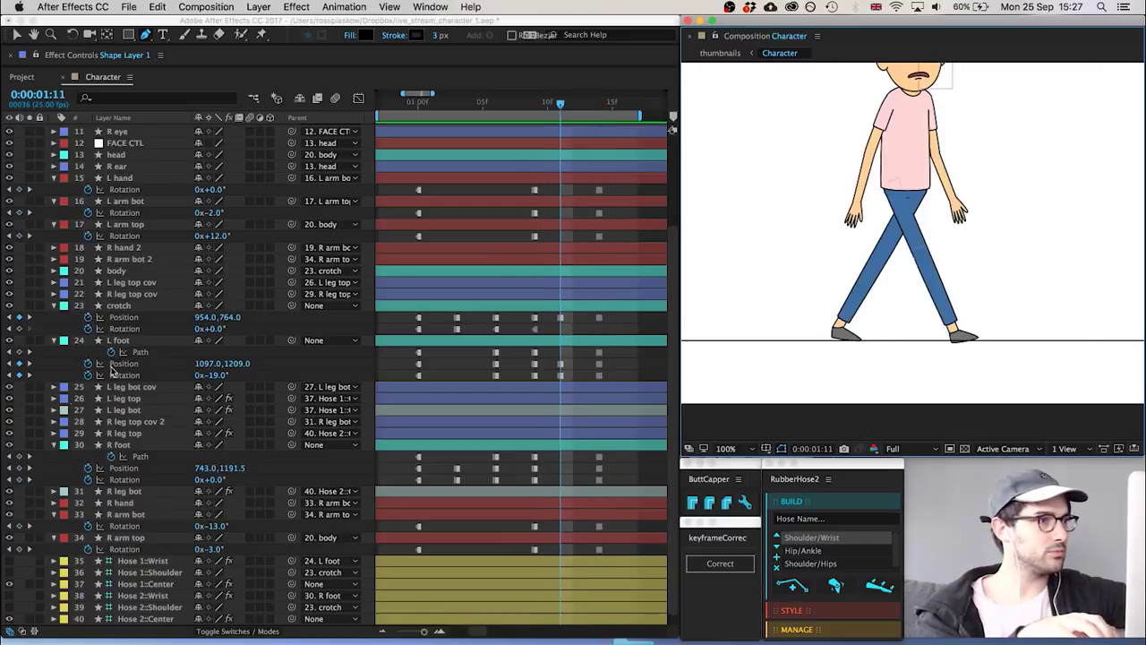
Raise the L foot at 0:00:01:11 to sit on the ground line, at Position 1097, 1195
{"action": "left_click", "coordinate": [144, 344]}
{"action": "key", "text": "Up"}
{"action": "key", "text": "Up"}
{"action": "key", "text": "Up"}
{"action": "key", "text": "Up"}
{"action": "key", "text": "Up"}
{"action": "key", "text": "Up"}
{"action": "key", "text": "Up"}
{"action": "key", "text": "Up"}
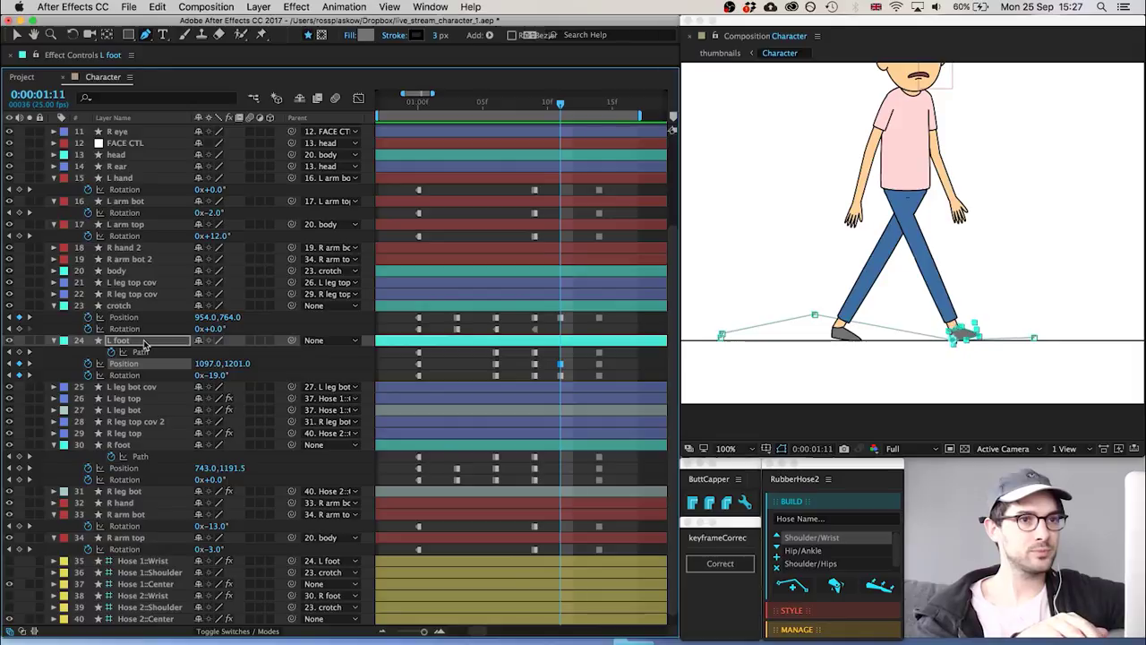
{"action": "key", "text": "Up"}
{"action": "key", "text": "Up"}
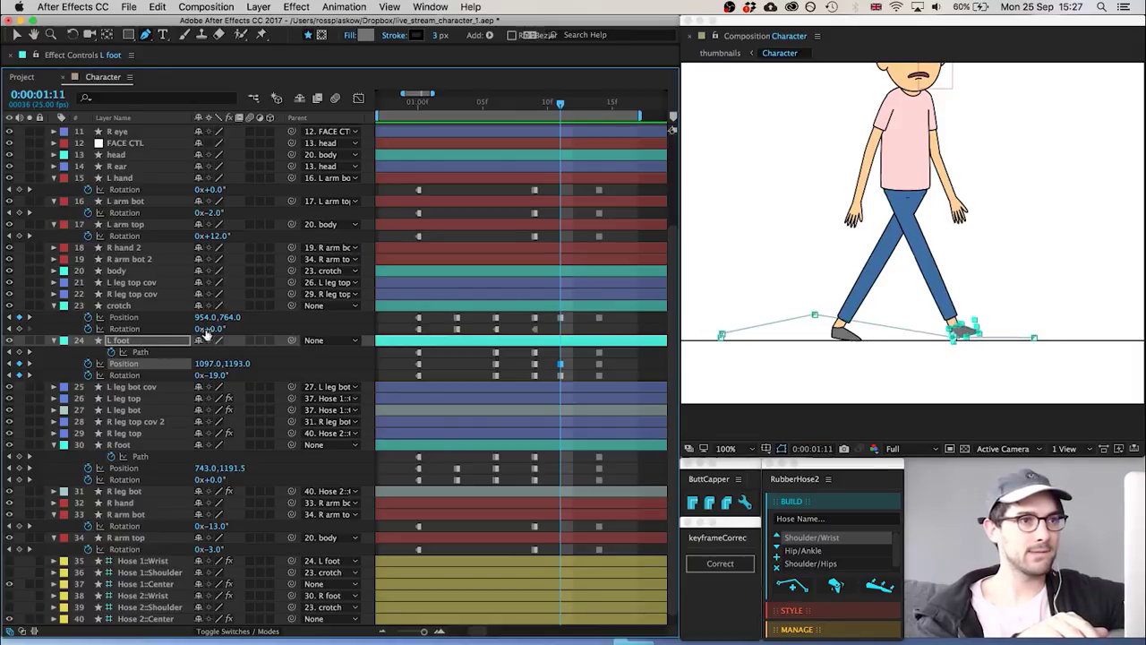
{"action": "left_click", "coordinate": [443, 360]}
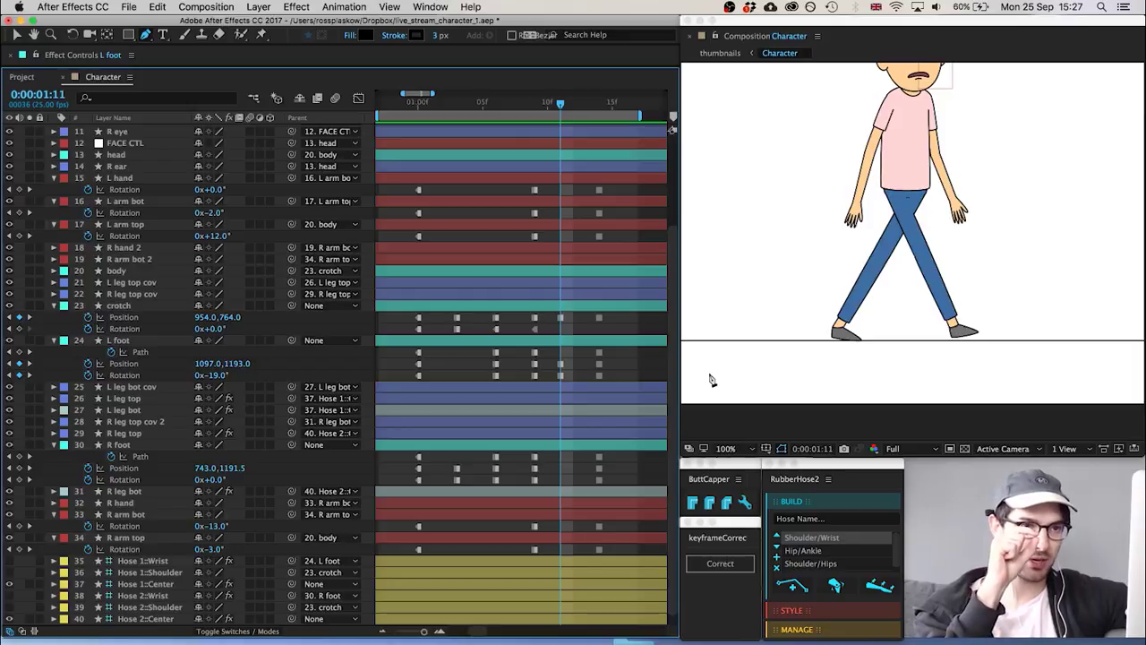
{"action": "left_click", "coordinate": [122, 343]}
{"action": "key", "text": "Down"}
{"action": "key", "text": "Down"}
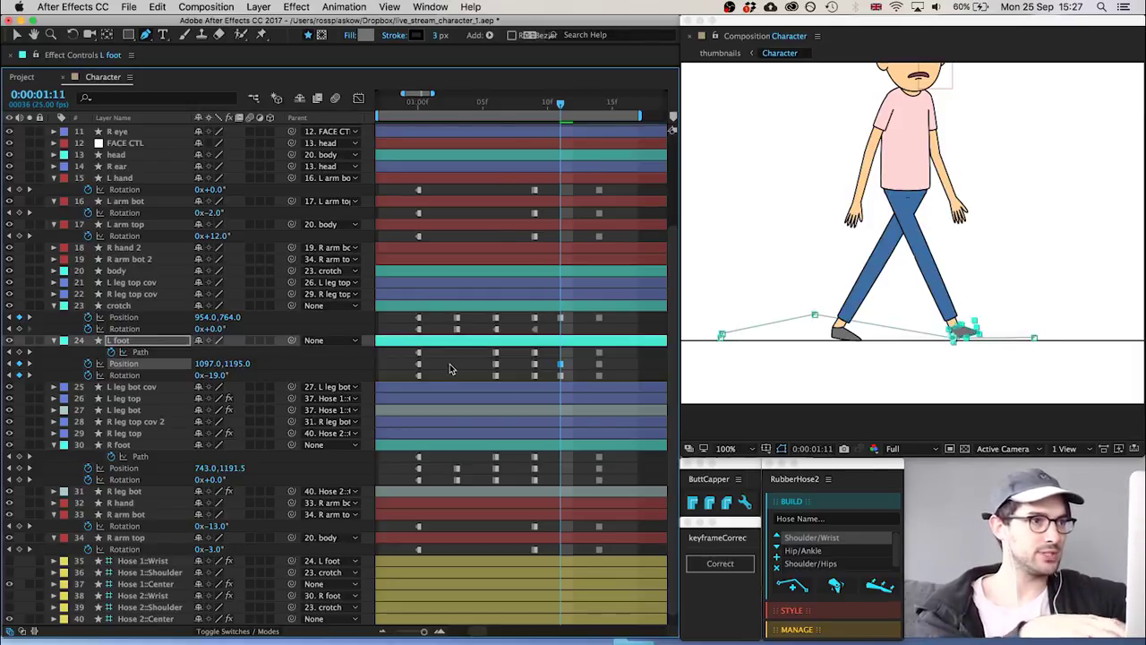
{"action": "left_click", "coordinate": [450, 368]}
Set the L foot's Rotation to -36° at 0:00:01:11 so the toes tilt up
{"action": "key", "text": "space"}
{"action": "left_click_drag", "start_coordinate": [904, 384], "coordinate": [773, 379]}
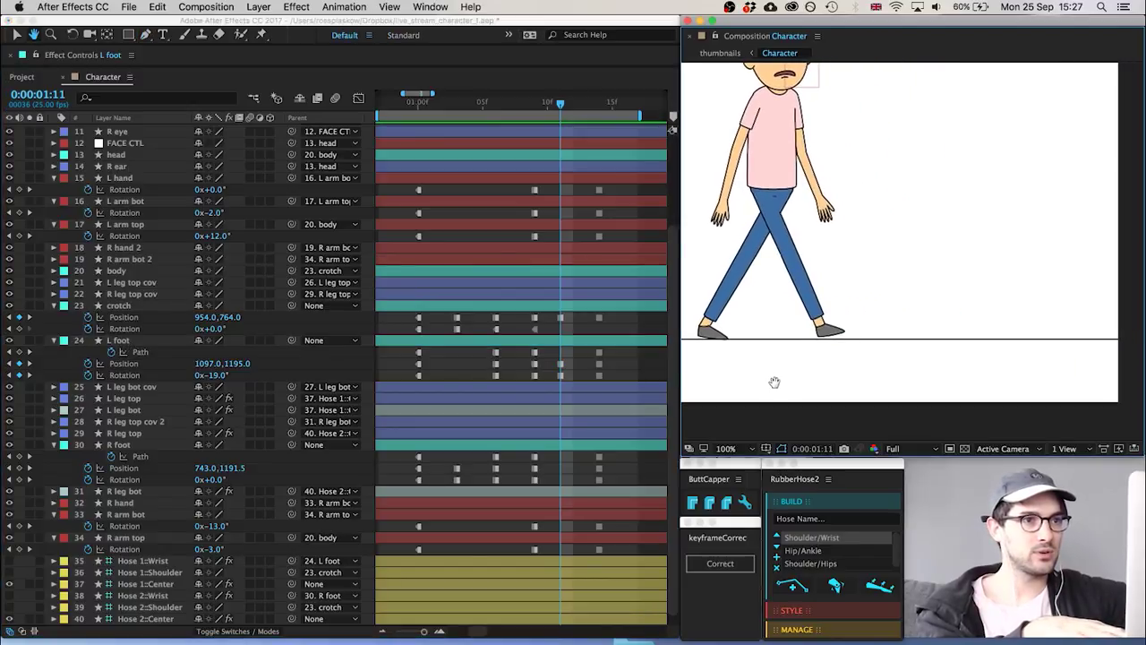
{"action": "left_click", "coordinate": [215, 375]}
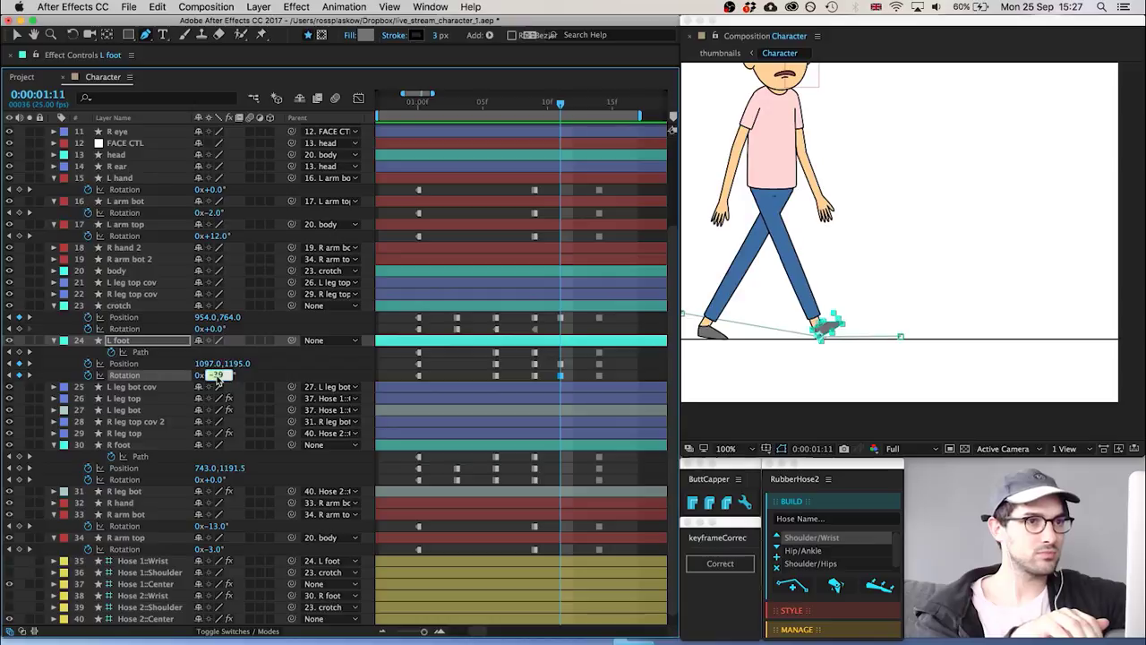
{"action": "type", "text": "-36"}
{"action": "key", "text": "Return"}
{"action": "left_click", "coordinate": [461, 362]}
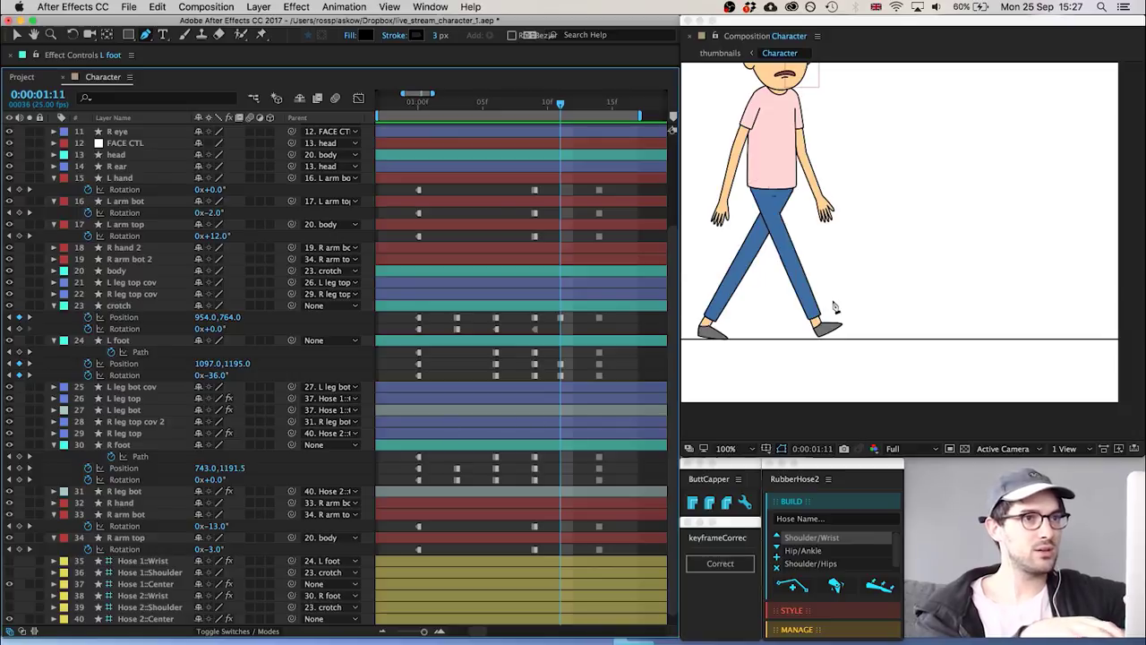
Move the crotch back toward the R foot at 0:00:01:11, to Position 876, 764
{"action": "left_click_drag", "start_coordinate": [833, 304], "coordinate": [897, 370]}
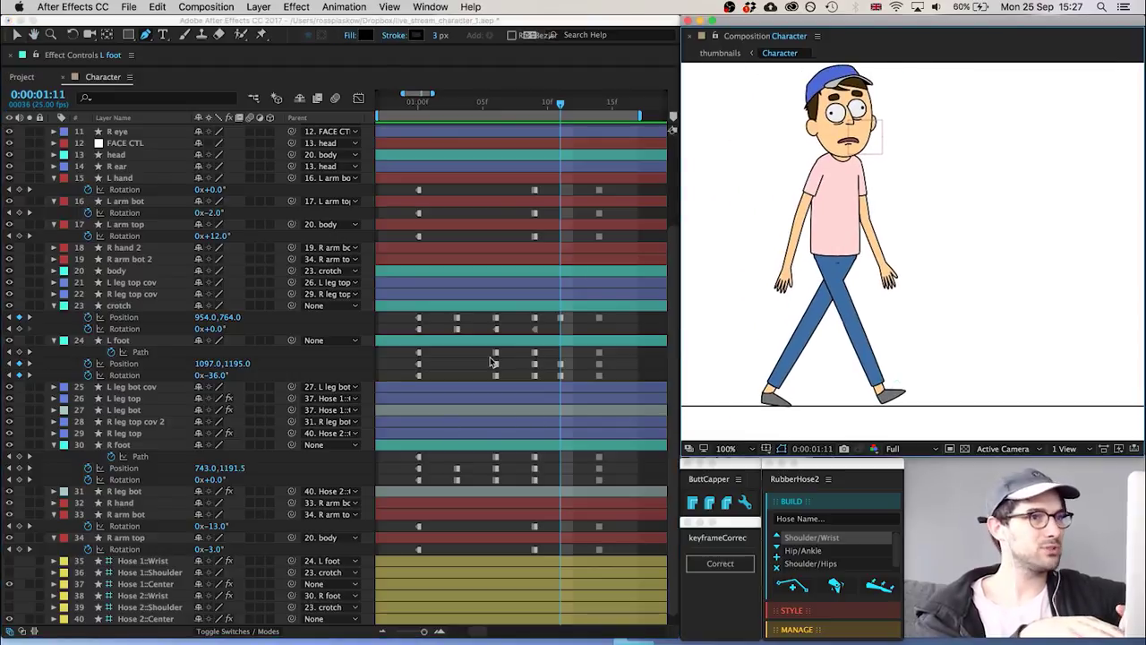
{"action": "left_click", "coordinate": [119, 305]}
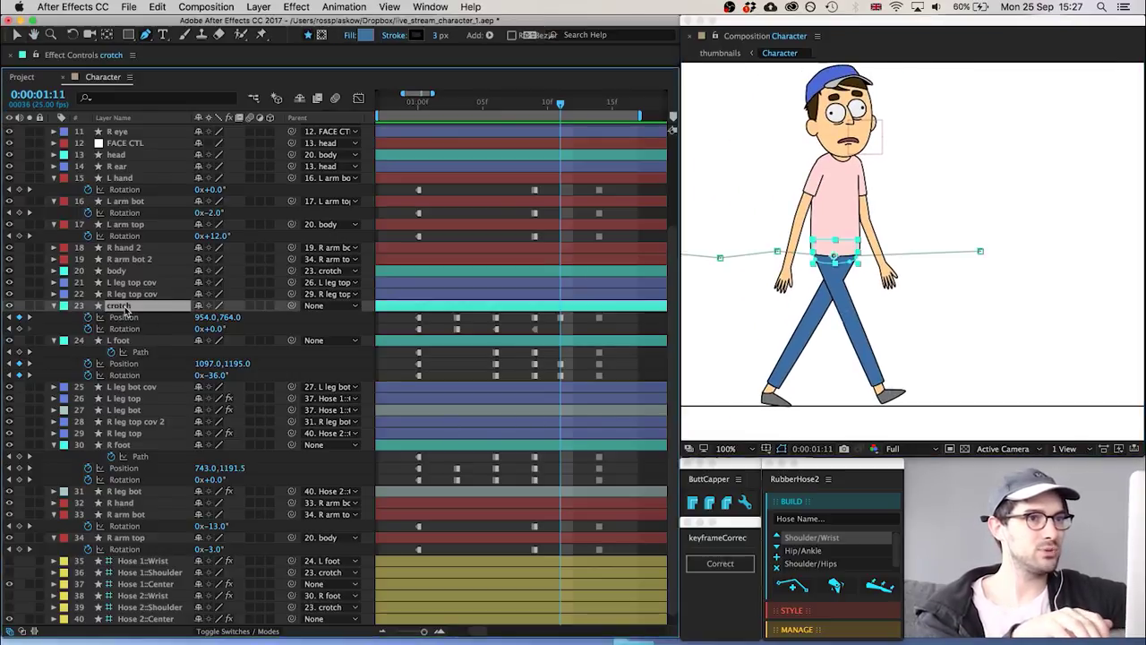
{"action": "key", "text": "shift+Left"}
{"action": "key", "text": "shift+Left"}
{"action": "key", "text": "shift+Left"}
{"action": "key", "text": "shift+Left"}
{"action": "key", "text": "shift+Left"}
{"action": "key", "text": "shift+Left"}
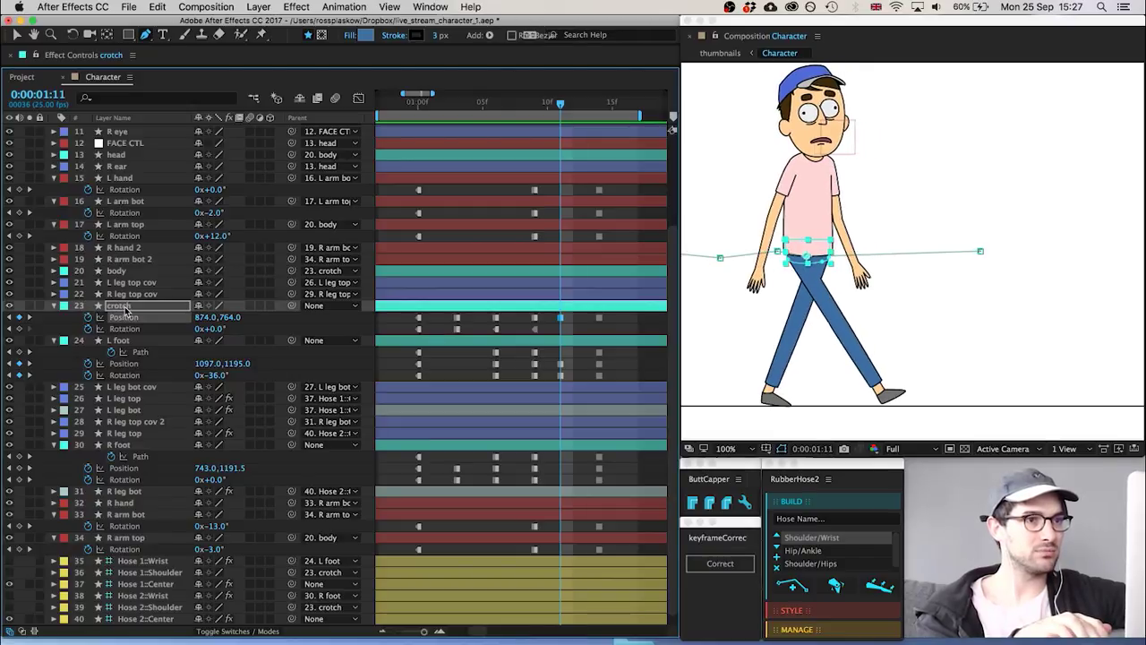
{"action": "key", "text": "shift+Left"}
{"action": "key", "text": "shift+Left"}
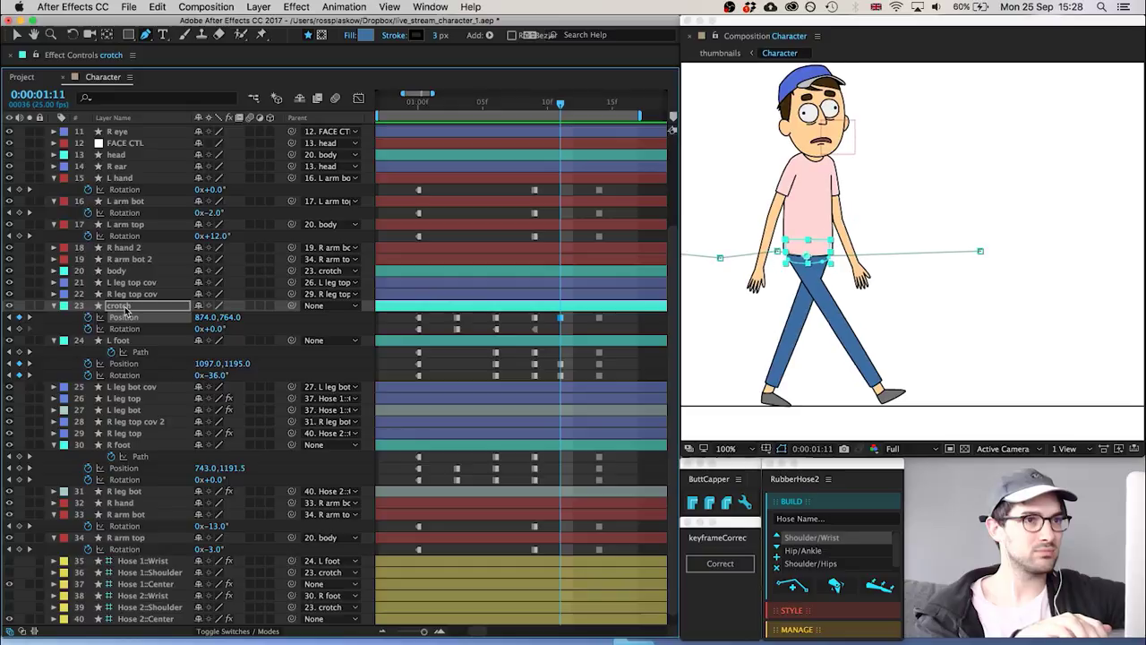
{"action": "key", "text": "shift+Right"}
{"action": "key", "text": "shift+Right"}
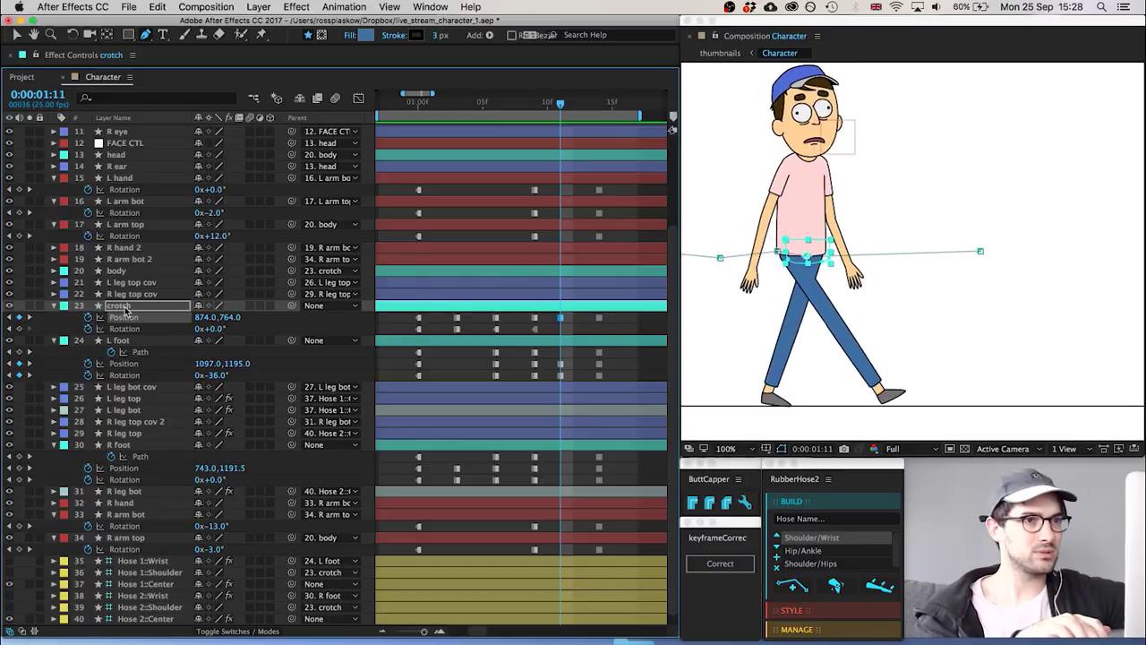
{"action": "key", "text": "shift+Left"}
{"action": "key", "text": "shift+Left"}
{"action": "key", "text": "Right"}
{"action": "key", "text": "Right"}
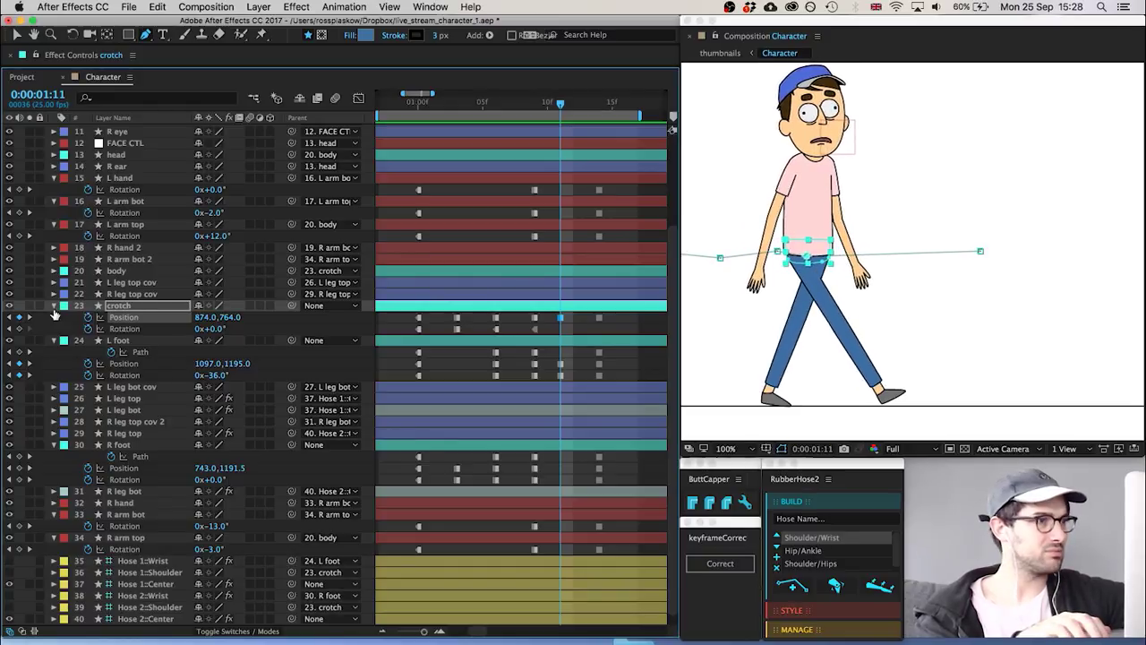
Shorten the stride at 0:00:01:11 by moving the L foot back to Position 957, 1195
{"action": "left_click", "coordinate": [132, 344]}
{"action": "key", "text": "shift+Left"}
{"action": "key", "text": "shift+Left"}
{"action": "key", "text": "shift+Left"}
{"action": "key", "text": "shift+Left"}
{"action": "key", "text": "shift+Left"}
{"action": "key", "text": "shift+Left"}
{"action": "key", "text": "shift+Left"}
{"action": "key", "text": "shift+Left"}
{"action": "key", "text": "shift+Left"}
{"action": "key", "text": "shift+Left"}
{"action": "key", "text": "shift+Left"}
{"action": "key", "text": "shift+Left"}
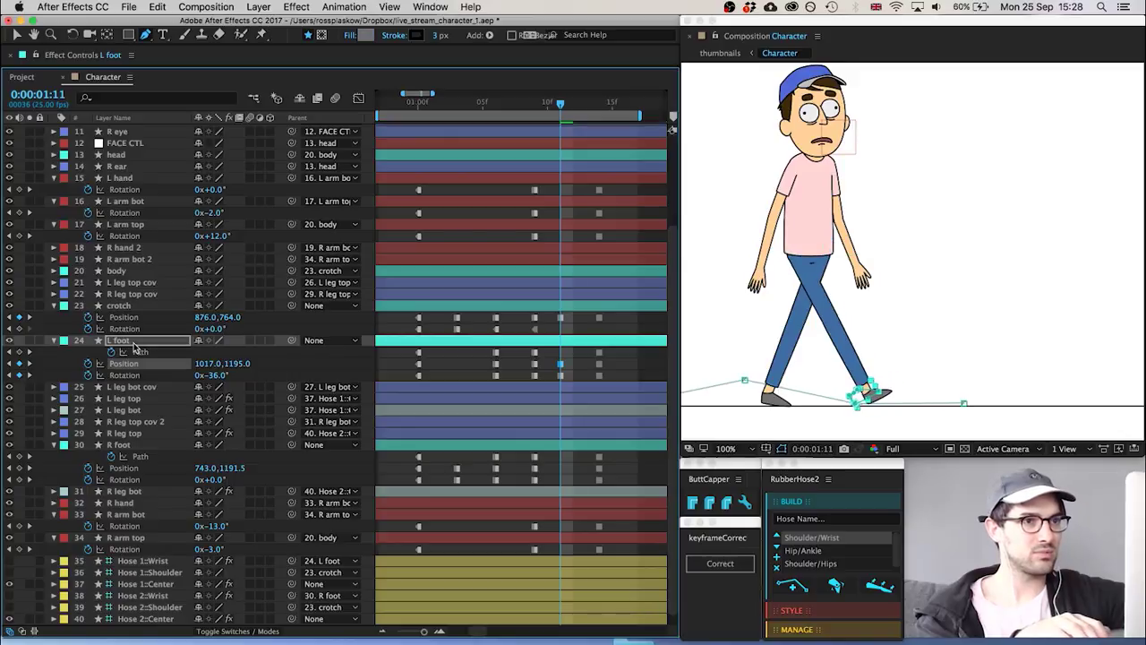
{"action": "key", "text": "shift+Left"}
{"action": "key", "text": "shift+Left"}
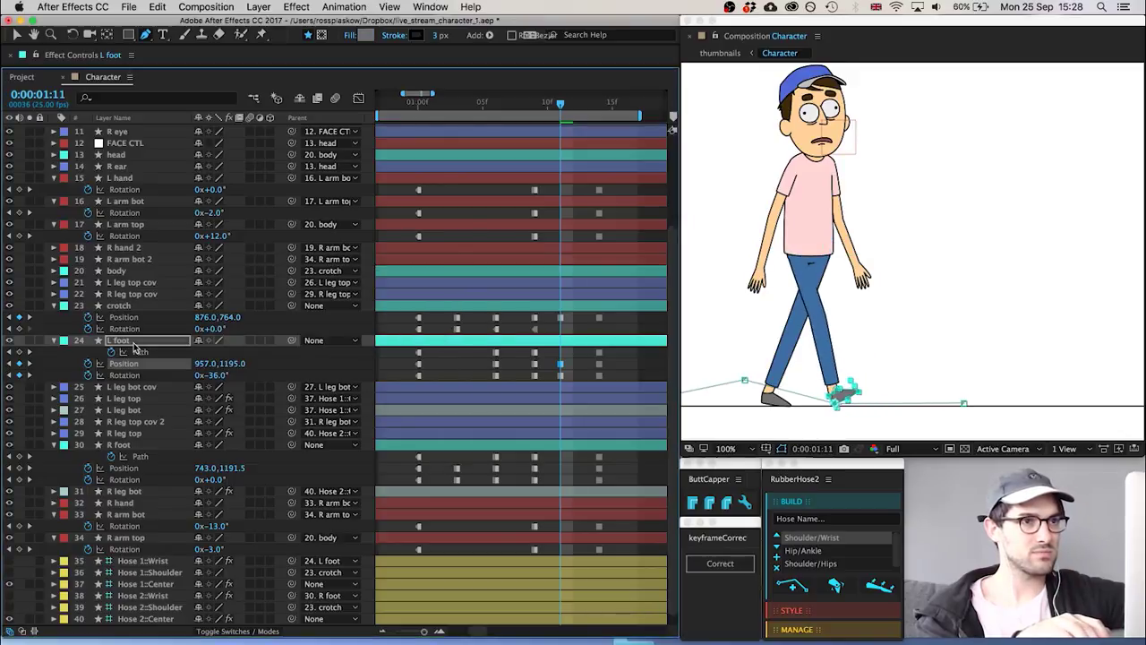
Move the L foot slightly forward at 0:00:01:11, to Position 977, 1195
{"action": "key", "text": "shift+Right"}
{"action": "key", "text": "shift+Right"}
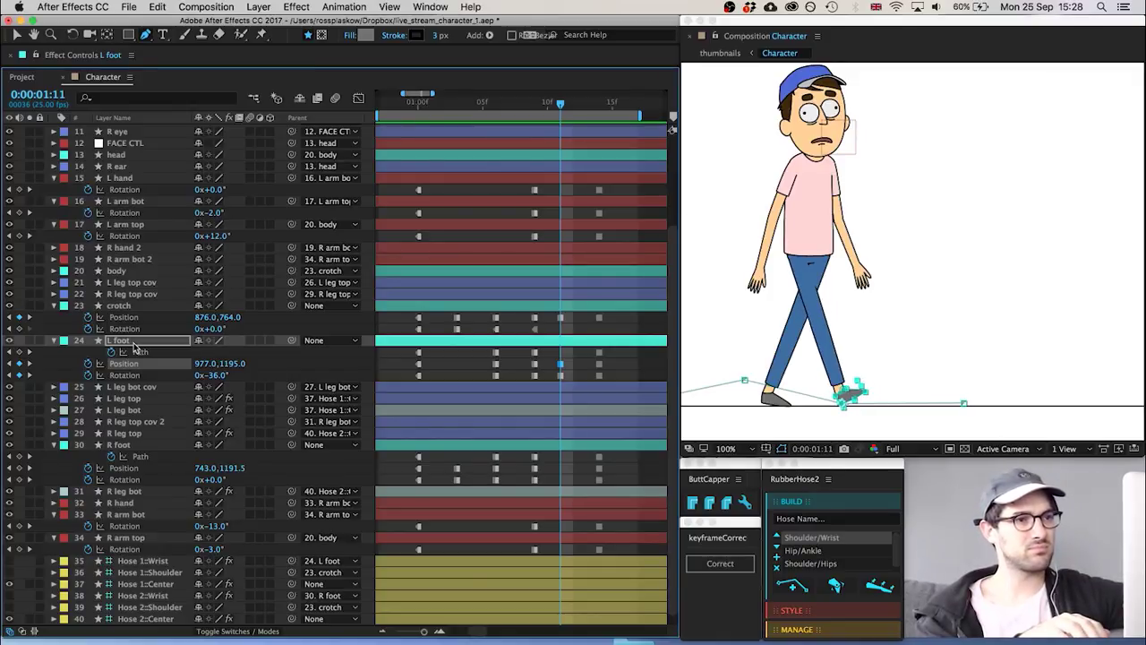
{"action": "left_click", "coordinate": [576, 369]}
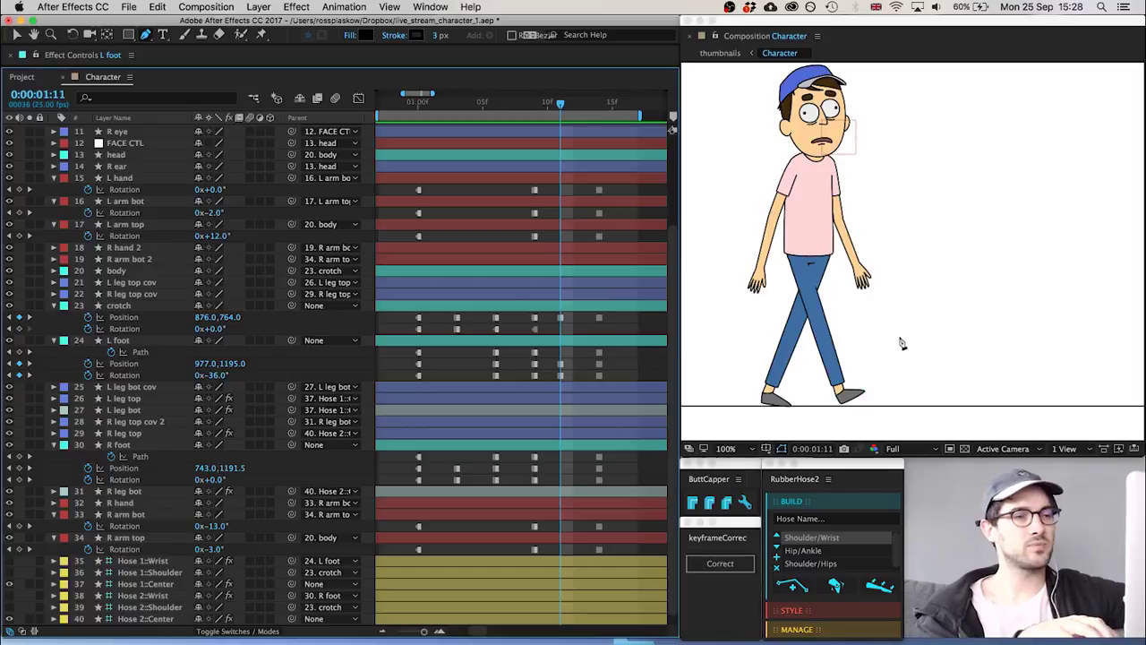
Set the R foot's Rotation to 20° at 0:00:01:11 so the heel lifts and the toes point down
{"action": "key", "text": "comma"}
{"action": "key", "text": "comma"}
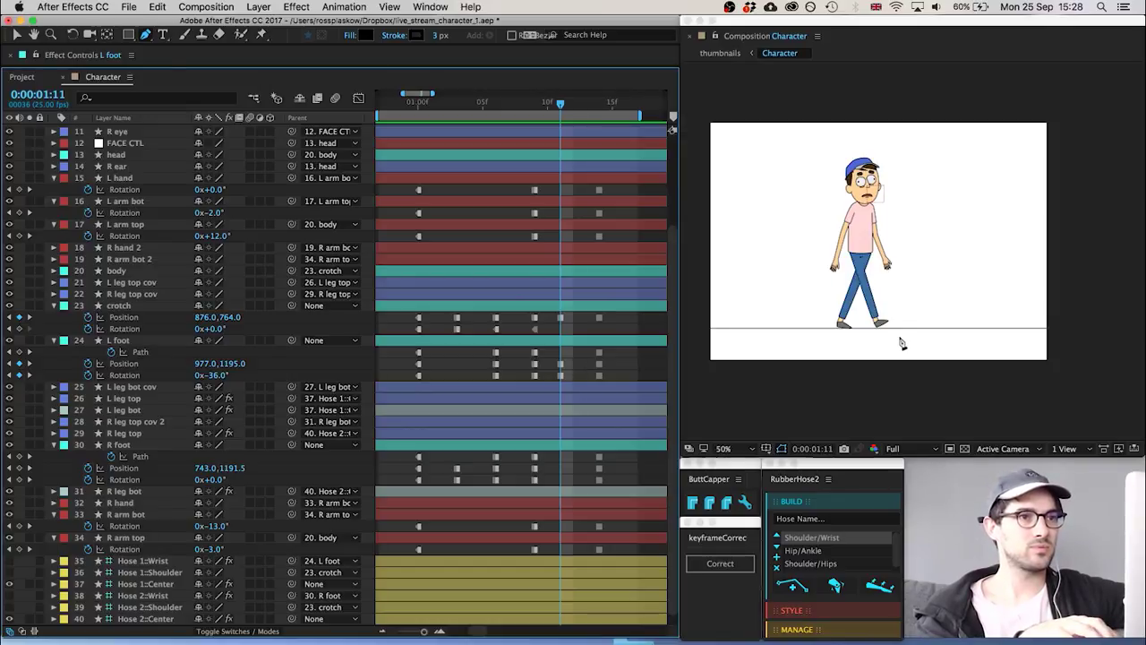
{"action": "key", "text": "period"}
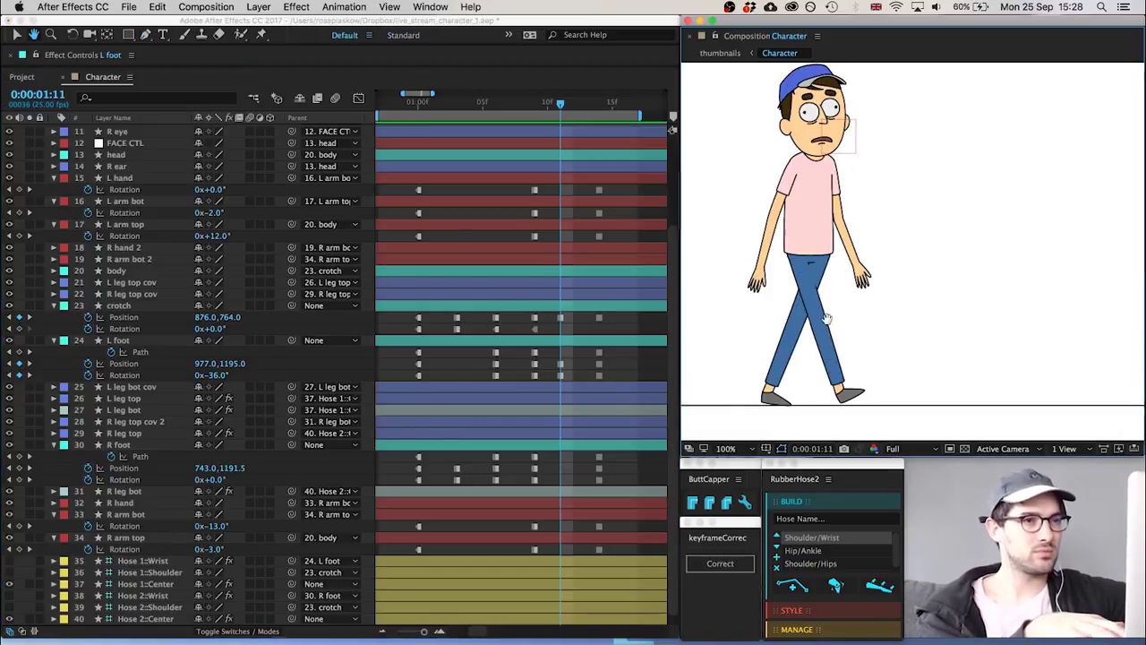
{"action": "key", "text": "period"}
{"action": "key", "text": "Page_Up"}
{"action": "key", "text": "Page_Down"}
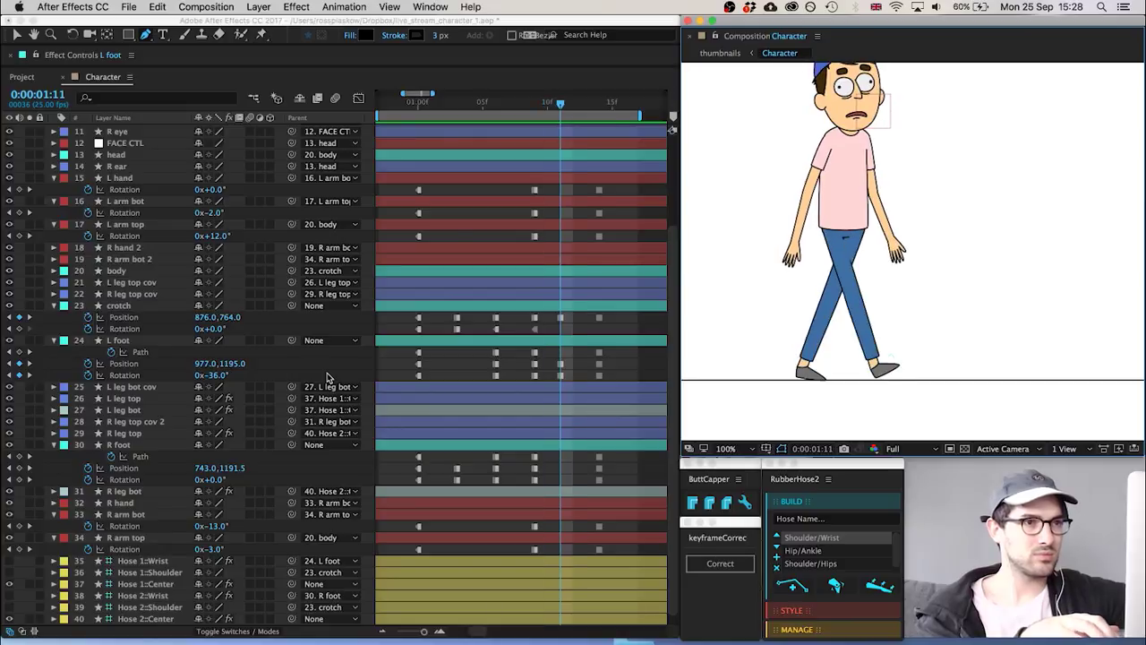
{"action": "left_click", "coordinate": [130, 445]}
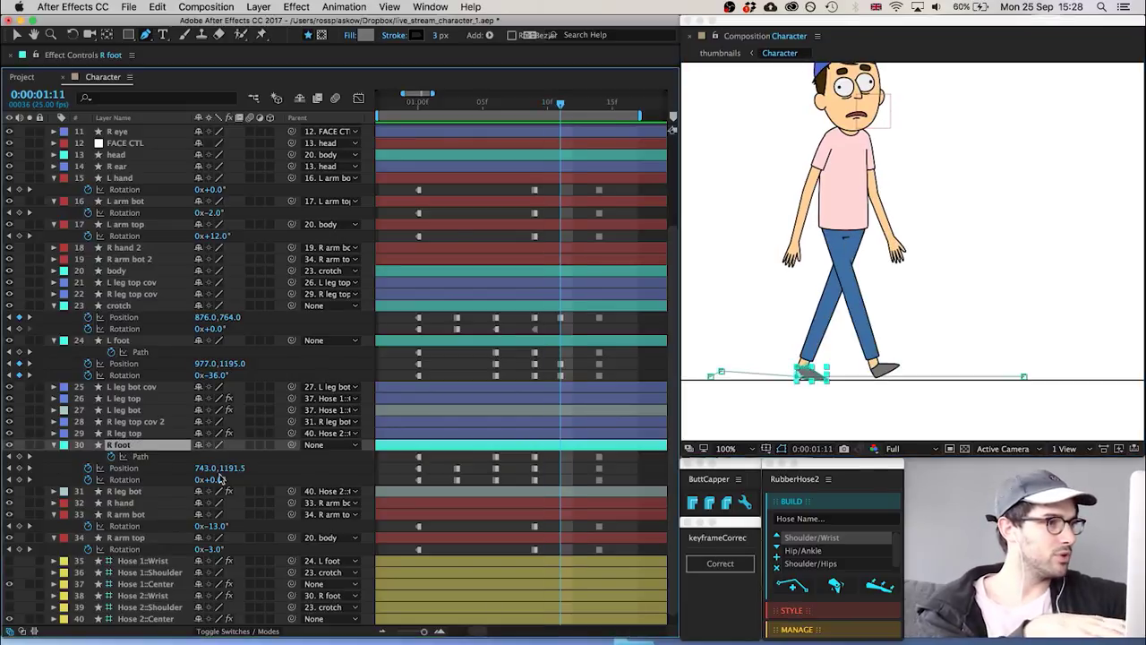
{"action": "left_click", "coordinate": [211, 480]}
{"action": "type", "text": "20"}
{"action": "key", "text": "Return"}
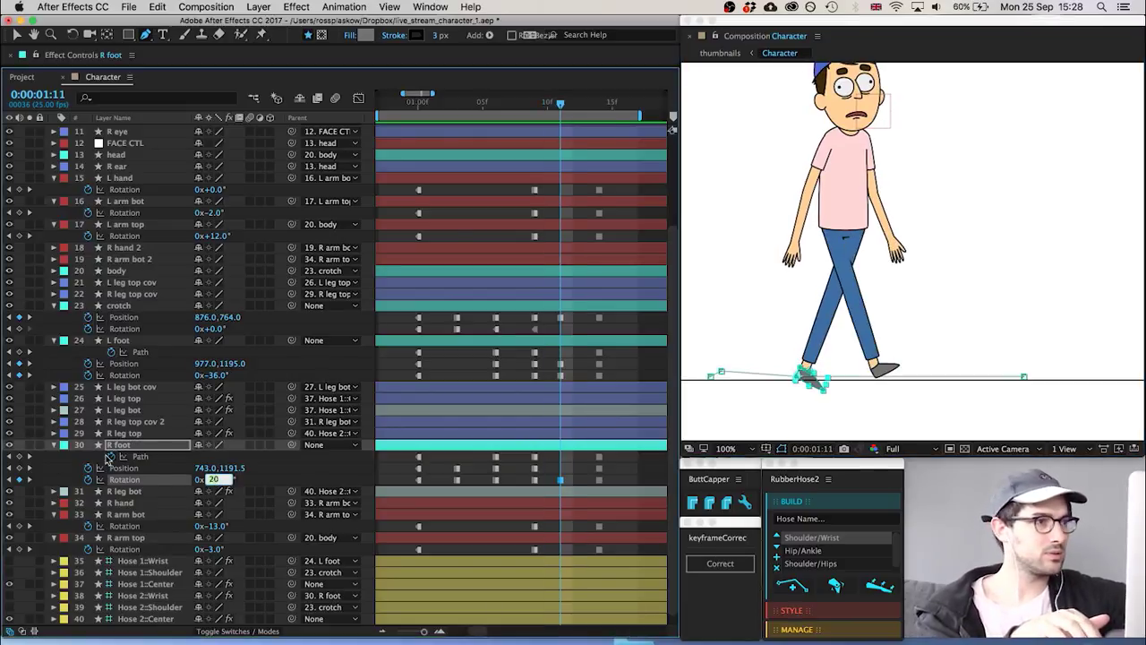
Raise the R foot at 0:00:01:11 to Position 743, 1159.5 so the toe rests on the ground line
{"action": "left_click", "coordinate": [135, 448]}
{"action": "key", "text": "shift+Up"}
{"action": "key", "text": "shift+Up"}
{"action": "key", "text": "shift+Up"}
{"action": "key", "text": "Up"}
{"action": "key", "text": "Up"}
{"action": "key", "text": "Up"}
{"action": "key", "text": "Up"}
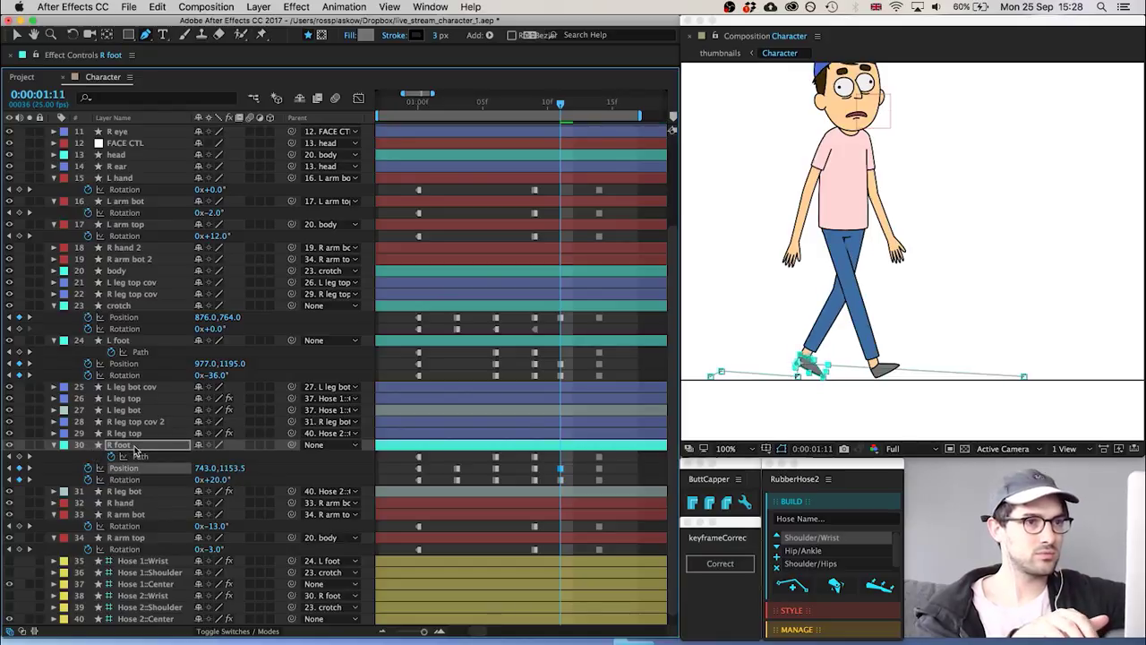
{"action": "key", "text": "Down"}
{"action": "key", "text": "Down"}
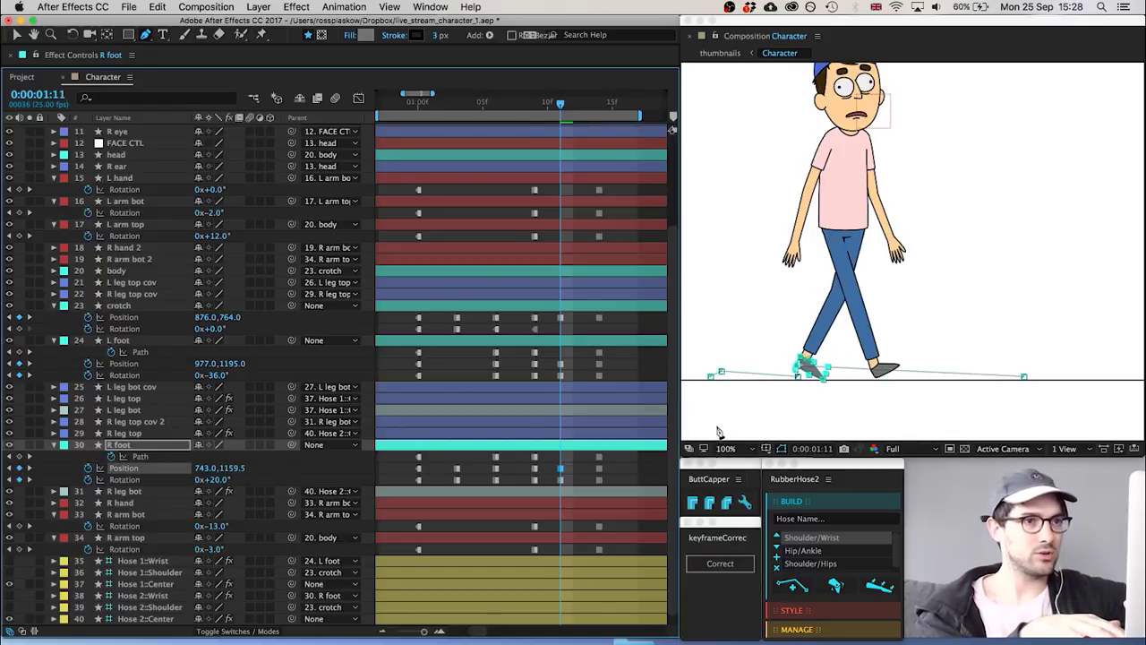
Reshape the R foot's path at 0:00:01:11, bending the sole near the toe down toward the ground line
{"action": "scroll", "coordinate": [716, 432], "scroll_direction": "up", "scroll_amount": 1}
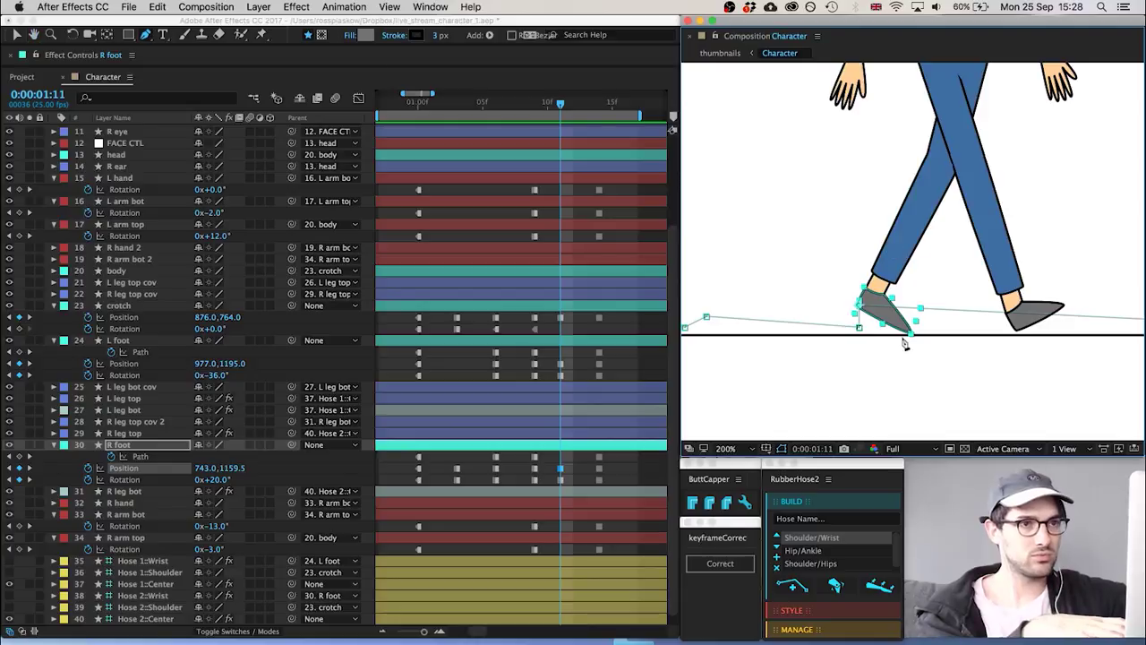
{"action": "left_click", "coordinate": [913, 335]}
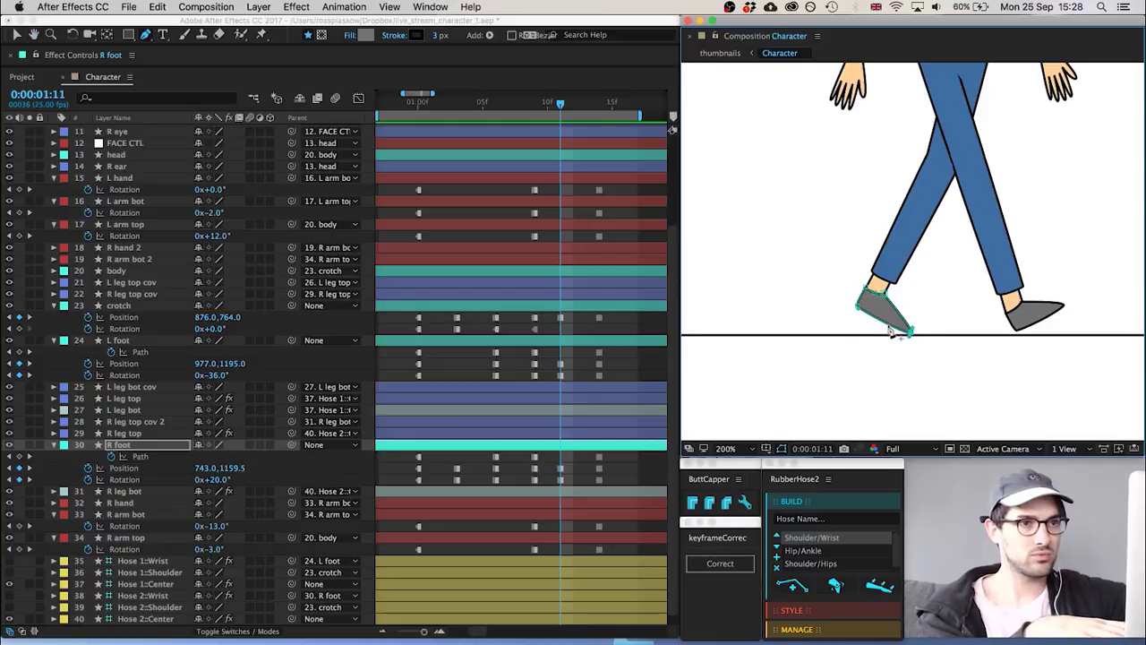
{"action": "left_click", "coordinate": [891, 331]}
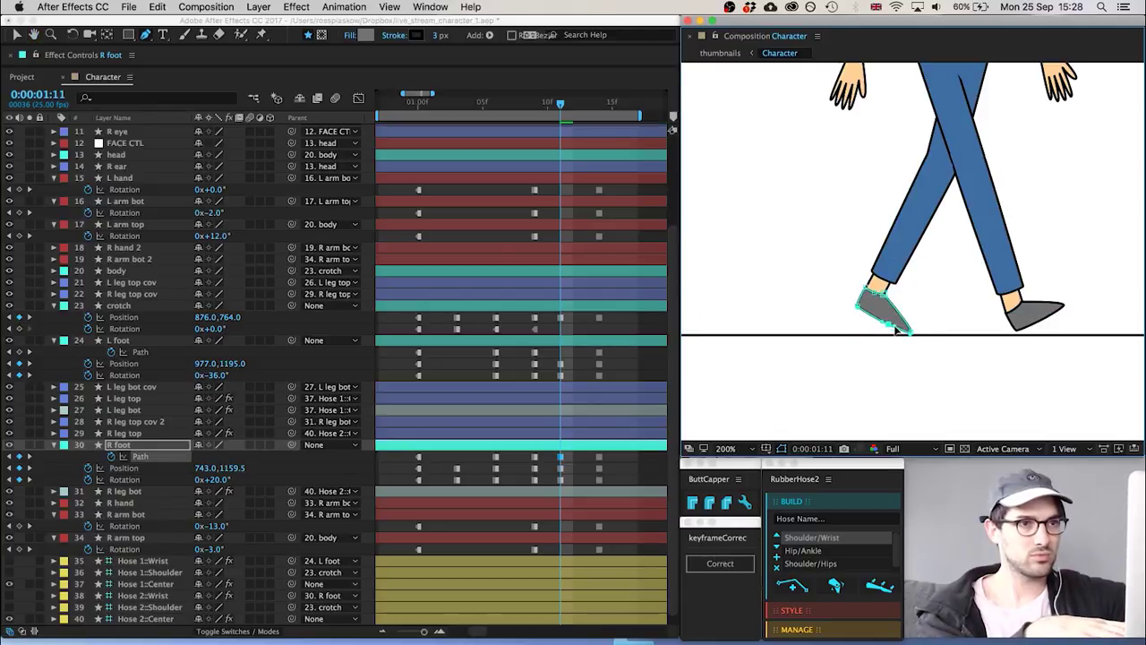
{"action": "key", "text": "super+z"}
{"action": "key", "text": "super+z"}
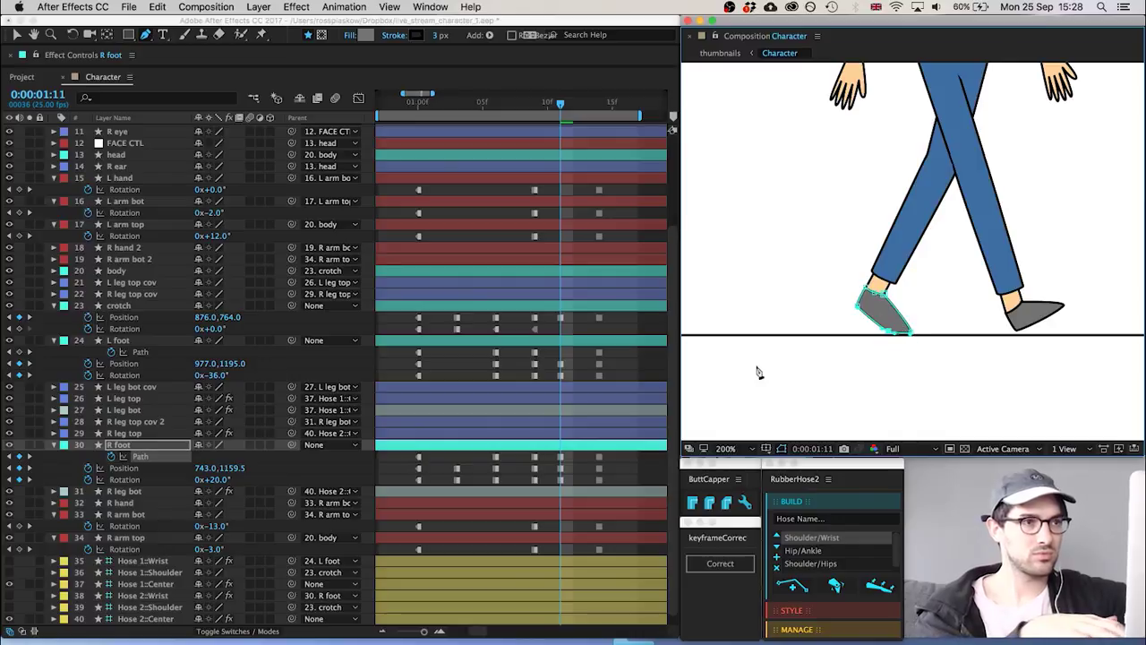
{"action": "left_click", "coordinate": [574, 365]}
{"action": "key", "text": "super+Left"}
{"action": "key", "text": "super+Right"}
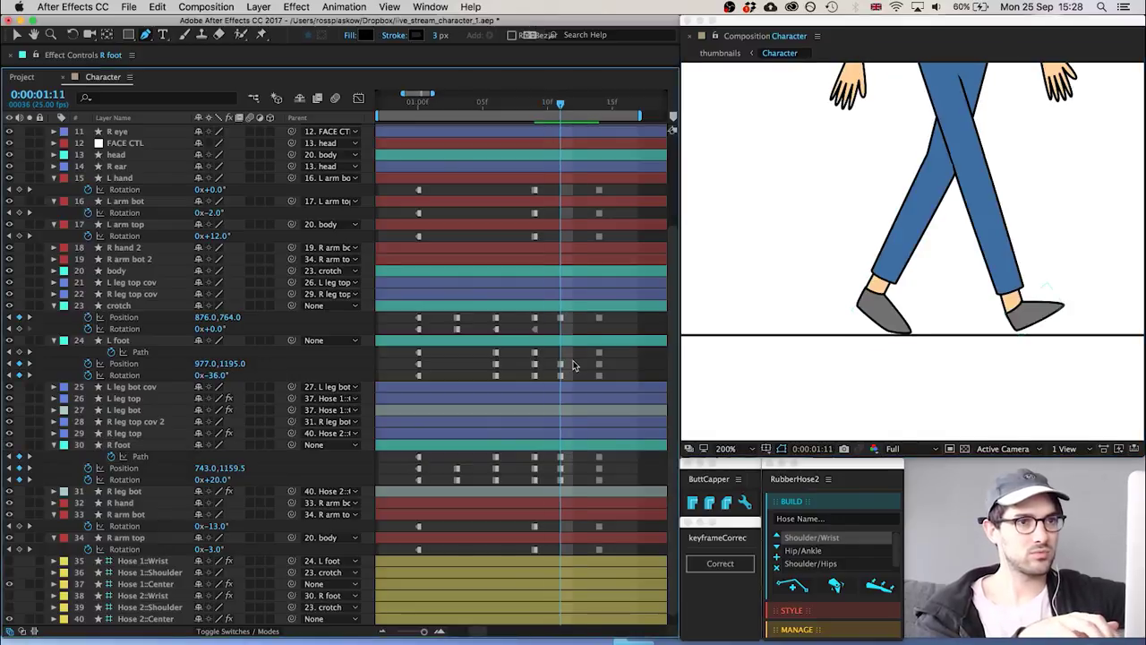
Nudge the R foot at 0:00:01:11 to Position 751, 1163.5, comparing its toe contact with the preceding frame
{"action": "left_click", "coordinate": [121, 444]}
{"action": "left_click", "coordinate": [123, 467]}
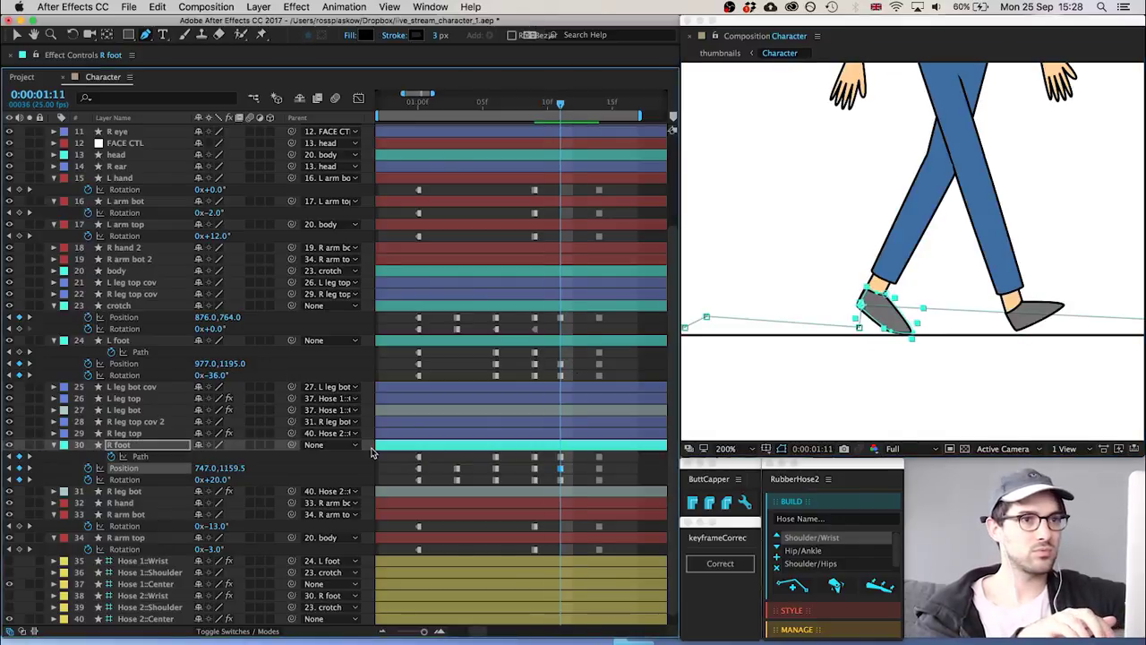
{"action": "key", "text": "super+Left"}
{"action": "key", "text": "super+Right"}
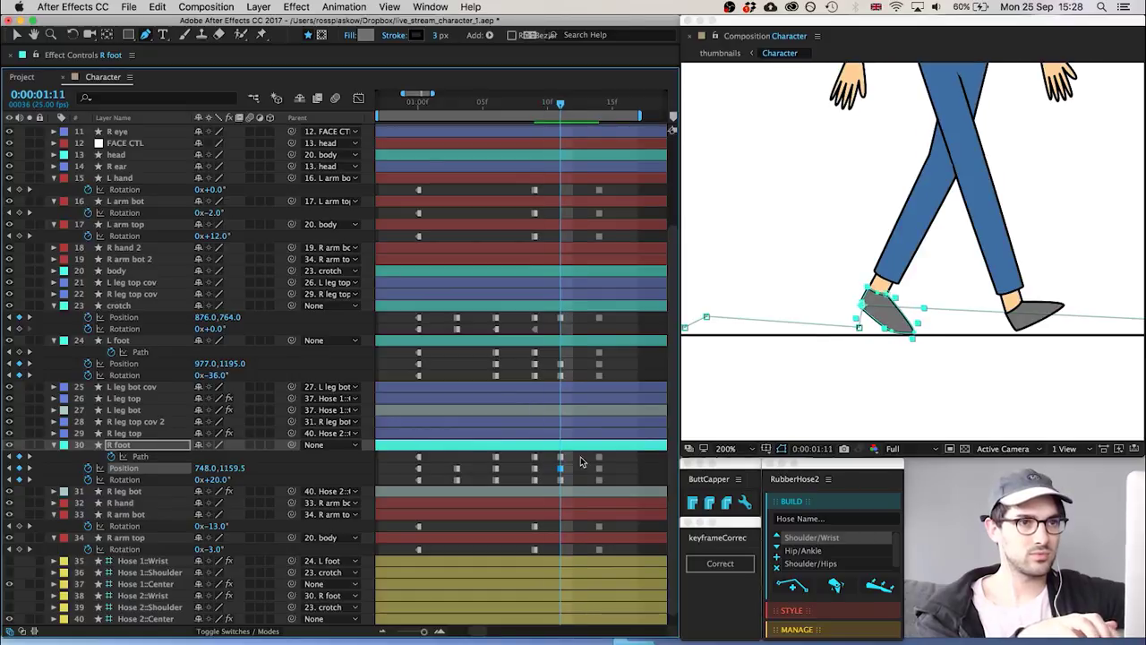
{"action": "key", "text": "super+Left"}
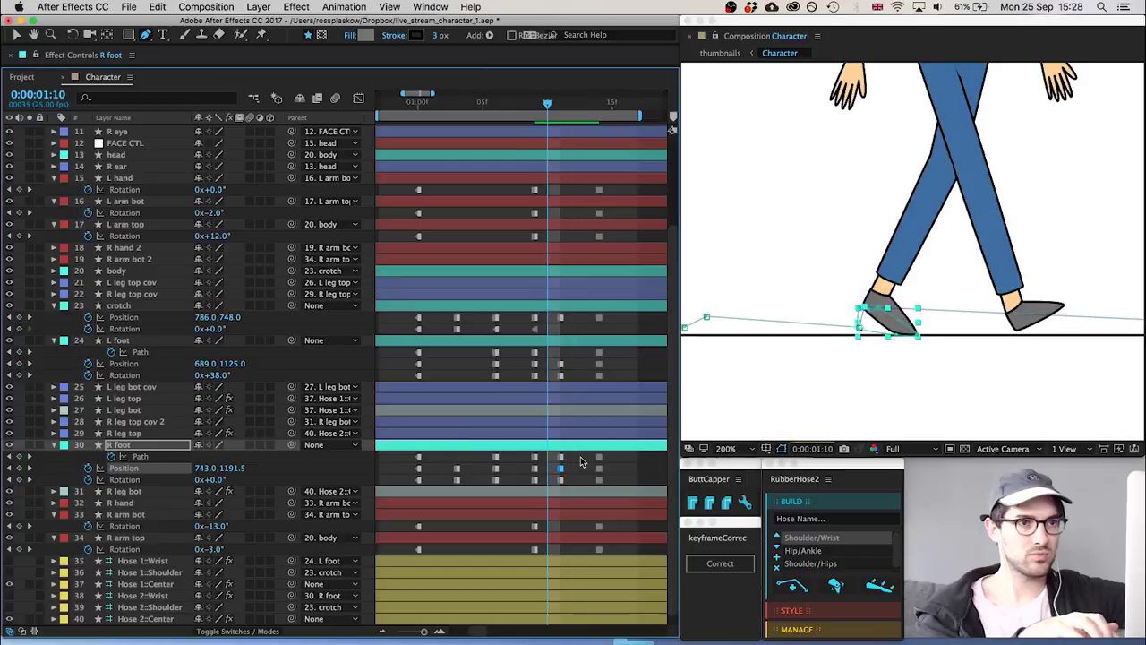
{"action": "key", "text": "super+Right"}
{"action": "key", "text": "super+Left"}
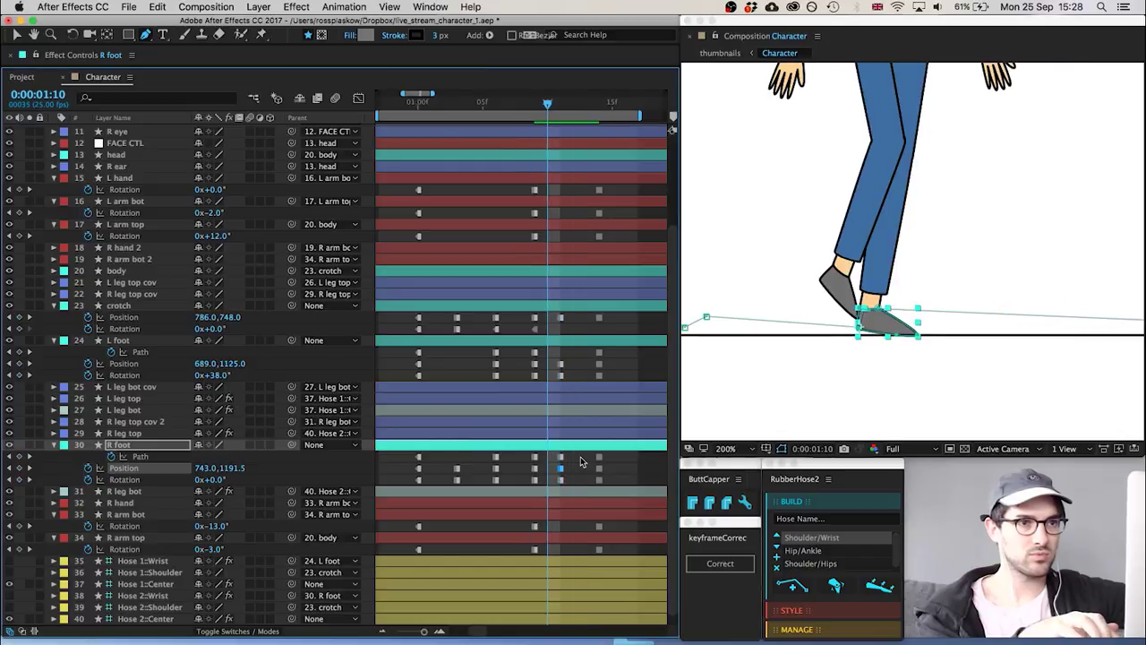
{"action": "key", "text": "super+Right"}
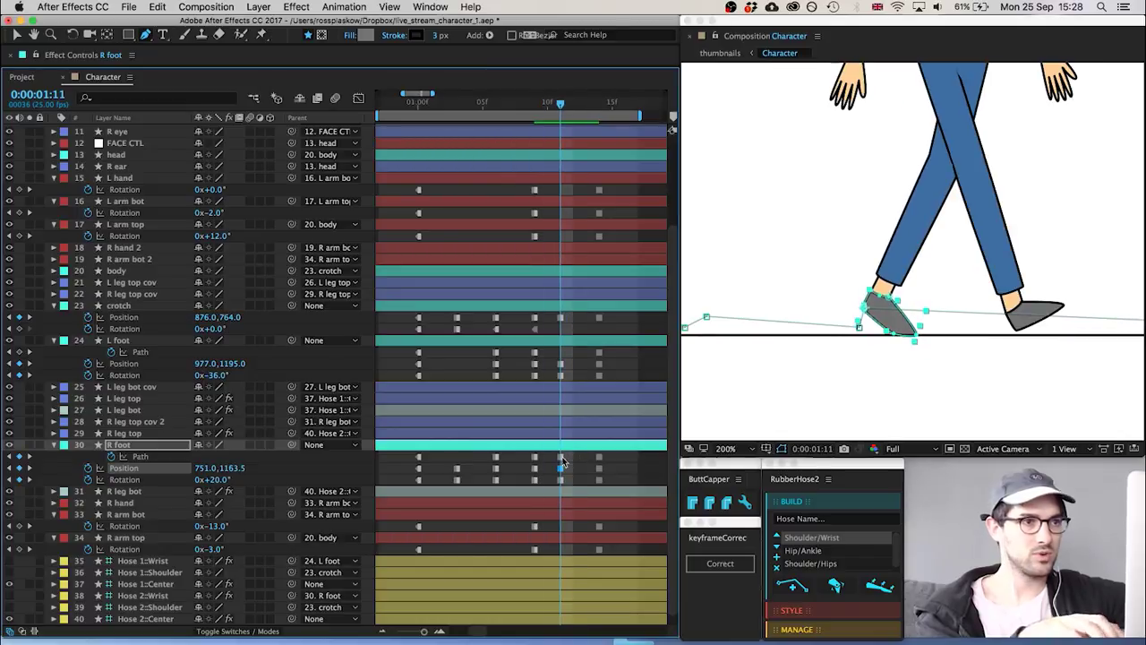
Step through the frames from 0:00:01:10 to 0:00:01:14 to compare the stride pose with the final standing pose
{"action": "key", "text": "shift+super+a"}
{"action": "key", "text": "comma"}
{"action": "key", "text": "space"}
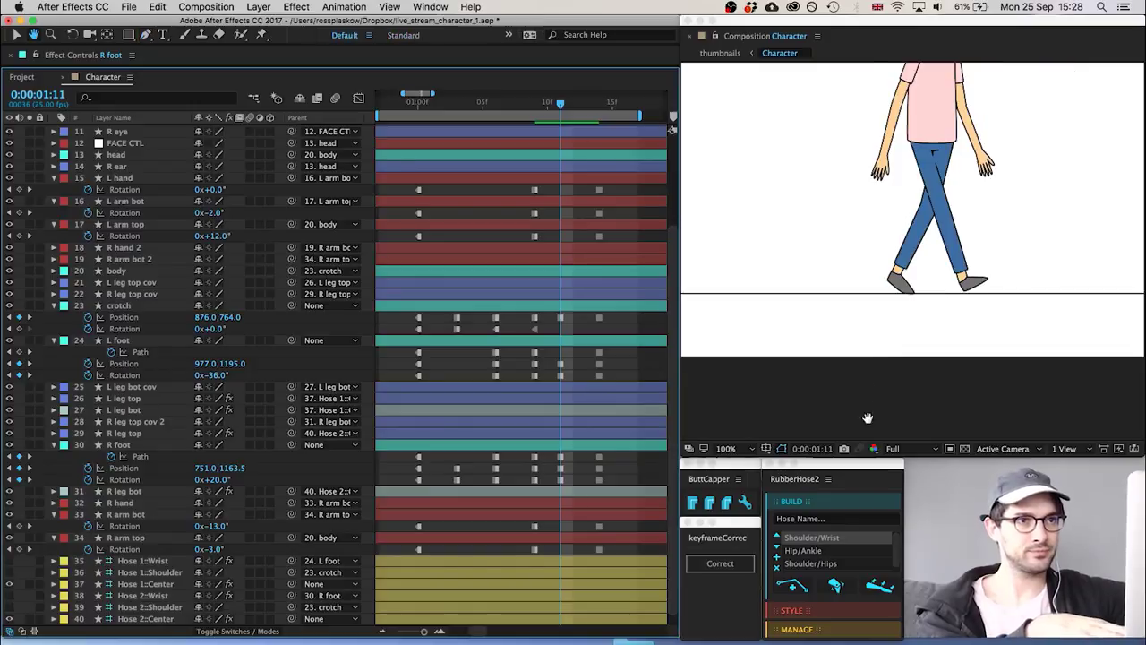
{"action": "left_click_drag", "start_coordinate": [867, 417], "coordinate": [831, 548]}
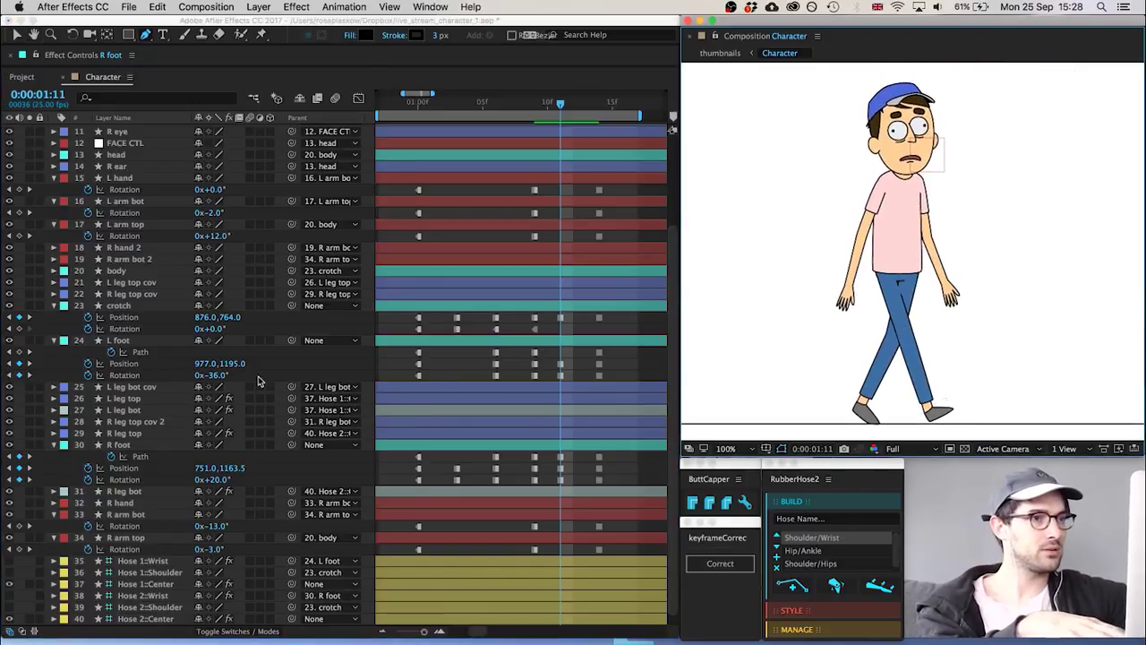
{"action": "key", "text": "super+Left"}
{"action": "key", "text": "super+Right"}
{"action": "key", "text": "super+Right"}
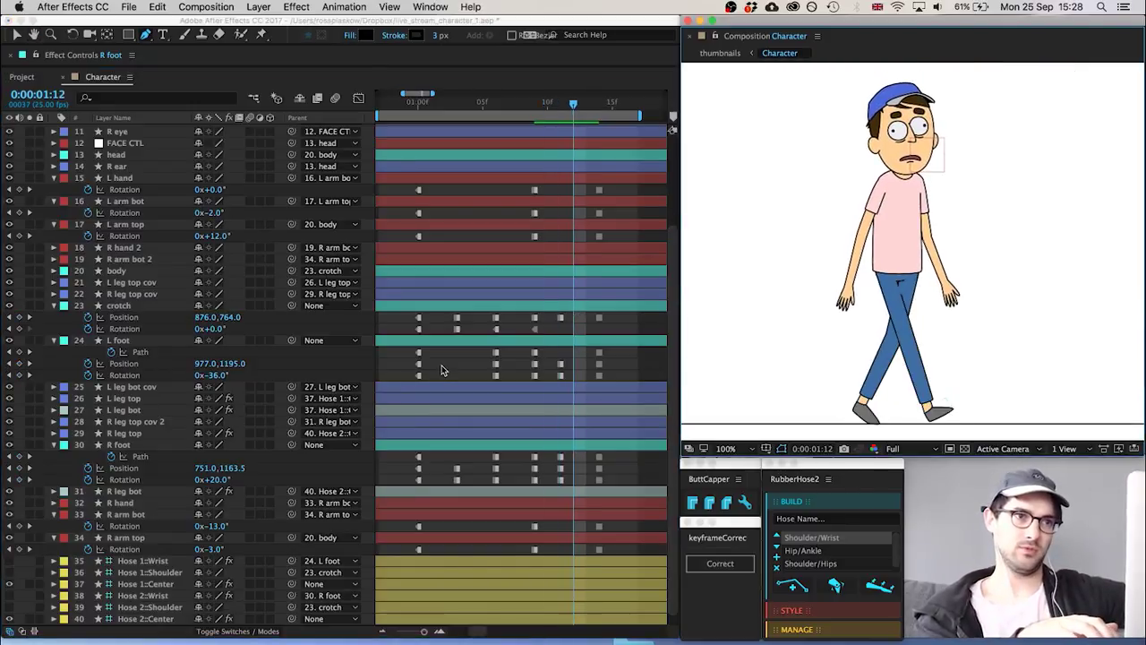
{"action": "key", "text": "super+Right"}
{"action": "key", "text": "super+Right"}
{"action": "key", "text": "super+Right"}
{"action": "key", "text": "super+Left"}
{"action": "key", "text": "super+Left"}
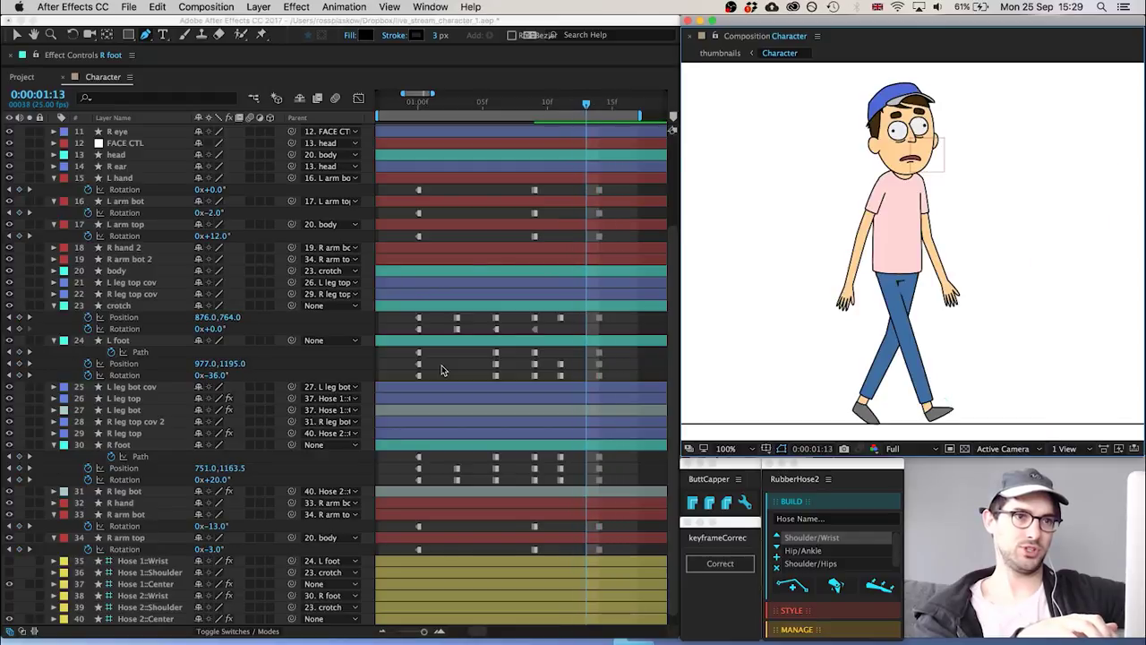
{"action": "key", "text": "super+Right"}
{"action": "key", "text": "super+Left"}
{"action": "key", "text": "super+Left"}
{"action": "key", "text": "super+Left"}
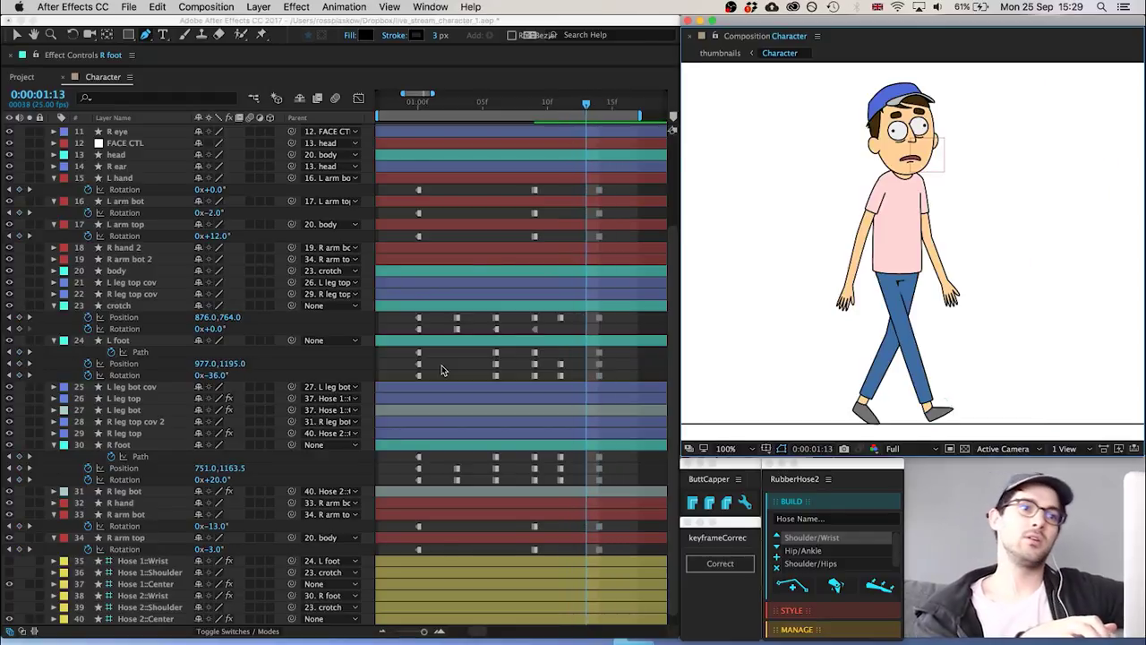
{"action": "key", "text": "super+Right"}
{"action": "key", "text": "super+Right"}
{"action": "key", "text": "super+Right"}
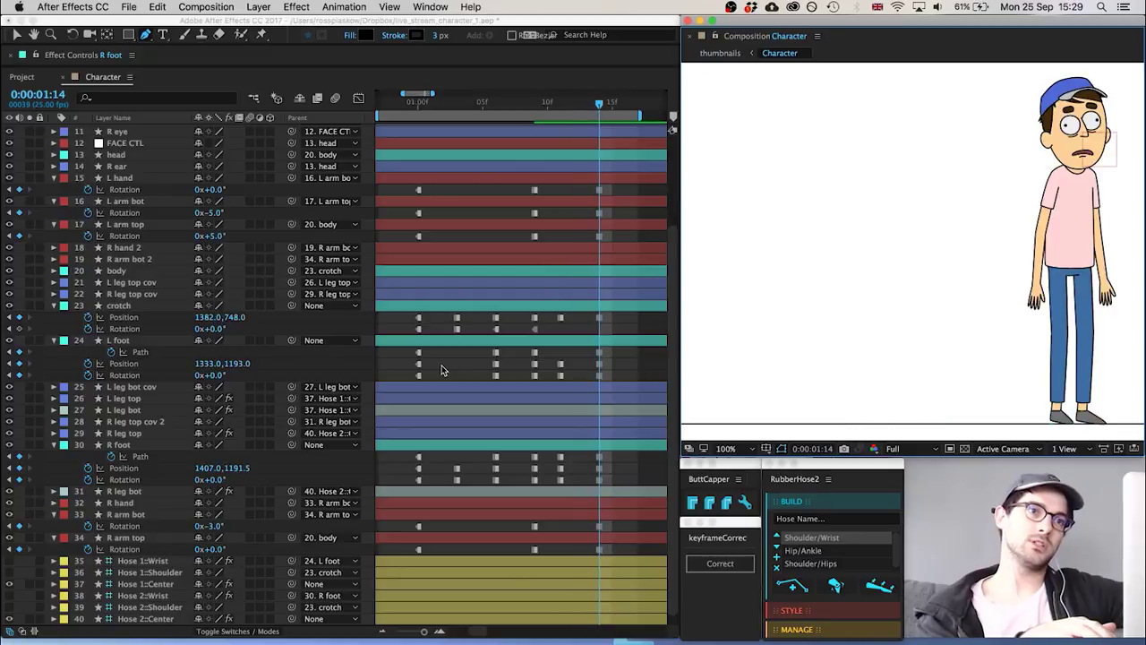
Shift the crotch, L foot and R foot back together at 0:00:01:14, bringing the crotch to Position 1102, 748
{"action": "scroll", "coordinate": [620, 372], "scroll_direction": "right", "scroll_amount": 2}
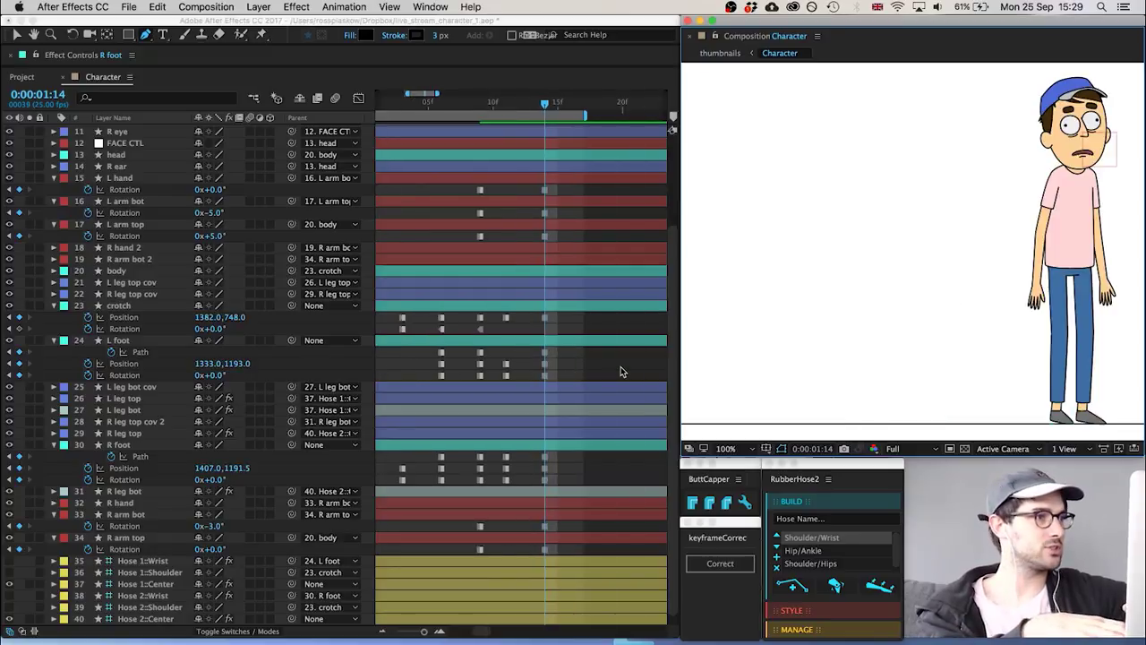
{"action": "left_click", "coordinate": [141, 306]}
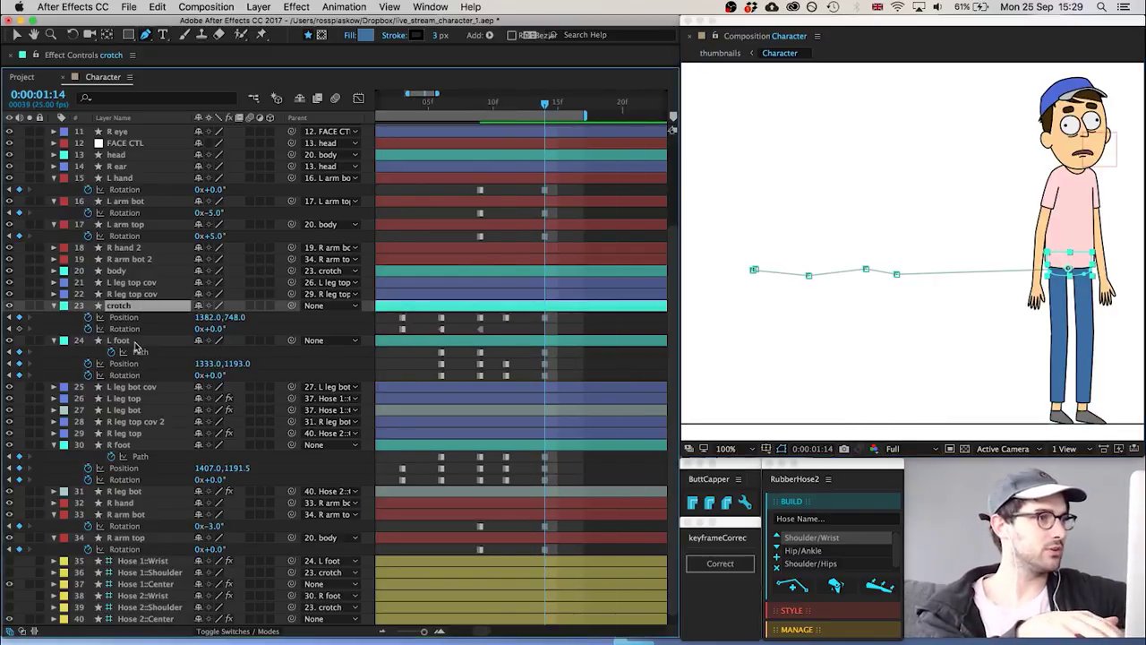
{"action": "left_click", "coordinate": [134, 342], "text": "shift"}
{"action": "left_click", "coordinate": [132, 446], "text": "shift"}
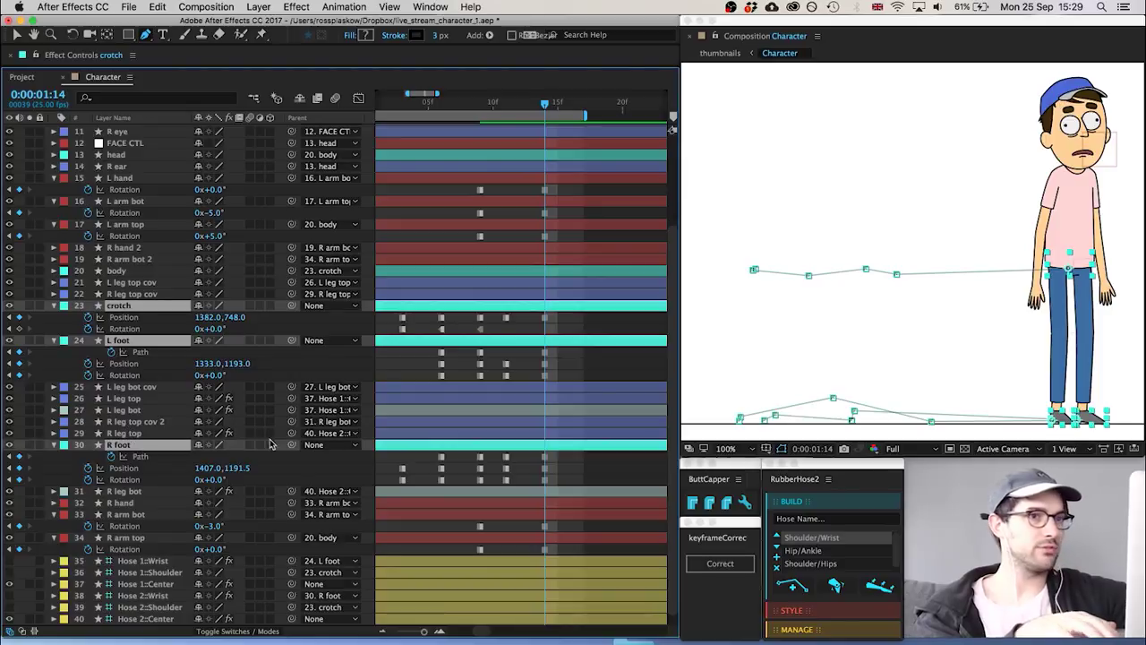
{"action": "key", "text": "shift+Left"}
{"action": "key", "text": "shift+Left"}
{"action": "key", "text": "shift+Left"}
{"action": "key", "text": "shift+Left"}
{"action": "key", "text": "shift+Left"}
{"action": "key", "text": "shift+Left"}
{"action": "key", "text": "shift+Left"}
{"action": "key", "text": "shift+Left"}
{"action": "key", "text": "shift+Left"}
{"action": "key", "text": "shift+Left"}
{"action": "key", "text": "shift+Left"}
{"action": "key", "text": "shift+Left"}
{"action": "key", "text": "shift+Left"}
{"action": "key", "text": "shift+Left"}
{"action": "key", "text": "shift+Left"}
{"action": "key", "text": "shift+Left"}
{"action": "key", "text": "shift+Left"}
{"action": "key", "text": "shift+Left"}
{"action": "key", "text": "shift+Left"}
{"action": "key", "text": "shift+Left"}
{"action": "key", "text": "shift+Left"}
{"action": "key", "text": "shift+Left"}
{"action": "key", "text": "shift+Left"}
{"action": "key", "text": "shift+Left"}
{"action": "key", "text": "shift+Left"}
{"action": "key", "text": "shift+Left"}
{"action": "key", "text": "shift+Left"}
{"action": "key", "text": "shift+Left"}
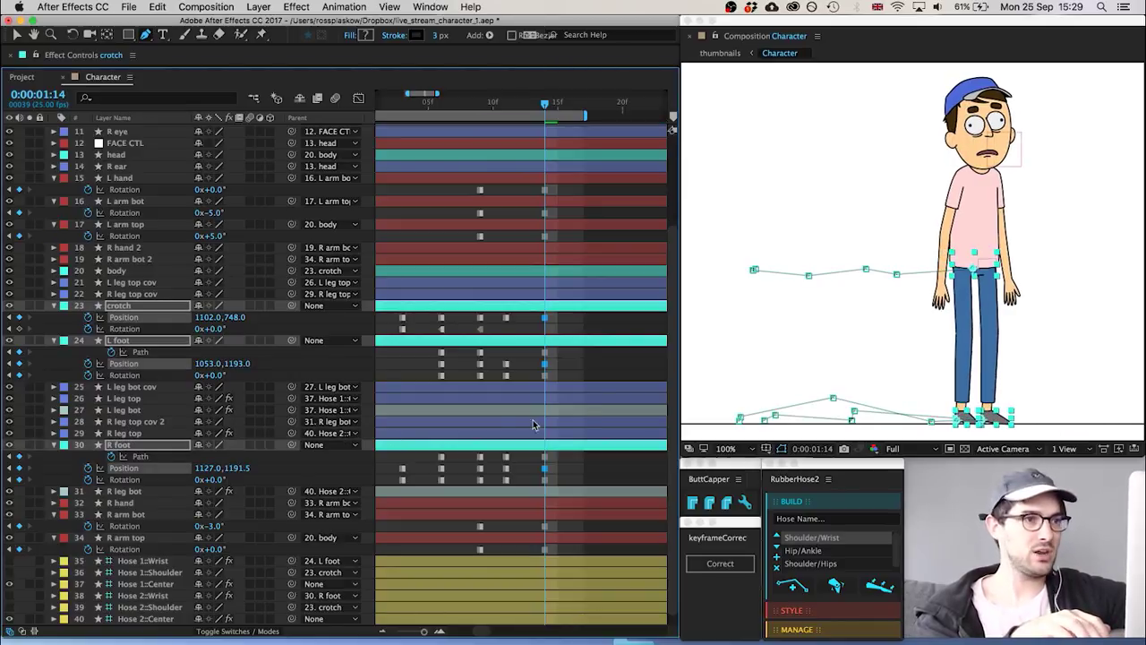
Step through the frames around 0:00:01:14 to check the move from the stride into the standing pose
{"action": "left_click", "coordinate": [528, 473]}
{"action": "key", "text": "Page_Up"}
{"action": "key", "text": "Page_Down"}
{"action": "key", "text": "Page_Down"}
{"action": "key", "text": "Page_Down"}
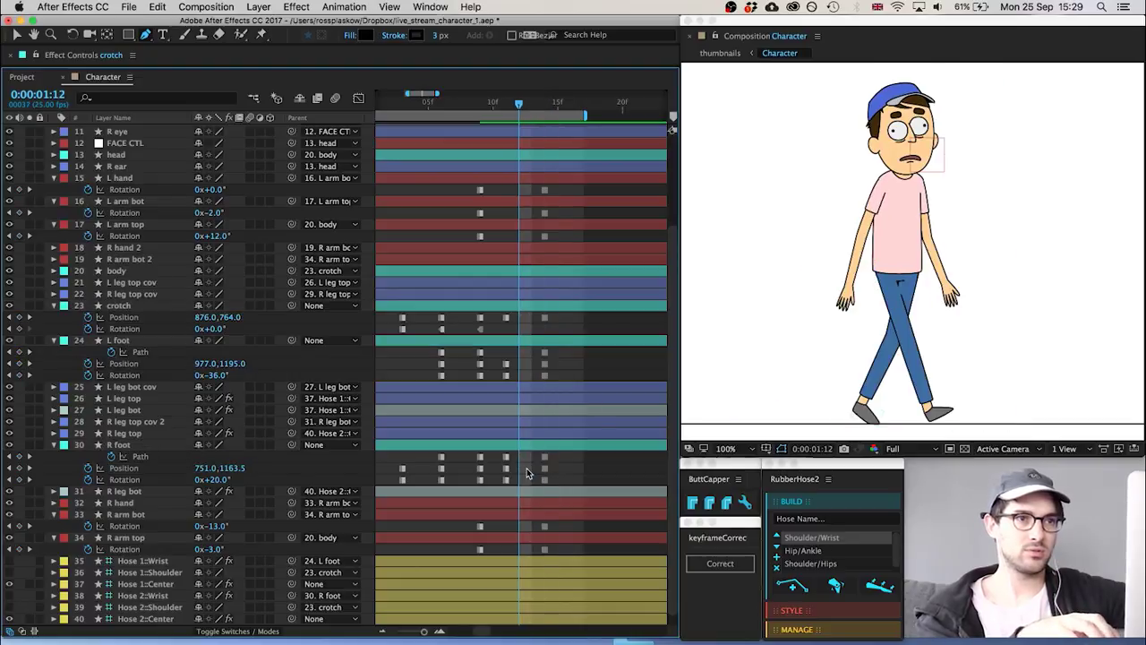
{"action": "key", "text": "Page_Down"}
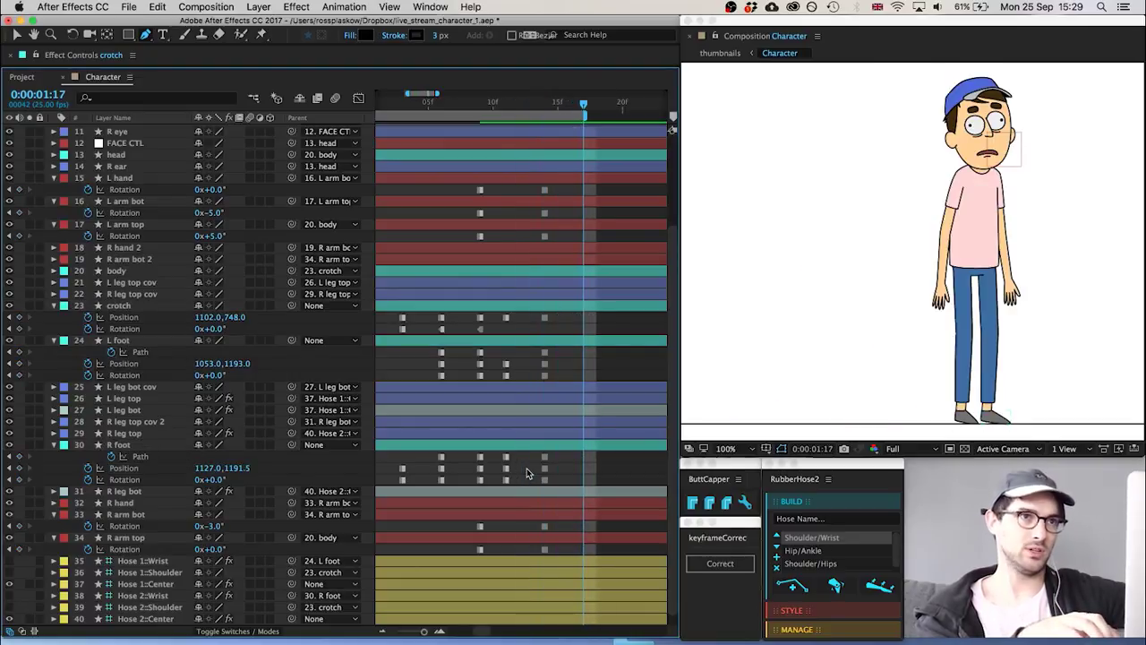
{"action": "key", "text": "Page_Up"}
{"action": "key", "text": "Page_Up"}
{"action": "right_click", "coordinate": [556, 434]}
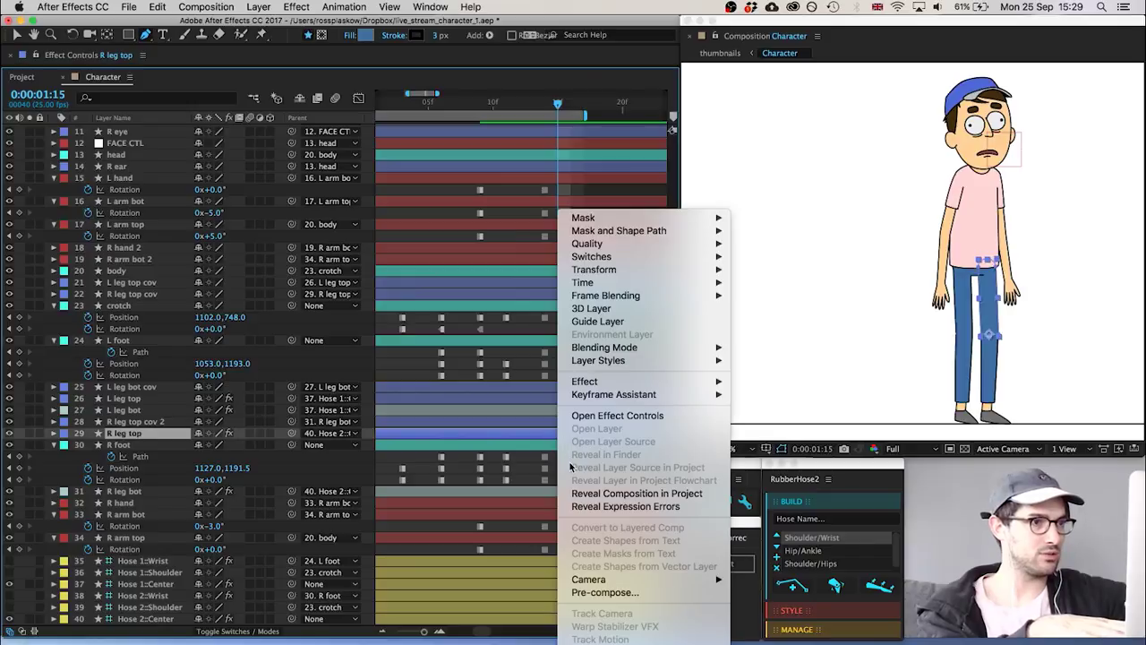
{"action": "key", "text": "Escape"}
{"action": "left_click", "coordinate": [578, 470]}
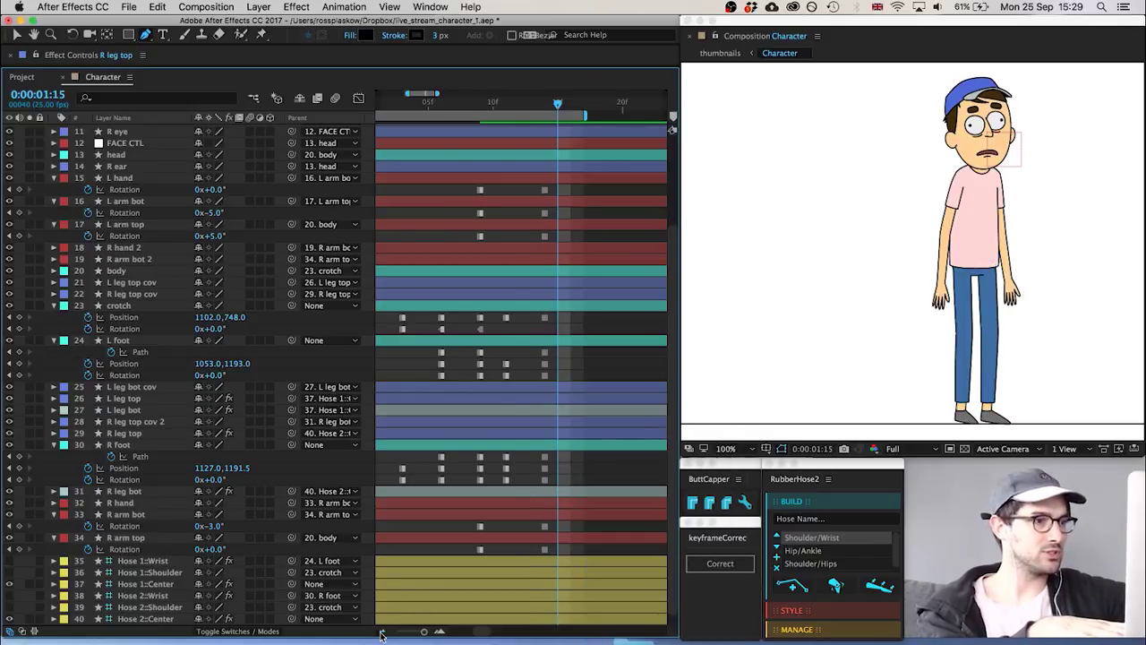
{"action": "left_click", "coordinate": [381, 632]}
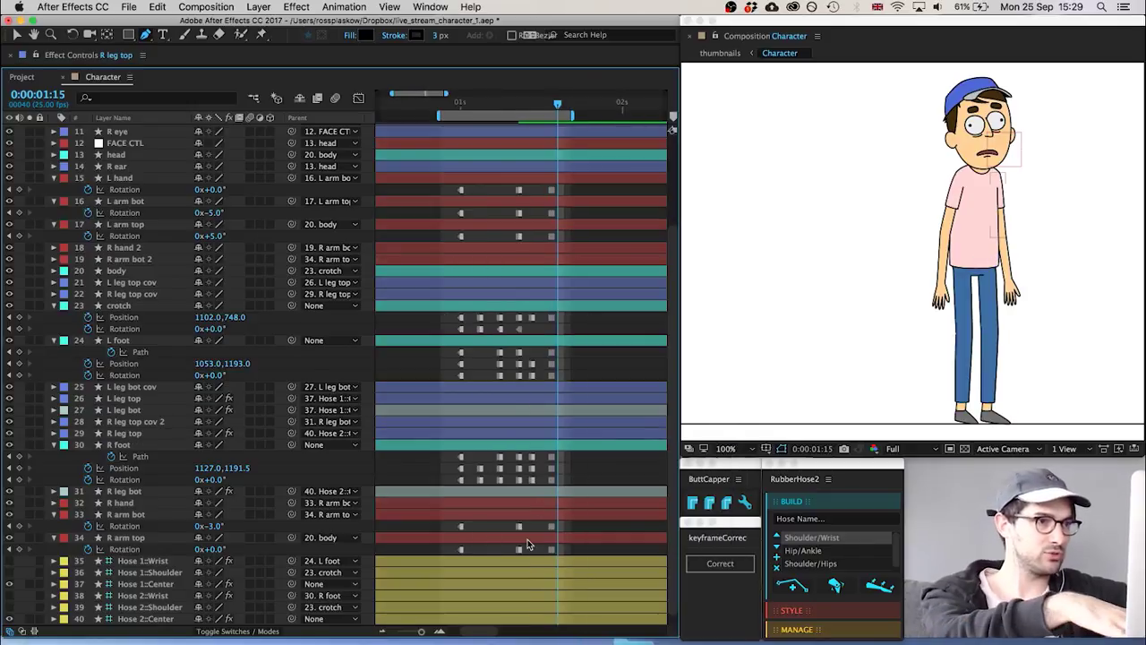
{"action": "scroll", "coordinate": [500, 484], "scroll_direction": "up", "scroll_amount": 5}
{"action": "scroll", "coordinate": [579, 540], "scroll_direction": "down", "scroll_amount": 5}
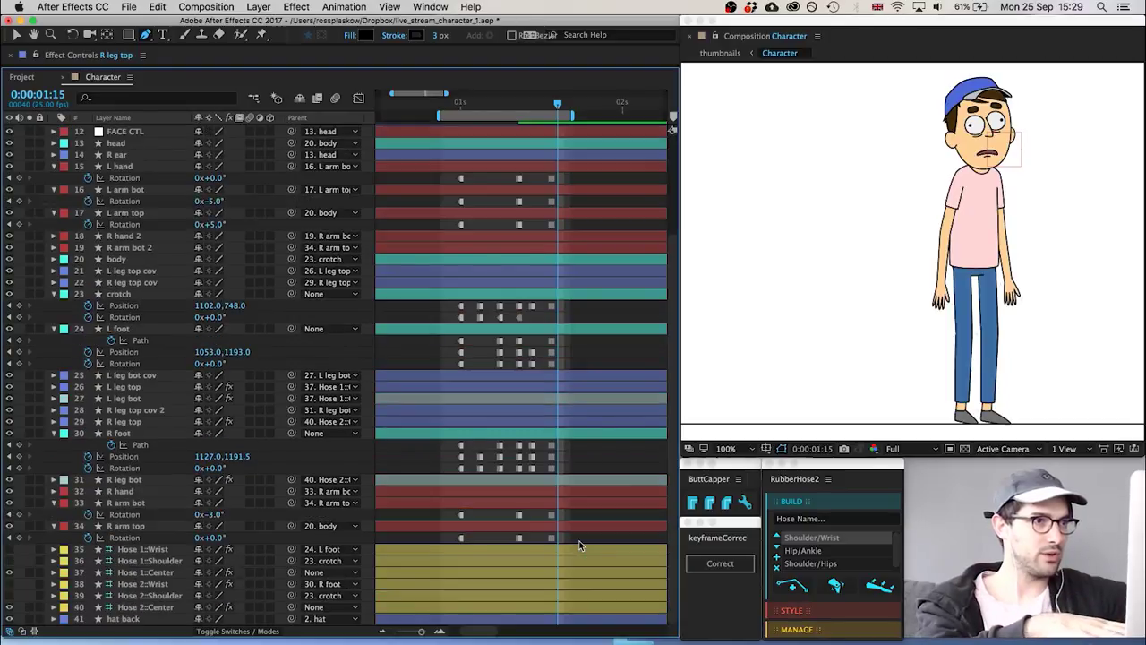
Move the final standing pose keyframes of the arms, crotch and feet one frame later to 0:00:01:15
{"action": "left_click_drag", "start_coordinate": [600, 537], "coordinate": [528, 132]}
{"action": "key", "text": "alt+Right"}
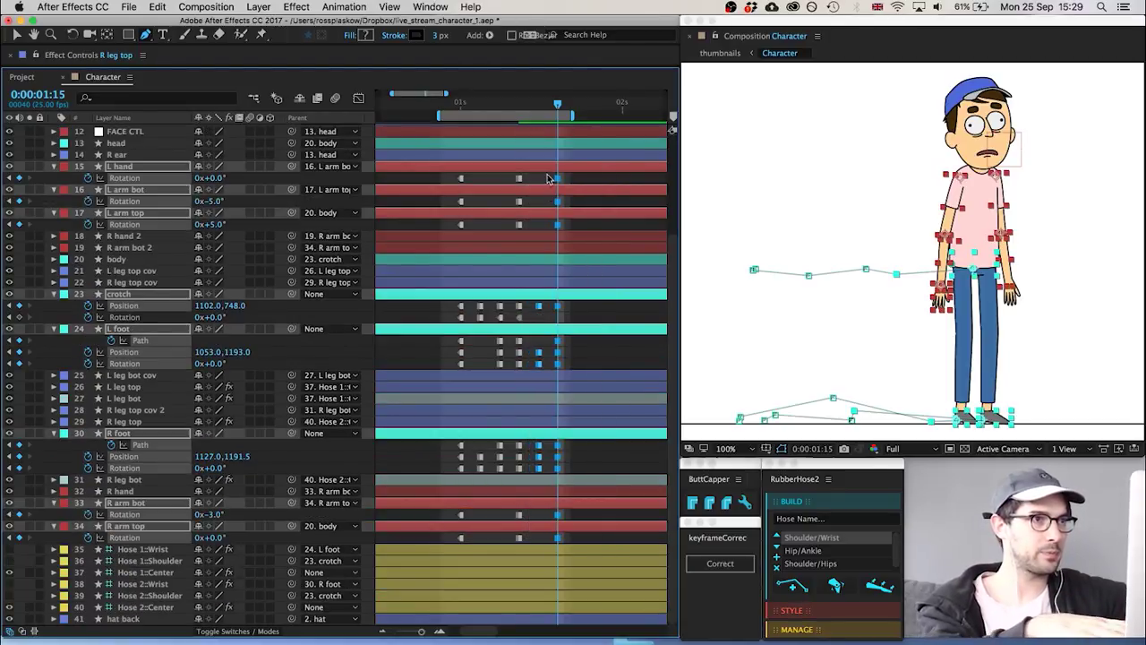
{"action": "left_click", "coordinate": [546, 176]}
Extend the end of the work area to just before the two-second mark and preview the walk into the standing pose
{"action": "left_click_drag", "start_coordinate": [574, 115], "coordinate": [613, 115]}
{"action": "key", "text": "space"}
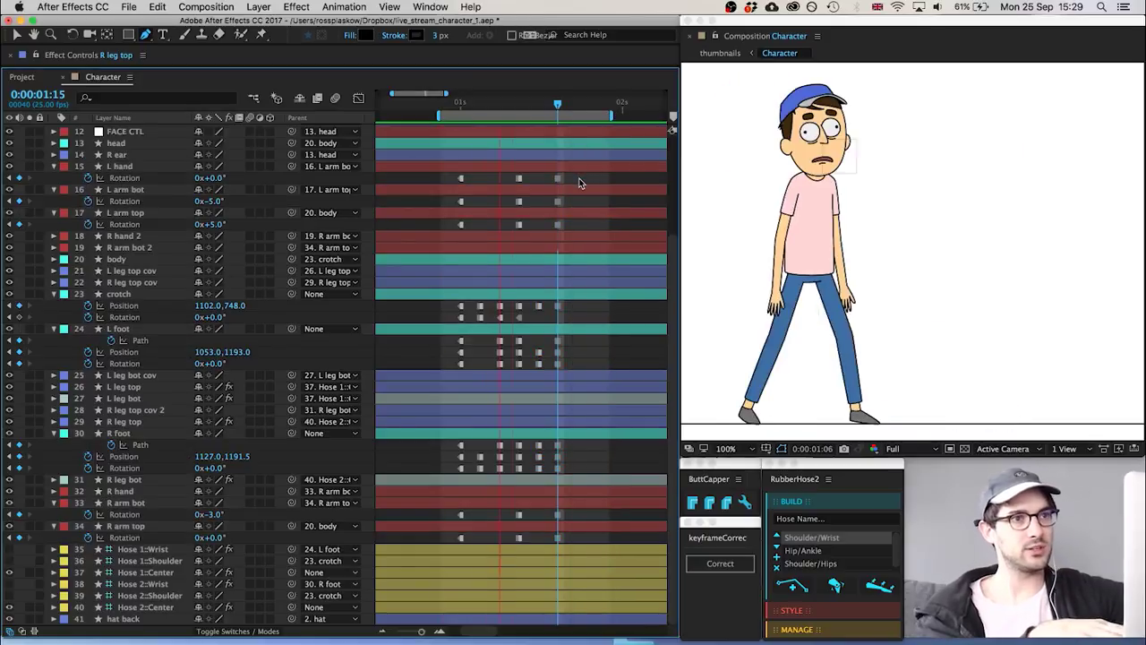
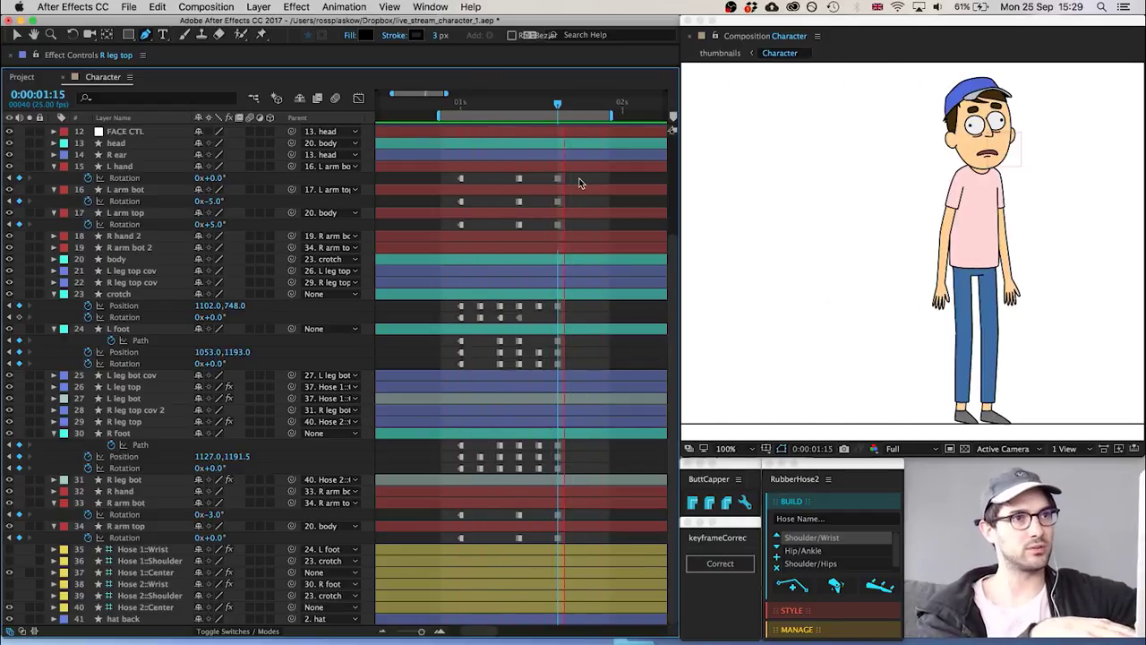
{"action": "left_click", "coordinate": [459, 104]}
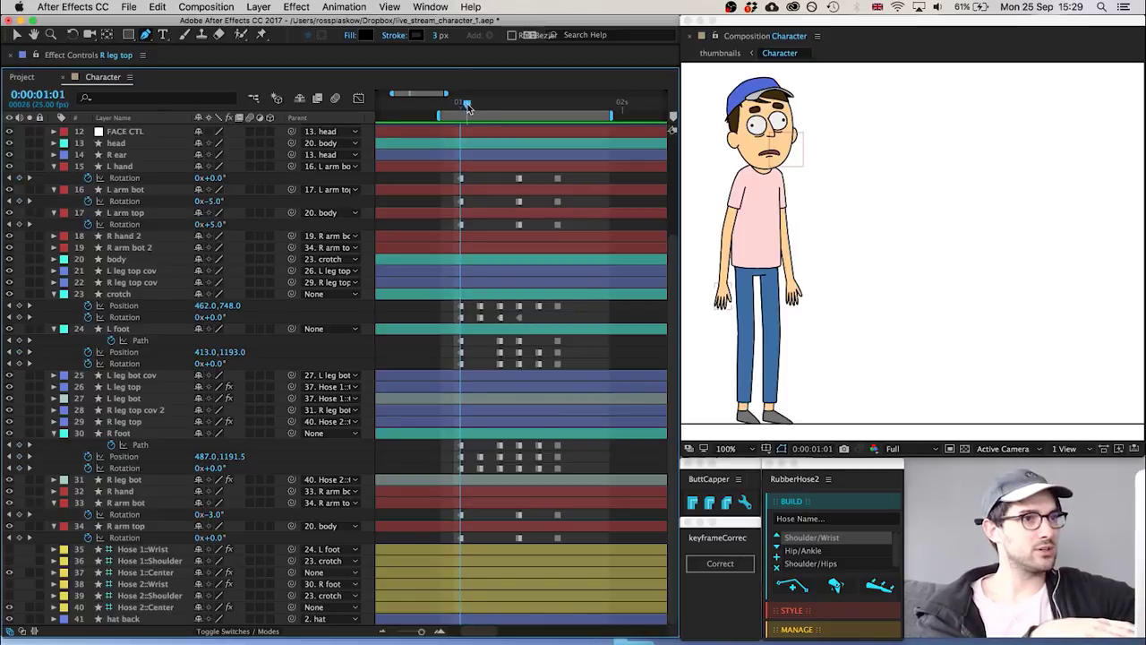
Swing the L arm top forward at 0:00:01:06 by keyframing its Rotation at -15°
{"action": "left_click_drag", "start_coordinate": [466, 106], "coordinate": [502, 119]}
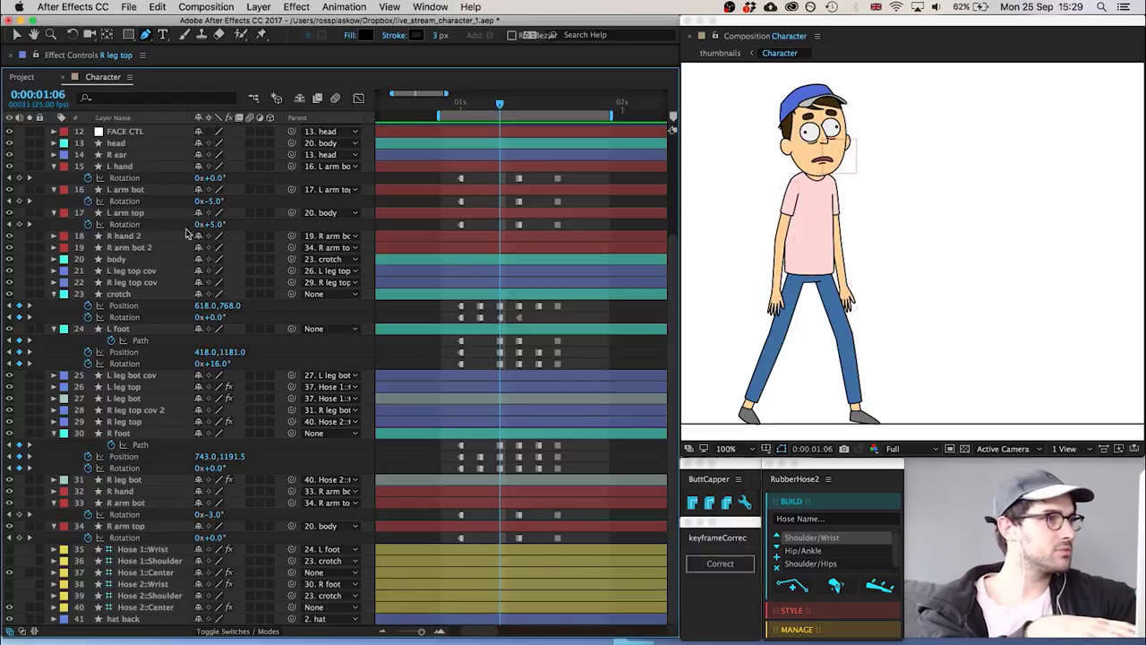
{"action": "left_click", "coordinate": [222, 229]}
{"action": "key", "text": "shift+Down"}
{"action": "key", "text": "shift+Down"}
{"action": "key", "text": "shift+Down"}
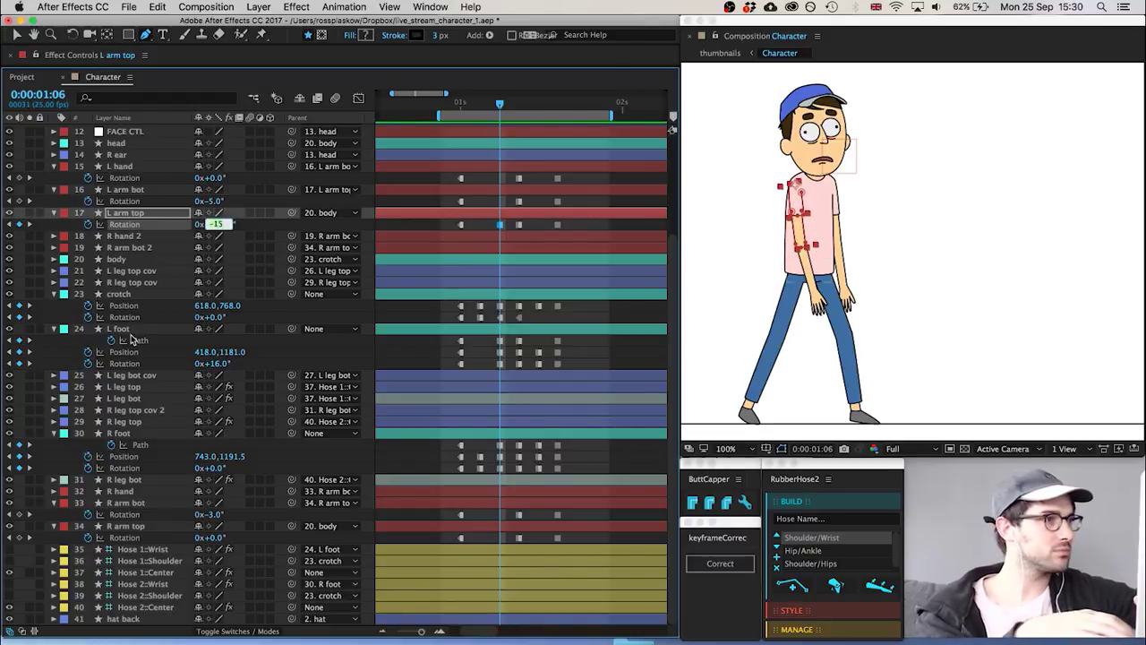
{"action": "key", "text": "Return"}
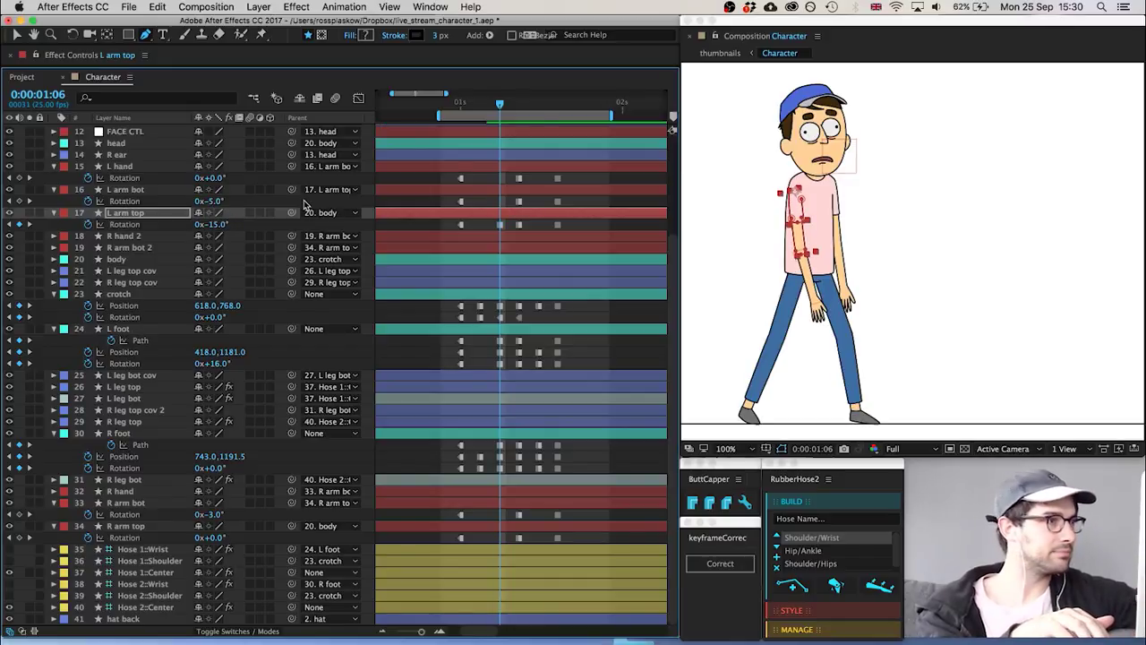
{"action": "left_click", "coordinate": [395, 197]}
{"action": "key", "text": "super+z"}
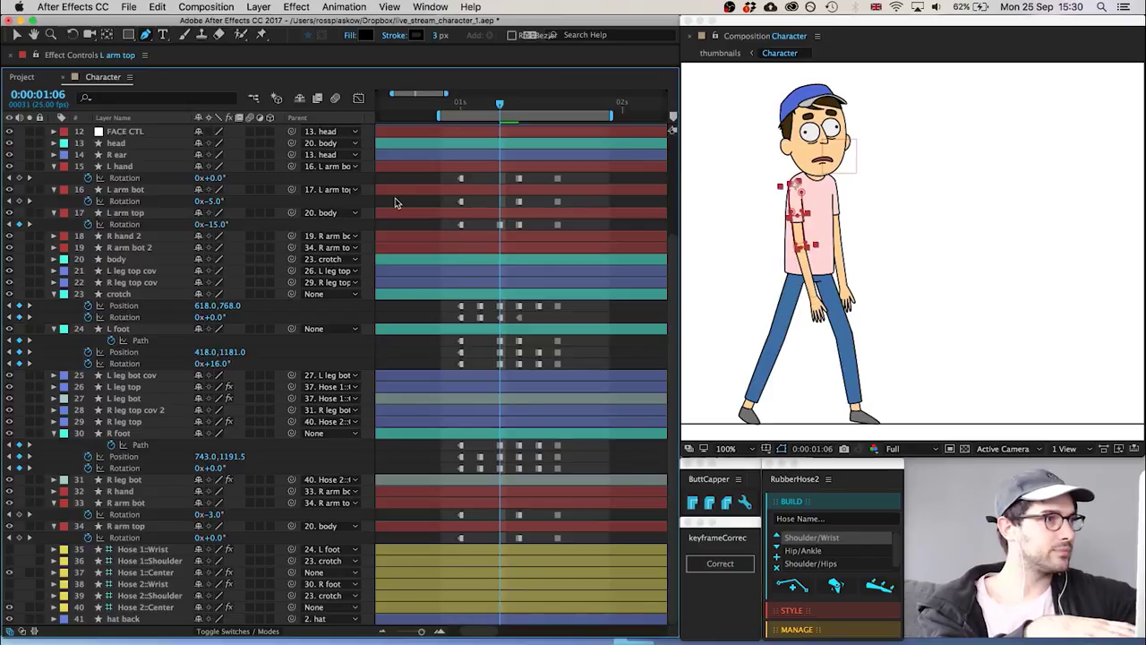
Bend the L arm bot at 0:00:01:06 by keyframing its Rotation at -19°
{"action": "left_click", "coordinate": [217, 201]}
{"action": "key", "text": "shift+Down"}
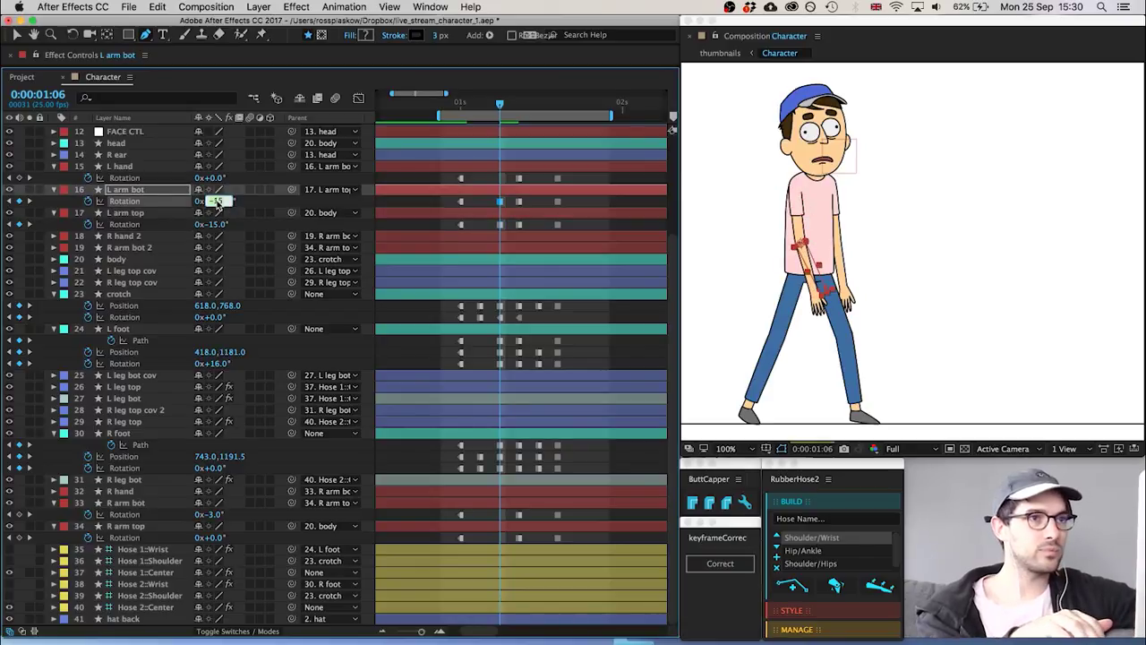
{"action": "key", "text": "Down"}
{"action": "key", "text": "Down"}
{"action": "key", "text": "Down"}
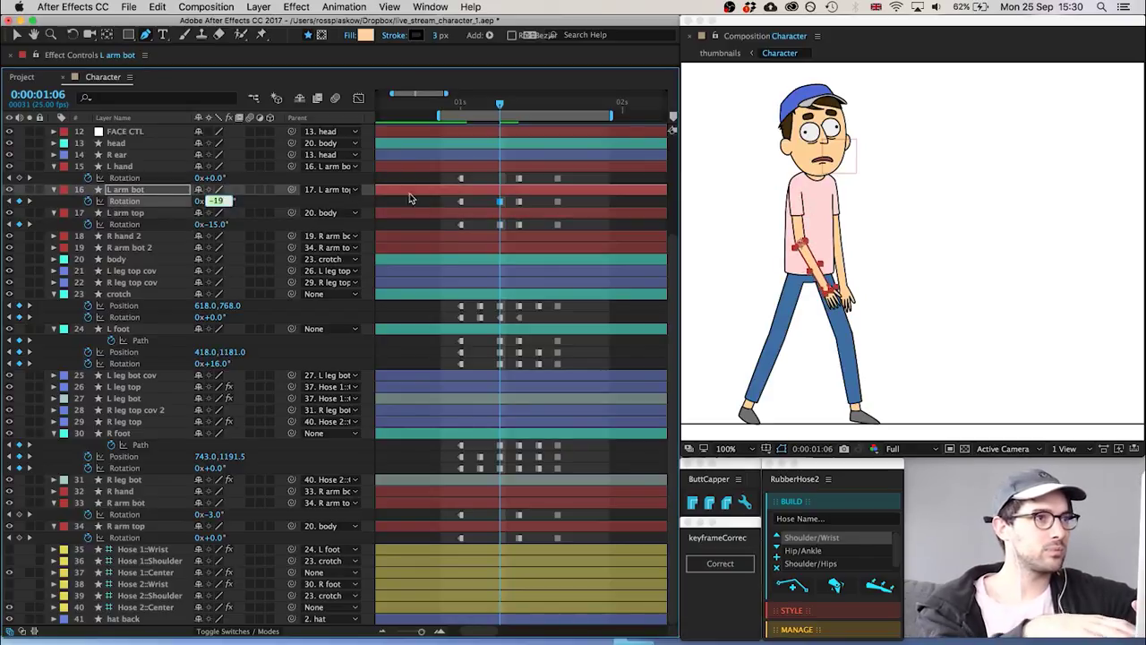
{"action": "left_click", "coordinate": [415, 203]}
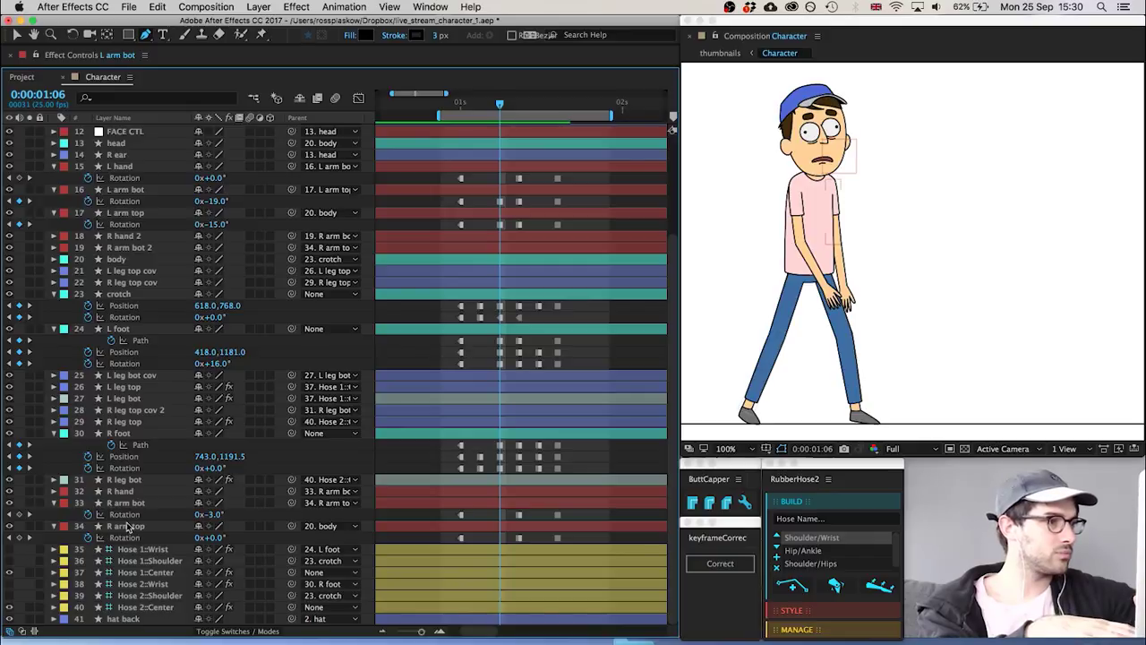
Swing the R arm top back at 0:00:01:06, trying different angles and keyframing its Rotation at 9°
{"action": "left_click", "coordinate": [212, 537]}
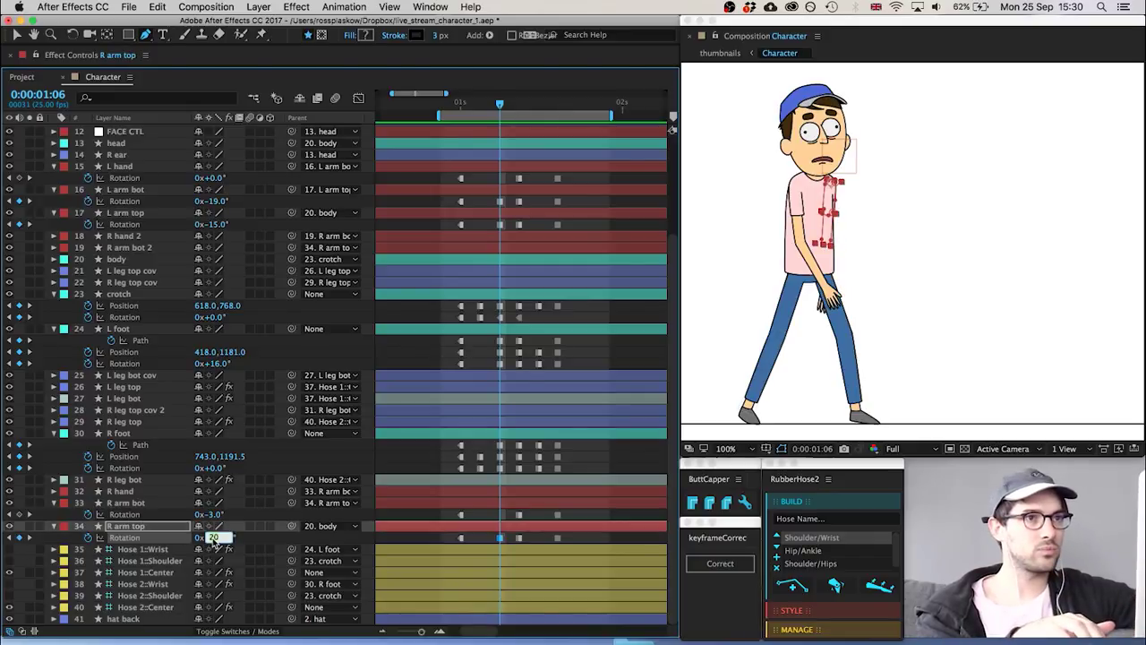
{"action": "key", "text": "shift+Up"}
{"action": "key", "text": "shift+Up"}
{"action": "key", "text": "shift+Down"}
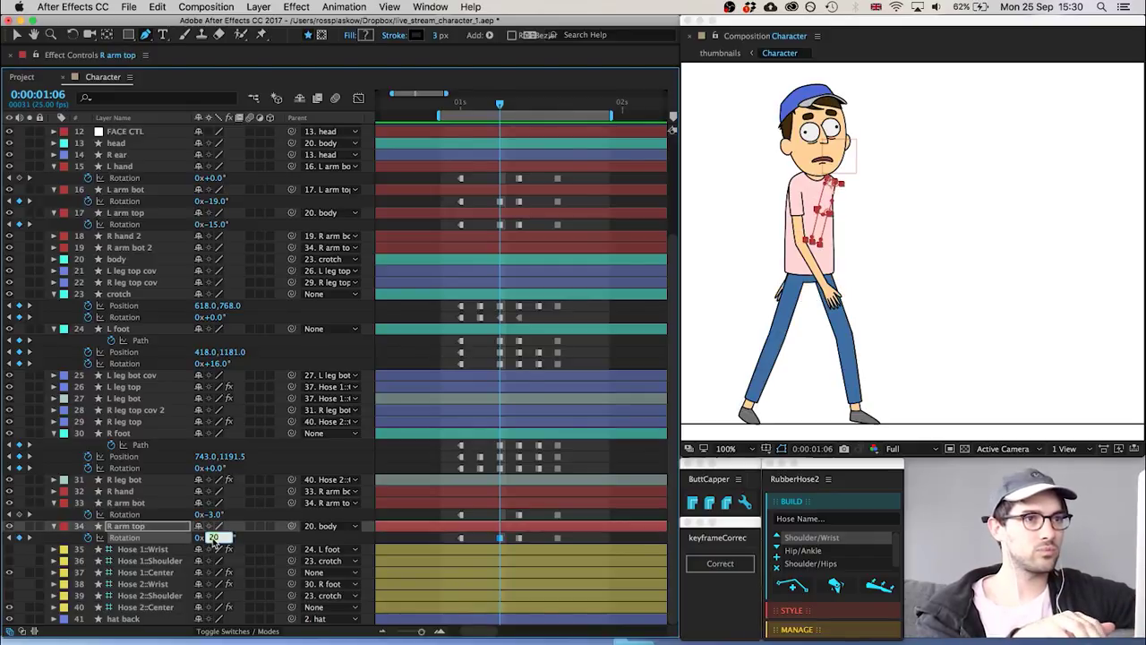
{"action": "key", "text": "Down"}
{"action": "key", "text": "Down"}
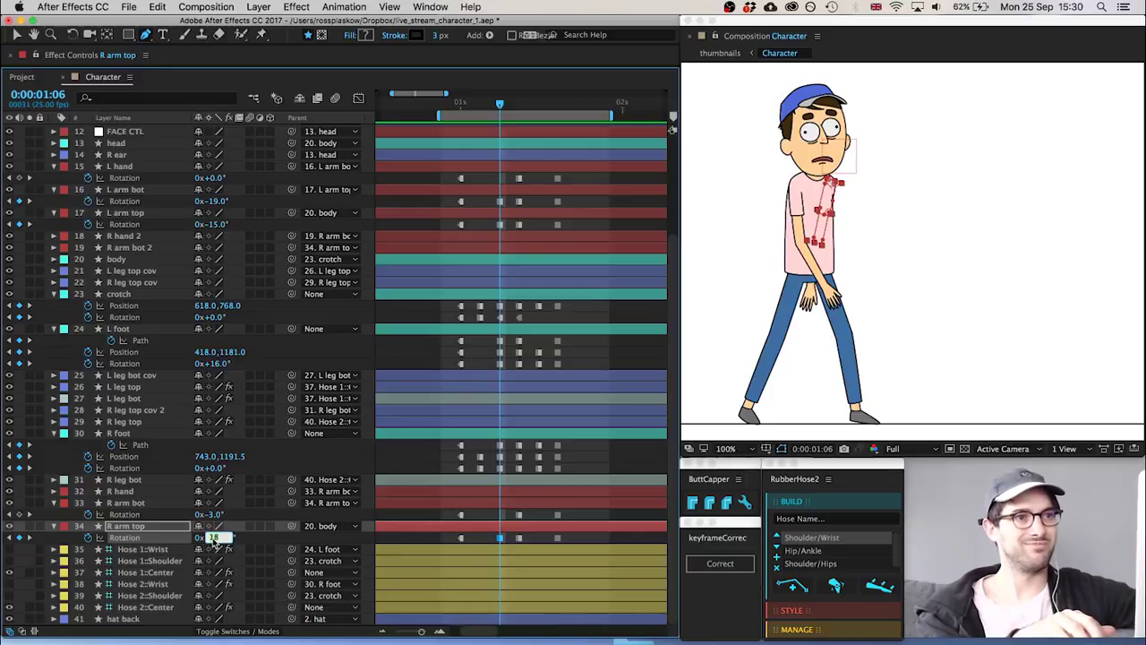
{"action": "key", "text": "shift+Up"}
{"action": "key", "text": "shift+Up"}
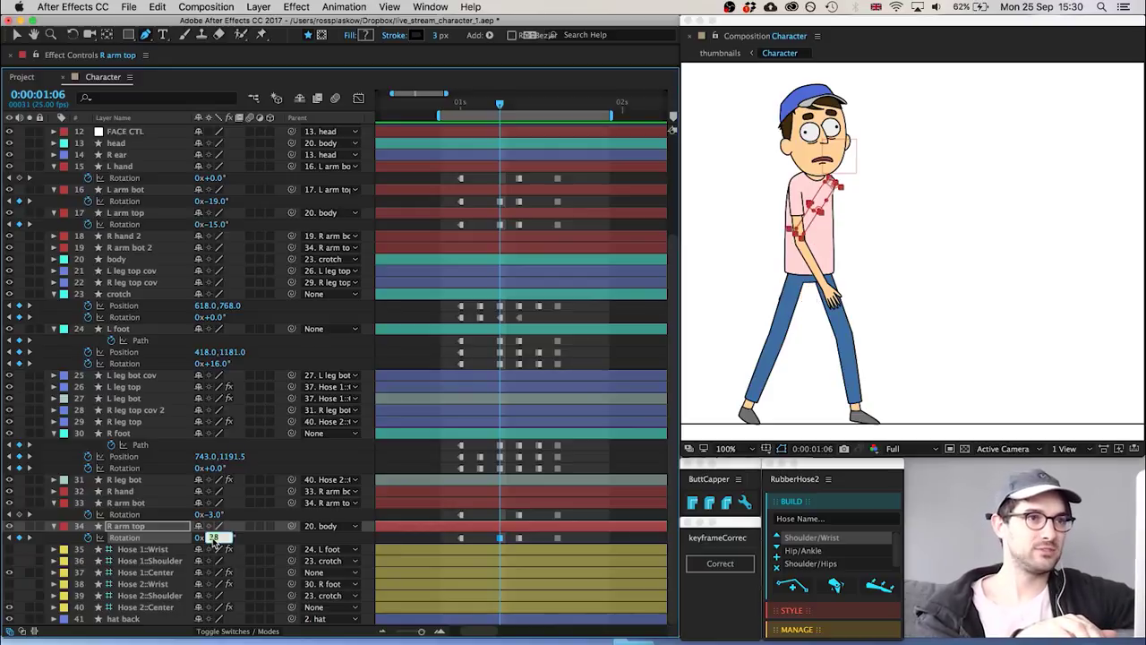
{"action": "key", "text": "shift+Down"}
{"action": "key", "text": "shift+Down"}
{"action": "key", "text": "shift+Down"}
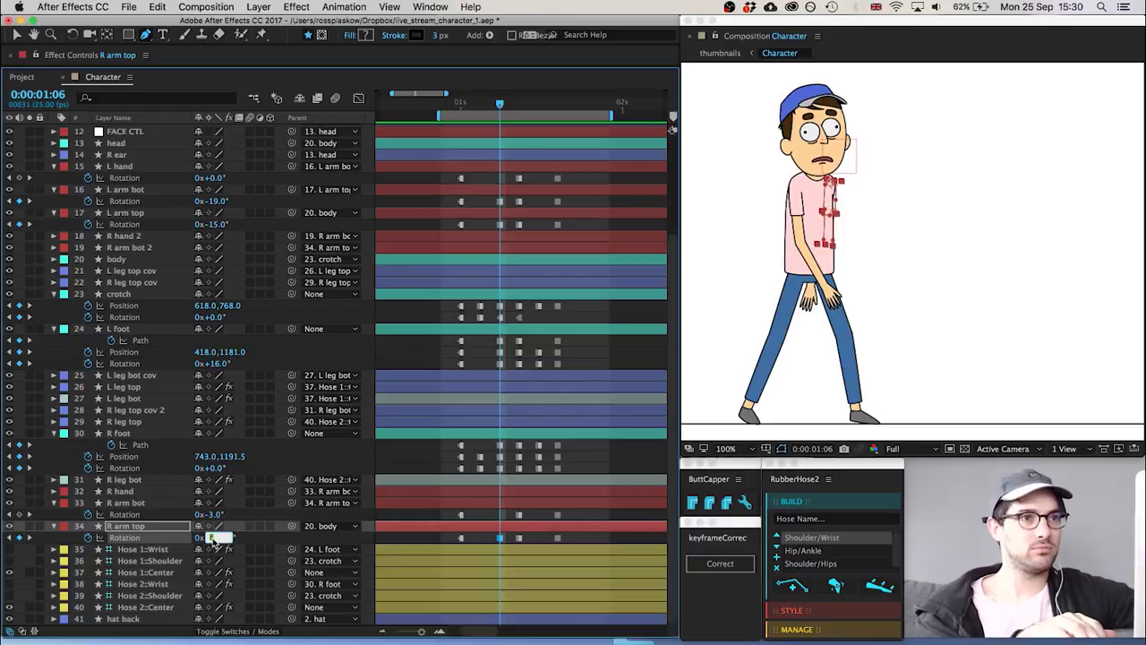
{"action": "key", "text": "Down"}
{"action": "key", "text": "Down"}
{"action": "key", "text": "Down"}
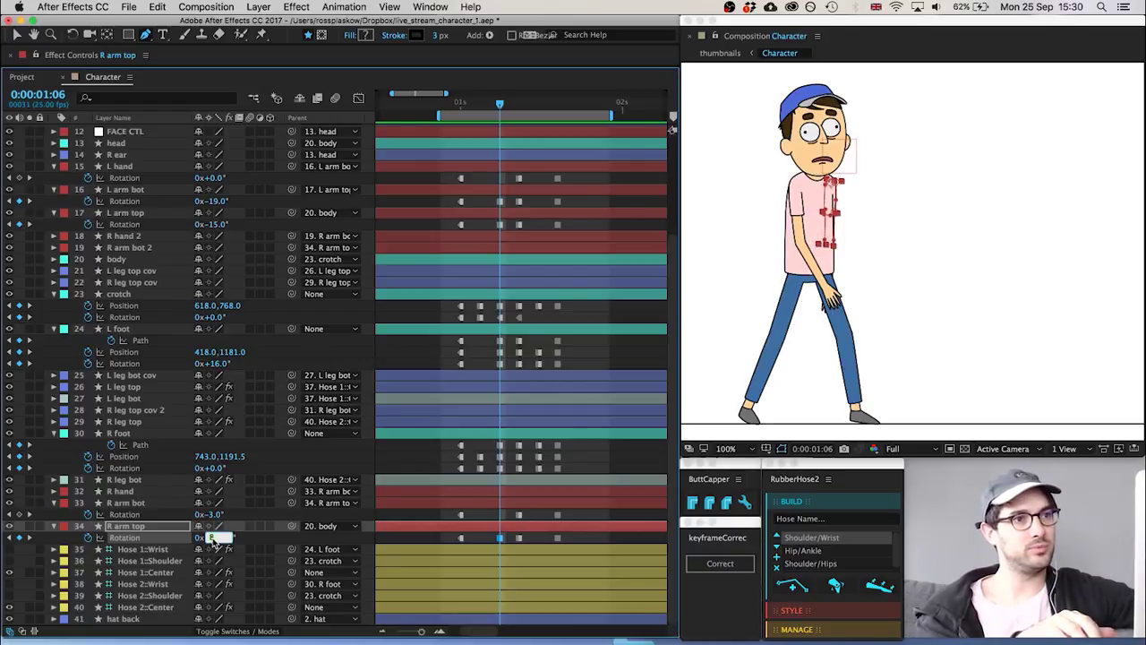
{"action": "key", "text": "Up"}
{"action": "key", "text": "Up"}
{"action": "key", "text": "Up"}
{"action": "key", "text": "Up"}
{"action": "key", "text": "Return"}
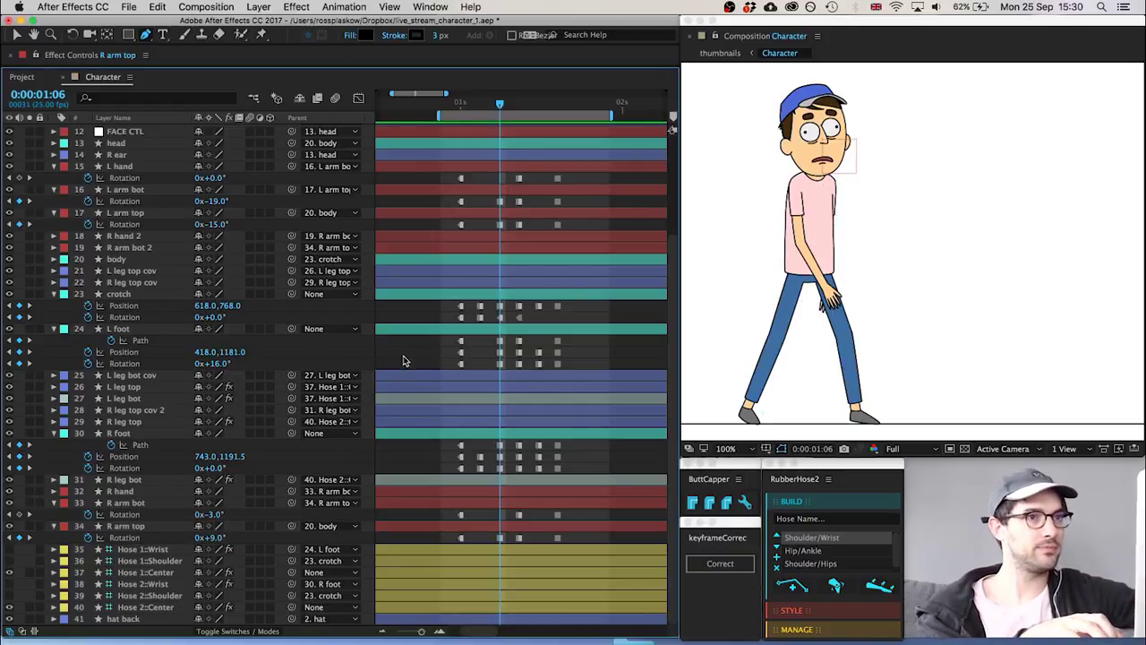
Step back and forth through the frames before 0:00:01:06 to check how the arms swing out of the standing pose
{"action": "key", "text": "Page_Up"}
{"action": "key", "text": "Page_Up"}
{"action": "key", "text": "Page_Up"}
{"action": "key", "text": "Page_Up"}
{"action": "key", "text": "Page_Down"}
{"action": "key", "text": "Page_Down"}
{"action": "key", "text": "Page_Down"}
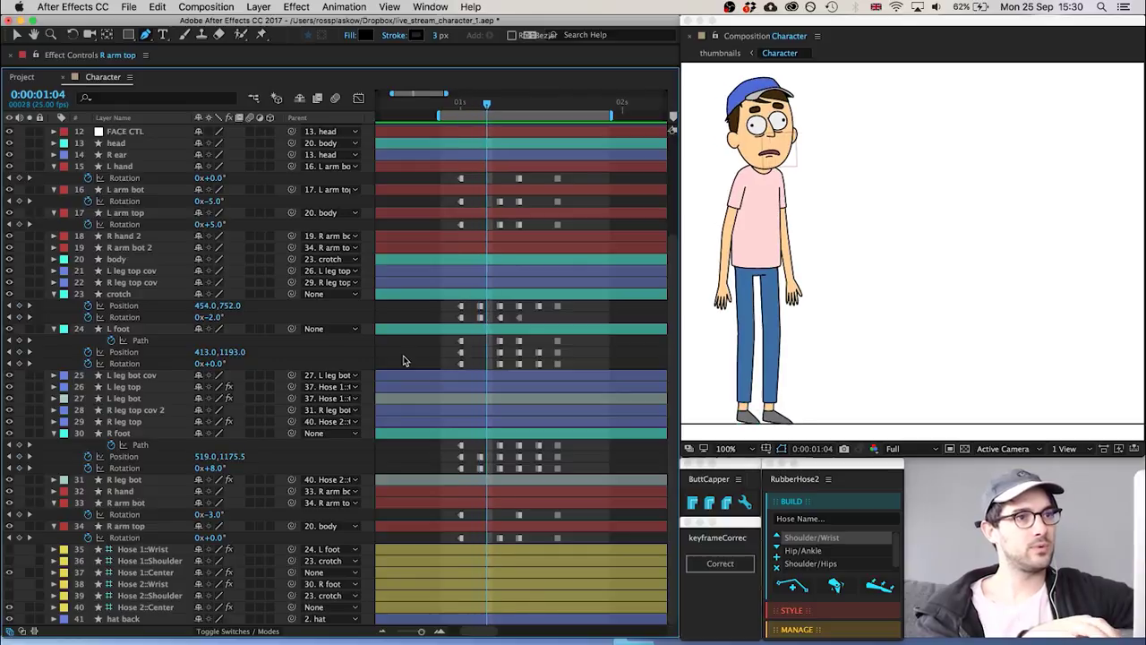
{"action": "key", "text": "Page_Up"}
{"action": "key", "text": "Page_Up"}
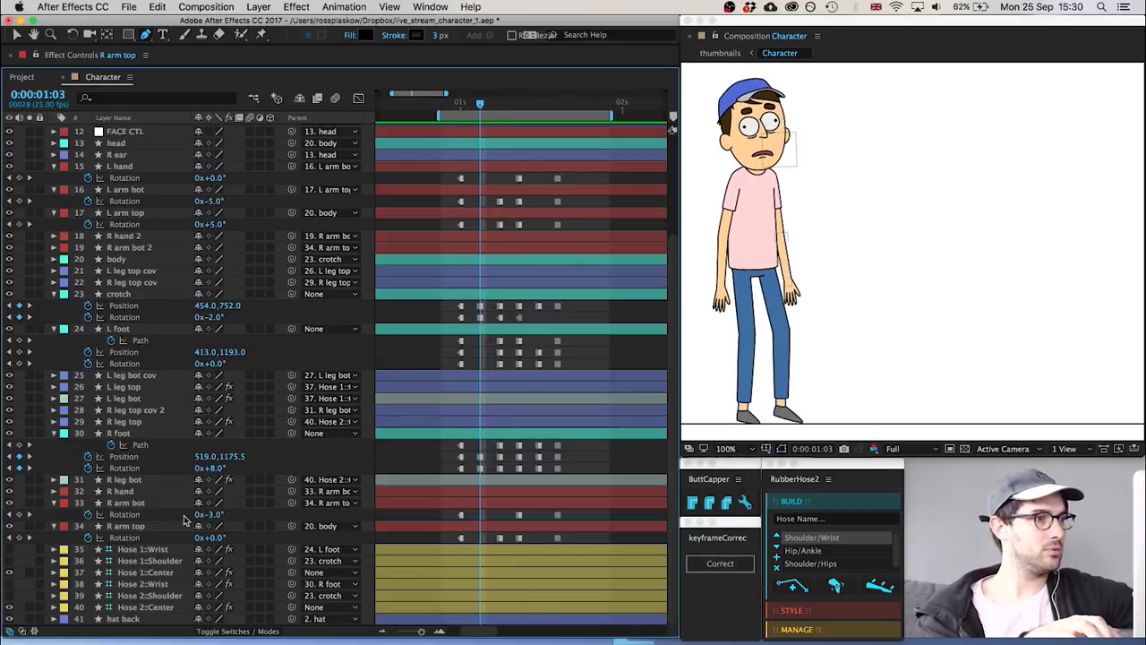
At 0:00:01:03, set the rotation of R arm top to 2° and R arm bot to -6°
{"action": "left_click", "coordinate": [216, 539]}
{"action": "key", "text": "Up"}
{"action": "key", "text": "Up"}
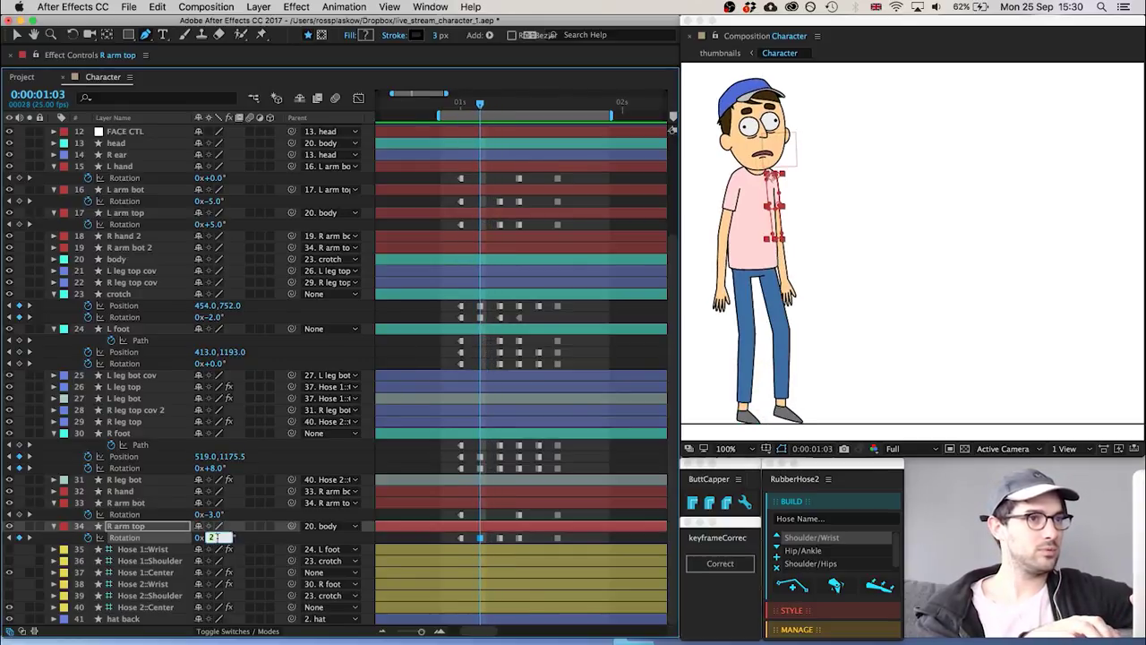
{"action": "left_click", "coordinate": [216, 513]}
{"action": "key", "text": "Down"}
{"action": "key", "text": "Down"}
{"action": "key", "text": "Down"}
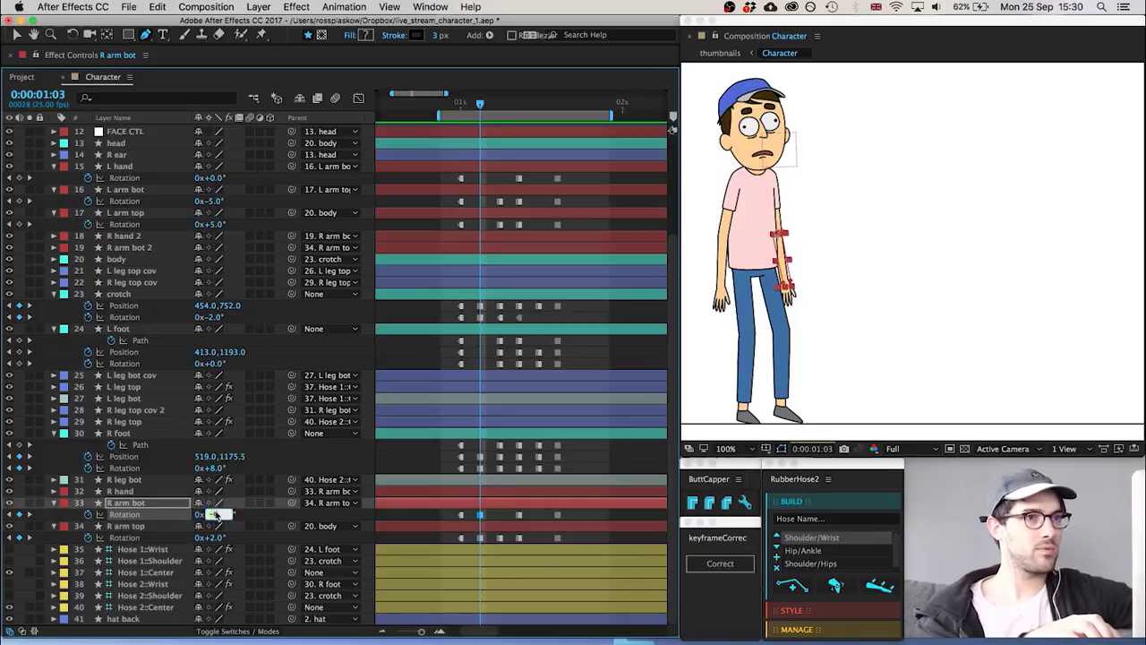
{"action": "left_click", "coordinate": [419, 518]}
Copy R arm bot's rotation keyframe from 0:00:01:00 and paste it at 0:00:01:06
{"action": "key", "text": "Page_Down"}
{"action": "key", "text": "Page_Down"}
{"action": "key", "text": "Page_Down"}
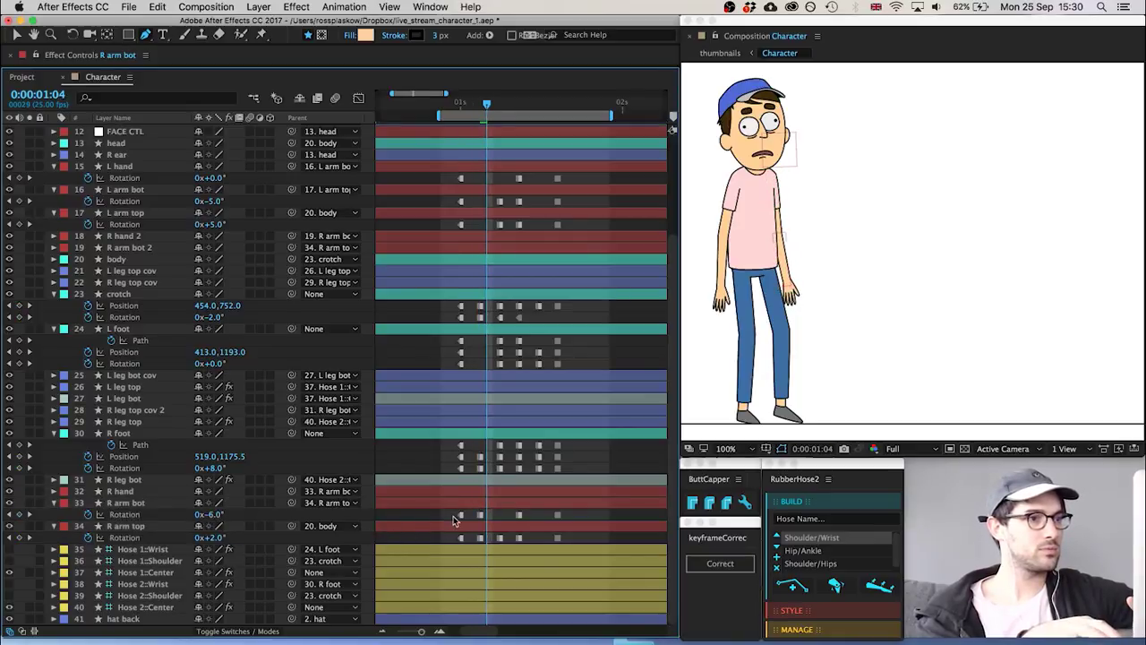
{"action": "left_click", "coordinate": [461, 516]}
{"action": "key", "text": "super+c"}
{"action": "key", "text": "super+v"}
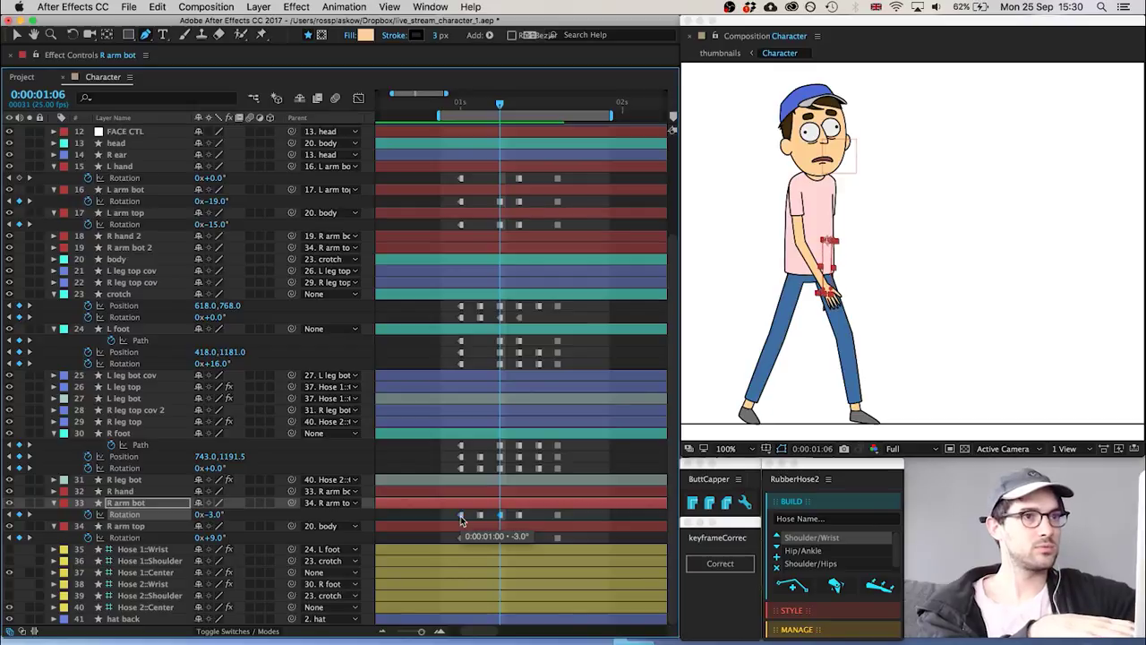
{"action": "left_click", "coordinate": [423, 450]}
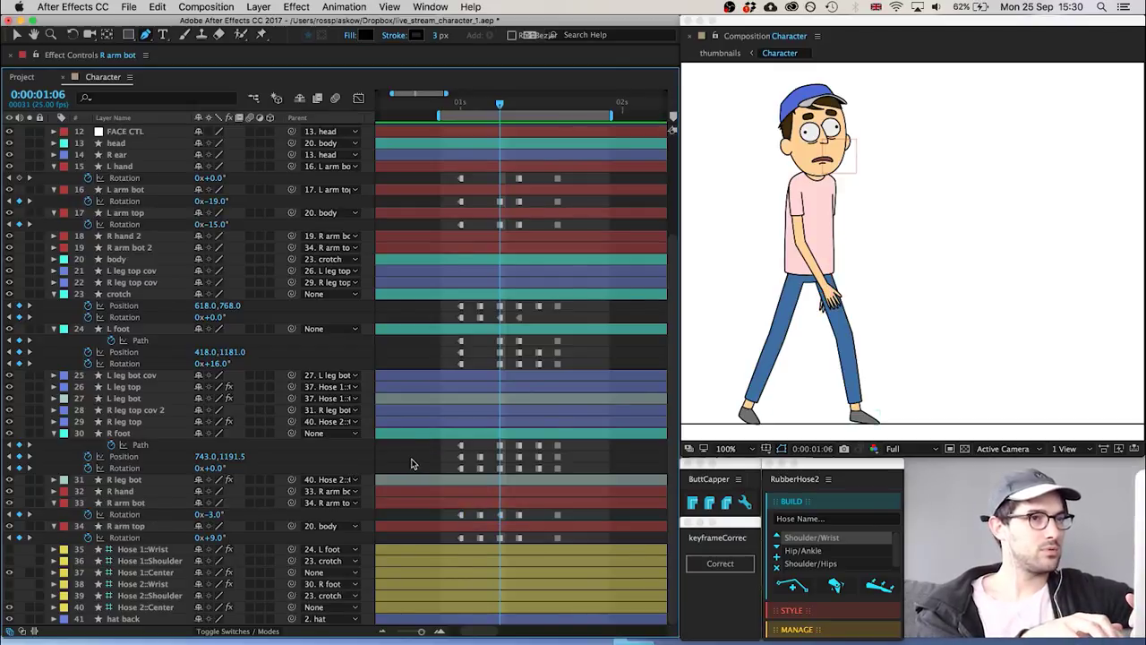
At 0:00:01:03, set the rotation of L arm top to 4° and L arm bot to -4°
{"action": "key", "text": "Page_Up"}
{"action": "key", "text": "Page_Up"}
{"action": "key", "text": "Page_Up"}
{"action": "key", "text": "Page_Up"}
{"action": "key", "text": "Page_Up"}
{"action": "key", "text": "Page_Up"}
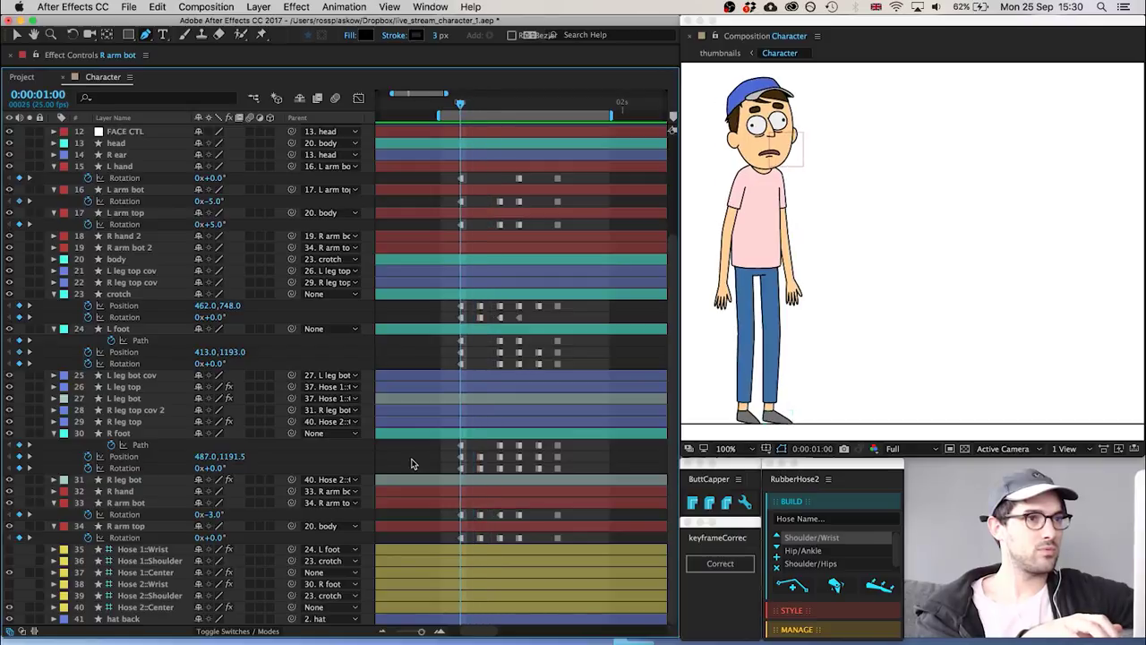
{"action": "key", "text": "Page_Down"}
{"action": "key", "text": "Page_Down"}
{"action": "key", "text": "Page_Down"}
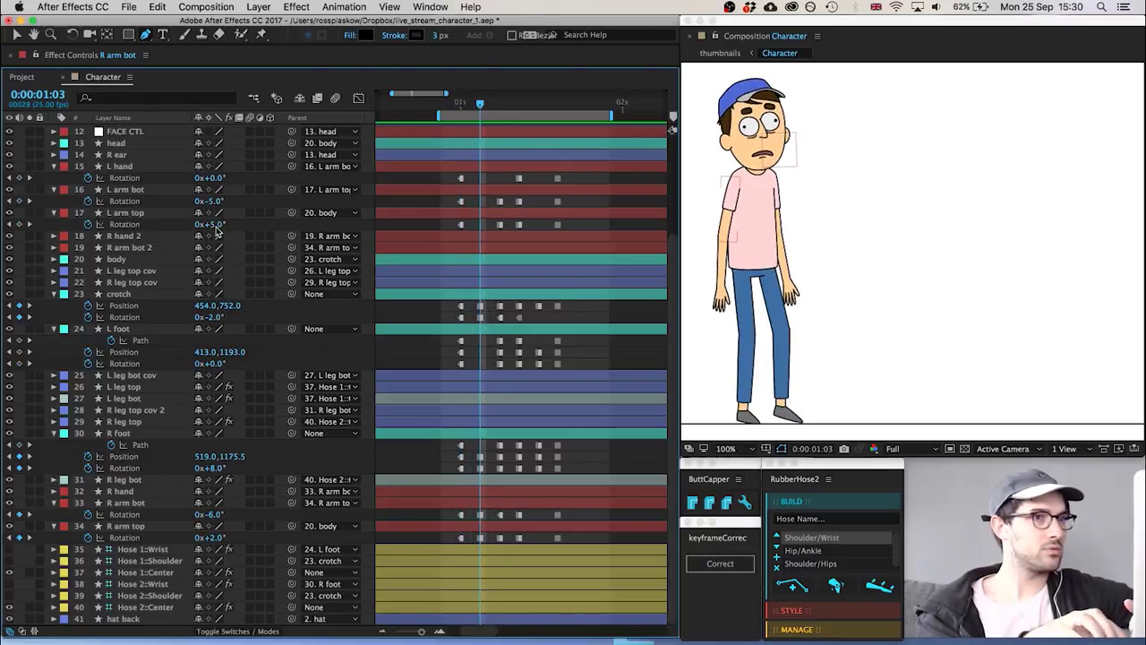
{"action": "left_click", "coordinate": [215, 227]}
{"action": "key", "text": "Down"}
{"action": "left_click", "coordinate": [418, 226]}
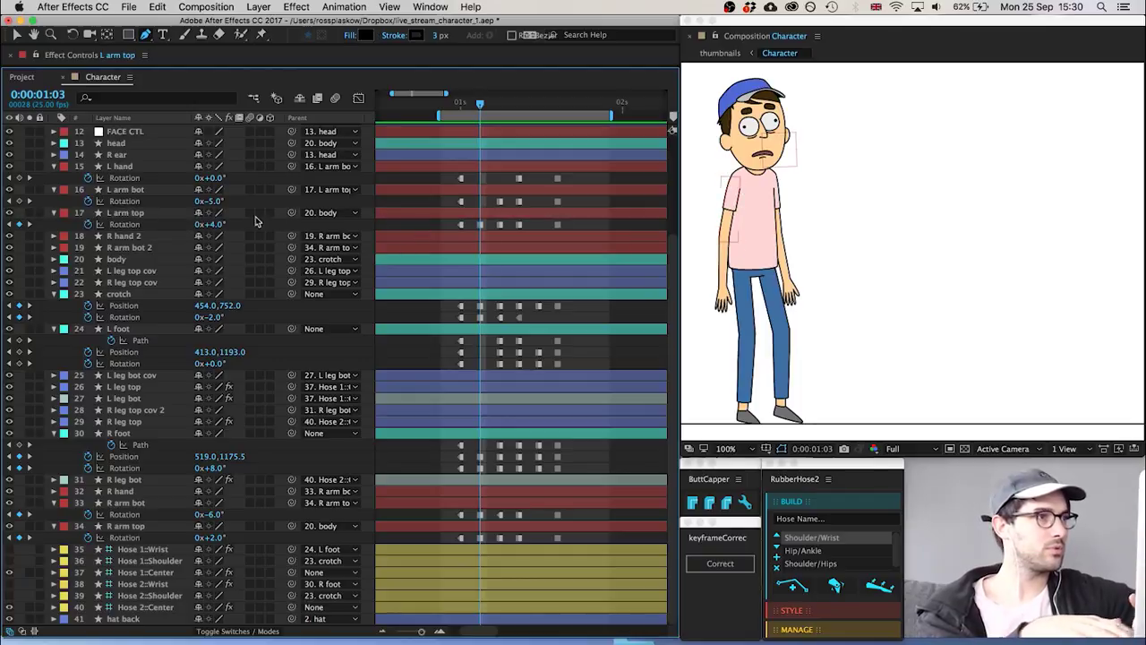
{"action": "key", "text": "Up"}
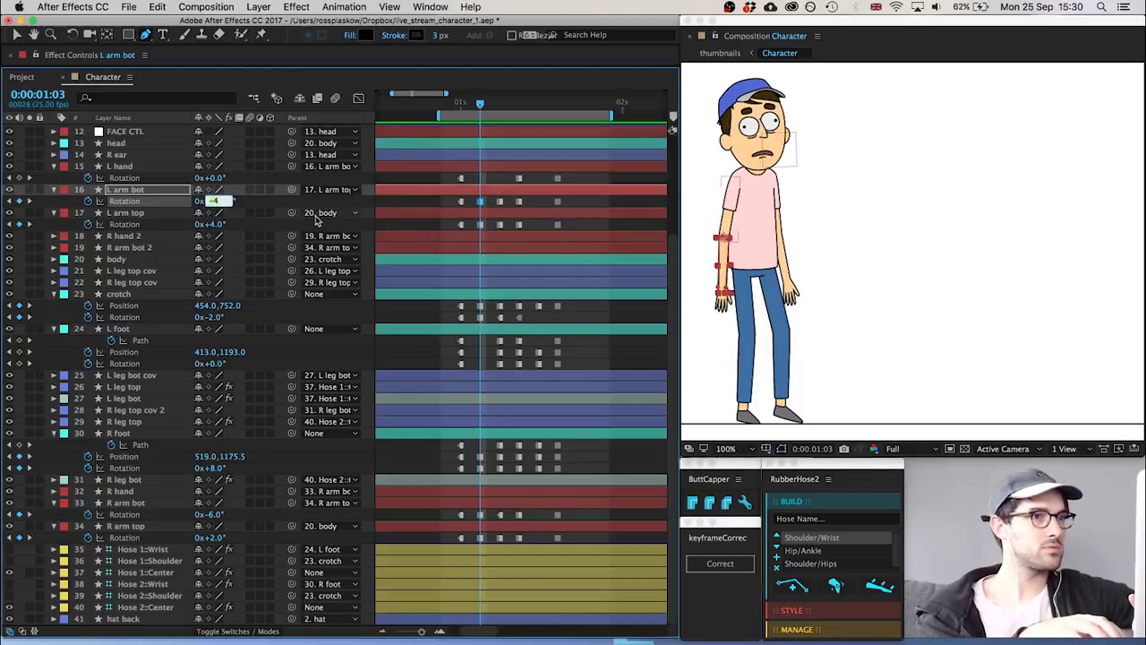
{"action": "left_click", "coordinate": [400, 204]}
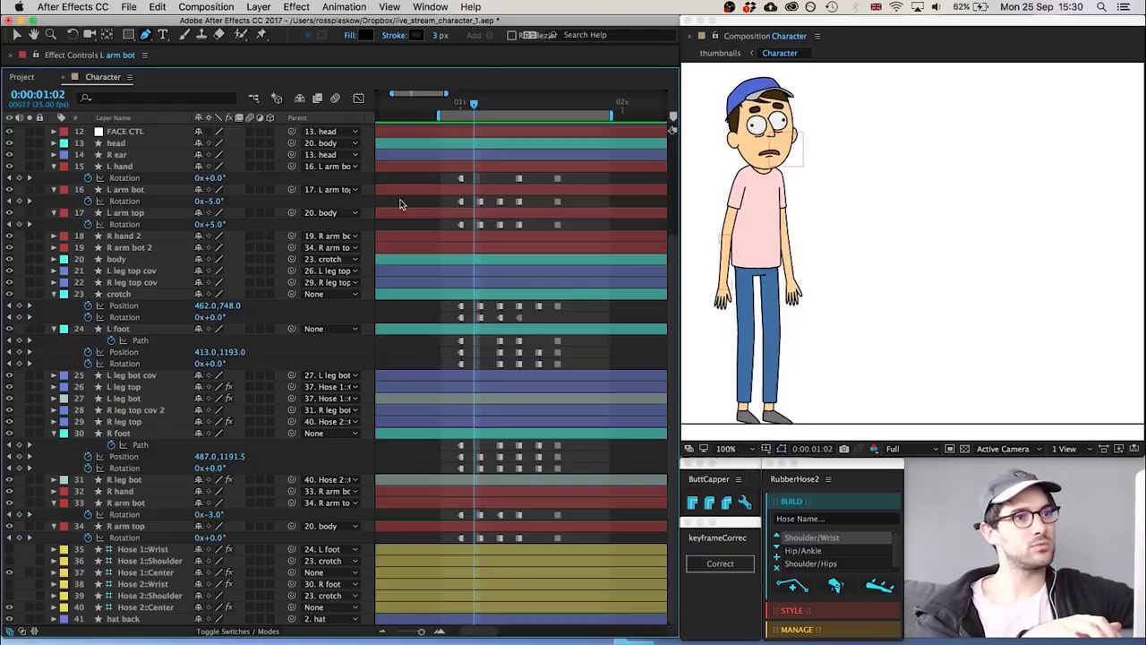
Change L arm top's rotation at 0:00:01:03 to 2°
{"action": "left_click", "coordinate": [222, 226]}
{"action": "type", "text": "2"}
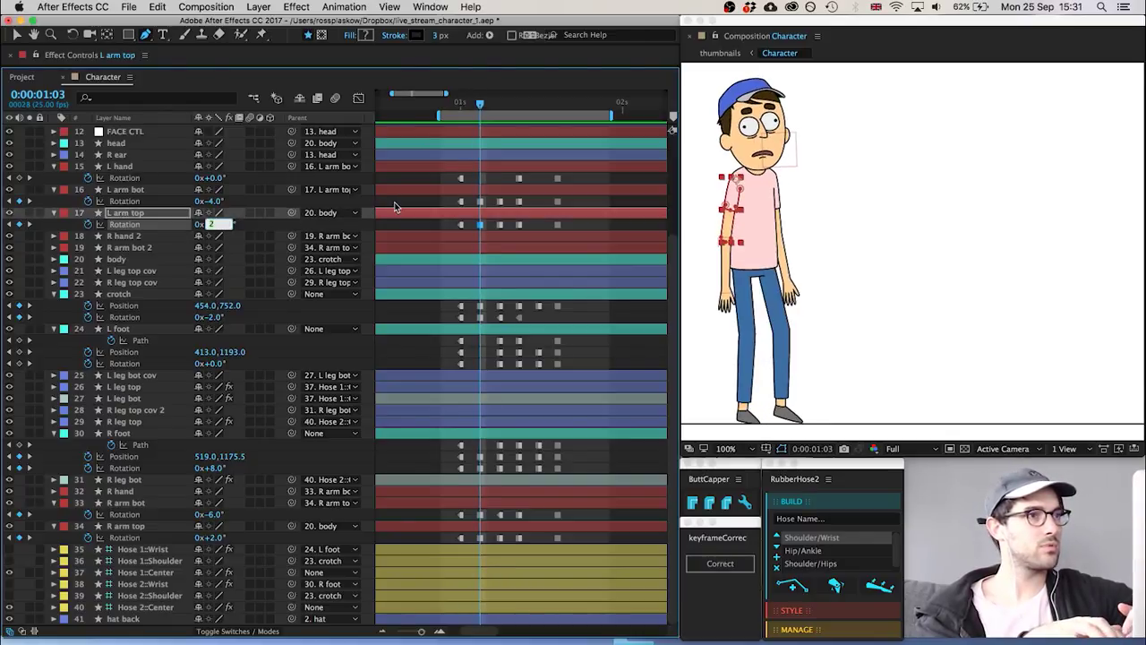
{"action": "key", "text": "Return"}
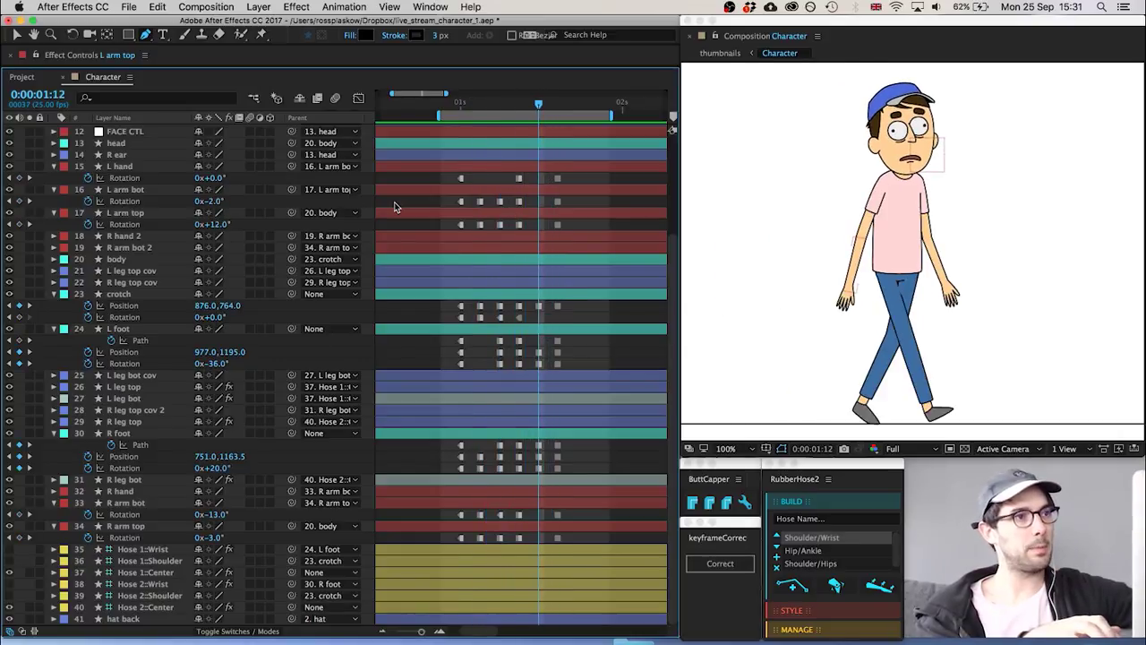
Add rotation keyframes at 0:00:01:12 for L hand, L arm bot, L arm top, R arm bot and R arm top
{"action": "left_click", "coordinate": [19, 178]}
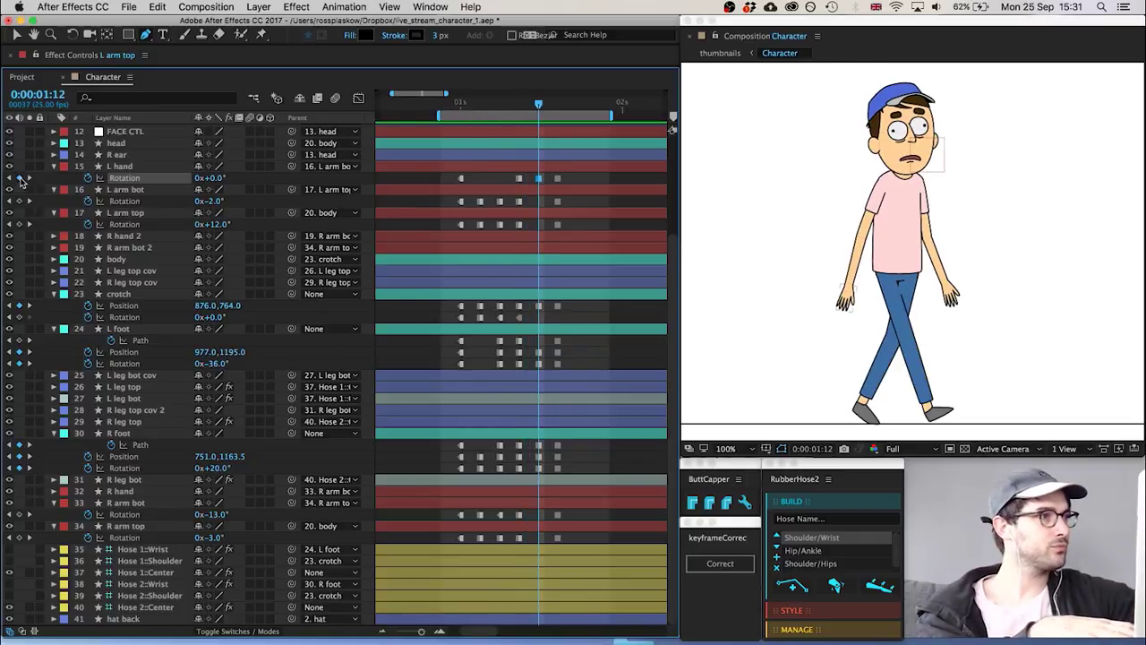
{"action": "left_click", "coordinate": [20, 201]}
{"action": "left_click", "coordinate": [20, 224]}
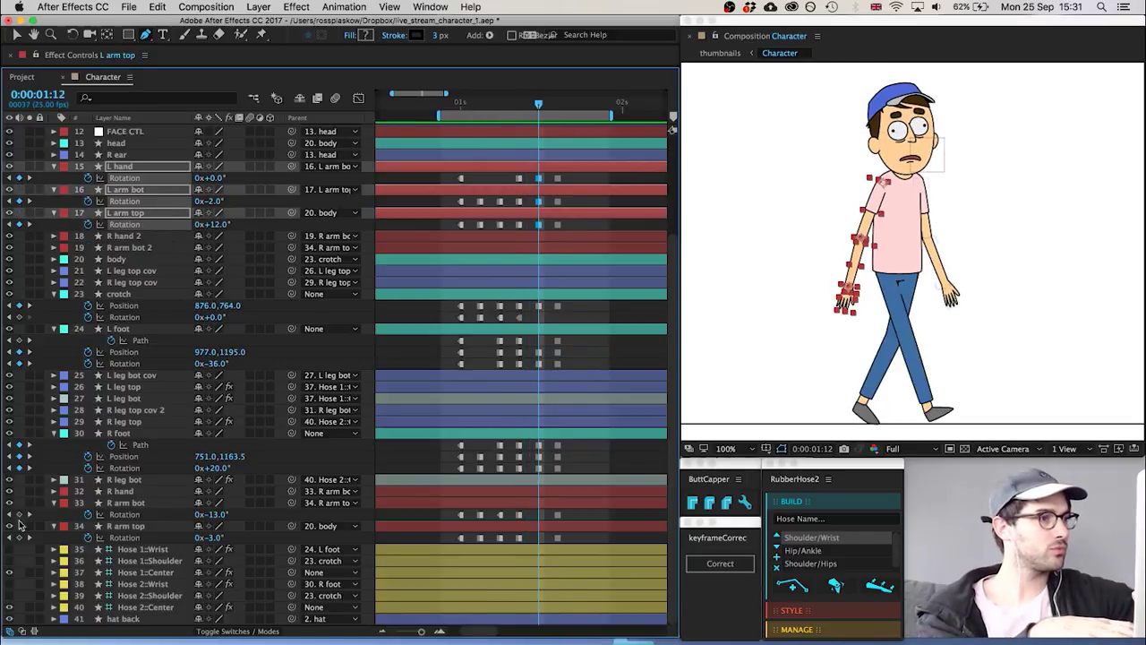
{"action": "left_click", "coordinate": [20, 514]}
{"action": "left_click", "coordinate": [19, 537]}
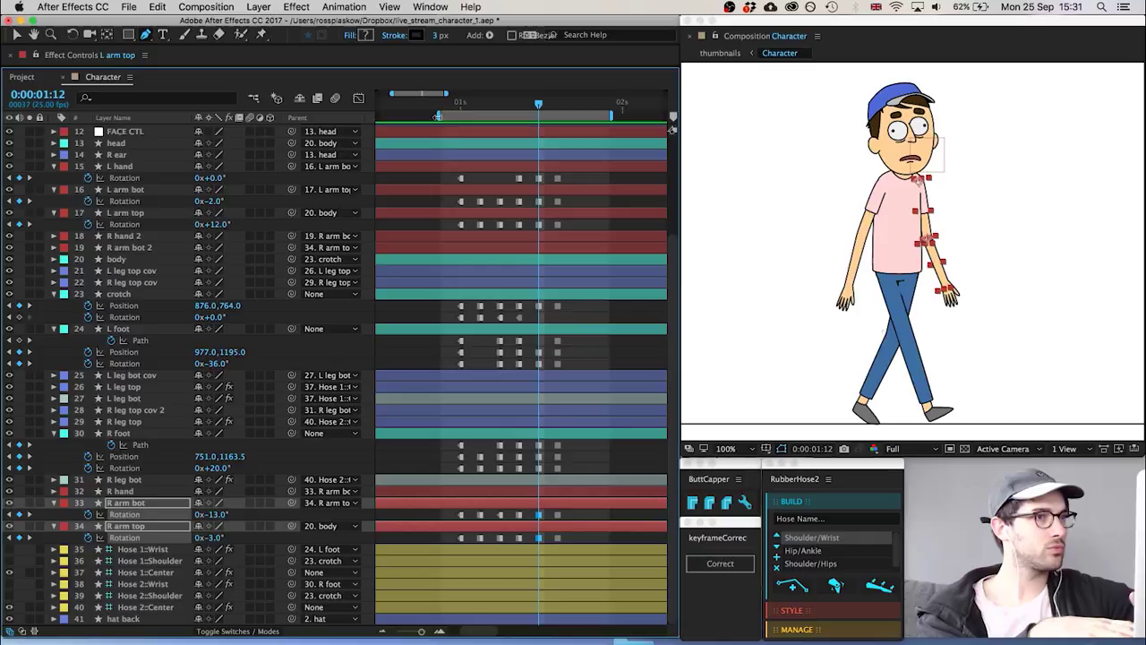
{"action": "left_click", "coordinate": [503, 178]}
At 0:00:01:09, set the rotation of L arm top to 1° and L arm bot to -30°
{"action": "key", "text": "Page_Up"}
{"action": "key", "text": "Page_Up"}
{"action": "key", "text": "Page_Up"}
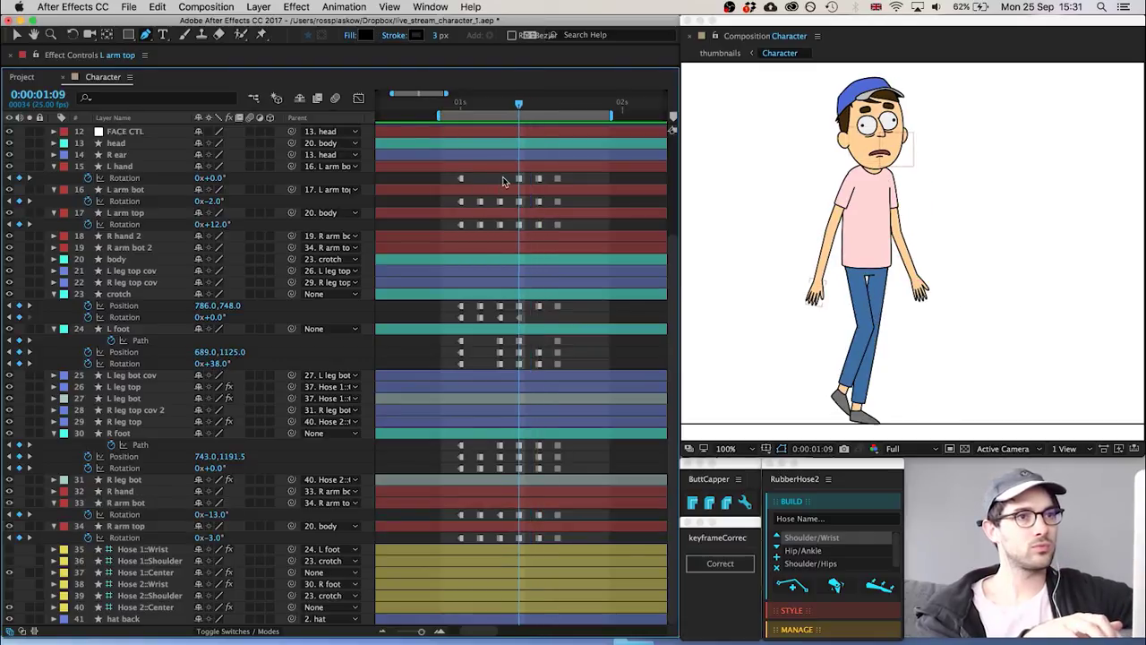
{"action": "key", "text": "Page_Up"}
{"action": "key", "text": "Page_Down"}
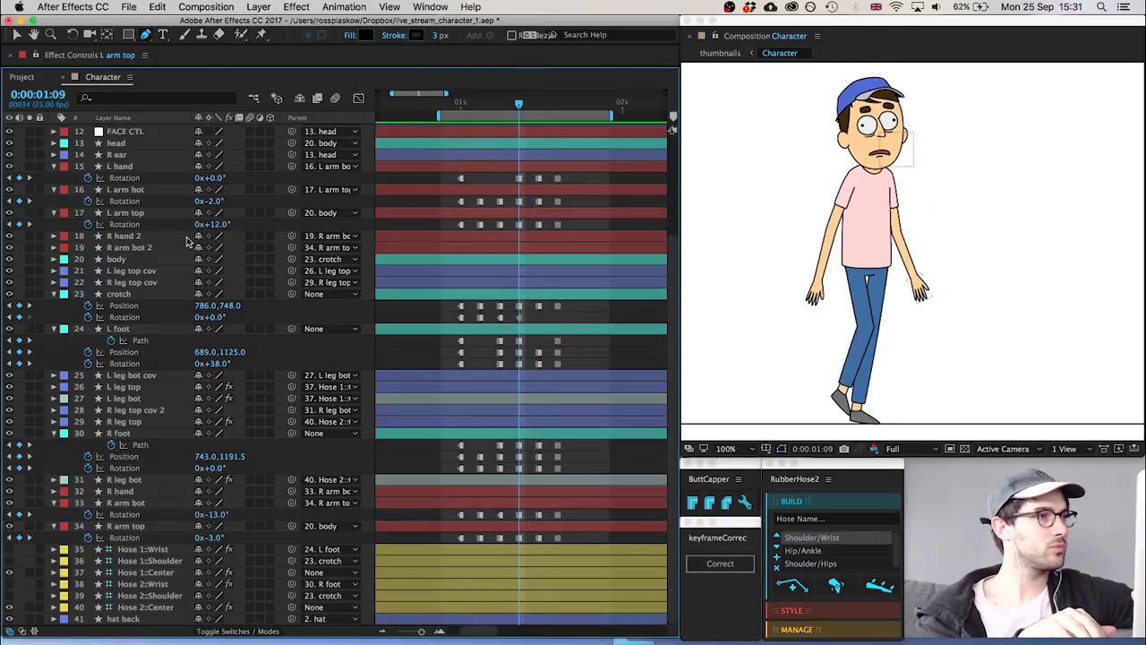
{"action": "left_click", "coordinate": [217, 227]}
{"action": "type", "text": "1"}
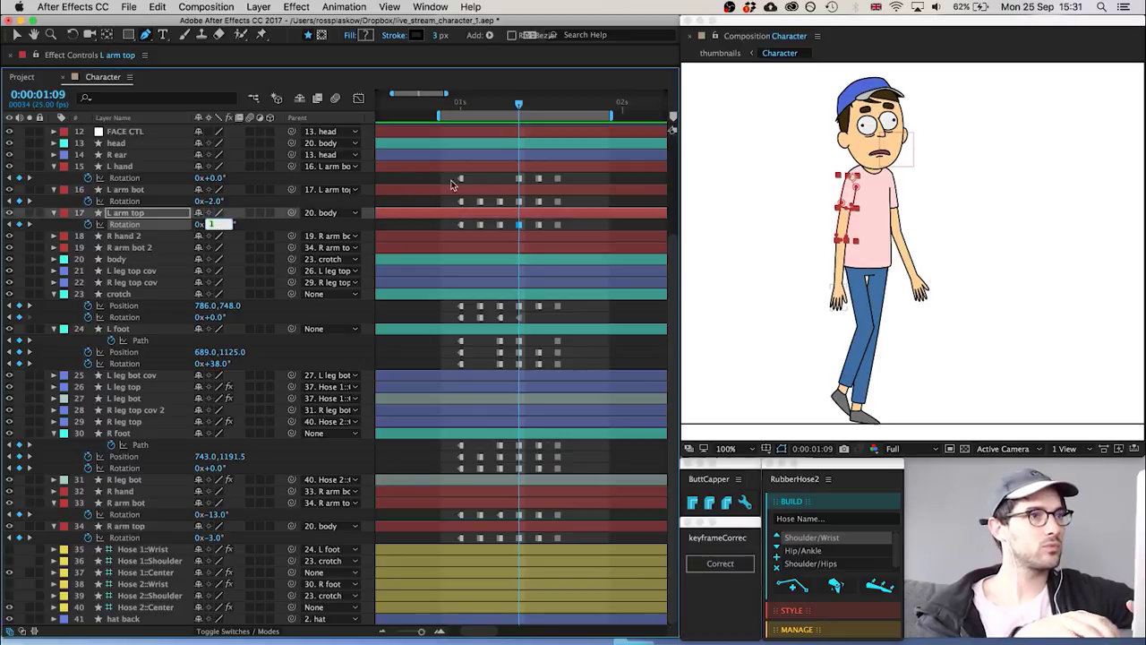
{"action": "left_click", "coordinate": [484, 181]}
{"action": "left_click", "coordinate": [211, 201]}
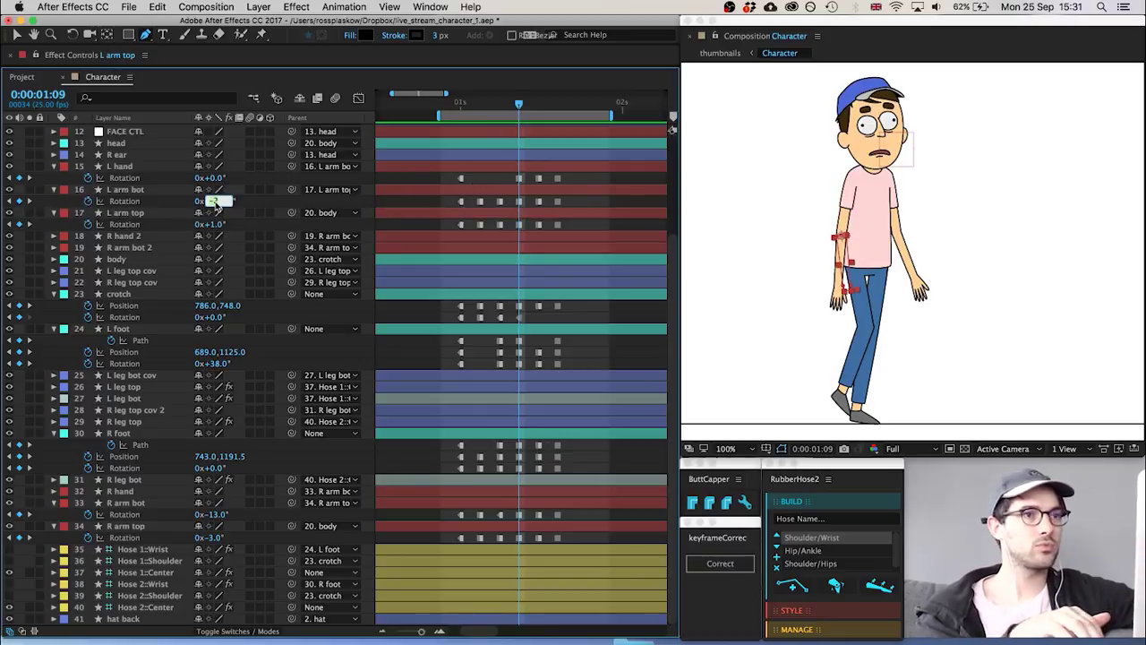
{"action": "type", "text": "-32"}
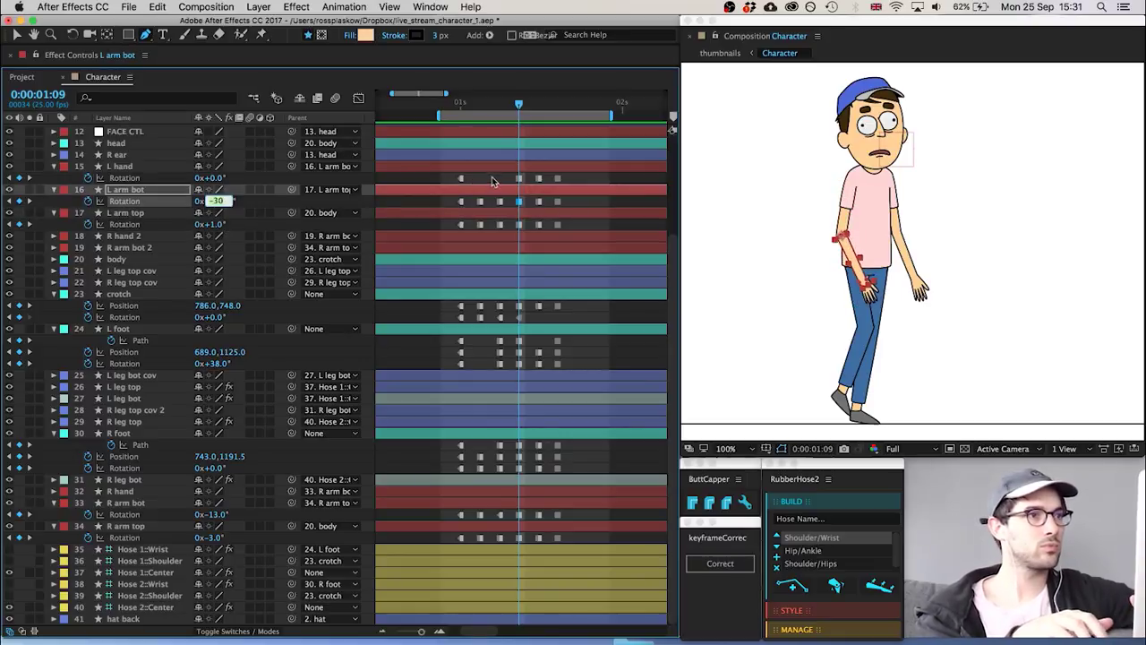
{"action": "left_click", "coordinate": [492, 179]}
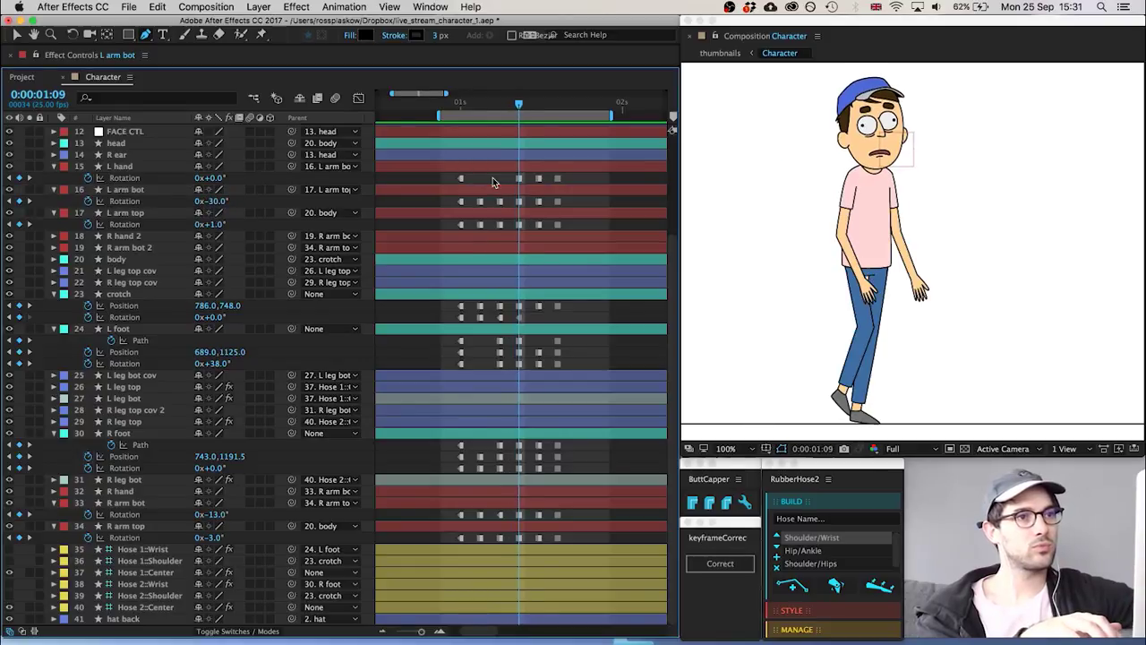
Adjust the left arm at 0:00:01:09 by setting L arm top's rotation to 4° and L arm bot's to -34°
{"action": "left_click", "coordinate": [219, 225]}
{"action": "type", "text": "4"}
{"action": "left_click", "coordinate": [215, 203]}
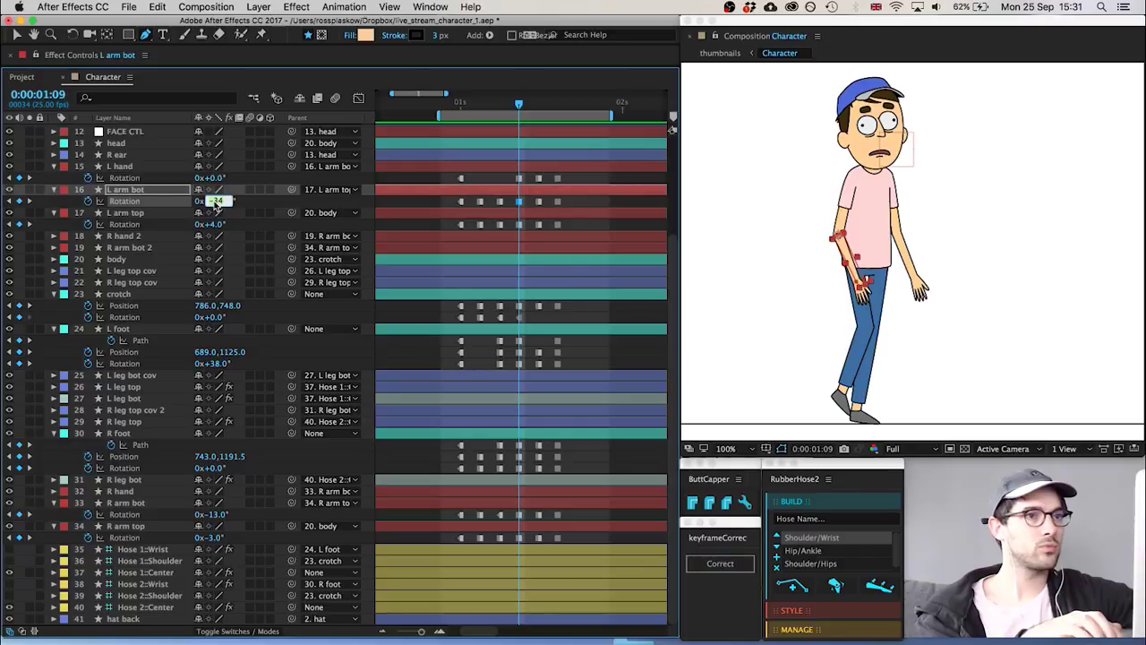
{"action": "type", "text": "-34"}
{"action": "key", "text": "Return"}
{"action": "left_click", "coordinate": [479, 183]}
Compare the left arm's pose between 0:00:01:09 and the frames just before it
{"action": "key", "text": "Page_Up"}
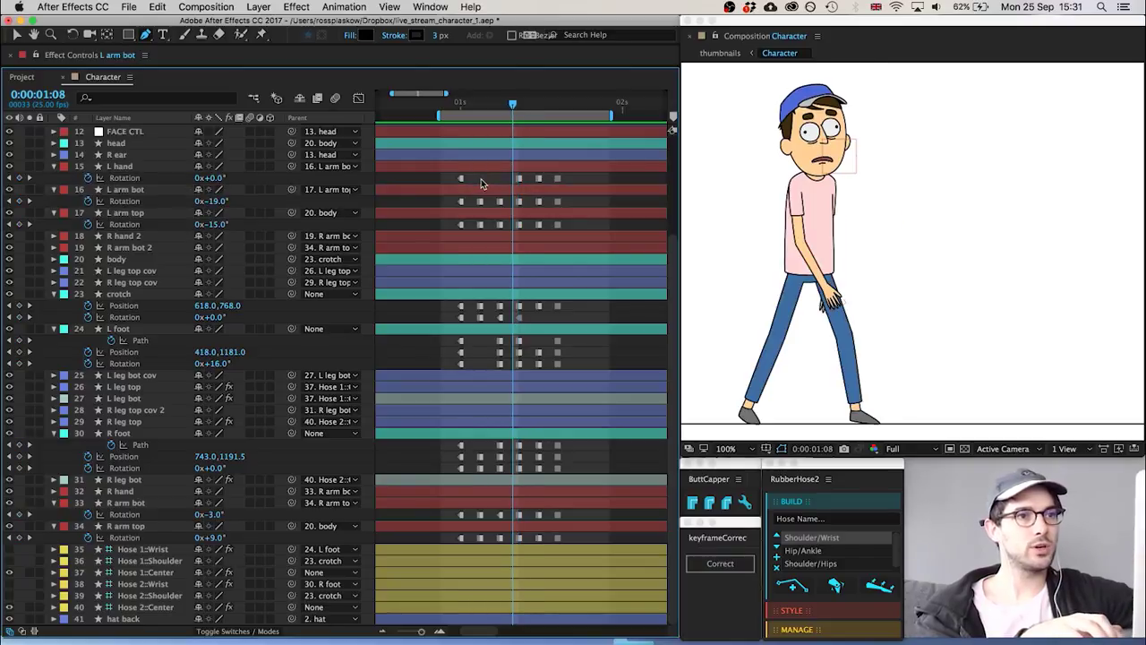
{"action": "key", "text": "Page_Down"}
{"action": "key", "text": "Page_Up"}
{"action": "key", "text": "Page_Down"}
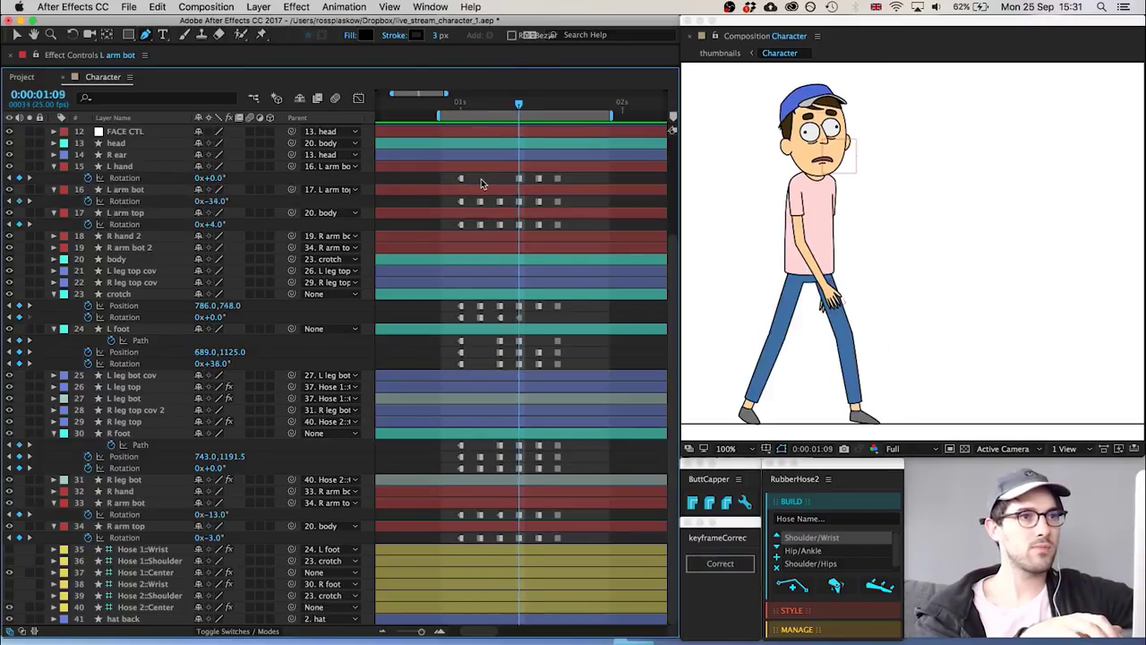
{"action": "key", "text": "Page_Up"}
{"action": "key", "text": "Page_Down"}
{"action": "key", "text": "Page_Up"}
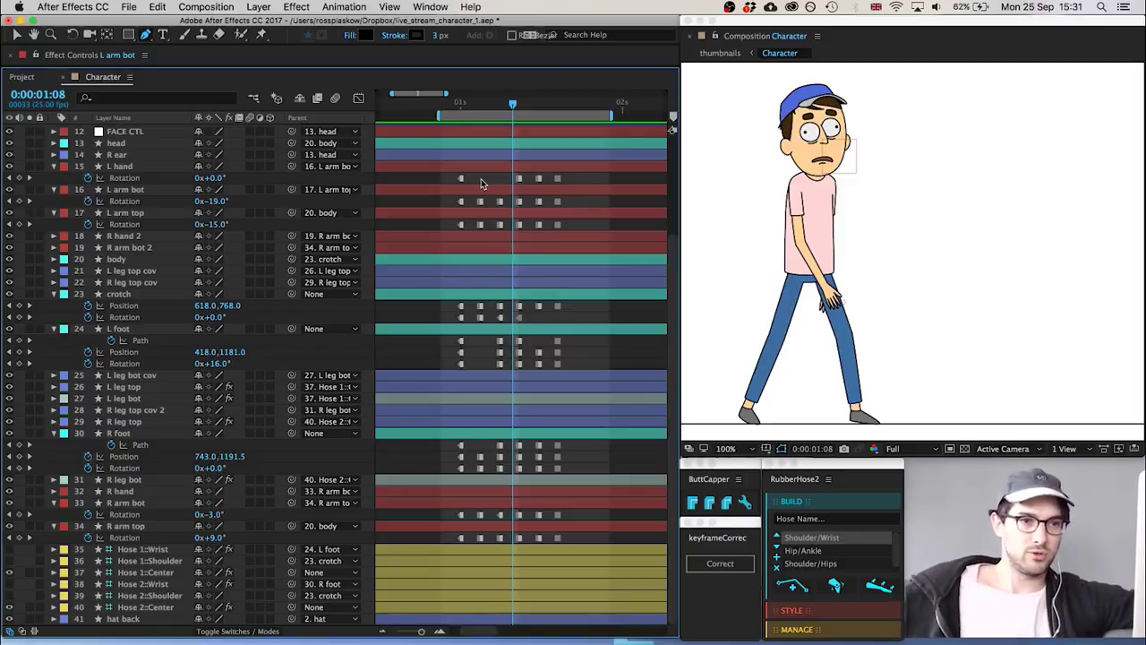
{"action": "key", "text": "Page_Up"}
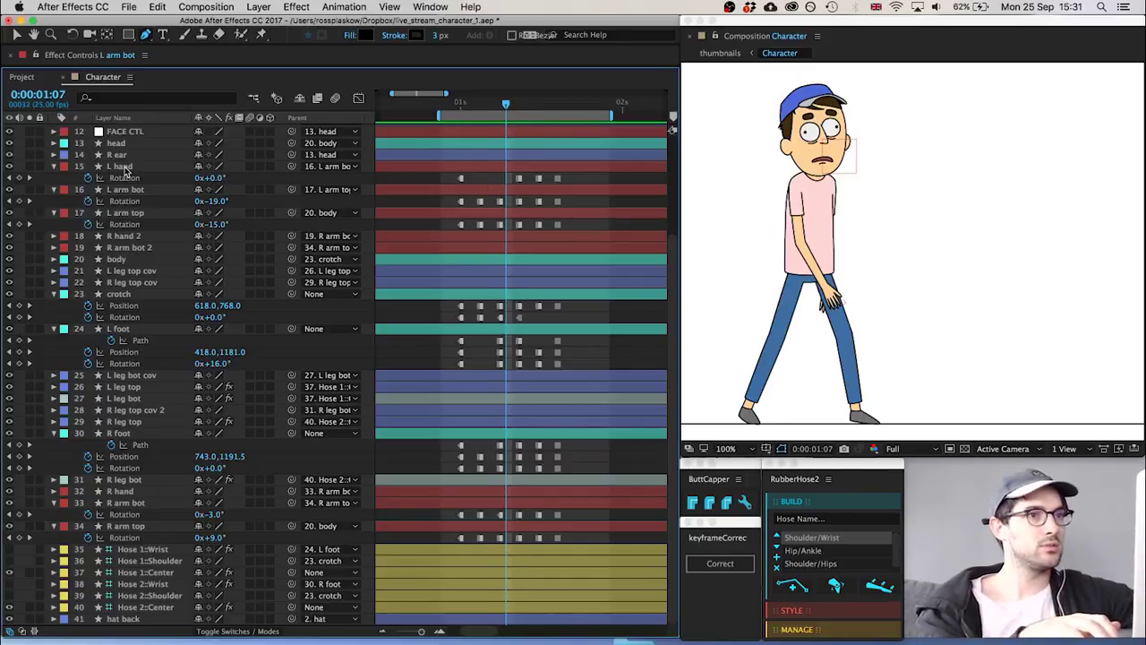
Set L arm bot's rotation at 0:00:01:09 to -35°
{"action": "key", "text": "Page_Down"}
{"action": "key", "text": "Page_Down"}
{"action": "key", "text": "Page_Up"}
{"action": "key", "text": "Page_Down"}
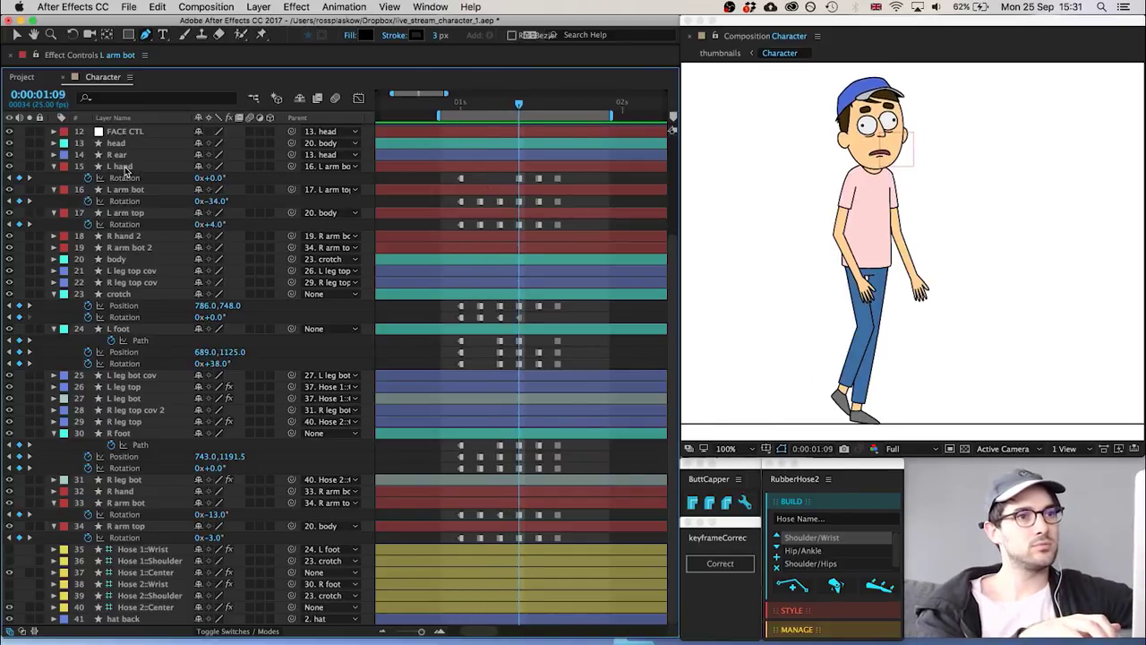
{"action": "left_click", "coordinate": [215, 201]}
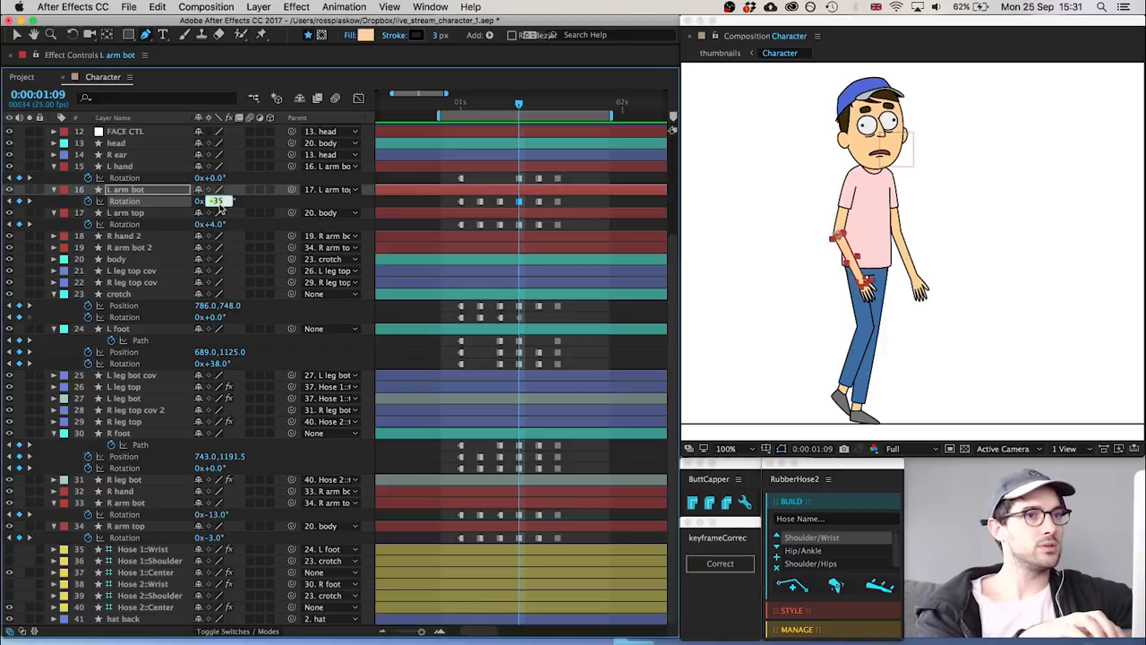
{"action": "left_click", "coordinate": [495, 176]}
Step back and forth through the walk frames from 0:00:01:08 to 0:00:01:15 to check the motion between poses
{"action": "key", "text": "Page_Up"}
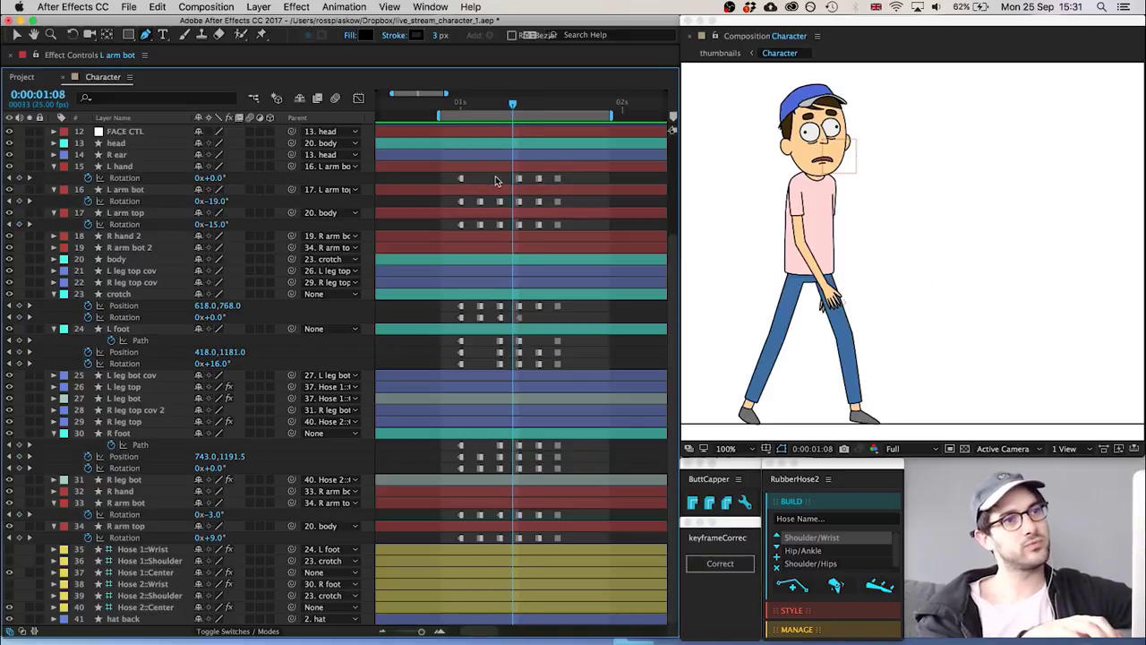
{"action": "key", "text": "Page_Down"}
{"action": "key", "text": "Page_Down"}
{"action": "key", "text": "Page_Down"}
{"action": "key", "text": "Page_Down"}
{"action": "key", "text": "Page_Down"}
{"action": "key", "text": "Page_Down"}
{"action": "key", "text": "Page_Down"}
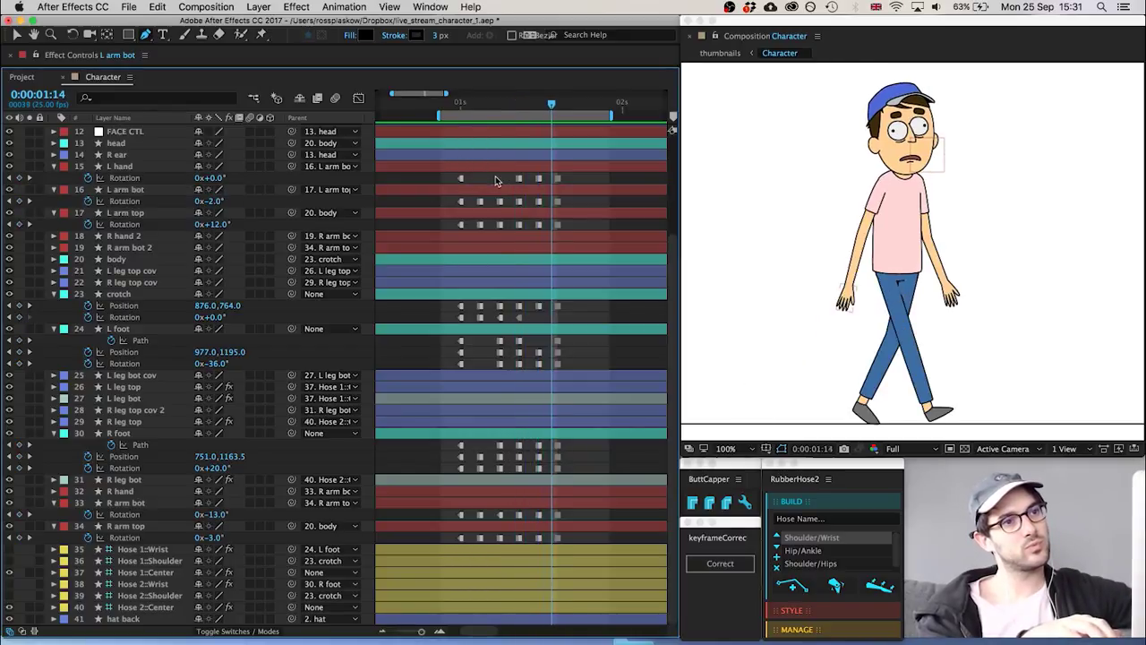
{"action": "key", "text": "Page_Up"}
{"action": "key", "text": "Page_Up"}
{"action": "key", "text": "Page_Up"}
{"action": "key", "text": "Page_Up"}
{"action": "key", "text": "Page_Up"}
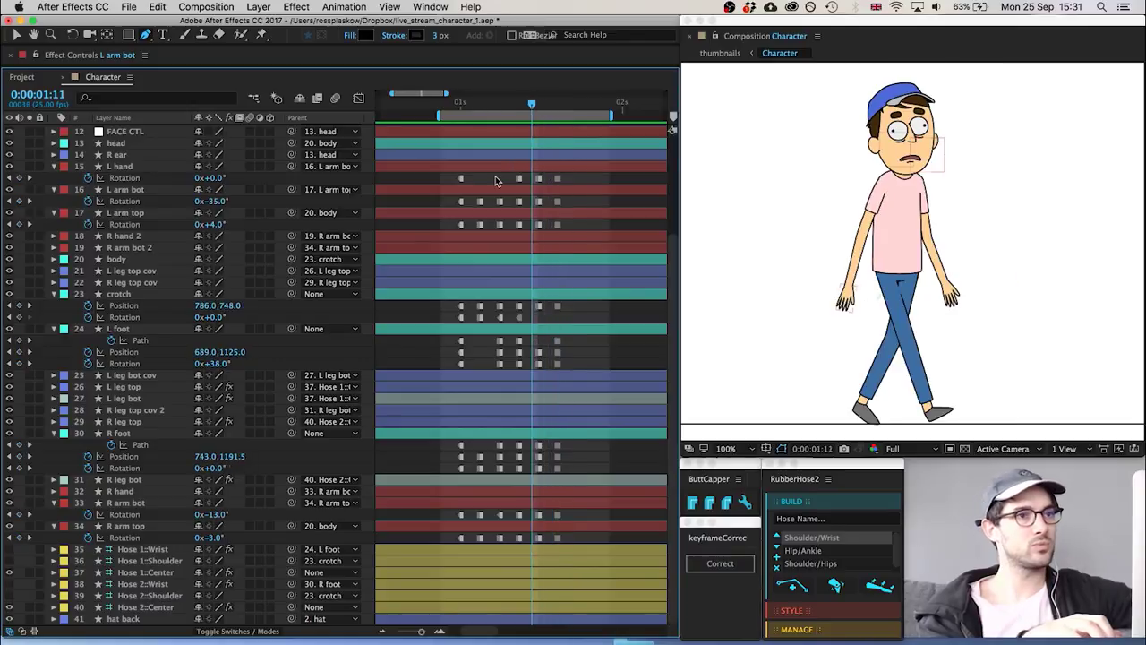
{"action": "key", "text": "Page_Down"}
{"action": "key", "text": "Page_Down"}
{"action": "key", "text": "Page_Down"}
{"action": "key", "text": "Page_Down"}
{"action": "key", "text": "Page_Down"}
{"action": "key", "text": "Page_Down"}
{"action": "key", "text": "Page_Down"}
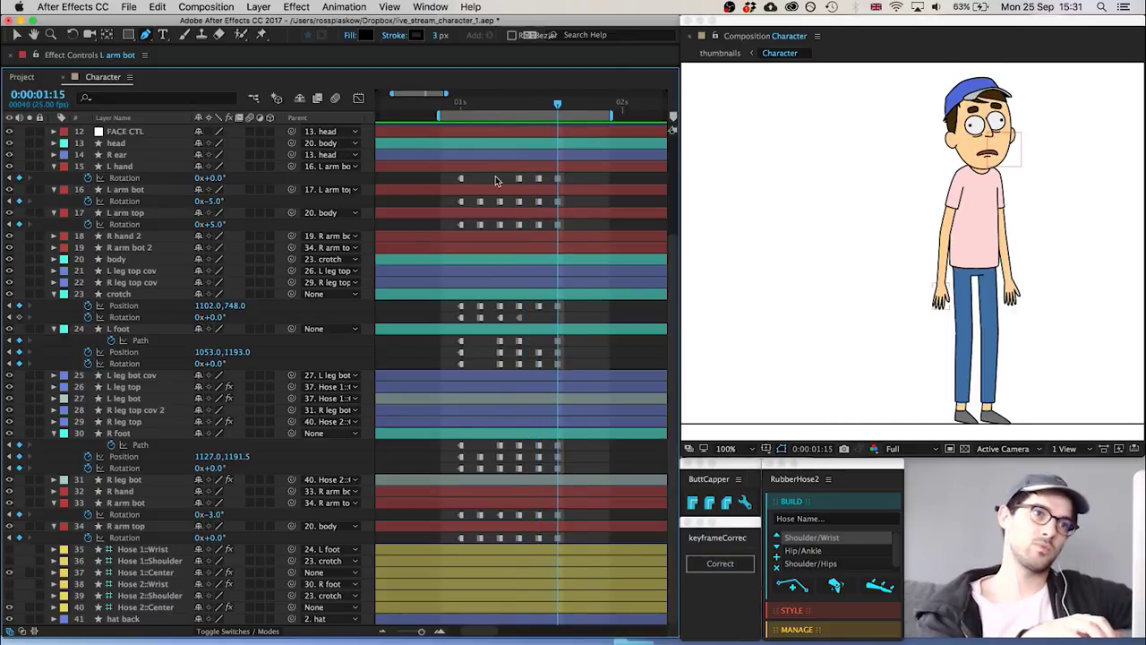
{"action": "key", "text": "Page_Up"}
{"action": "key", "text": "Page_Up"}
{"action": "key", "text": "Page_Up"}
{"action": "key", "text": "Page_Down"}
{"action": "key", "text": "Page_Down"}
Add position and rotation keyframes for the crotch layer at 0:00:01:18
{"action": "key", "text": "Page_Down"}
{"action": "key", "text": "Page_Down"}
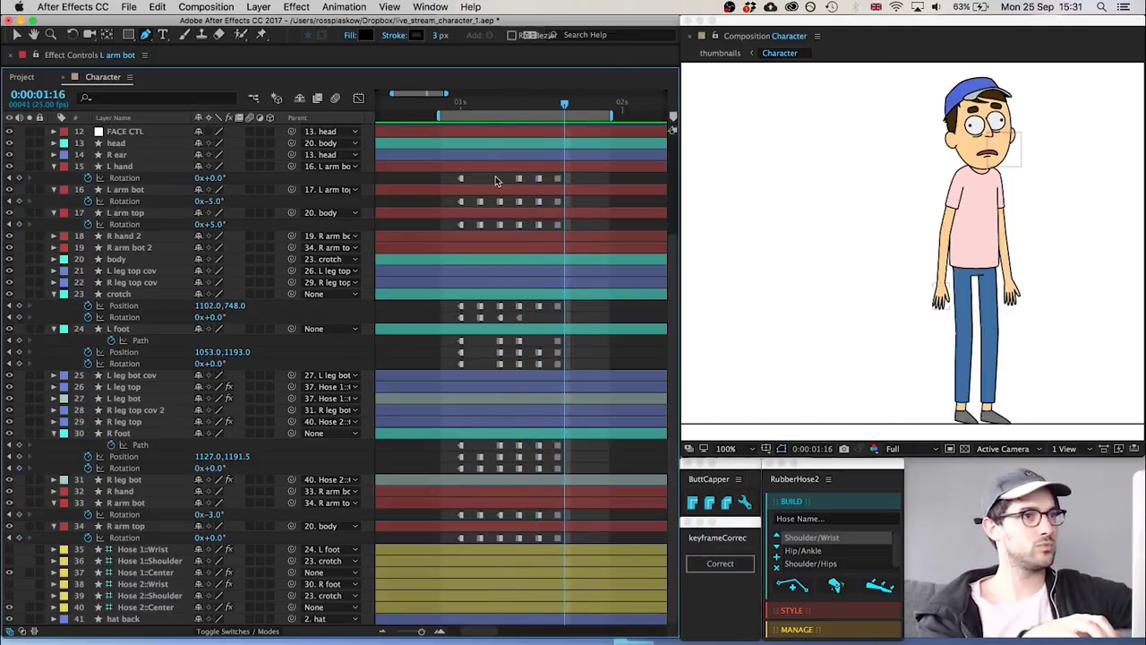
{"action": "left_click", "coordinate": [19, 305]}
{"action": "left_click", "coordinate": [19, 317]}
Shift the crotch layer forward at 0:00:01:15 to position 1106.0, 748.0
{"action": "key", "text": "Page_Up"}
{"action": "key", "text": "Page_Up"}
{"action": "key", "text": "Page_Up"}
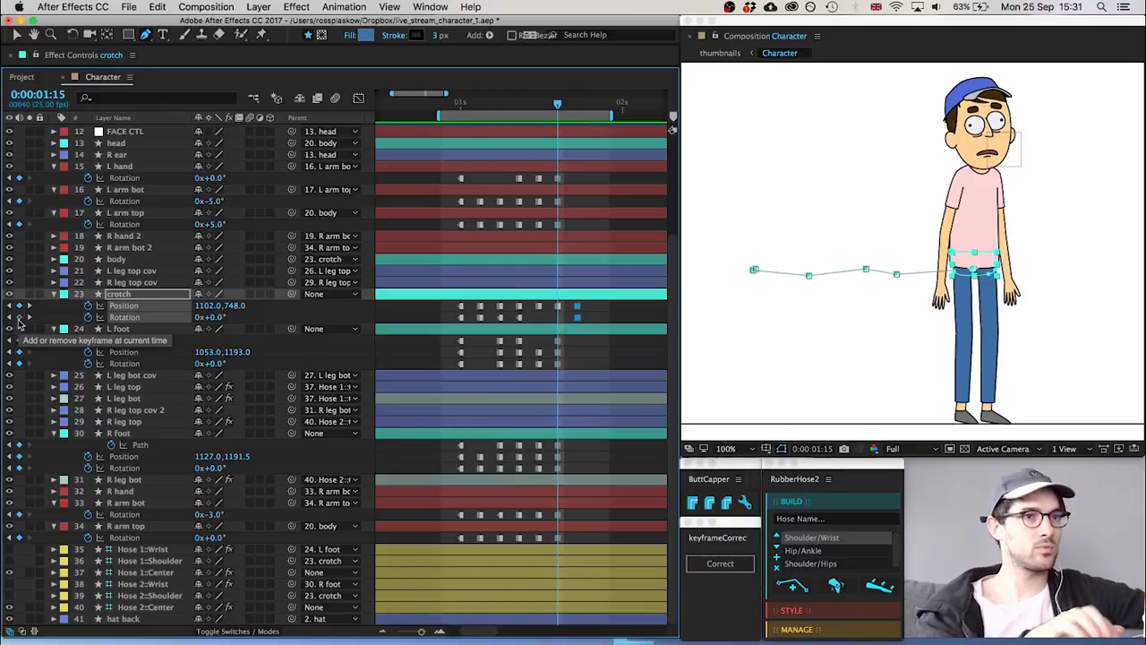
{"action": "key", "text": "Right"}
{"action": "key", "text": "Right"}
{"action": "key", "text": "Right"}
{"action": "key", "text": "Right"}
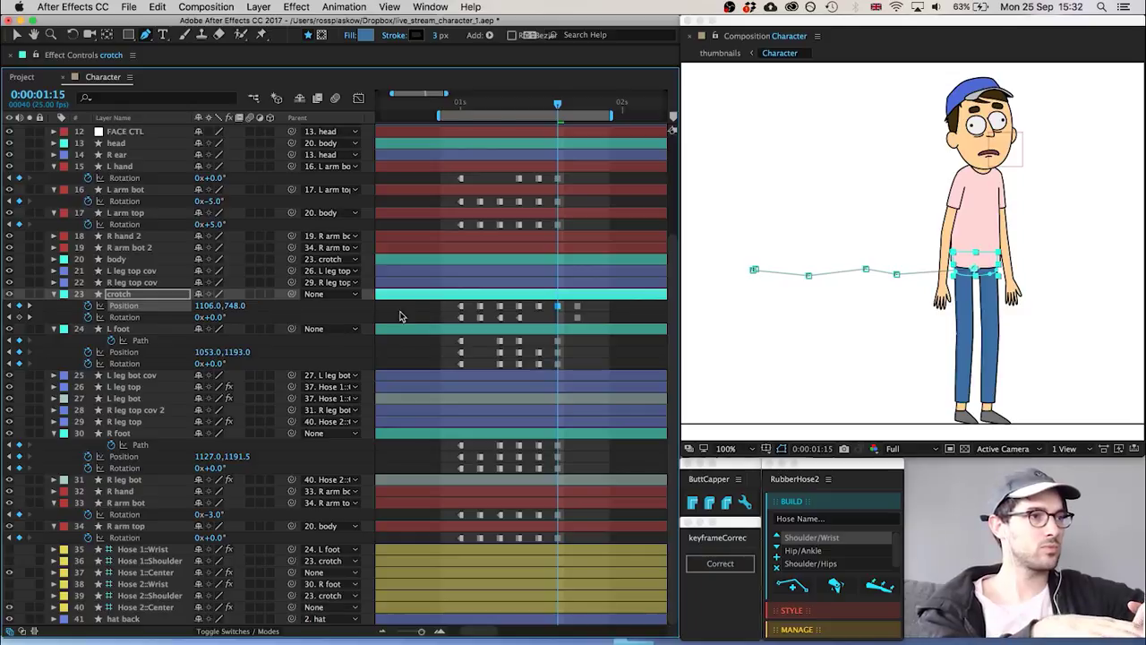
Nudge the crotch layer back at 0:00:01:15 to position 1098.0, 748.0
{"action": "left_click", "coordinate": [422, 315]}
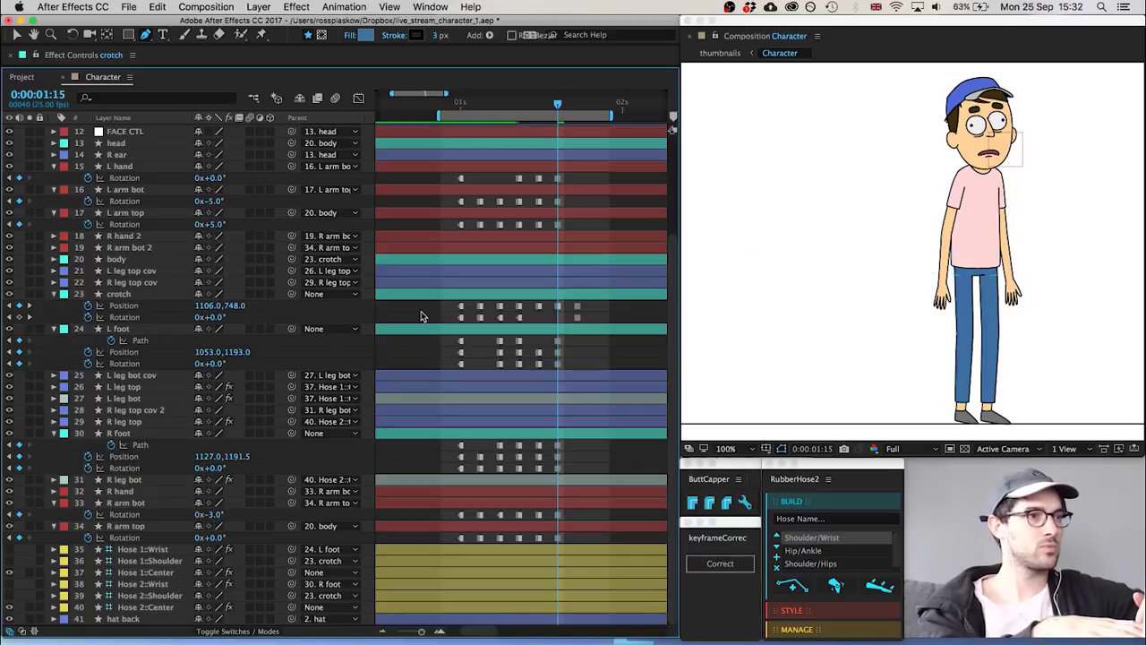
{"action": "left_click", "coordinate": [557, 306]}
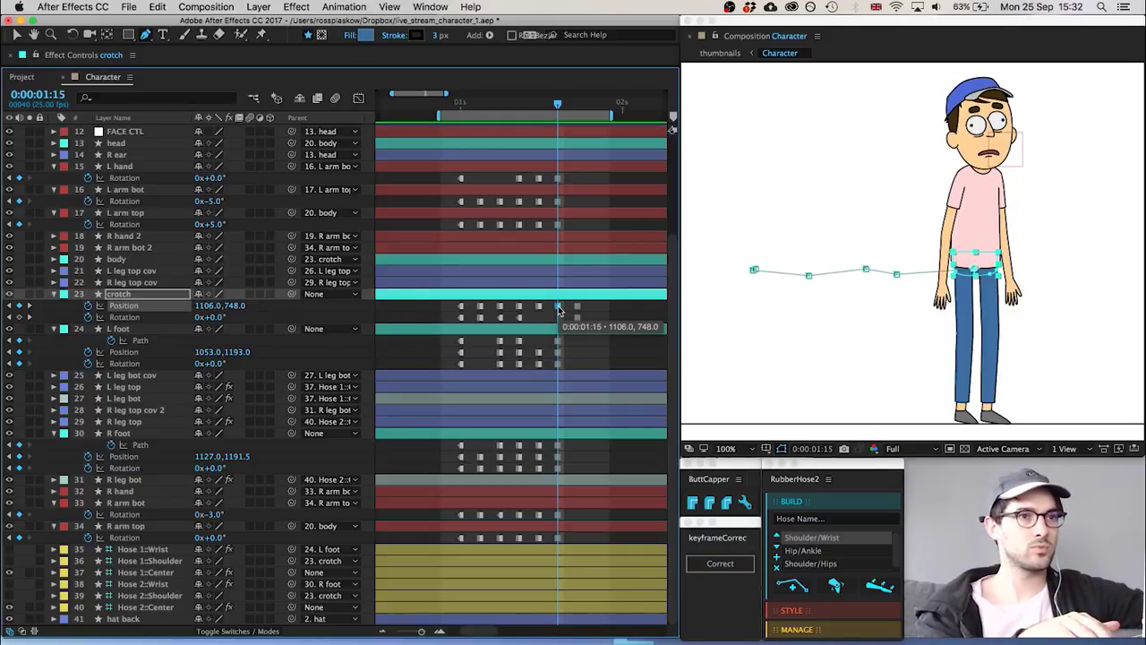
{"action": "key", "text": "Left"}
{"action": "key", "text": "Left"}
{"action": "key", "text": "Left"}
{"action": "key", "text": "Left"}
{"action": "key", "text": "Right"}
{"action": "key", "text": "Right"}
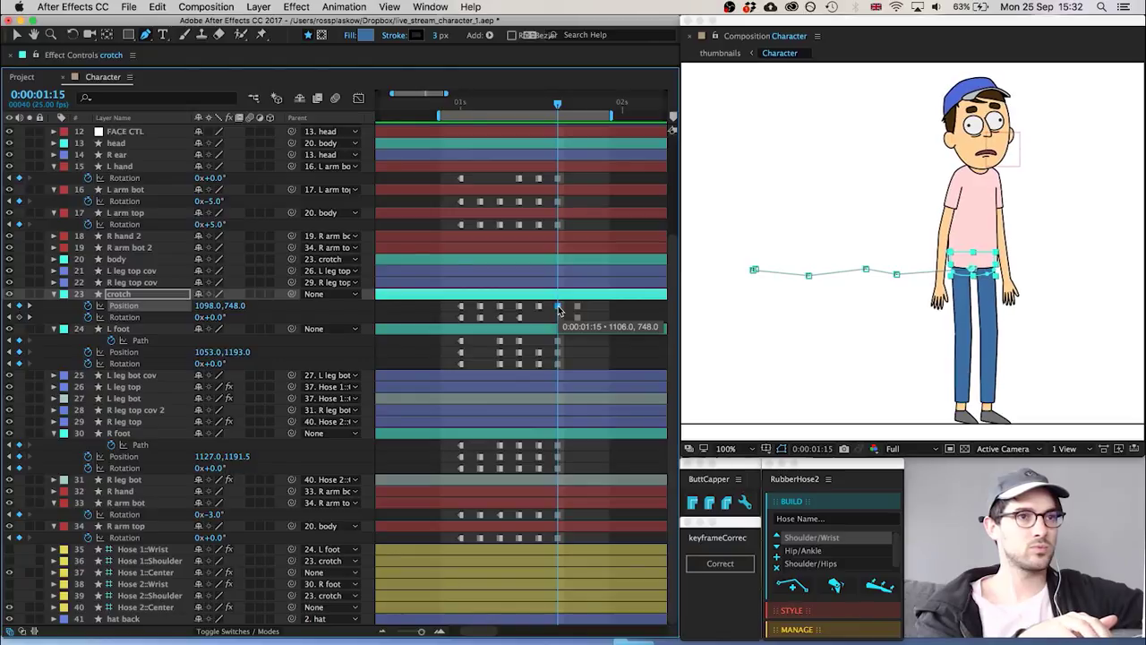
{"action": "left_click", "coordinate": [574, 321]}
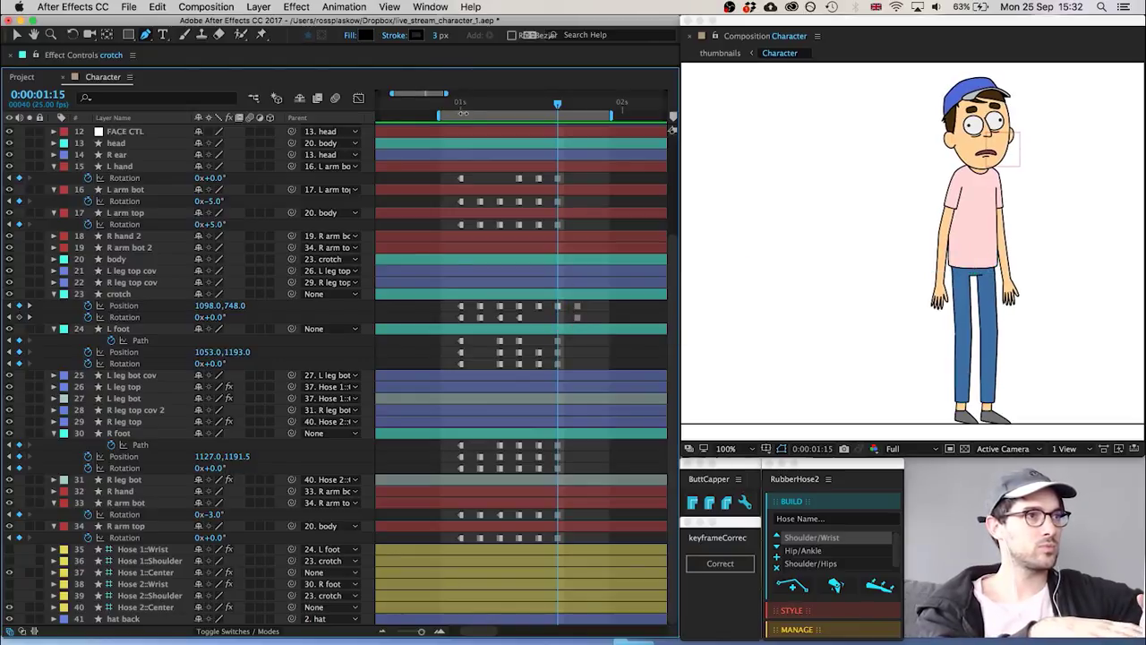
Preview the walk from 0:00:01:00 and add rotation keyframes for L hand, L arm bot and L arm top at 0:00:01:18
{"action": "left_click", "coordinate": [460, 105]}
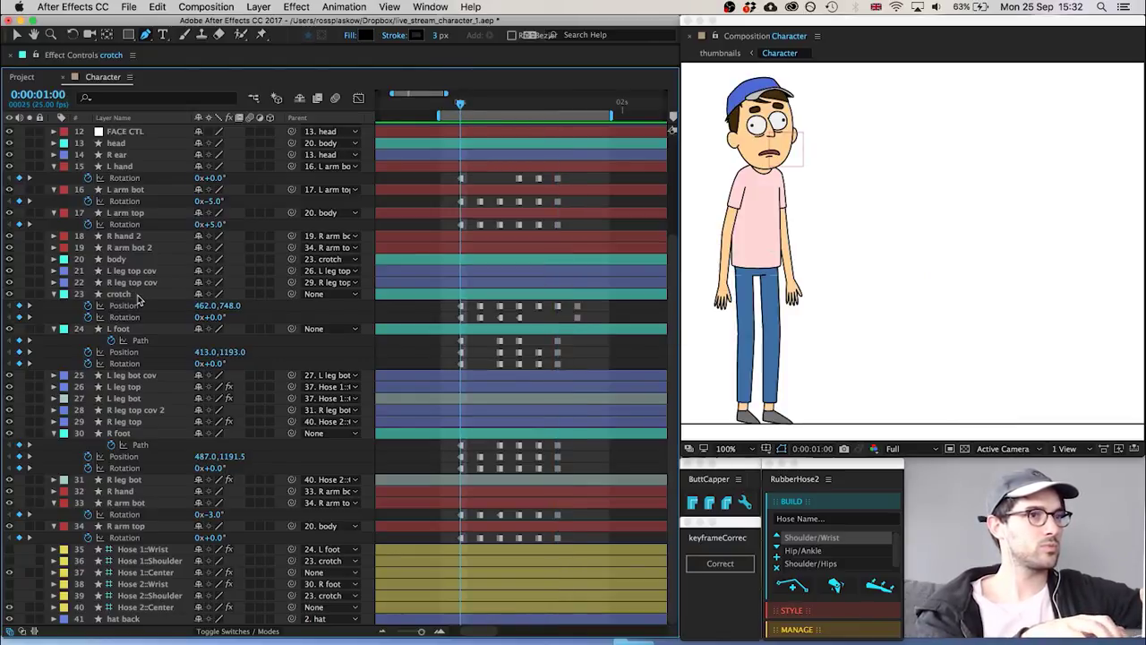
{"action": "key", "text": "space"}
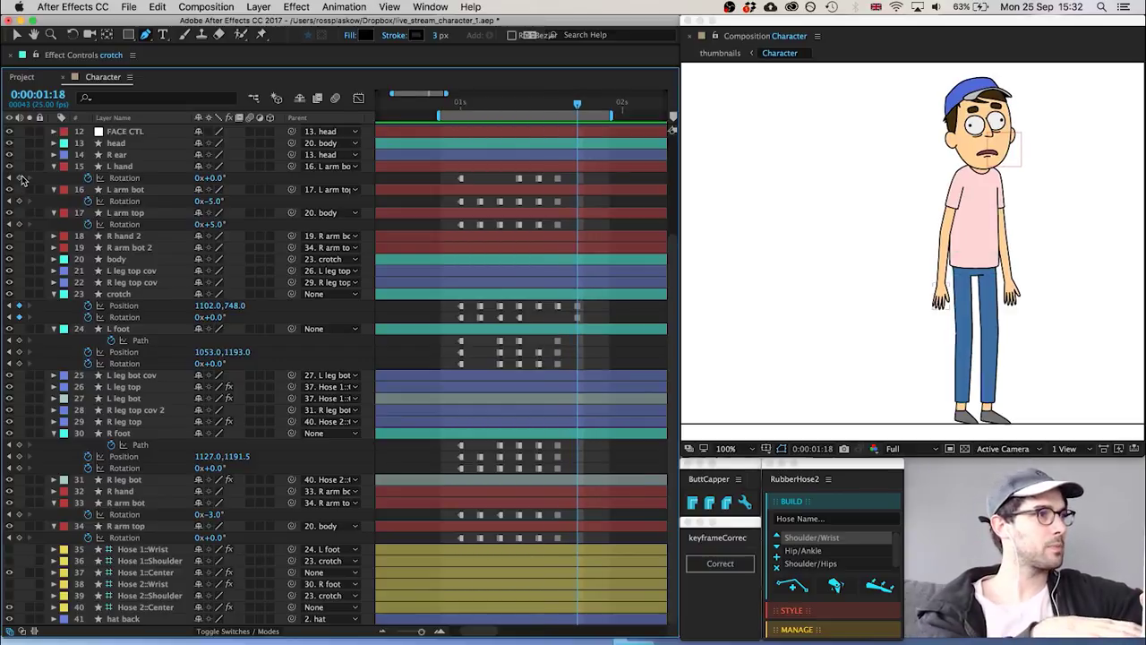
{"action": "left_click_drag", "start_coordinate": [21, 178], "coordinate": [24, 254]}
Set L arm top's rotation at 0:00:01:15 to 6°
{"action": "key", "text": "Page_Up"}
{"action": "key", "text": "Page_Up"}
{"action": "key", "text": "Page_Up"}
{"action": "key", "text": "Page_Up"}
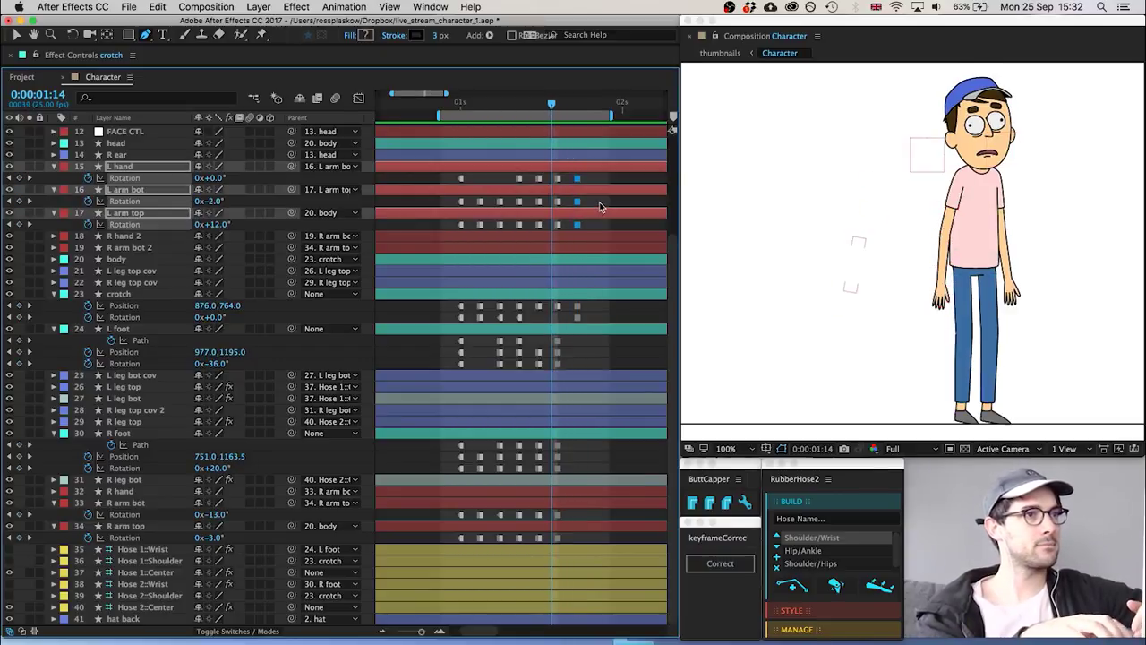
{"action": "key", "text": "F2"}
{"action": "key", "text": "Page_Down"}
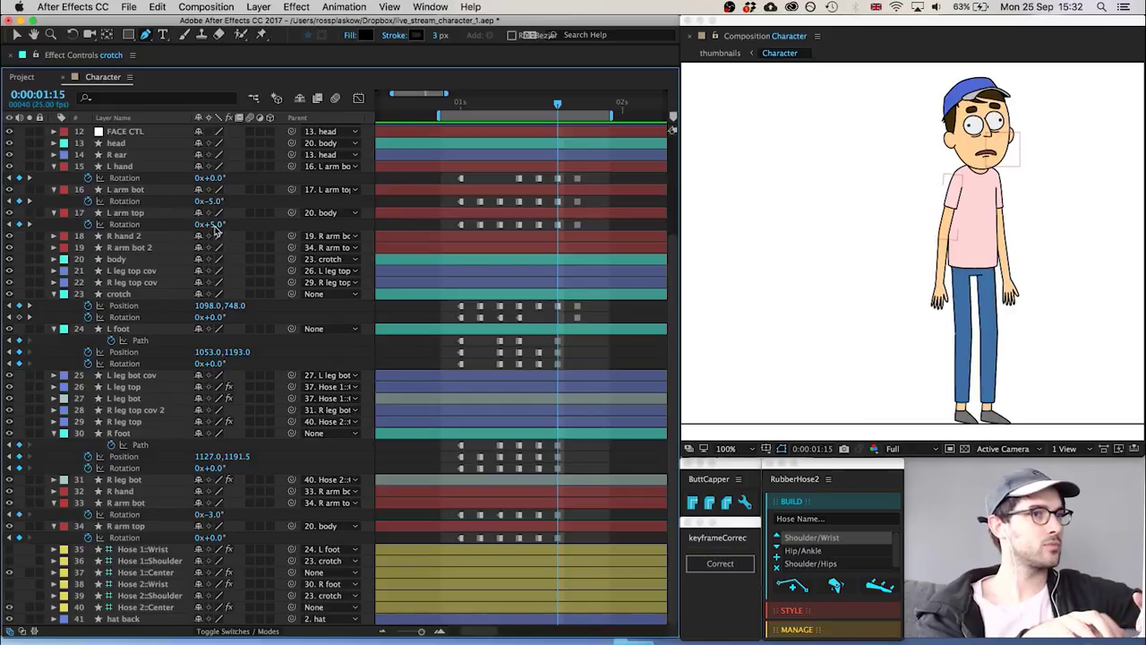
{"action": "left_click", "coordinate": [214, 225]}
{"action": "type", "text": "6"}
{"action": "key", "text": "Return"}
{"action": "key", "text": "F2"}
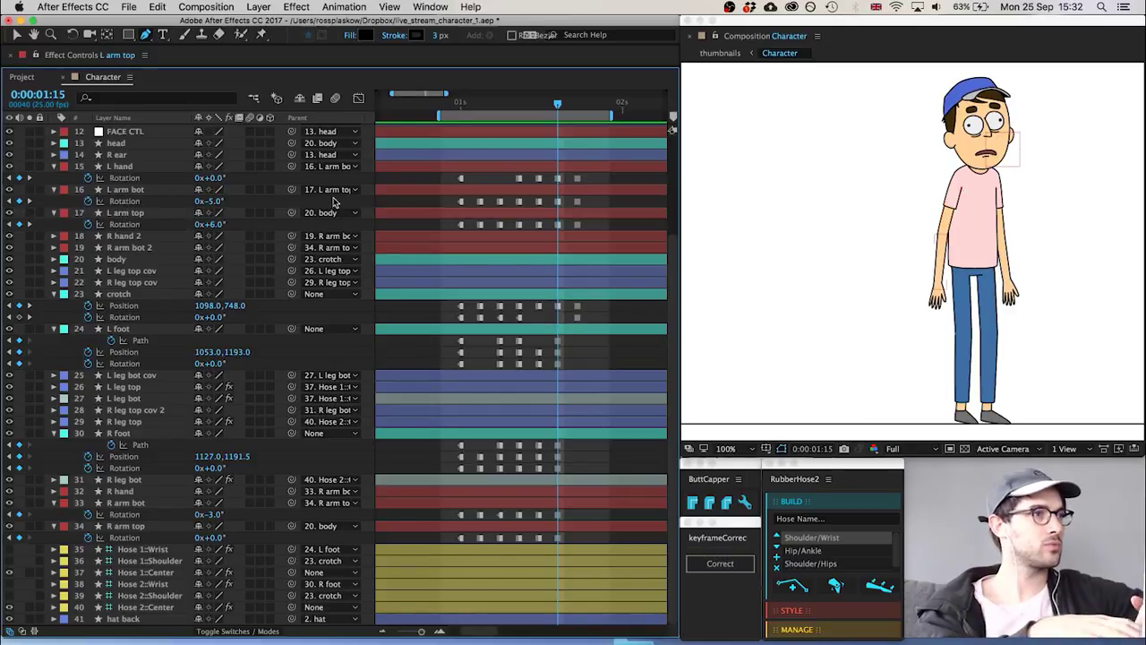
Set L arm bot's rotation at 0:00:01:15 to -4°
{"action": "left_click", "coordinate": [212, 202]}
{"action": "type", "text": "-4"}
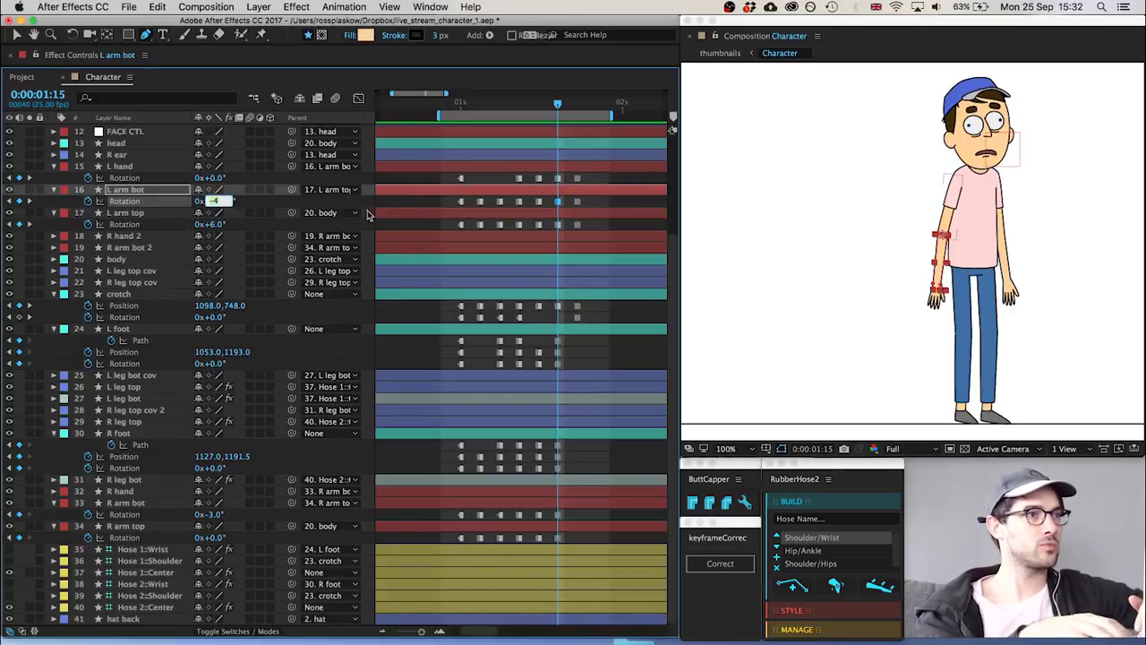
{"action": "key", "text": "Return"}
{"action": "key", "text": "F2"}
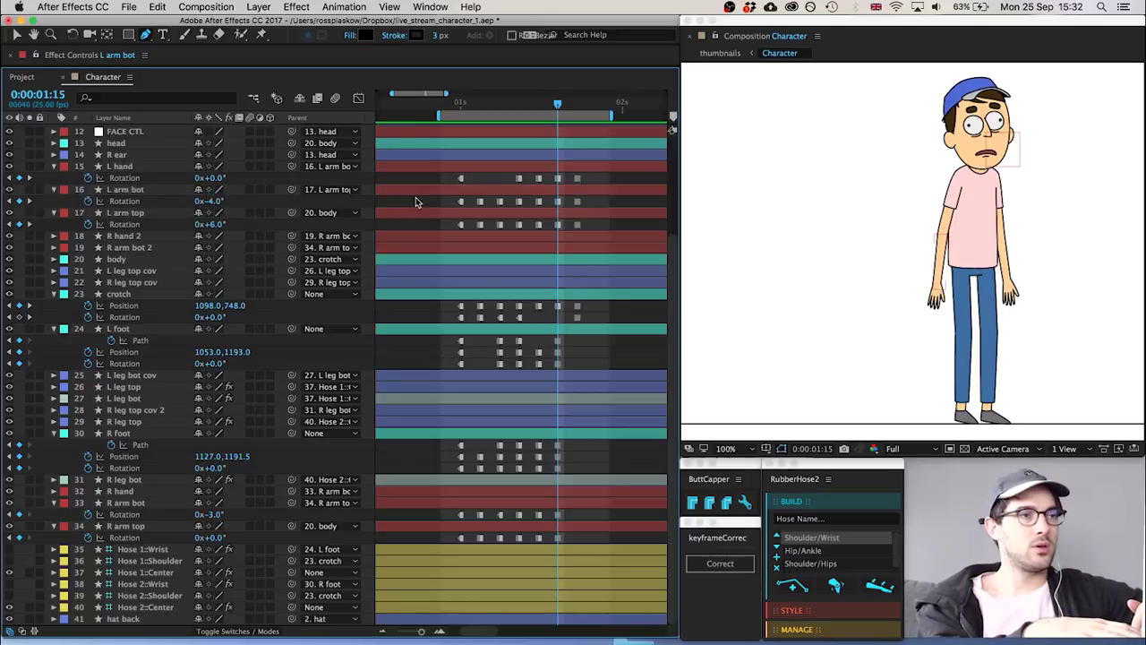
At 0:00:01:03, set R arm top's rotation to 4° and R arm bot's rotation to -9°
{"action": "left_click", "coordinate": [464, 105]}
{"action": "key", "text": "Page_Down"}
{"action": "key", "text": "Page_Down"}
{"action": "key", "text": "Page_Down"}
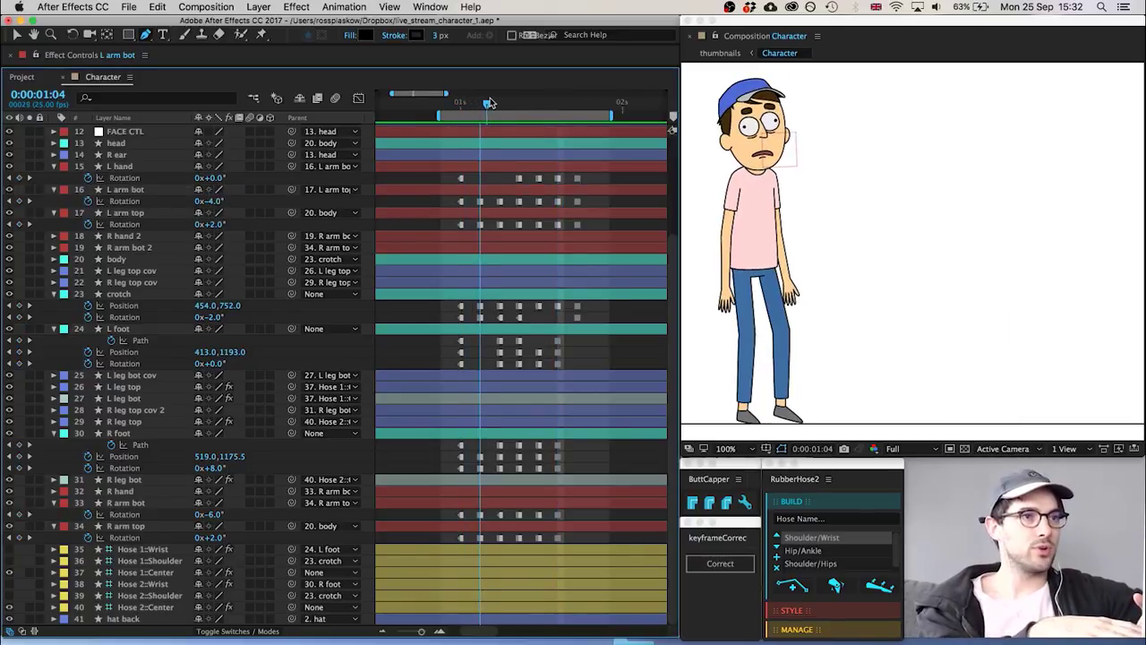
{"action": "mouse_move", "coordinate": [477, 101]}
{"action": "left_mouse_down"}
{"action": "mouse_move", "coordinate": [455, 102]}
{"action": "mouse_move", "coordinate": [480, 103]}
{"action": "left_mouse_up"}
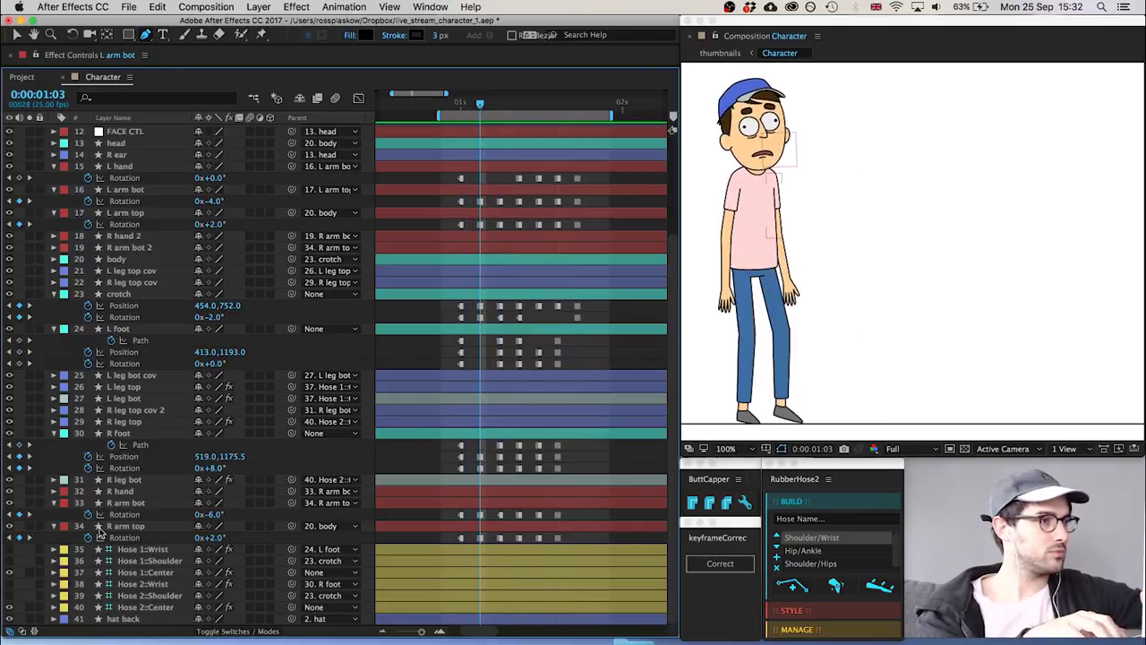
{"action": "left_click", "coordinate": [212, 539]}
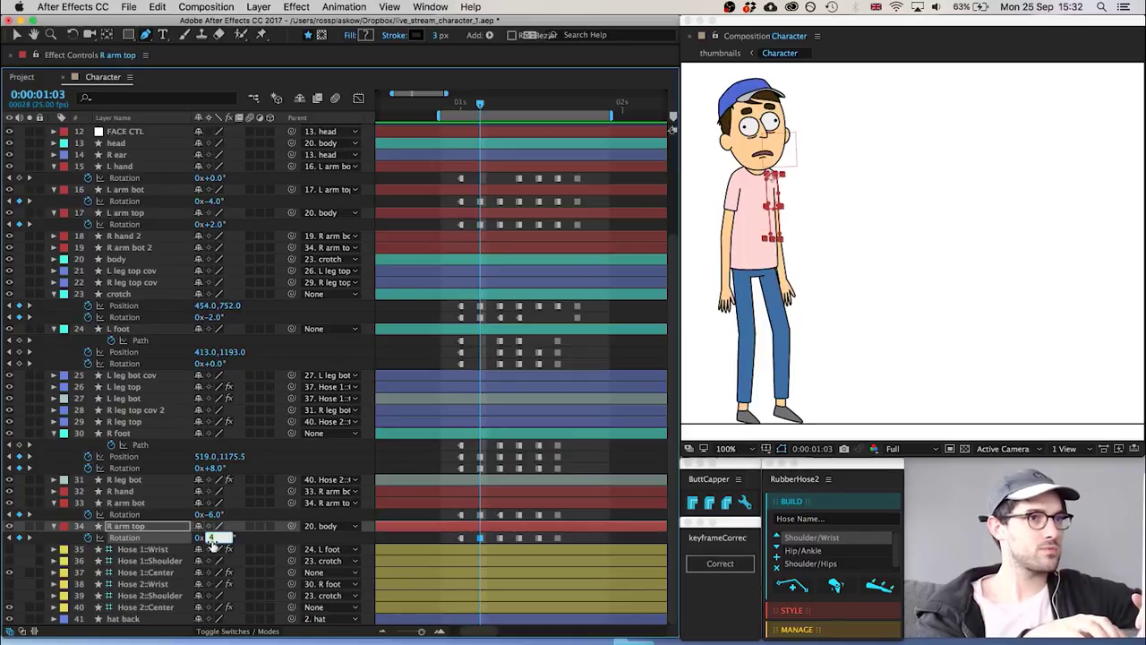
{"action": "left_click", "coordinate": [213, 515]}
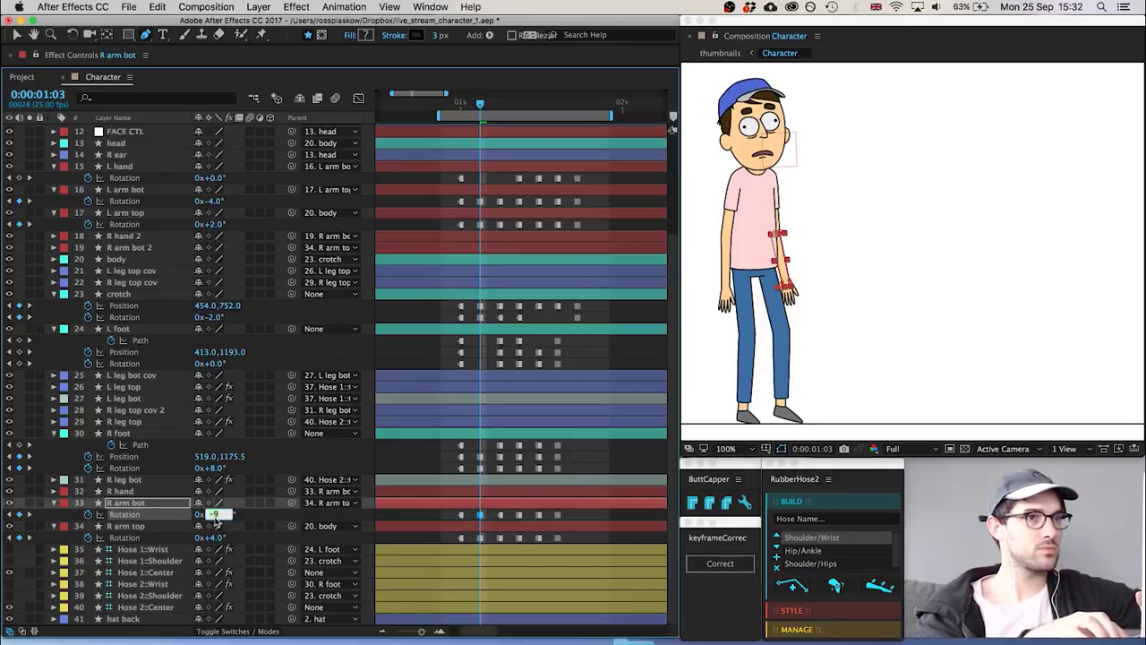
{"action": "left_click", "coordinate": [386, 520]}
Compare the neighbouring frames and set R arm bot's rotation at 0:00:01:03 to -12°
{"action": "key", "text": "Page_Up"}
{"action": "key", "text": "Page_Down"}
{"action": "key", "text": "Page_Down"}
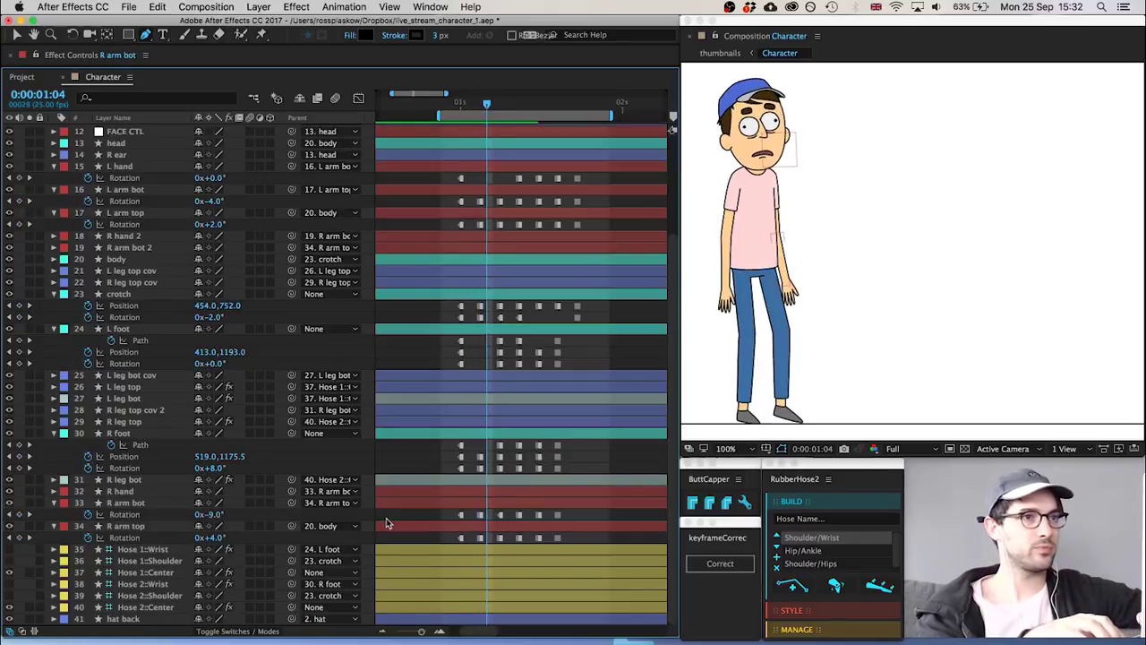
{"action": "key", "text": "Page_Up"}
{"action": "key", "text": "Page_Up"}
{"action": "key", "text": "Page_Down"}
{"action": "left_click", "coordinate": [215, 516]}
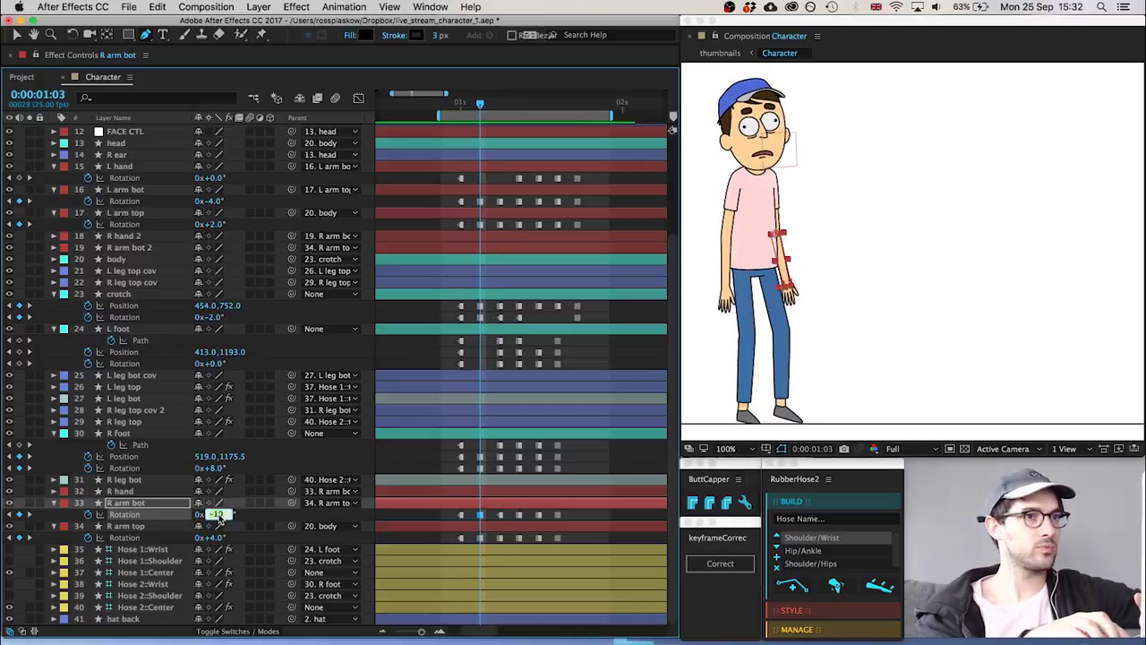
{"action": "type", "text": "-11"}
{"action": "left_click", "coordinate": [402, 516]}
Step back and forth through the frames from 0:00:01:02 to 0:00:01:09 to examine the arm swing between poses
{"action": "key", "text": "Page_Up"}
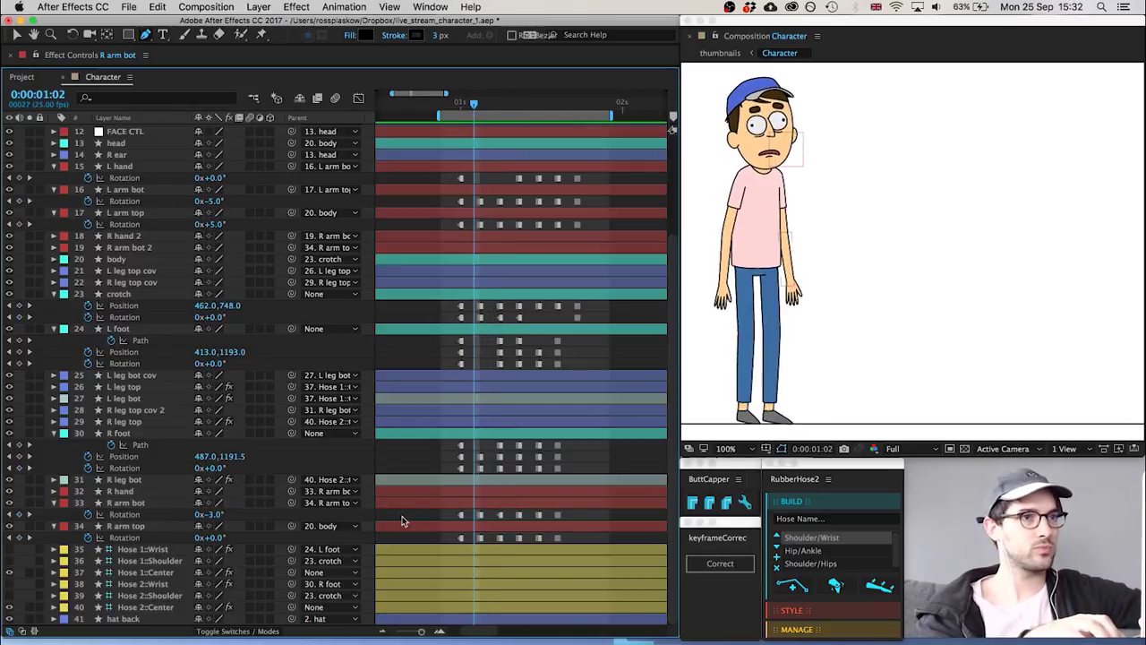
{"action": "key", "text": "Page_Down"}
{"action": "key", "text": "Page_Down"}
{"action": "key", "text": "Page_Down"}
{"action": "key", "text": "Page_Down"}
{"action": "key", "text": "Page_Down"}
{"action": "key", "text": "Page_Up"}
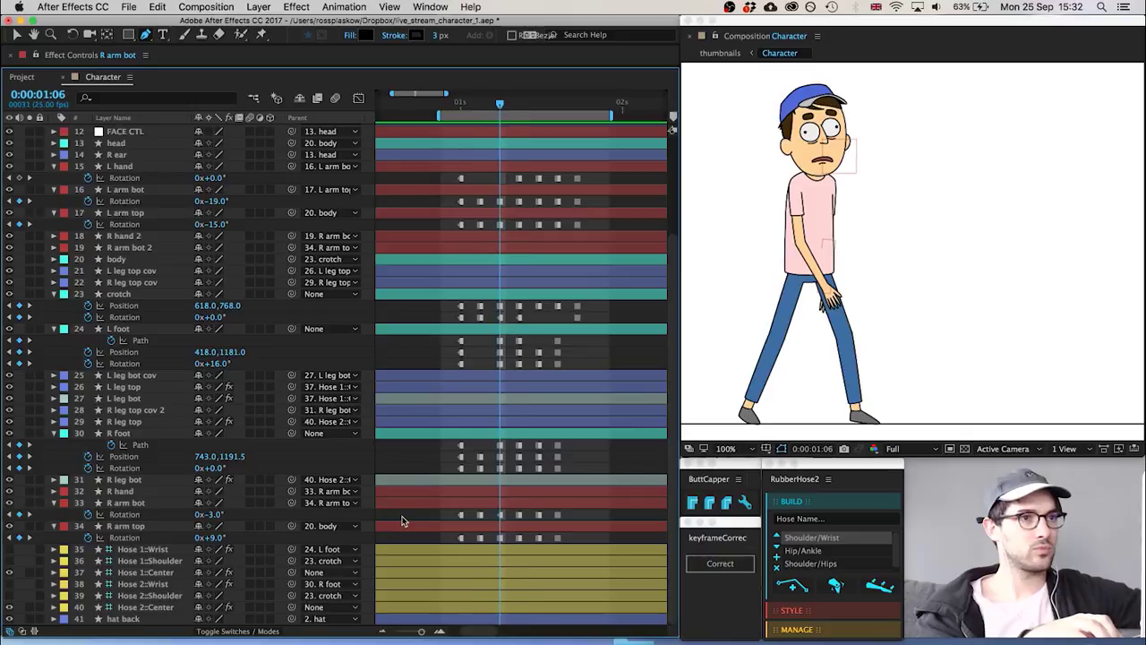
{"action": "key", "text": "Page_Up"}
{"action": "key", "text": "Page_Down"}
{"action": "key", "text": "Page_Down"}
{"action": "key", "text": "Page_Down"}
{"action": "key", "text": "Page_Down"}
{"action": "key", "text": "Page_Down"}
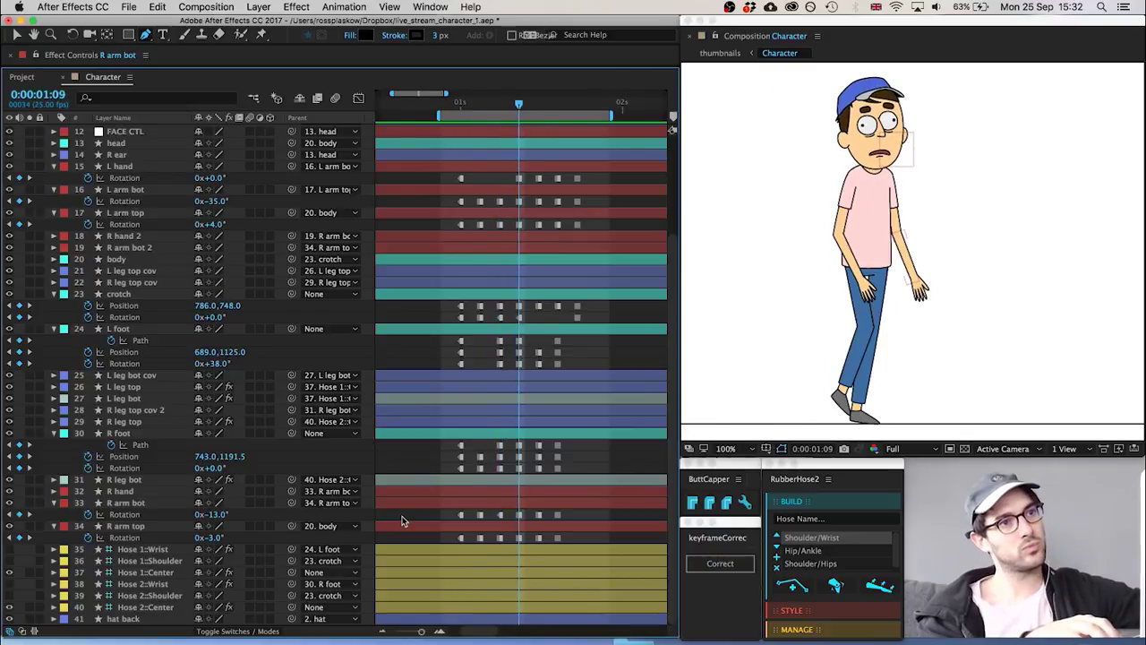
{"action": "key", "text": "Page_Up"}
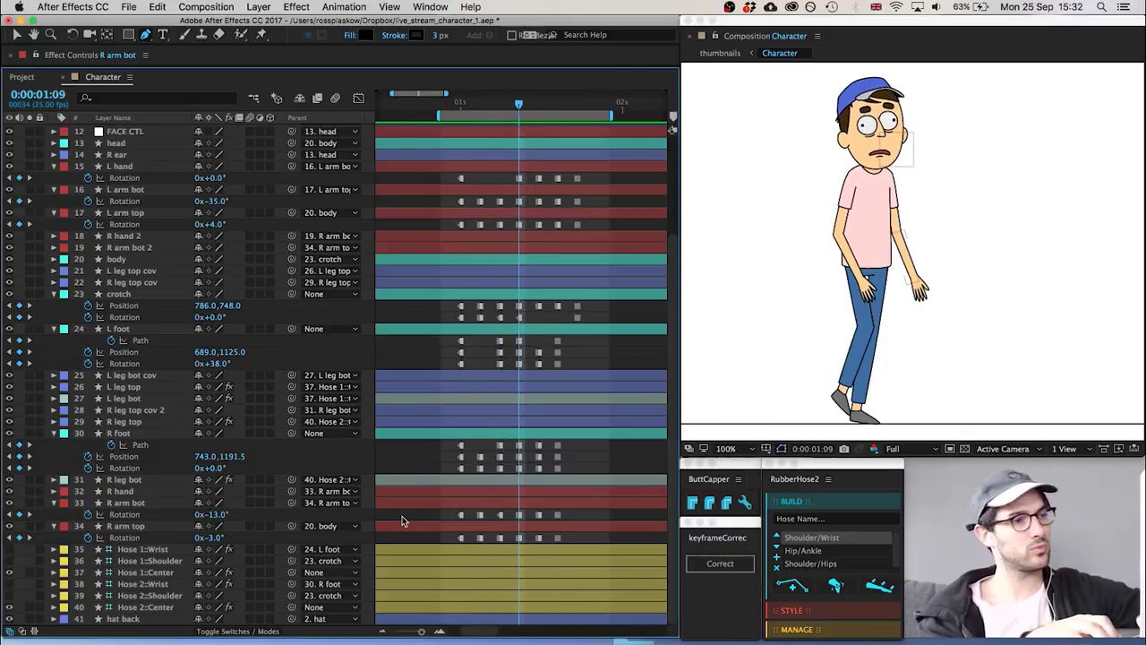
Copy the R arm bot and R arm top rotation keyframes from 0:00:01:06 to 0:00:01:09
{"action": "left_click", "coordinate": [498, 515]}
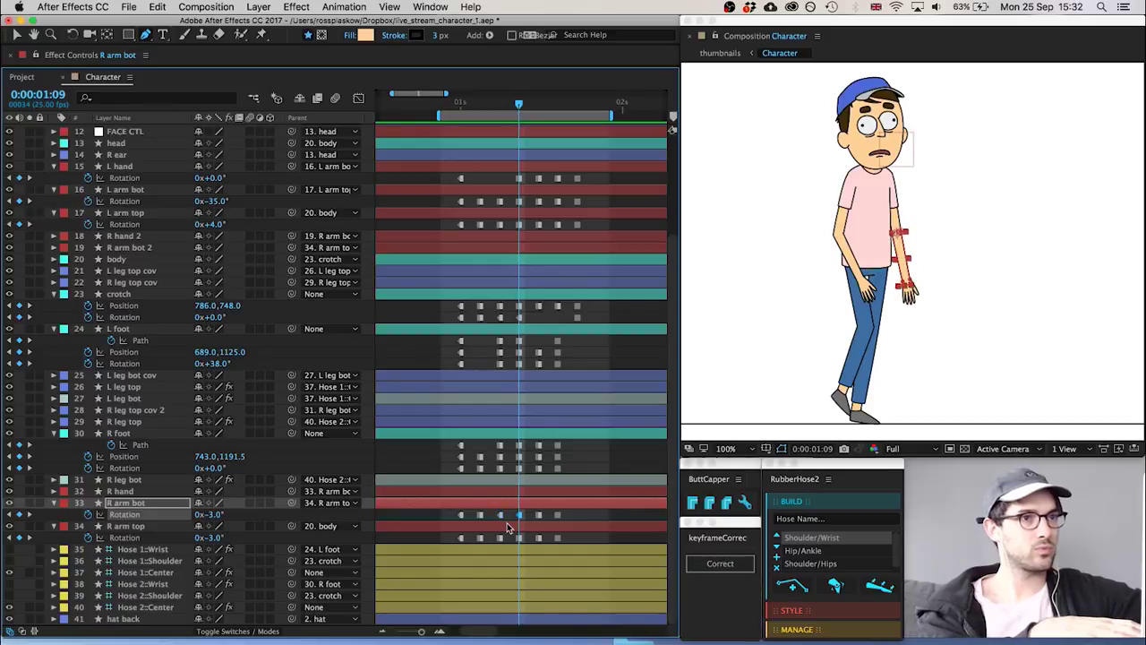
{"action": "left_click", "coordinate": [499, 537]}
{"action": "key", "text": "ctrl+c"}
{"action": "key", "text": "ctrl+v"}
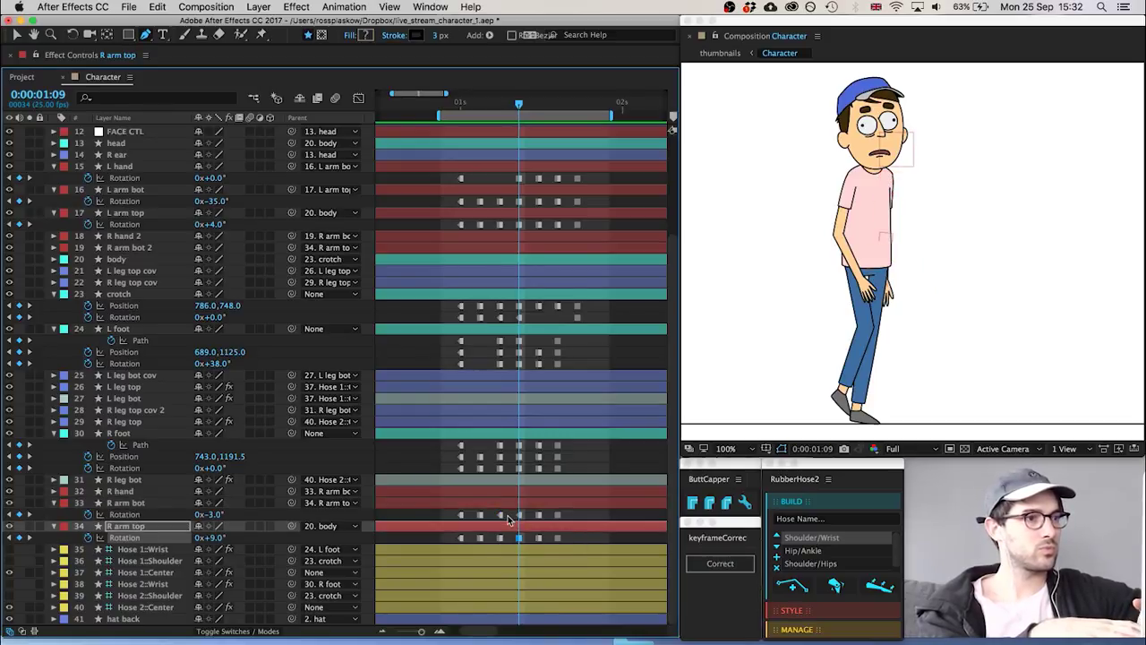
{"action": "left_click", "coordinate": [313, 537]}
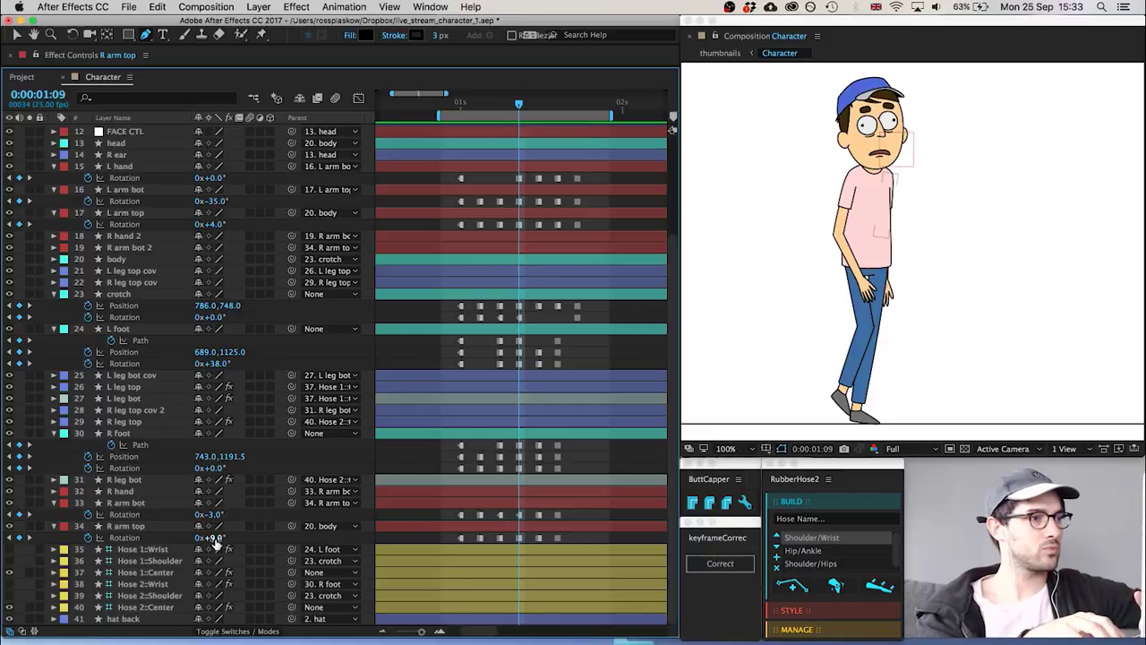
At 0:00:01:09, set R arm bot's rotation to 0° and R arm top's rotation to 7°
{"action": "left_click", "coordinate": [214, 515]}
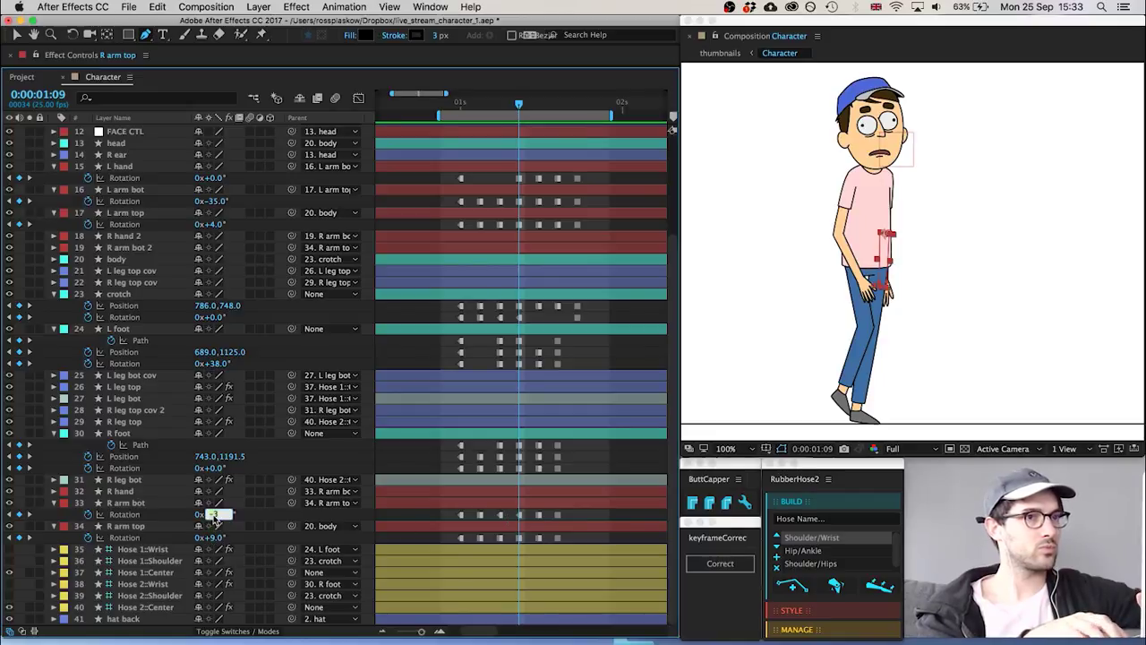
{"action": "type", "text": "0"}
{"action": "left_click", "coordinate": [214, 538]}
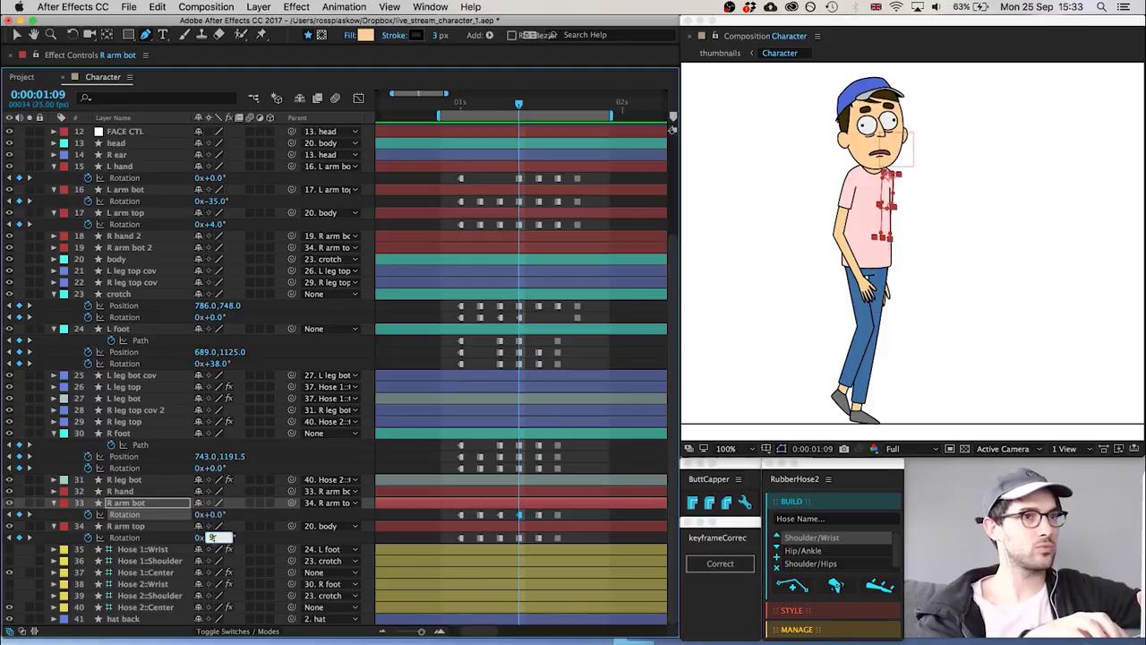
{"action": "type", "text": "7"}
{"action": "key", "text": "Return"}
Preview the walk and add rotation keyframes for R arm bot and R arm top at 0:00:01:18
{"action": "key", "text": "space"}
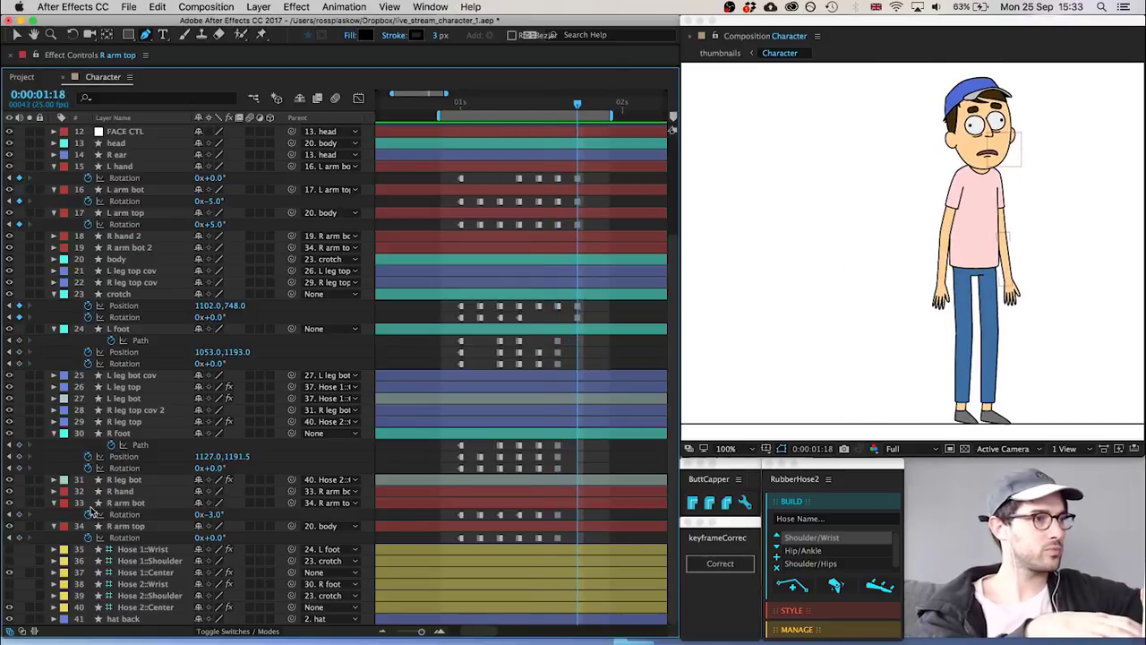
{"action": "left_click", "coordinate": [19, 514]}
{"action": "left_click", "coordinate": [19, 538]}
At 0:00:01:15, set R arm top's rotation to -1° and R arm bot's rotation to -4°
{"action": "key", "text": "super+Left"}
{"action": "key", "text": "super+Left"}
{"action": "key", "text": "super+Left"}
{"action": "key", "text": "super+Left"}
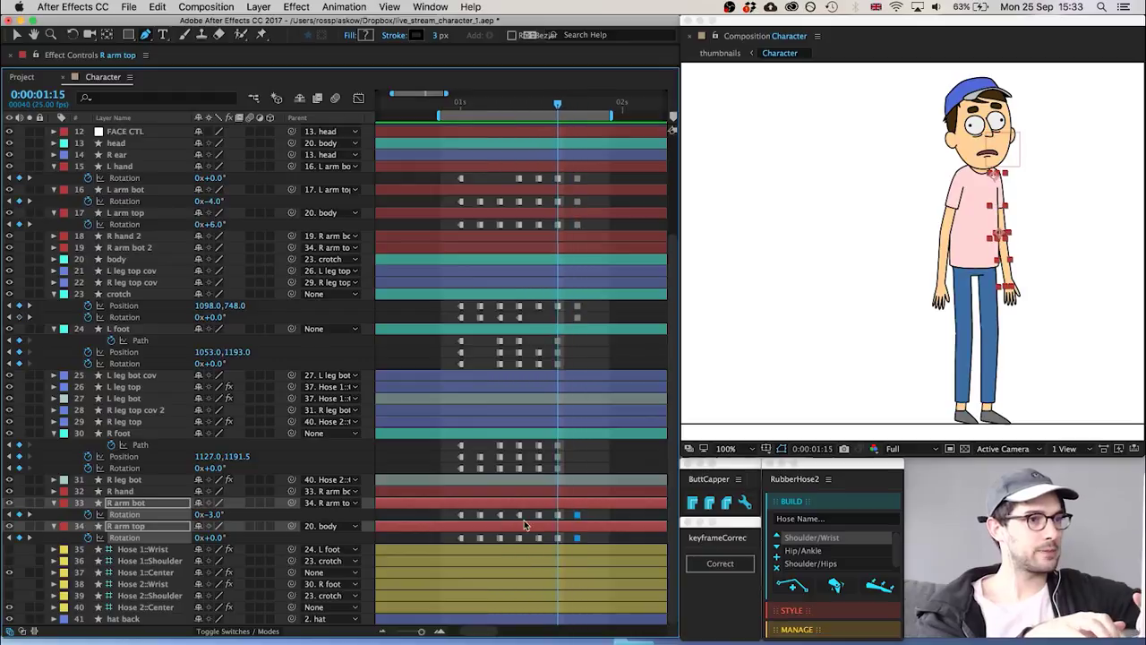
{"action": "key", "text": "super+Right"}
{"action": "left_click", "coordinate": [403, 518]}
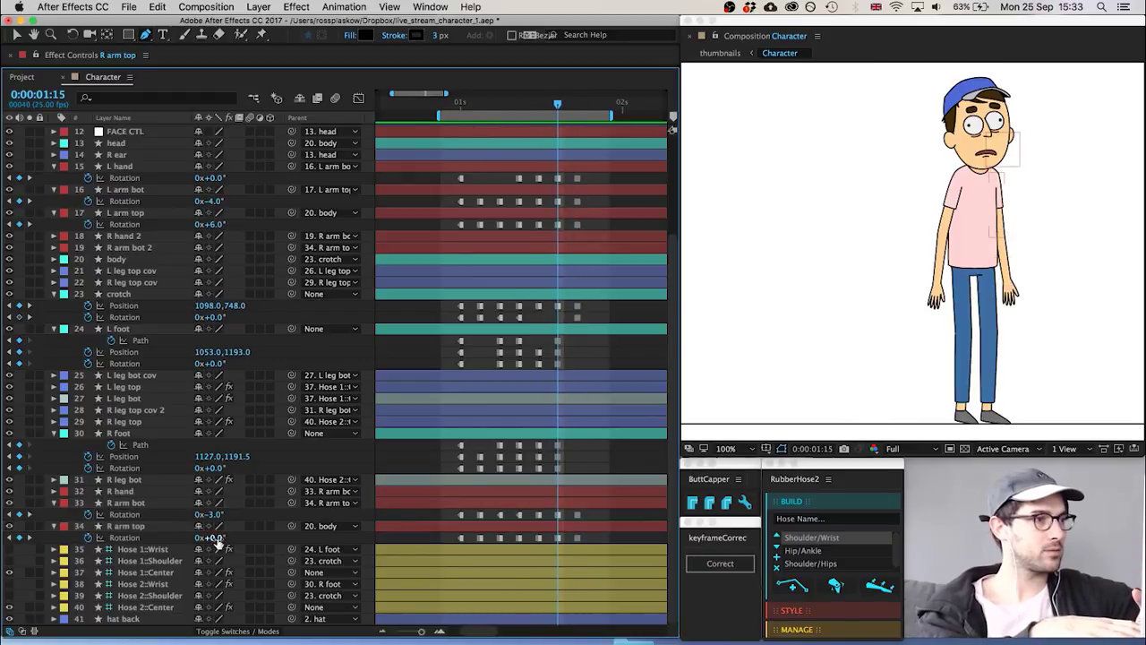
{"action": "left_click", "coordinate": [215, 538]}
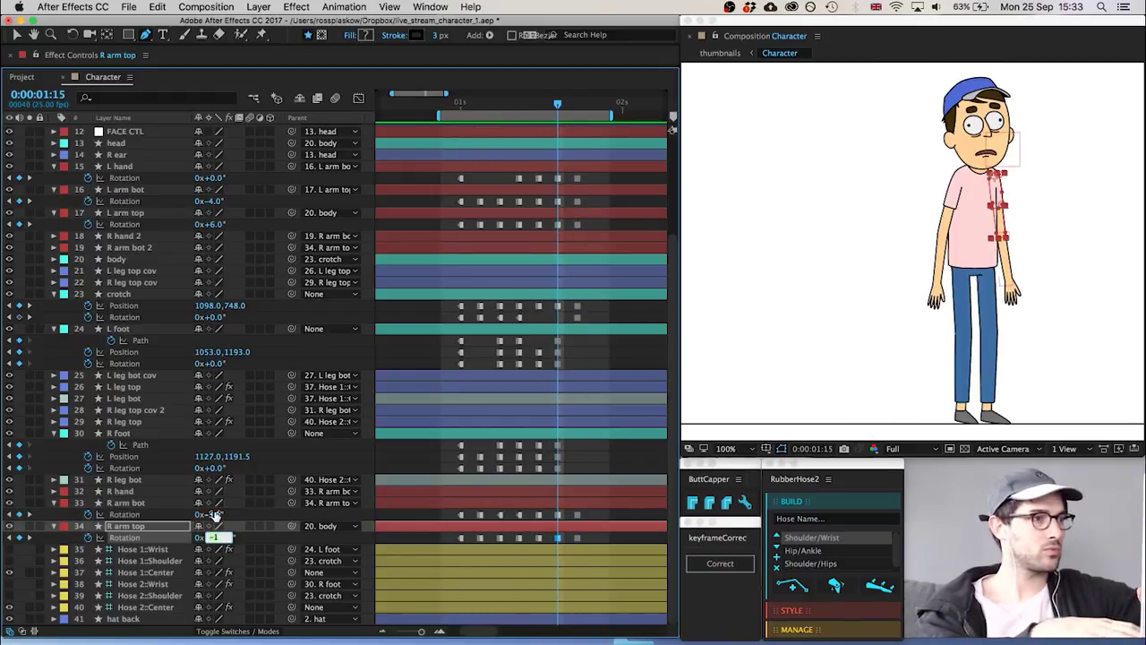
{"action": "left_click", "coordinate": [215, 515]}
{"action": "left_click", "coordinate": [423, 511]}
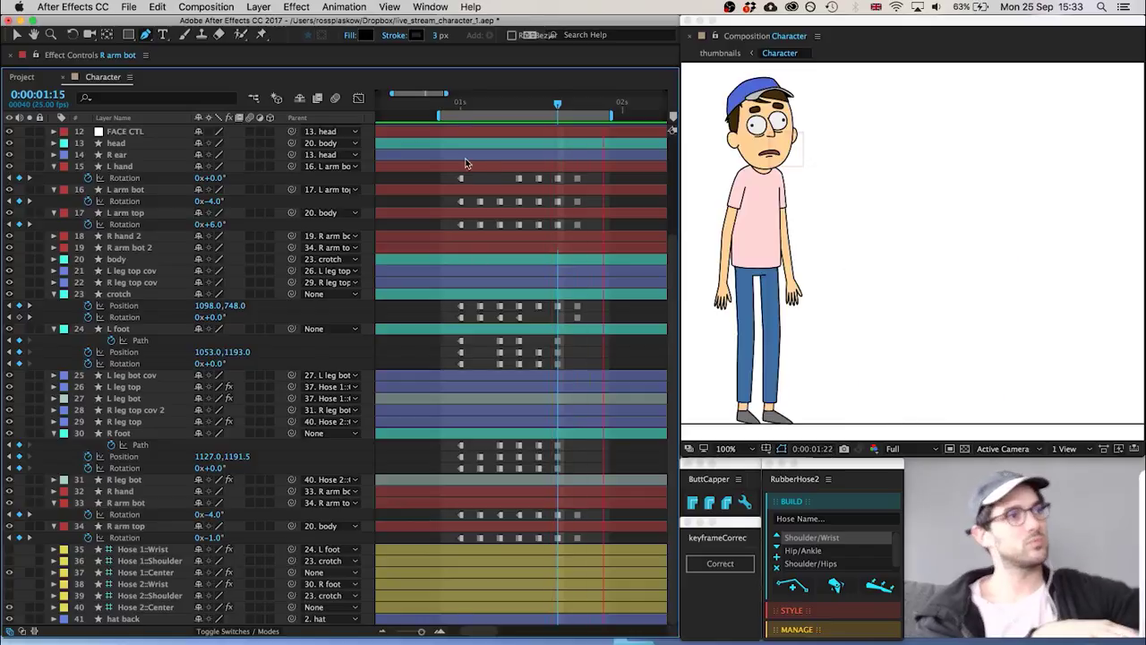
Select all arm, crotch and foot keyframes after 0:00:01:00 and shift them later in time
{"action": "left_click", "coordinate": [460, 103]}
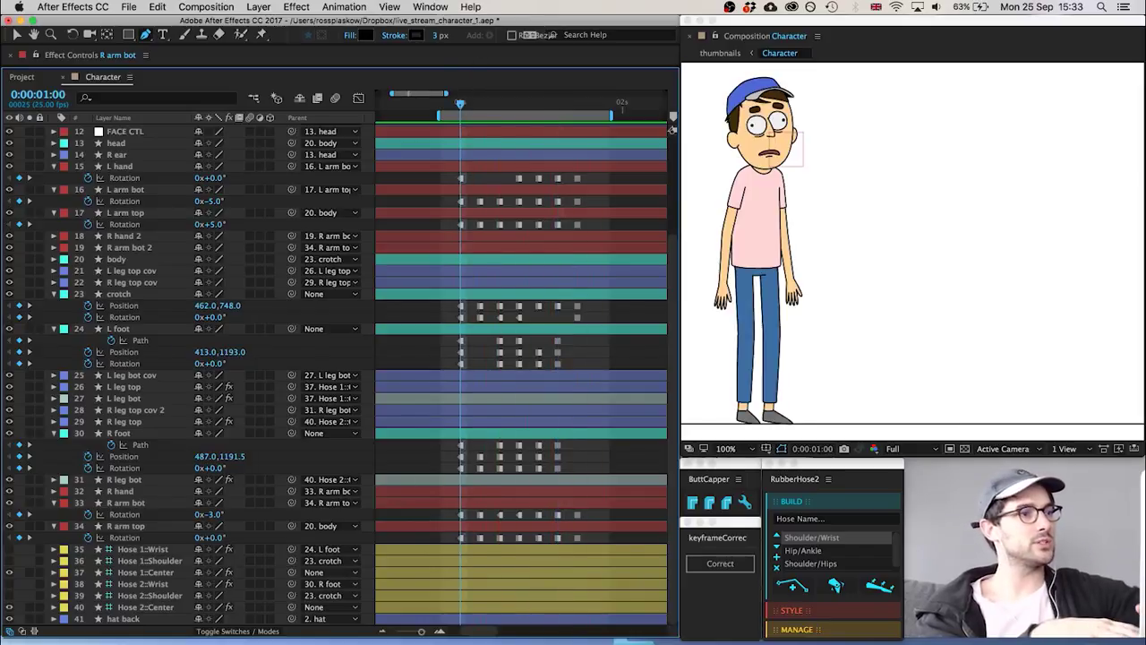
{"action": "left_click", "coordinate": [382, 632]}
{"action": "scroll", "coordinate": [502, 515], "scroll_direction": "up", "scroll_amount": 5}
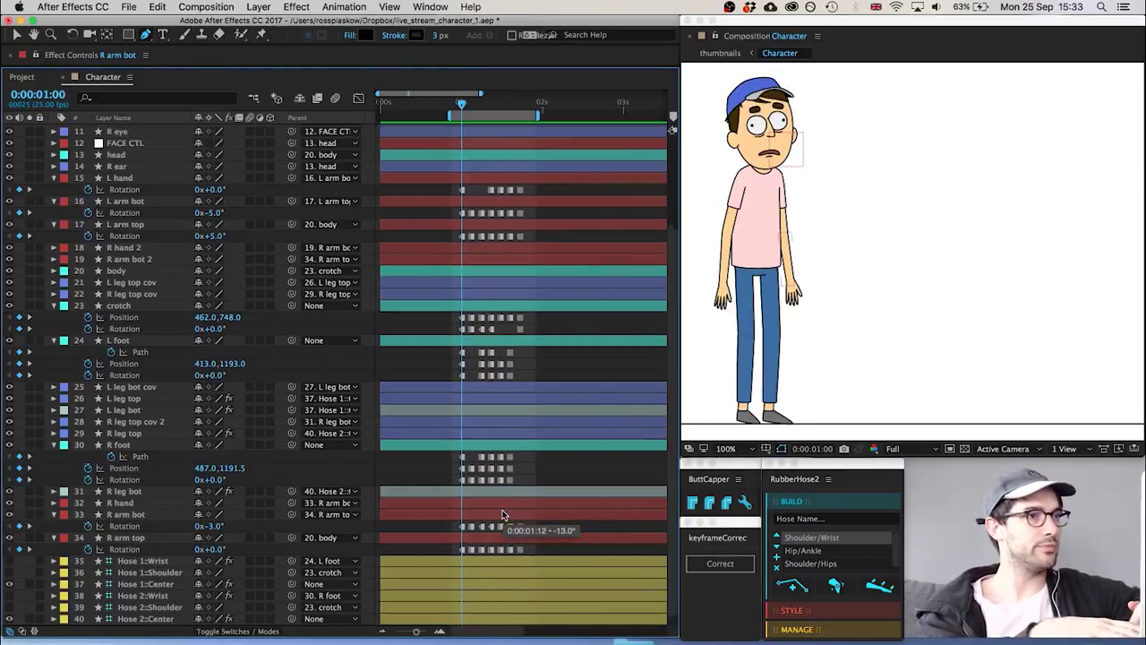
{"action": "key", "text": "u"}
{"action": "key", "text": "u"}
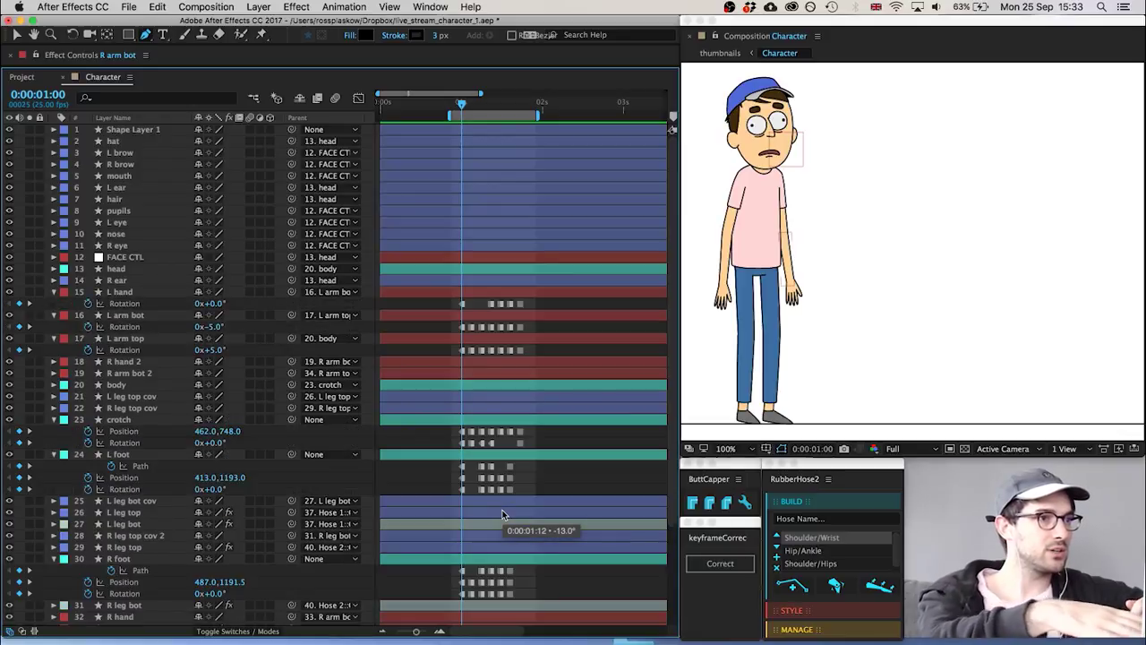
{"action": "scroll", "coordinate": [503, 515], "scroll_direction": "down", "scroll_amount": 5}
{"action": "left_click_drag", "start_coordinate": [538, 522], "coordinate": [464, 103]}
{"action": "key", "text": "alt+Right"}
{"action": "key", "text": "alt+Right"}
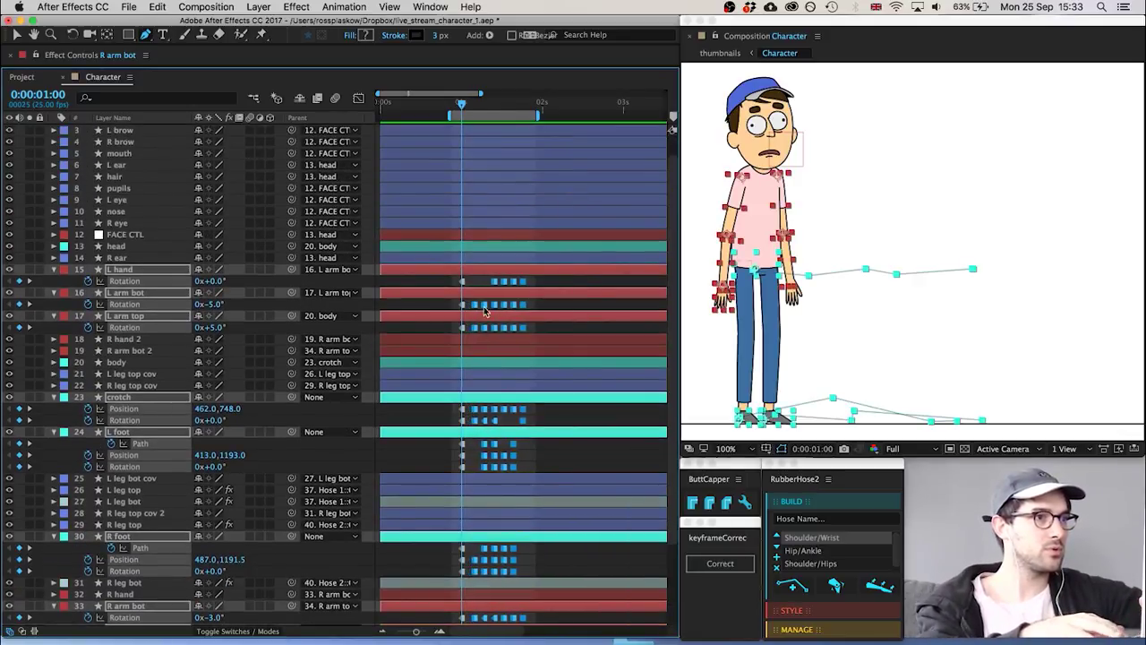
Retime the keyframes after the second and third poses later, spacing the poses at 0:00:01:05, 0:00:01:10 and 0:00:01:15 evenly
{"action": "left_click_drag", "start_coordinate": [480, 281], "coordinate": [561, 626]}
{"action": "key", "text": "alt+Right"}
{"action": "key", "text": "alt+Right"}
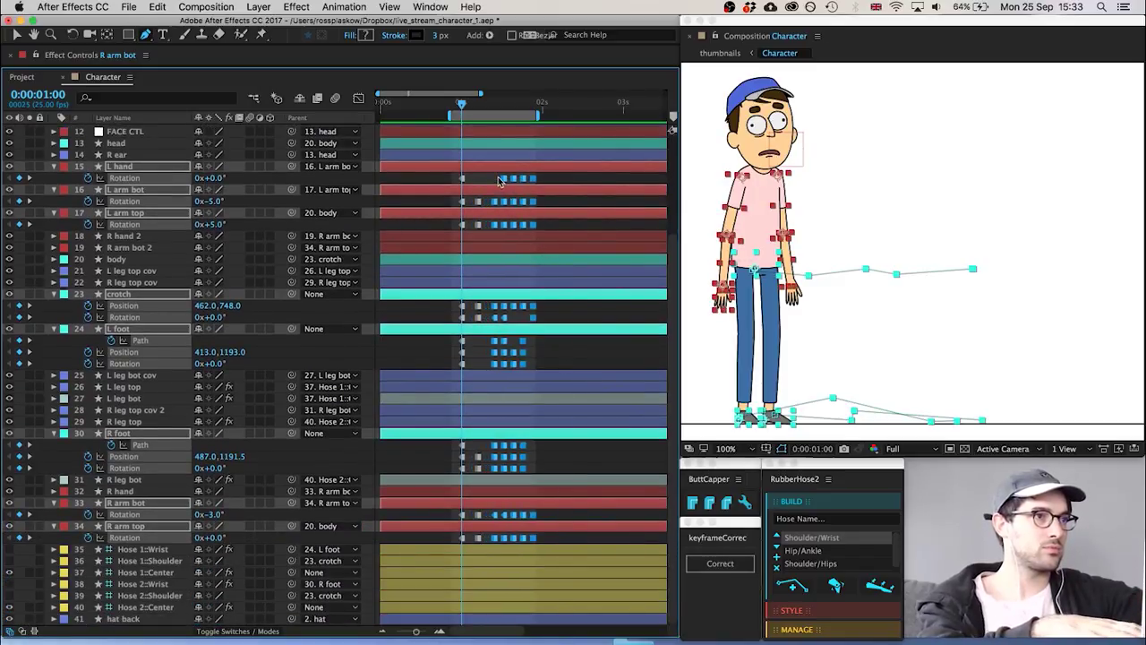
{"action": "left_click_drag", "start_coordinate": [499, 180], "coordinate": [543, 524]}
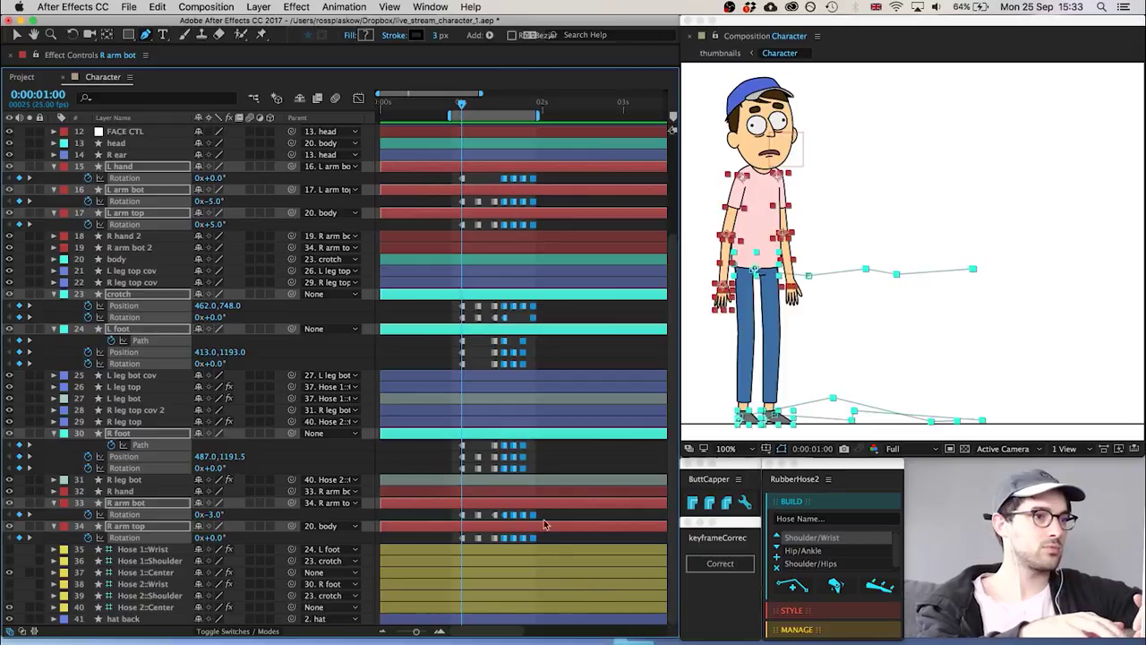
{"action": "key", "text": "alt+Right"}
{"action": "key", "text": "alt+Right"}
Shift the remaining arm, crotch and foot keyframes later, pose by pose, so the final poses are also five frames apart
{"action": "left_click_drag", "start_coordinate": [564, 178], "coordinate": [512, 606]}
{"action": "key", "text": "alt+Right"}
{"action": "key", "text": "alt+Right"}
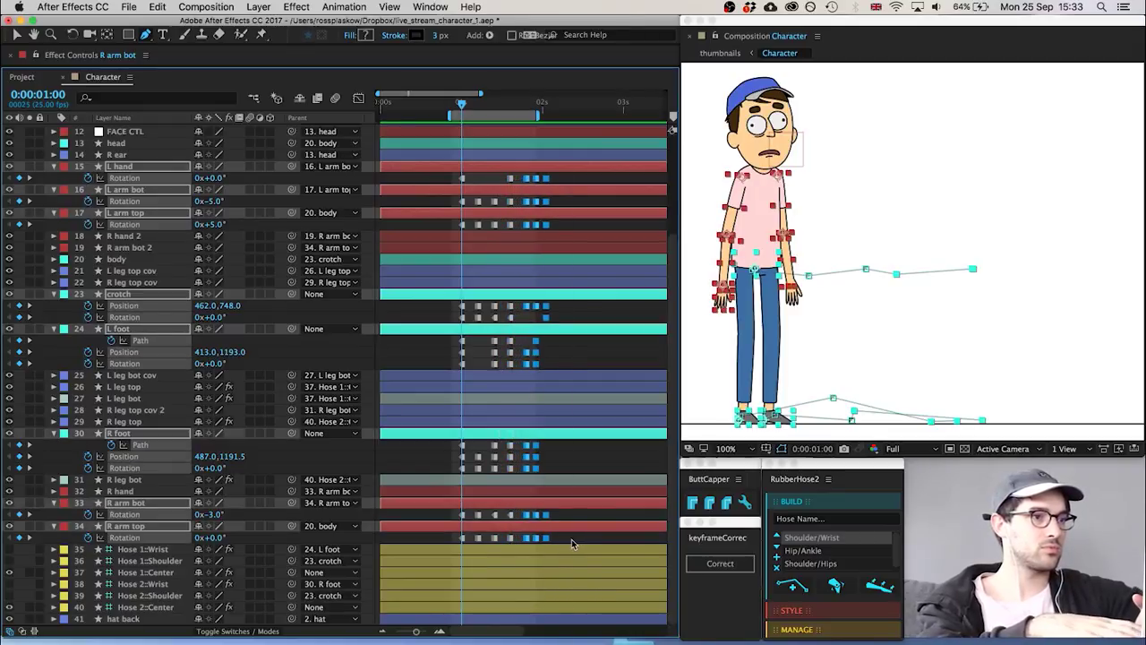
{"action": "left_click_drag", "start_coordinate": [578, 543], "coordinate": [546, 561]}
{"action": "key", "text": "alt+Right"}
{"action": "key", "text": "alt+Right"}
{"action": "key", "text": "alt+Right"}
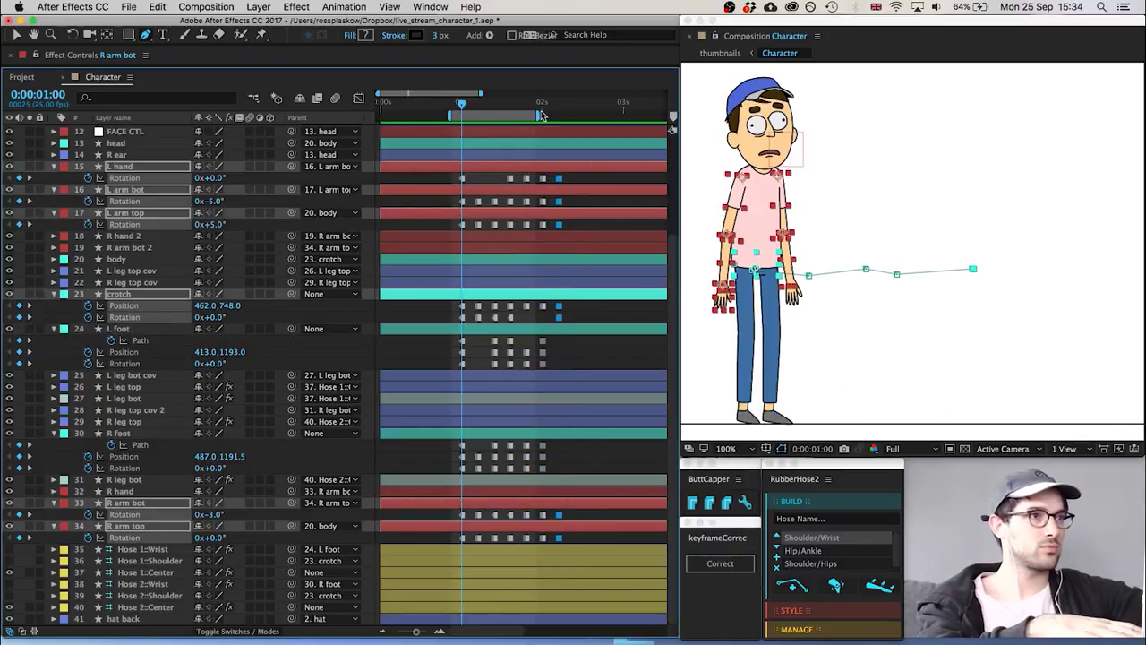
Extend the end of the work area past the last keyframes and preview the walk
{"action": "left_click_drag", "start_coordinate": [539, 115], "coordinate": [591, 117]}
{"action": "left_click", "coordinate": [573, 179]}
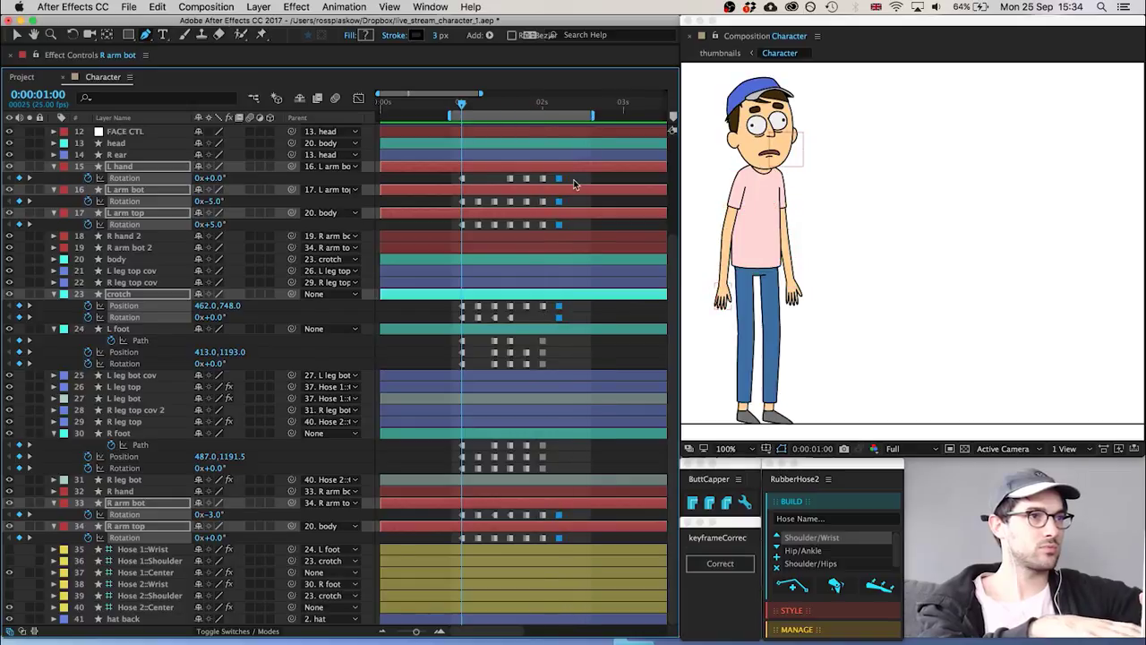
{"action": "key", "text": "space"}
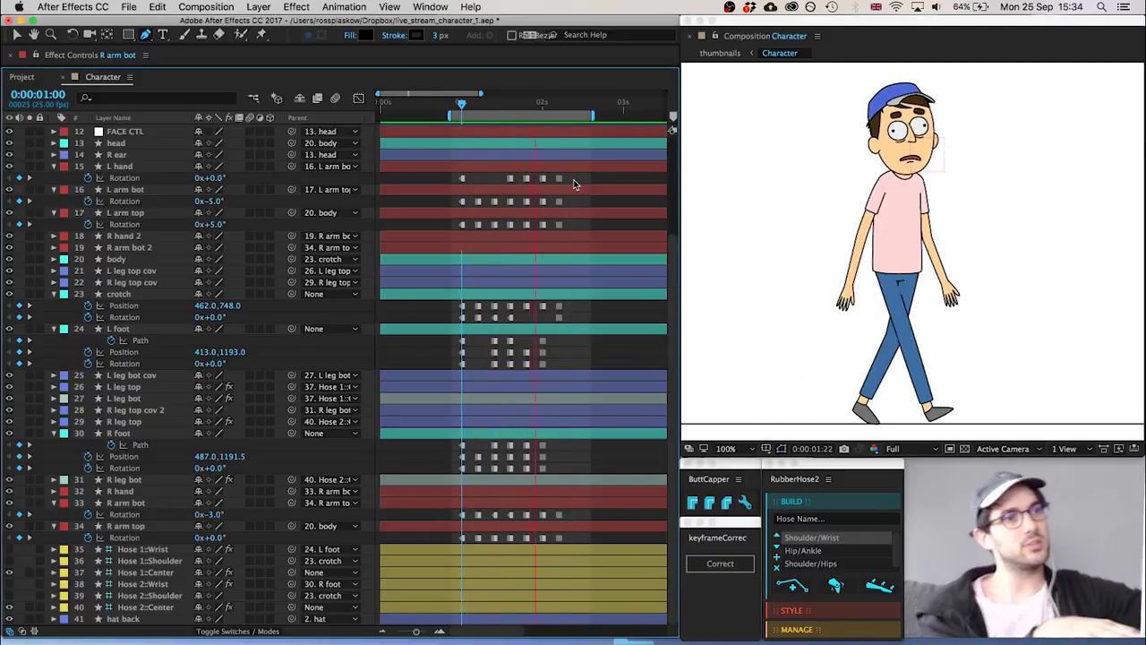
Move all keyframes after 0:00:01:22 two frames later
{"action": "left_click_drag", "start_coordinate": [530, 106], "coordinate": [551, 101]}
{"action": "left_click_drag", "start_coordinate": [553, 102], "coordinate": [535, 97]}
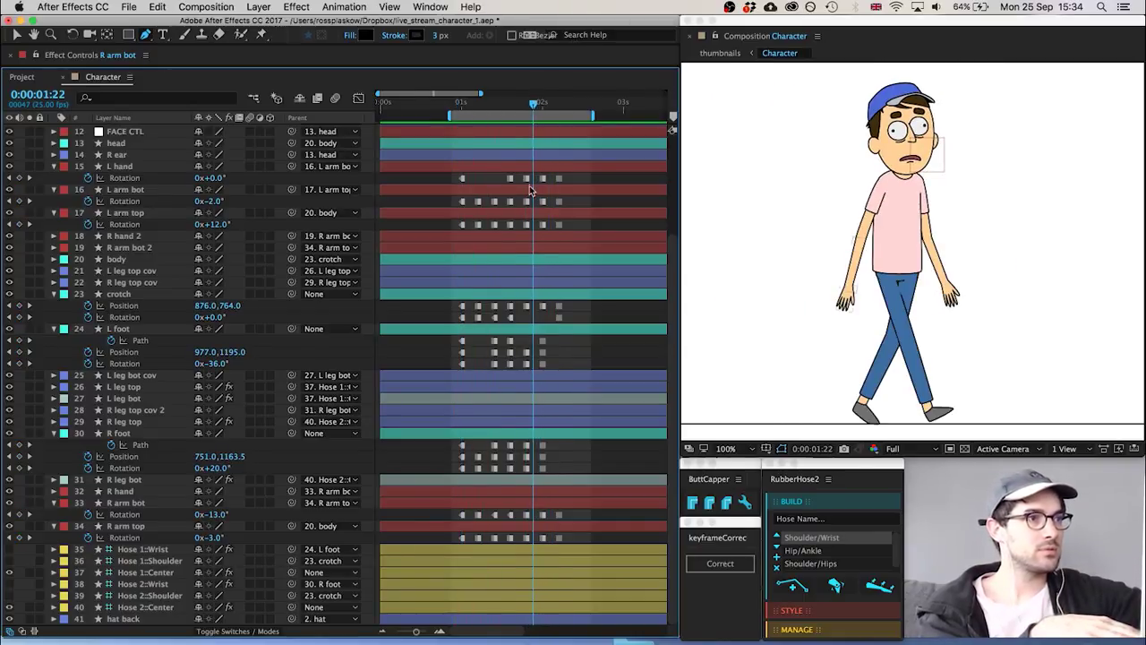
{"action": "left_click_drag", "start_coordinate": [534, 182], "coordinate": [578, 575]}
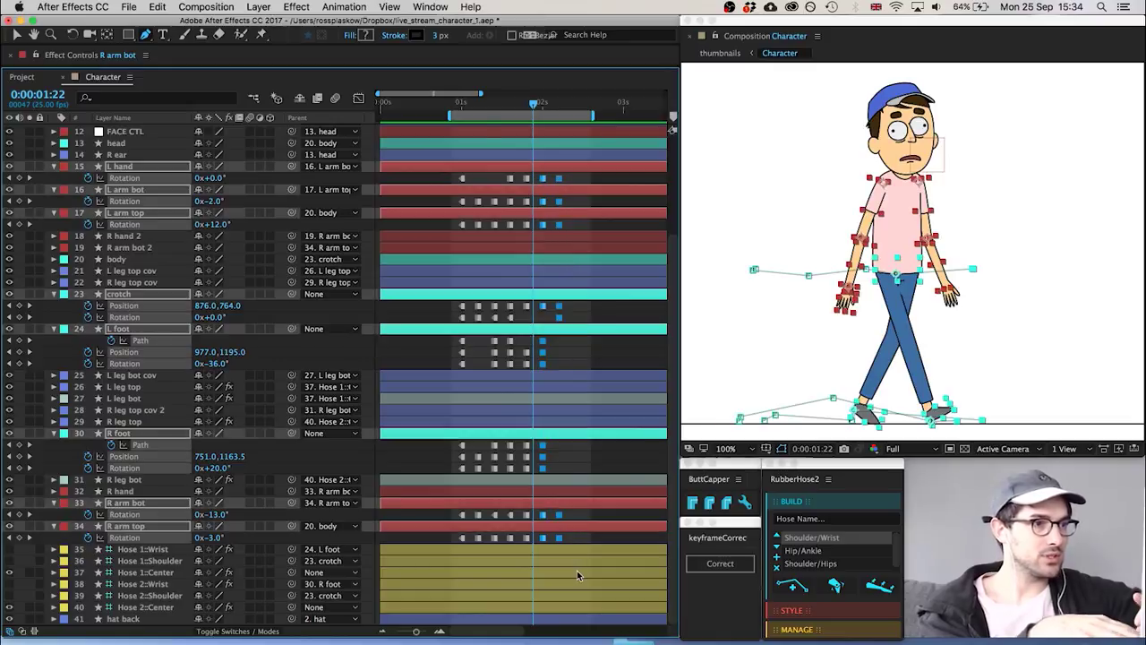
{"action": "key", "text": "alt+Right"}
{"action": "key", "text": "alt+Right"}
{"action": "left_click", "coordinate": [587, 462]}
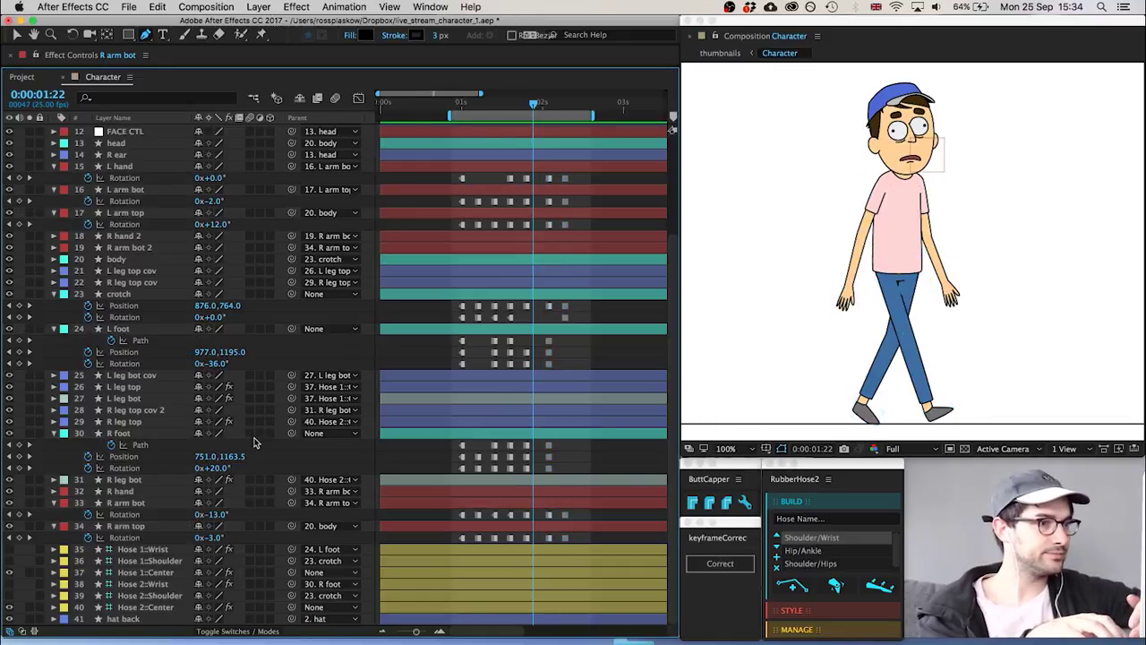
At 0:00:01:23, keyframe the crotch layer's position at 994, 748, shifting the body forward and up
{"action": "key", "text": "Page_Down"}
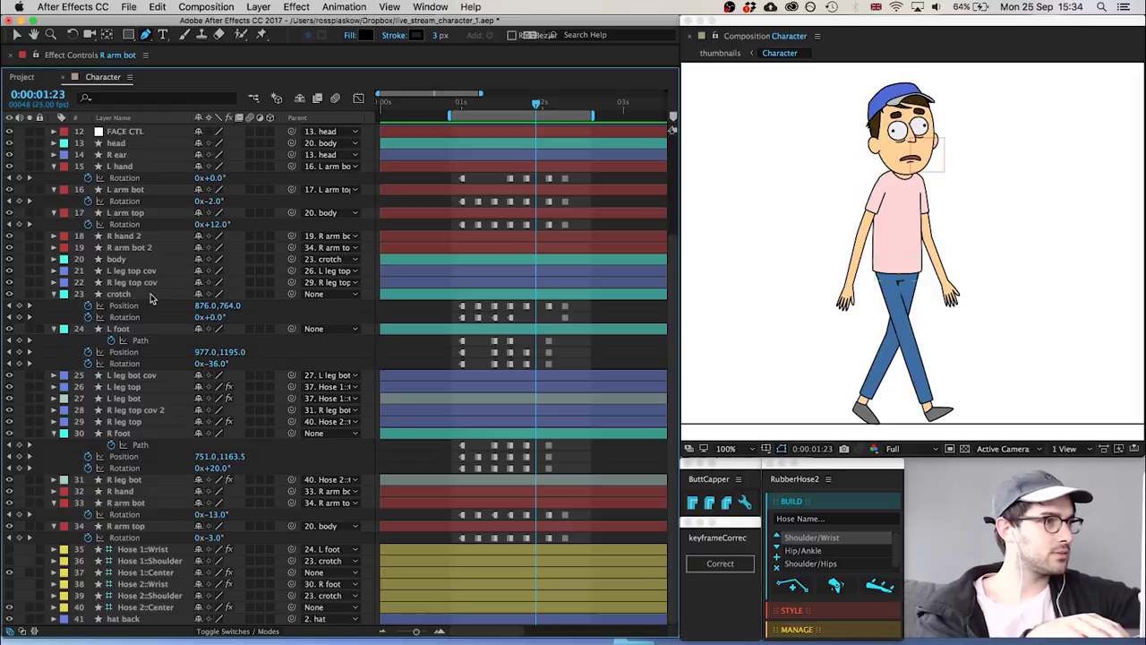
{"action": "left_click", "coordinate": [150, 298]}
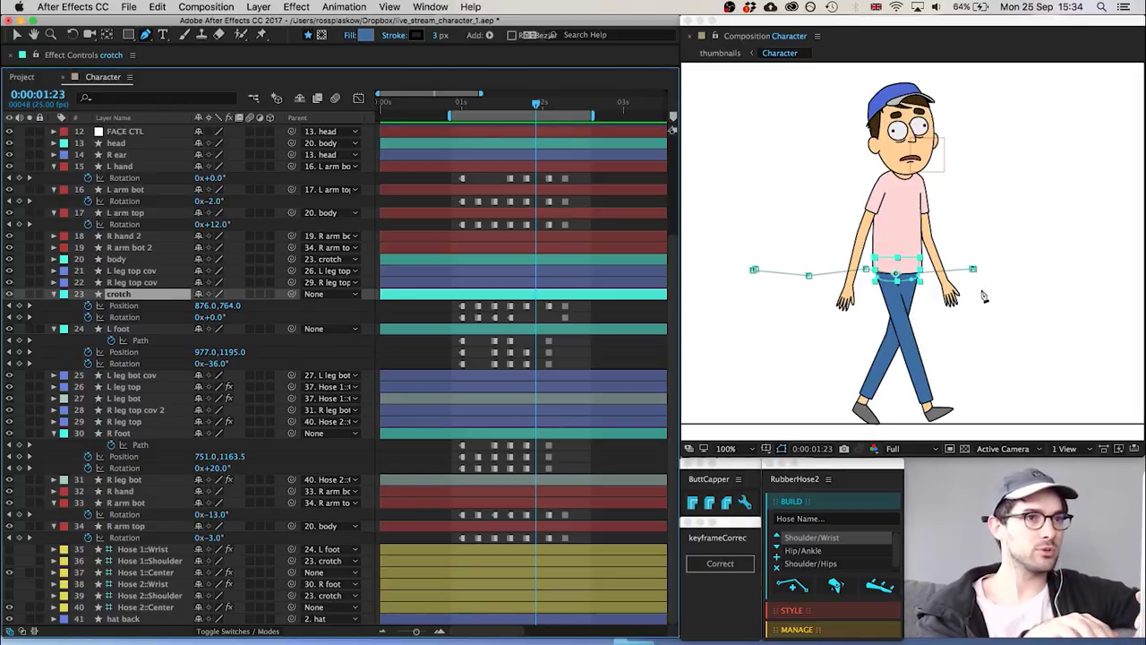
{"action": "key", "text": "shift+Right"}
{"action": "key", "text": "shift+Right"}
{"action": "key", "text": "shift+Right"}
{"action": "key", "text": "shift+Right"}
{"action": "key", "text": "shift+Right"}
{"action": "key", "text": "shift+Right"}
{"action": "key", "text": "shift+Right"}
{"action": "key", "text": "shift+Right"}
{"action": "key", "text": "shift+Right"}
{"action": "key", "text": "shift+Right"}
{"action": "key", "text": "shift+Up"}
{"action": "key", "text": "shift+Up"}
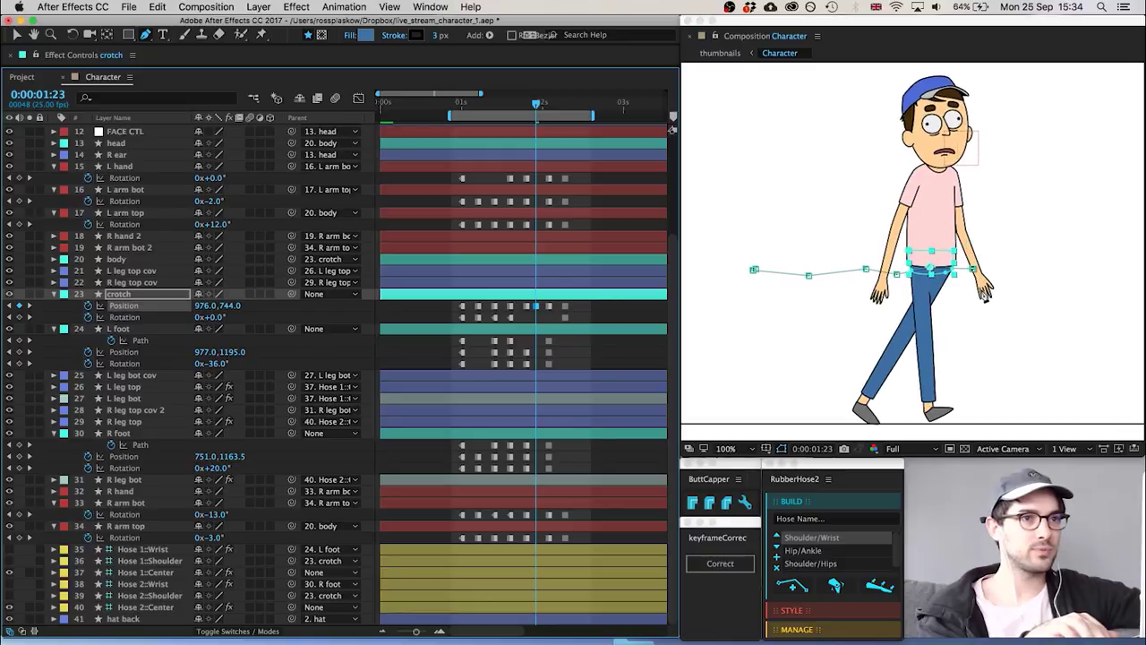
{"action": "key", "text": "shift+Right"}
{"action": "key", "text": "shift+Right"}
{"action": "key", "text": "Down"}
{"action": "key", "text": "Down"}
{"action": "key", "text": "Down"}
{"action": "key", "text": "Down"}
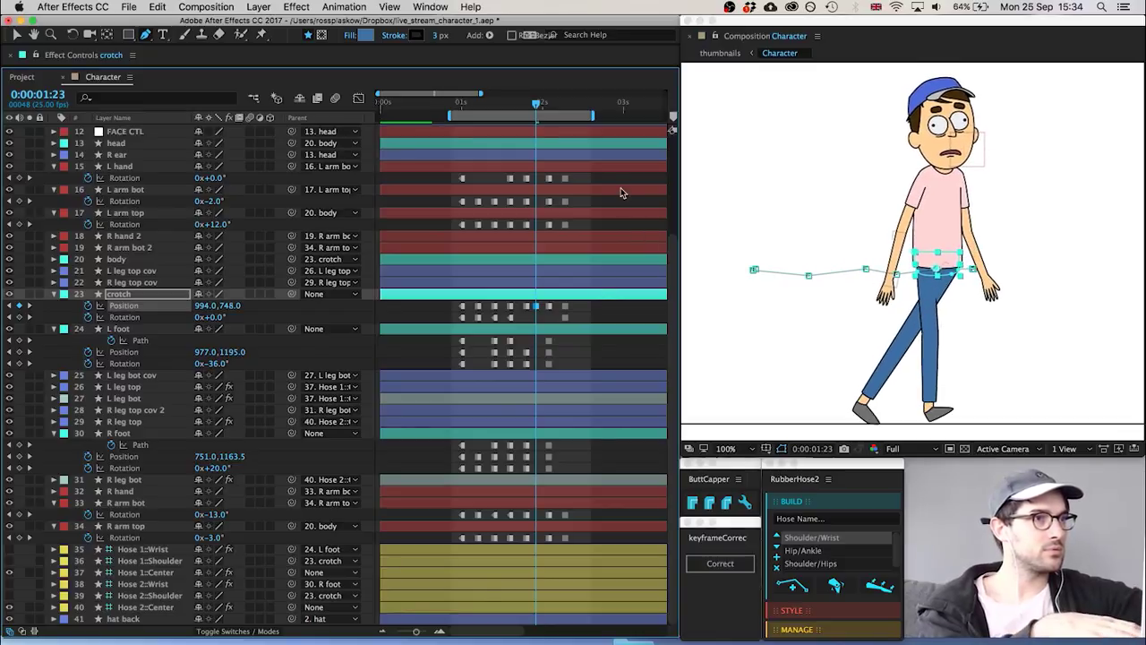
Select all keyframes from 0:00:01:23 onward, including the new crotch position keyframe, and move them one frame later
{"action": "left_click_drag", "start_coordinate": [591, 180], "coordinate": [531, 578]}
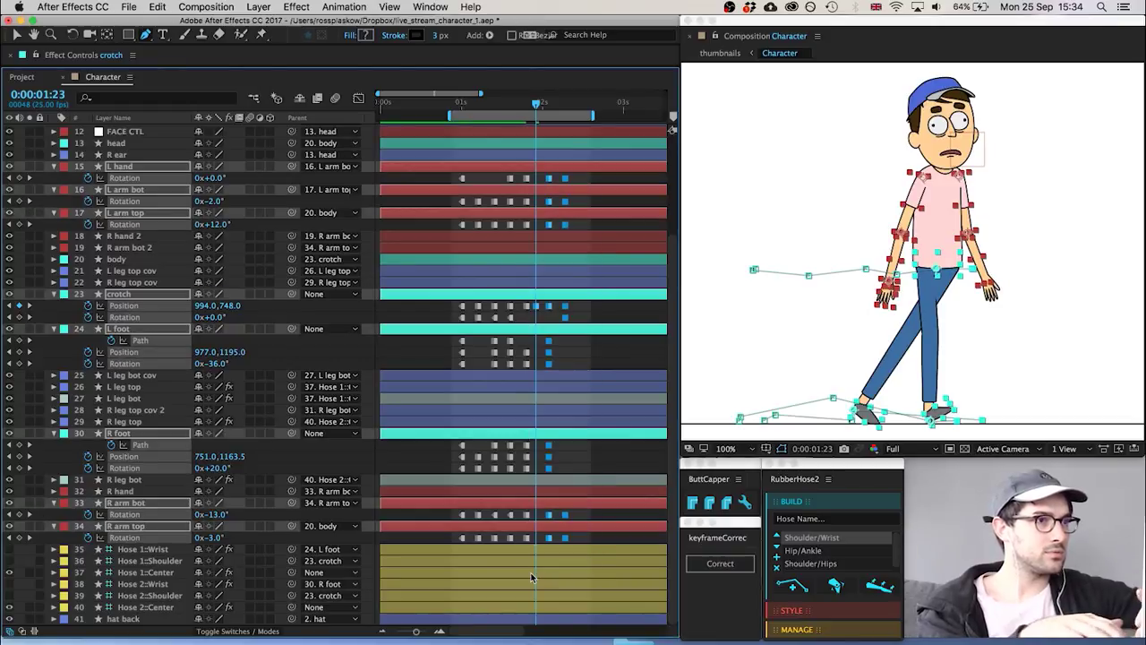
{"action": "key", "text": "alt+Right"}
{"action": "left_click", "coordinate": [542, 319]}
At 0:00:01:24, set L foot's rotation to 0° so the foot lies flat
{"action": "key", "text": "Page_Down"}
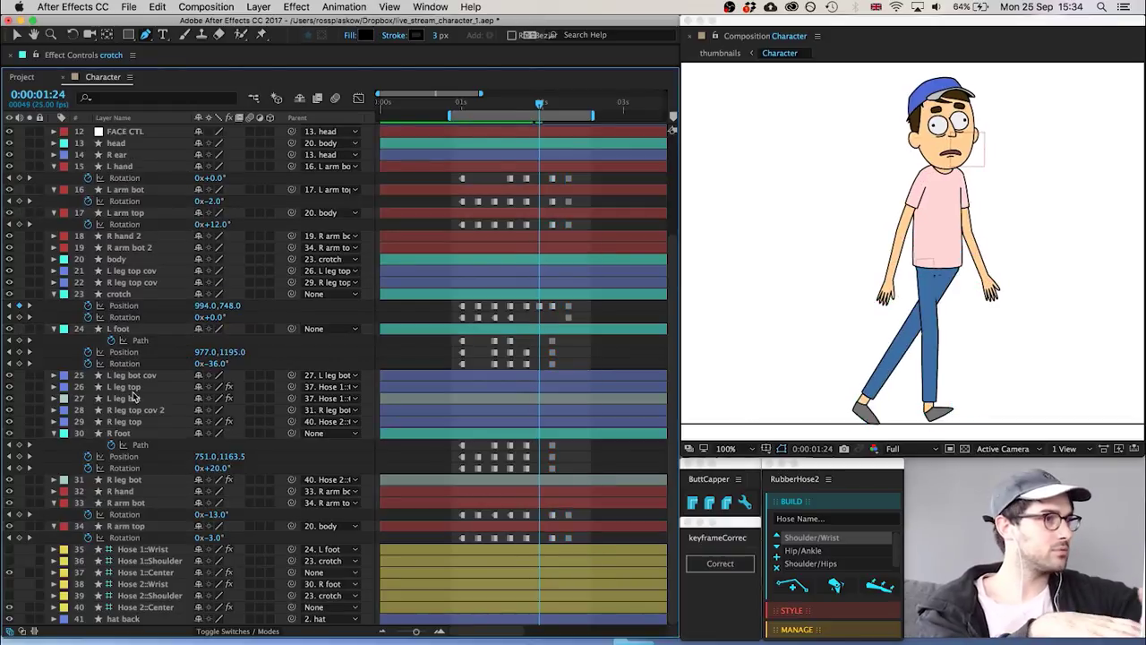
{"action": "left_click", "coordinate": [139, 434]}
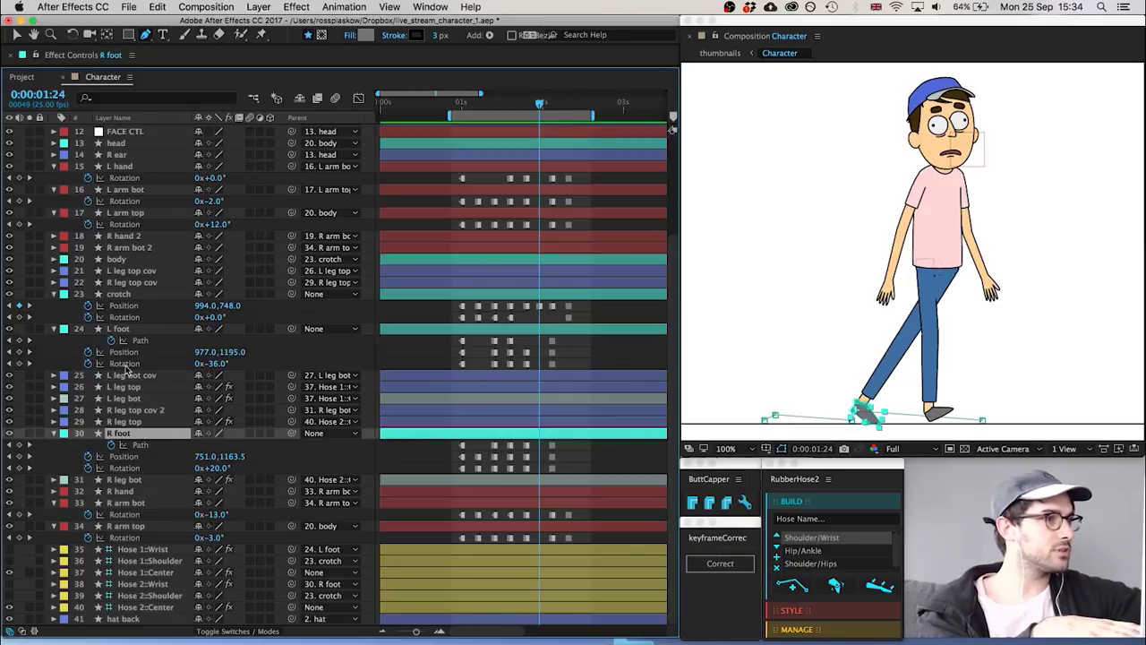
{"action": "left_click", "coordinate": [134, 330]}
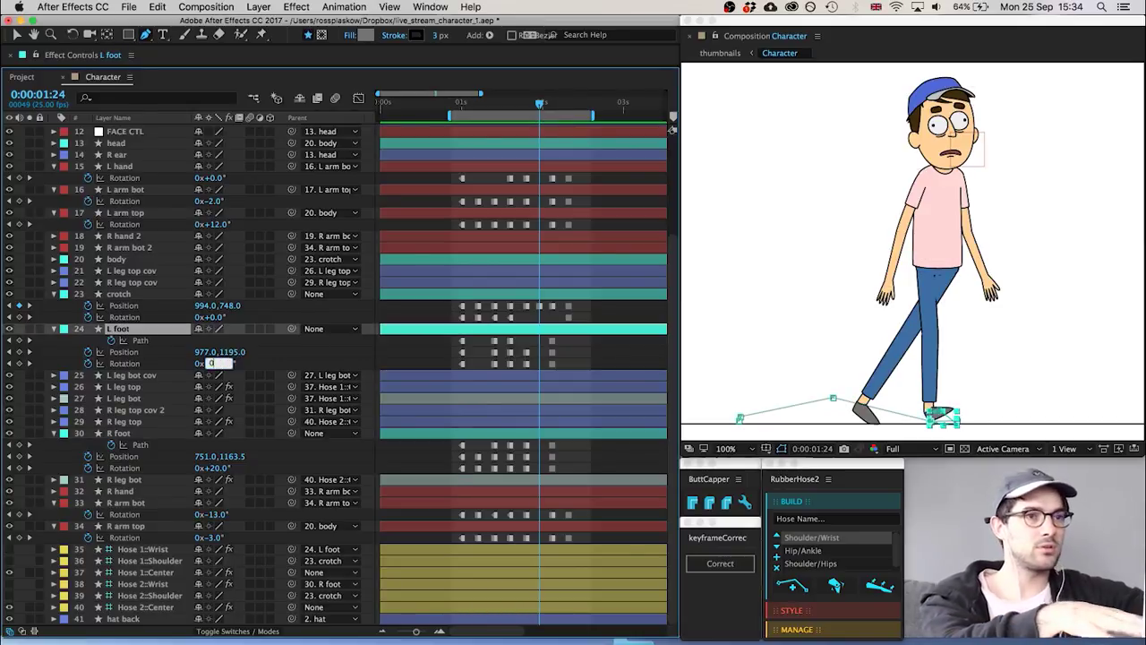
{"action": "key", "text": "Return"}
{"action": "left_click", "coordinate": [571, 354]}
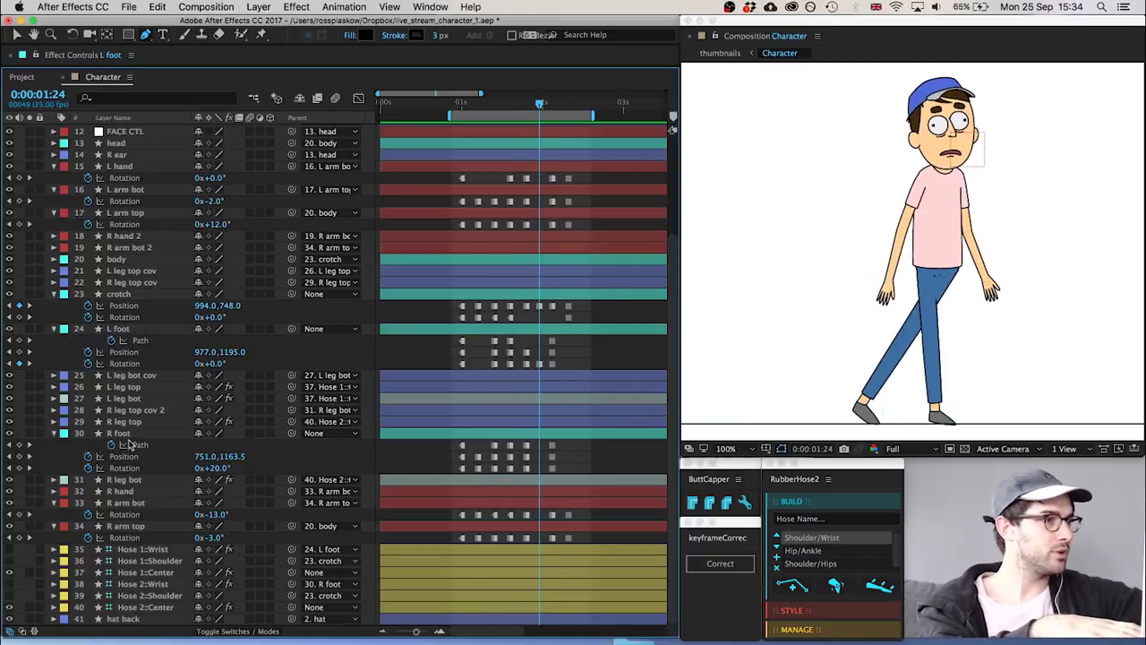
Raise R foot and move it forward at 0:00:01:24, keyframing its position at 891, 1123.5
{"action": "left_click", "coordinate": [134, 436]}
{"action": "key", "text": "shift+Up"}
{"action": "key", "text": "shift+Right"}
{"action": "key", "text": "shift+Right"}
{"action": "key", "text": "shift+Right"}
{"action": "key", "text": "shift+Right"}
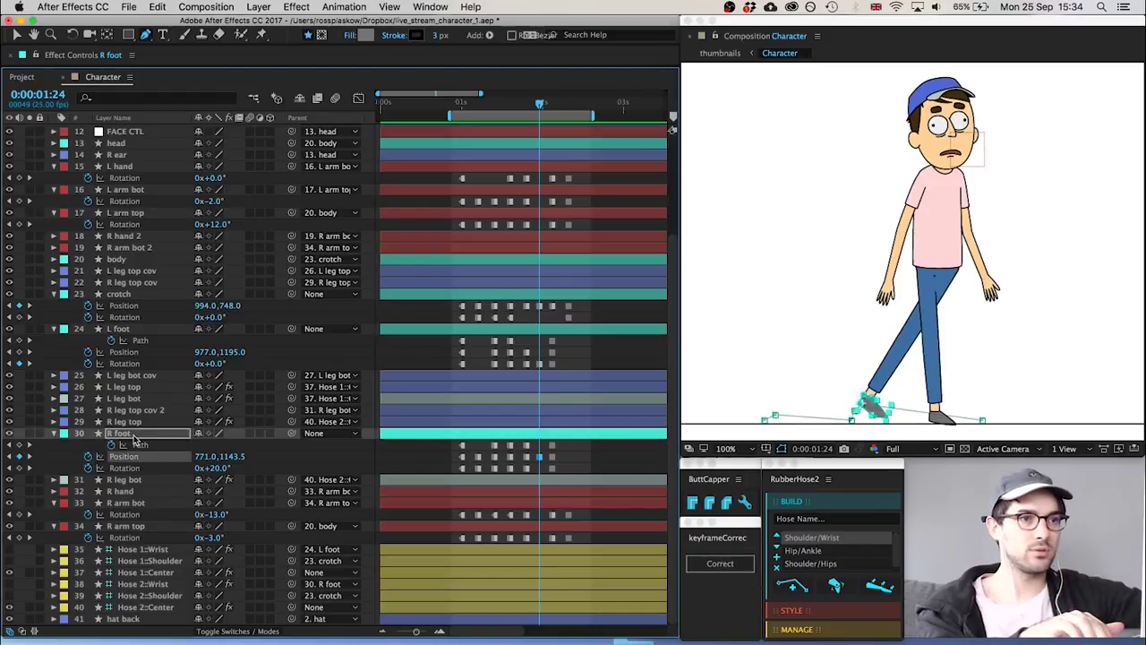
{"action": "key", "text": "shift+Up"}
{"action": "key", "text": "shift+Up"}
{"action": "key", "text": "shift+Right"}
{"action": "key", "text": "shift+Right"}
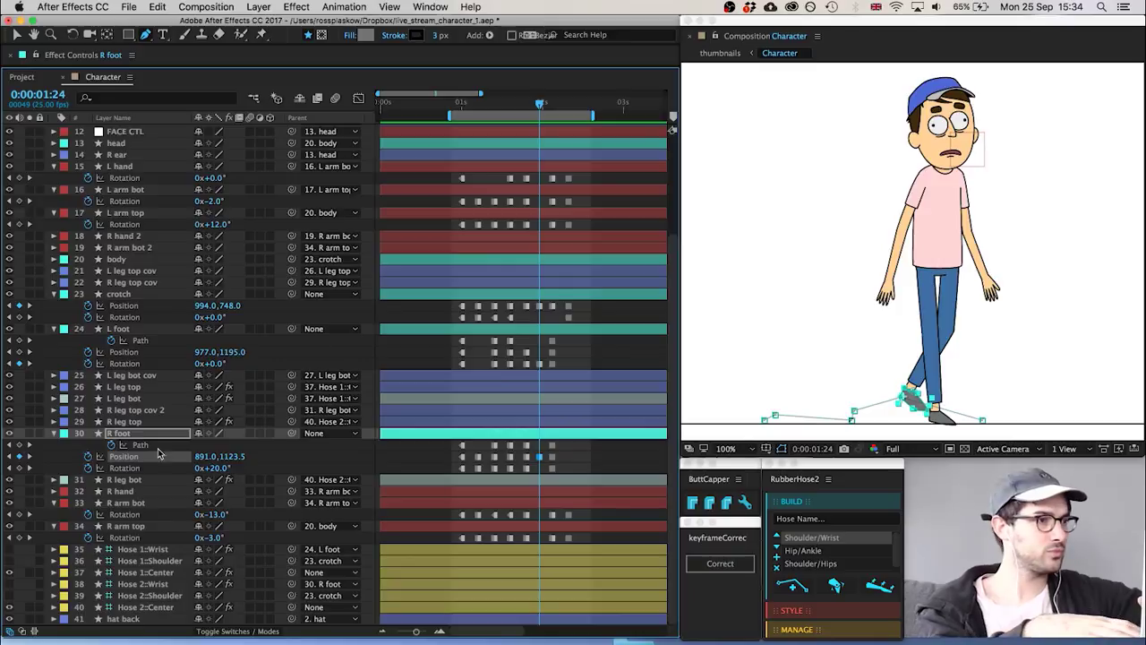
At 0:00:01:24, set R foot's rotation to 31° and add a keyframe to its Path
{"action": "left_click", "coordinate": [218, 467]}
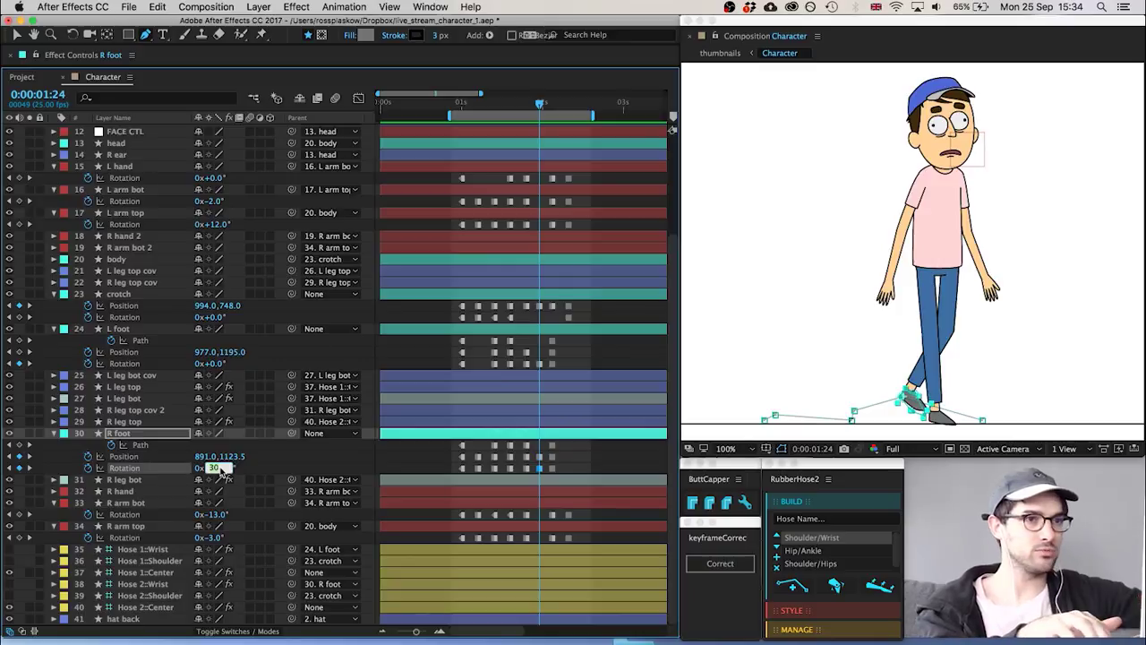
{"action": "left_click", "coordinate": [551, 448]}
{"action": "left_click", "coordinate": [551, 448]}
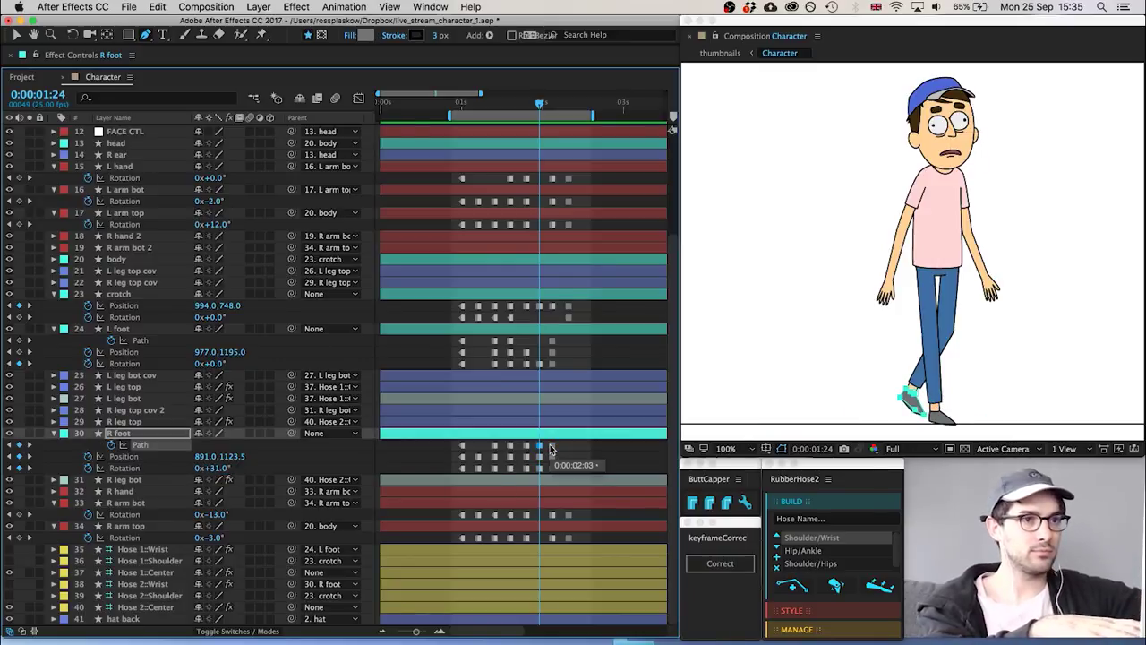
{"action": "left_click", "coordinate": [575, 454]}
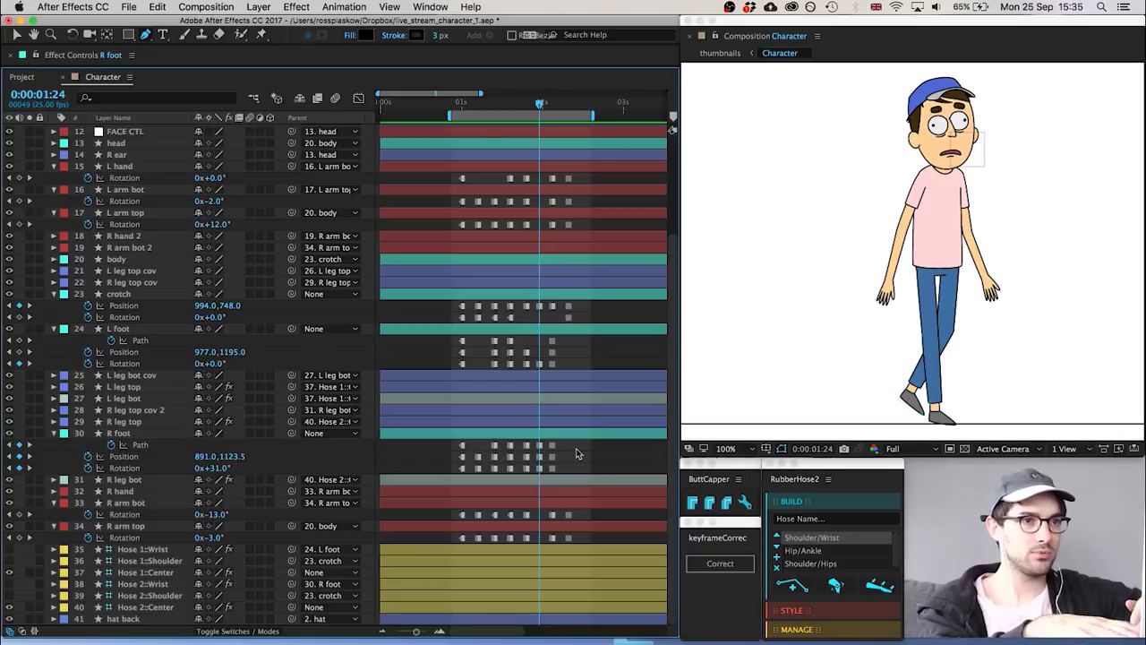
Increase R foot's rotation at 0:00:01:24 to 48°
{"action": "key", "text": "space"}
{"action": "key", "text": "space"}
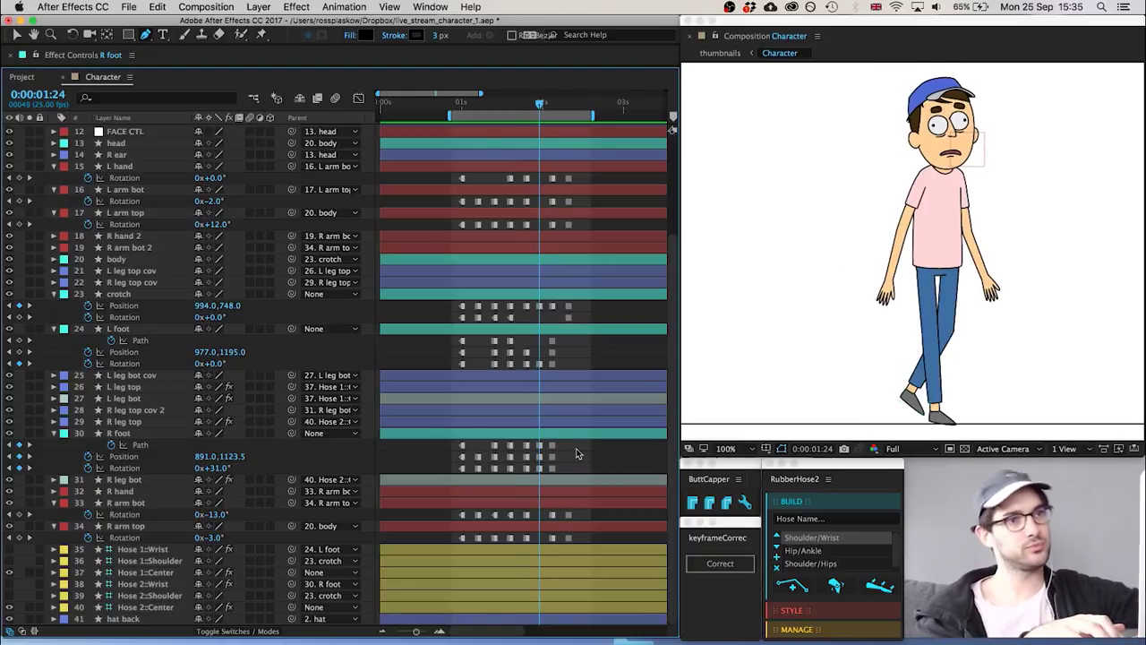
{"action": "key", "text": "space"}
{"action": "key", "text": "space"}
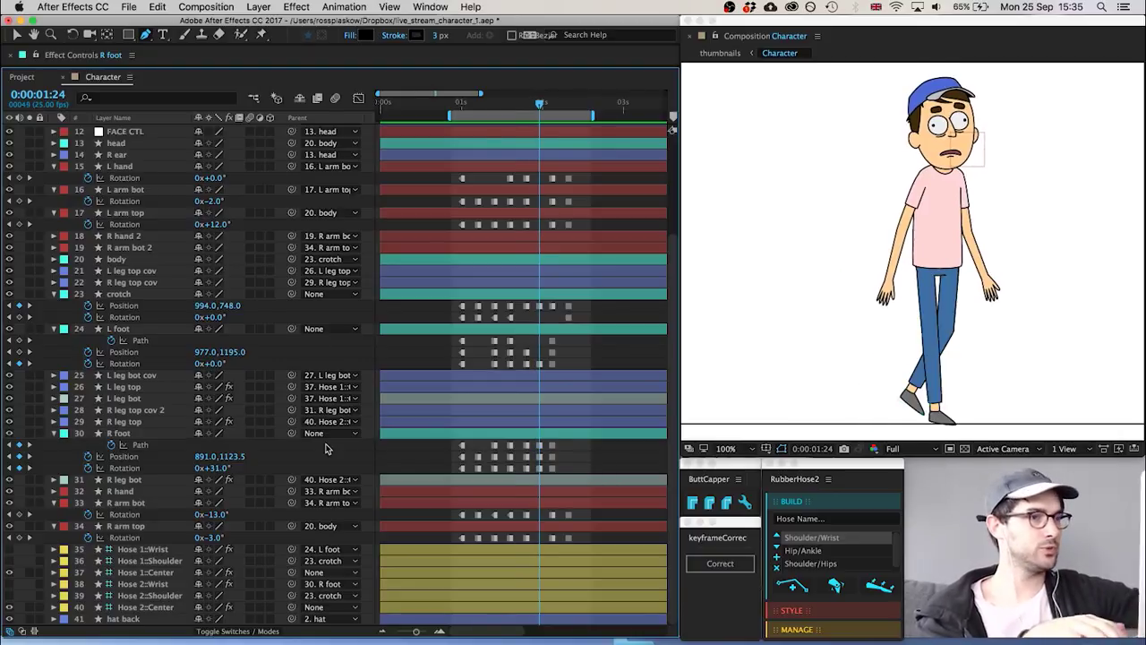
{"action": "left_click", "coordinate": [220, 470]}
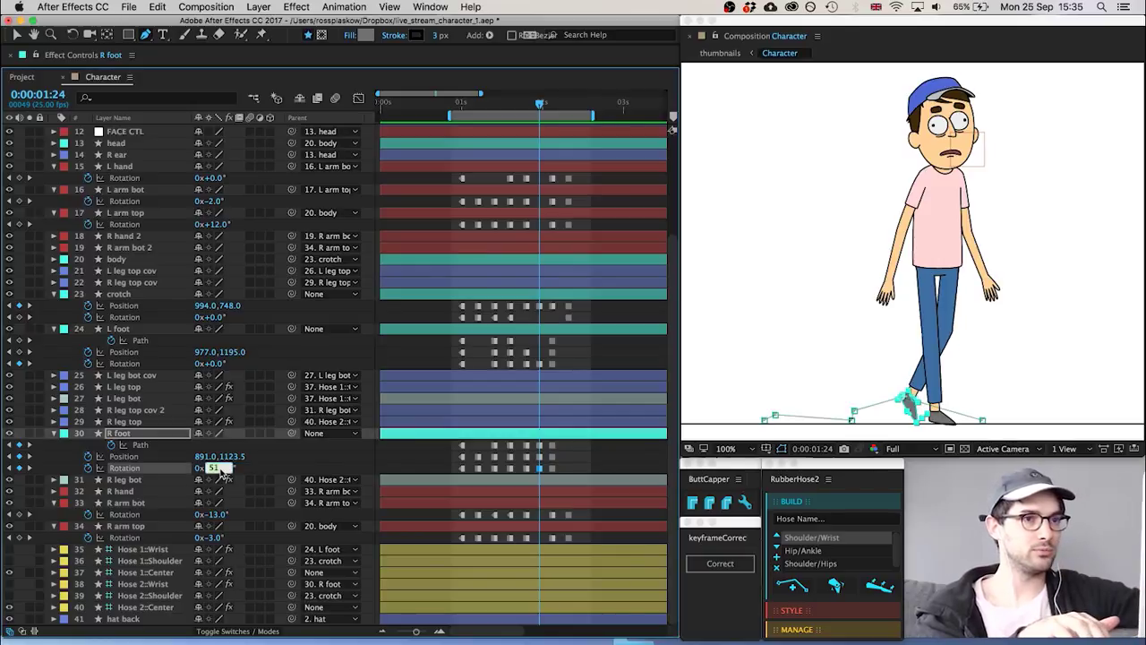
{"action": "type", "text": "48"}
{"action": "left_click", "coordinate": [573, 462]}
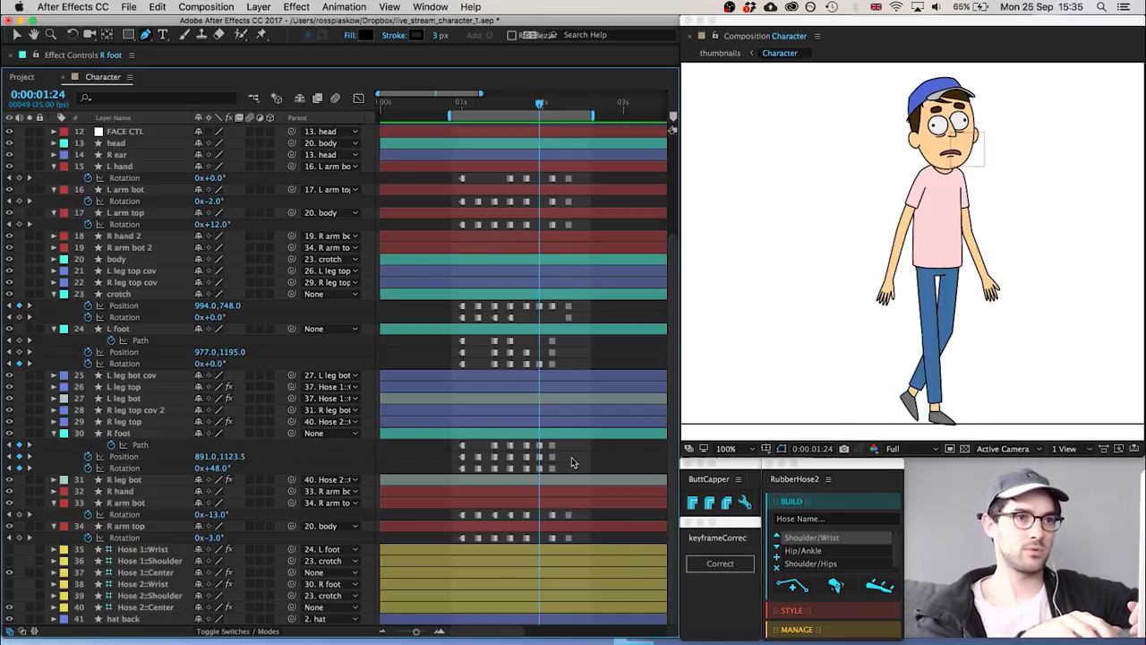
Step back and forth through the frames between 0:00:01:20 and 0:00:02:03 to examine the final step's poses and timing
{"action": "key", "text": "Page_Down"}
{"action": "key", "text": "Page_Down"}
{"action": "key", "text": "Page_Down"}
{"action": "key", "text": "Page_Down"}
{"action": "key", "text": "Page_Down"}
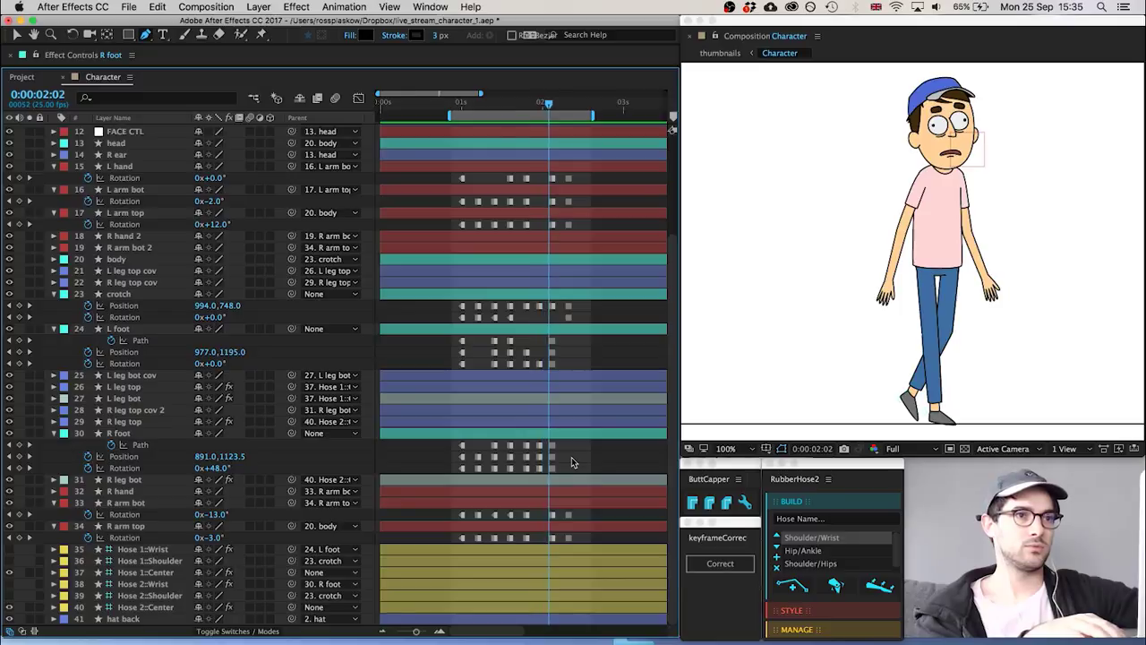
{"action": "key", "text": "Page_Up"}
{"action": "key", "text": "Page_Up"}
{"action": "key", "text": "Page_Up"}
{"action": "key", "text": "Page_Up"}
{"action": "key", "text": "Page_Up"}
{"action": "key", "text": "Page_Up"}
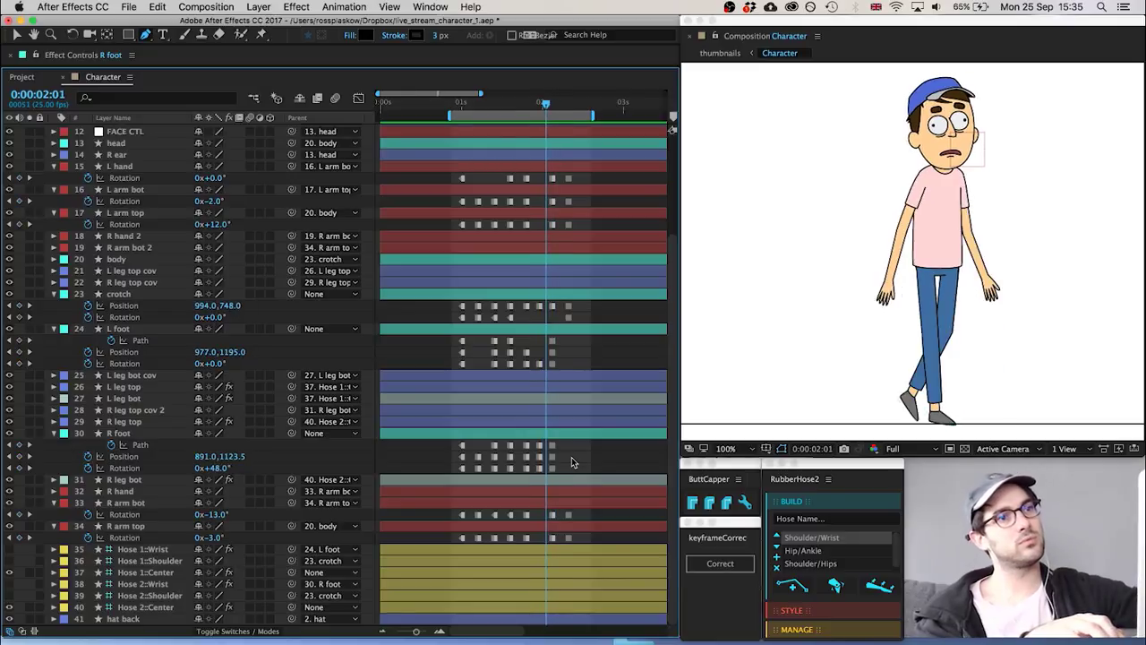
{"action": "key", "text": "Page_Down"}
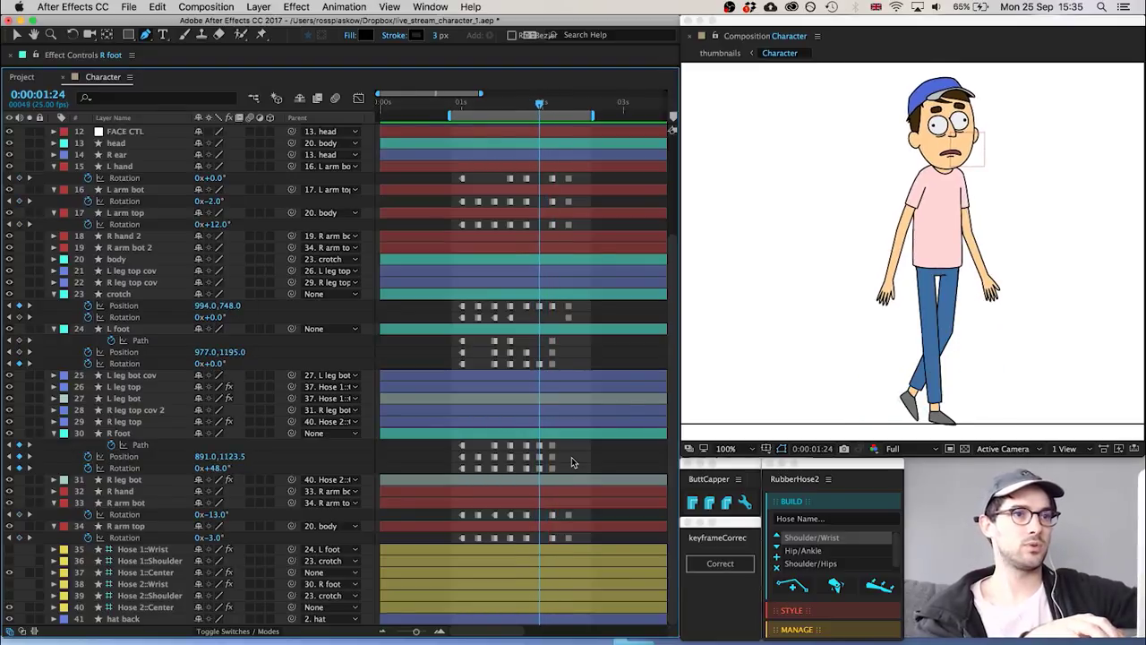
{"action": "key", "text": "Page_Down"}
{"action": "key", "text": "Page_Down"}
{"action": "key", "text": "Page_Down"}
{"action": "key", "text": "Page_Down"}
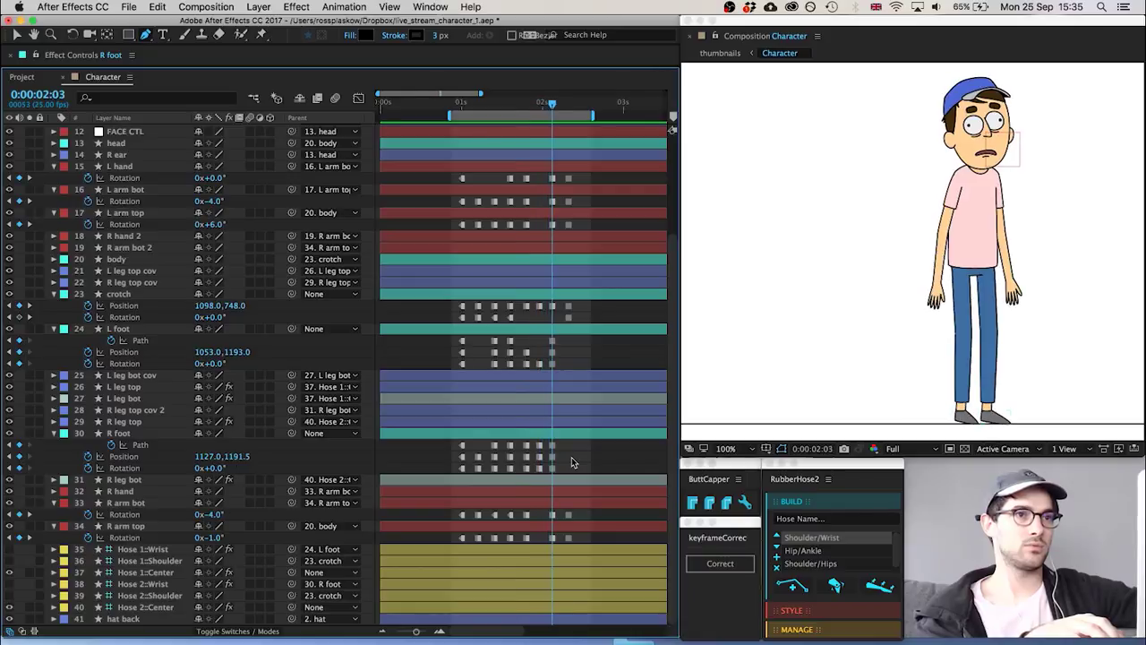
{"action": "key", "text": "Page_Up"}
{"action": "key", "text": "Page_Up"}
{"action": "key", "text": "Page_Up"}
{"action": "key", "text": "Page_Up"}
{"action": "key", "text": "Page_Up"}
{"action": "key", "text": "Page_Up"}
{"action": "key", "text": "Page_Up"}
{"action": "key", "text": "Page_Up"}
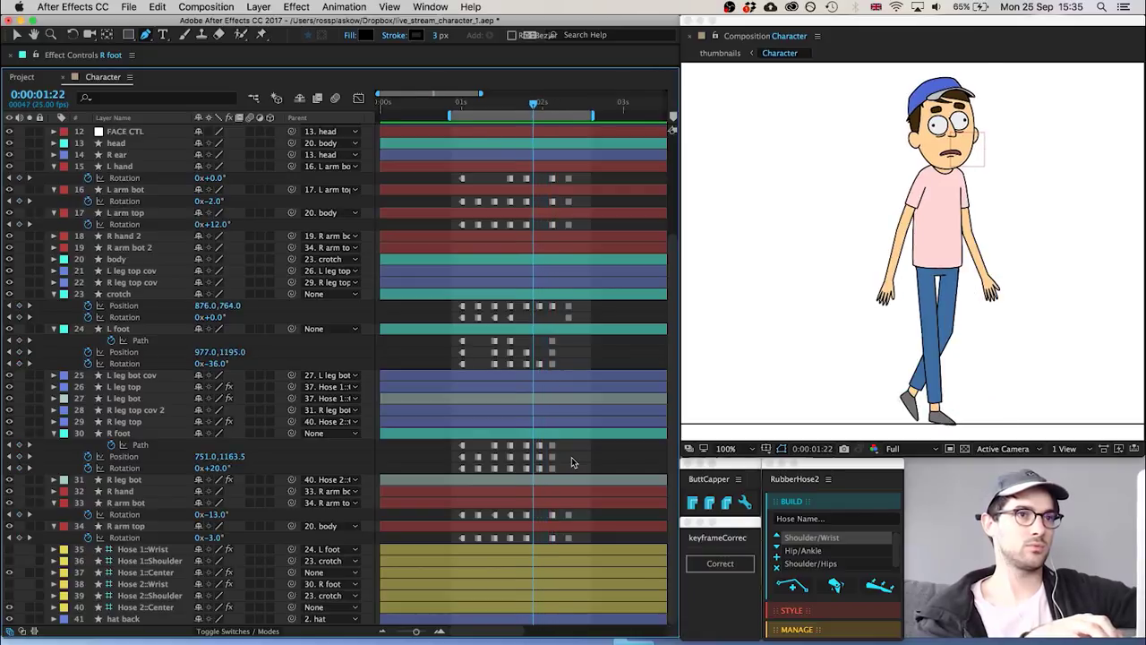
{"action": "key", "text": "Page_Up"}
{"action": "key", "text": "Page_Up"}
{"action": "key", "text": "Page_Down"}
{"action": "key", "text": "Page_Down"}
{"action": "key", "text": "Page_Down"}
{"action": "key", "text": "Page_Down"}
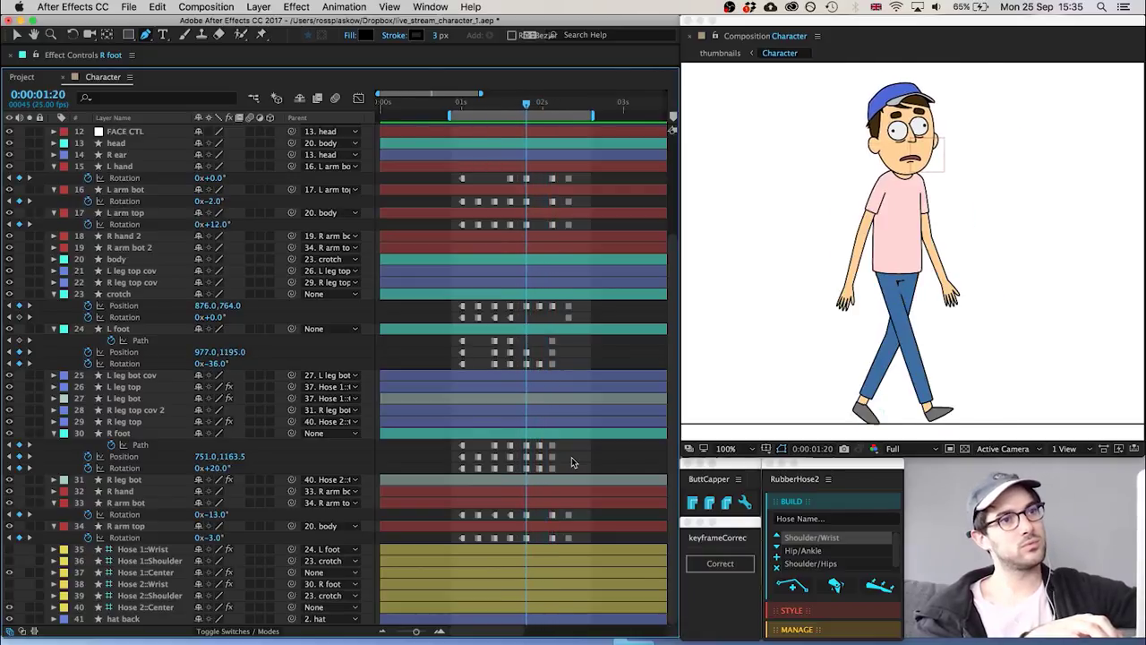
{"action": "key", "text": "Page_Down"}
{"action": "key", "text": "Page_Down"}
{"action": "key", "text": "Page_Down"}
{"action": "key", "text": "Page_Down"}
{"action": "key", "text": "Page_Down"}
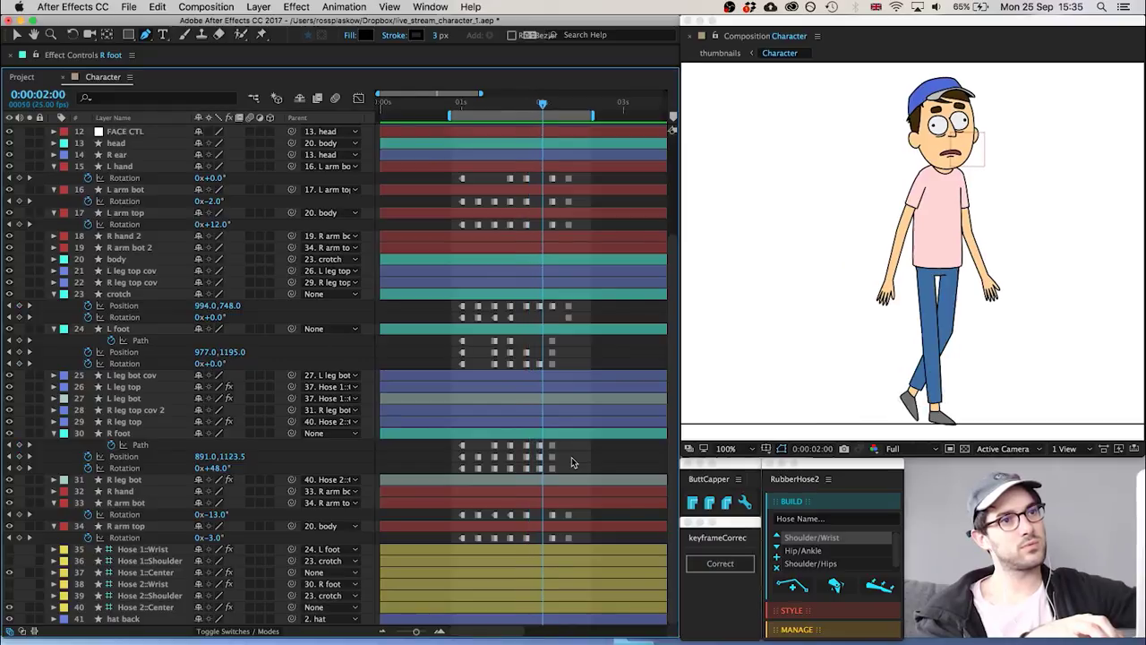
{"action": "key", "text": "Page_Down"}
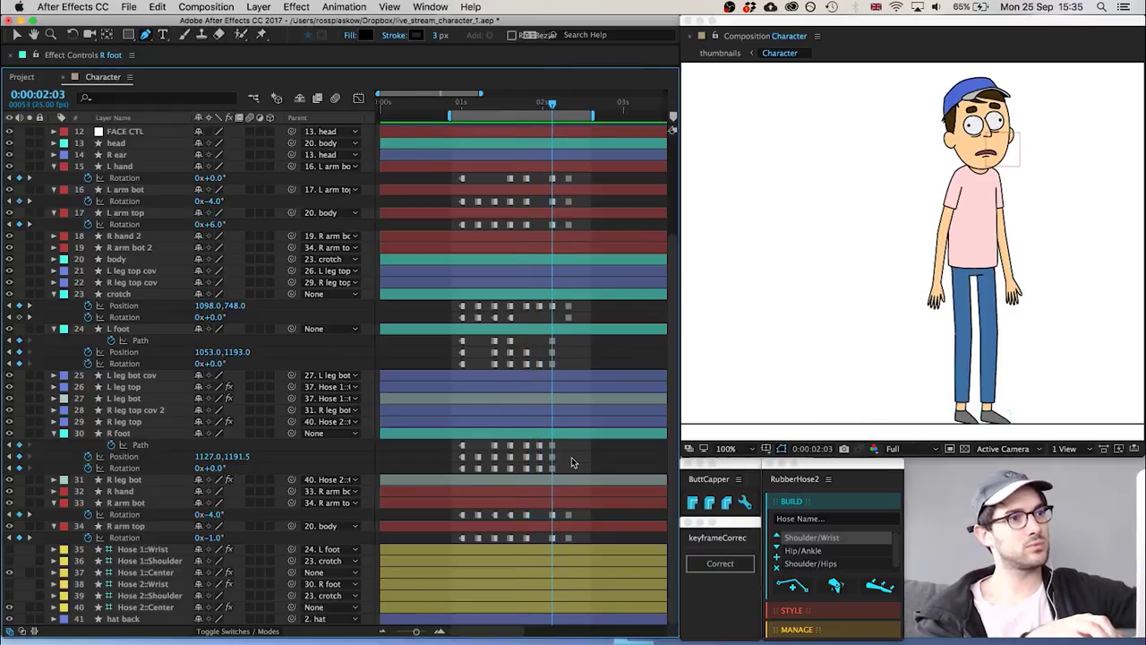
At 0:00:01:24, set L arm top's rotation to 10° and R arm top's rotation to -1°
{"action": "key", "text": "Page_Up"}
{"action": "key", "text": "Page_Up"}
{"action": "key", "text": "Page_Up"}
{"action": "key", "text": "Page_Up"}
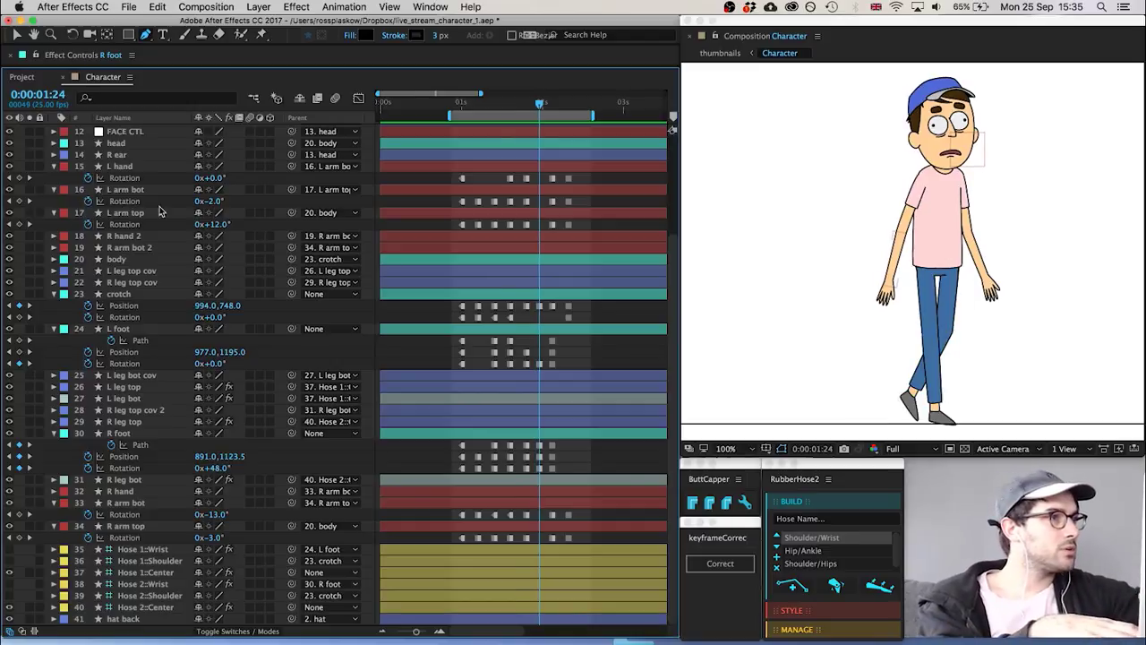
{"action": "left_click", "coordinate": [217, 224]}
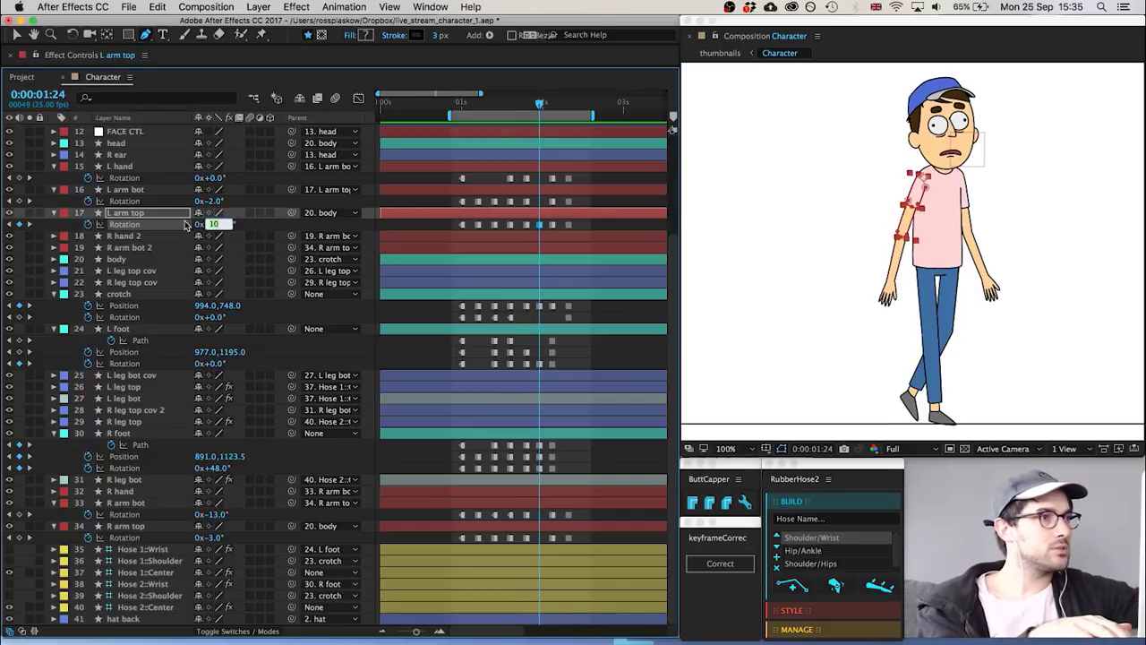
{"action": "left_click", "coordinate": [435, 205]}
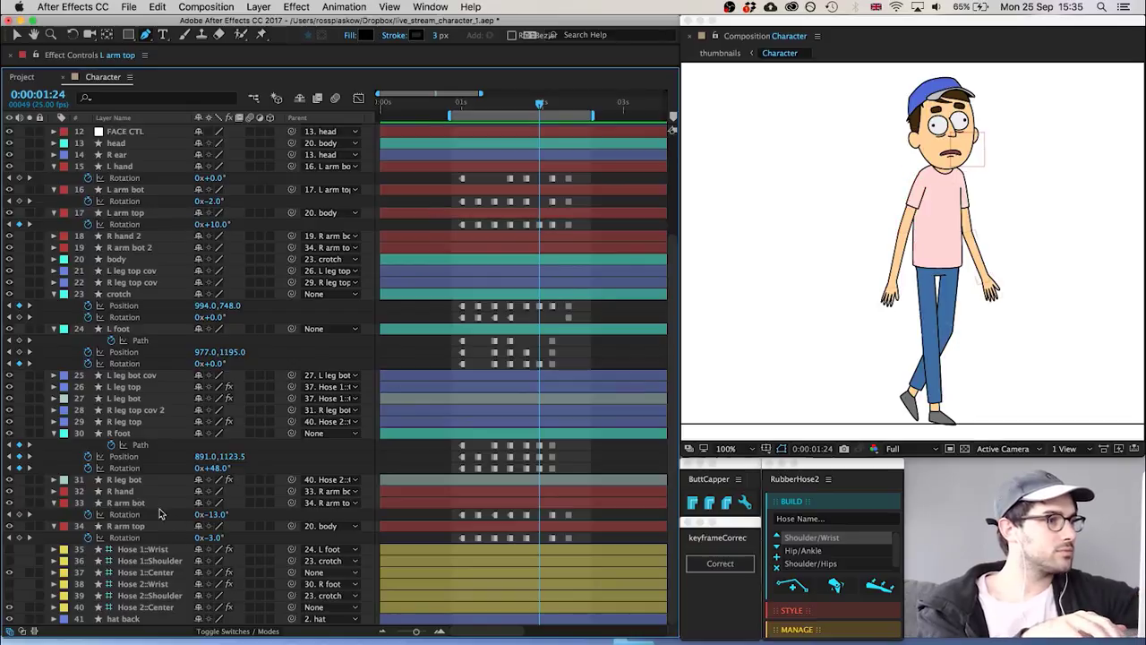
{"action": "key", "text": "Up"}
{"action": "key", "text": "Up"}
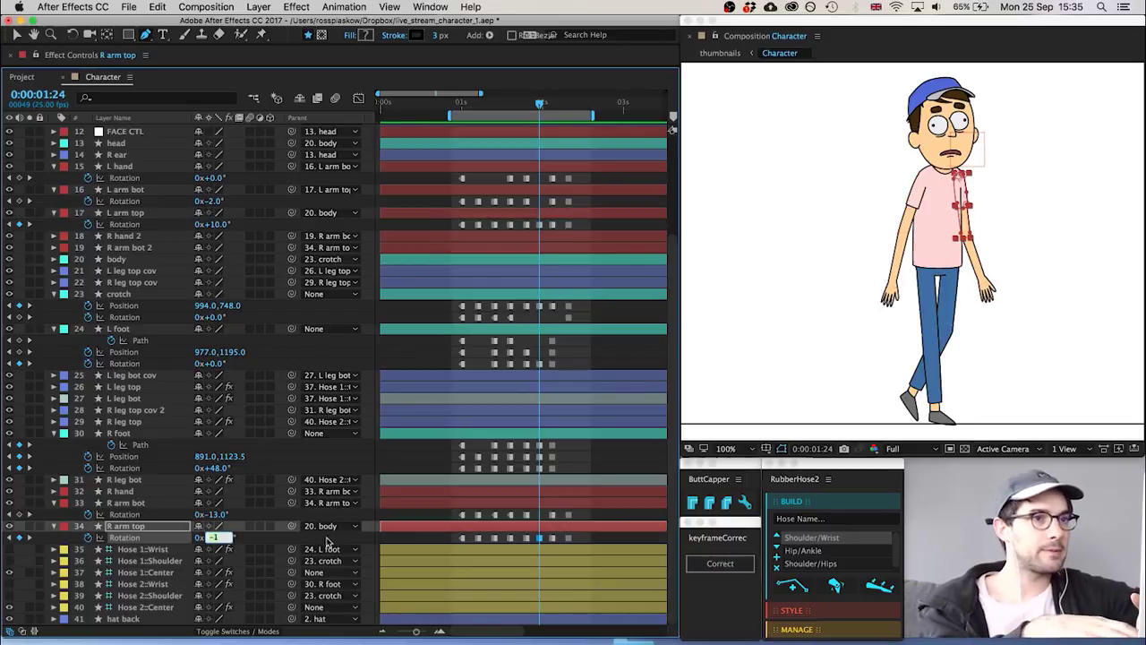
{"action": "left_click", "coordinate": [398, 541]}
Step back and forth through the frames between 0:00:01:24 and 0:00:02:08 to examine how the arms settle after the last step
{"action": "key", "text": "Page_Down"}
{"action": "key", "text": "Page_Down"}
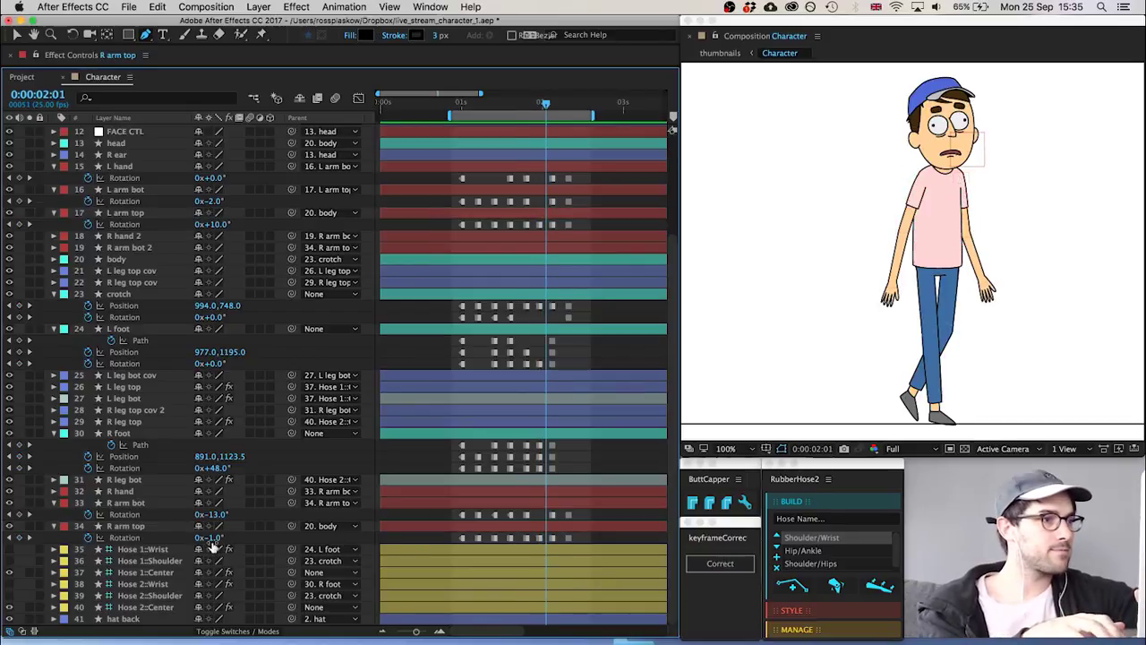
{"action": "key", "text": "Page_Down"}
{"action": "key", "text": "Page_Down"}
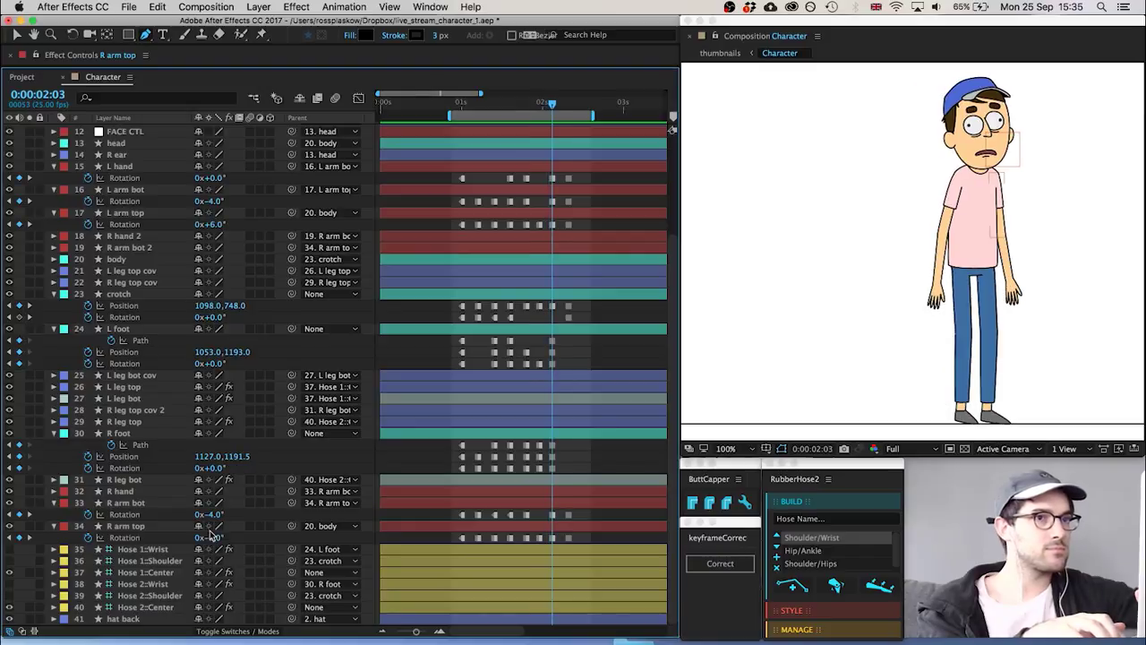
{"action": "key", "text": "Page_Up"}
{"action": "key", "text": "Page_Up"}
{"action": "key", "text": "Page_Up"}
{"action": "key", "text": "Page_Down"}
{"action": "key", "text": "Page_Down"}
{"action": "key", "text": "Page_Down"}
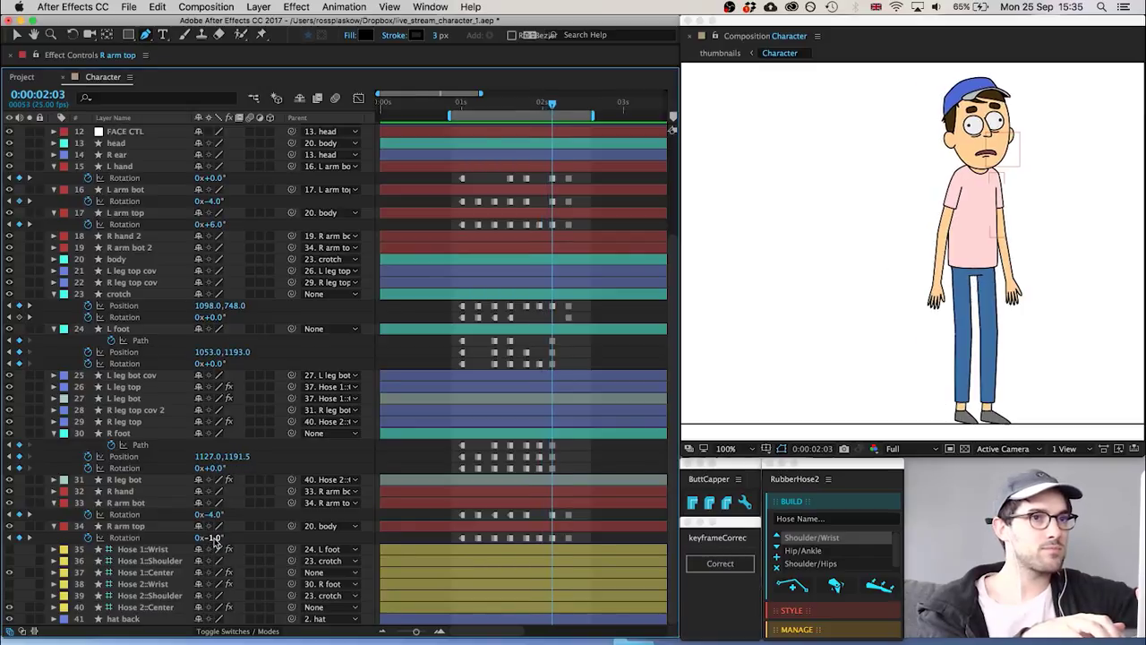
{"action": "key", "text": "Page_Down"}
{"action": "key", "text": "Page_Down"}
{"action": "key", "text": "Page_Down"}
{"action": "key", "text": "Page_Down"}
{"action": "key", "text": "Page_Down"}
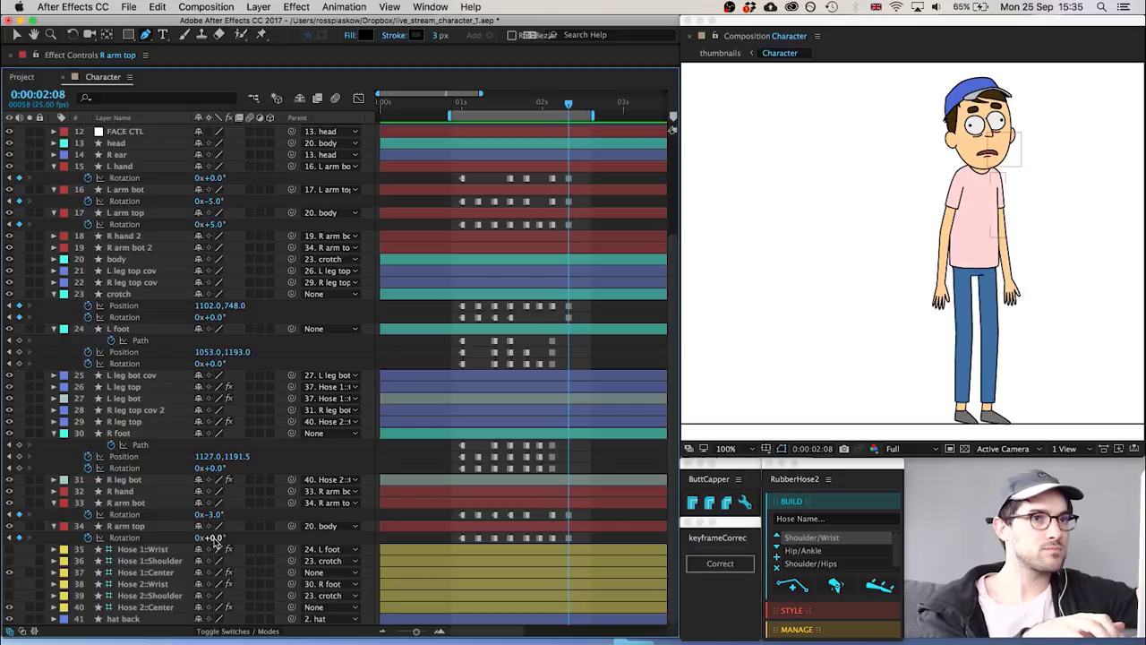
{"action": "key", "text": "Page_Up"}
{"action": "key", "text": "Page_Up"}
{"action": "key", "text": "Page_Up"}
{"action": "key", "text": "Page_Up"}
{"action": "key", "text": "Page_Up"}
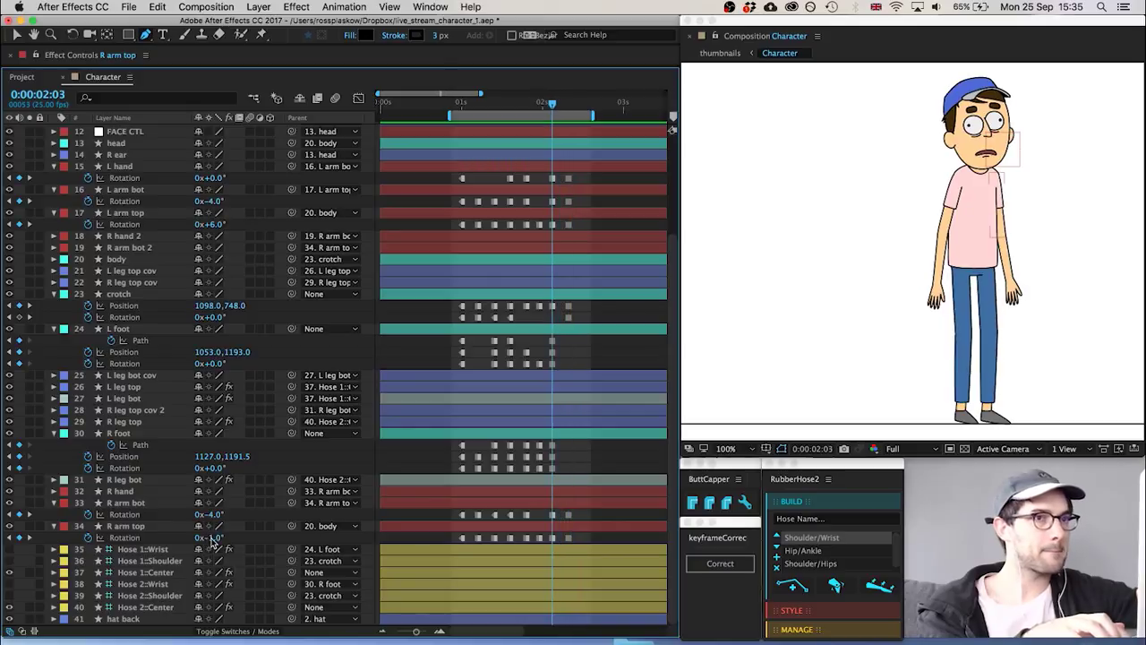
At 0:00:02:03, set R arm top's rotation to 0° and R arm bot's rotation to -5°
{"action": "left_click", "coordinate": [212, 538]}
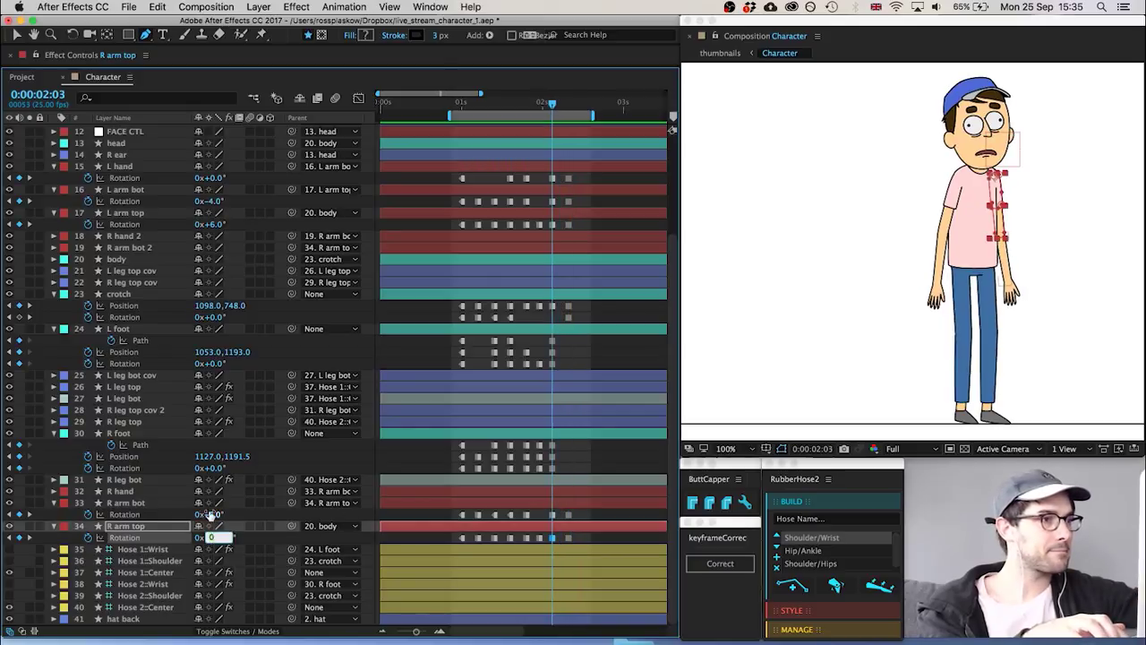
{"action": "left_click", "coordinate": [215, 514]}
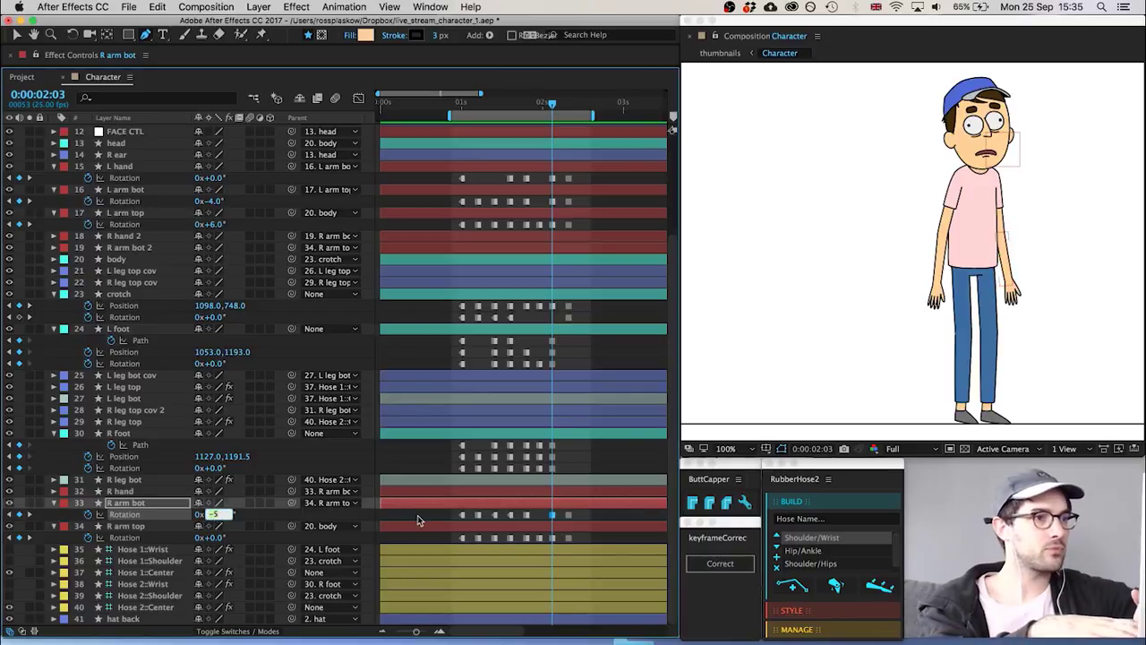
{"action": "key", "text": "Return"}
Play back the walk and set the composition's preview resolution to Third
{"action": "key", "text": "space"}
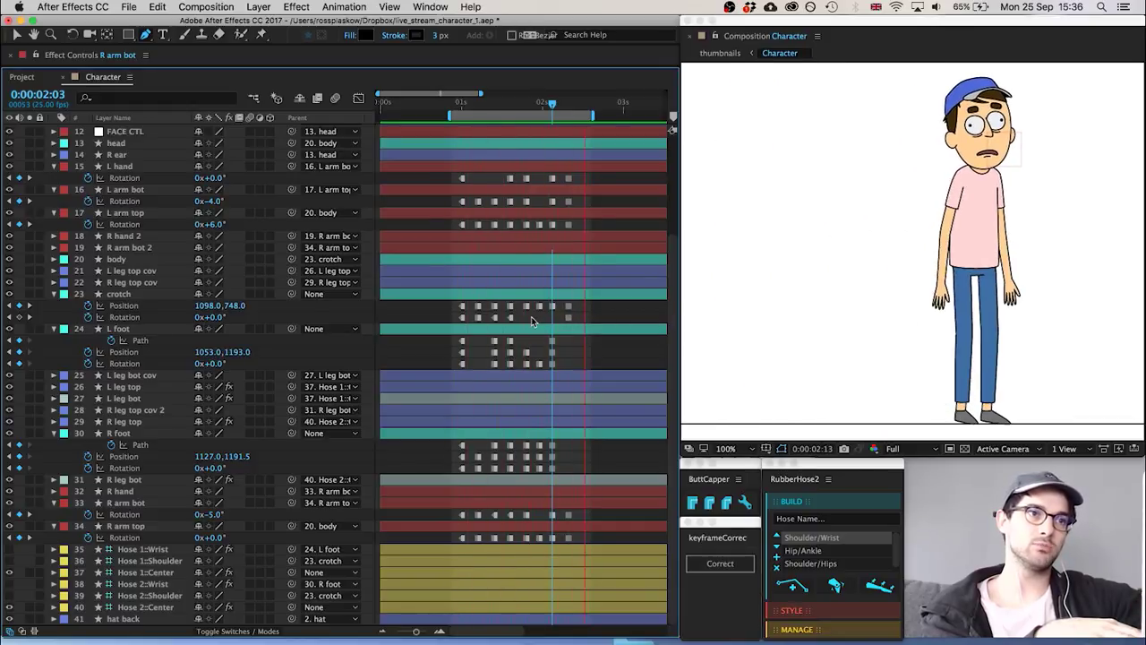
{"action": "mouse_move", "coordinate": [526, 104]}
{"action": "left_mouse_down"}
{"action": "mouse_move", "coordinate": [507, 104]}
{"action": "mouse_move", "coordinate": [535, 103]}
{"action": "left_mouse_up"}
{"action": "left_click", "coordinate": [893, 448]}
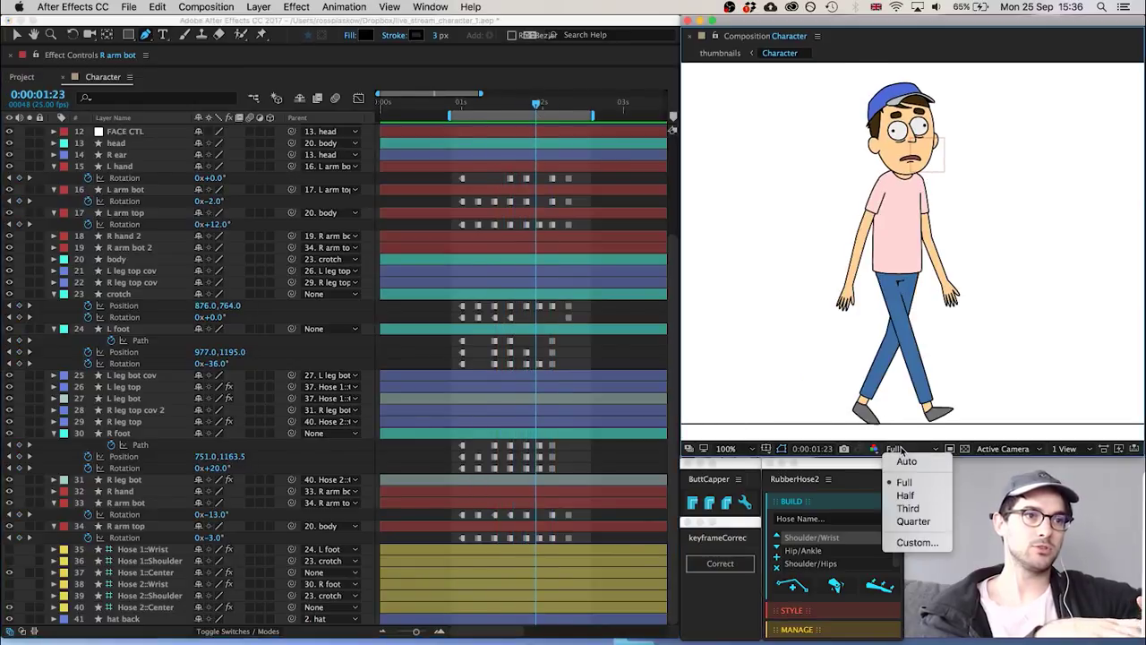
{"action": "left_click", "coordinate": [907, 509]}
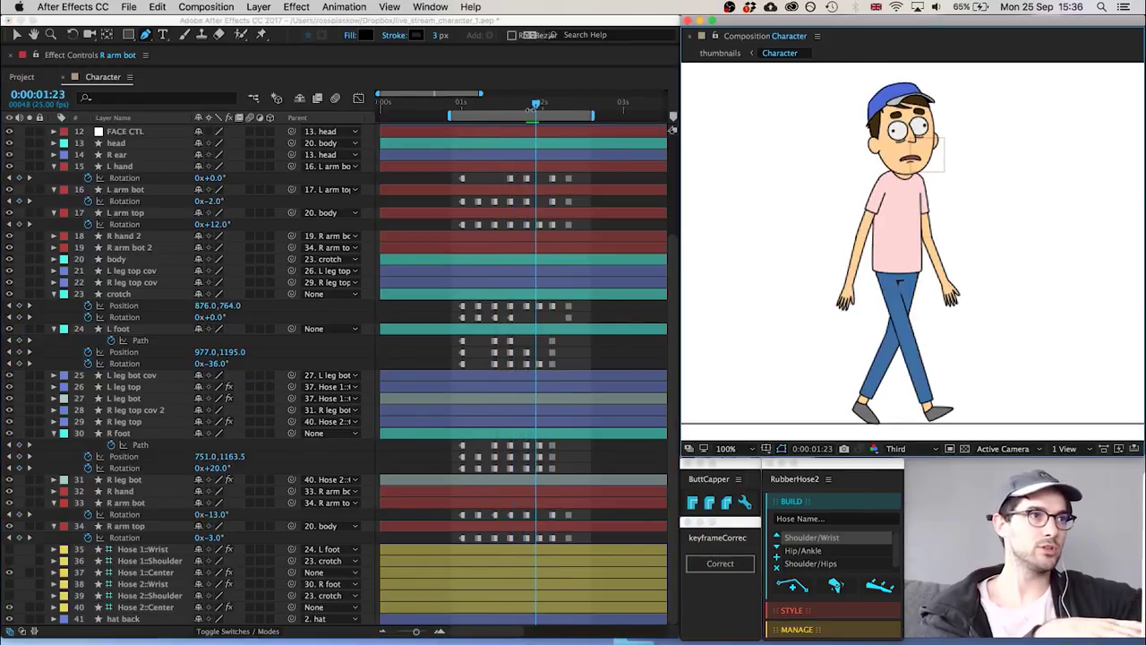
At 0:00:02:03, try L arm bot at a rotation of -15° and L arm top at 2°
{"action": "mouse_move", "coordinate": [538, 107]}
{"action": "left_mouse_down"}
{"action": "mouse_move", "coordinate": [588, 112]}
{"action": "mouse_move", "coordinate": [556, 108]}
{"action": "left_mouse_up"}
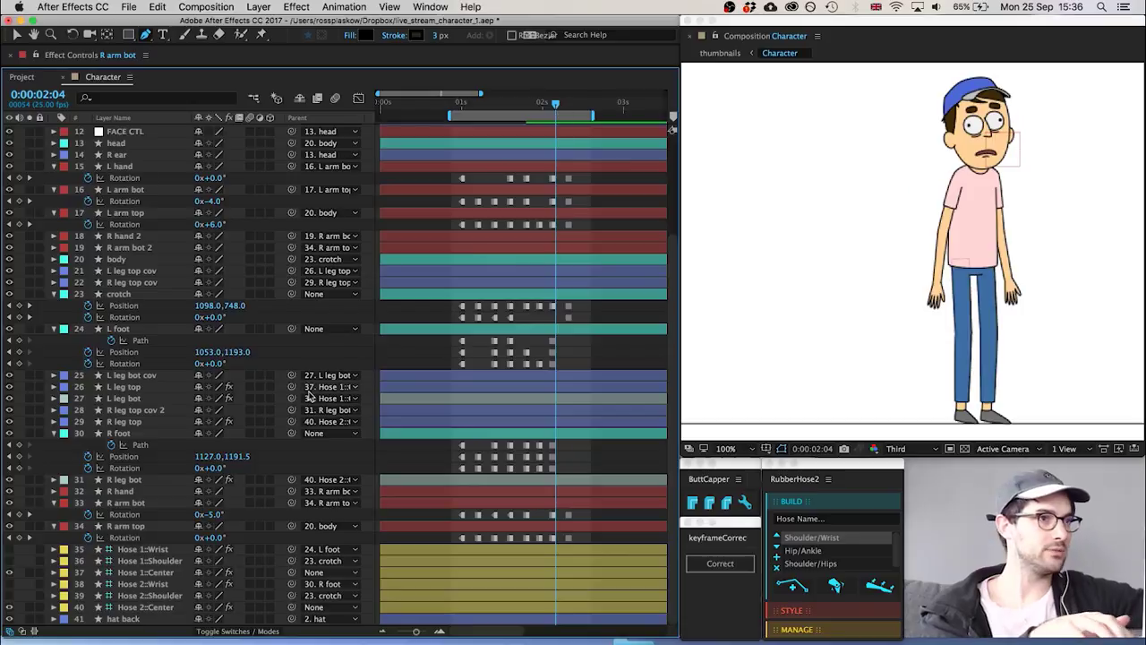
{"action": "key", "text": "Page_Up"}
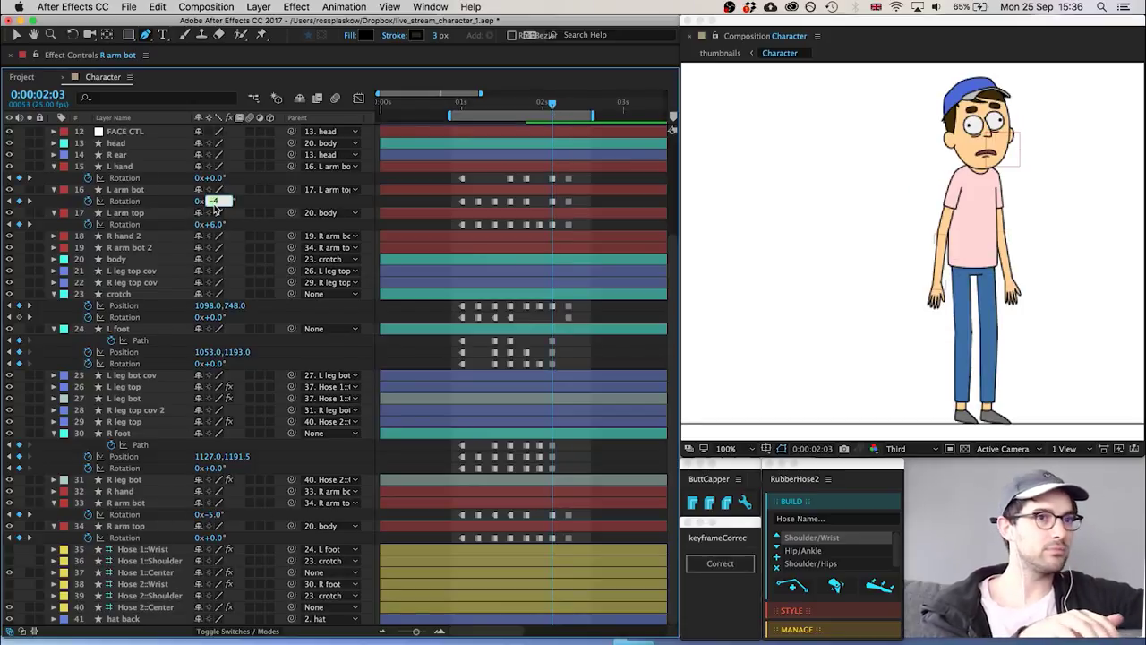
{"action": "left_click", "coordinate": [215, 203]}
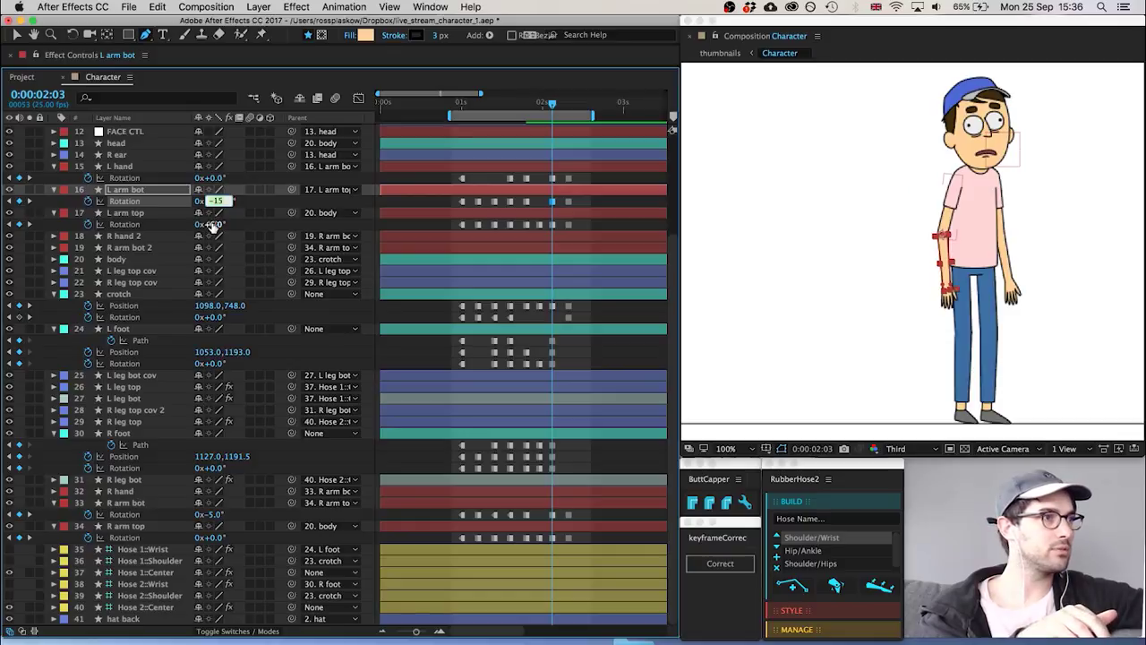
{"action": "left_click", "coordinate": [213, 226]}
{"action": "type", "text": "2"}
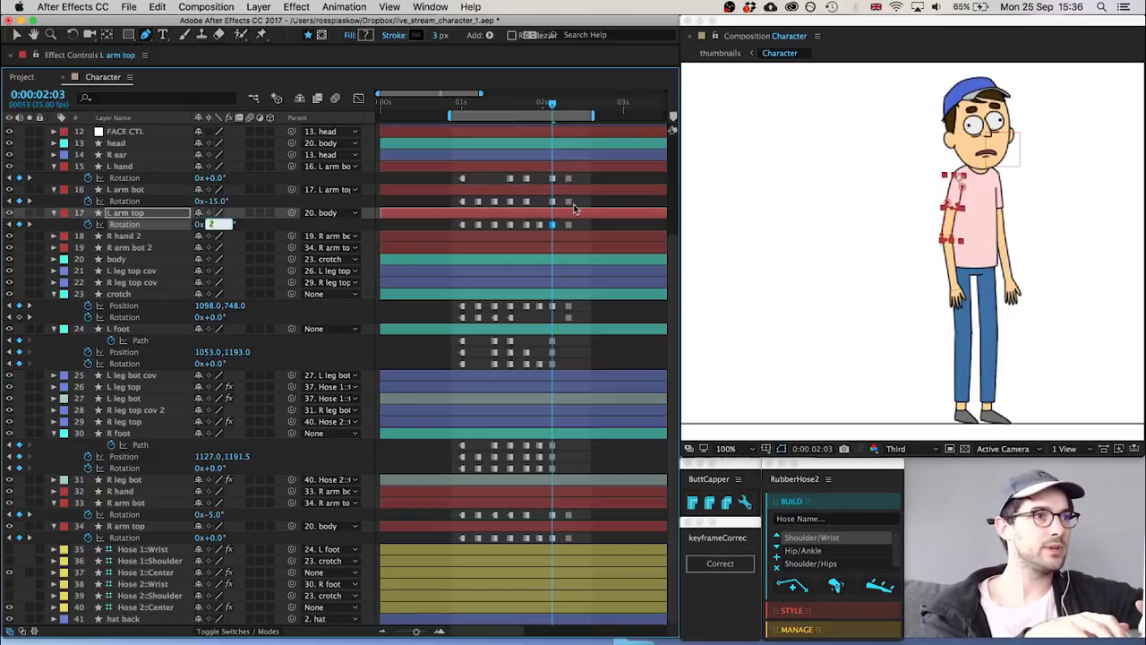
{"action": "key", "text": "Return"}
{"action": "left_click", "coordinate": [470, 231]}
{"action": "left_click", "coordinate": [134, 215]}
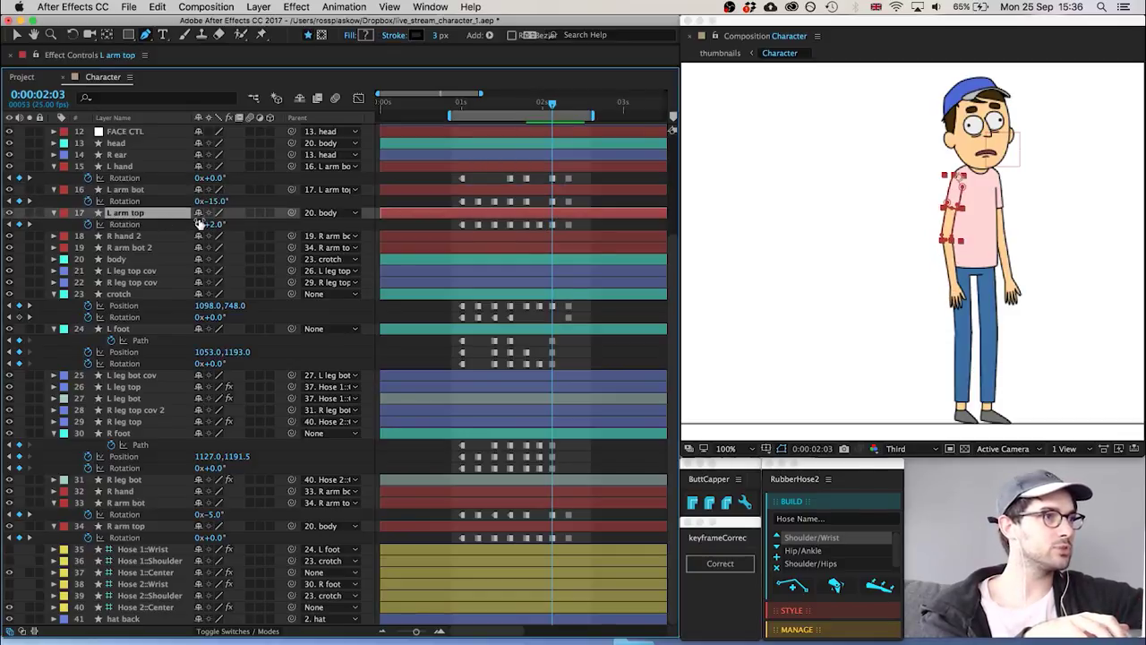
Compare the left arm's poses at 0:00:02:03 and 0:00:02:08, and set L arm top's rotation at 0:00:02:03 to 4°
{"action": "key", "text": "Page_Down"}
{"action": "key", "text": "Page_Down"}
{"action": "key", "text": "Page_Down"}
{"action": "key", "text": "Page_Down"}
{"action": "key", "text": "Page_Down"}
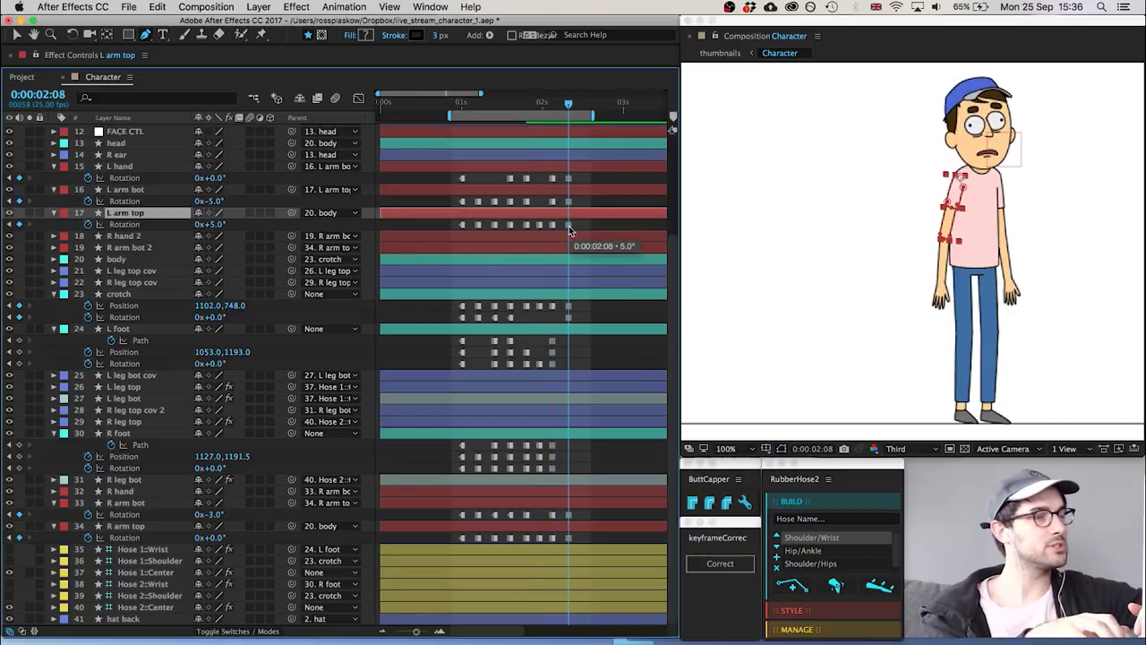
{"action": "key", "text": "Page_Up"}
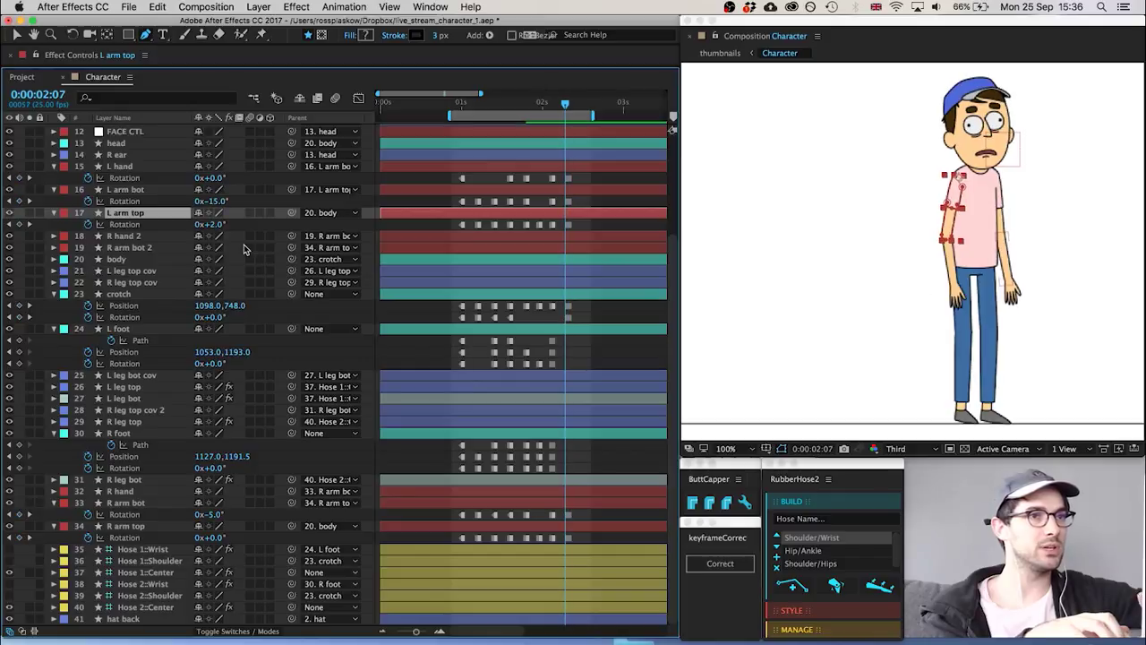
{"action": "key", "text": "Page_Up"}
{"action": "key", "text": "Page_Up"}
{"action": "key", "text": "Page_Up"}
{"action": "key", "text": "Page_Up"}
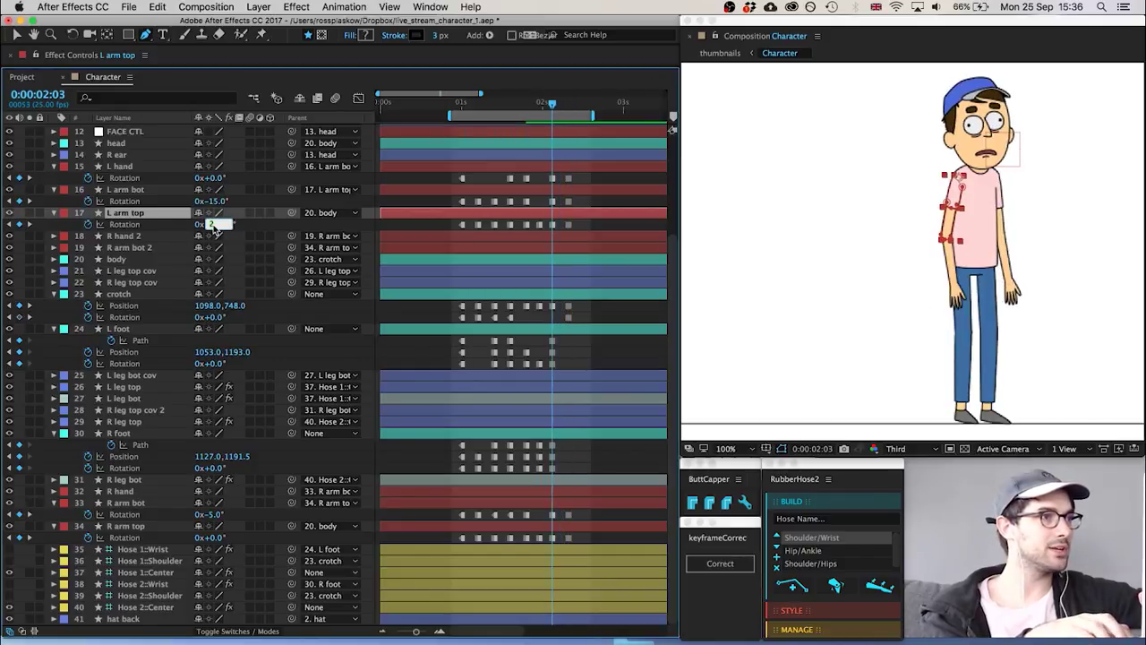
{"action": "key", "text": "Up"}
{"action": "key", "text": "Up"}
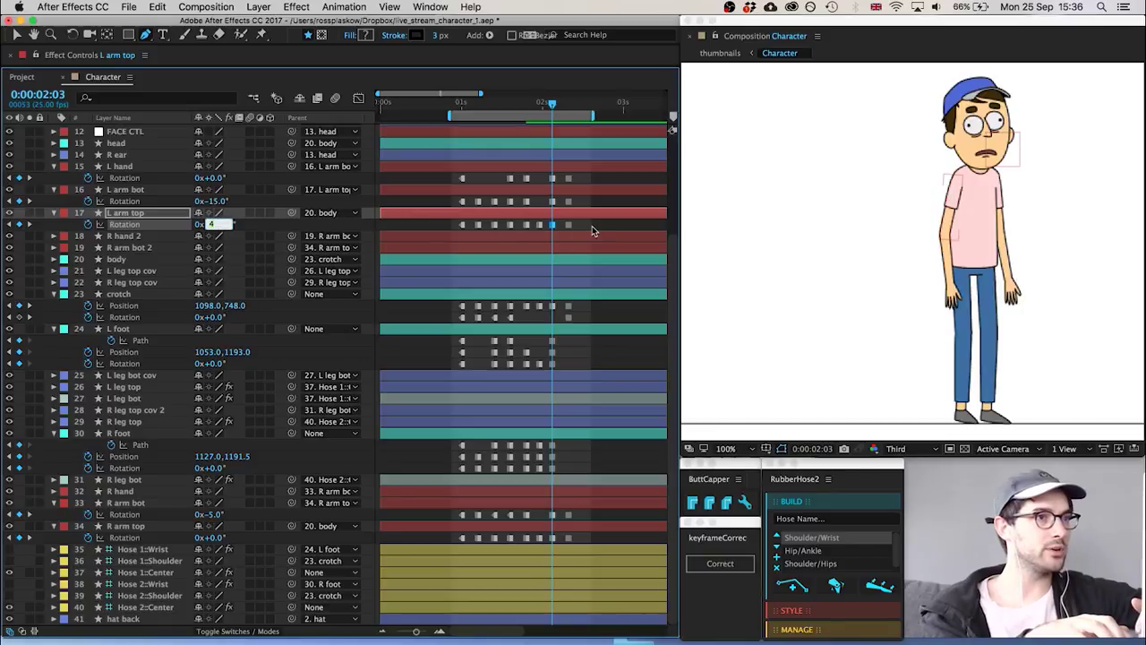
{"action": "left_click", "coordinate": [592, 225]}
Step through the frames between 0:00:02:03 and 0:00:02:09 to examine the left arm's settling motion
{"action": "key", "text": "Page_Down"}
{"action": "key", "text": "Page_Down"}
{"action": "key", "text": "Page_Down"}
{"action": "key", "text": "Page_Down"}
{"action": "key", "text": "Page_Down"}
{"action": "key", "text": "Page_Down"}
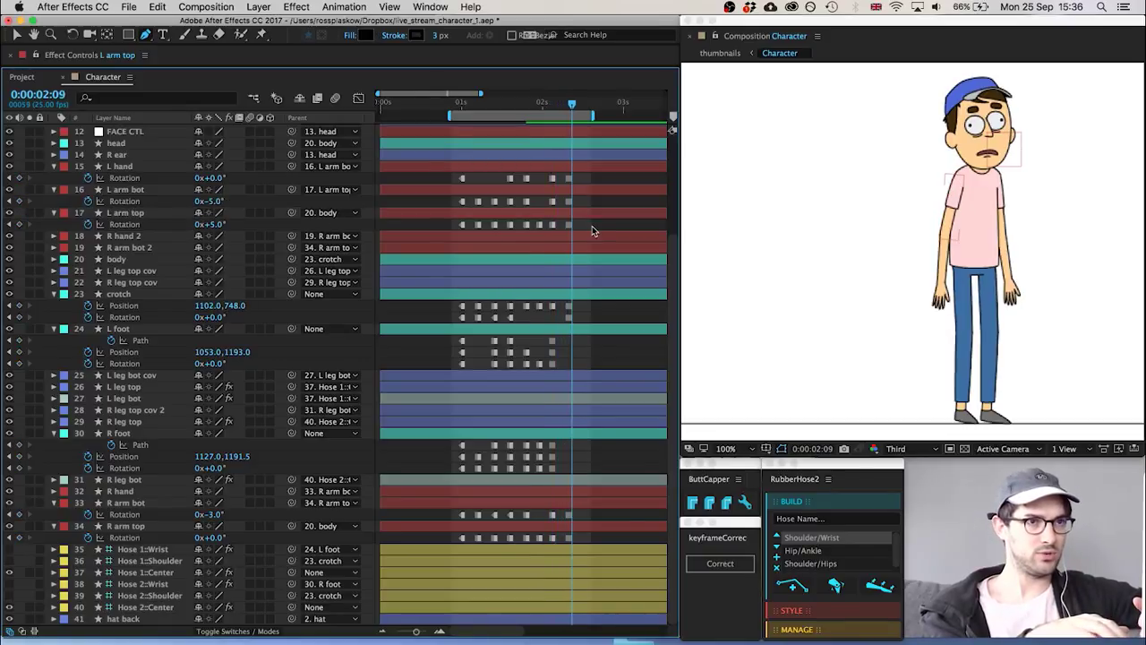
{"action": "key", "text": "Page_Up"}
{"action": "key", "text": "Page_Up"}
{"action": "key", "text": "Page_Up"}
{"action": "key", "text": "Page_Up"}
{"action": "key", "text": "Page_Down"}
{"action": "key", "text": "Page_Down"}
{"action": "key", "text": "Page_Down"}
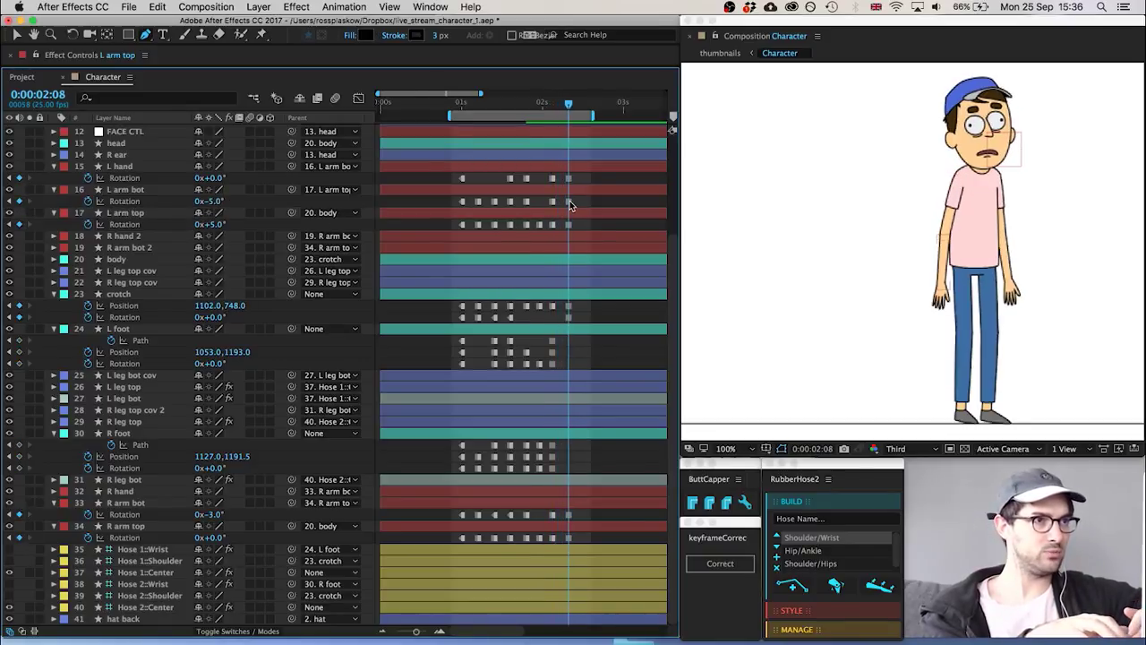
Set L arm bot's rotation at 0:00:02:03 to -6°
{"action": "left_click", "coordinate": [569, 203]}
{"action": "key", "text": "Page_Up"}
{"action": "key", "text": "Page_Up"}
{"action": "key", "text": "Page_Up"}
{"action": "key", "text": "Page_Up"}
{"action": "key", "text": "Page_Up"}
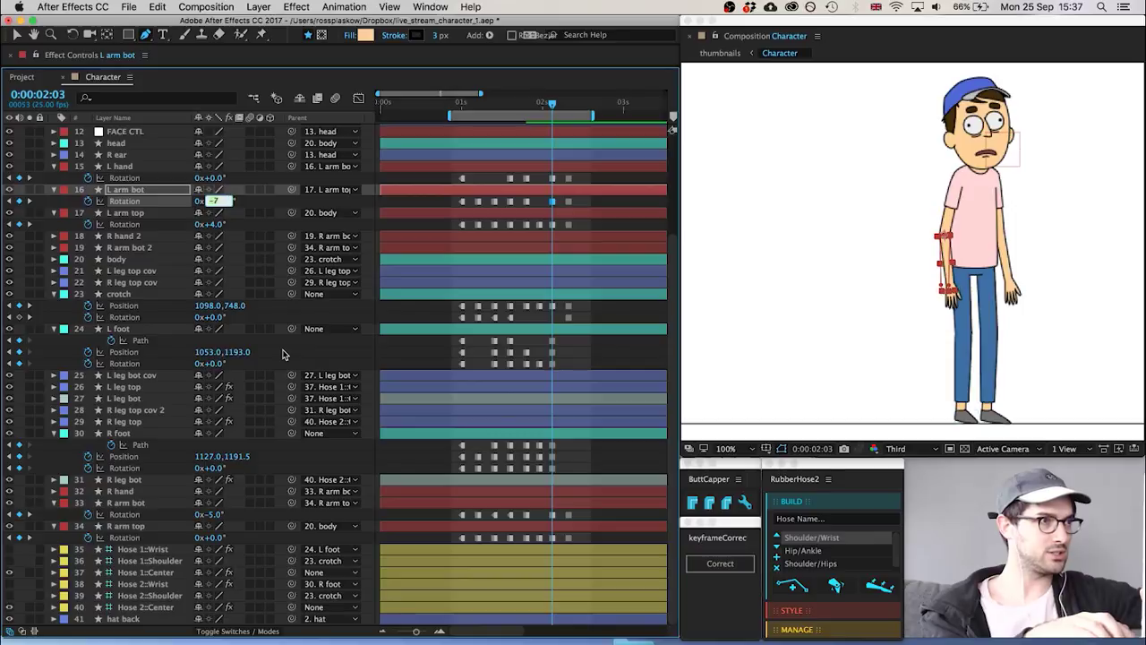
{"action": "key", "text": "Up"}
{"action": "left_click", "coordinate": [586, 202]}
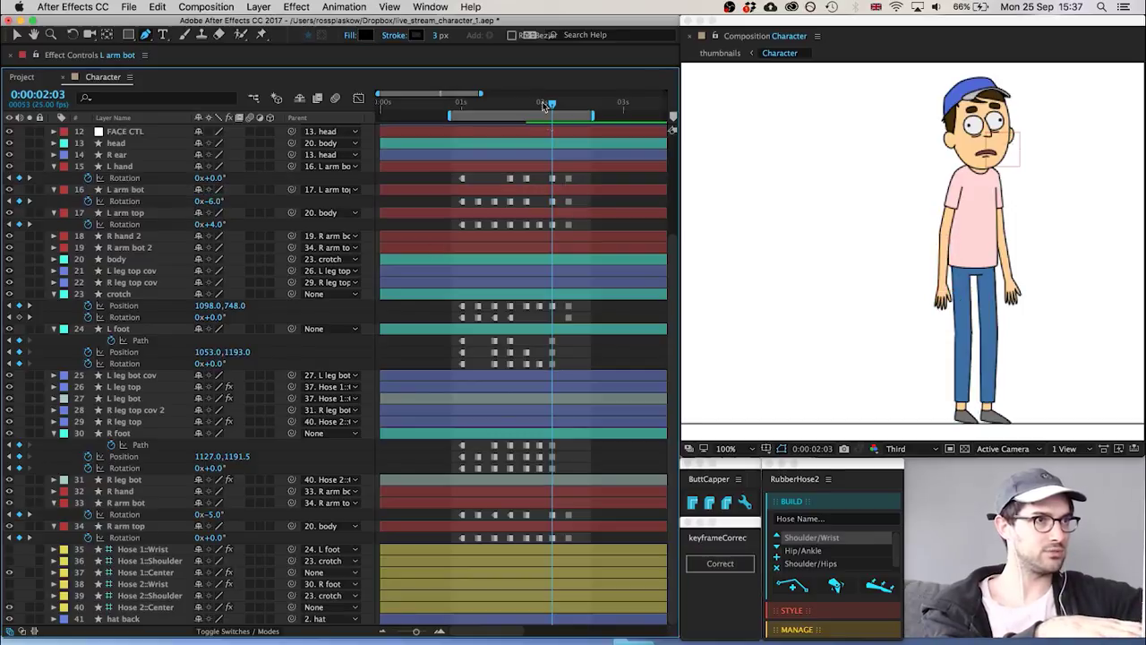
Play back the walk, and at 0:00:01:24 set L arm top's rotation to -1° and L arm bot's rotation to 1°
{"action": "key", "text": "space"}
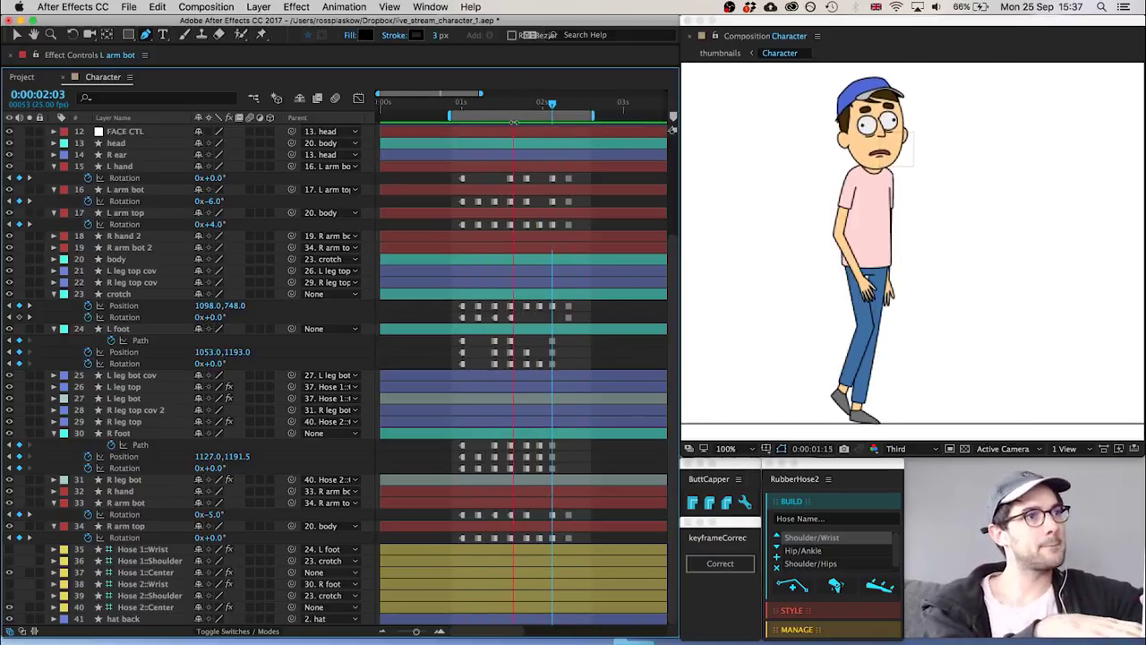
{"action": "left_click", "coordinate": [523, 102]}
{"action": "mouse_move", "coordinate": [529, 105]}
{"action": "left_mouse_down"}
{"action": "mouse_move", "coordinate": [554, 107]}
{"action": "mouse_move", "coordinate": [541, 109]}
{"action": "left_mouse_up"}
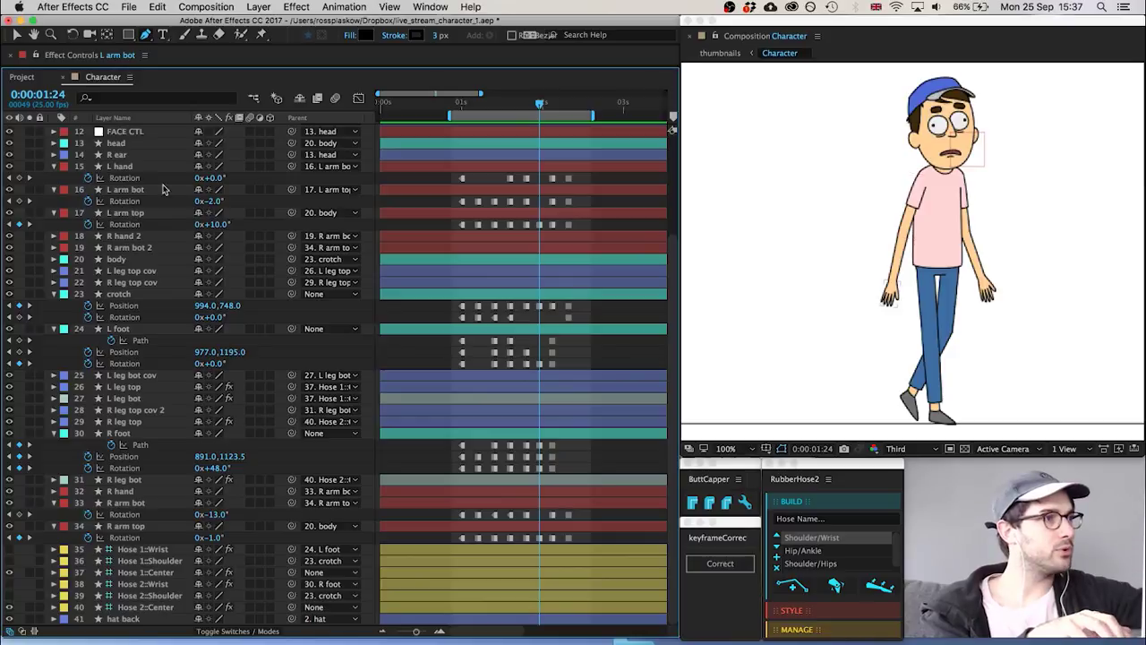
{"action": "left_click", "coordinate": [215, 223]}
{"action": "type", "text": "2"}
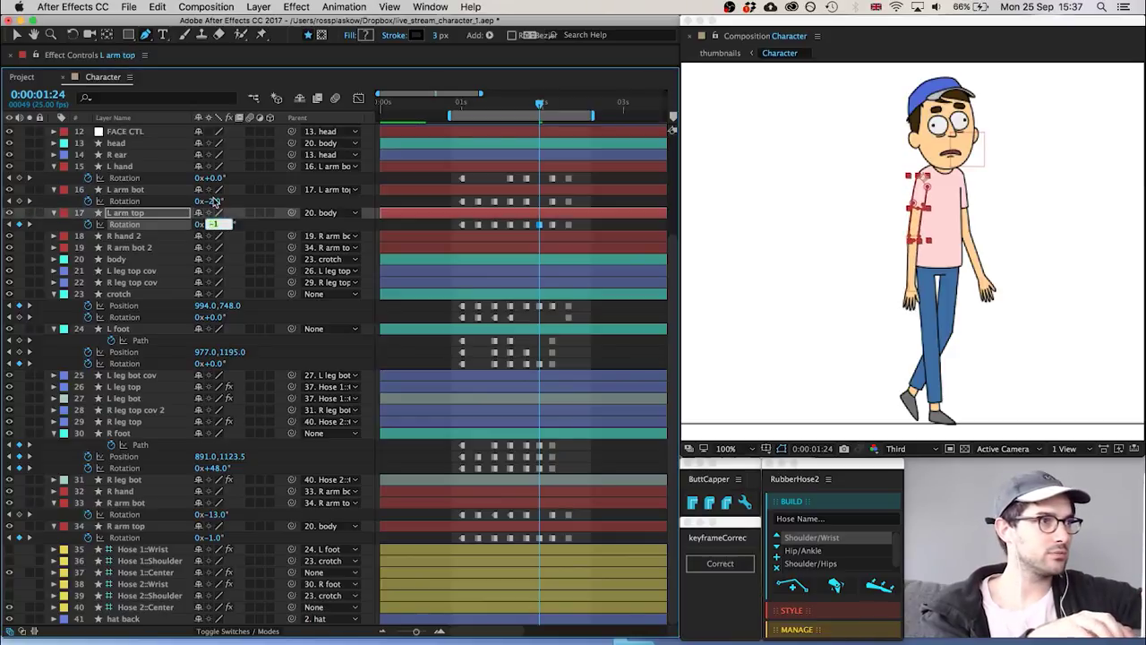
{"action": "left_click", "coordinate": [215, 201]}
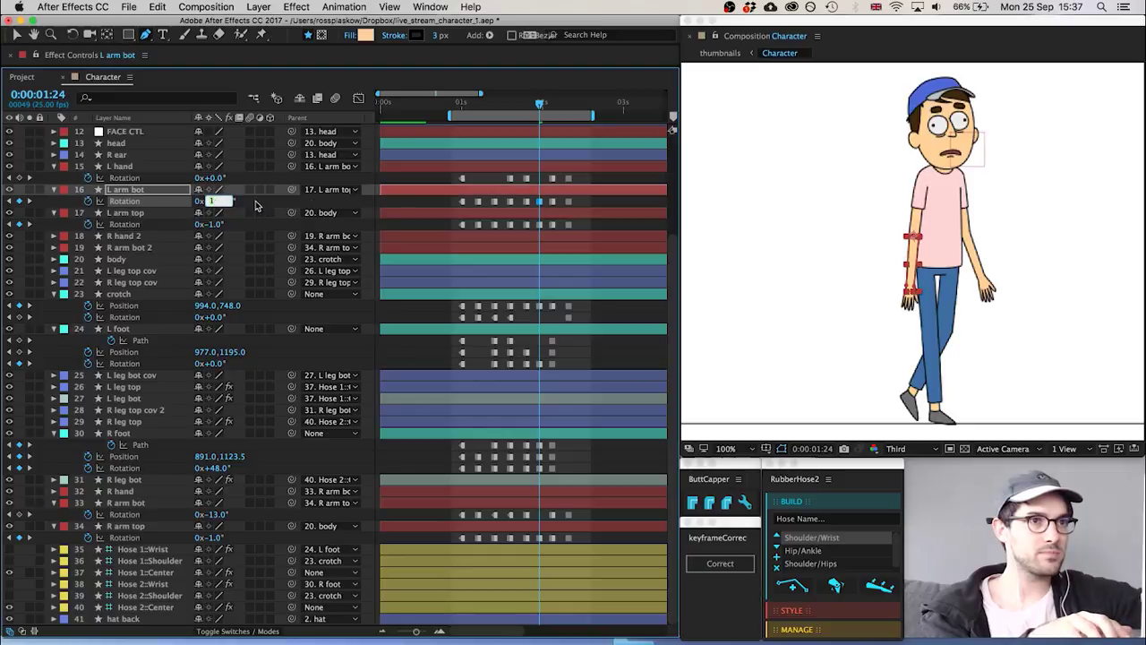
{"action": "left_click", "coordinate": [546, 204]}
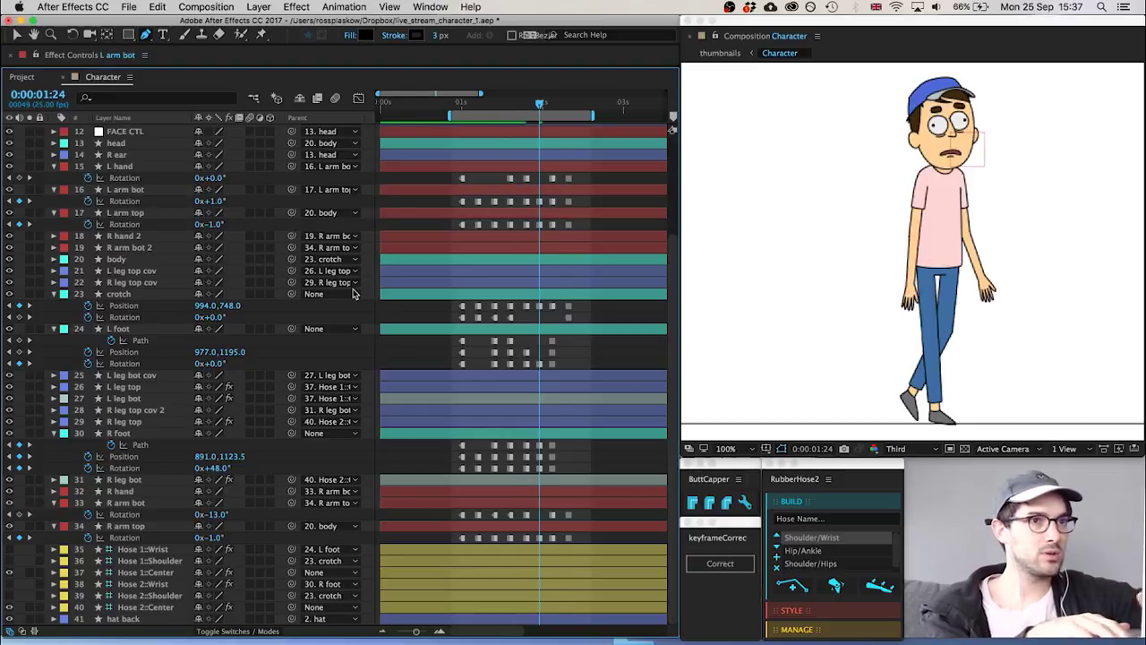
Step through the final poses and play back the walk to examine the left arm's swing around 0:00:01:24
{"action": "key", "text": "Page_Down"}
{"action": "key", "text": "Page_Down"}
{"action": "key", "text": "Page_Down"}
{"action": "key", "text": "Page_Down"}
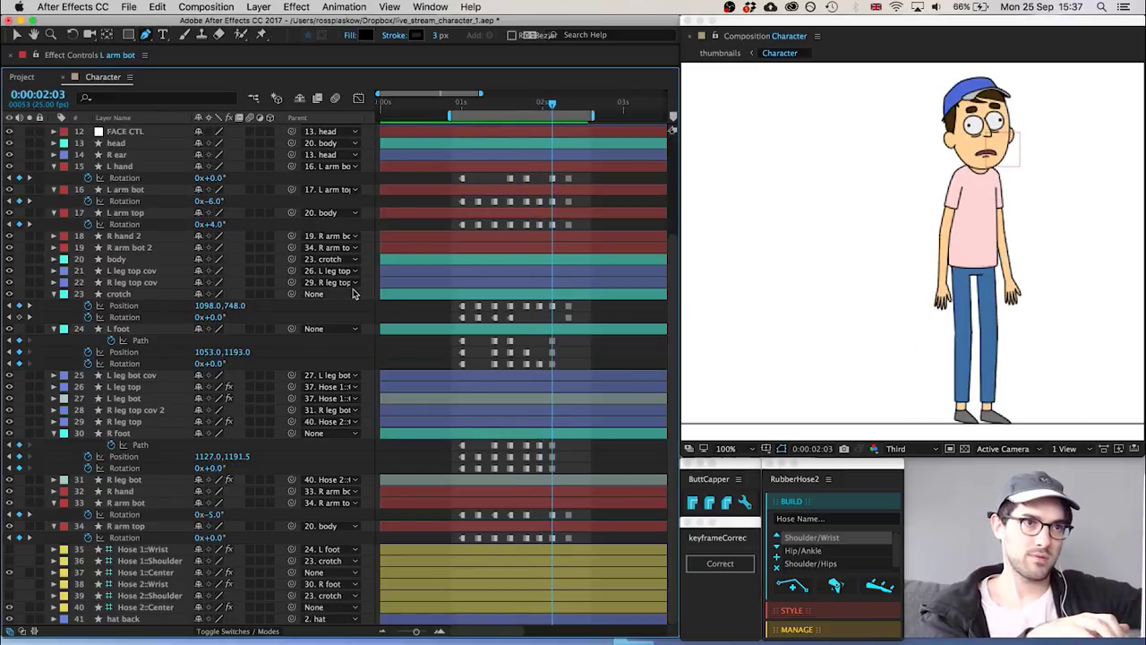
{"action": "key", "text": "Page_Up"}
{"action": "key", "text": "space"}
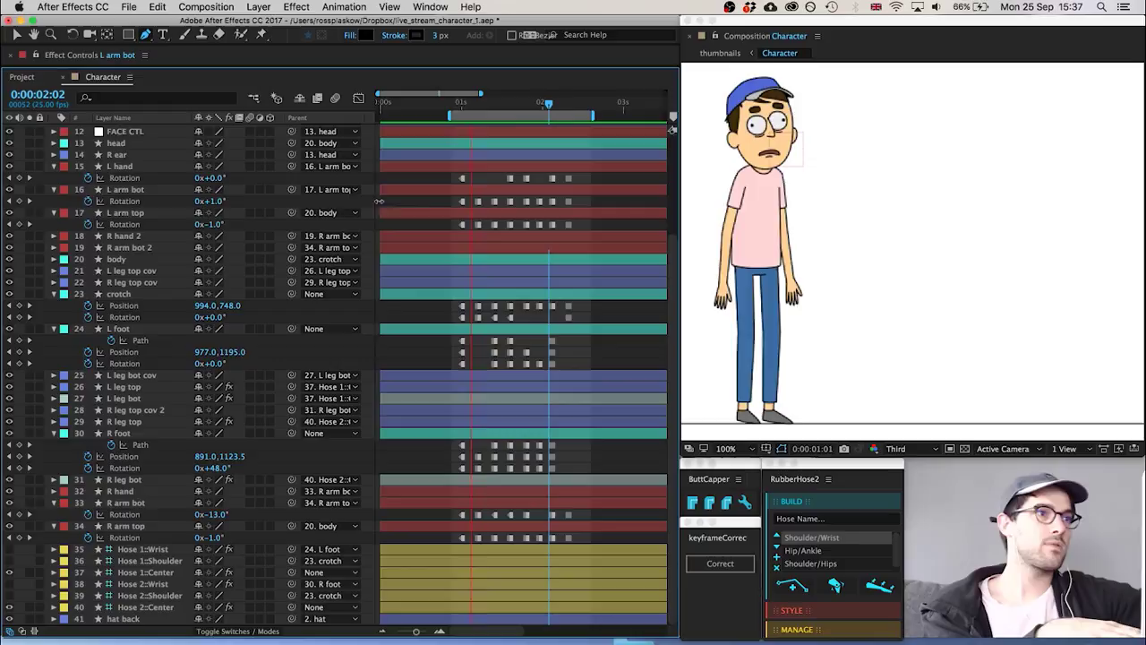
{"action": "left_click", "coordinate": [530, 105]}
{"action": "left_click_drag", "start_coordinate": [530, 106], "coordinate": [542, 111]}
{"action": "key", "text": "Page_Up"}
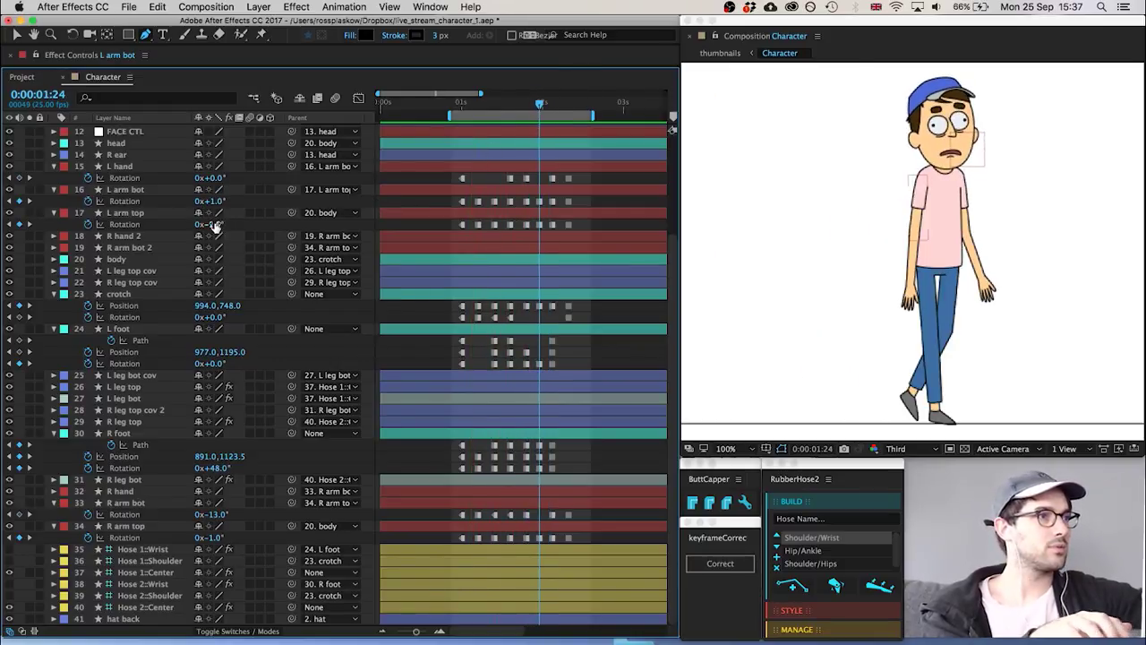
Set L arm top's rotation at 0:00:01:24 to 4° and play back the walk
{"action": "left_click", "coordinate": [215, 228]}
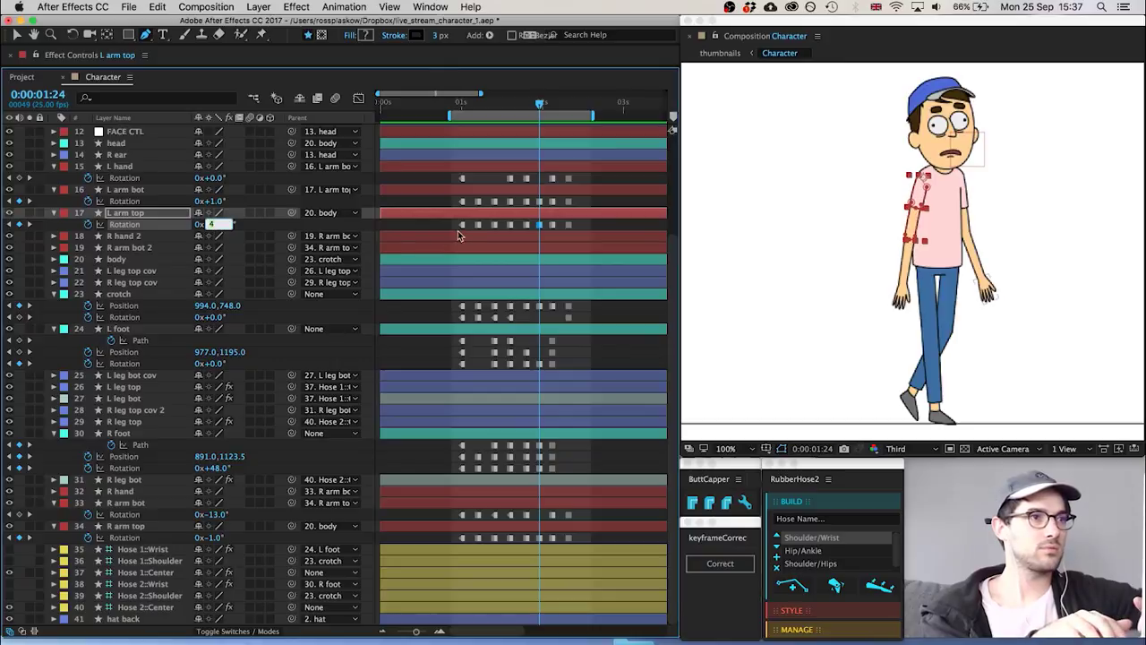
{"action": "left_click", "coordinate": [547, 200]}
{"action": "key", "text": "Page_Up"}
{"action": "key", "text": "Page_Down"}
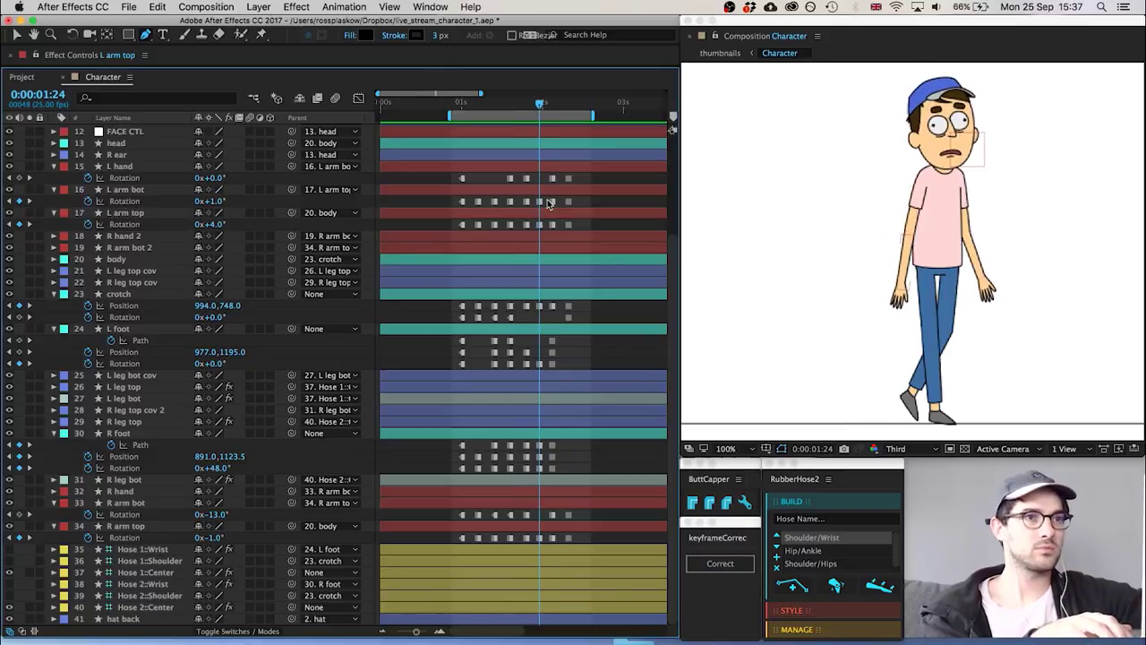
{"action": "key", "text": "space"}
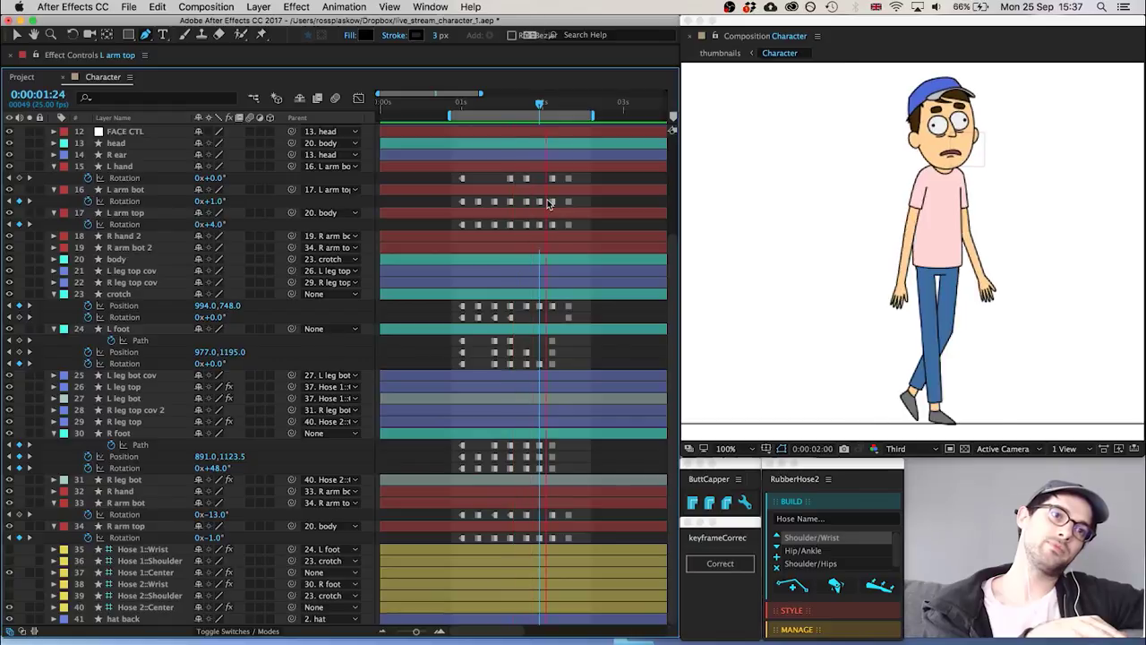
Set R arm top's rotation at 0:00:02:03 to 3°, and play back the walk to check the settling arms
{"action": "left_click_drag", "start_coordinate": [527, 103], "coordinate": [555, 105]}
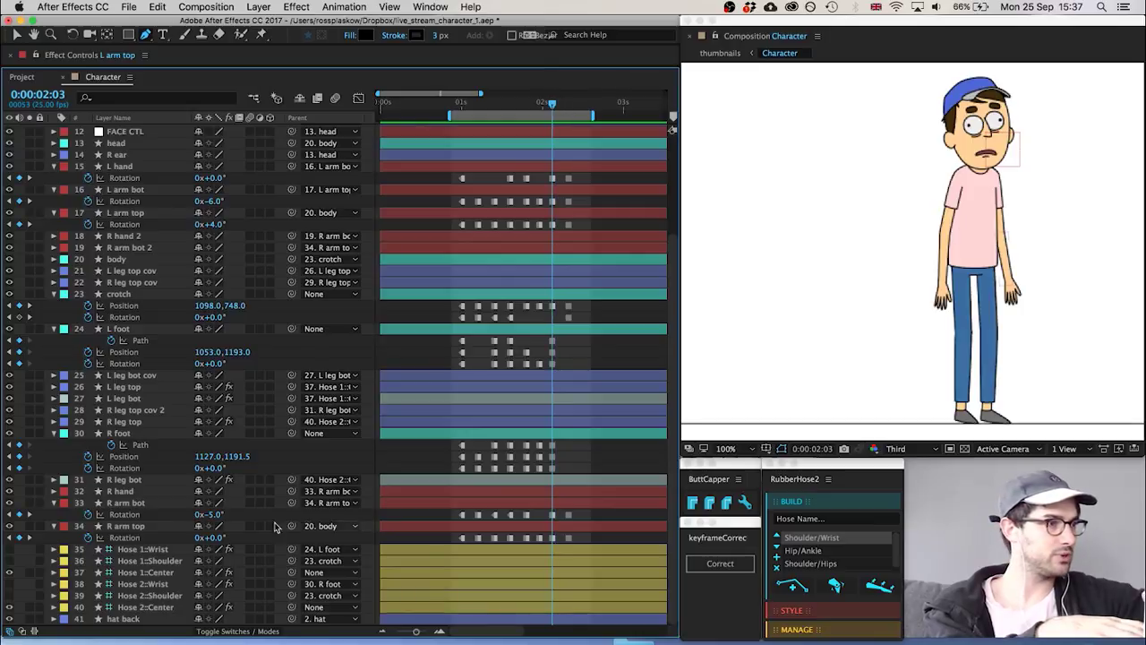
{"action": "left_click", "coordinate": [214, 538]}
{"action": "type", "text": "3"}
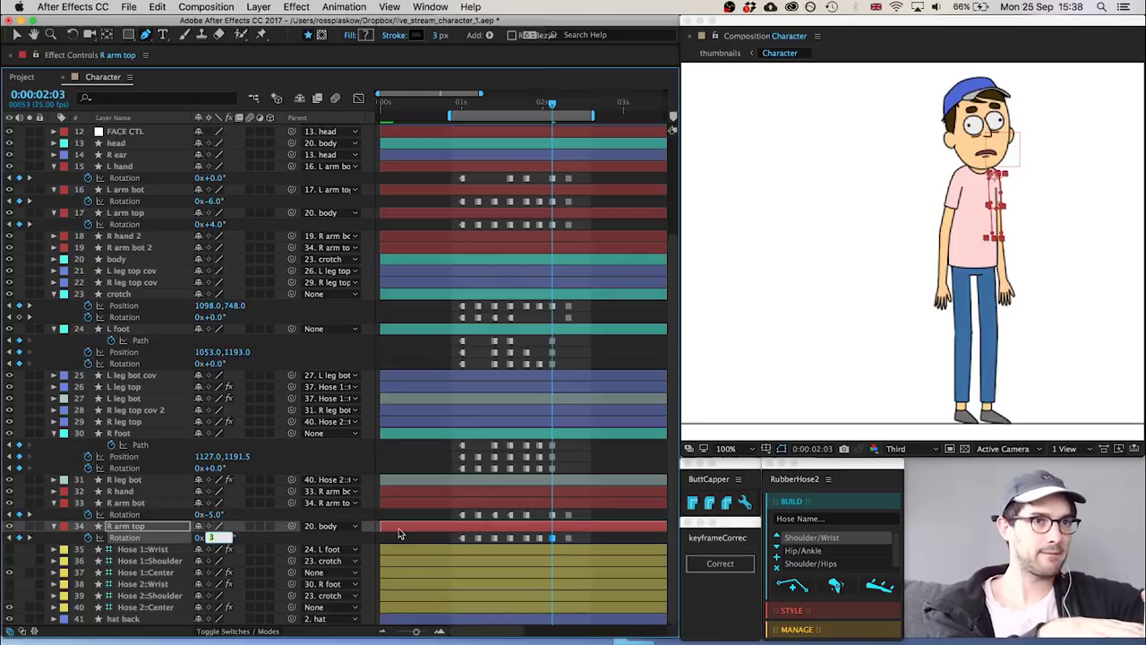
{"action": "left_click", "coordinate": [561, 539]}
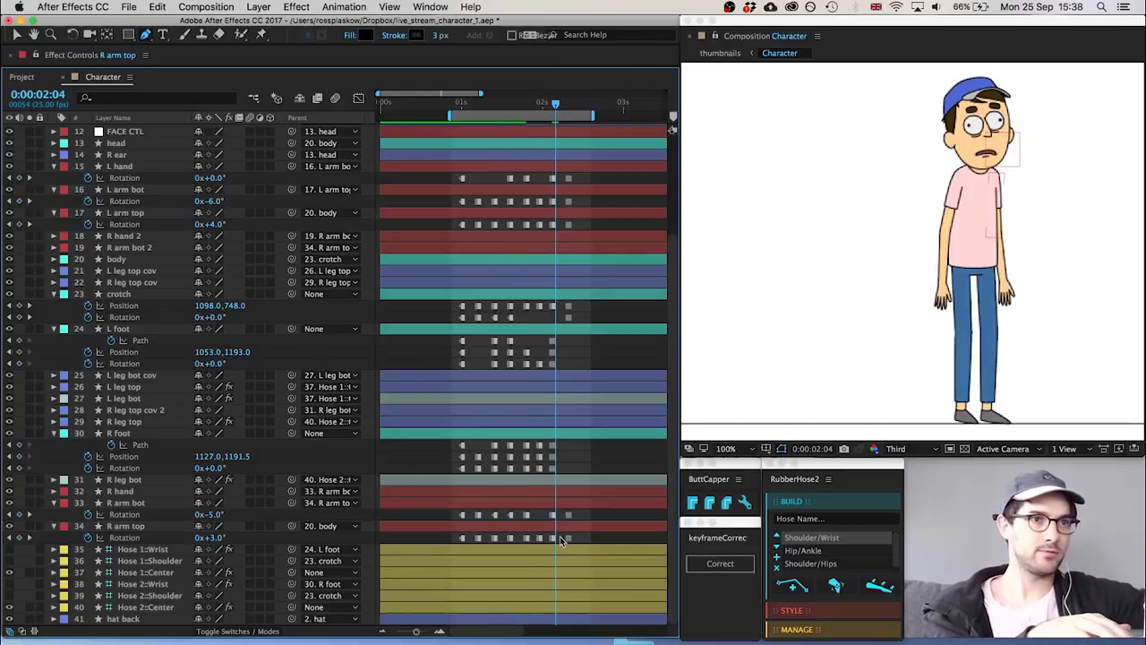
{"action": "key", "text": "Page_Down"}
{"action": "key", "text": "Page_Down"}
{"action": "key", "text": "Page_Down"}
{"action": "key", "text": "Page_Down"}
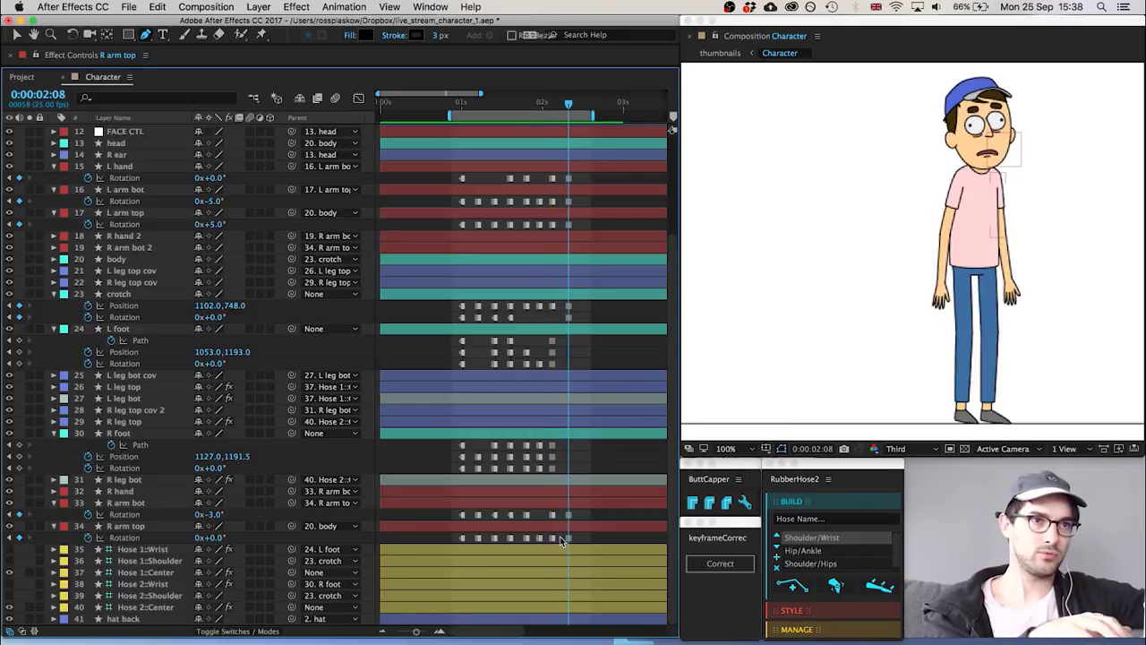
{"action": "key", "text": "space"}
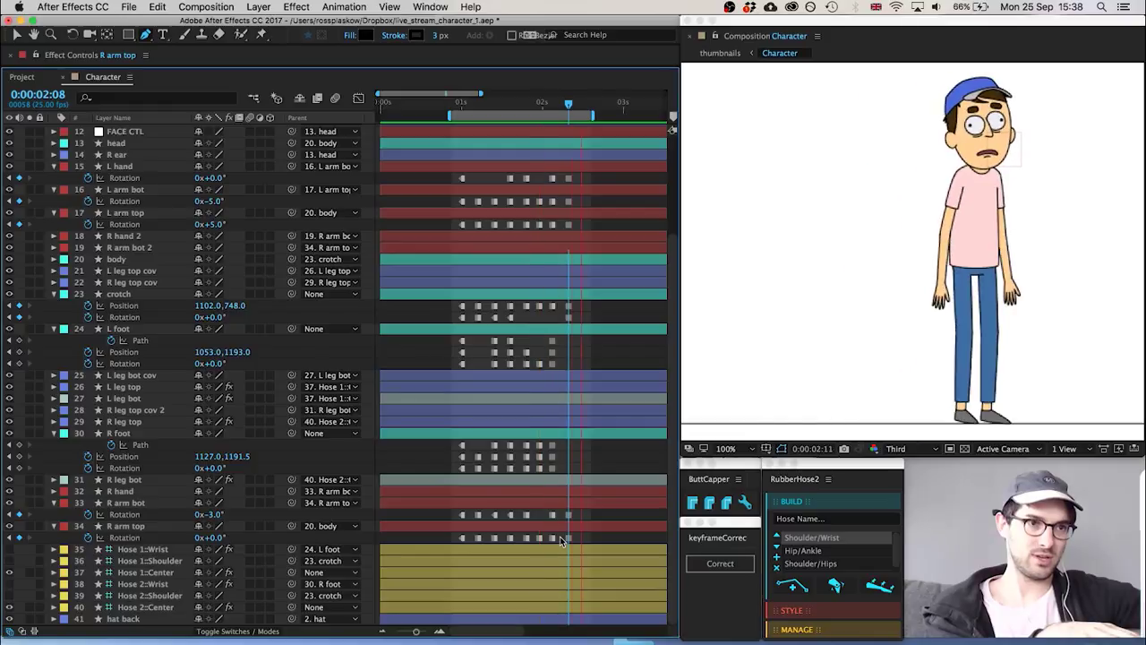
Add Path, Position and Rotation keyframes to L foot at 0:00:02:08, holding its final standing pose
{"action": "left_click", "coordinate": [534, 104]}
{"action": "mouse_move", "coordinate": [534, 105]}
{"action": "left_mouse_down"}
{"action": "mouse_move", "coordinate": [567, 109]}
{"action": "mouse_move", "coordinate": [552, 105]}
{"action": "left_mouse_up"}
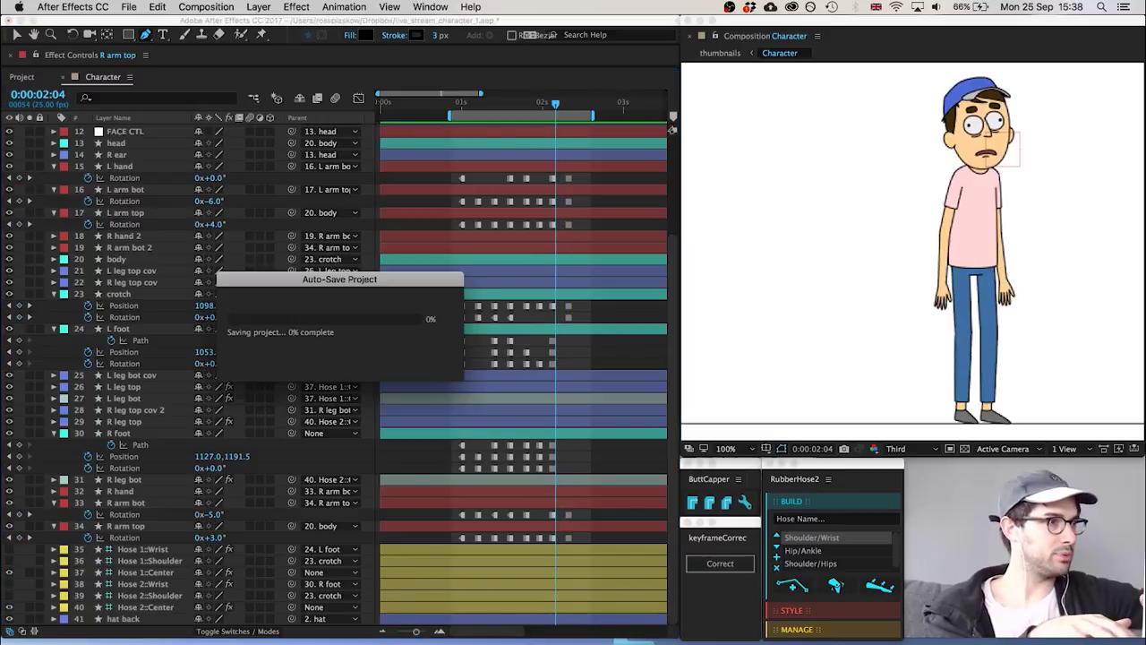
{"action": "left_click", "coordinate": [132, 330]}
{"action": "key", "text": "Page_Down"}
{"action": "key", "text": "Page_Down"}
{"action": "key", "text": "Page_Down"}
{"action": "key", "text": "Page_Down"}
{"action": "key", "text": "Page_Down"}
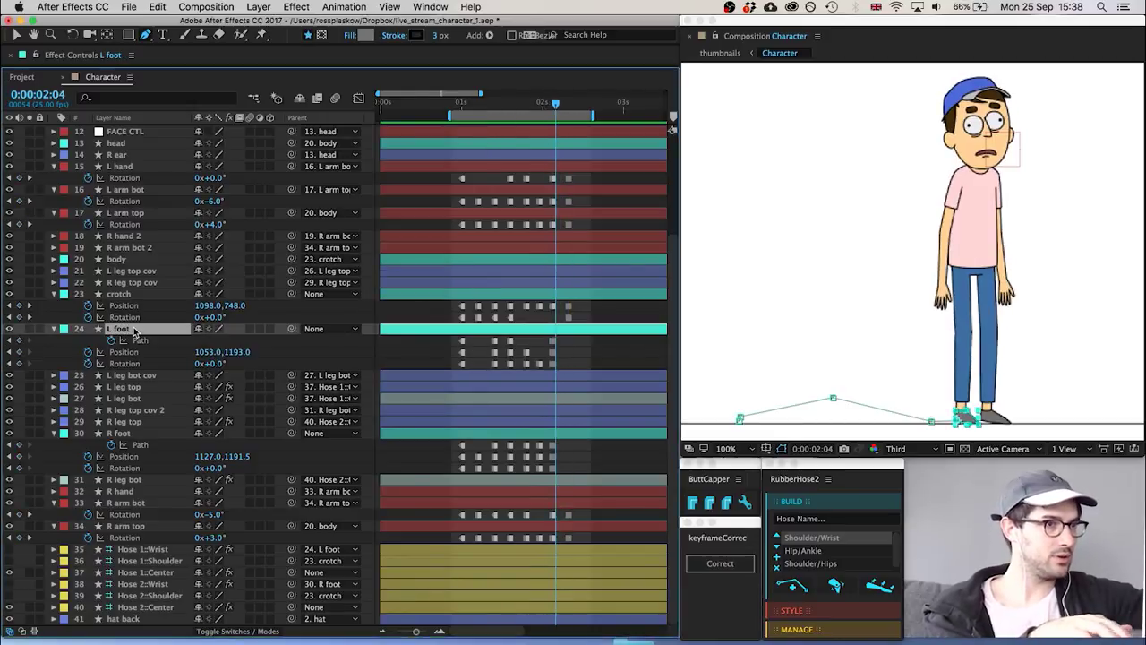
{"action": "left_click_drag", "start_coordinate": [20, 342], "coordinate": [19, 370]}
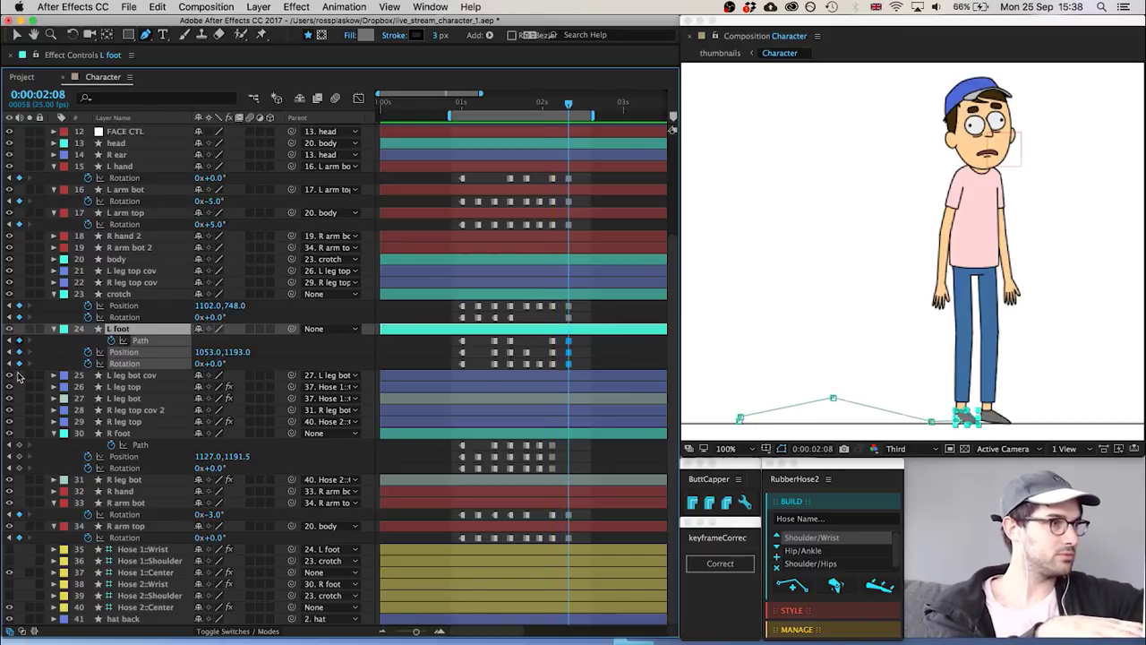
{"action": "key", "text": "F2"}
Copy L foot's Position keyframe from 0:00:01:20 onto 0:00:02:03, and play back the walk
{"action": "key", "text": "Page_Up"}
{"action": "key", "text": "Page_Up"}
{"action": "key", "text": "Page_Up"}
{"action": "key", "text": "Page_Up"}
{"action": "key", "text": "Page_Up"}
{"action": "key", "text": "Page_Up"}
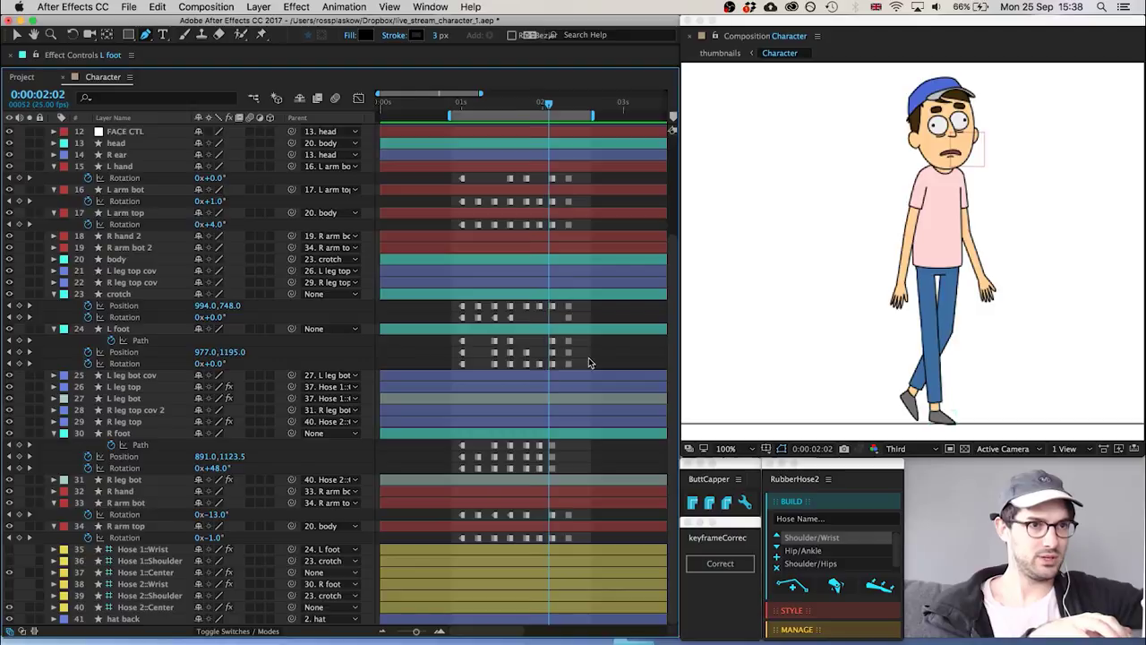
{"action": "mouse_move", "coordinate": [538, 365]}
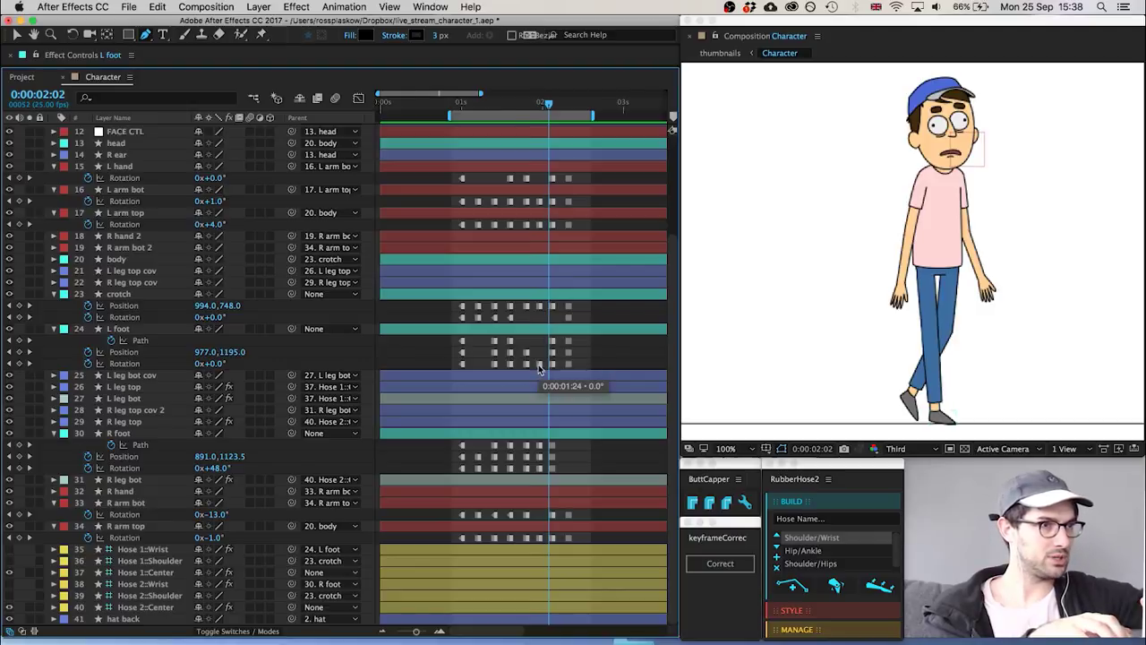
{"action": "key", "text": "Page_Down"}
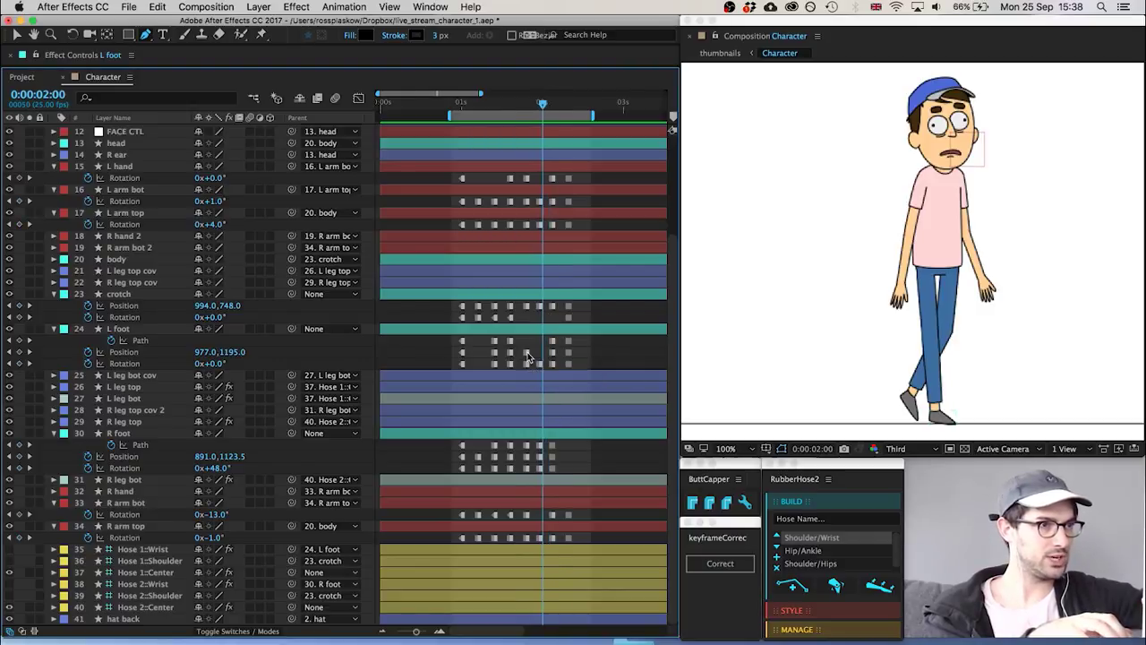
{"action": "left_click", "coordinate": [526, 353]}
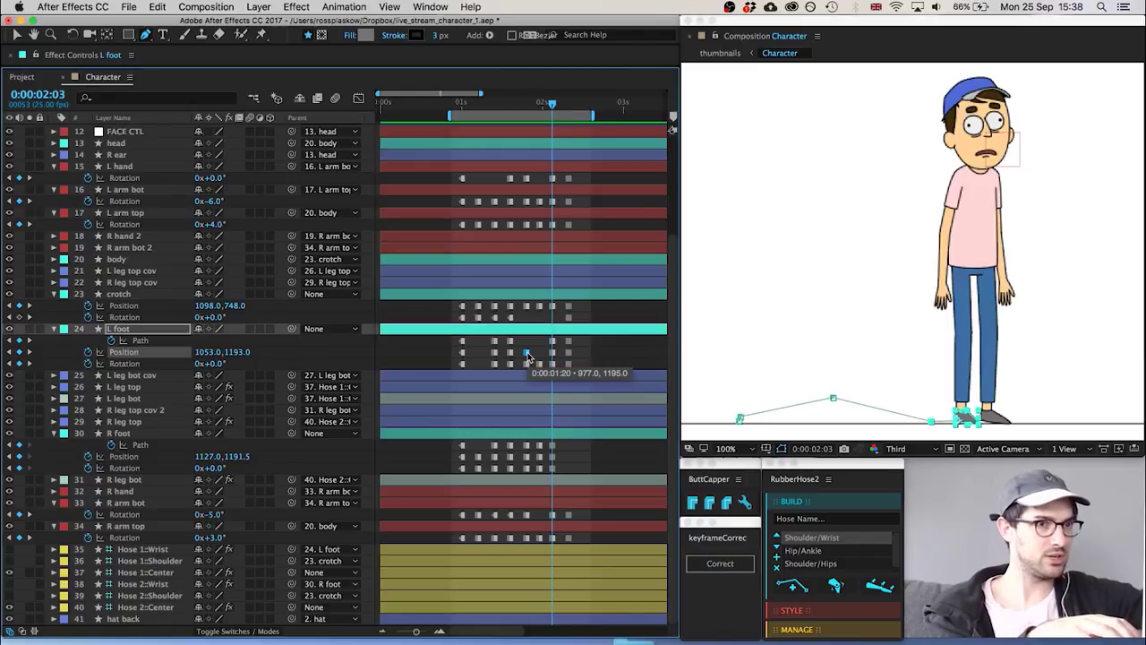
{"action": "left_click", "coordinate": [591, 353]}
{"action": "key", "text": "Page_Down"}
{"action": "key", "text": "Page_Down"}
{"action": "key", "text": "Page_Down"}
{"action": "key", "text": "Page_Down"}
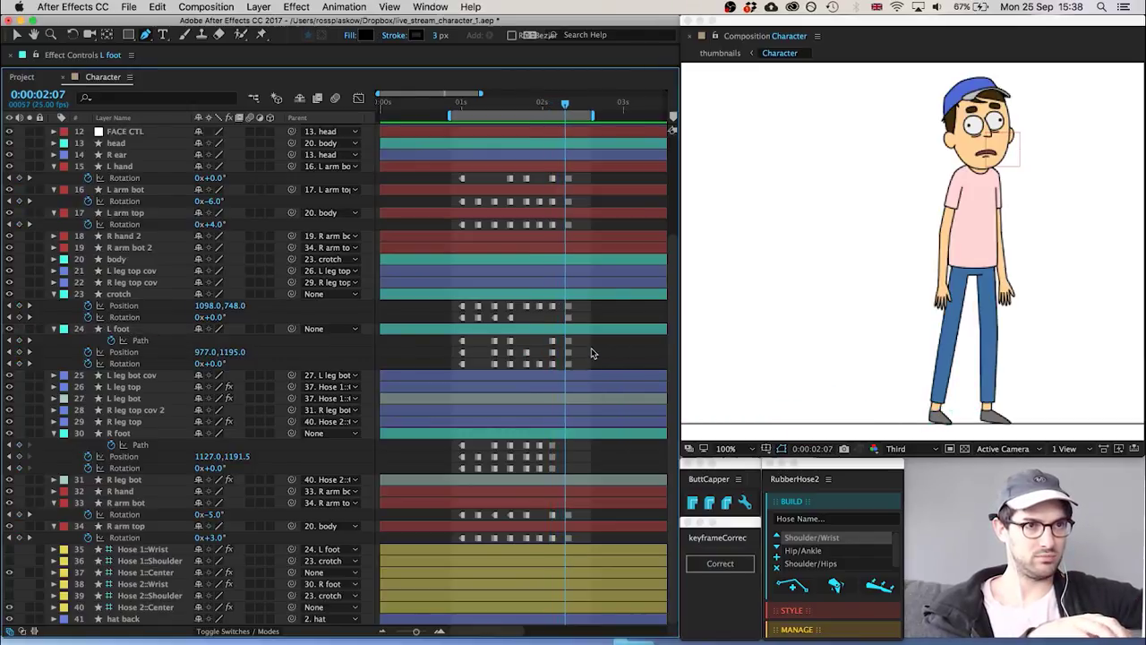
{"action": "key", "text": "Page_Down"}
{"action": "key", "text": "Page_Down"}
{"action": "key", "text": "space"}
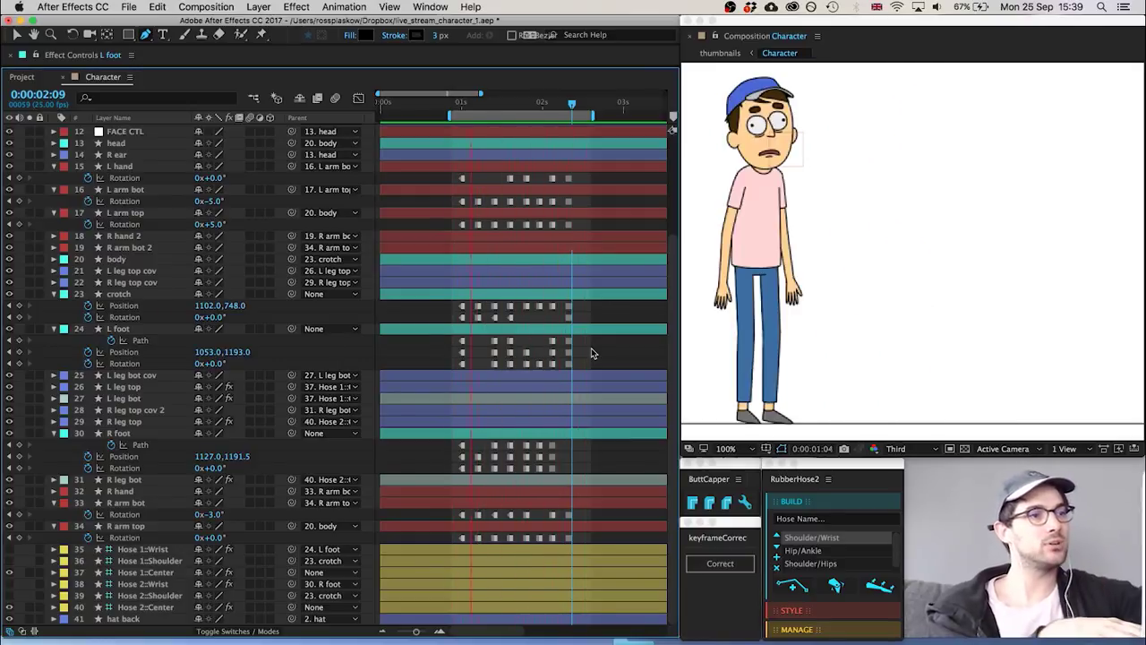
At 0:00:02:03, raise L foot to position 981, 1185 and set its rotation to 8°
{"action": "left_click", "coordinate": [552, 106]}
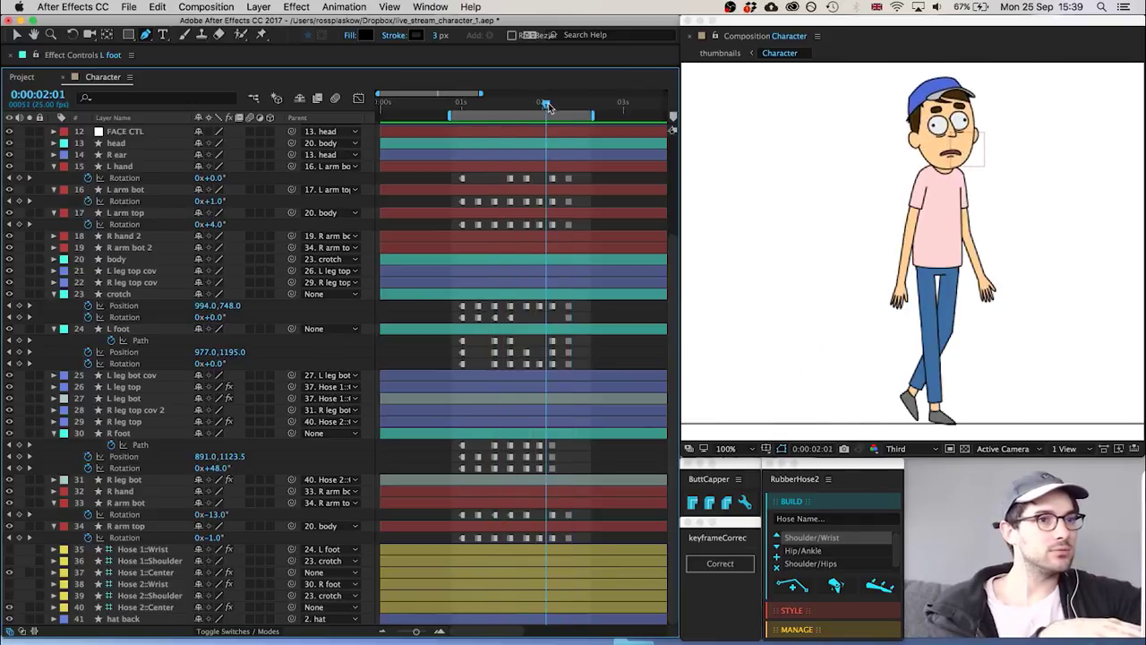
{"action": "mouse_move", "coordinate": [552, 107]}
{"action": "left_mouse_down"}
{"action": "mouse_move", "coordinate": [572, 108]}
{"action": "mouse_move", "coordinate": [552, 106]}
{"action": "left_mouse_up"}
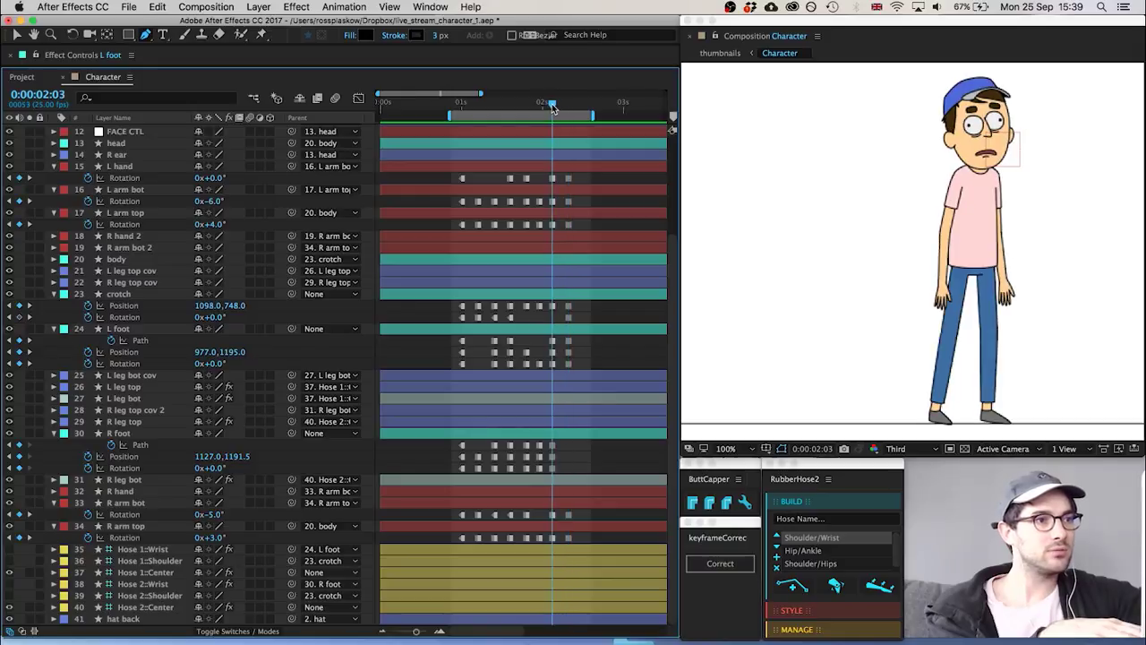
{"action": "left_click", "coordinate": [137, 329]}
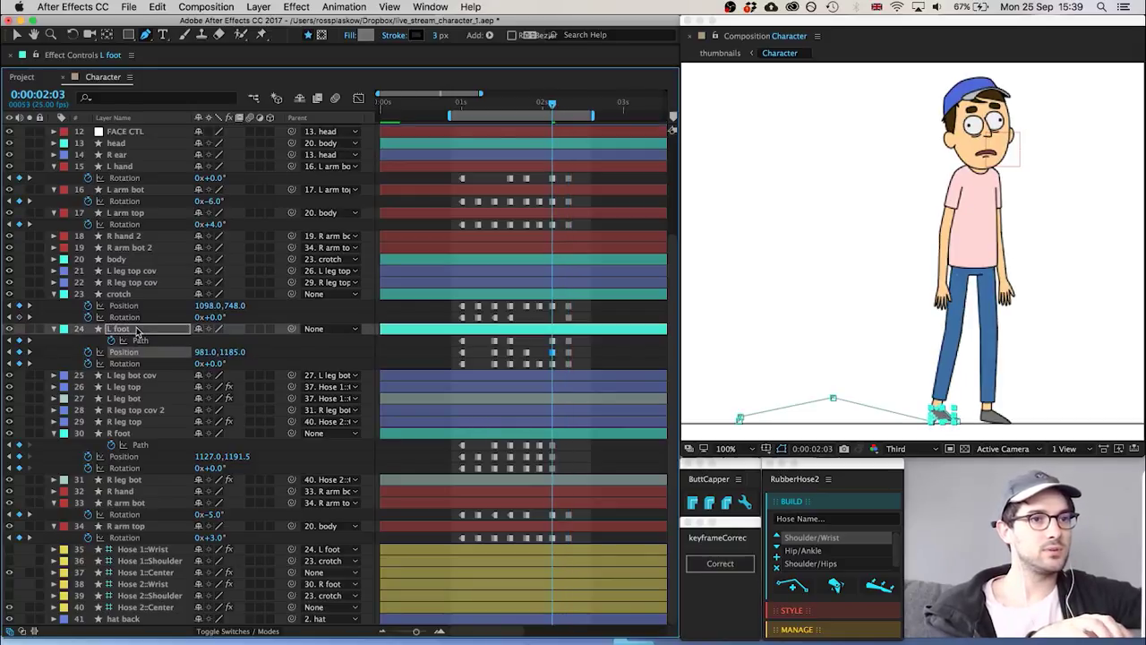
{"action": "left_click_drag", "start_coordinate": [213, 365], "coordinate": [215, 369]}
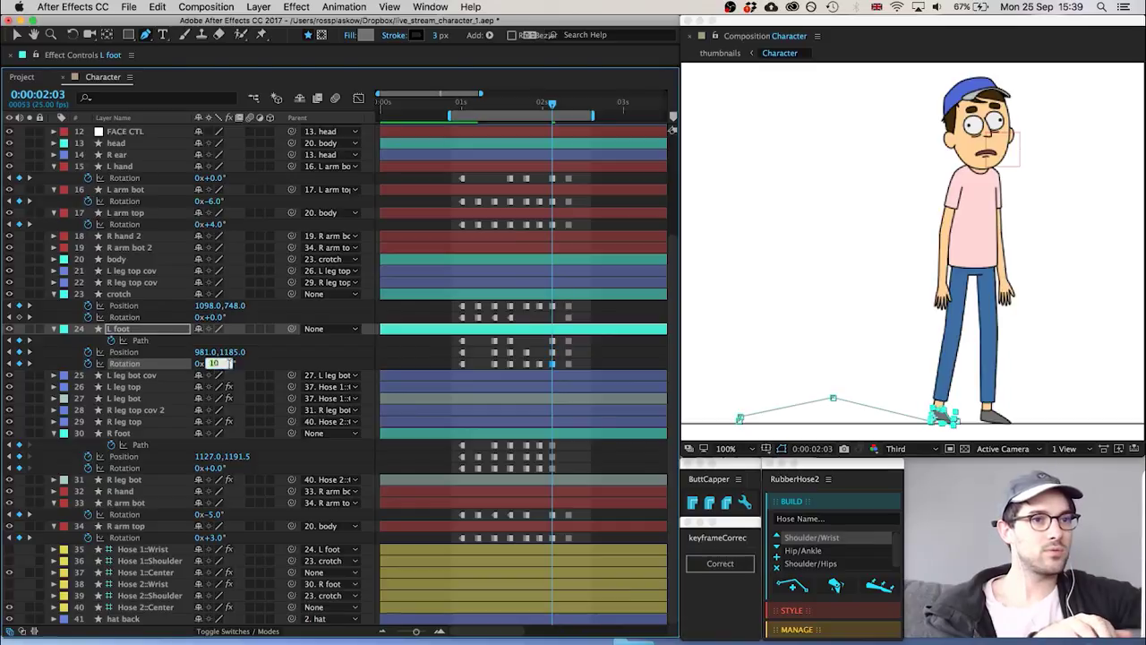
{"action": "left_click", "coordinate": [548, 347]}
{"action": "key", "text": "super+Left"}
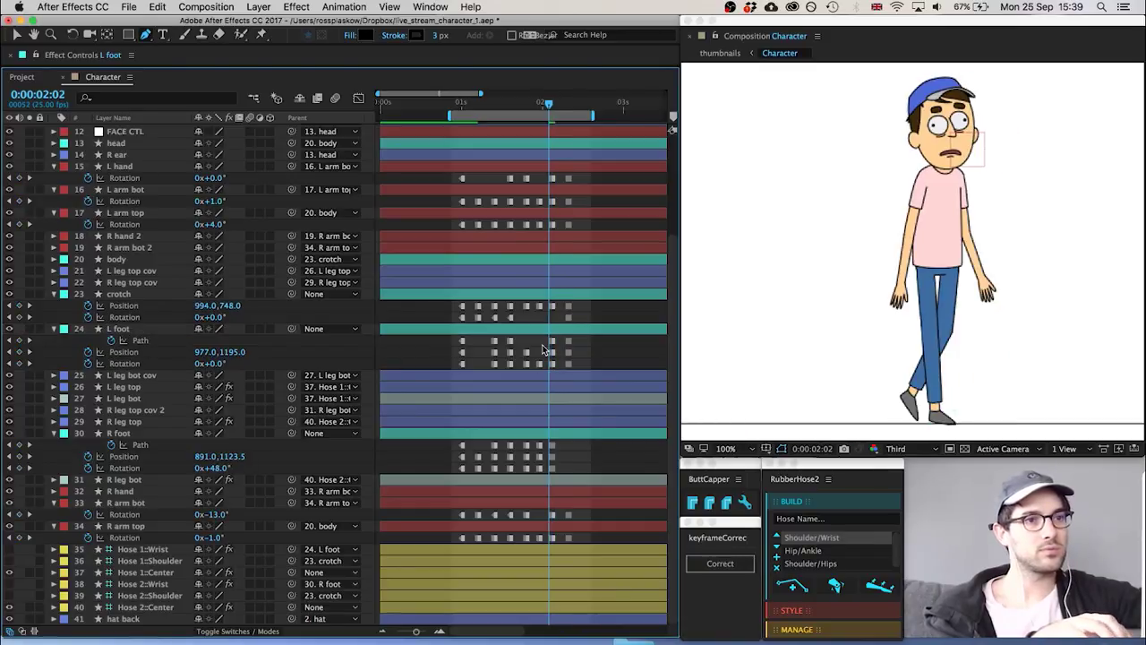
Step through the frames between 0:00:02:02 and 0:00:02:12 and play back the walk to examine the left foot's final step
{"action": "key", "text": "super+Right"}
{"action": "key", "text": "super+Right"}
{"action": "key", "text": "super+Right"}
{"action": "key", "text": "super+Right"}
{"action": "key", "text": "super+Right"}
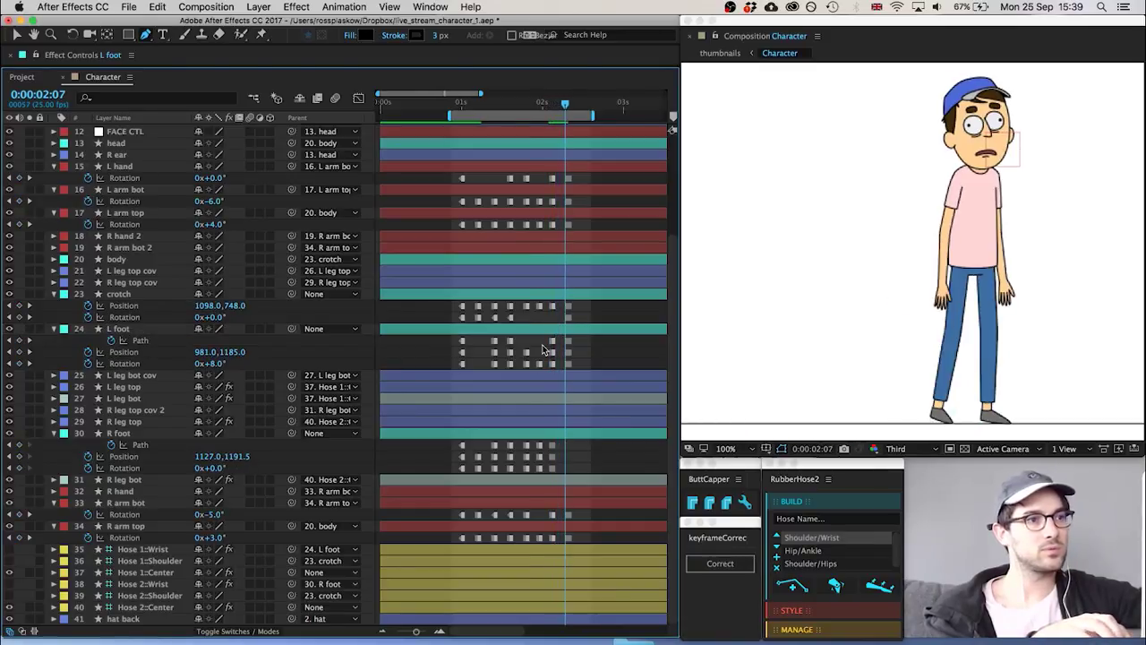
{"action": "key", "text": "super+Right"}
{"action": "key", "text": "super+Right"}
{"action": "key", "text": "super+Right"}
{"action": "key", "text": "super+Right"}
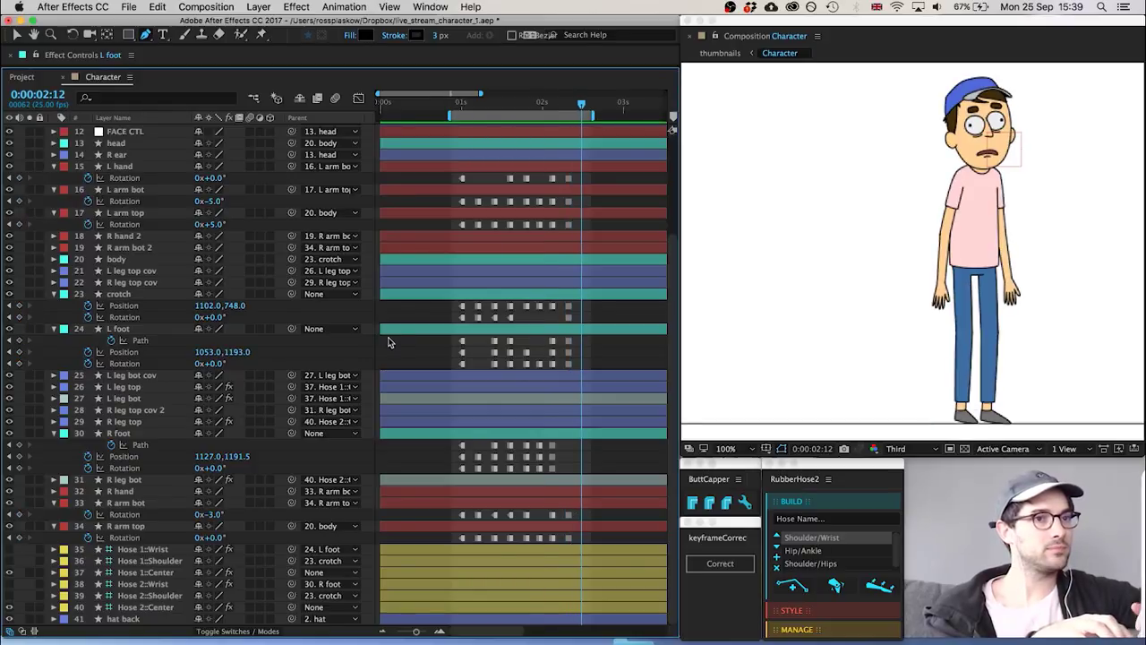
{"action": "key", "text": "super+Left"}
{"action": "key", "text": "super+Left"}
{"action": "key", "text": "super+Left"}
{"action": "key", "text": "super+Left"}
{"action": "key", "text": "super+Left"}
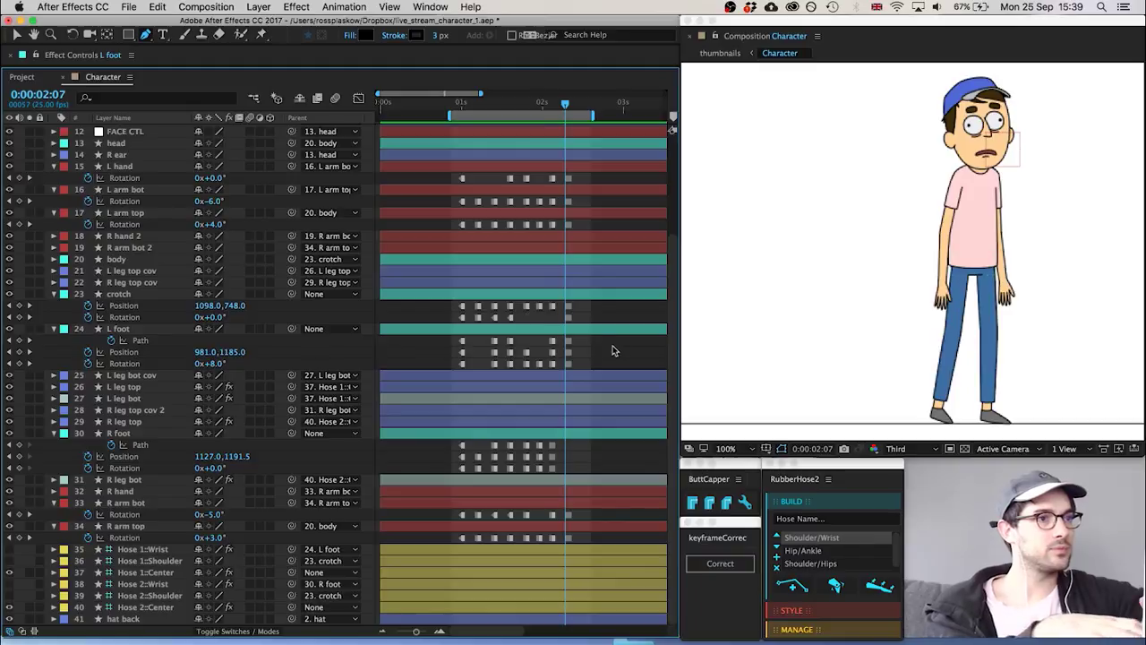
{"action": "key", "text": "space"}
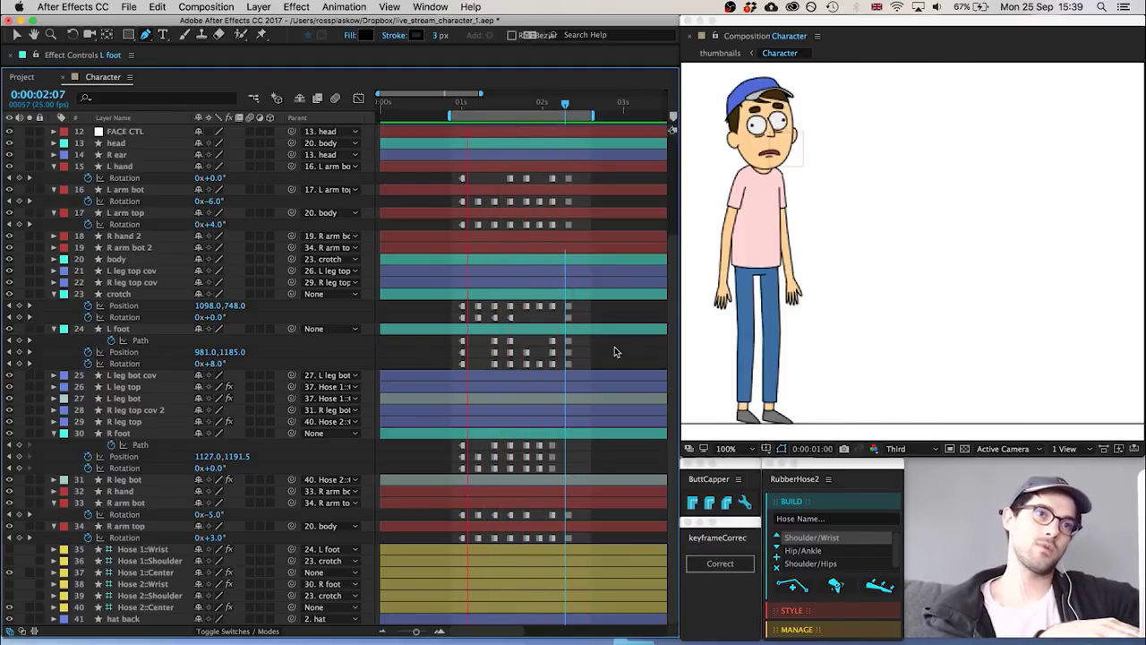
Move the body, arm and foot keyframes of the first two poses before 0:00:01:07 one frame earlier
{"action": "left_click", "coordinate": [813, 29]}
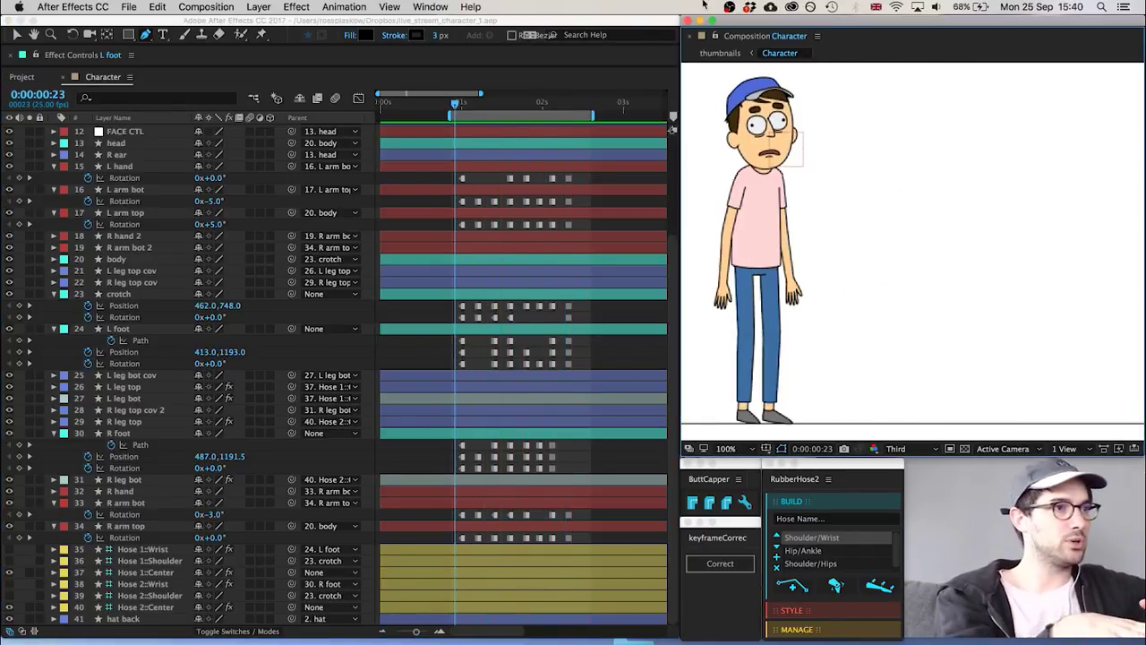
{"action": "left_click_drag", "start_coordinate": [455, 102], "coordinate": [487, 105]}
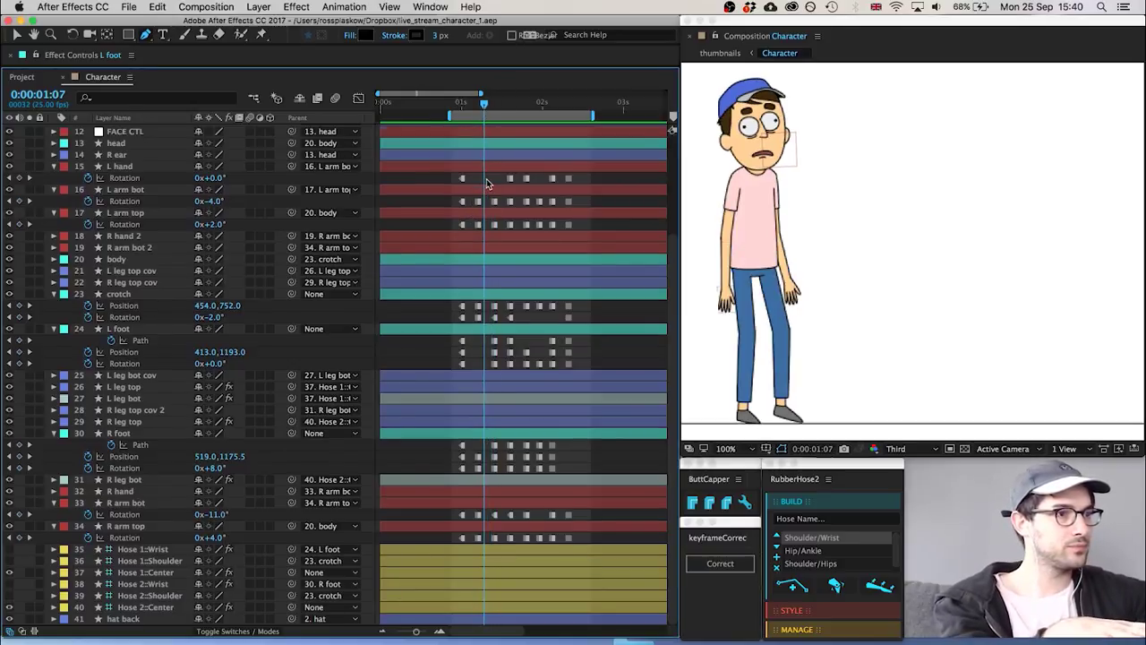
{"action": "scroll", "coordinate": [486, 178], "scroll_direction": "up", "scroll_amount": 5}
{"action": "key", "text": "u"}
{"action": "key", "text": "u"}
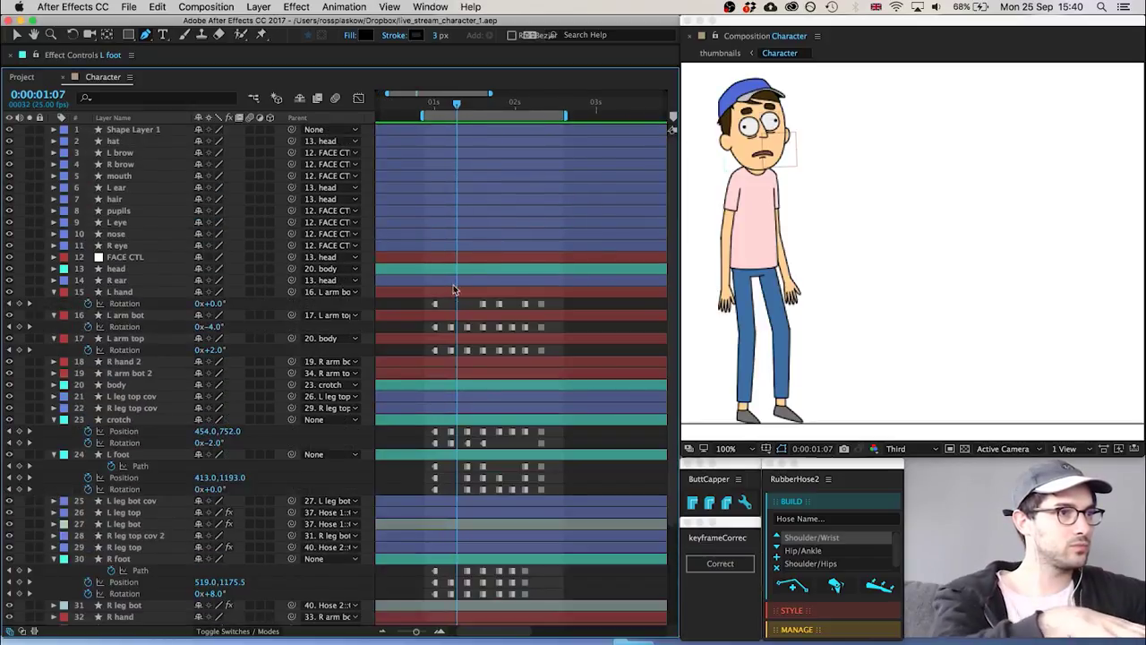
{"action": "left_click_drag", "start_coordinate": [457, 307], "coordinate": [390, 627]}
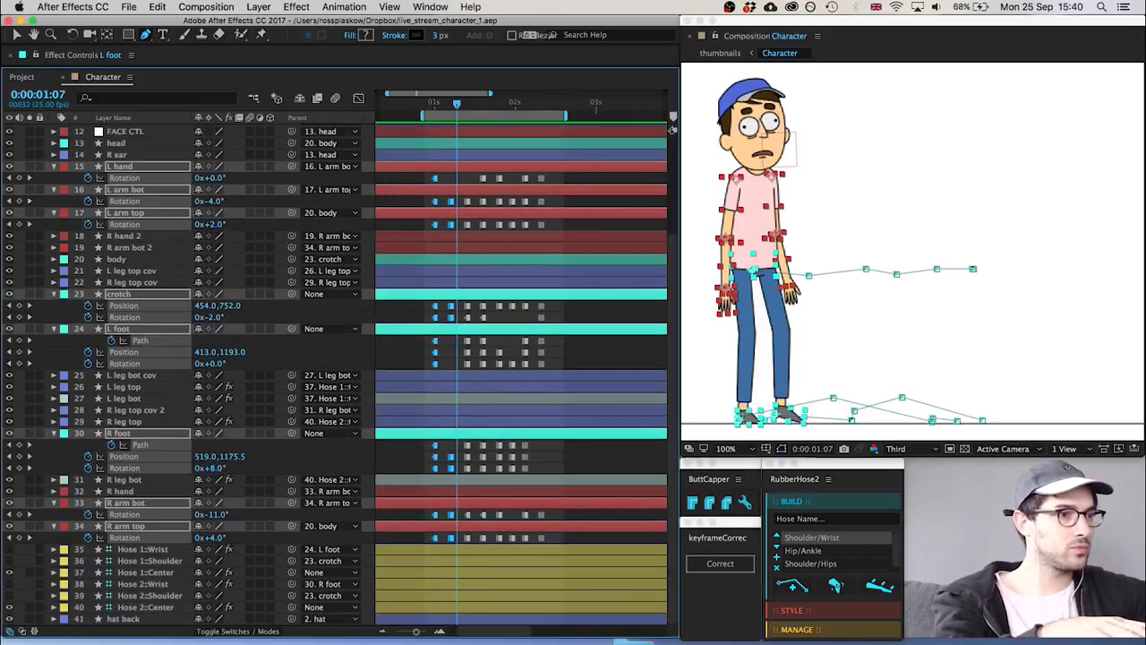
{"action": "left_click", "coordinate": [385, 465]}
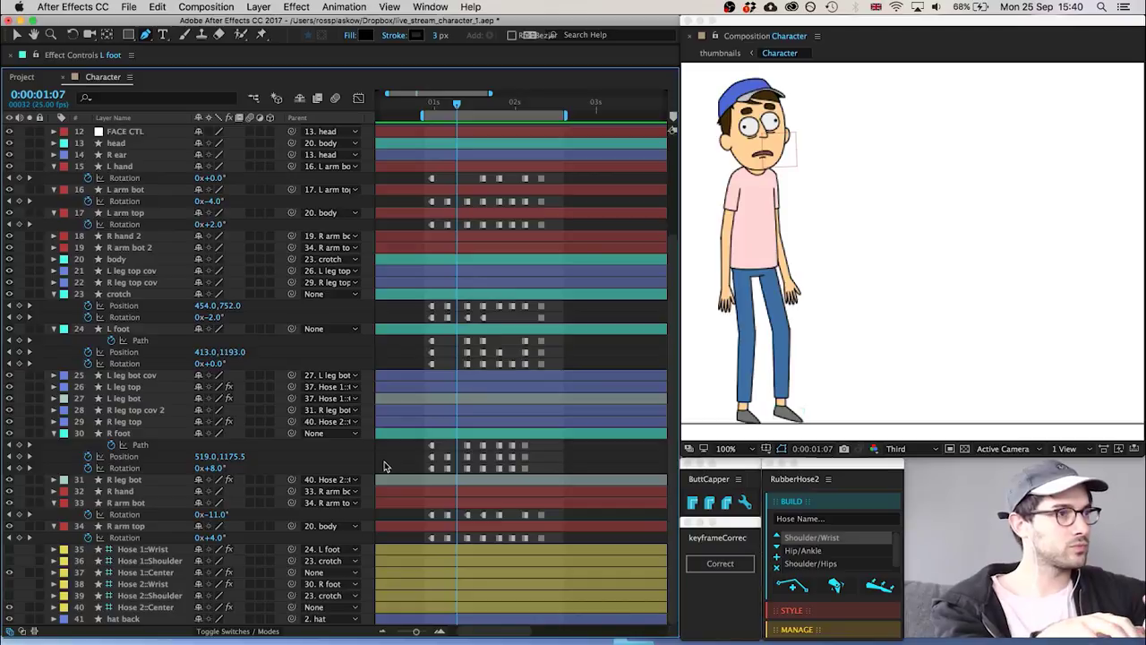
Shift the crotch layer forward to position 502, 756 at 0:00:01:07, adding an in-between body position for the first step
{"action": "left_click", "coordinate": [126, 296]}
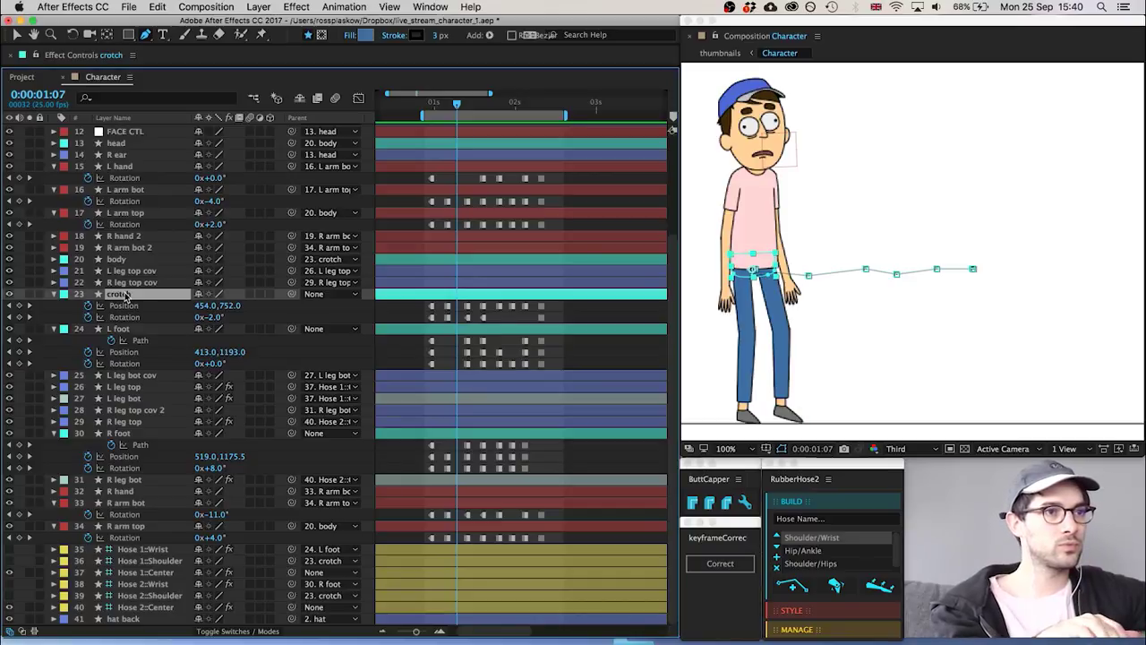
{"action": "key", "text": "shift+Right"}
{"action": "key", "text": "shift+Right"}
{"action": "key", "text": "shift+Right"}
{"action": "key", "text": "shift+Right"}
{"action": "key", "text": "shift+Right"}
{"action": "key", "text": "shift+Right"}
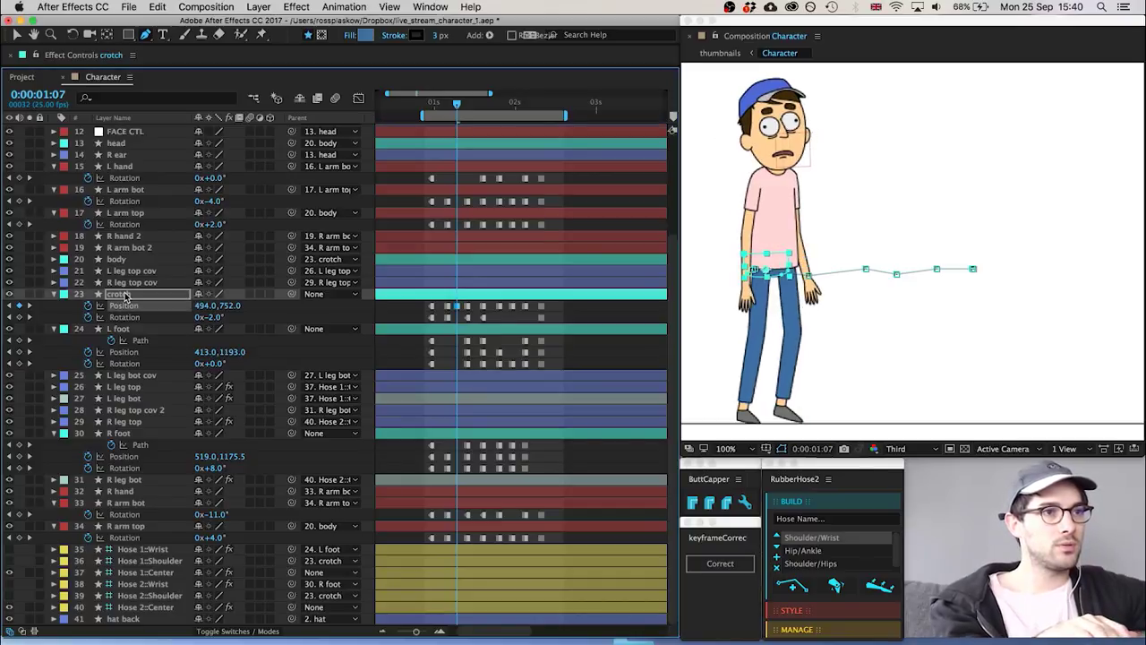
{"action": "key", "text": "shift+Right"}
{"action": "key", "text": "shift+Right"}
{"action": "key", "text": "shift+Right"}
{"action": "key", "text": "shift+Right"}
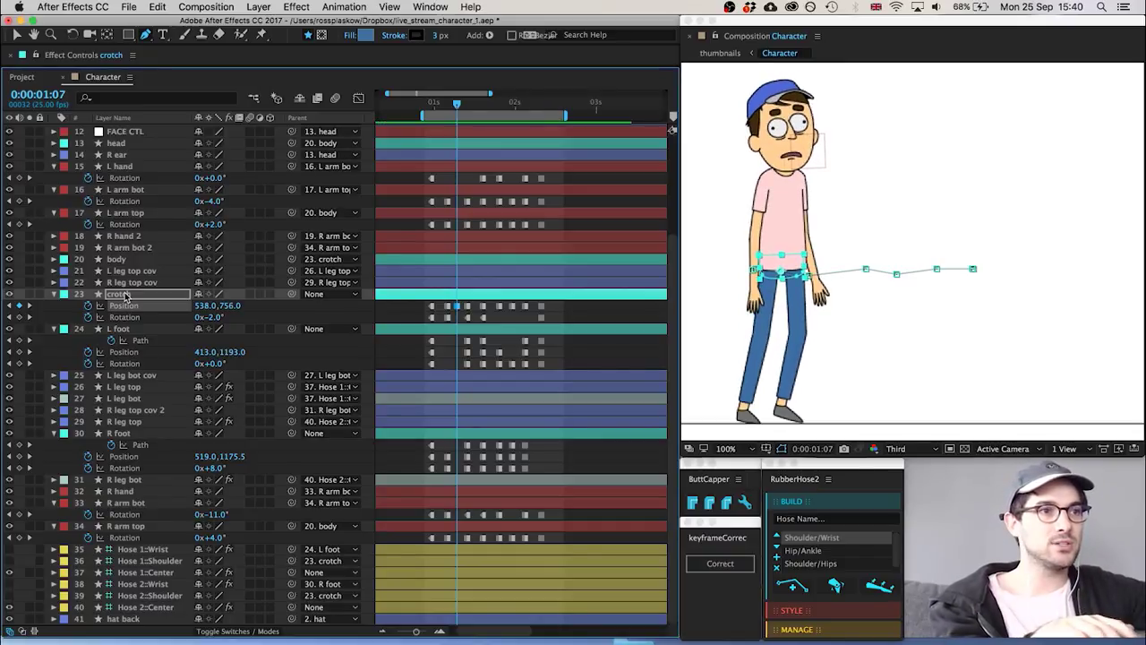
{"action": "key", "text": "shift+Left"}
{"action": "key", "text": "shift+Left"}
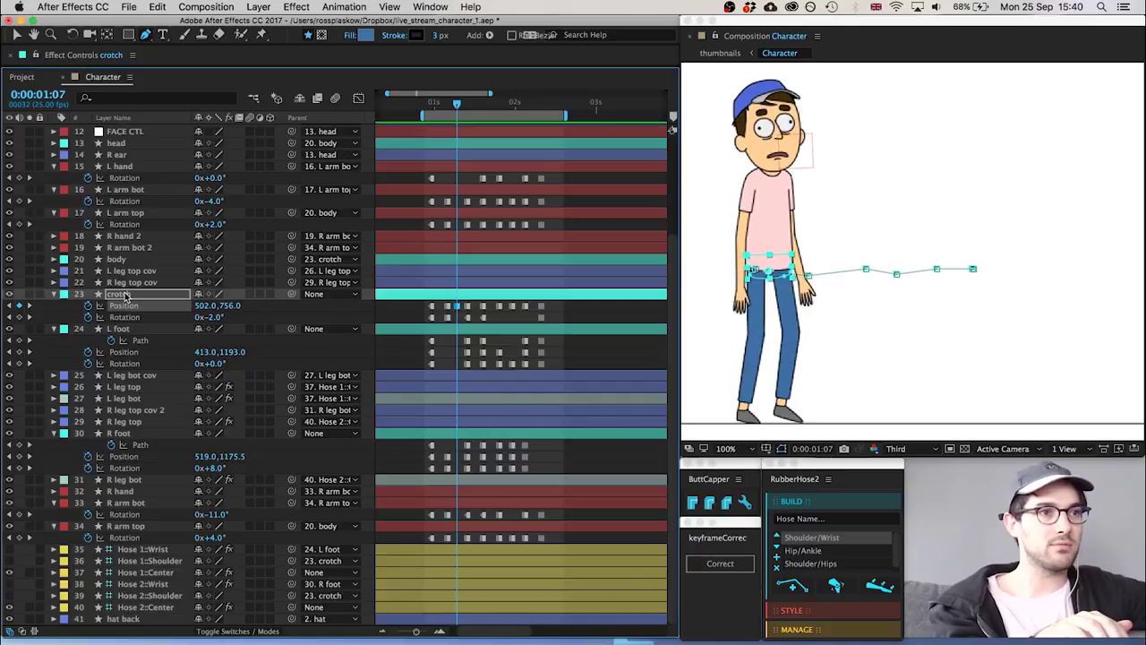
Move the crotch layer back to position 498, 756 at 0:00:01:07 and play back the walk
{"action": "key", "text": "Left"}
{"action": "key", "text": "Left"}
{"action": "key", "text": "Left"}
{"action": "key", "text": "Left"}
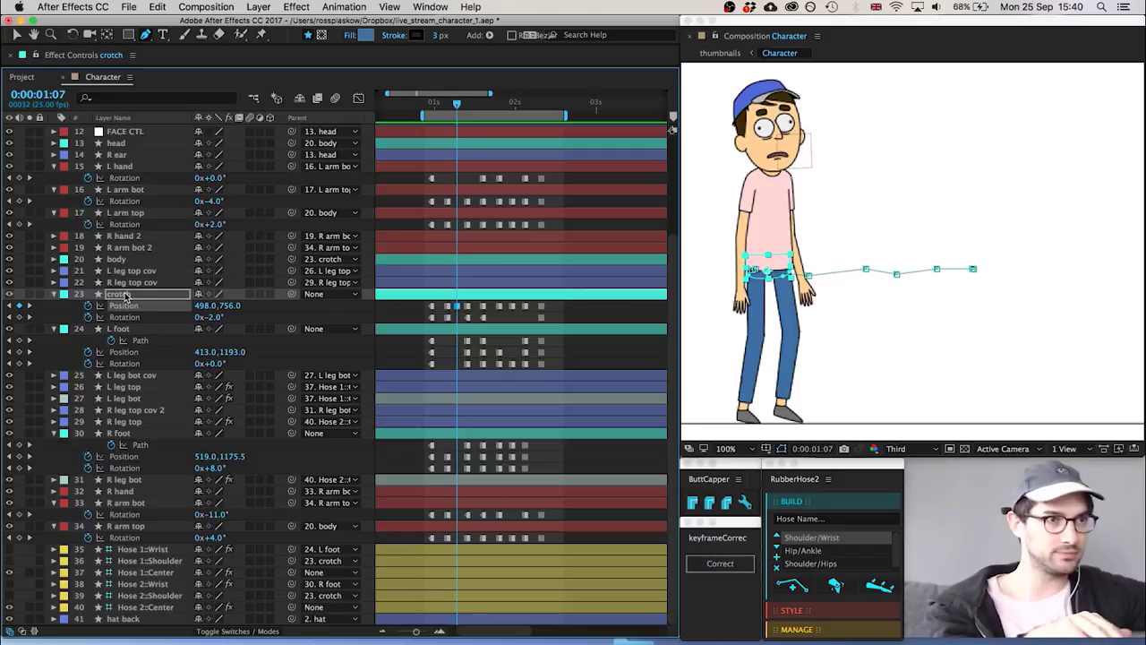
{"action": "left_click", "coordinate": [401, 357]}
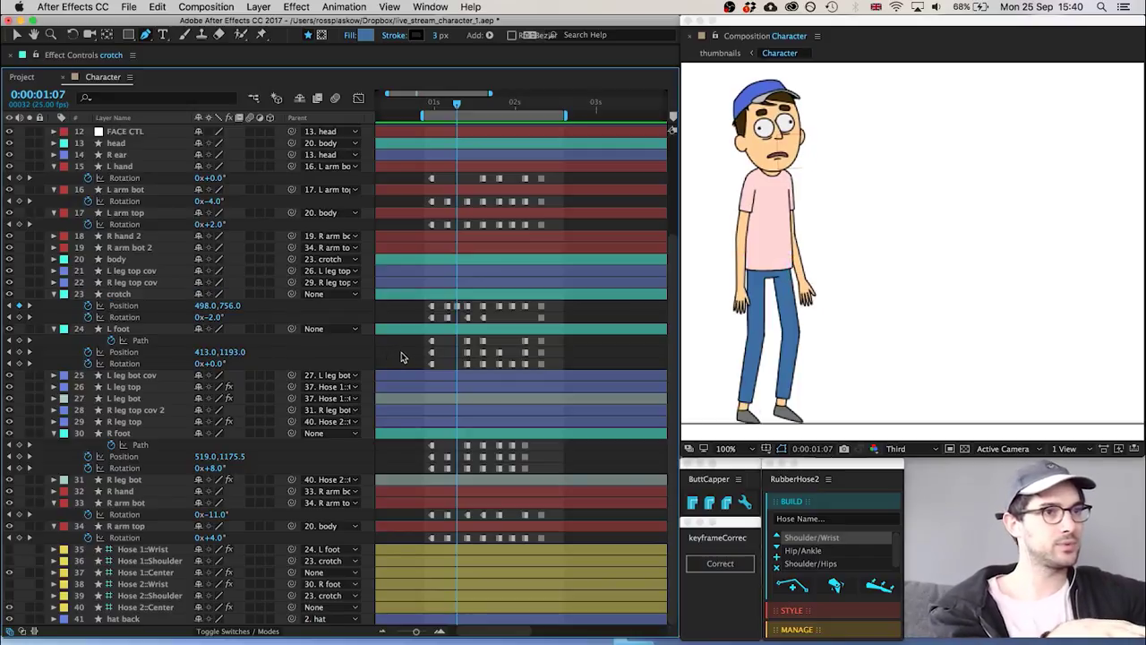
{"action": "key", "text": "space"}
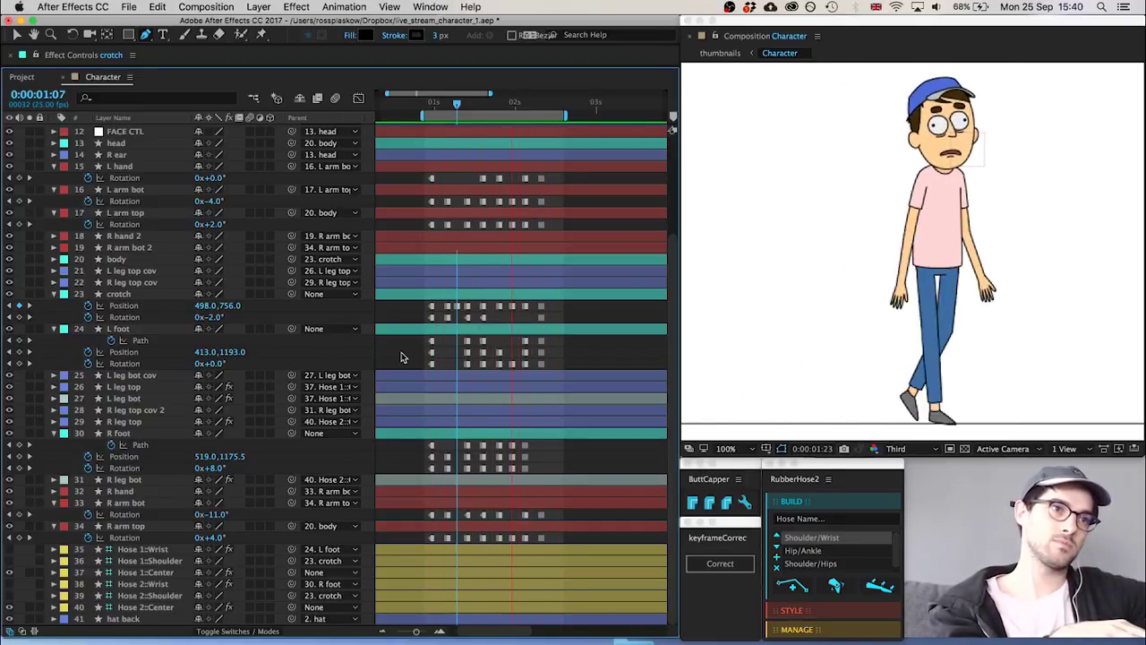
{"action": "key", "text": "space"}
{"action": "mouse_move", "coordinate": [442, 105]}
{"action": "left_mouse_down"}
{"action": "mouse_move", "coordinate": [473, 105]}
{"action": "mouse_move", "coordinate": [457, 103]}
{"action": "left_mouse_up"}
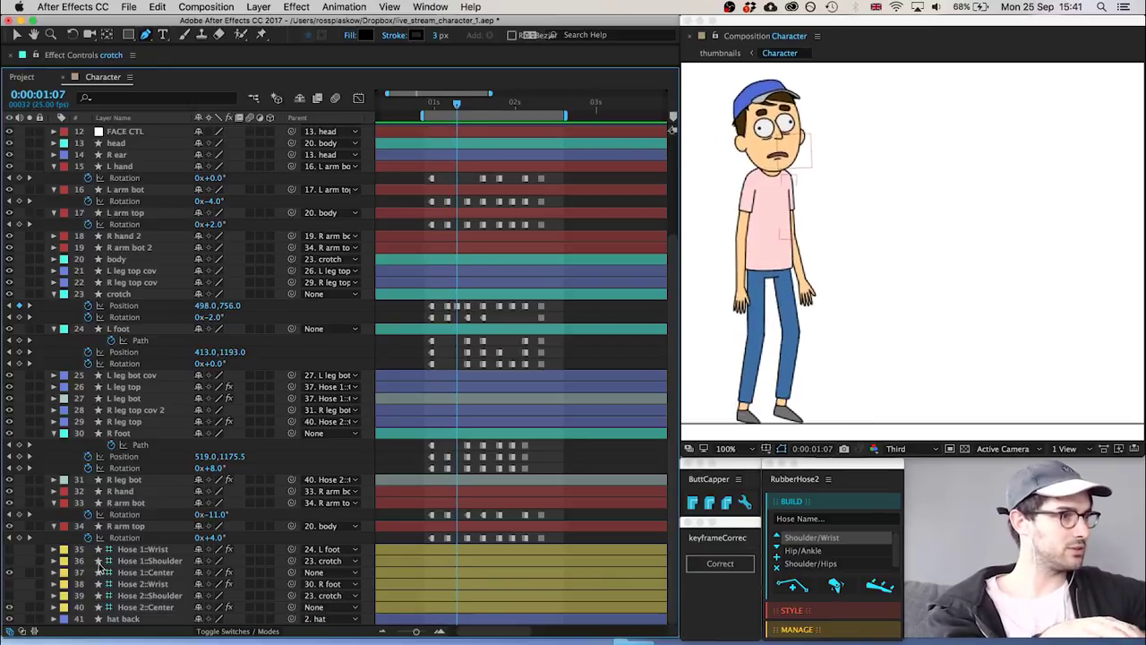
Compare the right arm's pose across the neighbouring frames and set the R arm top rotation to 5° at 0:00:01:07
{"action": "left_click", "coordinate": [138, 504]}
{"action": "key", "text": "Page_Down"}
{"action": "key", "text": "Page_Down"}
{"action": "key", "text": "Page_Down"}
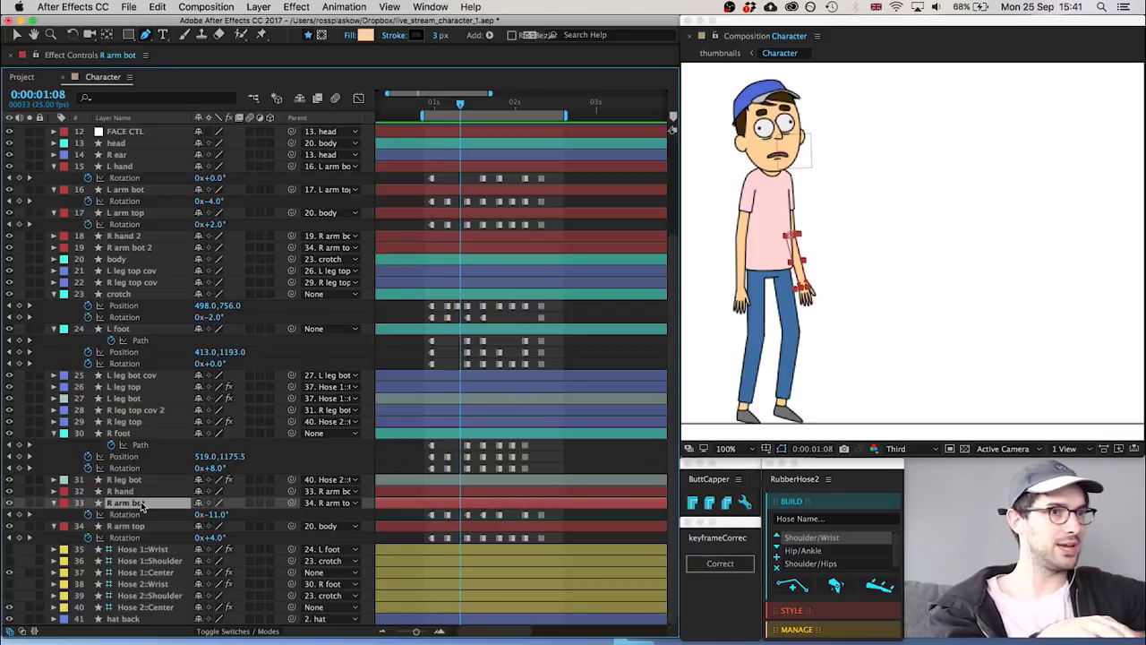
{"action": "key", "text": "Page_Up"}
{"action": "key", "text": "Page_Up"}
{"action": "key", "text": "Page_Up"}
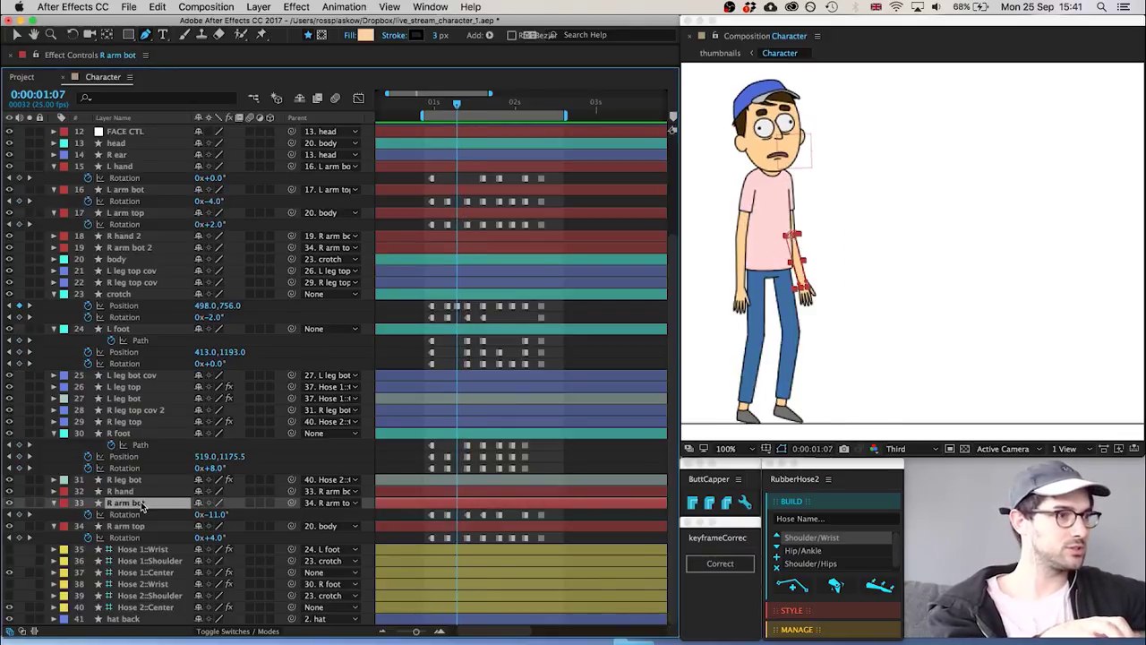
{"action": "left_click", "coordinate": [125, 526]}
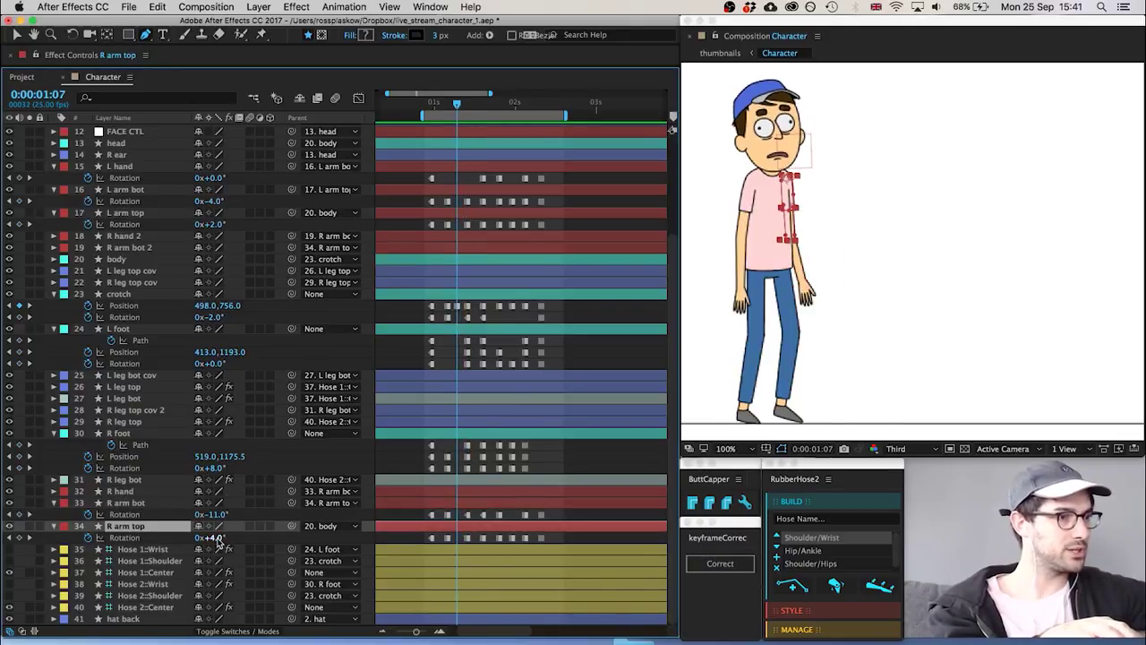
{"action": "key", "text": "Page_Down"}
{"action": "key", "text": "Page_Down"}
{"action": "key", "text": "Page_Down"}
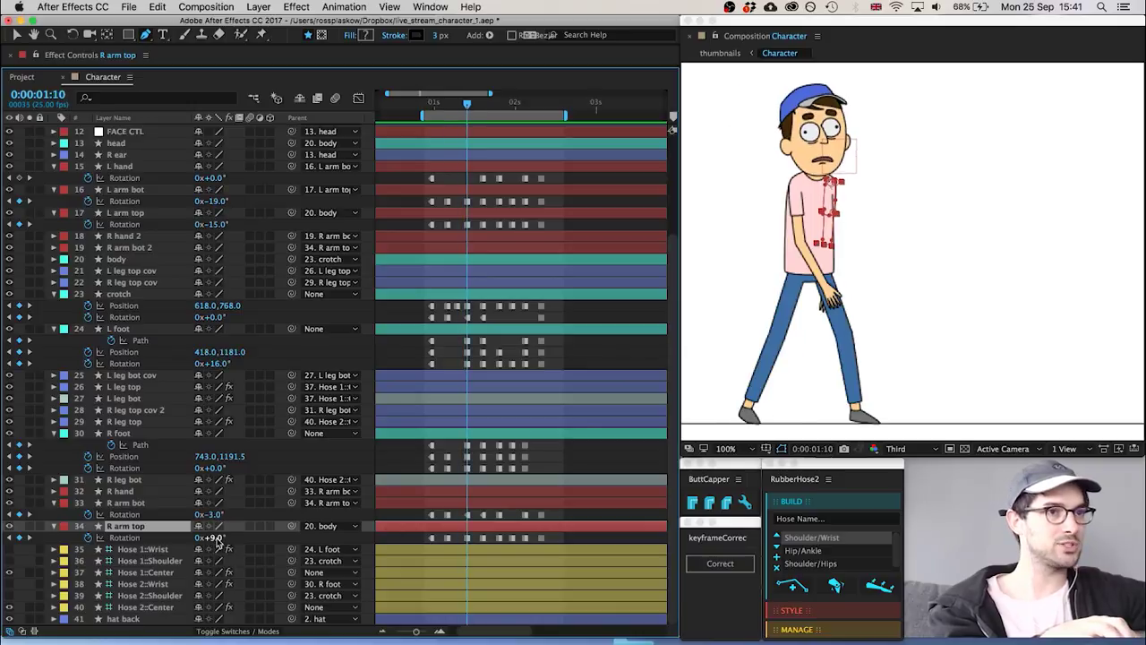
{"action": "key", "text": "Page_Up"}
{"action": "key", "text": "Page_Up"}
{"action": "key", "text": "Page_Up"}
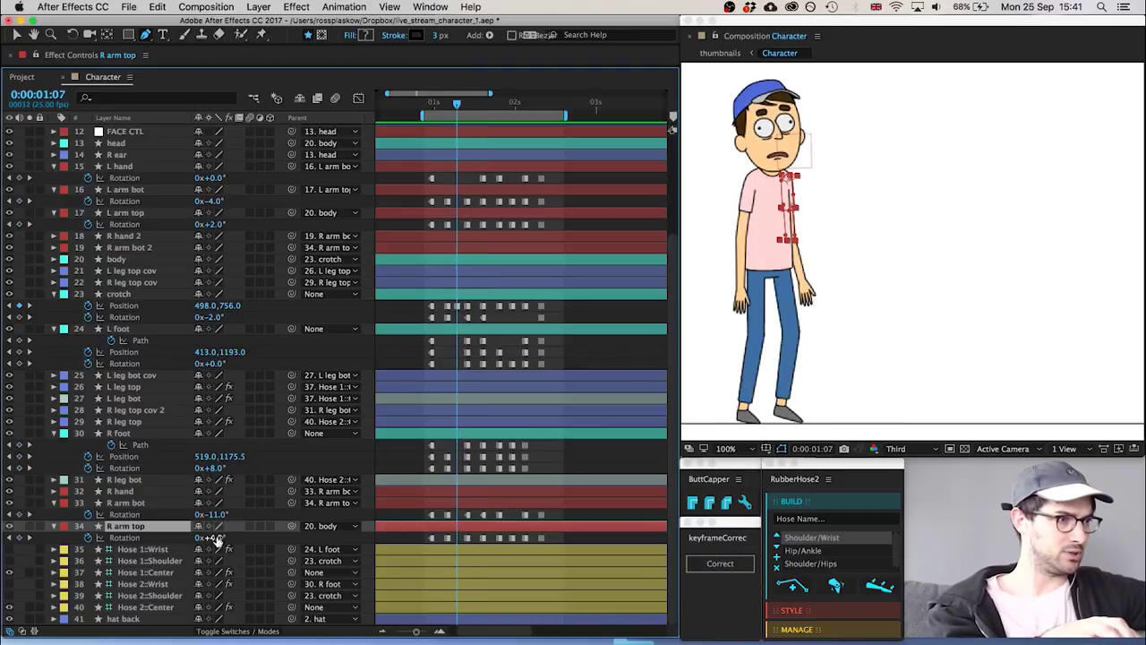
{"action": "key", "text": "Up"}
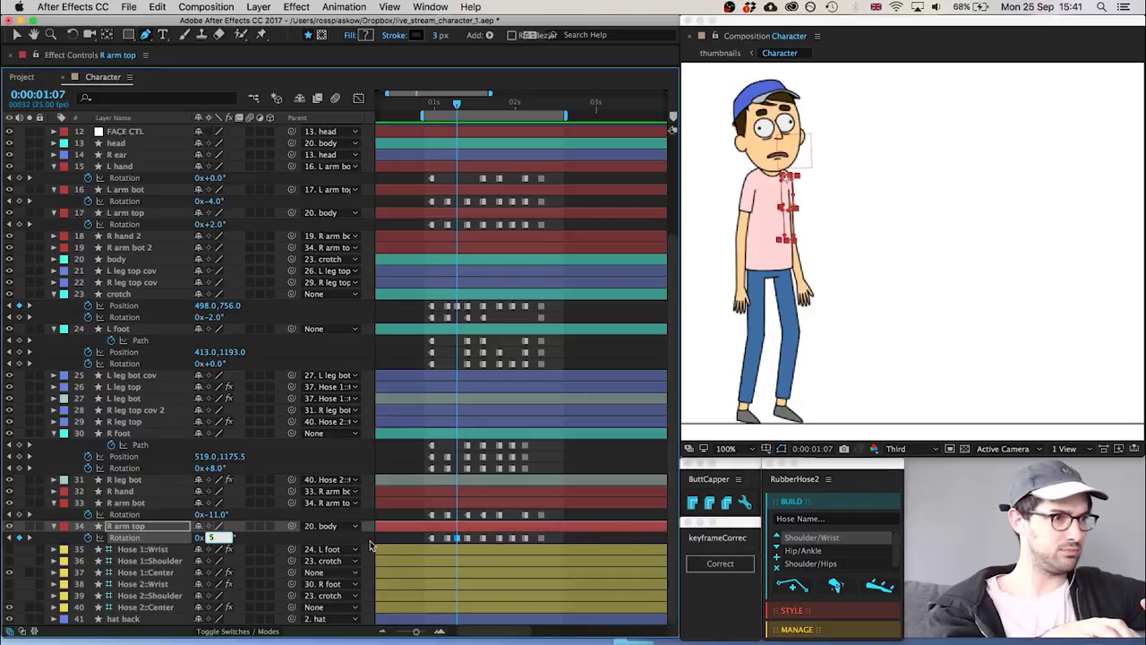
{"action": "left_click", "coordinate": [413, 538]}
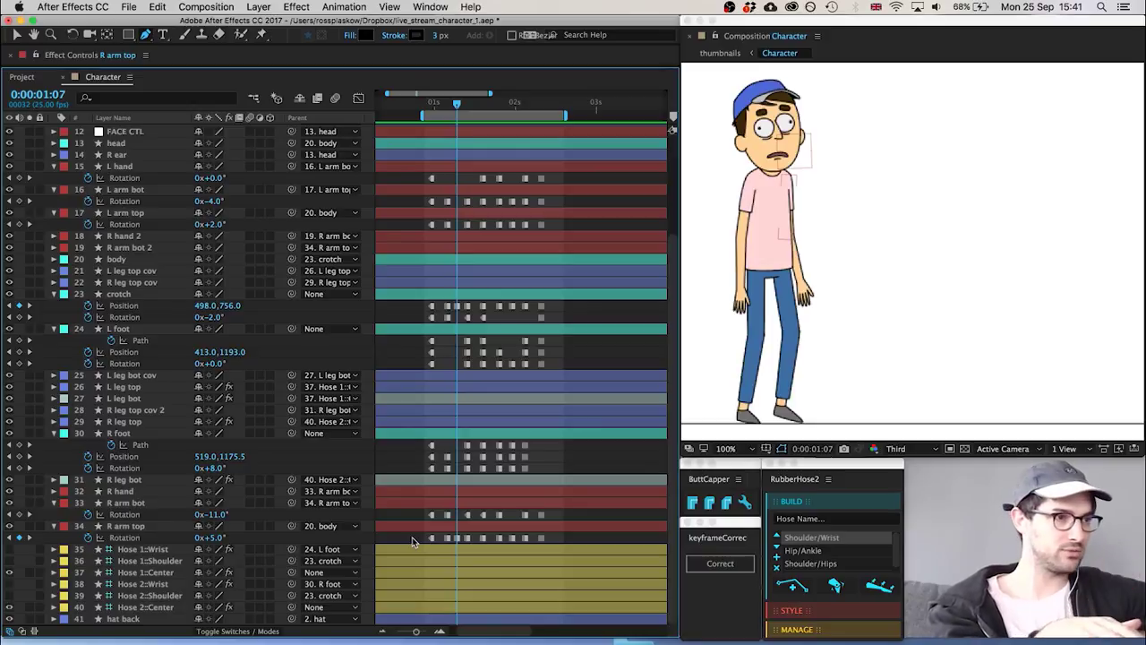
Set the R arm bot rotation to -9° at 0:00:01:07, checking it against the following frames
{"action": "left_click", "coordinate": [130, 503]}
{"action": "key", "text": "Page_Down"}
{"action": "key", "text": "Page_Down"}
{"action": "key", "text": "Page_Down"}
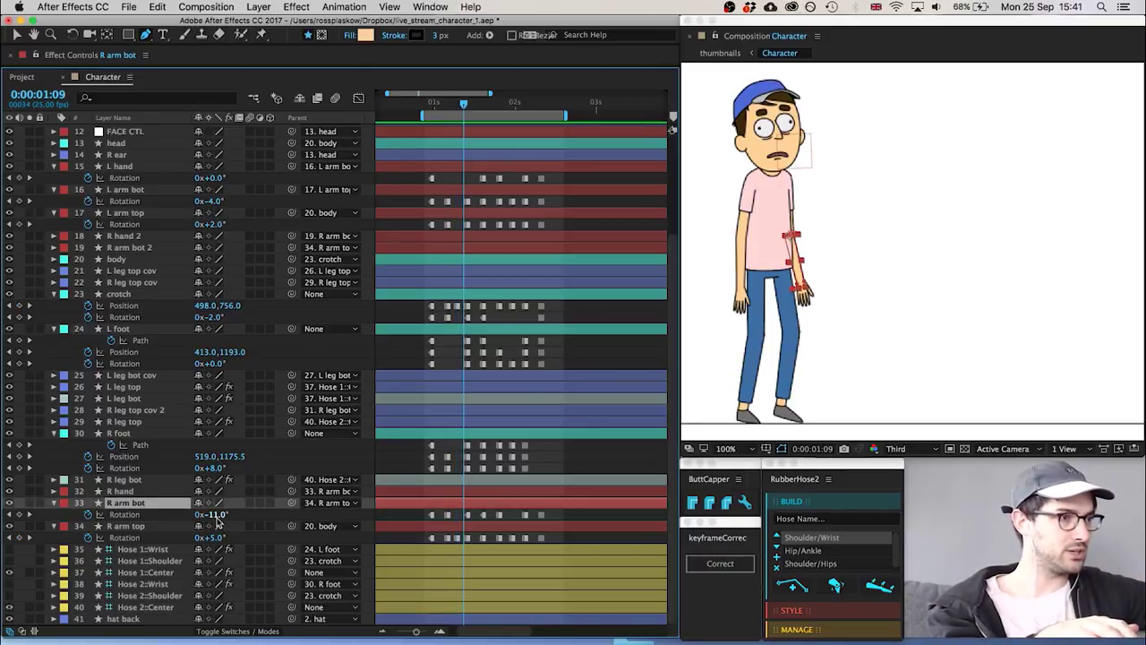
{"action": "key", "text": "Page_Up"}
{"action": "key", "text": "Page_Up"}
{"action": "key", "text": "Page_Up"}
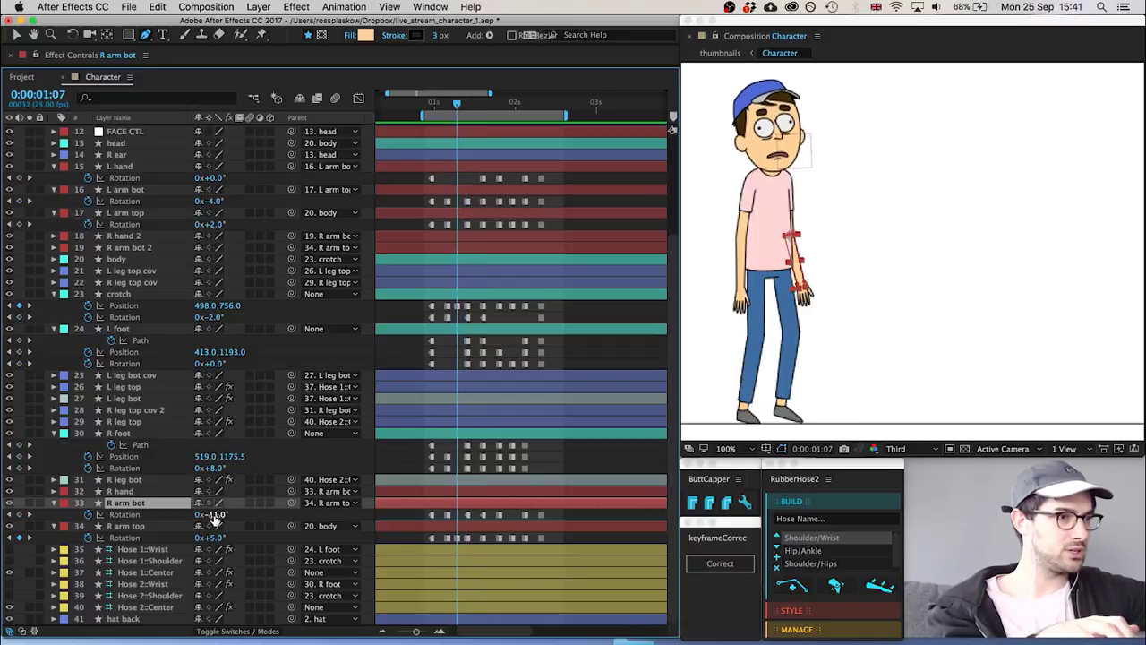
{"action": "key", "text": "Up"}
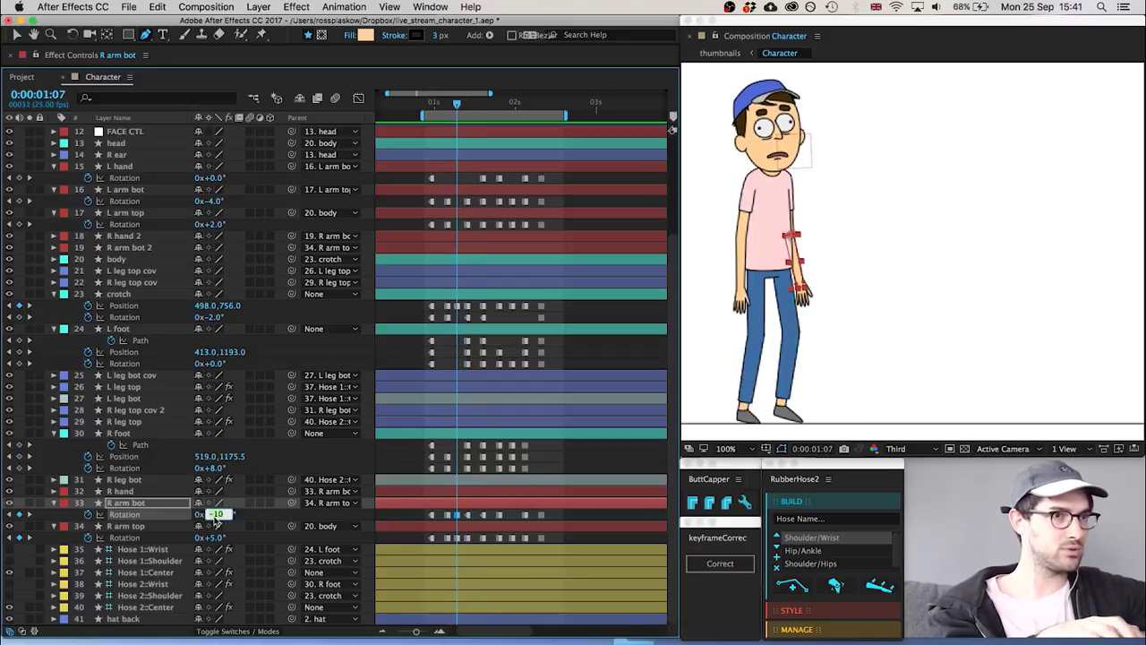
{"action": "left_click", "coordinate": [409, 518]}
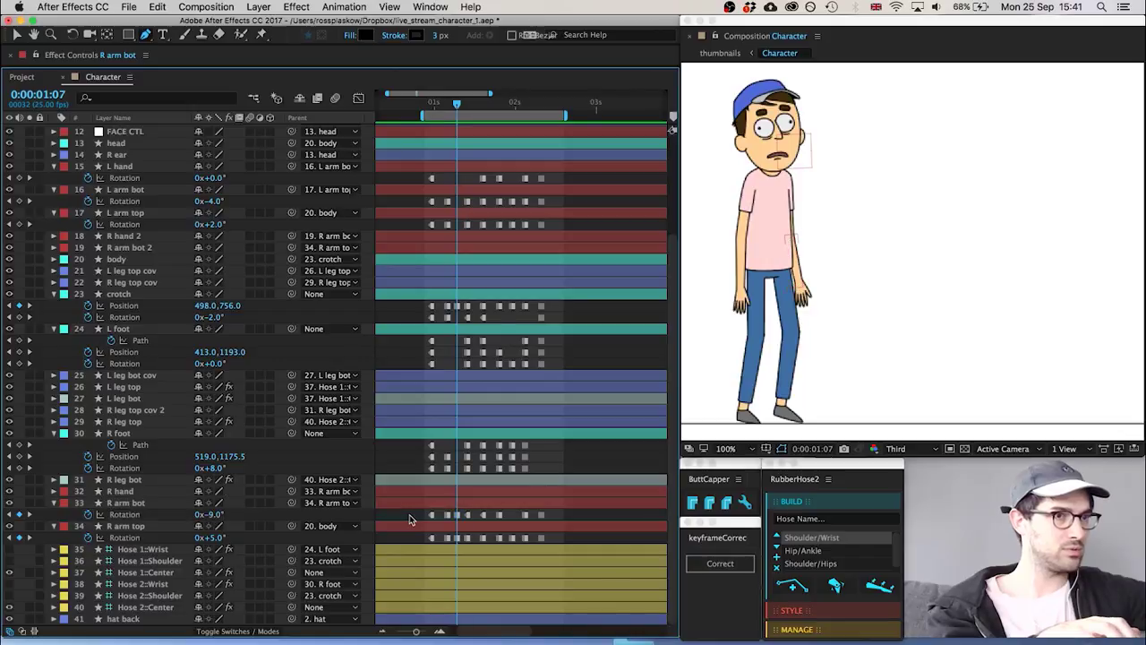
Step back and forth through the frames around 0:00:01:07 to examine how the right arm swings in the first step
{"action": "key", "text": "Page_Down"}
{"action": "key", "text": "Page_Down"}
{"action": "key", "text": "Page_Down"}
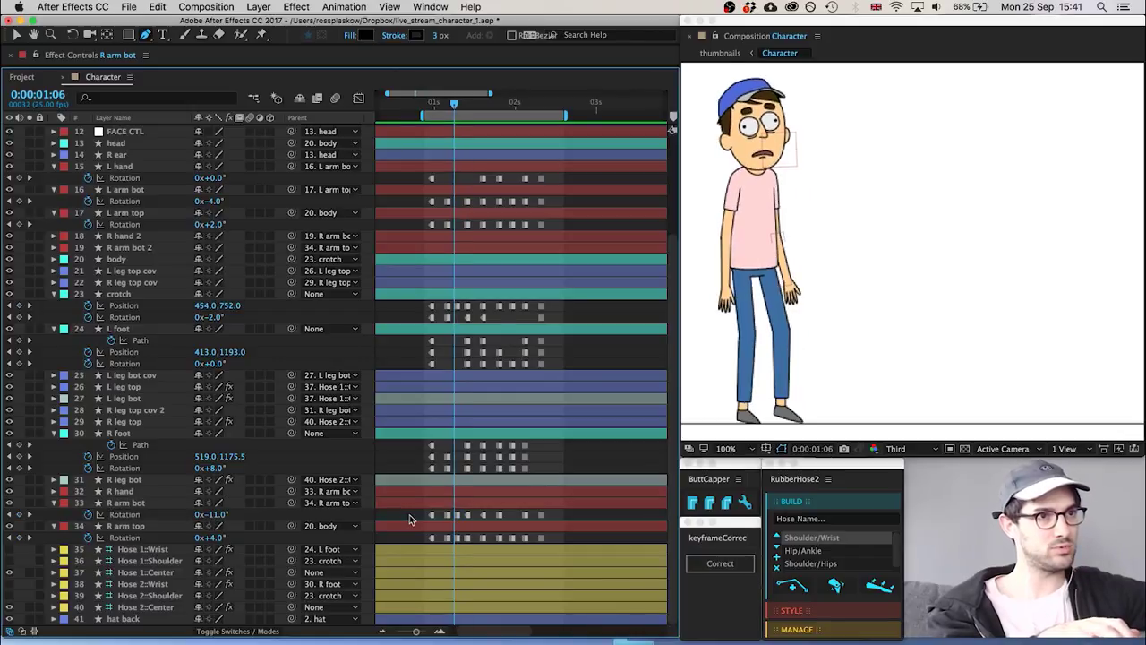
{"action": "key", "text": "Page_Up"}
{"action": "key", "text": "Page_Up"}
{"action": "key", "text": "Page_Up"}
{"action": "key", "text": "Page_Up"}
{"action": "key", "text": "Page_Up"}
{"action": "key", "text": "Page_Up"}
{"action": "key", "text": "Page_Up"}
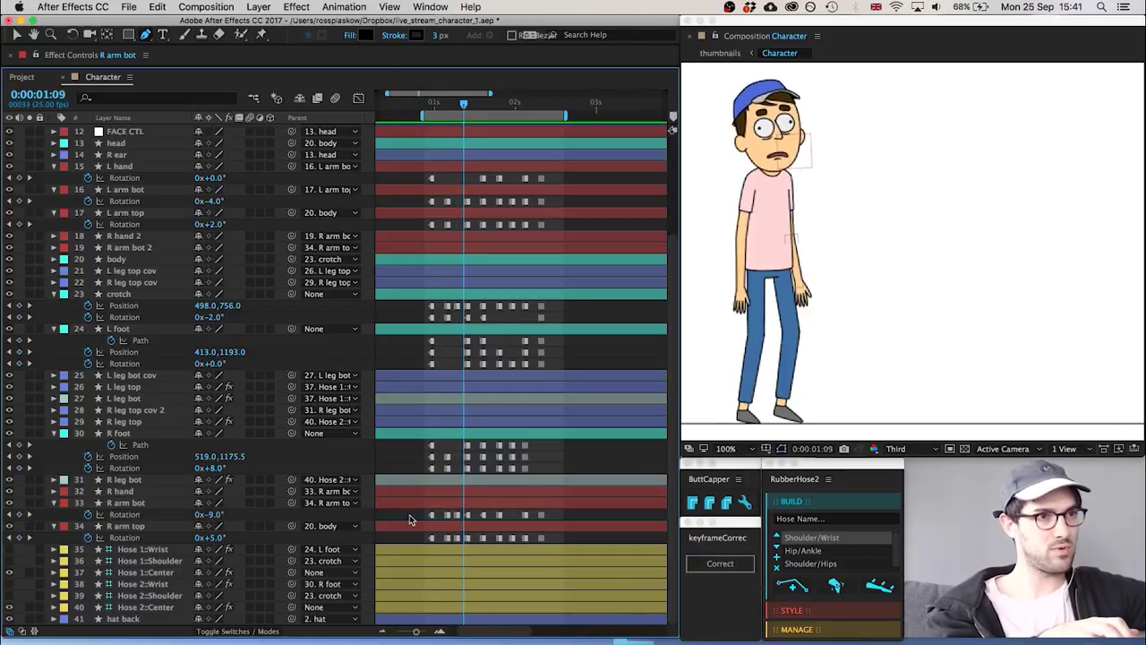
{"action": "key", "text": "Page_Down"}
{"action": "key", "text": "Page_Down"}
{"action": "key", "text": "Page_Down"}
{"action": "key", "text": "Page_Down"}
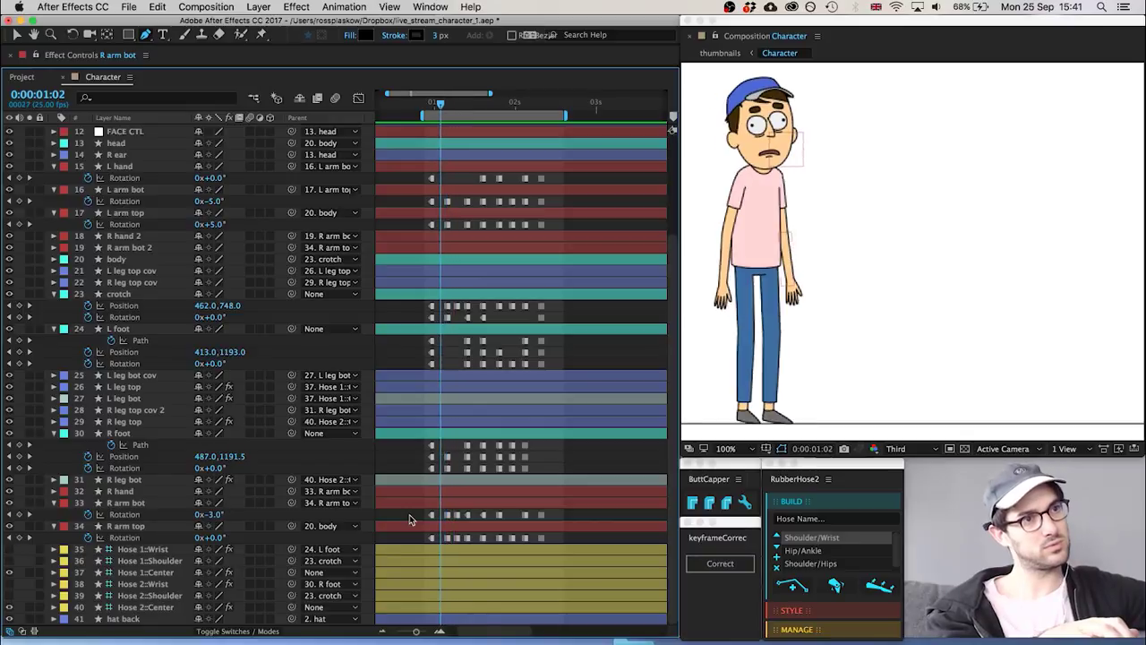
{"action": "key", "text": "Page_Down"}
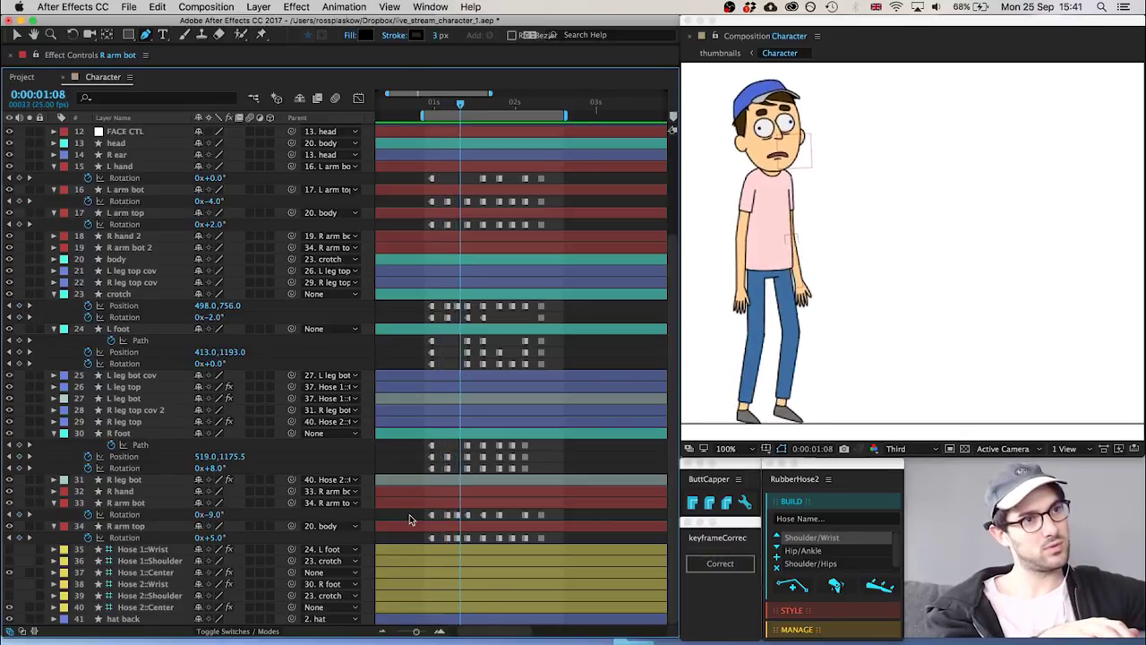
At 0:00:01:07, set the R arm top rotation to 7° and the R arm bot rotation to -14°
{"action": "key", "text": "Page_Up"}
{"action": "left_click_drag", "start_coordinate": [210, 514], "coordinate": [215, 522]}
{"action": "left_click", "coordinate": [398, 519]}
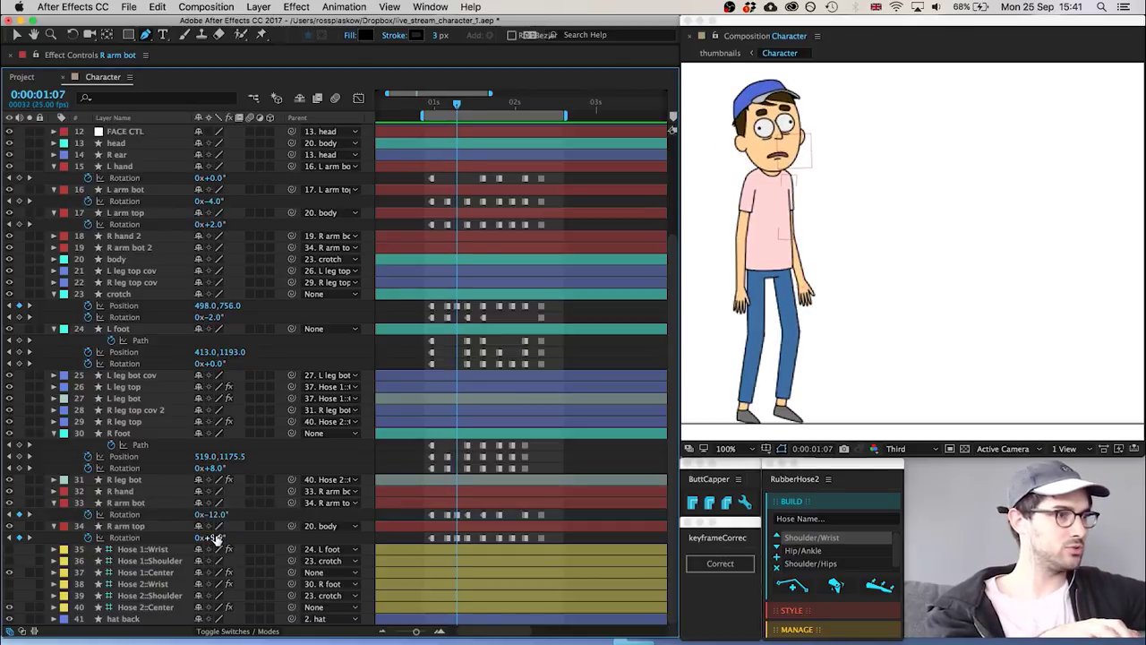
{"action": "left_click", "coordinate": [215, 537]}
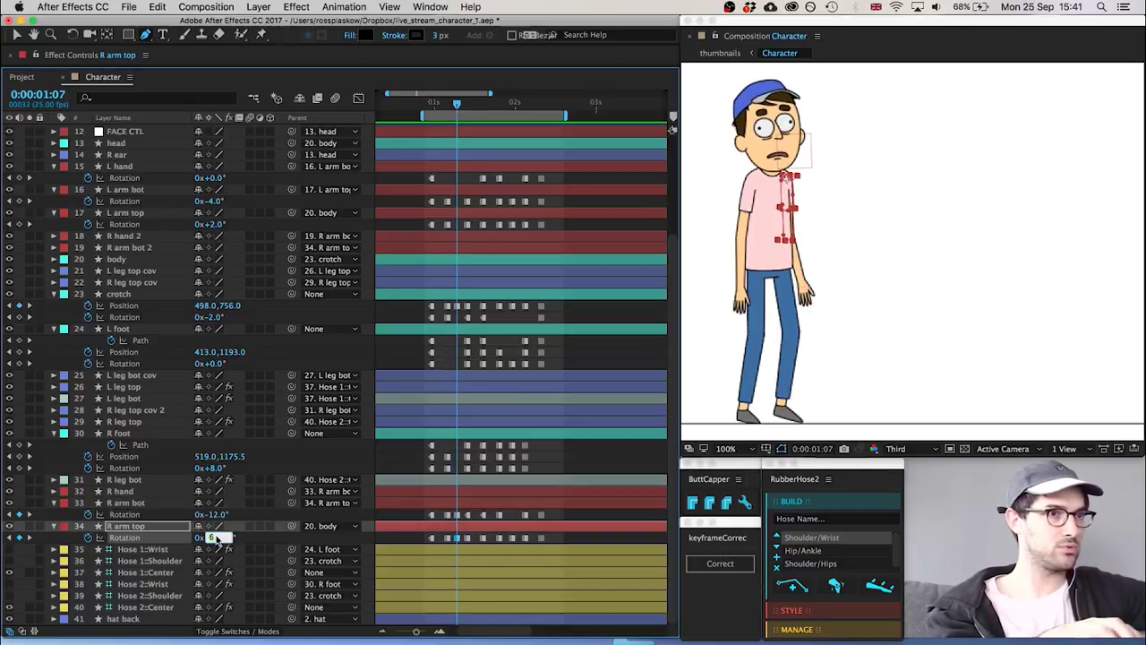
{"action": "left_click", "coordinate": [405, 519]}
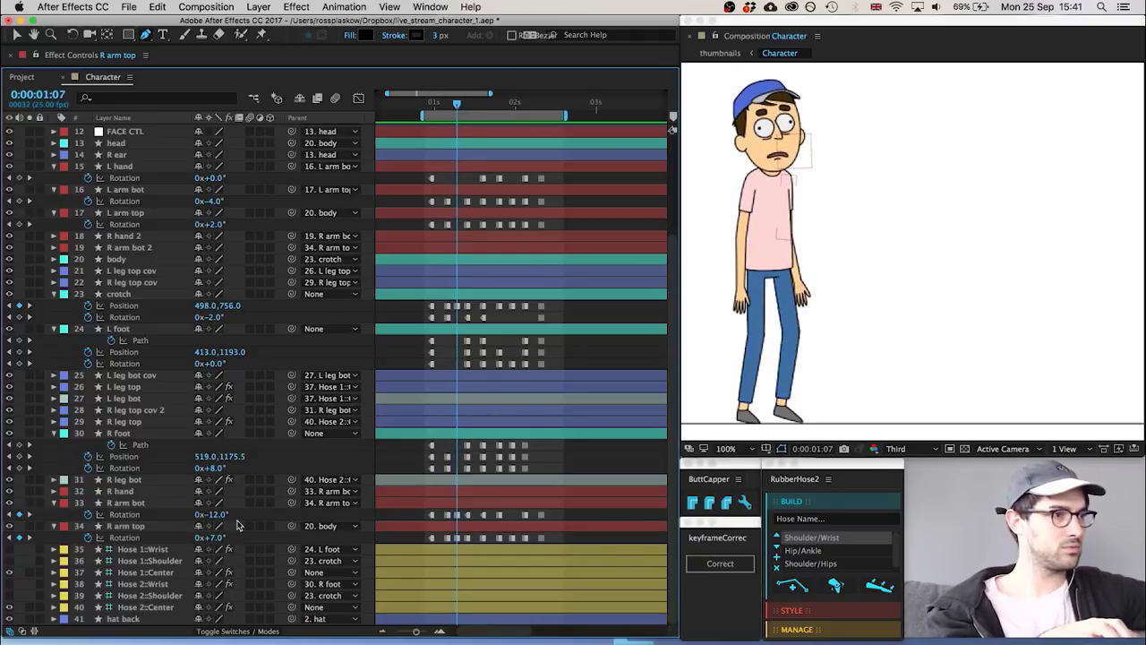
{"action": "left_click", "coordinate": [217, 516]}
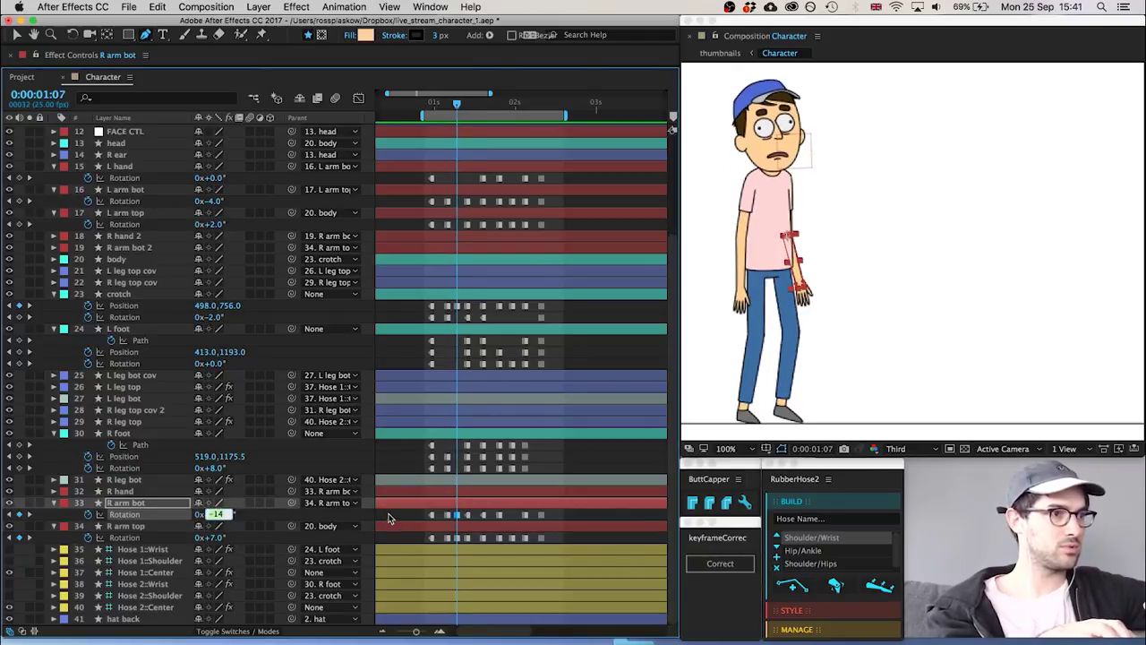
{"action": "left_click", "coordinate": [389, 518]}
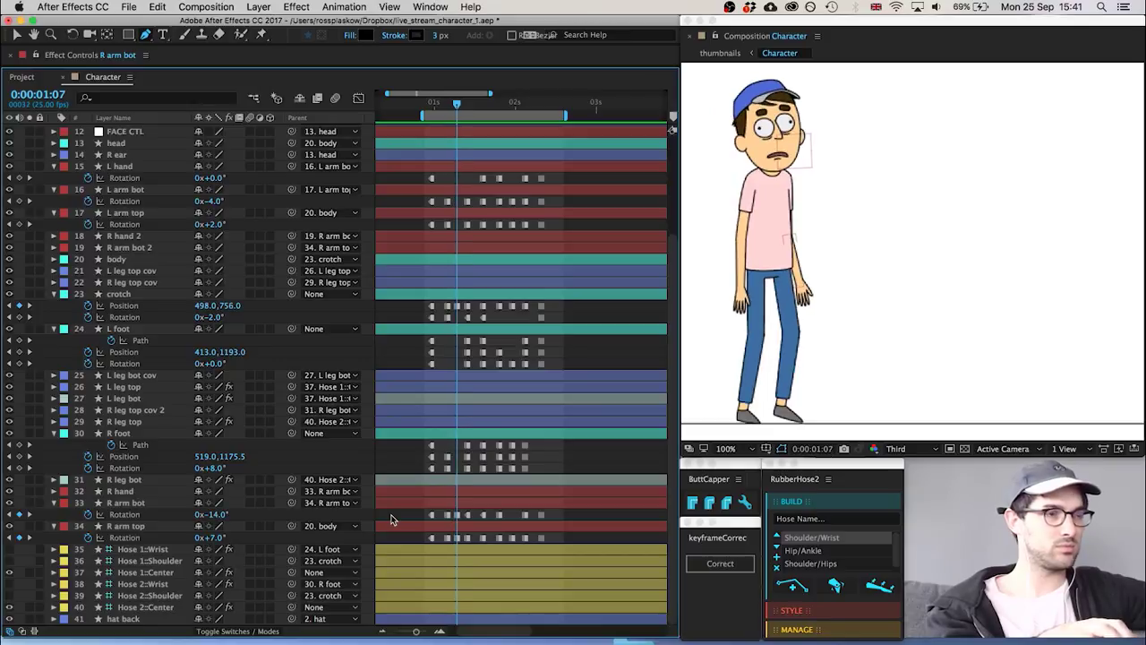
Set the R arm top rotation to 8° and the R arm bot rotation to -15° at 0:00:01:07
{"action": "left_click", "coordinate": [211, 537]}
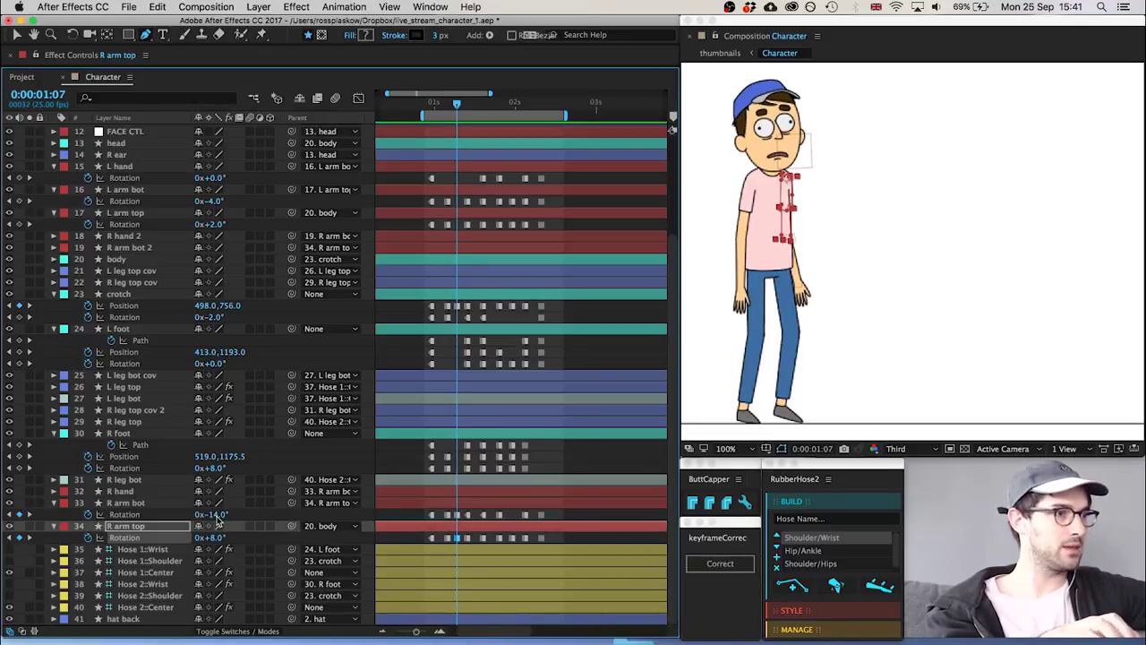
{"action": "left_click", "coordinate": [217, 516]}
{"action": "left_click", "coordinate": [394, 519]}
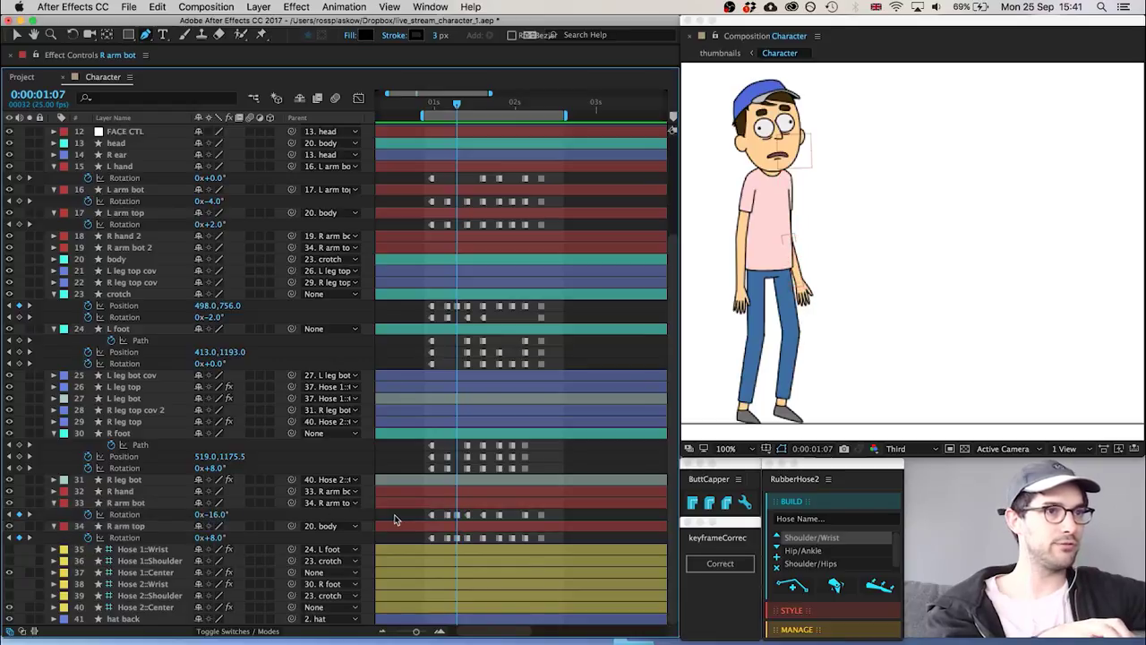
{"action": "key", "text": "Page_Up"}
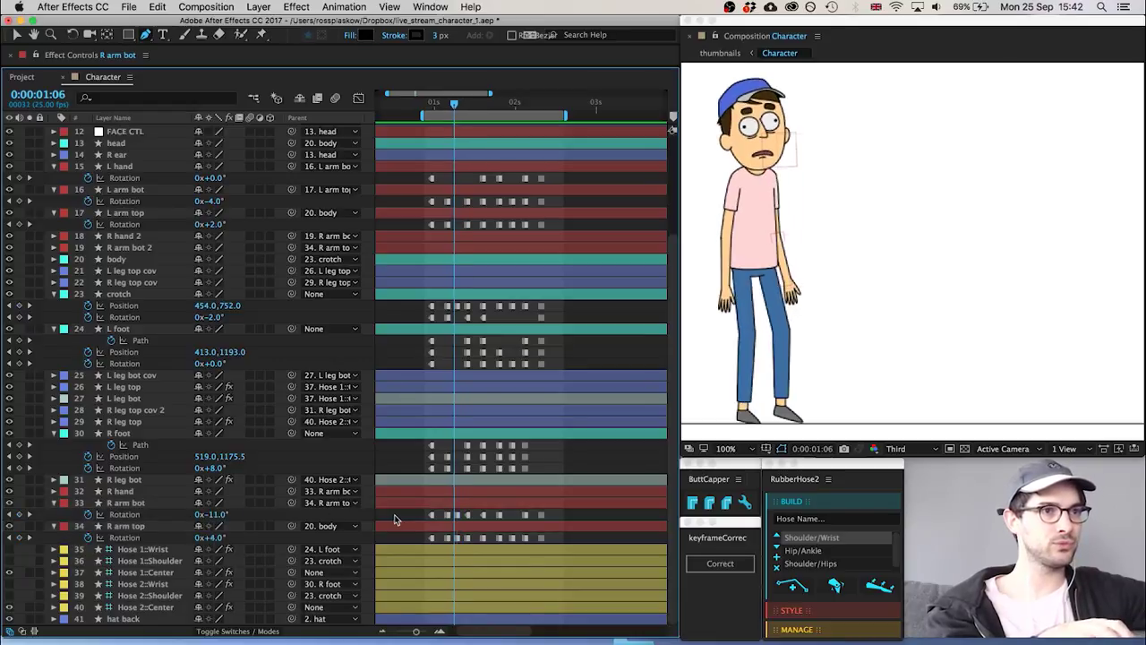
{"action": "key", "text": "Page_Down"}
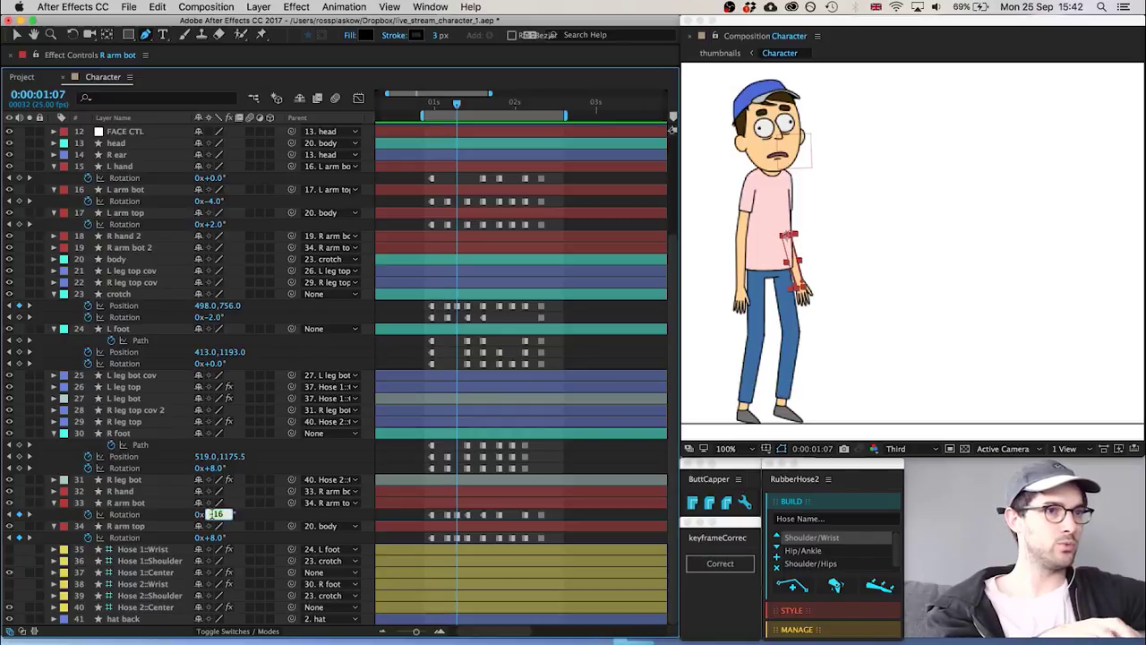
{"action": "key", "text": "Up"}
{"action": "left_click", "coordinate": [394, 522]}
Step through the frames from 0:00:01:06 to 0:00:01:13 and play back the walk to check the right arm's swing
{"action": "key", "text": "Page_Down"}
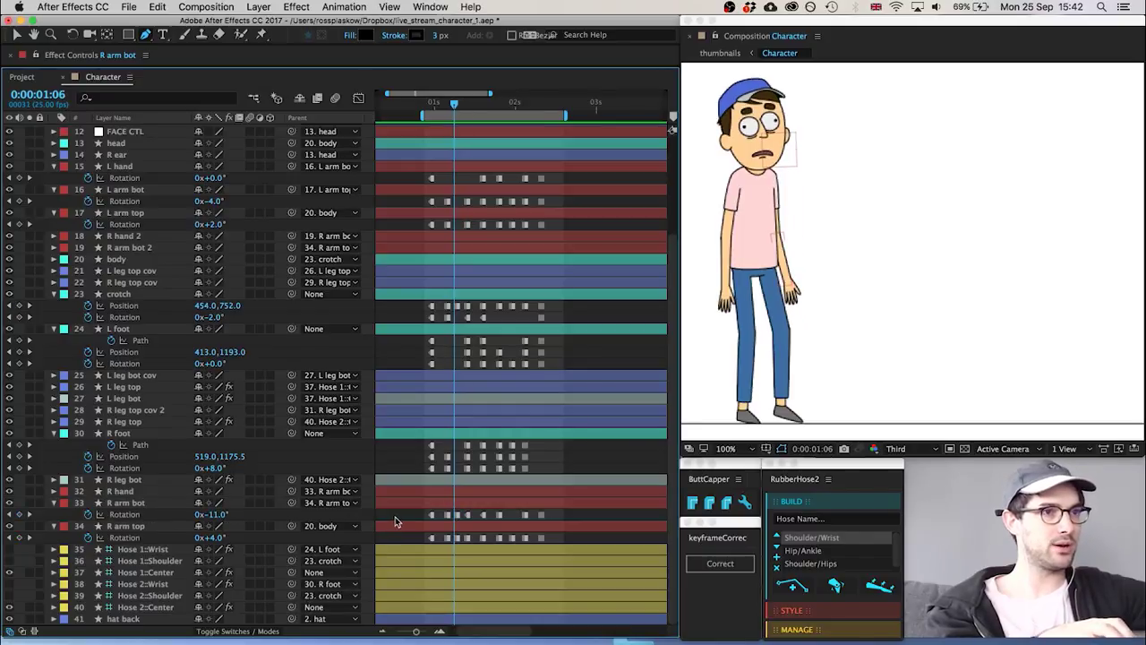
{"action": "key", "text": "Page_Down"}
{"action": "key", "text": "Page_Down"}
{"action": "key", "text": "Page_Down"}
{"action": "key", "text": "Page_Down"}
{"action": "key", "text": "Page_Down"}
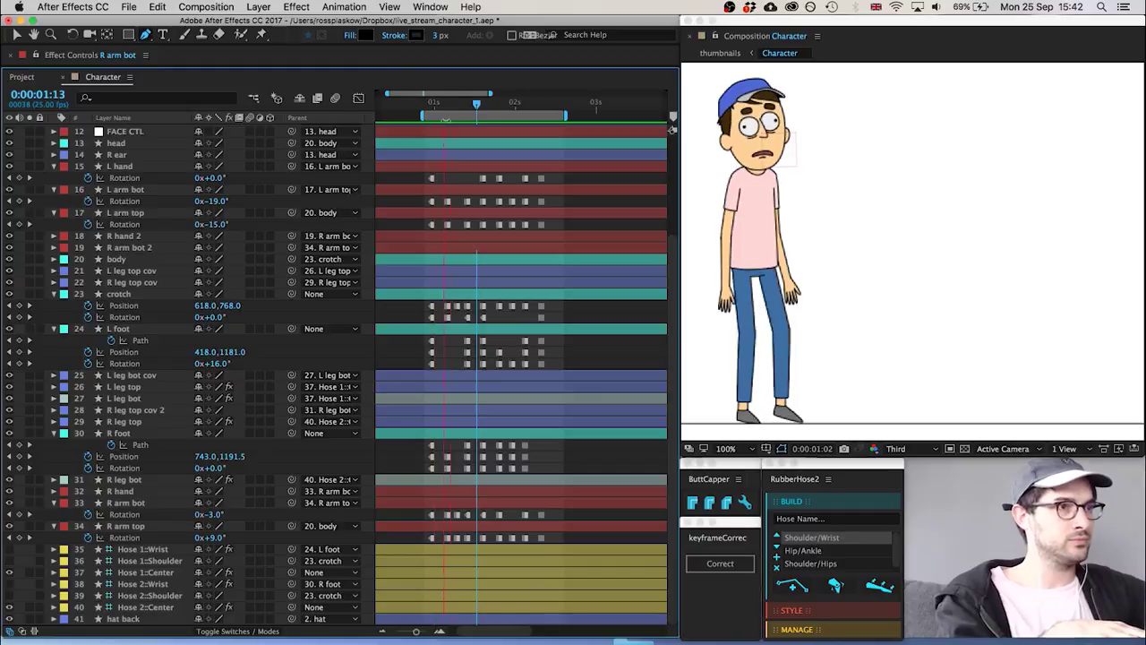
{"action": "left_click", "coordinate": [460, 105]}
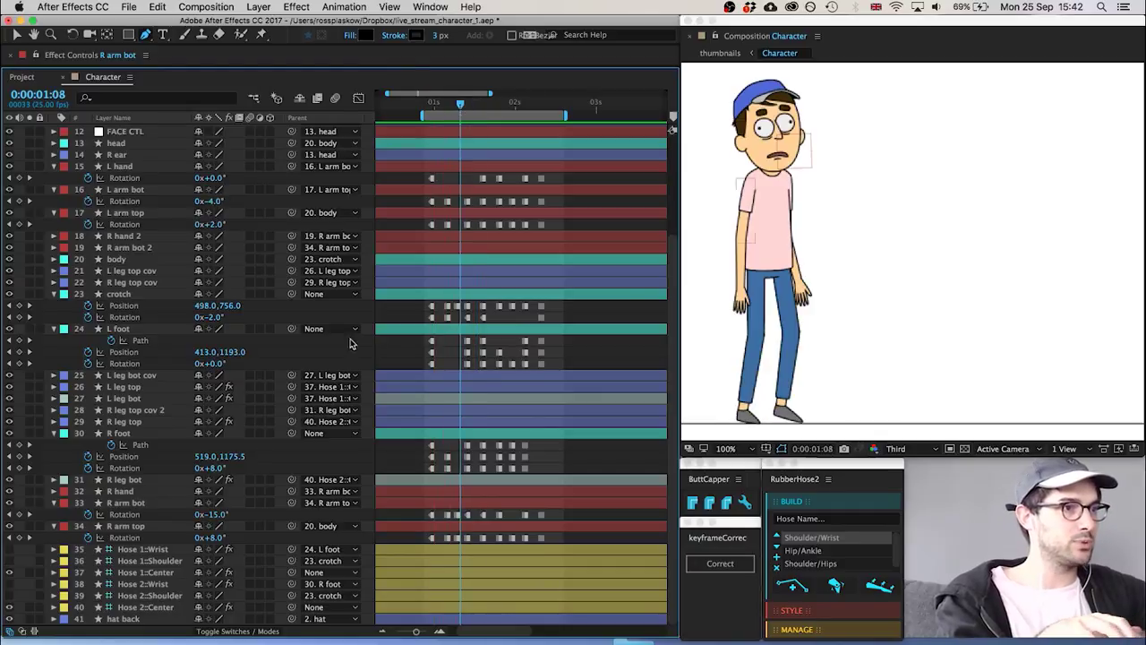
Move the R foot layer forward to position 559, 1175.5 at 0:00:01:07, adding an in-between foot position for the first step
{"action": "key", "text": "j"}
{"action": "left_click", "coordinate": [122, 435]}
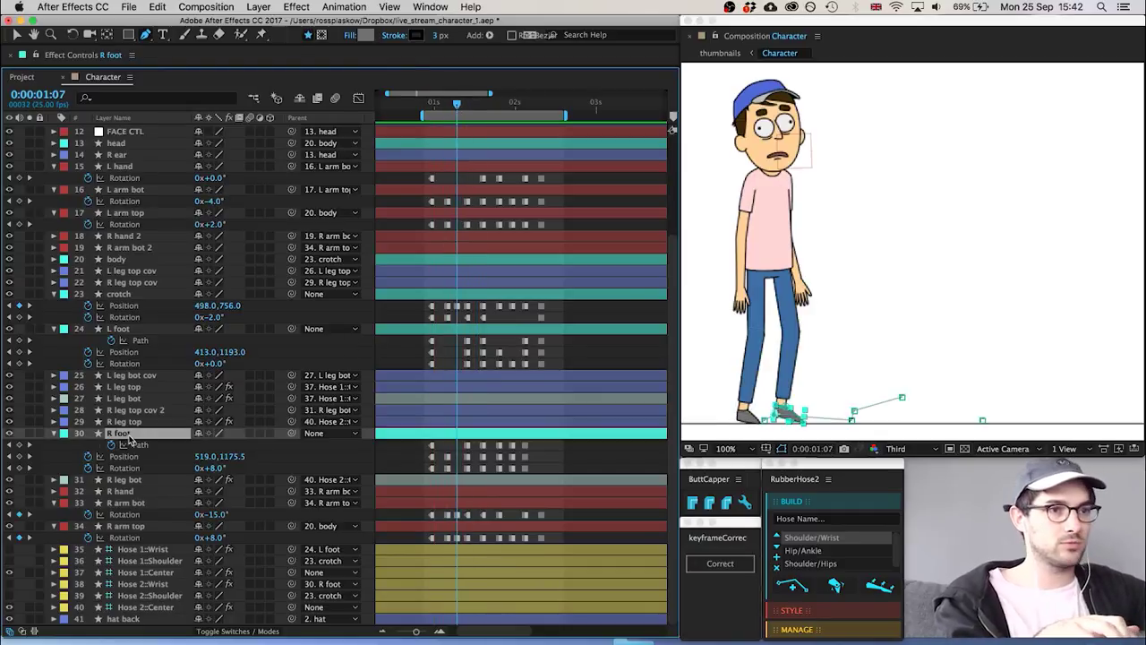
{"action": "key", "text": "Page_Up"}
{"action": "key", "text": "Page_Up"}
{"action": "key", "text": "Page_Up"}
{"action": "key", "text": "Page_Down"}
{"action": "key", "text": "Page_Down"}
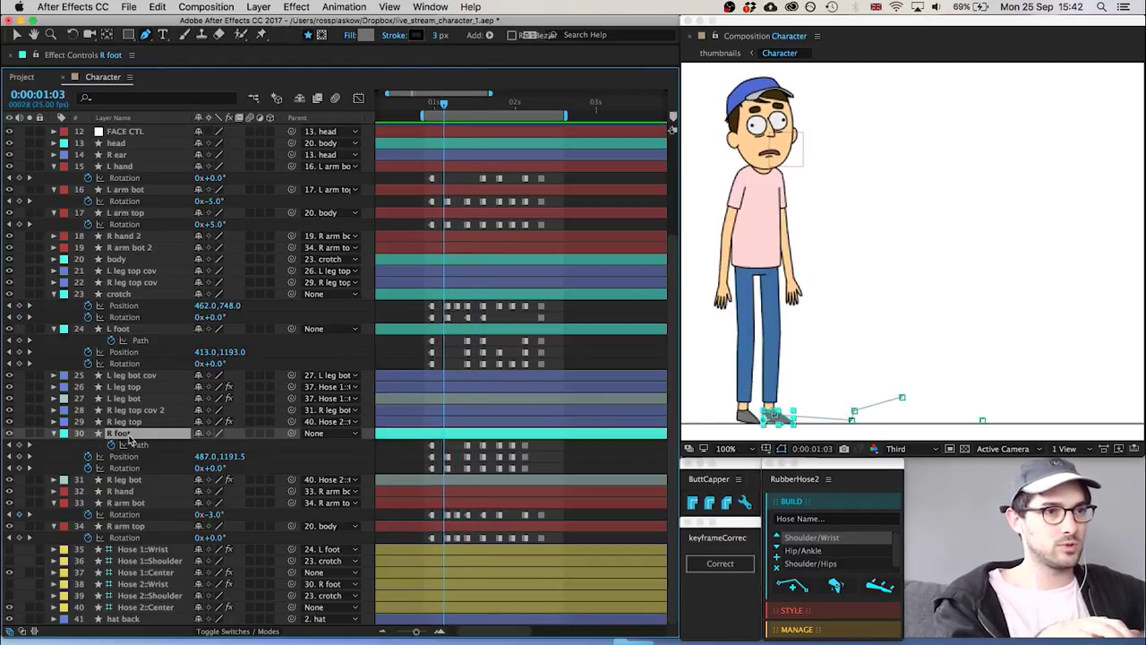
{"action": "key", "text": "Page_Down"}
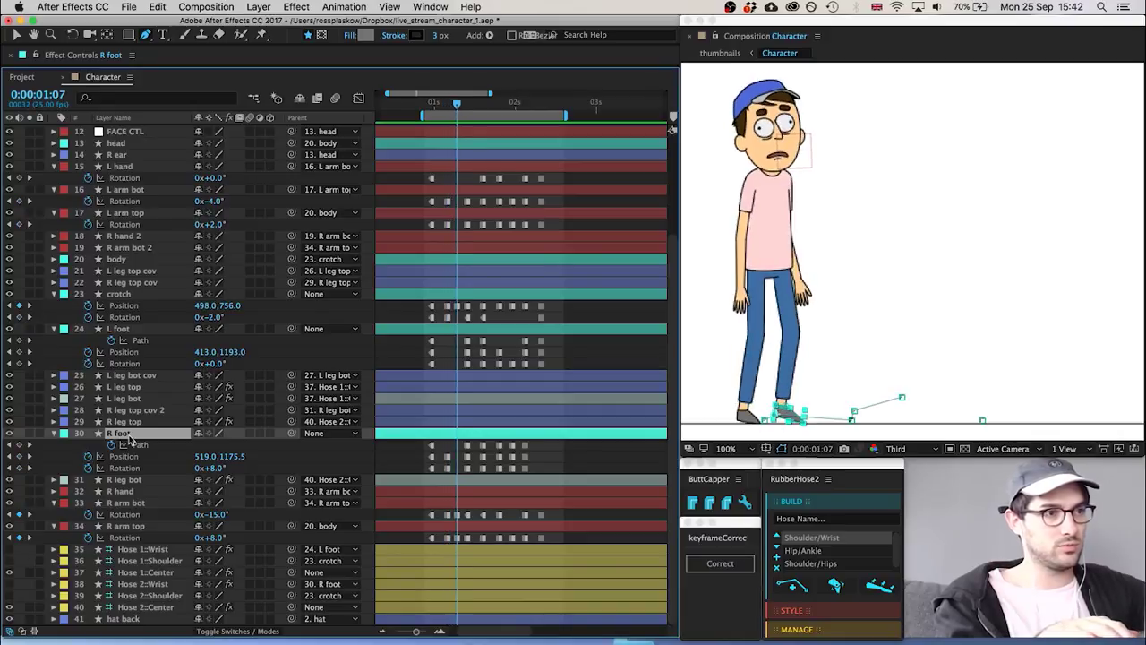
{"action": "key", "text": "shift+Right"}
{"action": "key", "text": "shift+Right"}
{"action": "key", "text": "shift+Right"}
{"action": "key", "text": "shift+Right"}
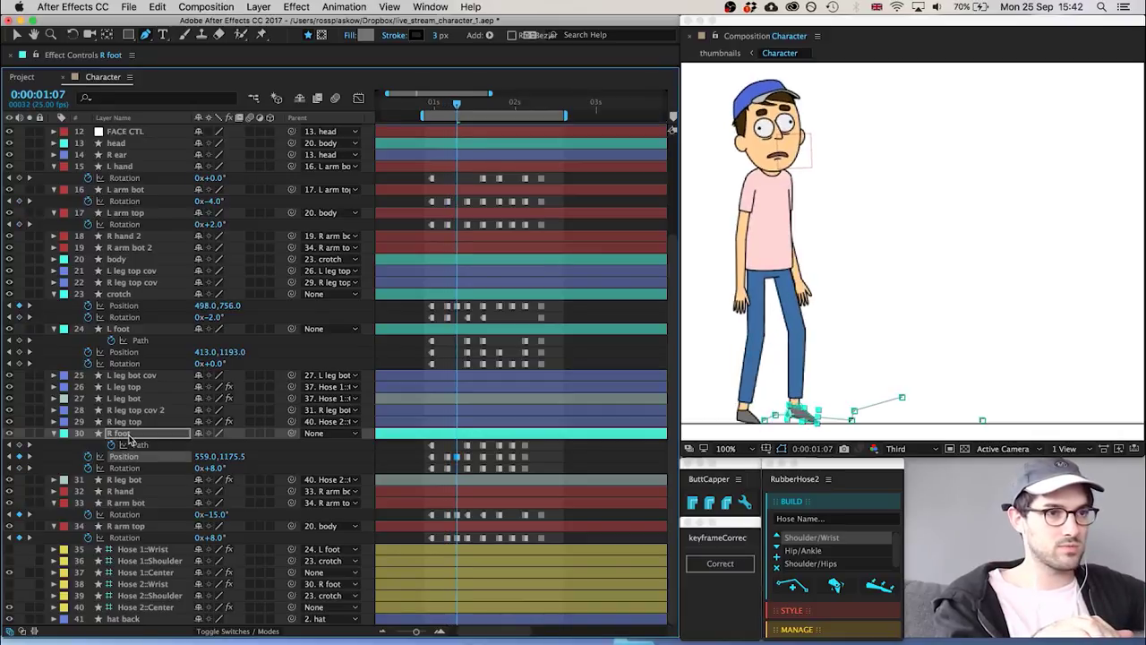
At 0:00:01:07, set the R foot position to 563, 1173.5 and its rotation to 5°, and play back the walk
{"action": "key", "text": "shift+Right"}
{"action": "key", "text": "shift+Right"}
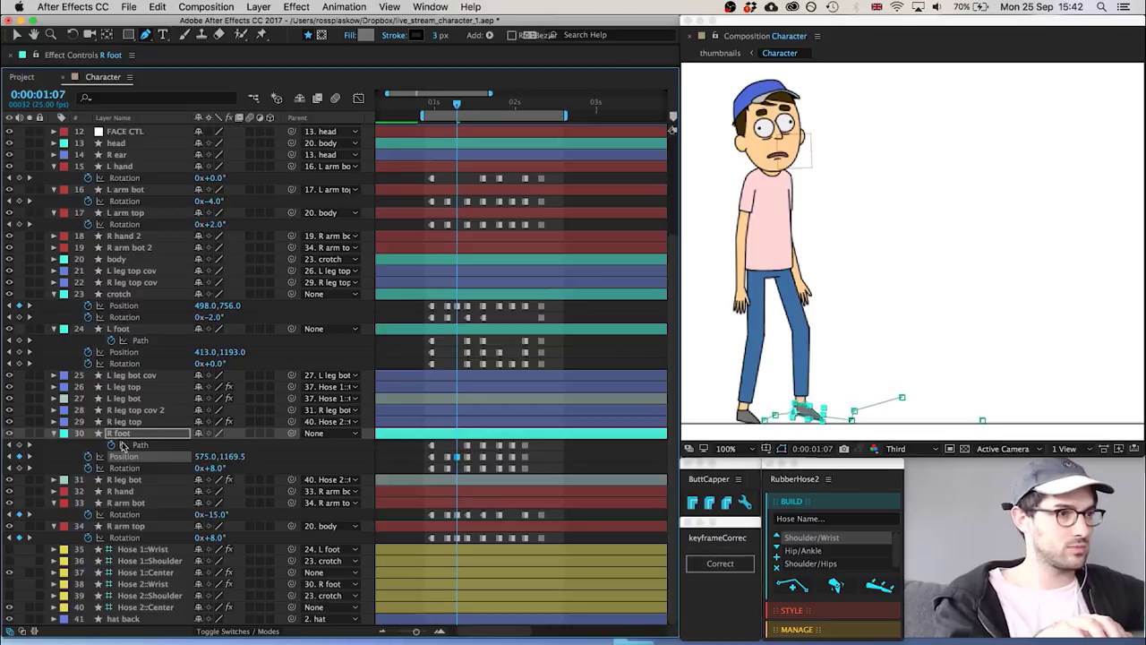
{"action": "key", "text": "Left"}
{"action": "key", "text": "Left"}
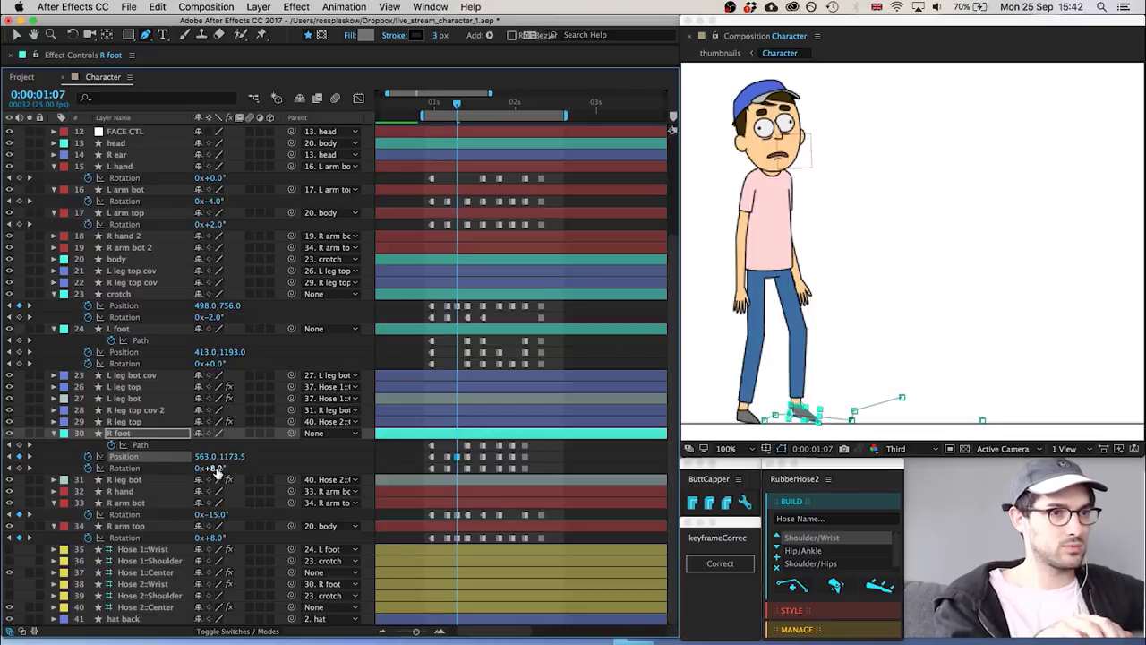
{"action": "key", "text": "shift+Up"}
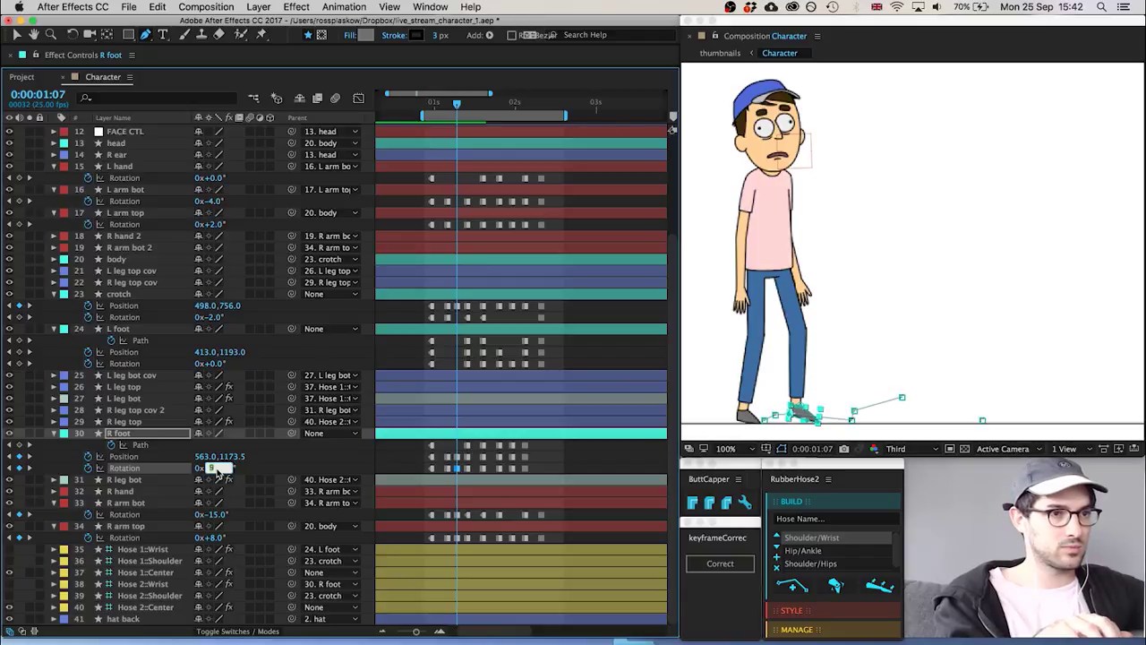
{"action": "left_click", "coordinate": [409, 454]}
{"action": "key", "text": "space"}
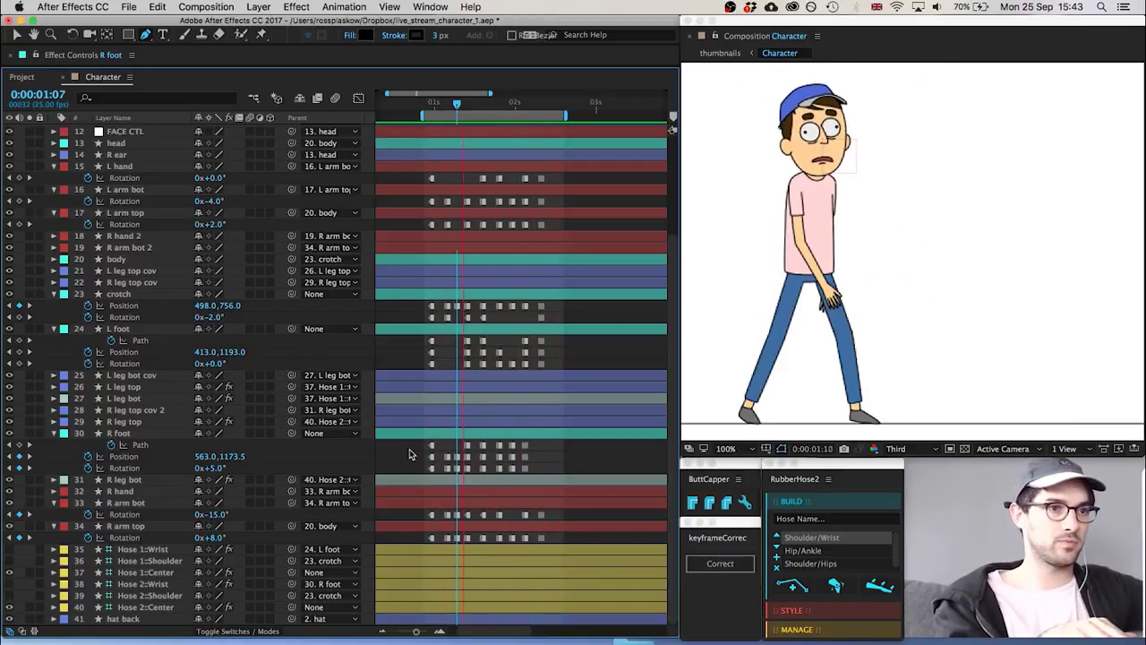
{"action": "key", "text": "space"}
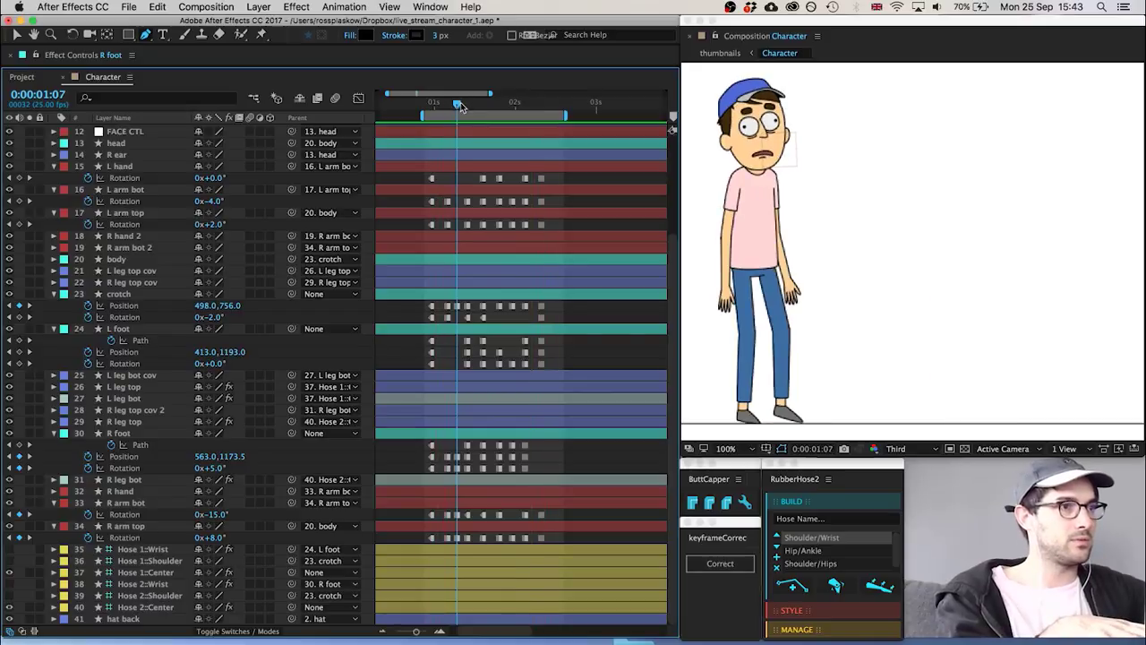
Shift all body, arm and foot keyframes after 0:00:01:08 one frame later and advance to 0:00:01:09
{"action": "left_click_drag", "start_coordinate": [463, 104], "coordinate": [465, 105]}
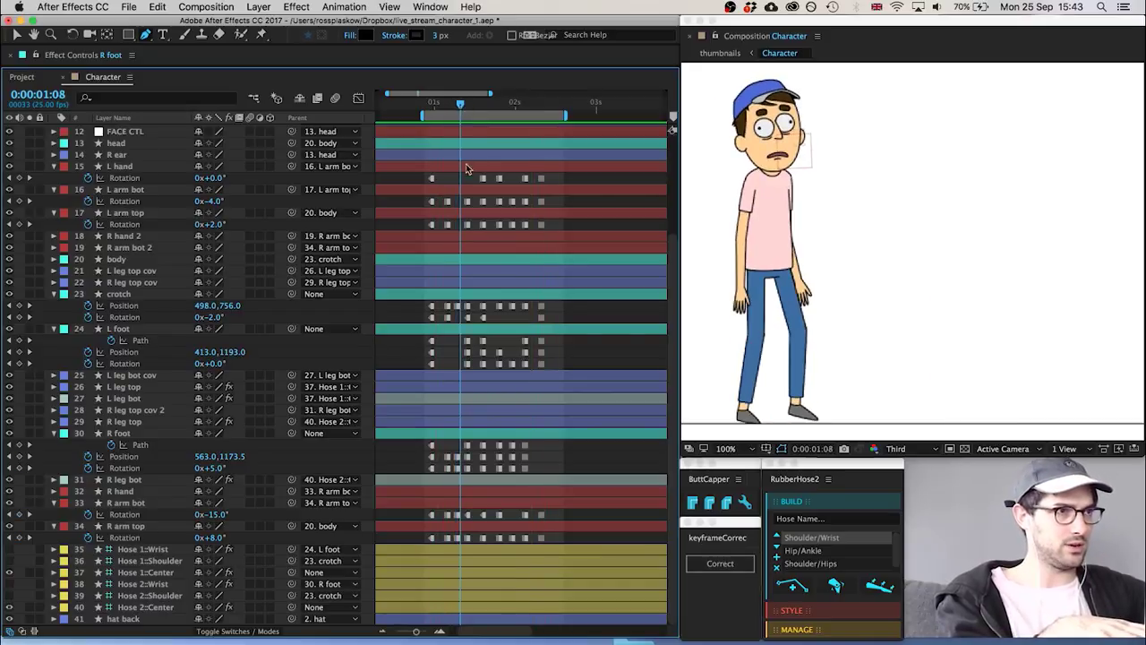
{"action": "left_click_drag", "start_coordinate": [573, 170], "coordinate": [460, 618]}
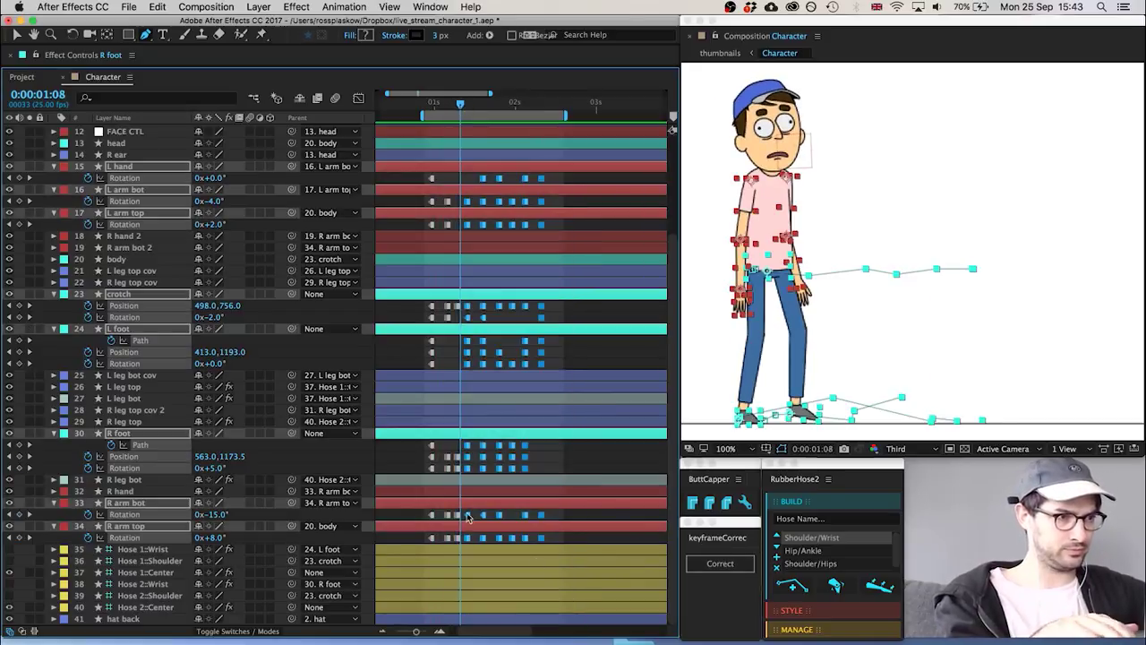
{"action": "left_click", "coordinate": [392, 520]}
{"action": "key", "text": "Page_Down"}
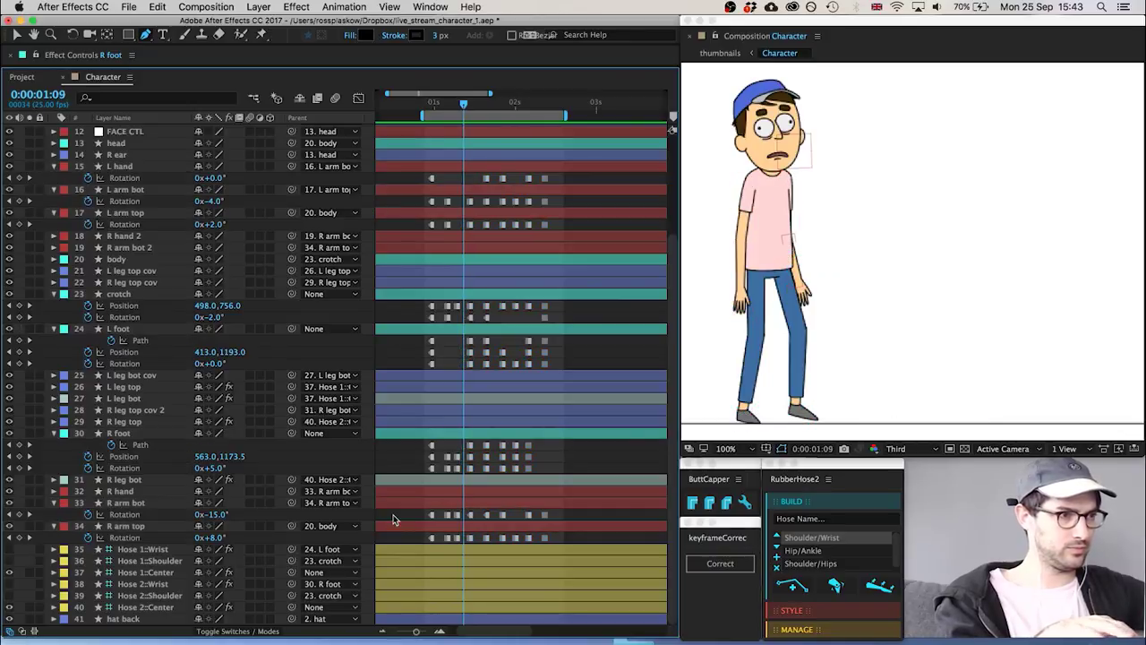
Move the crotch layer forward to position 558, 758 at 0:00:01:09, adding an in-between body pose
{"action": "left_click", "coordinate": [125, 295]}
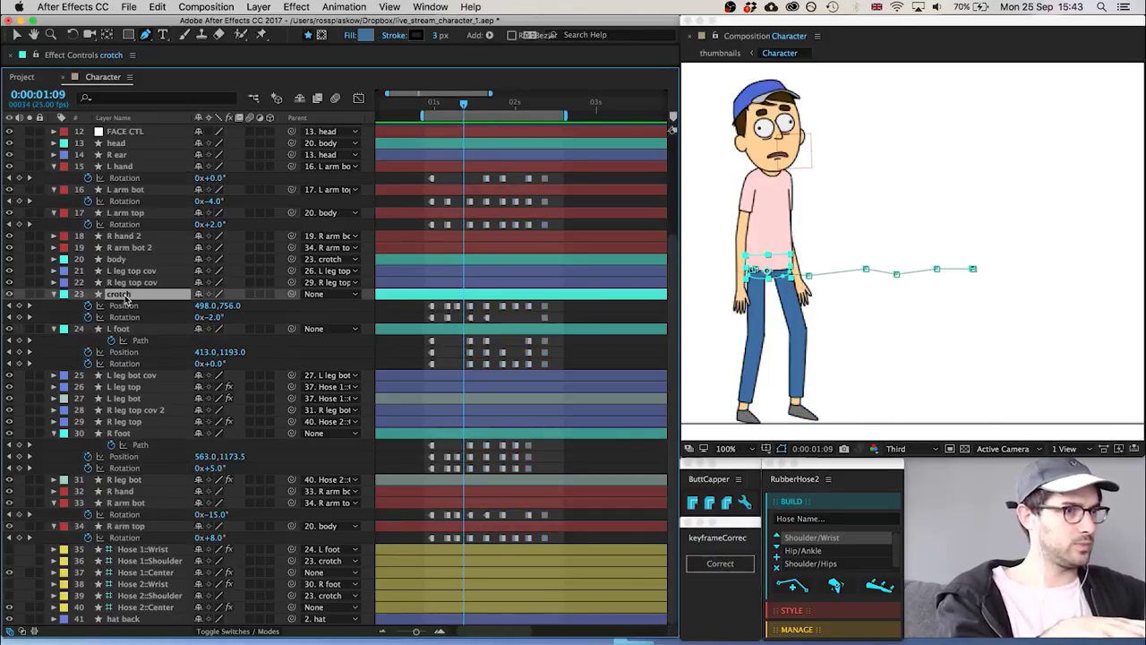
{"action": "key", "text": "shift+Right"}
{"action": "key", "text": "shift+Right"}
{"action": "key", "text": "shift+Right"}
{"action": "key", "text": "shift+Right"}
{"action": "key", "text": "shift+Right"}
{"action": "key", "text": "shift+Right"}
{"action": "key", "text": "shift+Right"}
{"action": "key", "text": "shift+Right"}
{"action": "key", "text": "shift+Right"}
{"action": "key", "text": "shift+Right"}
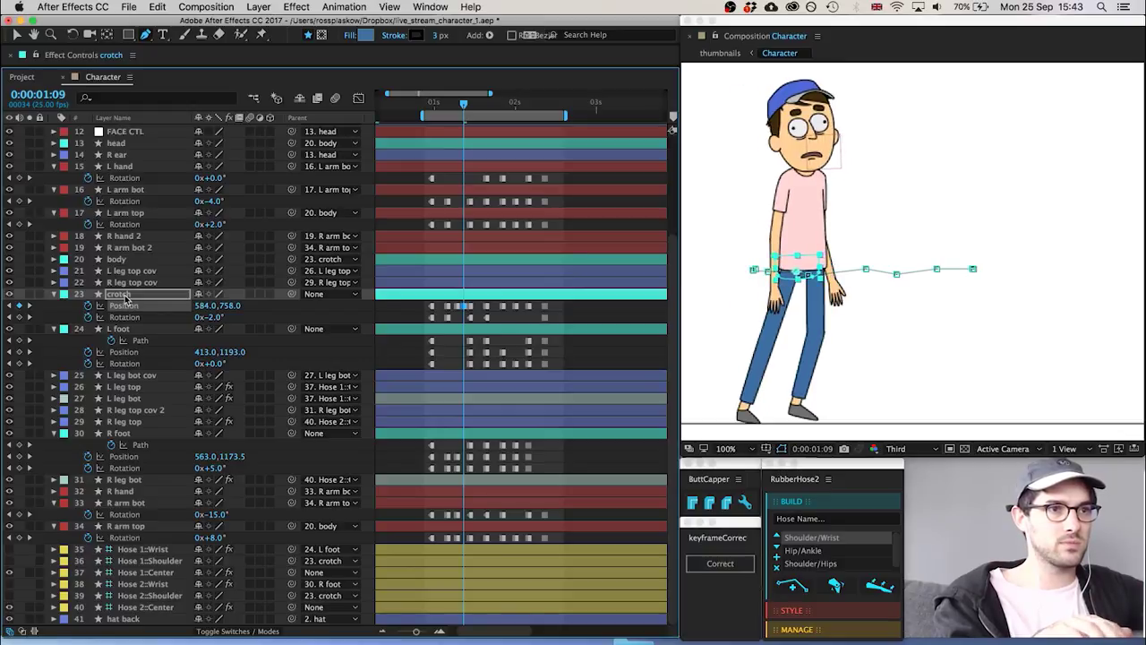
{"action": "key", "text": "Left"}
{"action": "key", "text": "Left"}
{"action": "key", "text": "Left"}
{"action": "key", "text": "Left"}
{"action": "key", "text": "Left"}
{"action": "key", "text": "Left"}
{"action": "key", "text": "Left"}
{"action": "key", "text": "Left"}
{"action": "key", "text": "Left"}
{"action": "key", "text": "Left"}
{"action": "key", "text": "Left"}
{"action": "key", "text": "Left"}
{"action": "key", "text": "Down"}
{"action": "key", "text": "Down"}
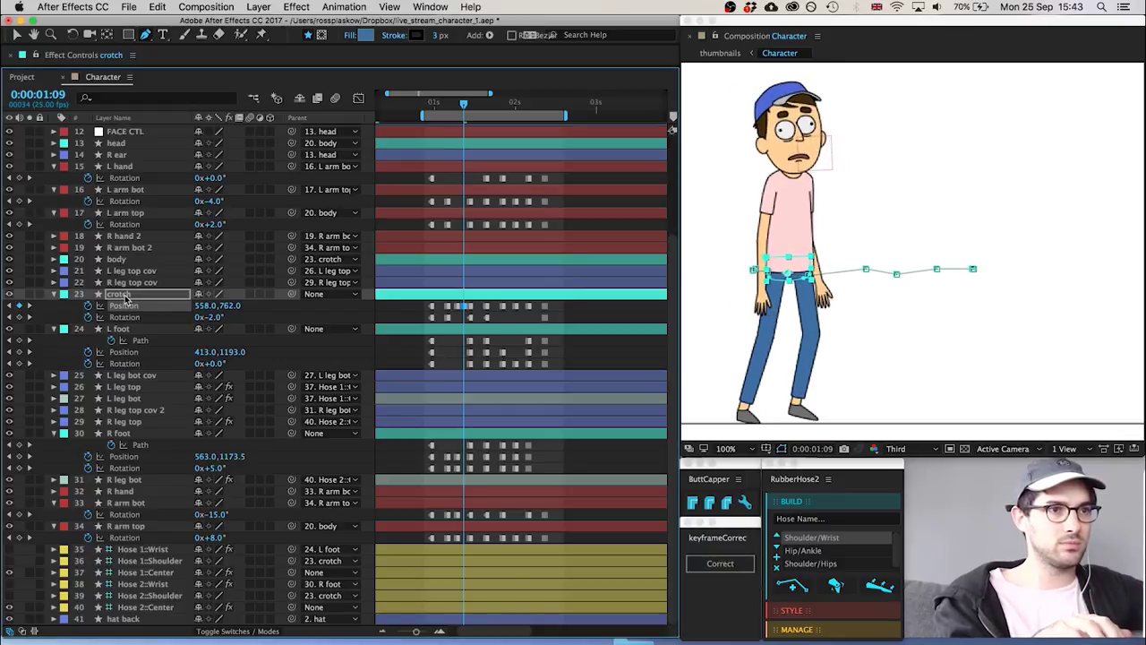
{"action": "key", "text": "Up"}
{"action": "key", "text": "Up"}
{"action": "key", "text": "Right"}
{"action": "key", "text": "Right"}
{"action": "key", "text": "Right"}
{"action": "key", "text": "Right"}
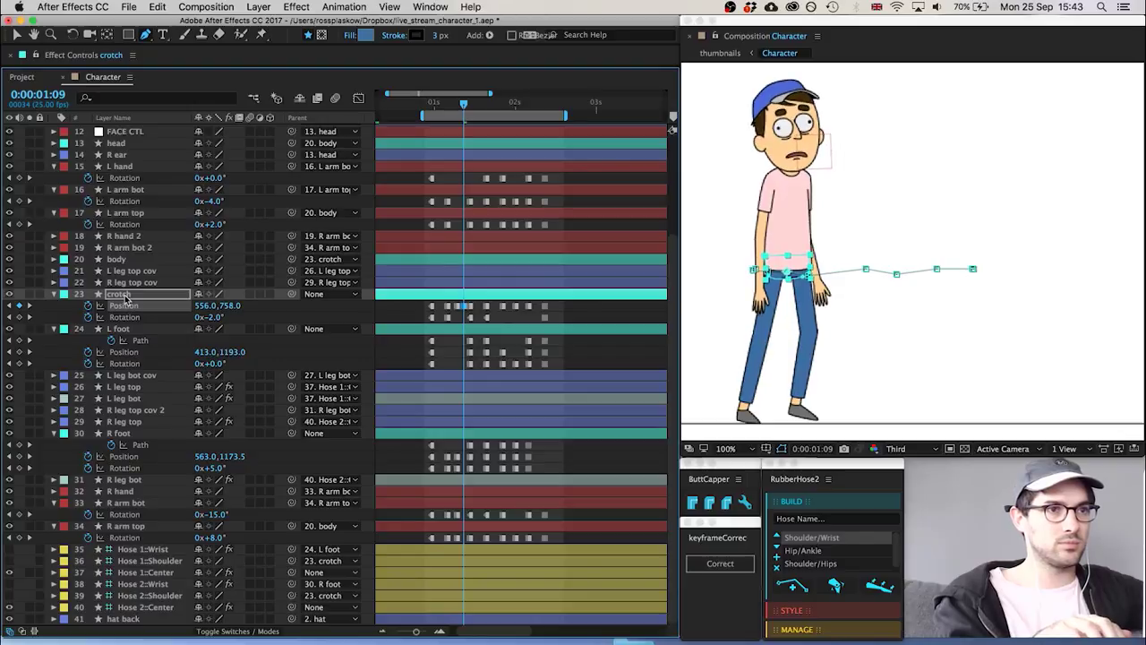
{"action": "key", "text": "Down"}
{"action": "key", "text": "Down"}
Compare the neighbouring frames and raise the crotch layer to position 498, 750 at 0:00:01:07
{"action": "key", "text": "Page_Up"}
{"action": "key", "text": "Page_Up"}
{"action": "key", "text": "Page_Up"}
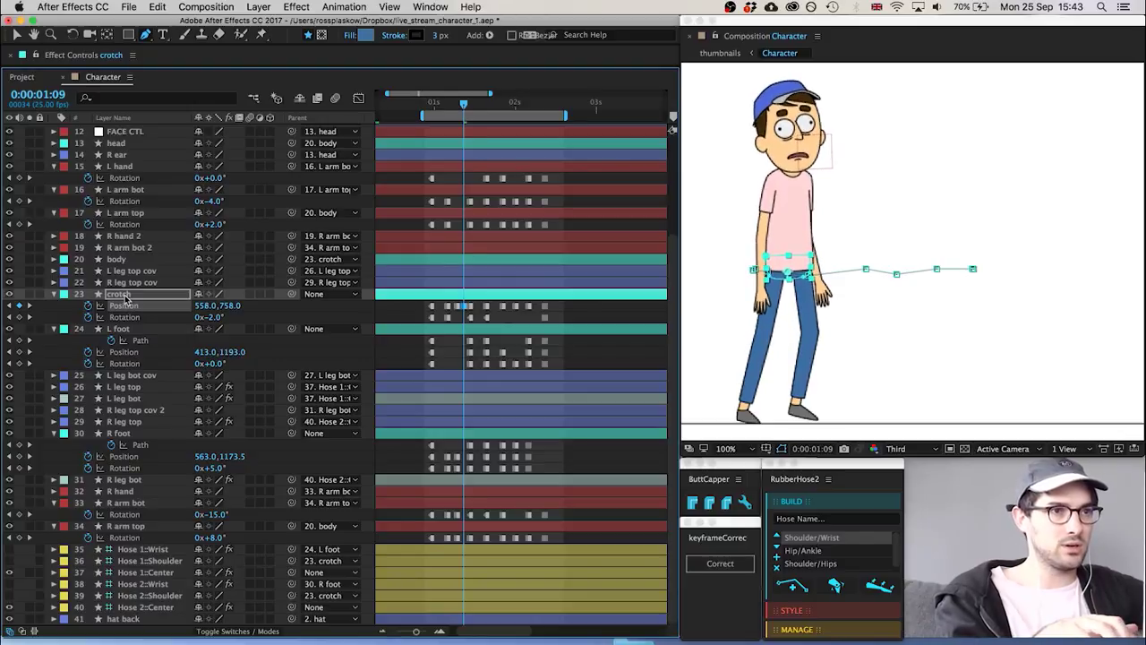
{"action": "key", "text": "Page_Up"}
{"action": "key", "text": "Page_Down"}
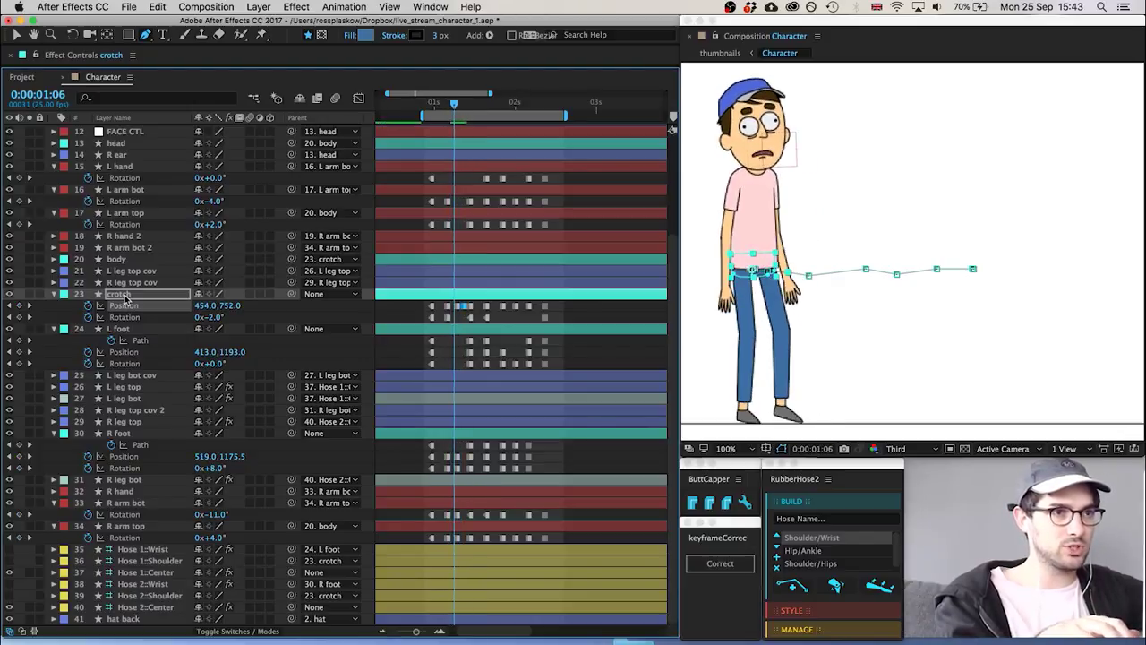
{"action": "key", "text": "Page_Down"}
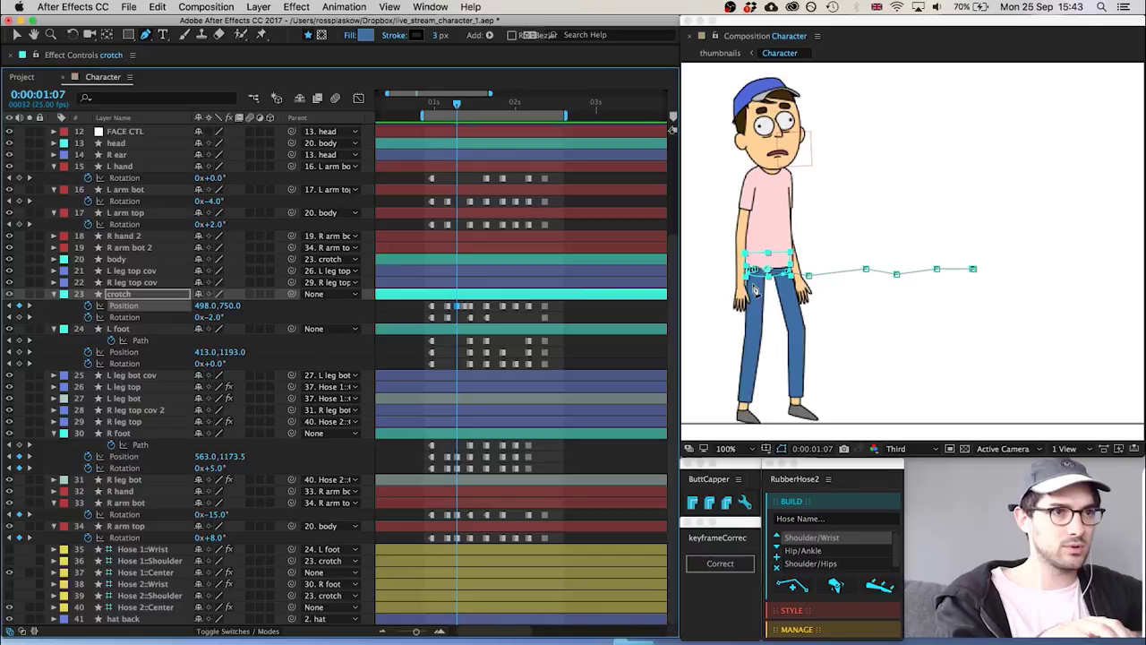
{"action": "key", "text": "Page_Down"}
{"action": "key", "text": "Page_Down"}
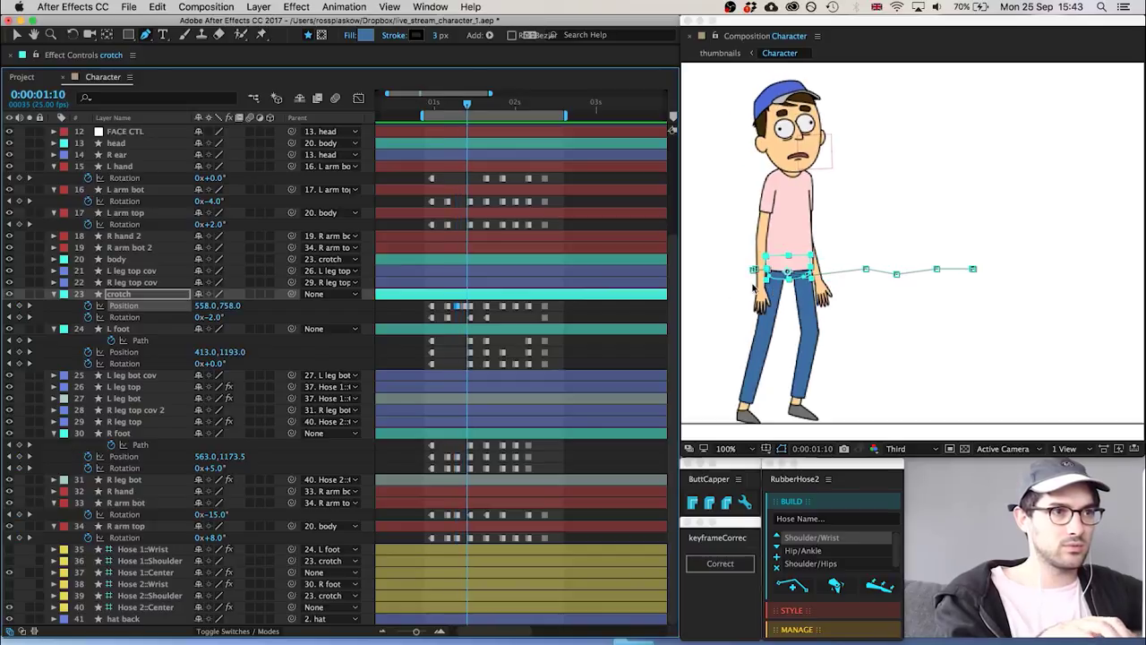
Adjust the crotch layer's position to 558, 756 at 0:00:01:09
{"action": "key", "text": "Up"}
{"action": "key", "text": "Up"}
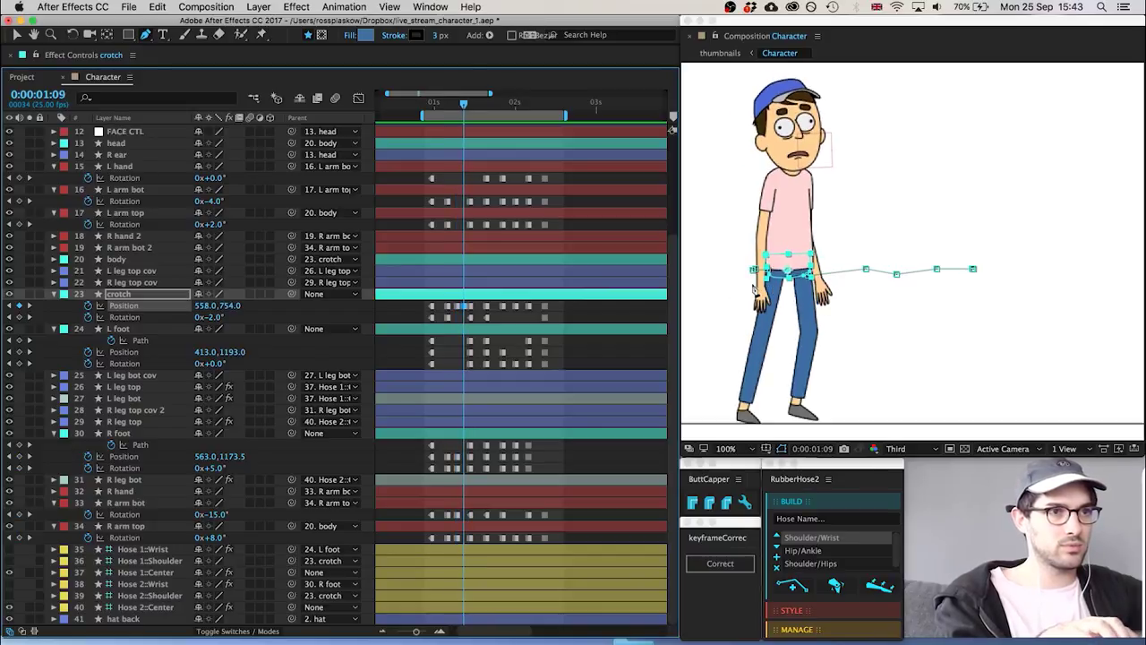
{"action": "key", "text": "Down"}
{"action": "key", "text": "Left"}
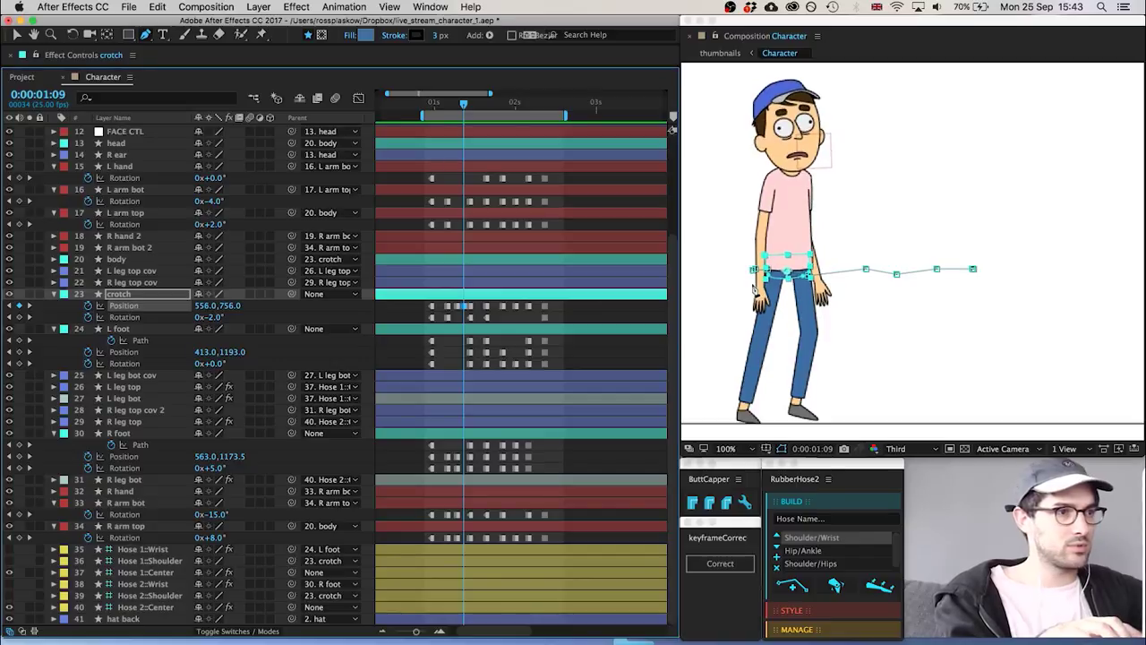
{"action": "key", "text": "Right"}
{"action": "key", "text": "Right"}
Copy the R foot's next path, position and rotation keyframes to 0:00:01:09 and set the rotation there to -32°
{"action": "left_click", "coordinate": [119, 433]}
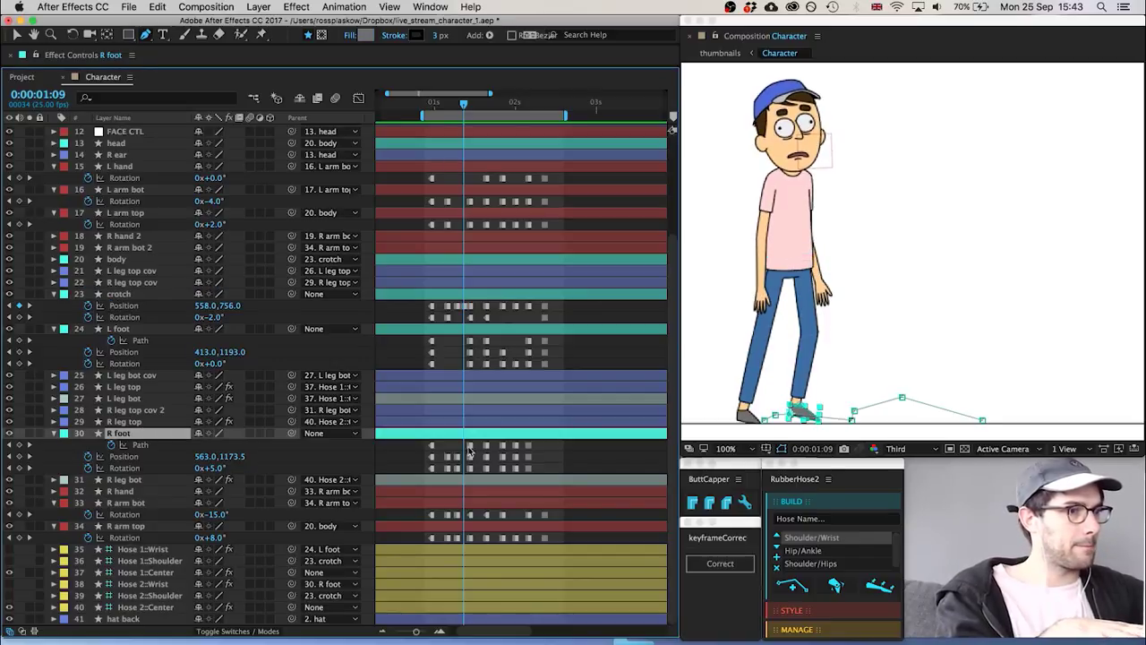
{"action": "left_click_drag", "start_coordinate": [475, 441], "coordinate": [465, 473]}
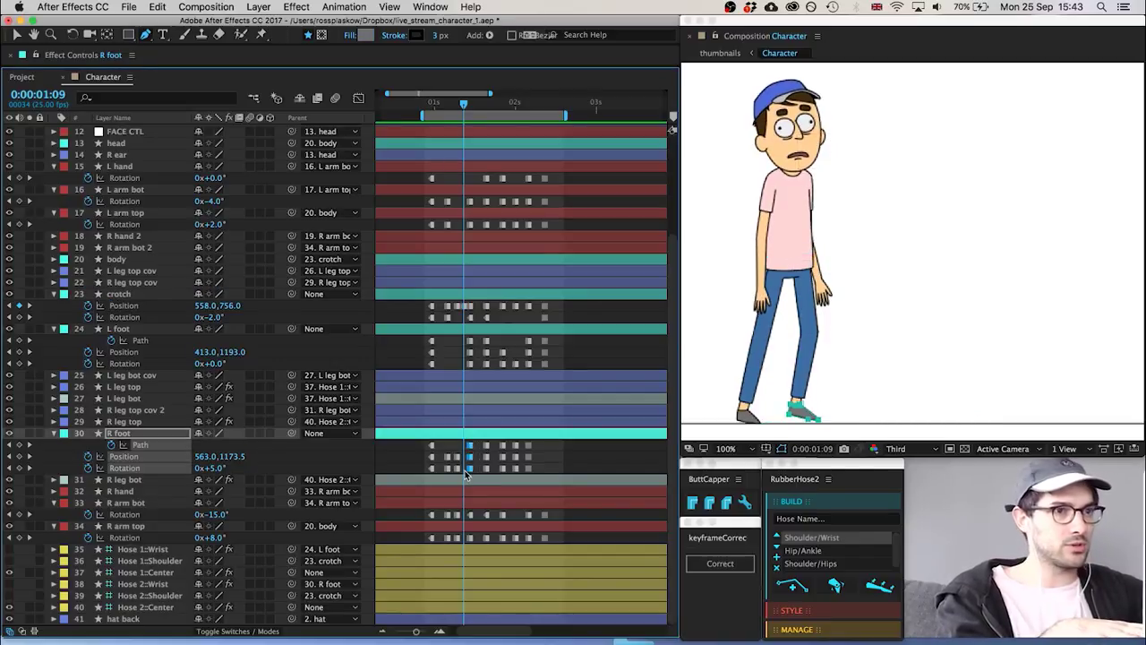
{"action": "left_click", "coordinate": [452, 445]}
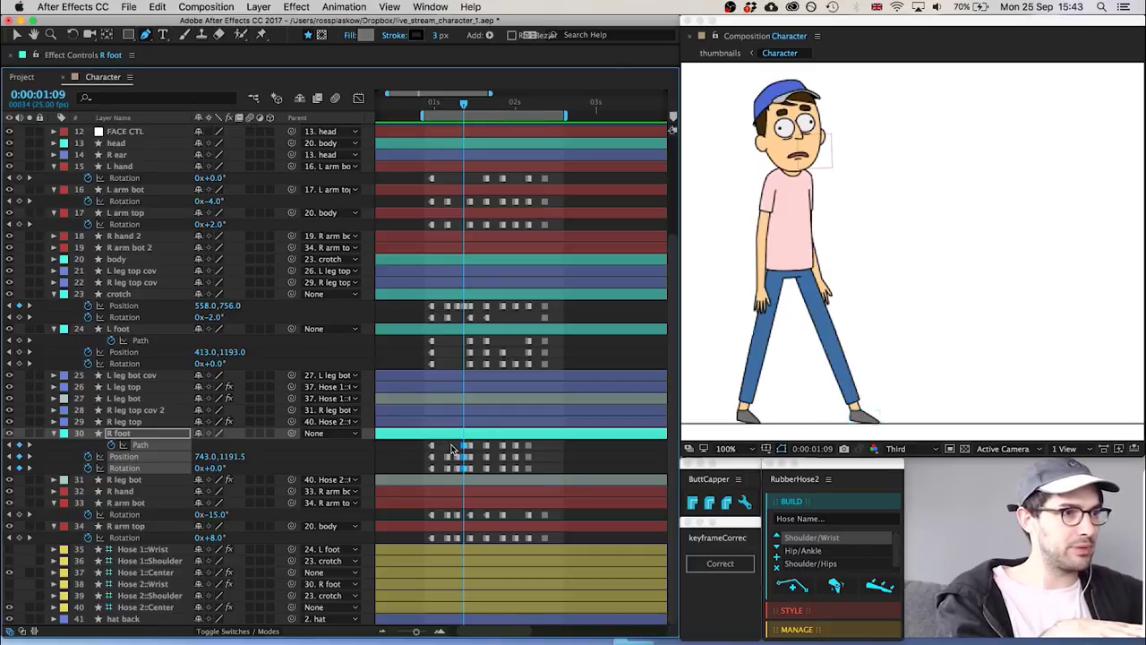
{"action": "left_click_drag", "start_coordinate": [208, 468], "coordinate": [188, 468]}
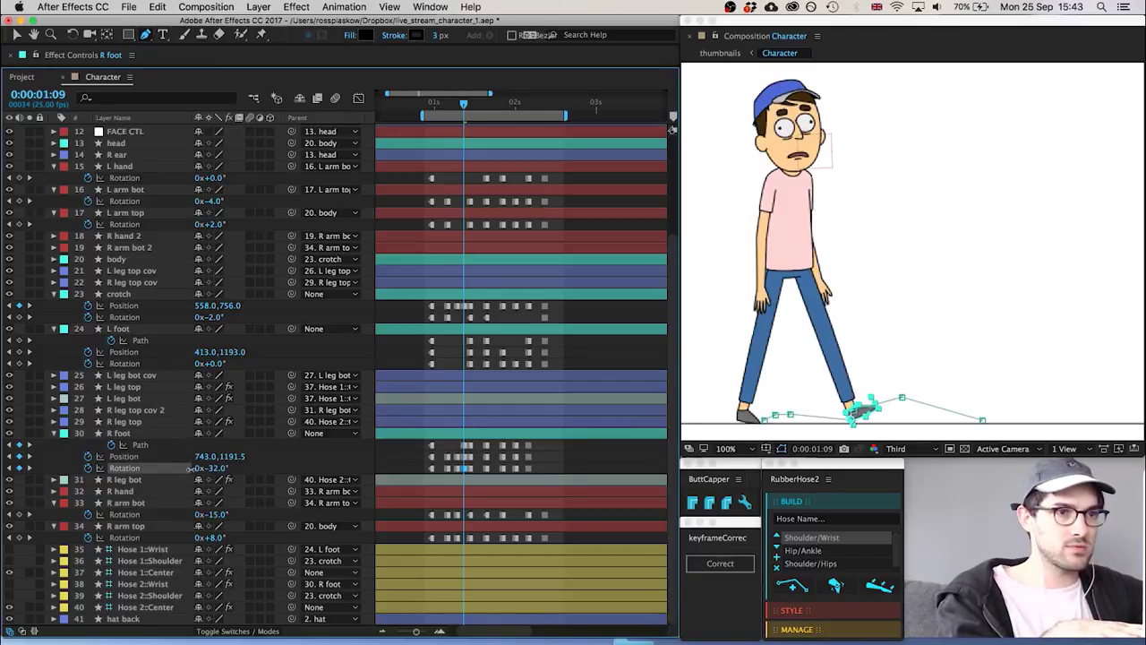
{"action": "left_click", "coordinate": [394, 463]}
Step back and forth through the frames around 0:00:01:09 and play back the walk to check the right foot's landing
{"action": "key", "text": "Page_Down"}
{"action": "key", "text": "Page_Down"}
{"action": "key", "text": "Page_Down"}
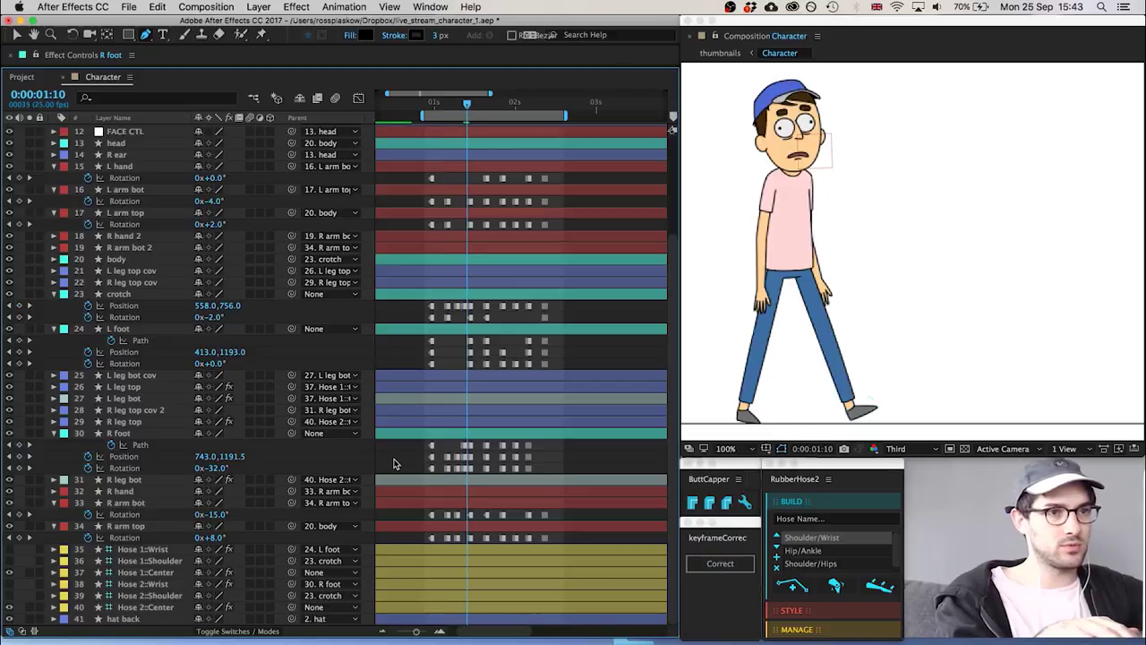
{"action": "key", "text": "Page_Up"}
{"action": "key", "text": "Page_Up"}
{"action": "key", "text": "Page_Up"}
{"action": "key", "text": "Page_Up"}
{"action": "key", "text": "Page_Up"}
{"action": "key", "text": "Page_Up"}
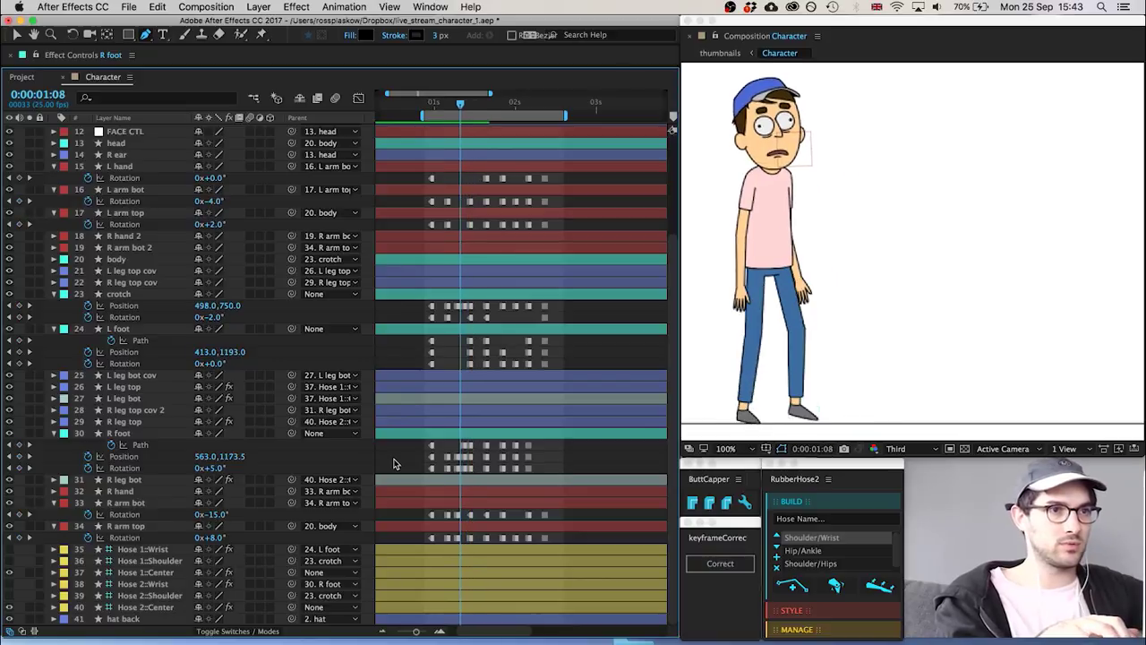
{"action": "key", "text": "Page_Down"}
{"action": "key", "text": "Page_Down"}
{"action": "key", "text": "Page_Down"}
{"action": "key", "text": "Page_Down"}
{"action": "key", "text": "Page_Down"}
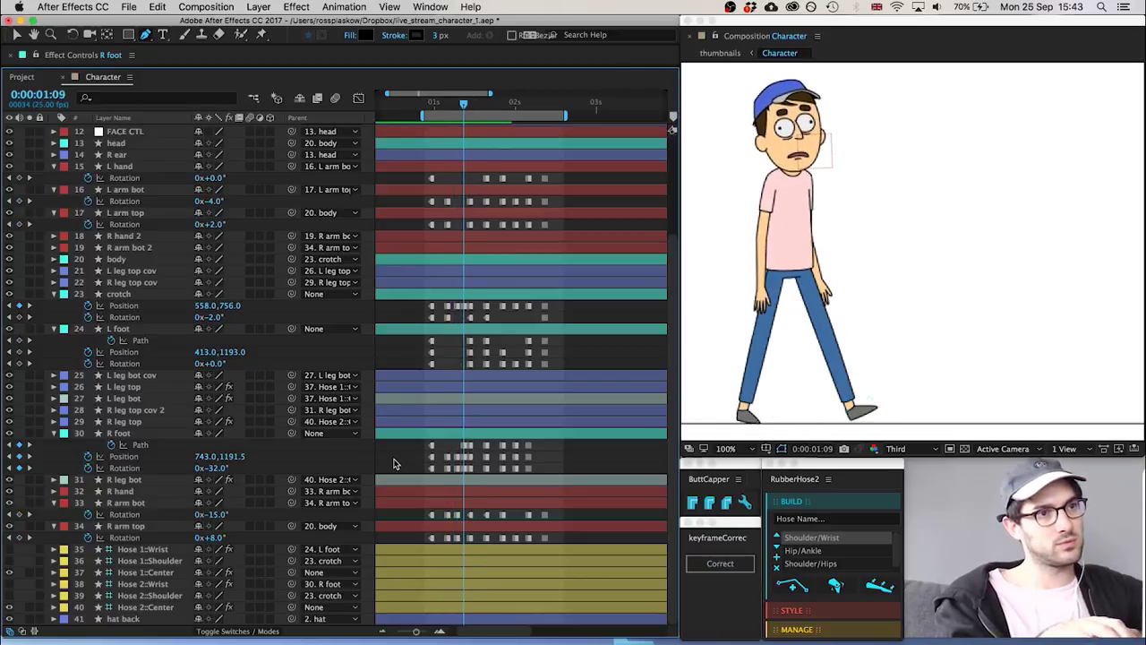
{"action": "key", "text": "Page_Up"}
{"action": "key", "text": "Page_Up"}
{"action": "key", "text": "Page_Up"}
{"action": "key", "text": "Page_Up"}
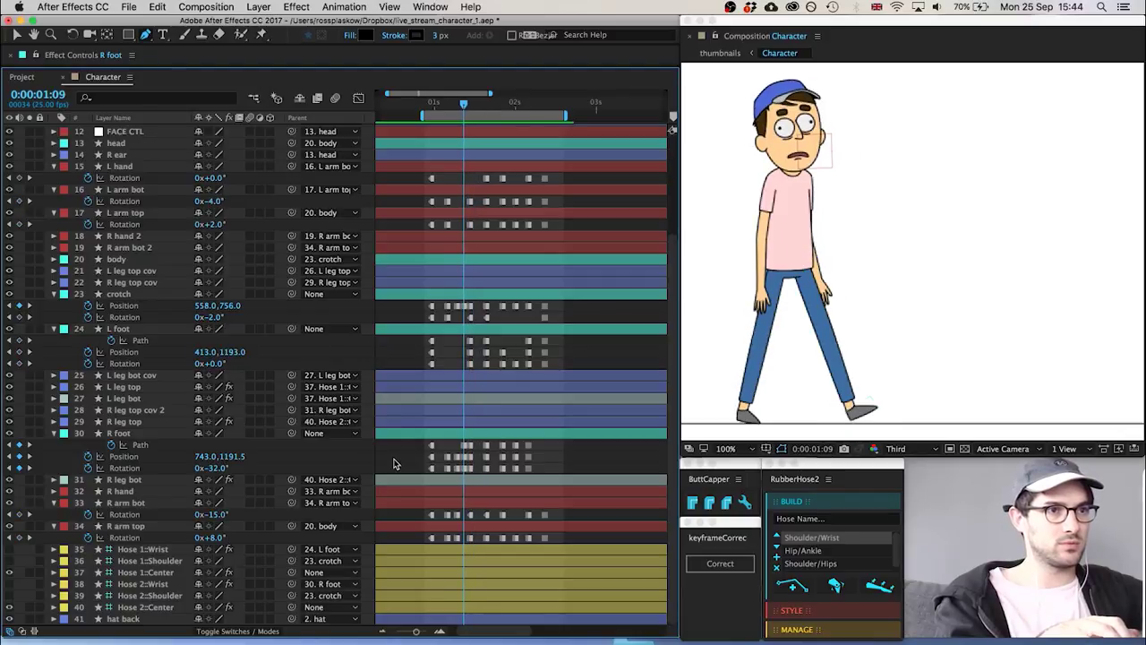
{"action": "key", "text": "Page_Up"}
{"action": "key", "text": "Page_Up"}
{"action": "key", "text": "space"}
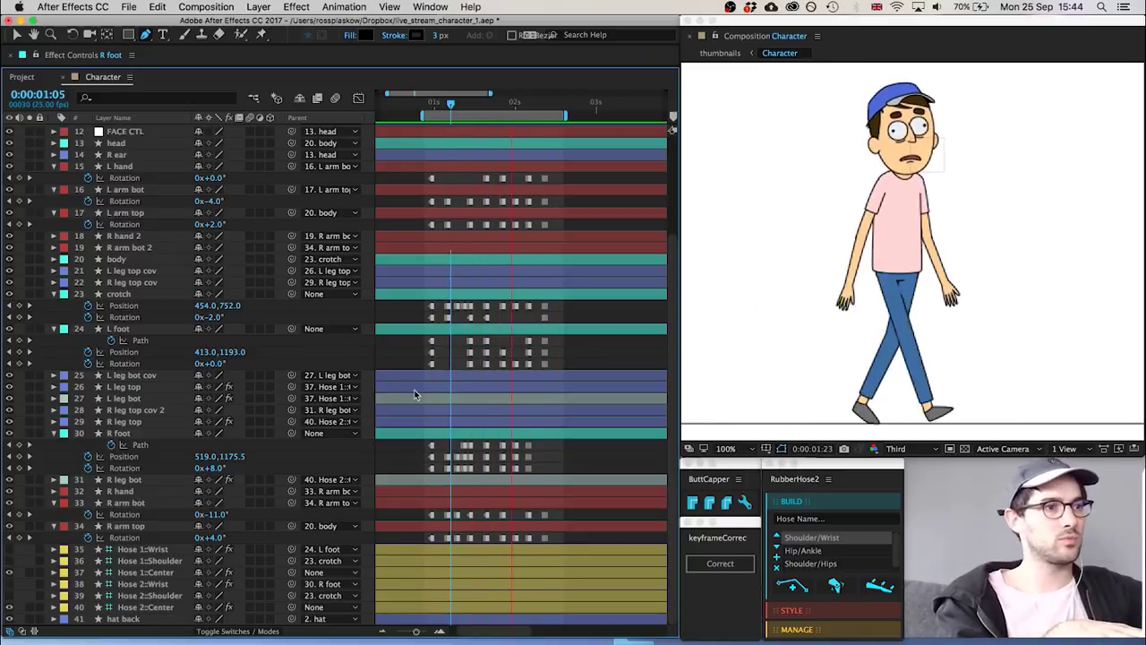
Set the R foot rotation to -6° at 0:00:01:07 and play back the walk
{"action": "mouse_move", "coordinate": [452, 102]}
{"action": "left_mouse_down"}
{"action": "mouse_move", "coordinate": [472, 105]}
{"action": "mouse_move", "coordinate": [452, 105]}
{"action": "mouse_move", "coordinate": [462, 106]}
{"action": "left_mouse_up"}
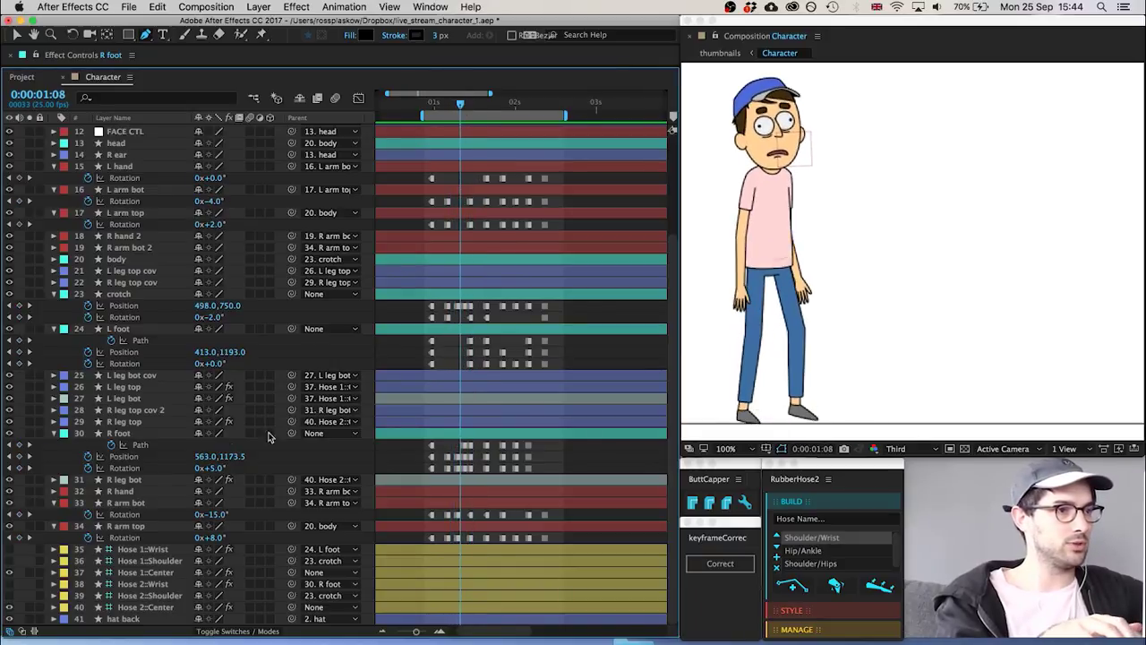
{"action": "key", "text": "Page_Up"}
{"action": "left_click", "coordinate": [215, 468]}
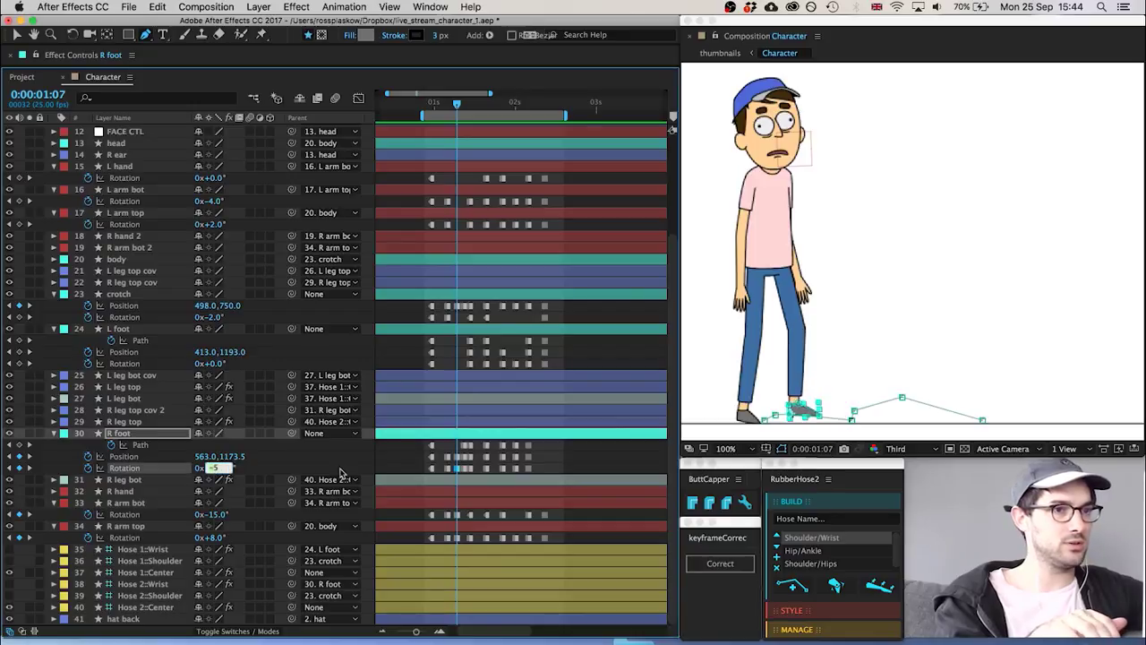
{"action": "left_click", "coordinate": [397, 457]}
{"action": "key", "text": "space"}
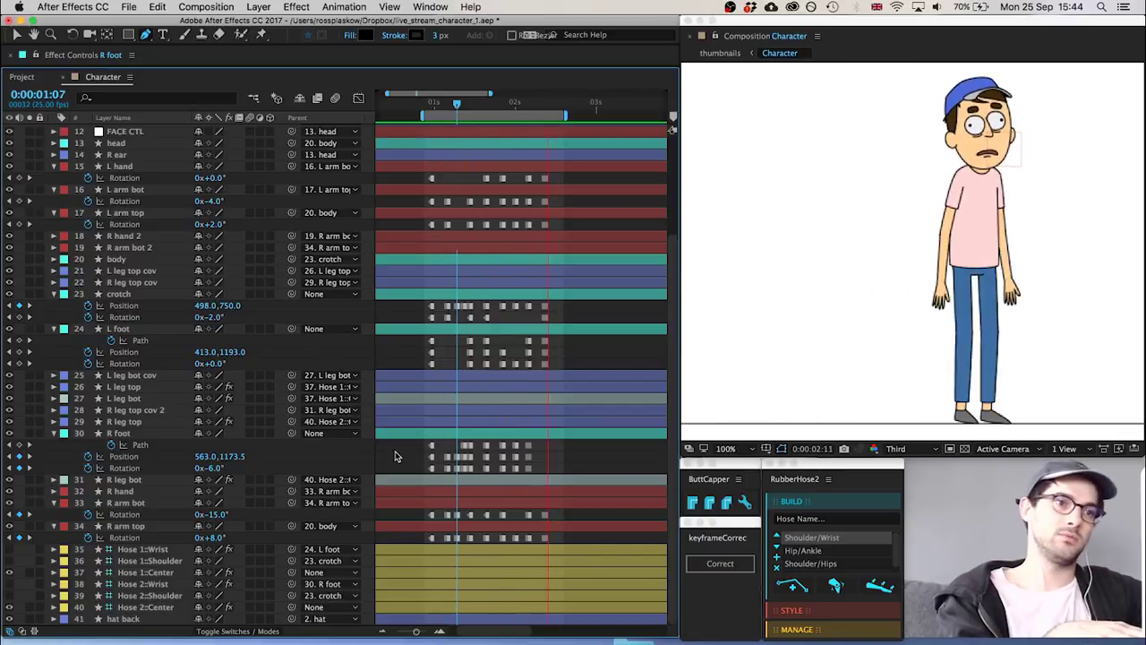
At 0:00:01:09, set the R foot position to 735, 1183.5 and its rotation to -22°
{"action": "left_click", "coordinate": [459, 101]}
{"action": "key", "text": "Page_Down"}
{"action": "key", "text": "Page_Down"}
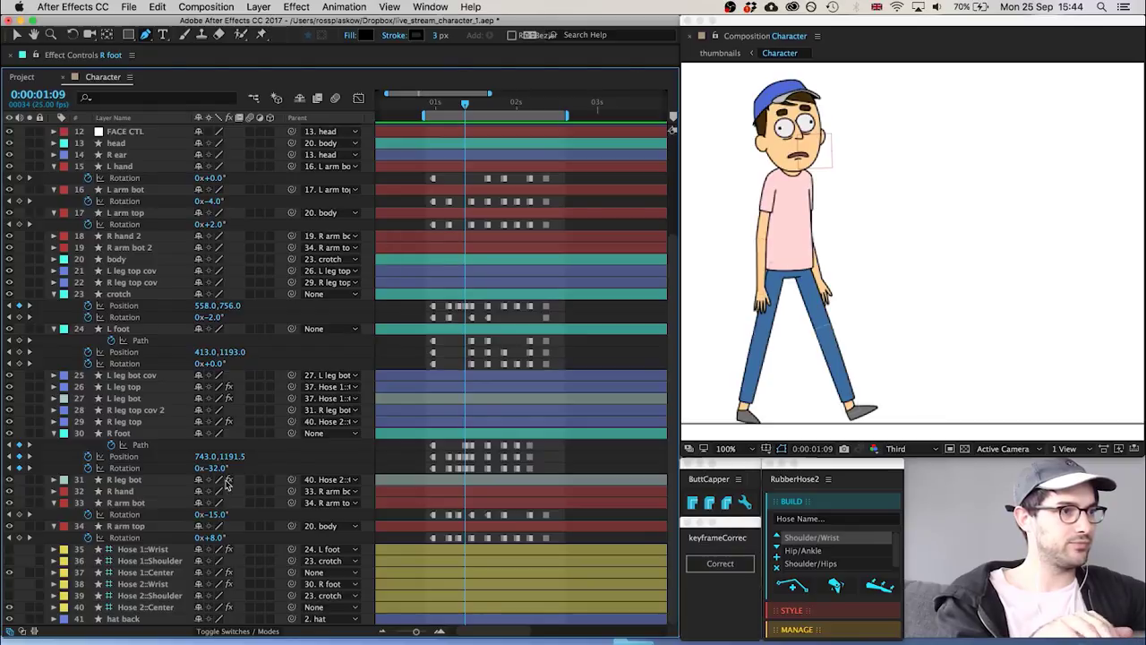
{"action": "left_click", "coordinate": [215, 469]}
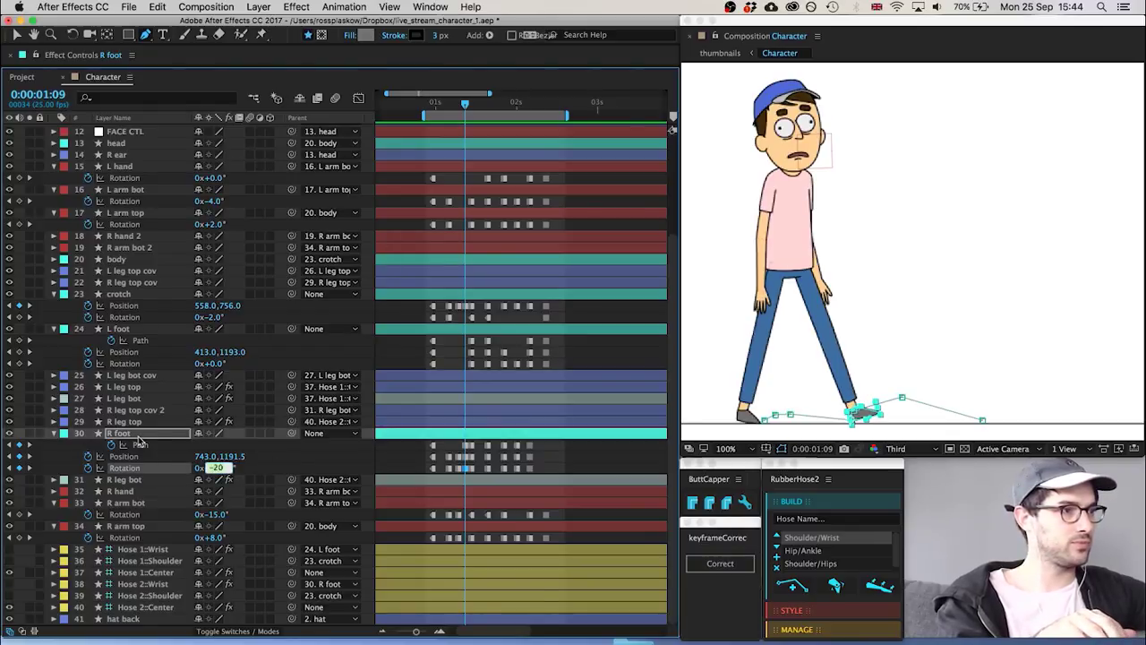
{"action": "key", "text": "Return"}
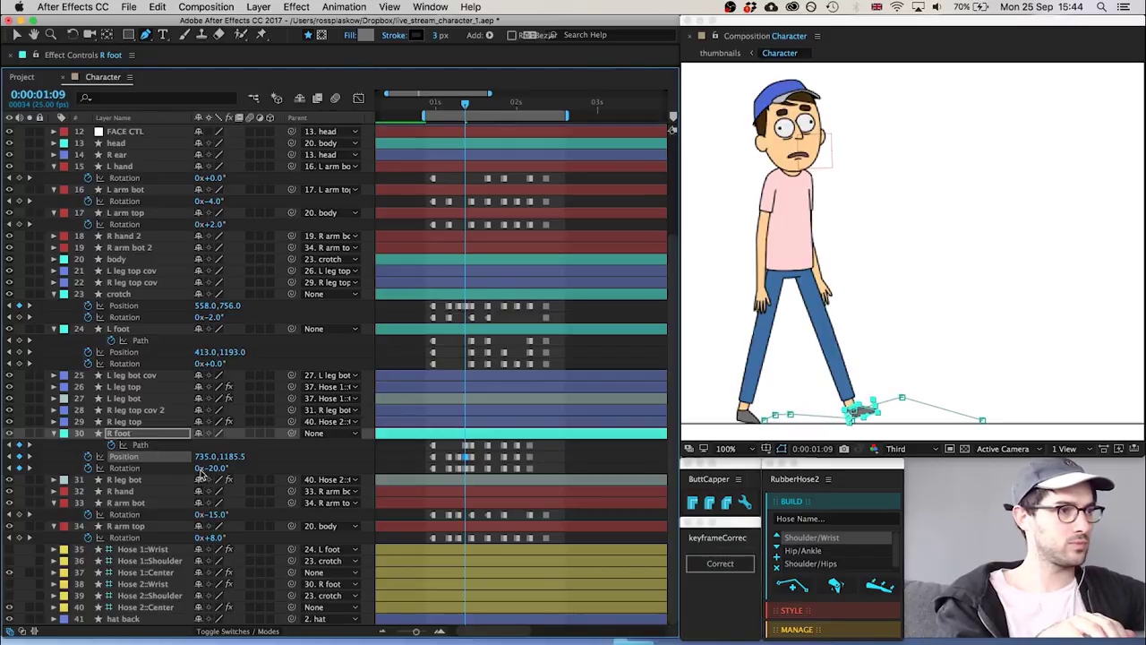
{"action": "key", "text": "Down"}
{"action": "key", "text": "Down"}
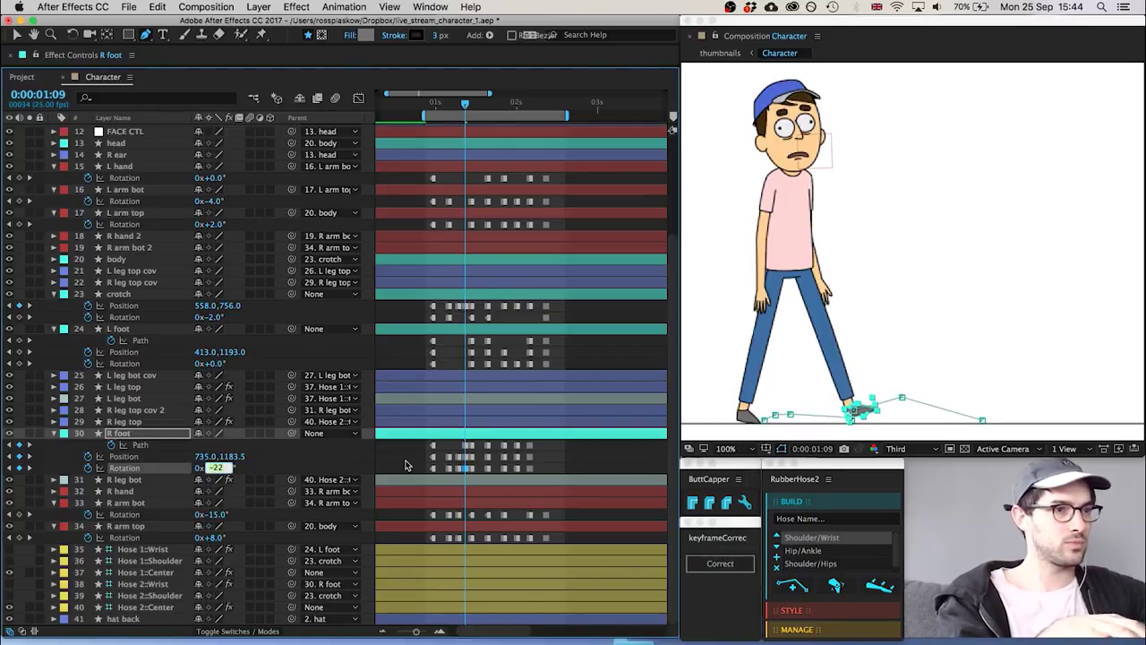
{"action": "left_click", "coordinate": [406, 461]}
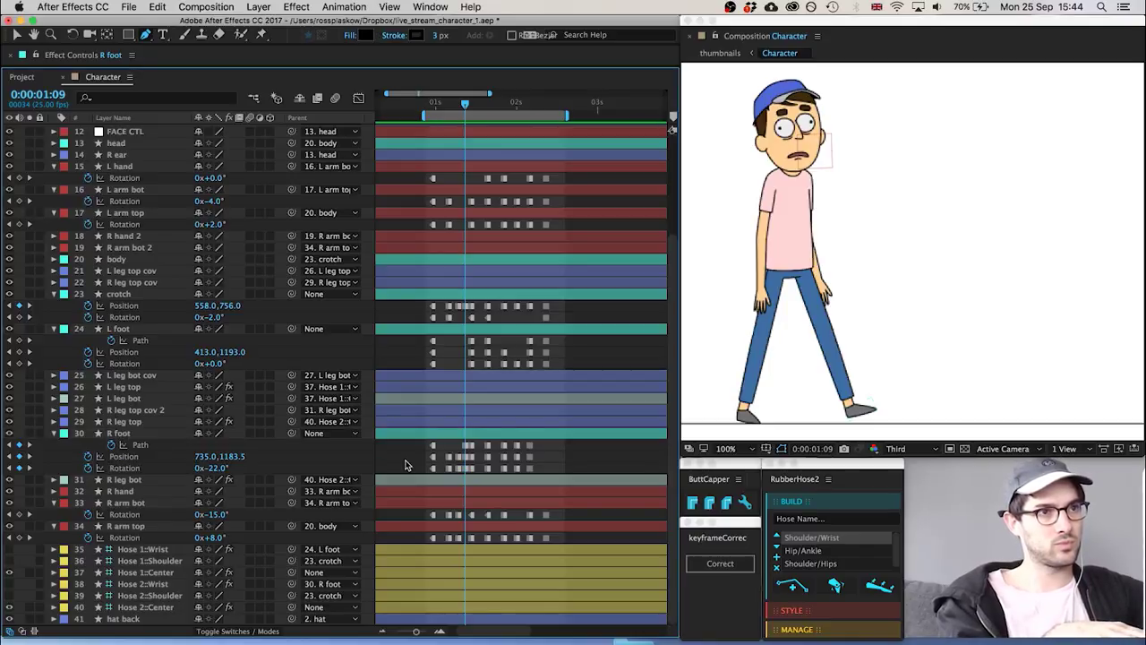
Play back the walk and scrub through the frames leading up to the right foot's landing
{"action": "key", "text": "space"}
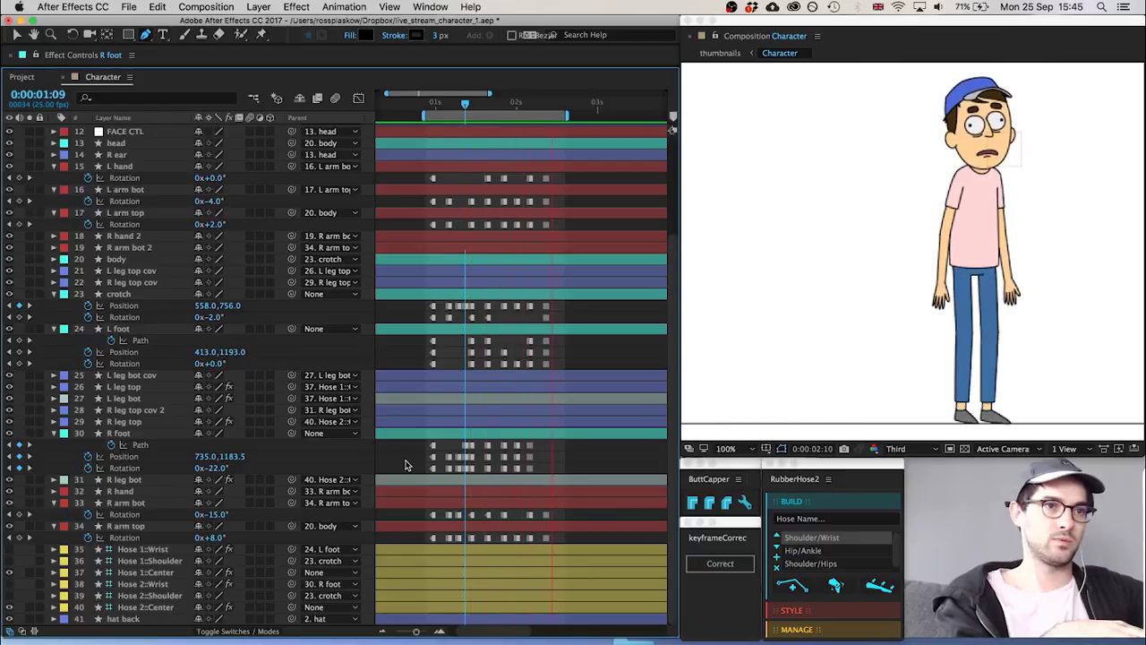
{"action": "key", "text": "Page_Down"}
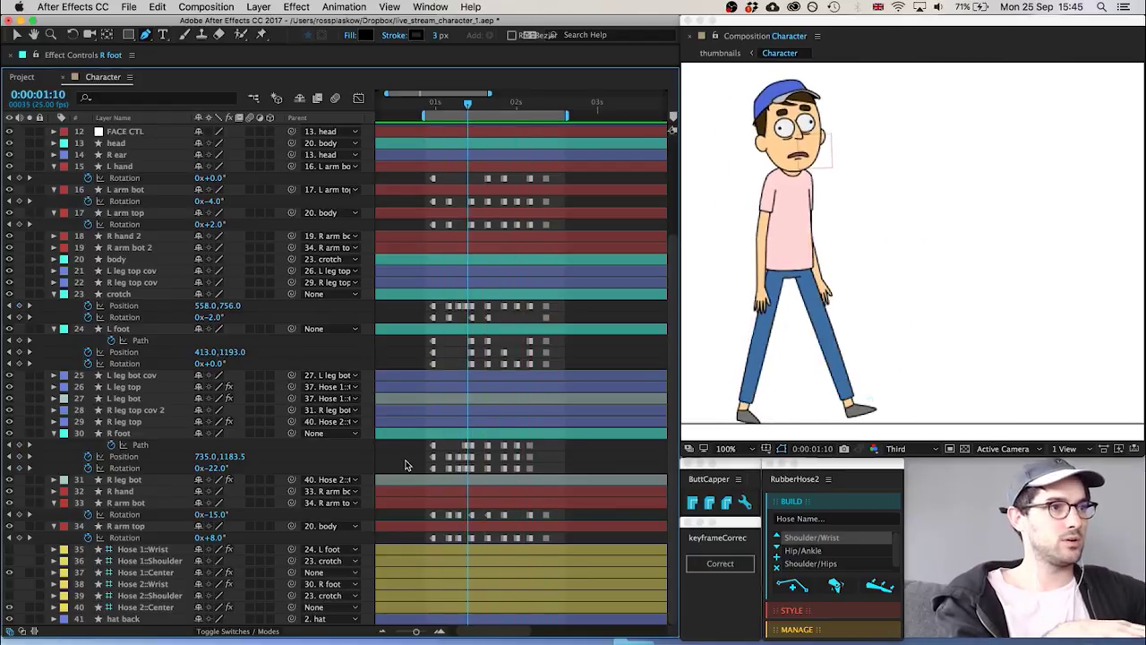
{"action": "left_click", "coordinate": [445, 104]}
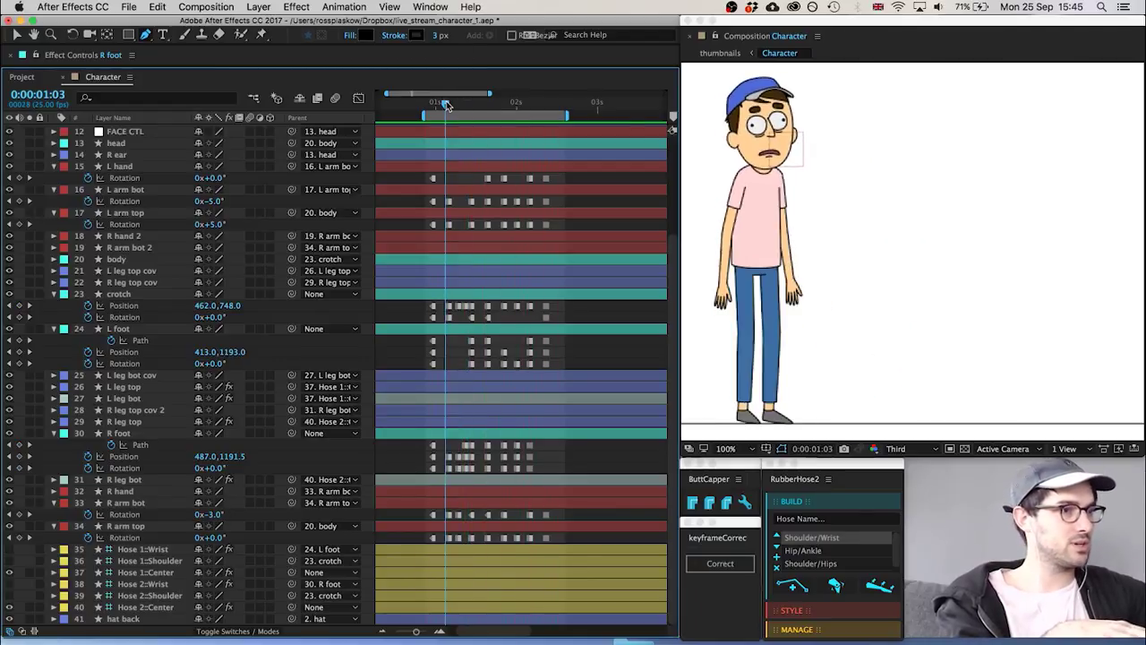
{"action": "left_click_drag", "start_coordinate": [446, 105], "coordinate": [461, 105]}
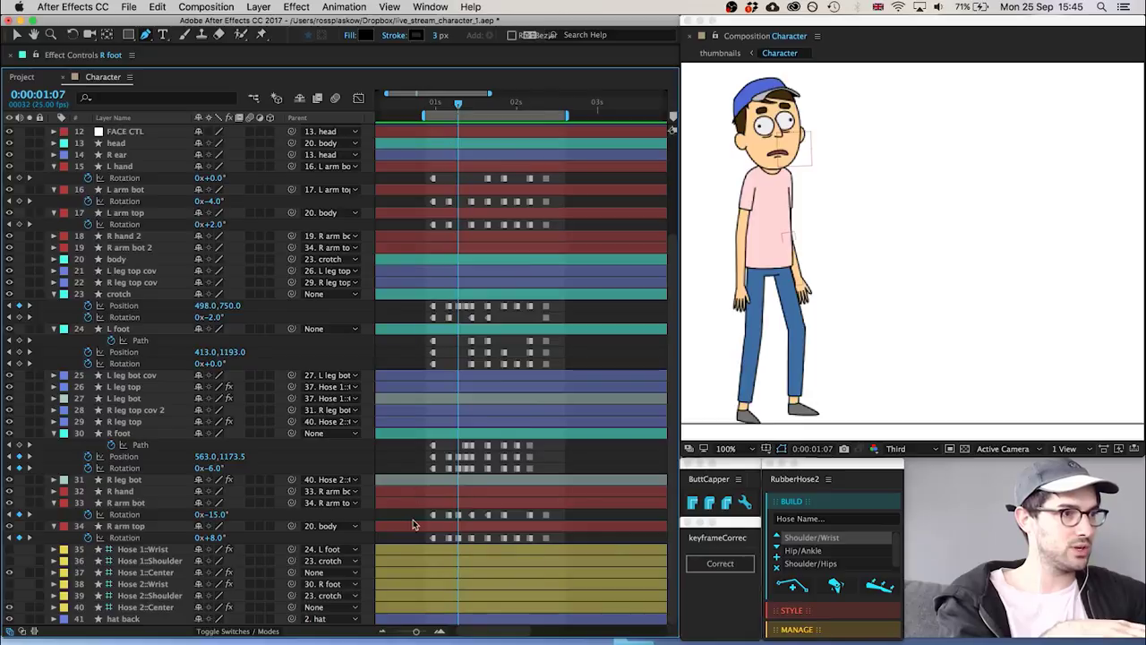
Compare the right arm's pose between 0:00:01:09 and 0:00:01:11 by stepping back and forth through the frames
{"action": "left_click", "coordinate": [159, 524]}
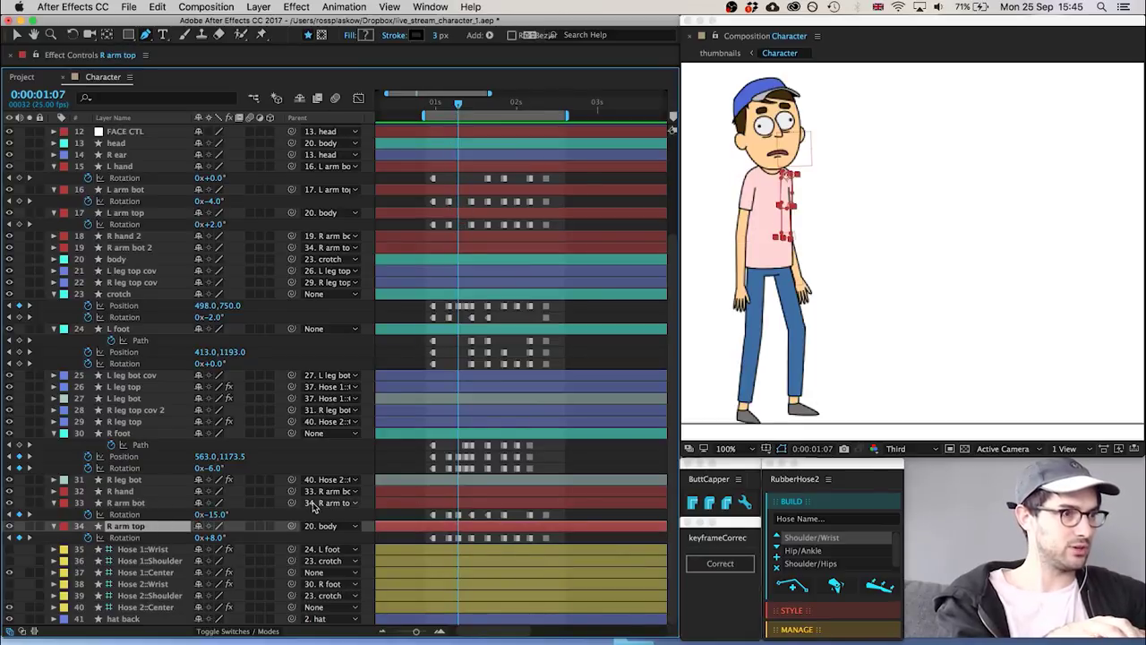
{"action": "key", "text": "Page_Down"}
{"action": "key", "text": "Page_Down"}
{"action": "key", "text": "Page_Down"}
{"action": "key", "text": "Page_Down"}
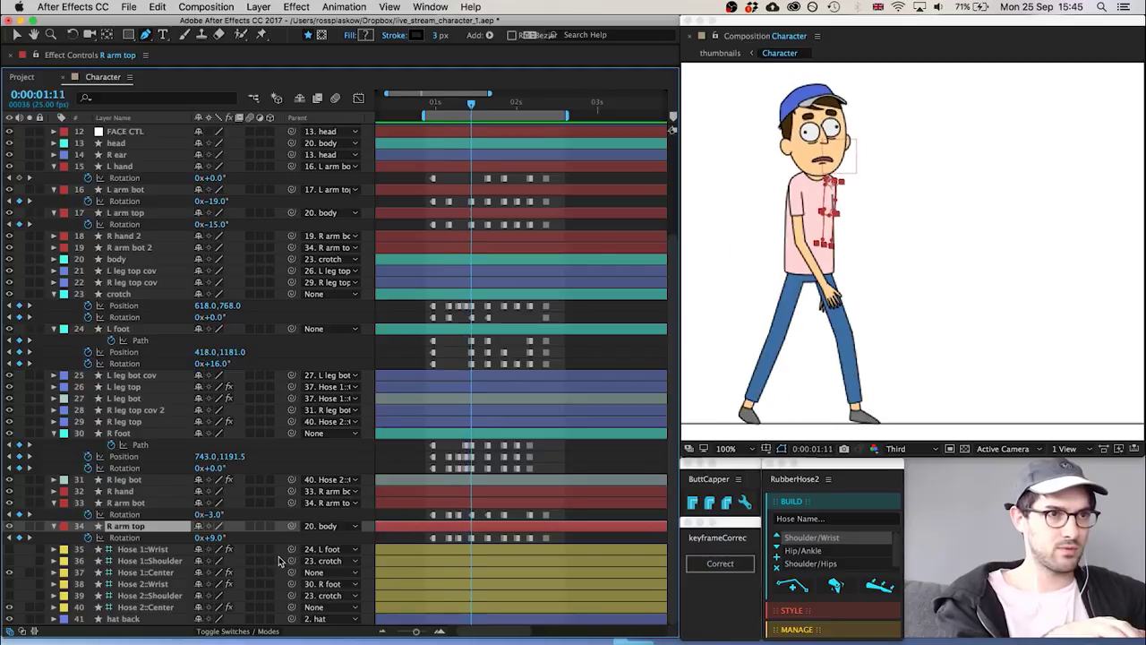
{"action": "key", "text": "Page_Up"}
{"action": "key", "text": "Page_Up"}
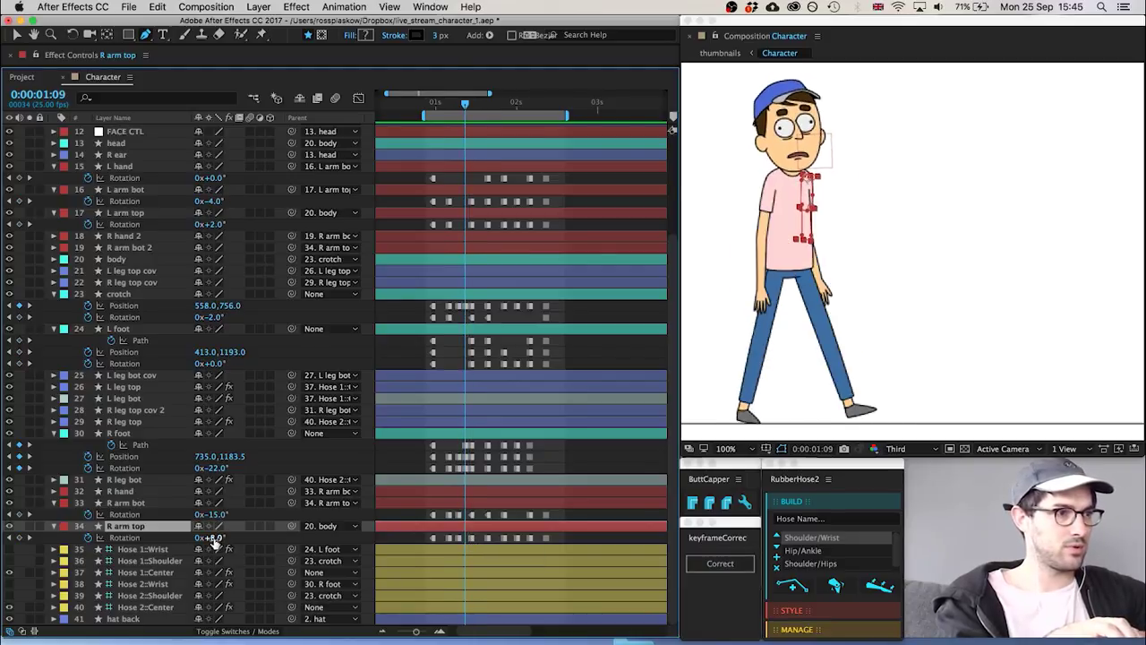
{"action": "key", "text": "Page_Down"}
{"action": "key", "text": "Page_Down"}
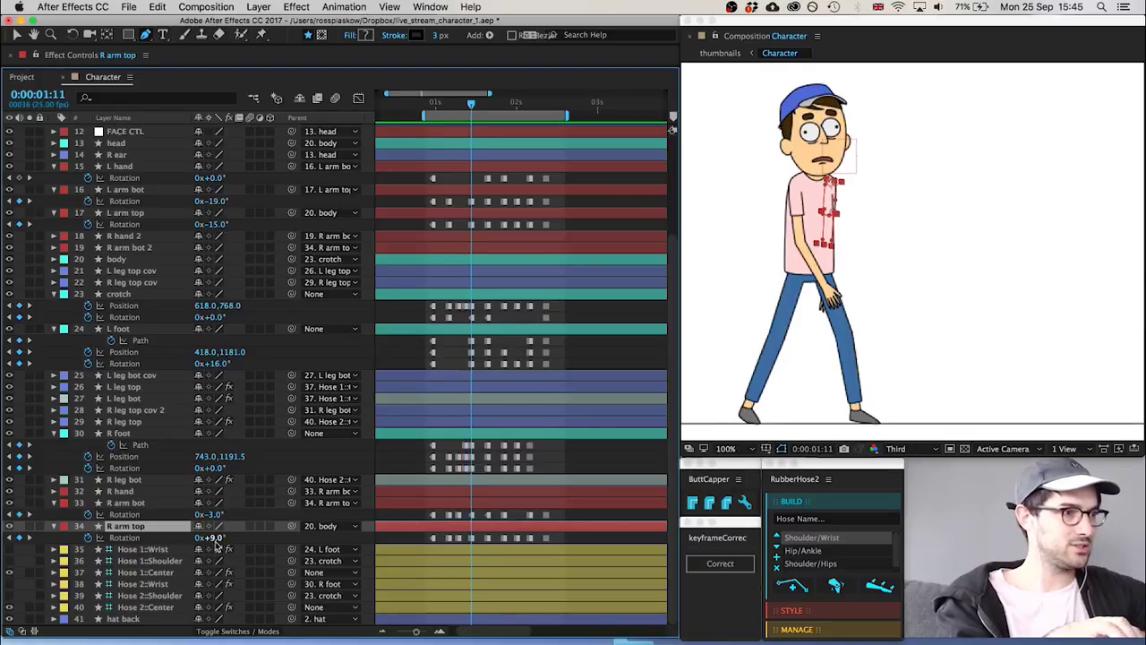
{"action": "key", "text": "Page_Up"}
{"action": "key", "text": "Page_Up"}
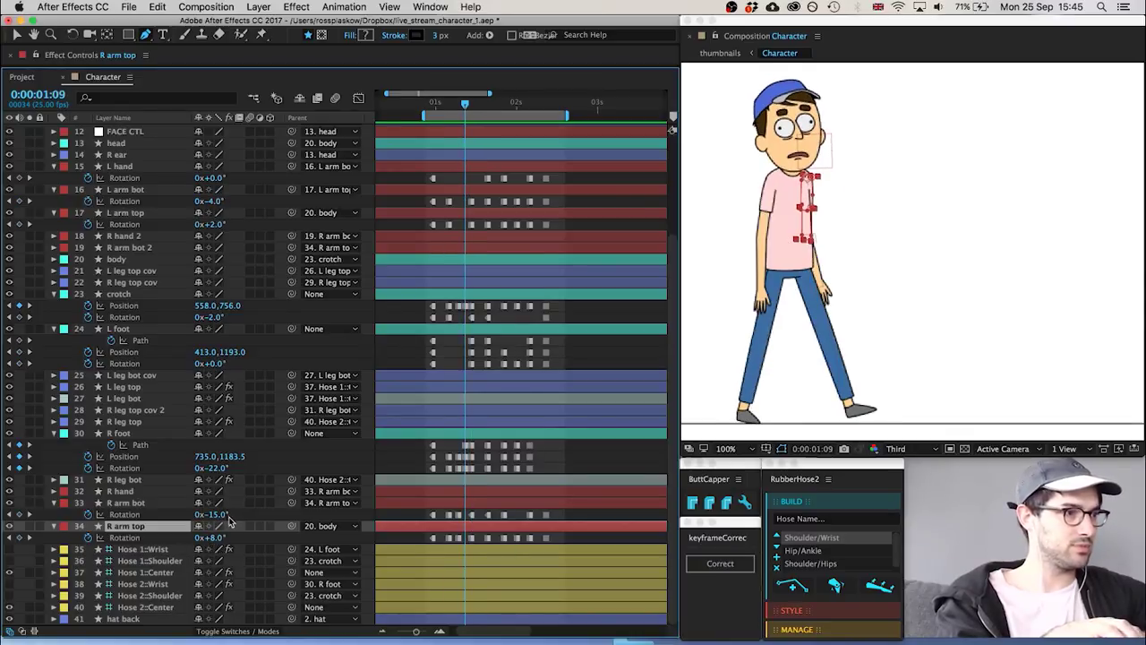
{"action": "key", "text": "Page_Down"}
{"action": "key", "text": "Page_Down"}
{"action": "key", "text": "Page_Up"}
{"action": "key", "text": "Page_Up"}
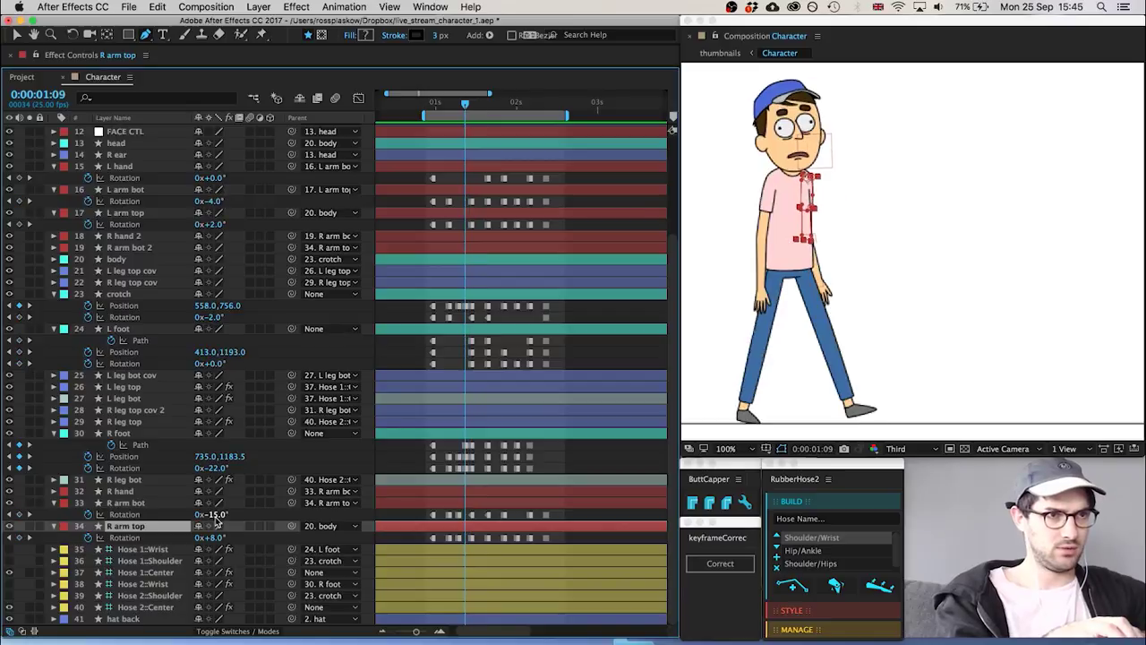
Set the R arm bot rotation to -5° at 0:00:01:11, undoing the -11° attempt
{"action": "key", "text": "Page_Down"}
{"action": "key", "text": "Page_Down"}
{"action": "left_click", "coordinate": [211, 515]}
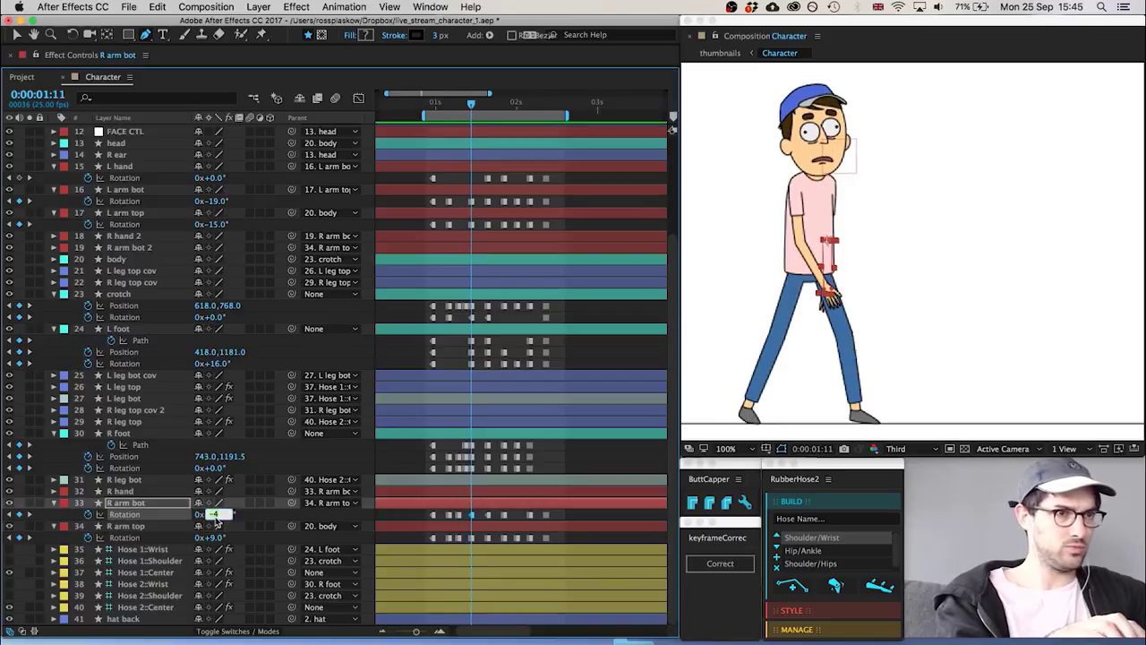
{"action": "type", "text": "-7"}
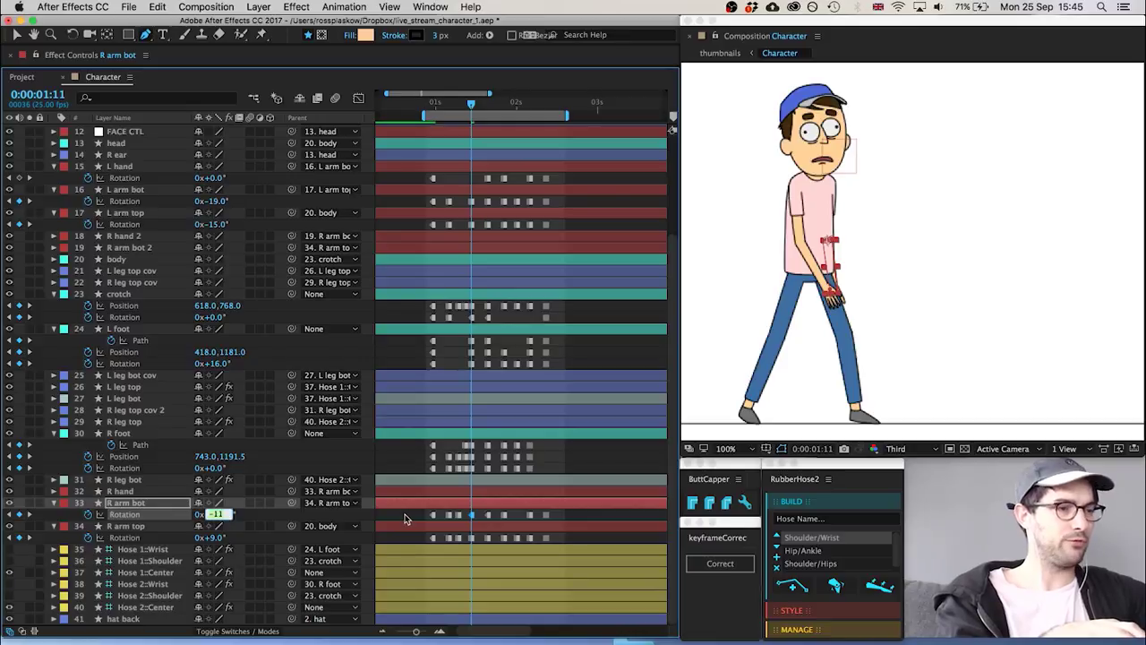
{"action": "left_click", "coordinate": [405, 518]}
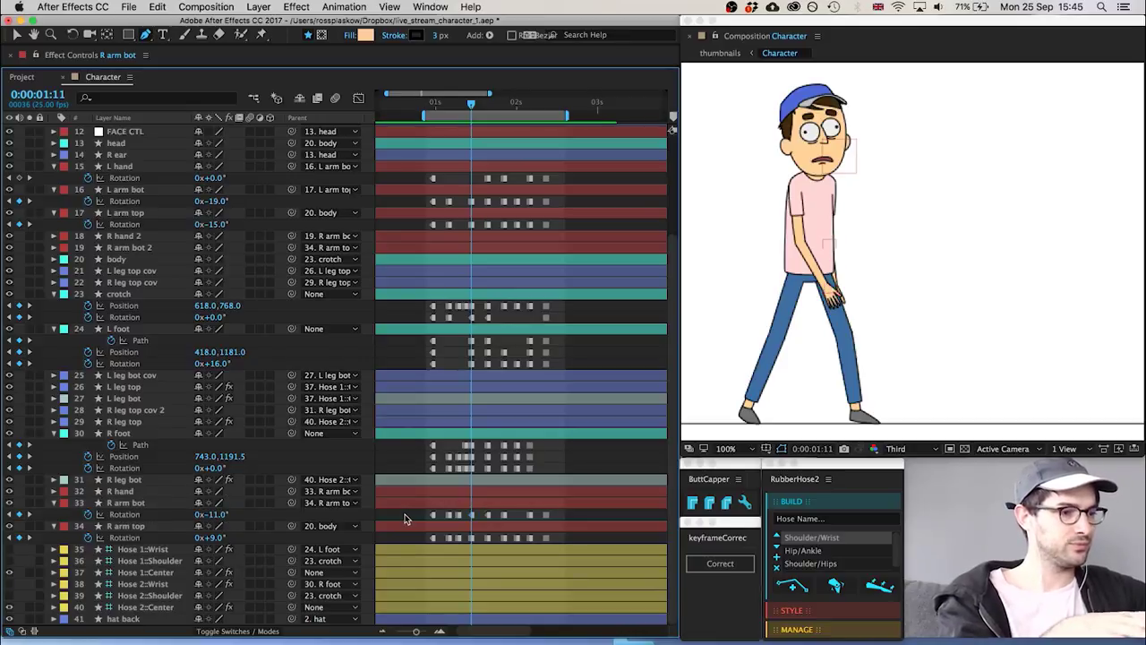
{"action": "key", "text": "super+z"}
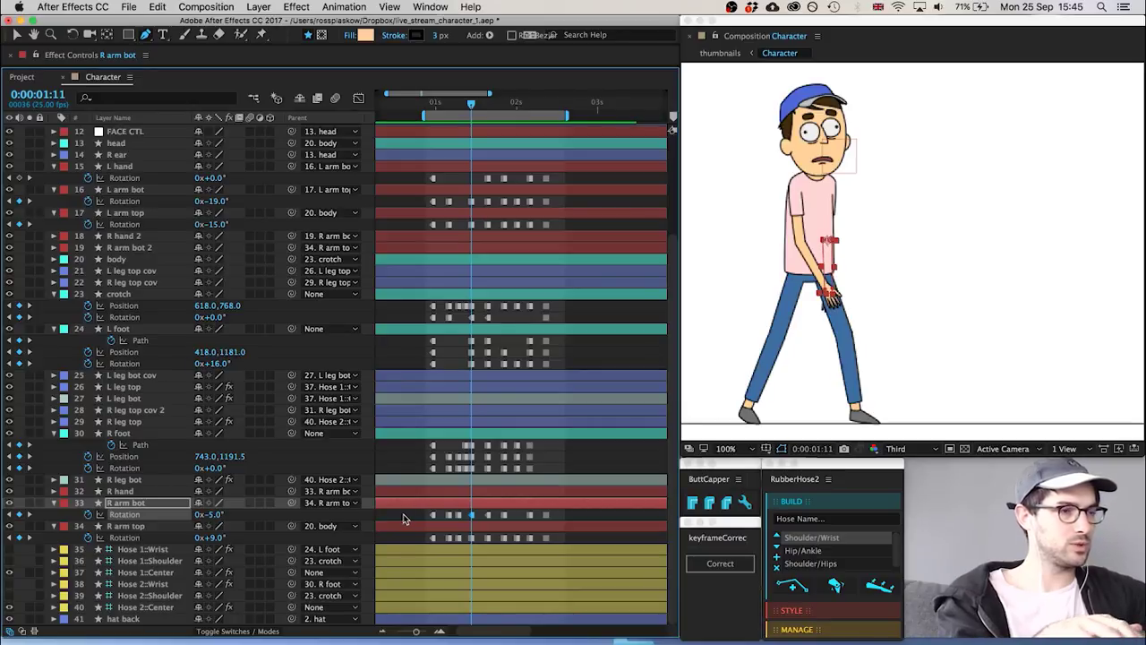
Try an R arm bot rotation of -17° at 0:00:01:09
{"action": "left_click", "coordinate": [394, 521]}
{"action": "key", "text": "Page_Up"}
{"action": "key", "text": "Page_Up"}
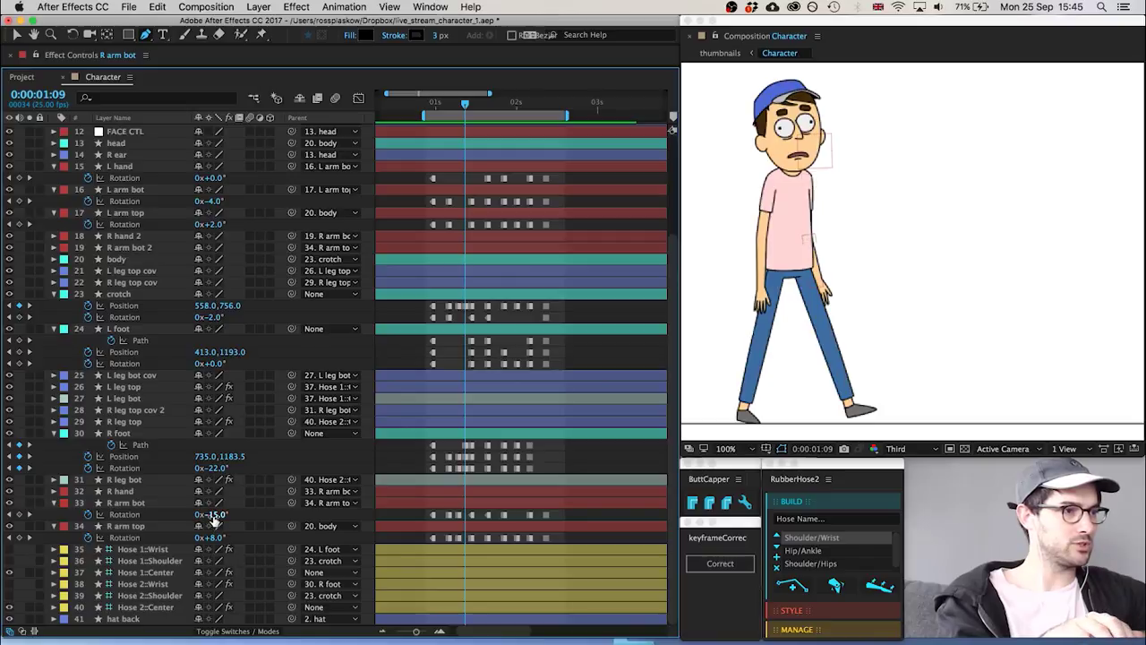
{"action": "left_click", "coordinate": [214, 517]}
{"action": "key", "text": "Down"}
{"action": "key", "text": "Down"}
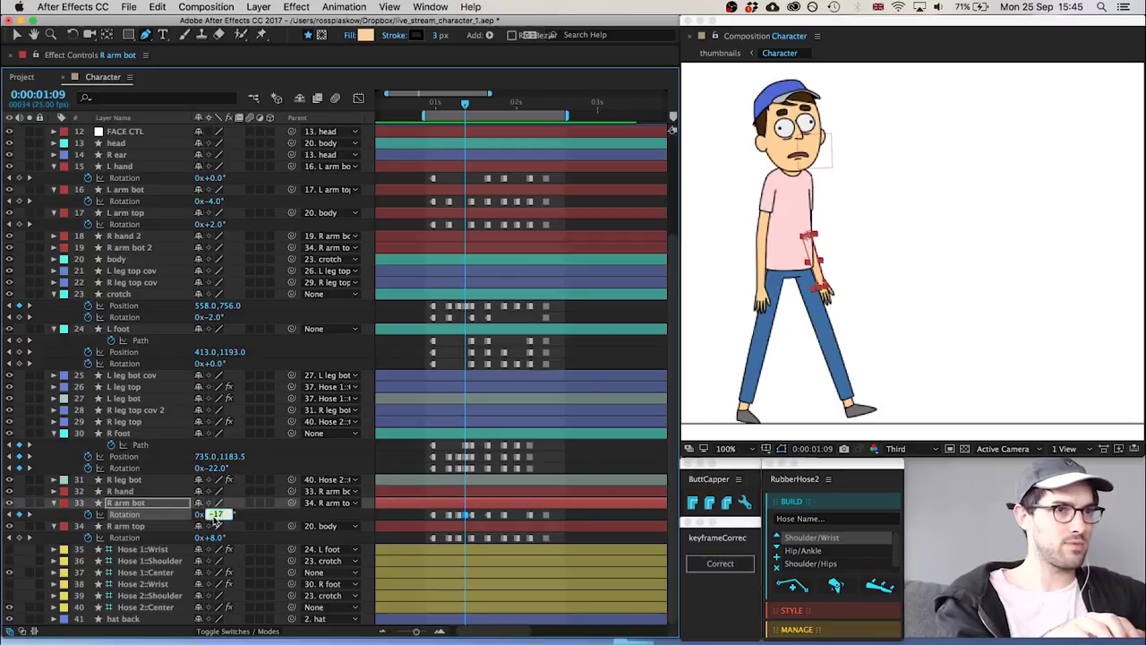
{"action": "left_click", "coordinate": [403, 522]}
{"action": "key", "text": "Page_Down"}
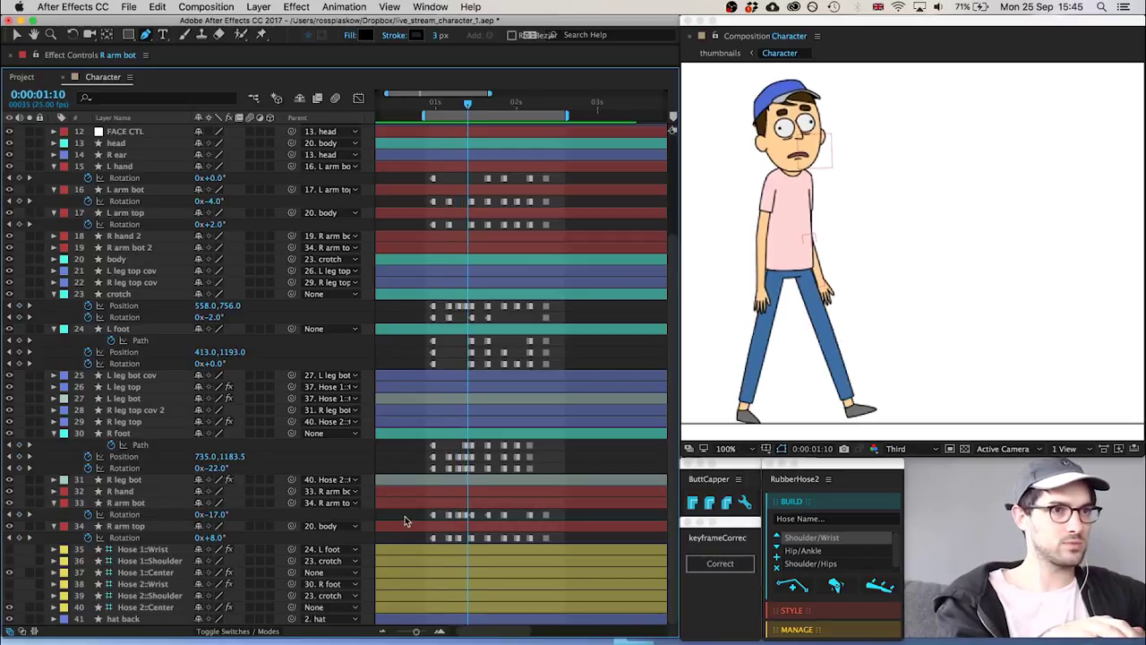
Step through the frames after 0:00:01:09 and delete the R arm bot rotation keyframe at that time
{"action": "key", "text": "Page_Down"}
{"action": "key", "text": "Page_Down"}
{"action": "key", "text": "Page_Down"}
{"action": "key", "text": "Page_Up"}
{"action": "key", "text": "Page_Up"}
{"action": "key", "text": "Page_Up"}
{"action": "key", "text": "Page_Up"}
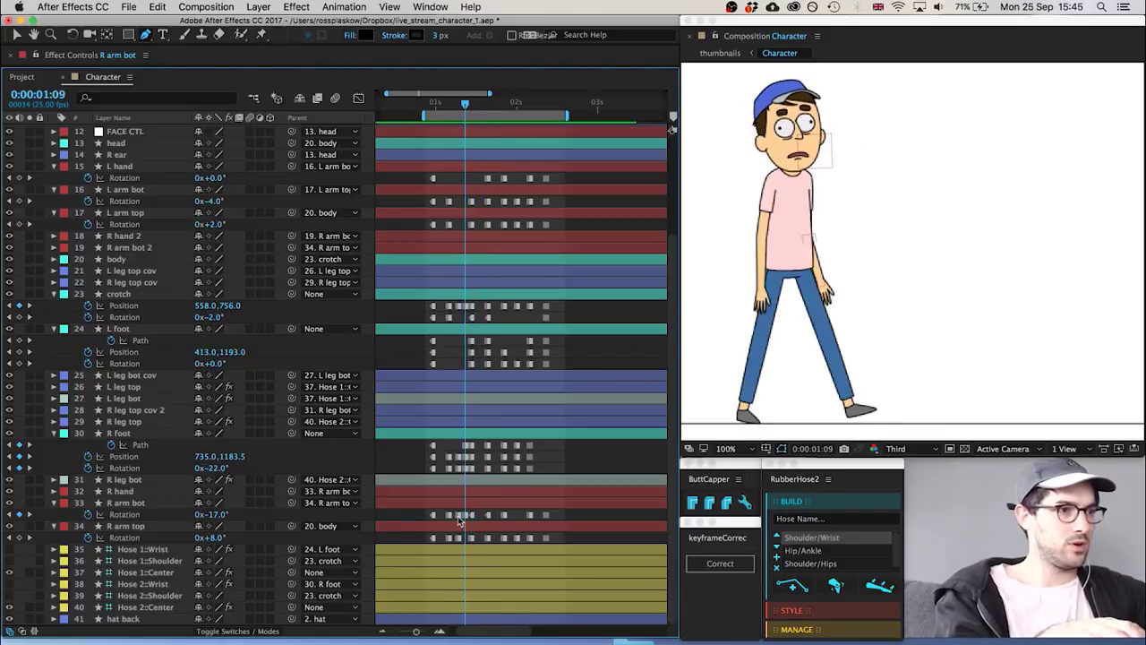
{"action": "left_click", "coordinate": [465, 516]}
{"action": "key", "text": "Delete"}
At 0:00:01:09, add interpolated hold keyframes for R arm bot (-10°) and R arm top (8.5°) rotation and play back the walk
{"action": "left_click_drag", "start_coordinate": [480, 539], "coordinate": [457, 516]}
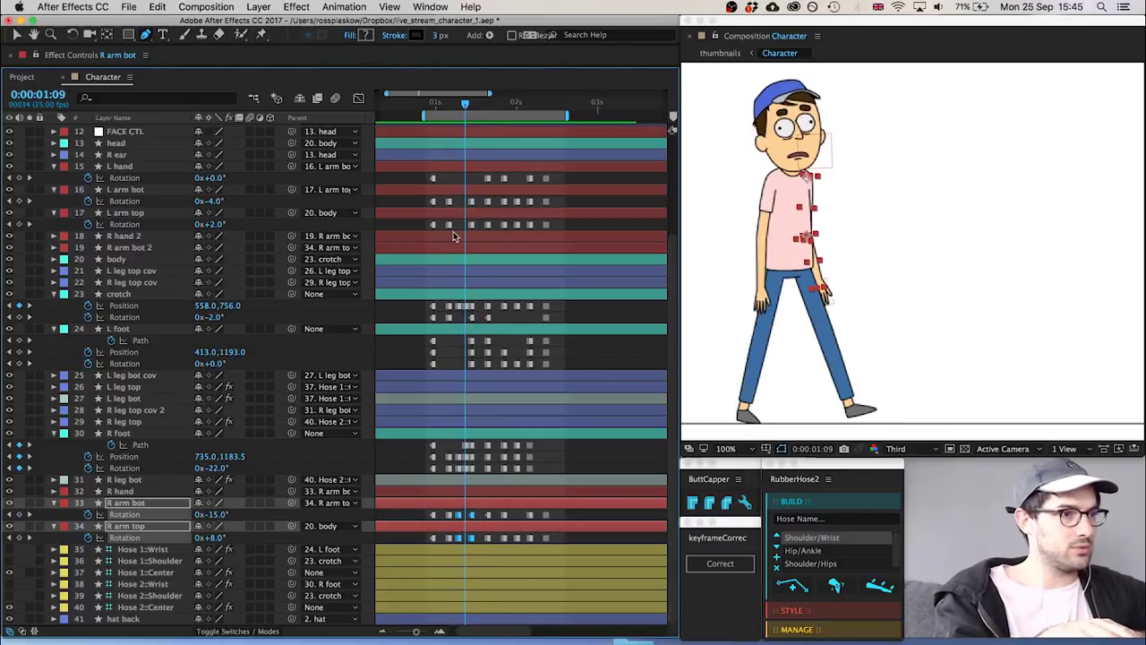
{"action": "left_click", "coordinate": [459, 516], "text": "super"}
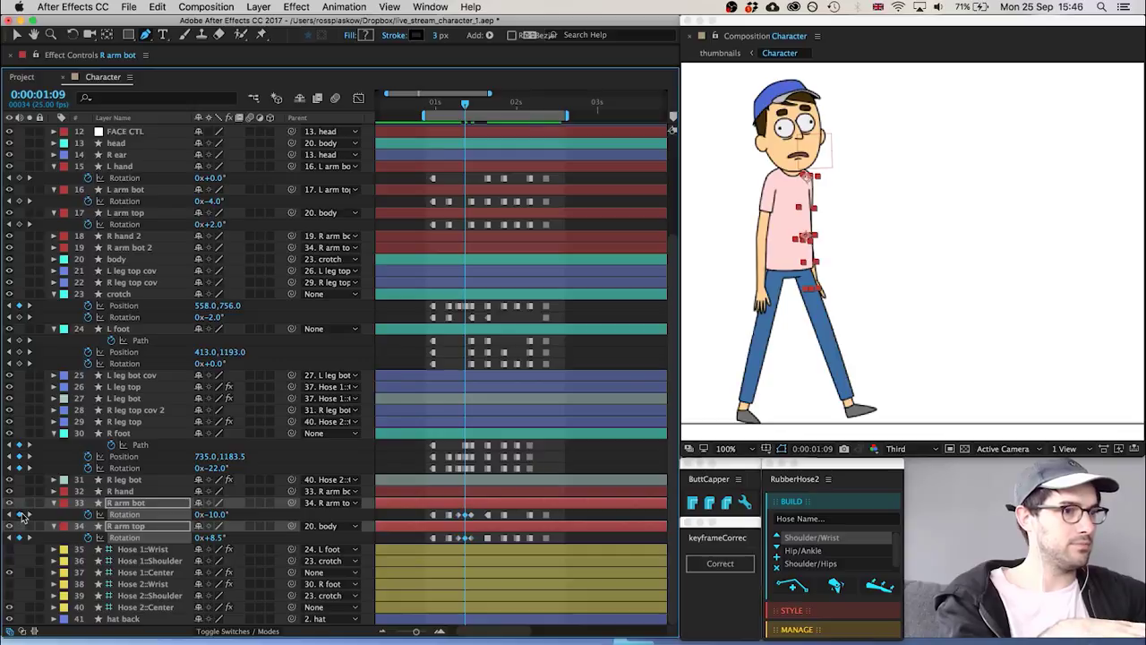
{"action": "left_click_drag", "start_coordinate": [479, 513], "coordinate": [453, 543]}
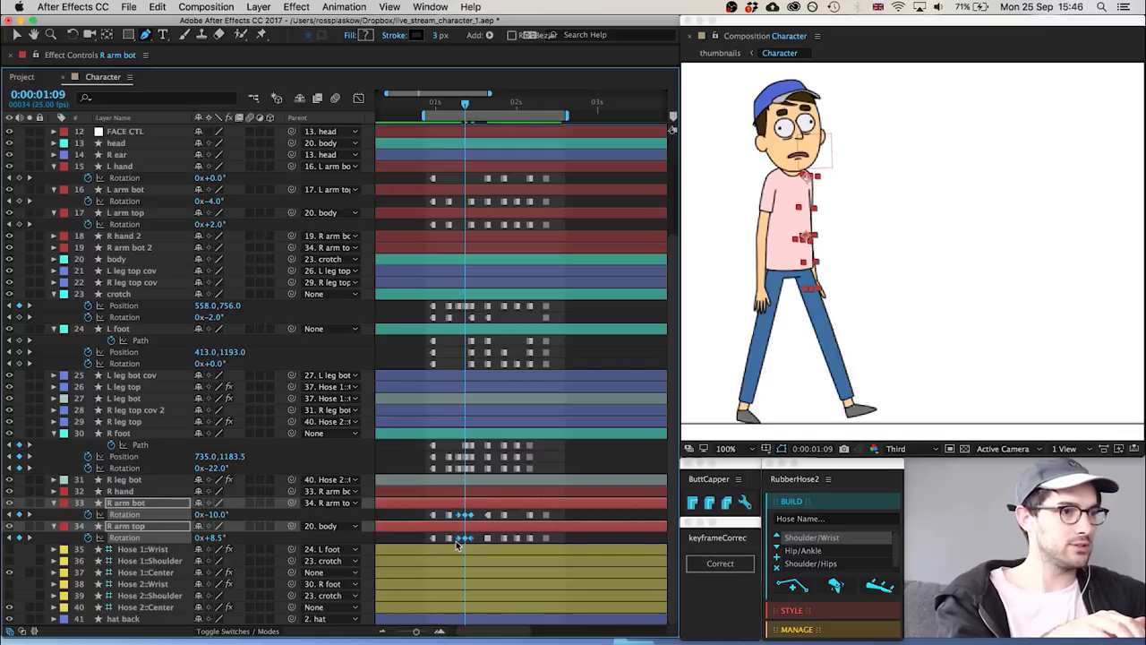
{"action": "left_click", "coordinate": [394, 522]}
{"action": "key", "text": "space"}
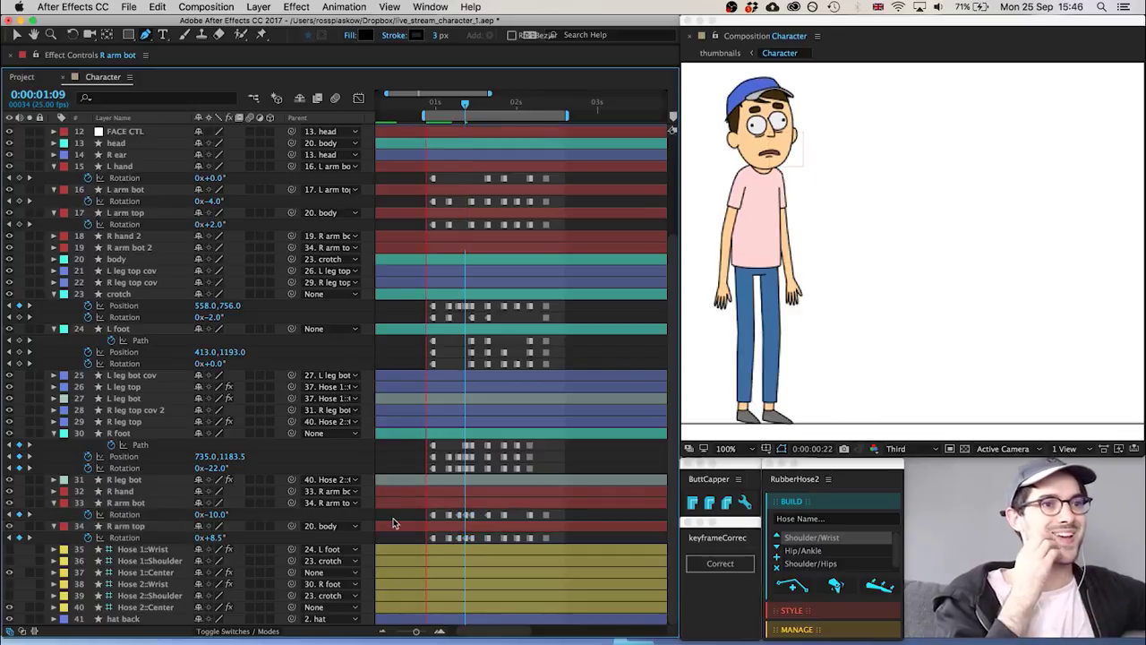
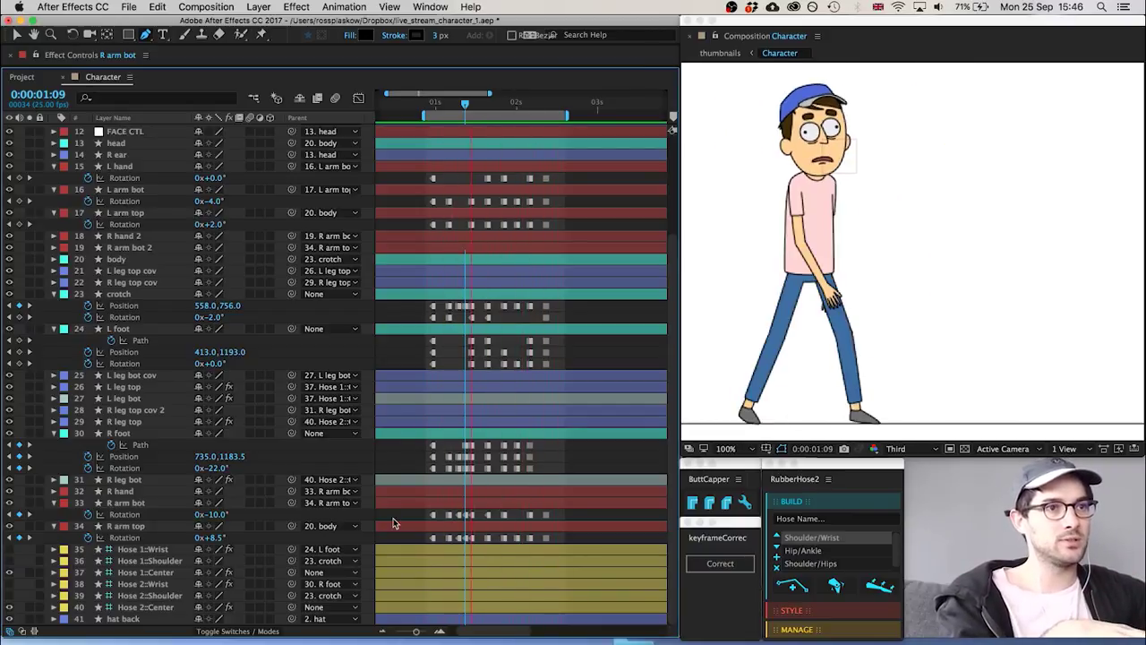
Set the L arm top rotation to -5° at 0:00:01:07
{"action": "mouse_move", "coordinate": [443, 108]}
{"action": "left_mouse_down"}
{"action": "mouse_move", "coordinate": [477, 109]}
{"action": "mouse_move", "coordinate": [426, 110]}
{"action": "mouse_move", "coordinate": [462, 115]}
{"action": "left_mouse_up"}
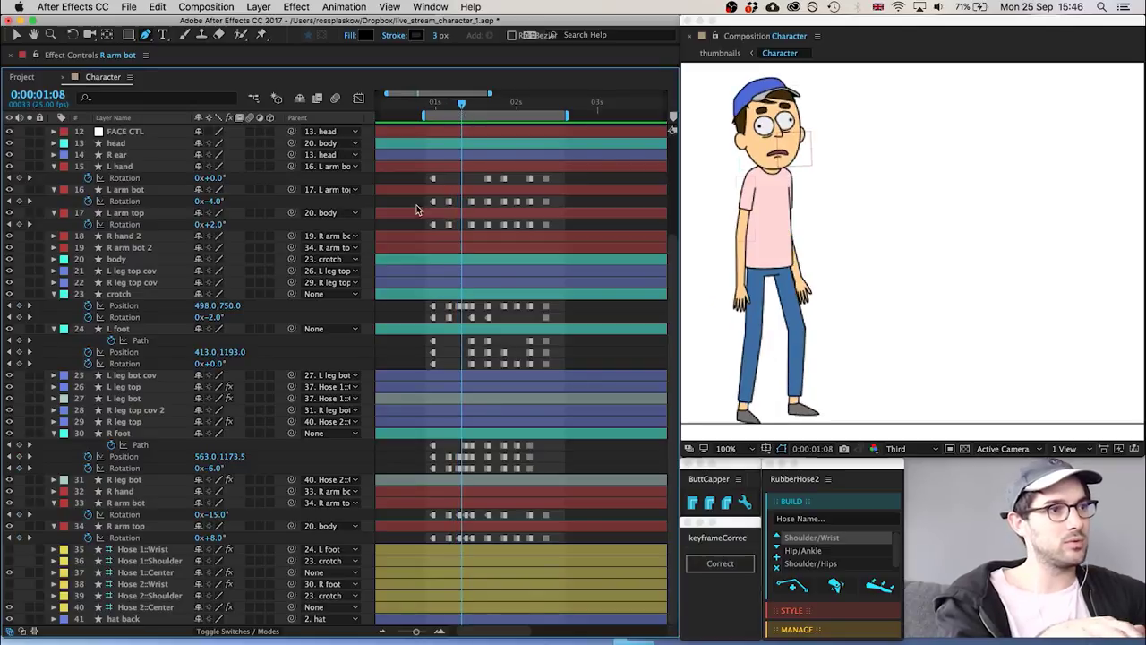
{"action": "key", "text": "Page_Up"}
{"action": "left_click", "coordinate": [210, 225]}
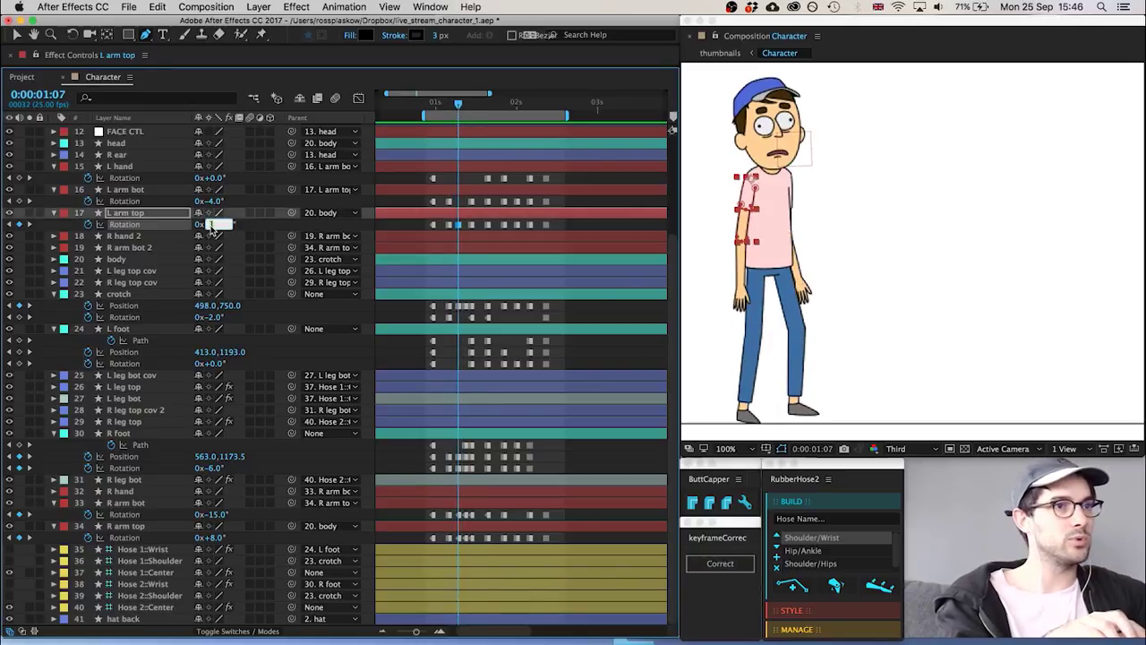
{"action": "type", "text": "-1"}
{"action": "key", "text": "Down"}
{"action": "key", "text": "Down"}
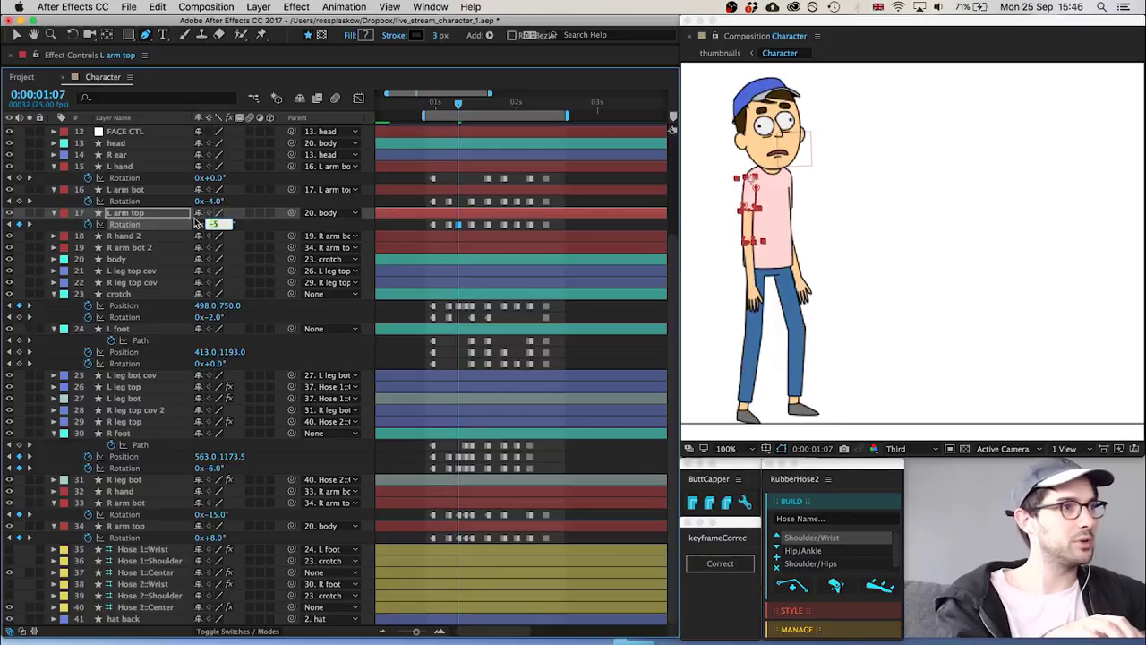
Set the L arm bot rotation to 1° at 0:00:01:07
{"action": "left_click", "coordinate": [170, 190]}
{"action": "left_click", "coordinate": [213, 202]}
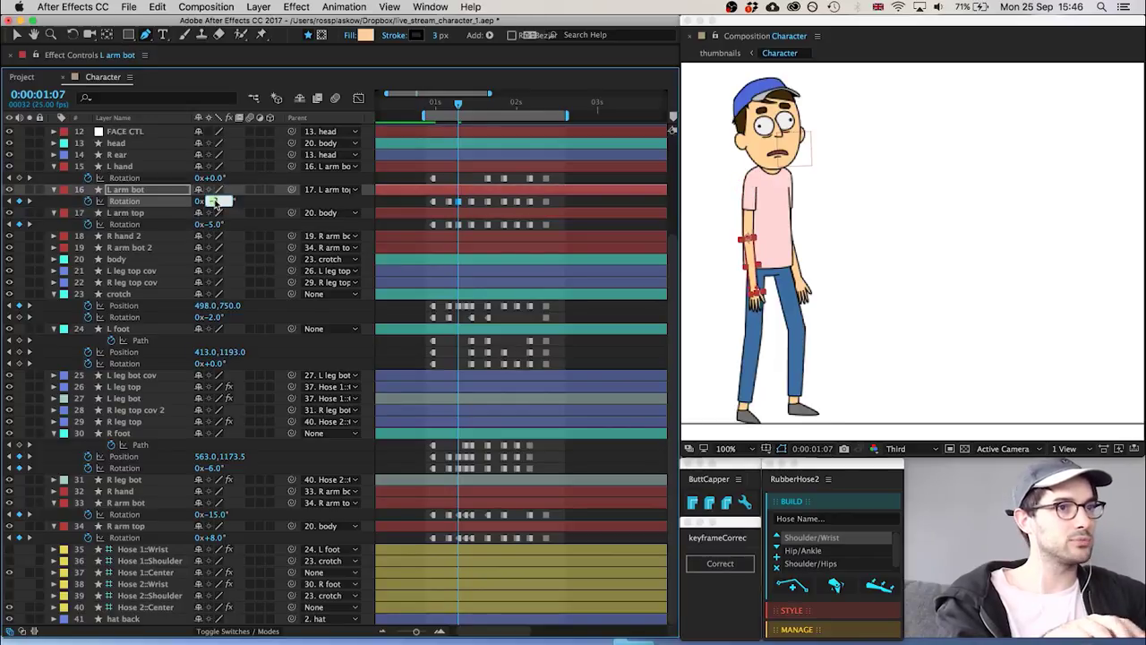
{"action": "key", "text": "Up"}
{"action": "key", "text": "Up"}
{"action": "key", "text": "Up"}
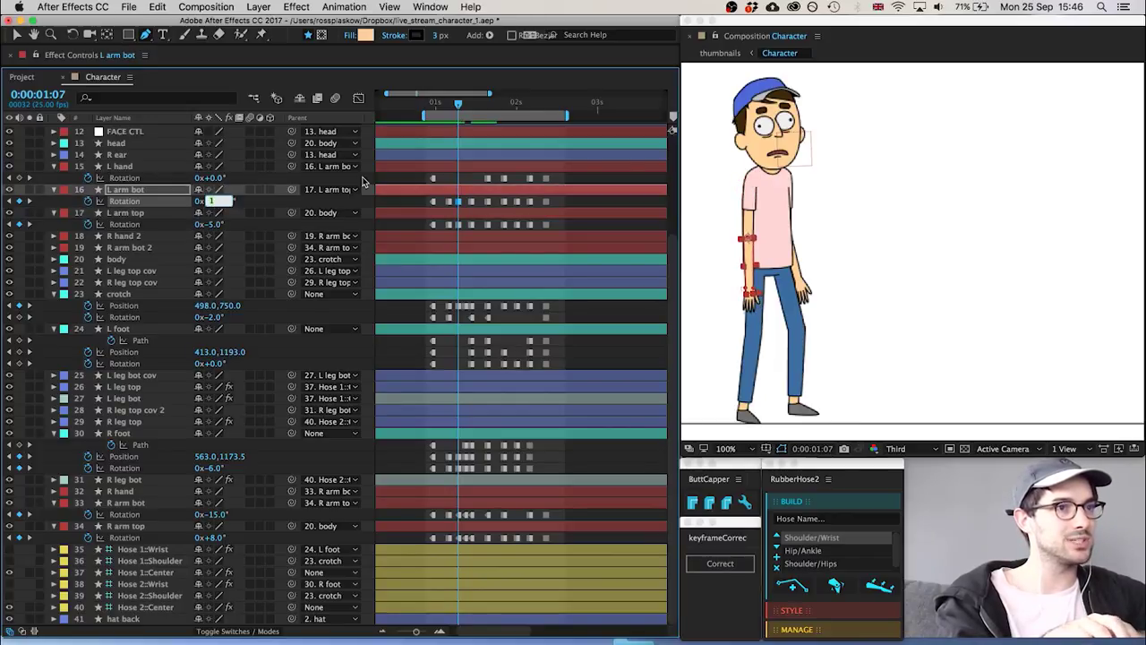
{"action": "key", "text": "Return"}
Step back and forth through the frames between 0:00:01:06 and 0:00:01:15 to check the left arm's swing
{"action": "key", "text": "Page_Down"}
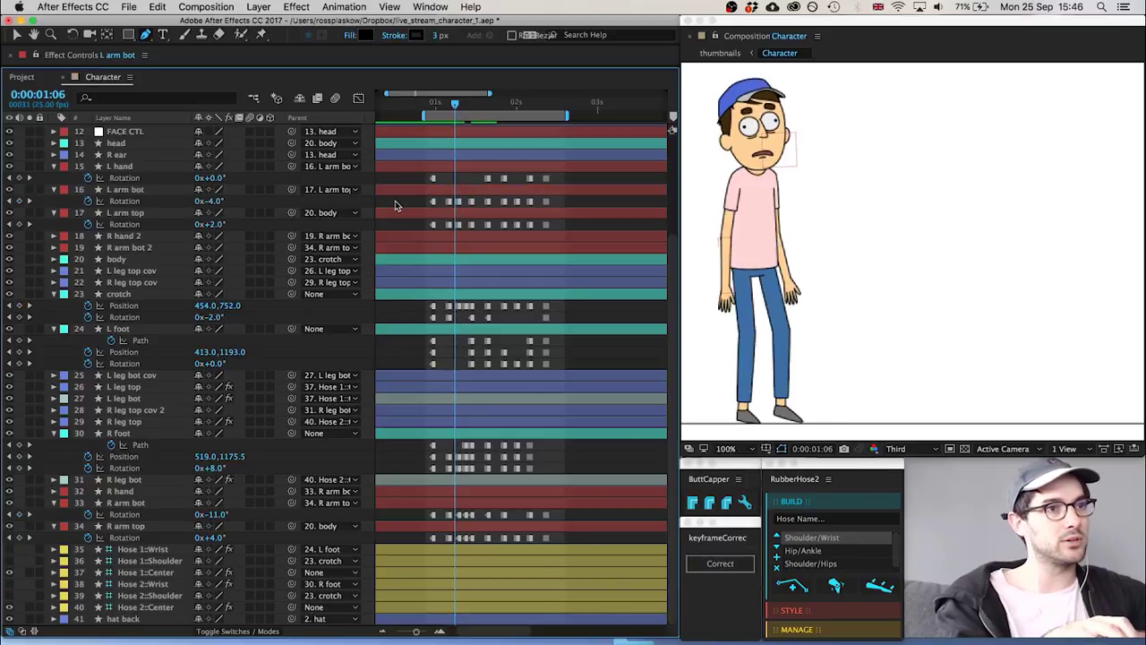
{"action": "key", "text": "Page_Down"}
{"action": "key", "text": "Page_Down"}
{"action": "key", "text": "Page_Down"}
{"action": "key", "text": "Page_Down"}
{"action": "key", "text": "Page_Down"}
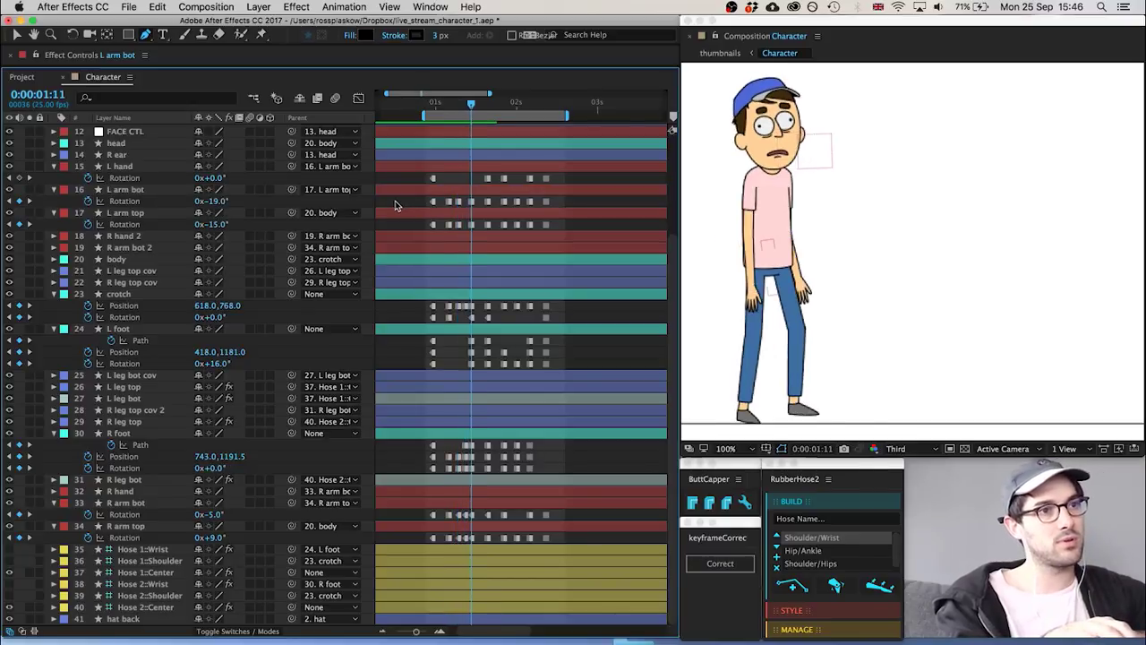
{"action": "key", "text": "Page_Down"}
{"action": "key", "text": "Page_Down"}
{"action": "key", "text": "Page_Down"}
{"action": "key", "text": "Page_Down"}
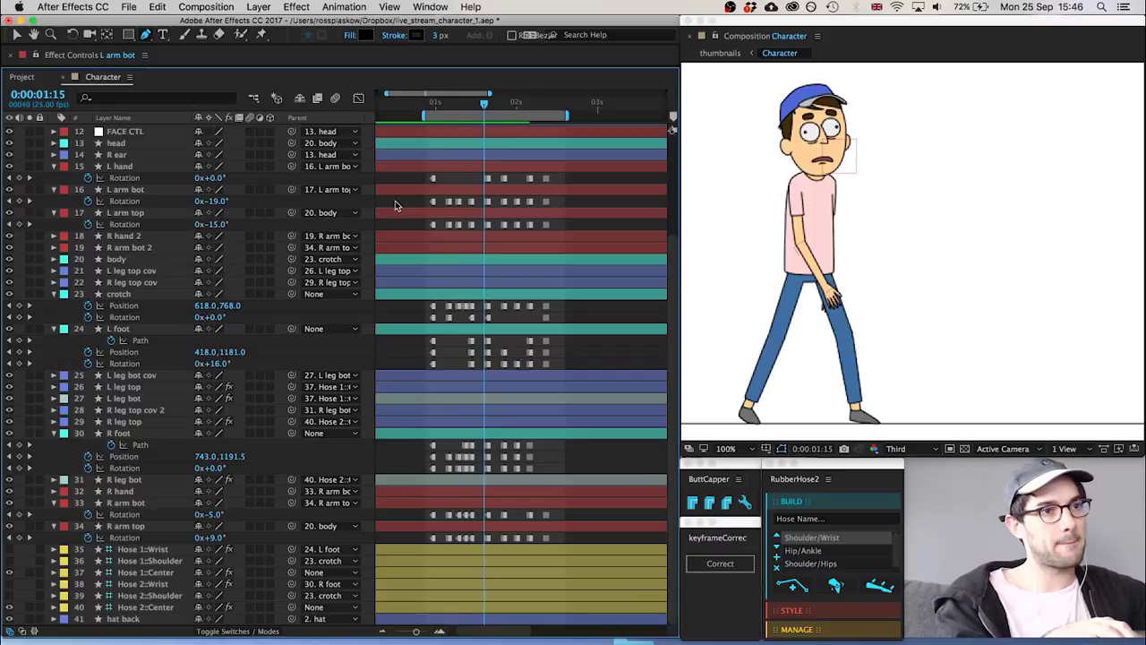
{"action": "key", "text": "Page_Up"}
{"action": "key", "text": "Page_Up"}
{"action": "key", "text": "Page_Up"}
{"action": "key", "text": "Page_Up"}
{"action": "key", "text": "Page_Up"}
{"action": "key", "text": "Page_Up"}
{"action": "key", "text": "Page_Up"}
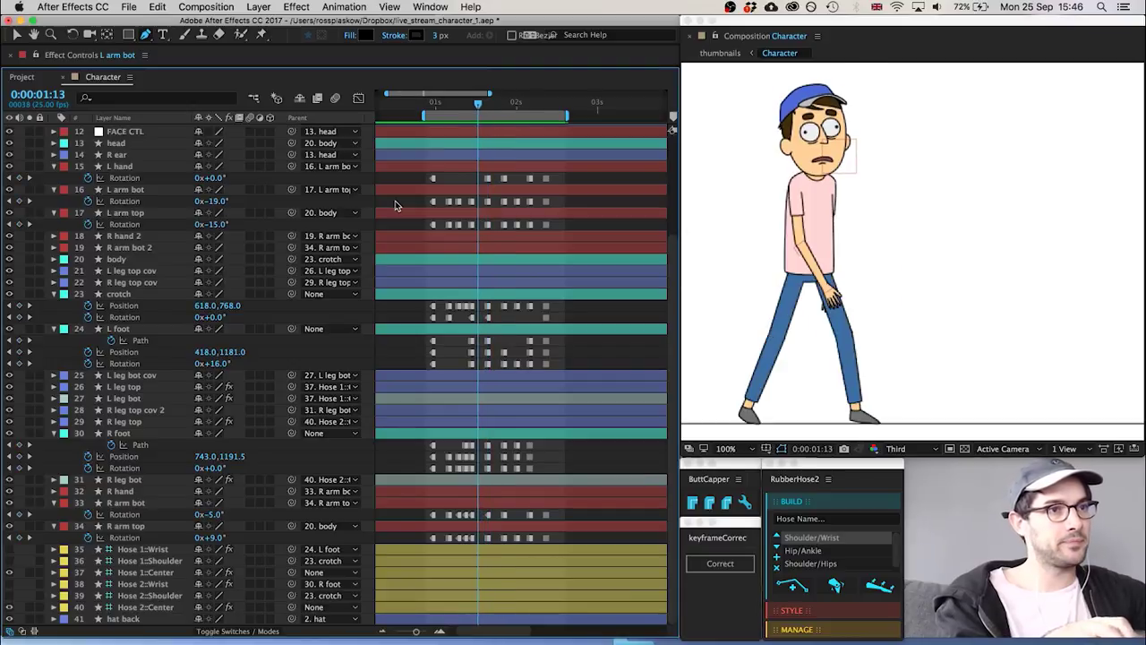
Set the L arm bot rotation to -17° at 0:00:01:11 and play back the walk
{"action": "key", "text": "Page_Down"}
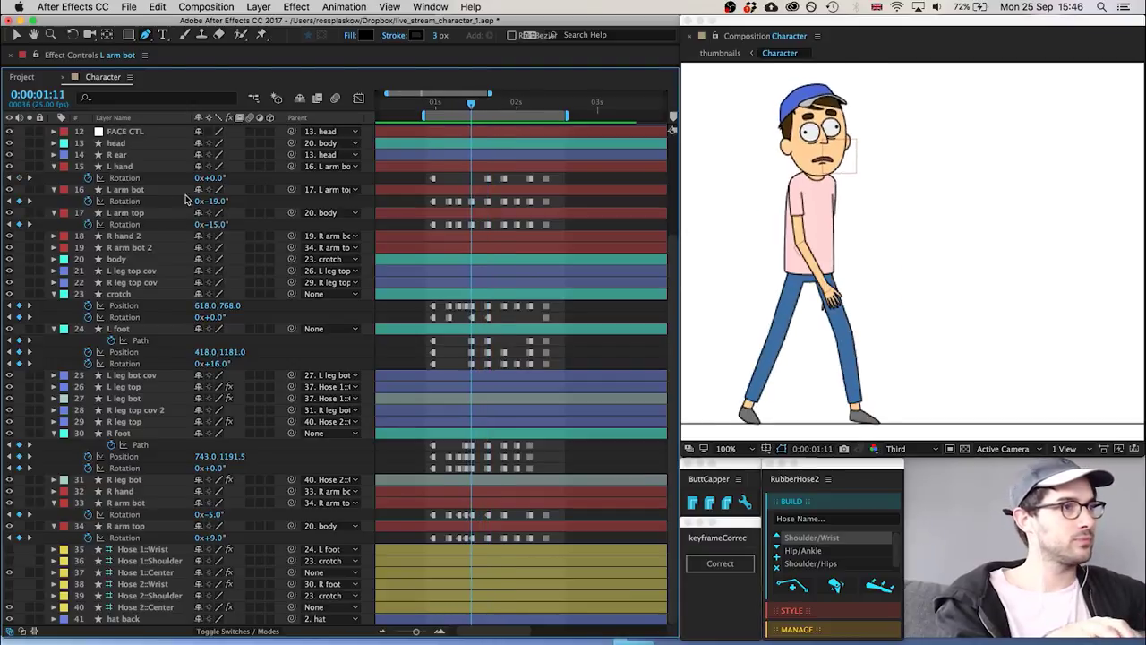
{"action": "left_click", "coordinate": [214, 202]}
{"action": "type", "text": "-17"}
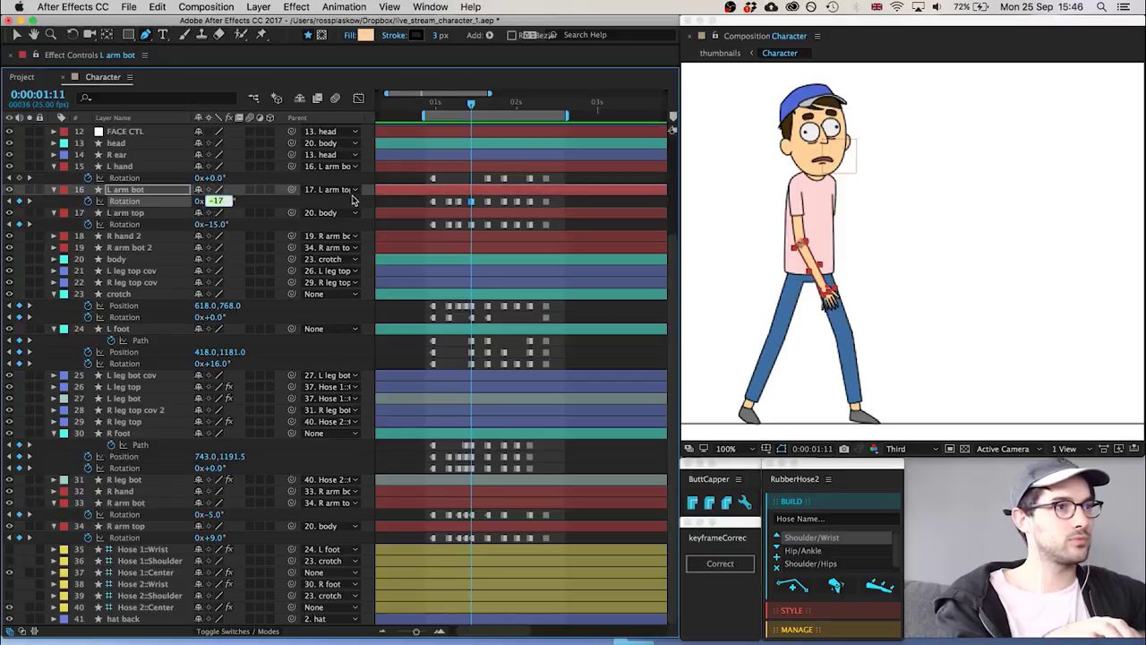
{"action": "key", "text": "Return"}
{"action": "key", "text": "space"}
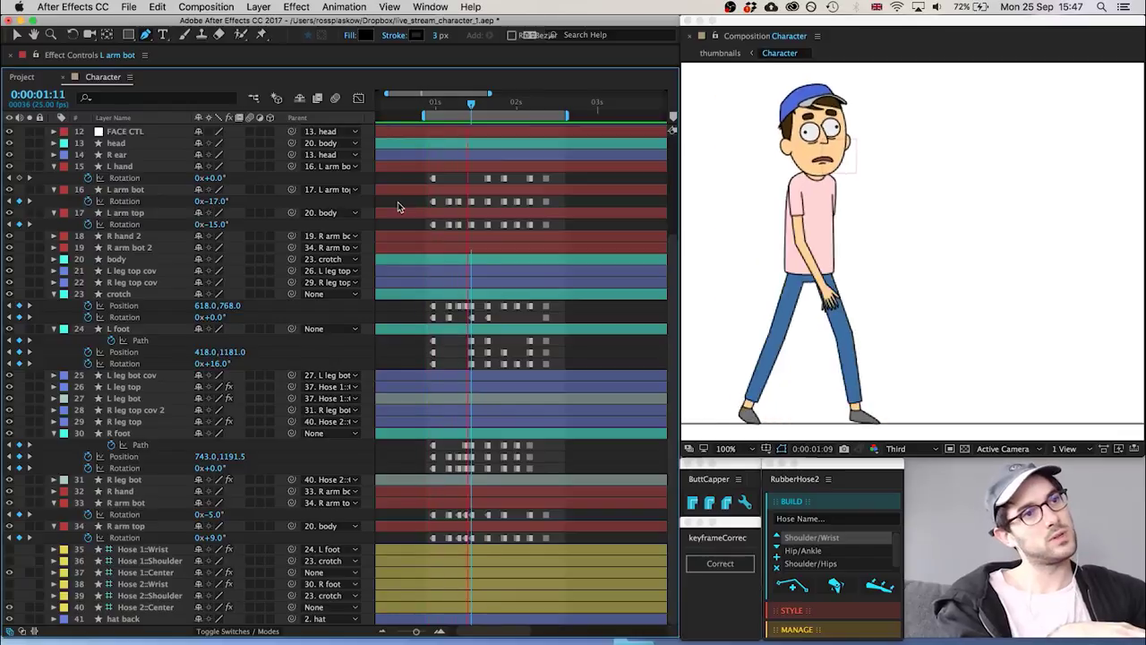
At 0:00:01:21, set the L arm top rotation to 9° and the L arm bot rotation to -4°, and play back the walk
{"action": "key", "text": "space"}
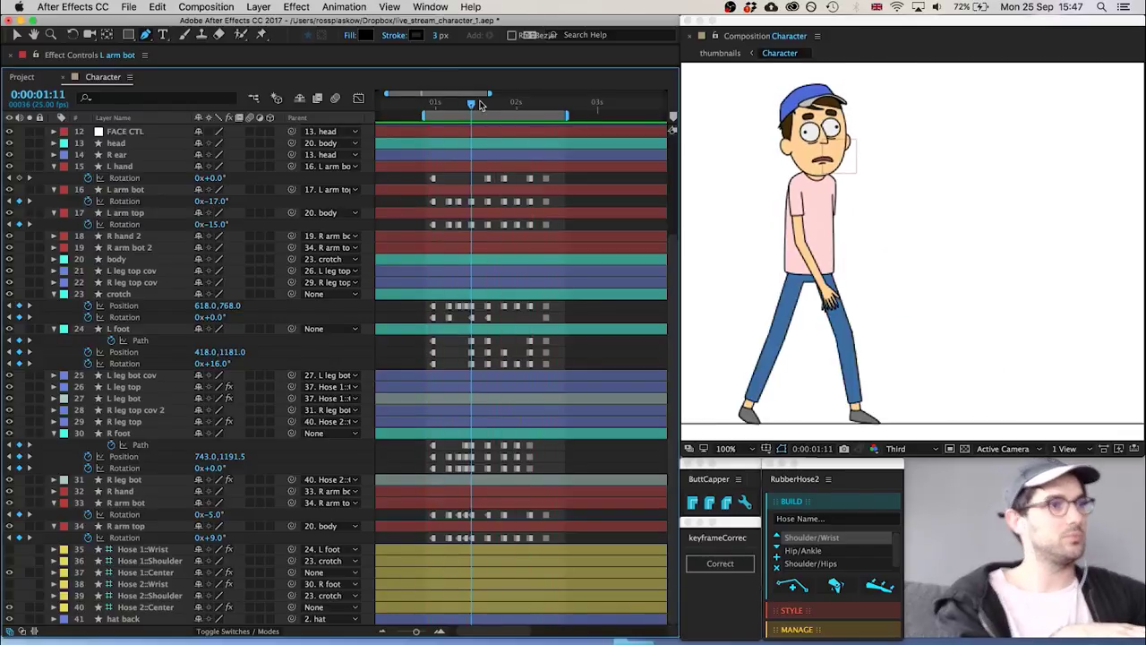
{"action": "left_click_drag", "start_coordinate": [480, 104], "coordinate": [505, 101]}
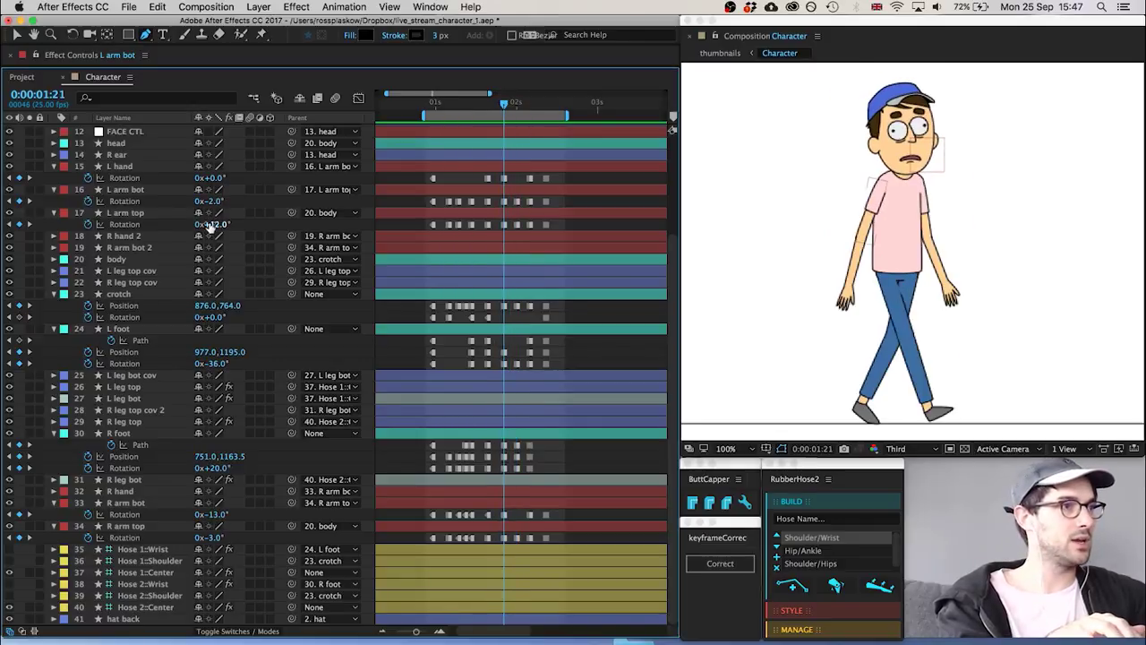
{"action": "left_click", "coordinate": [215, 225]}
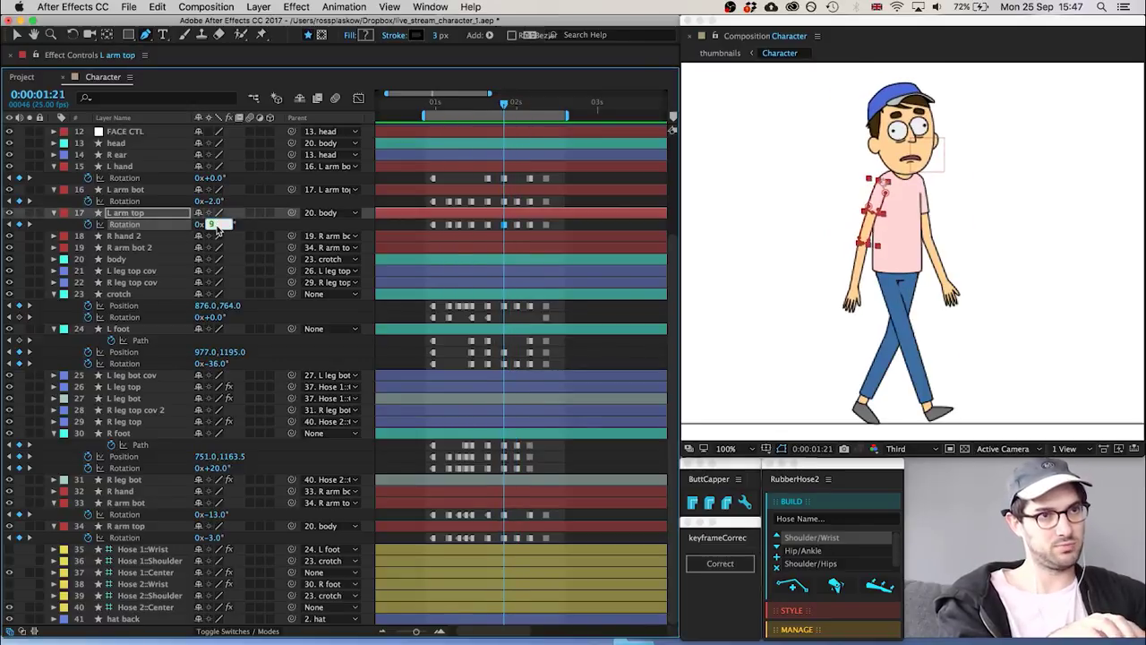
{"action": "left_click", "coordinate": [215, 200]}
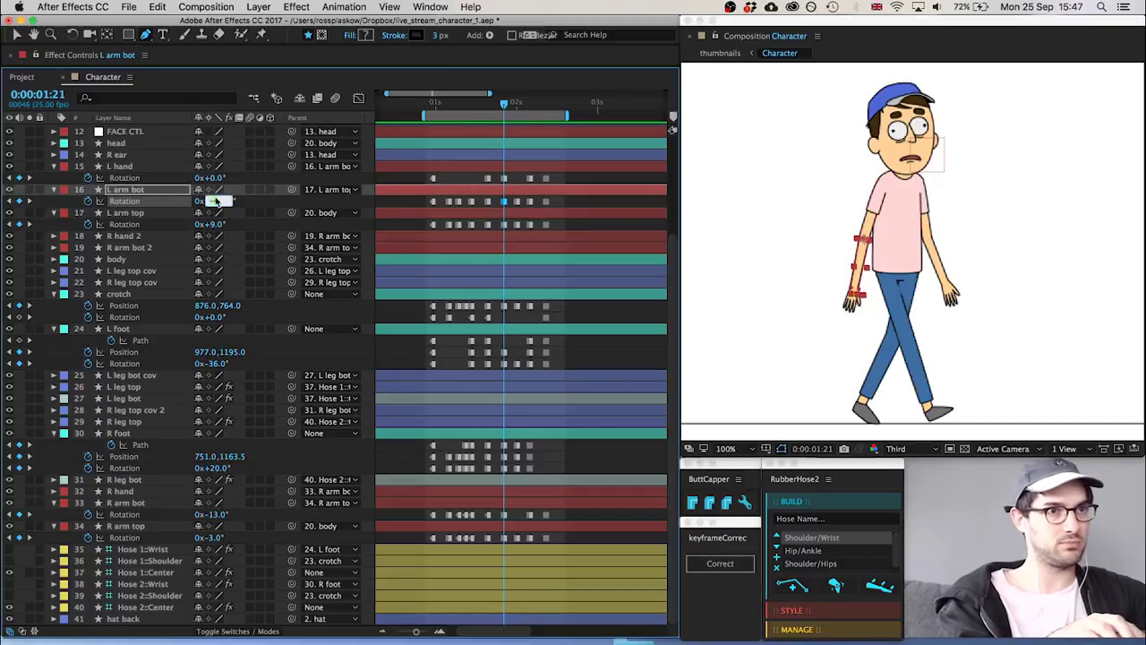
{"action": "left_click", "coordinate": [498, 206]}
{"action": "key", "text": "space"}
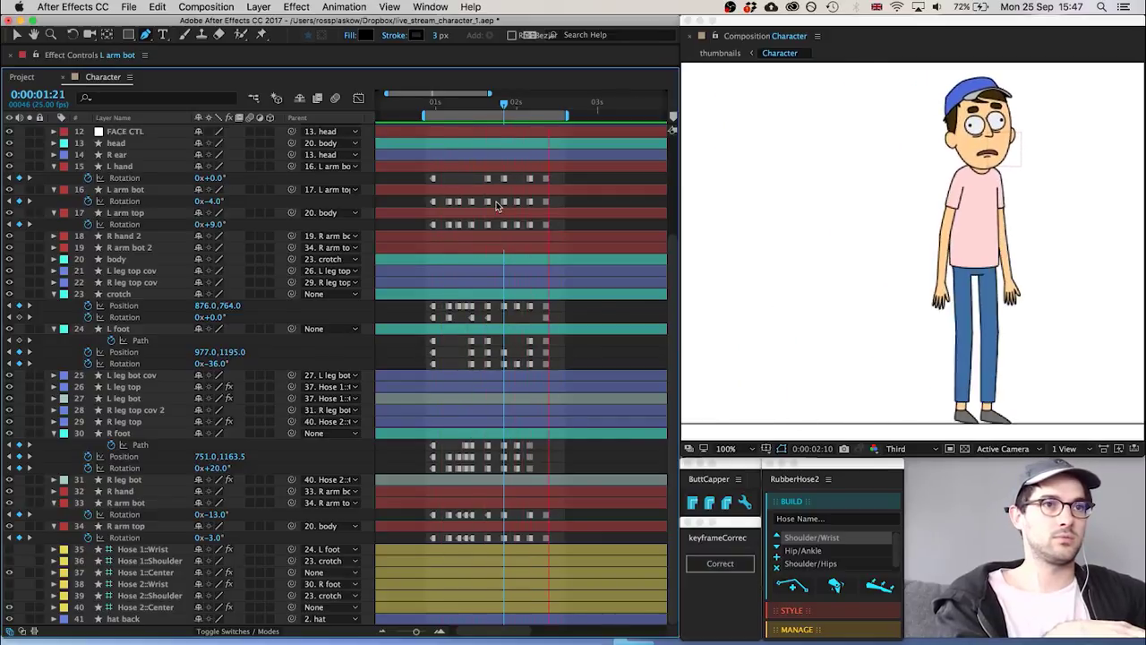
{"action": "key", "text": "space"}
Select all visible hand, arm, crotch and foot keyframes after 0:00:01:14
{"action": "left_click_drag", "start_coordinate": [456, 101], "coordinate": [480, 103]}
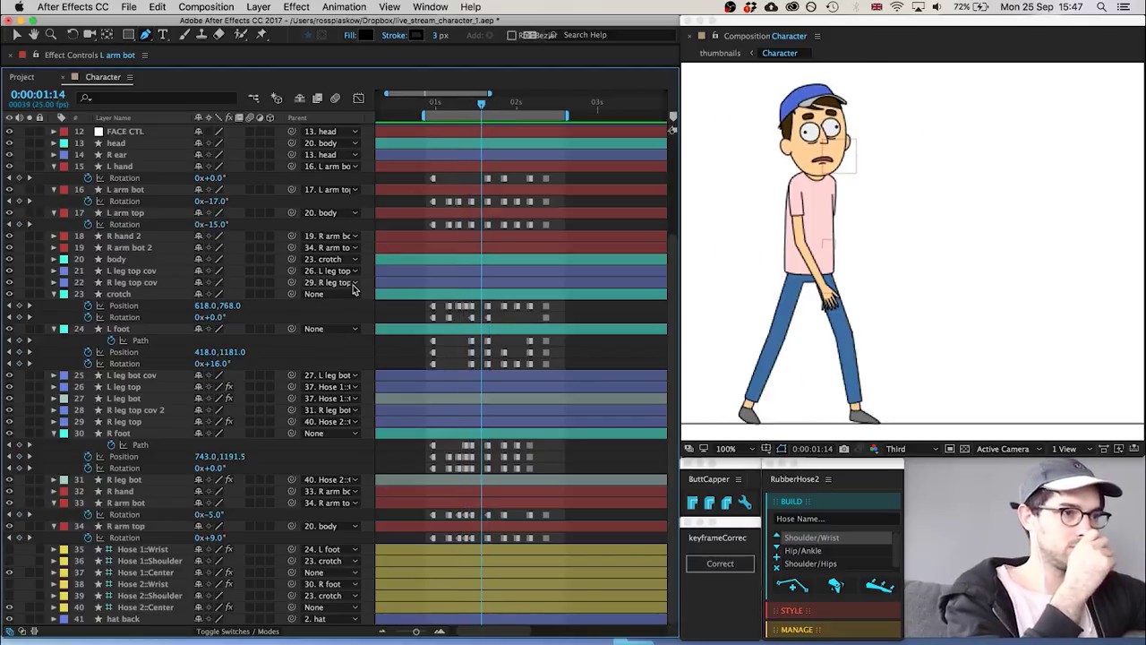
{"action": "left_click_drag", "start_coordinate": [477, 176], "coordinate": [564, 580]}
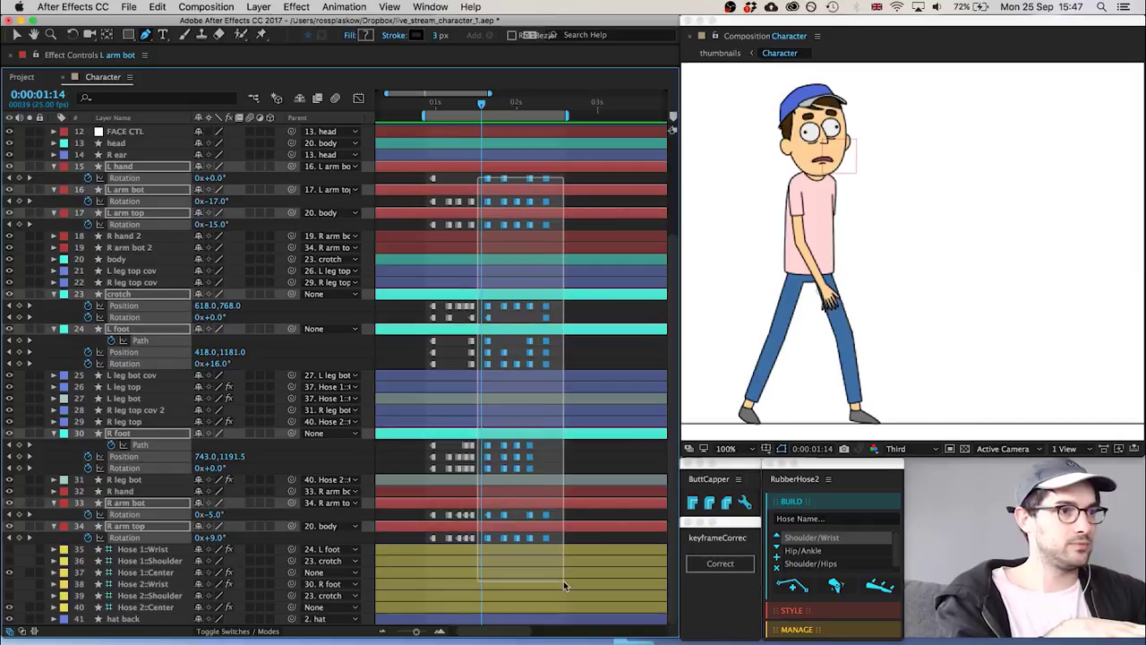
Shift the selected limb, foot and crotch keyframes after the current pose one frame earlier and go to 0:00:01:13
{"action": "left_click_drag", "start_coordinate": [491, 460], "coordinate": [485, 460]}
{"action": "left_click", "coordinate": [494, 460]}
{"action": "key", "text": "Page_Up"}
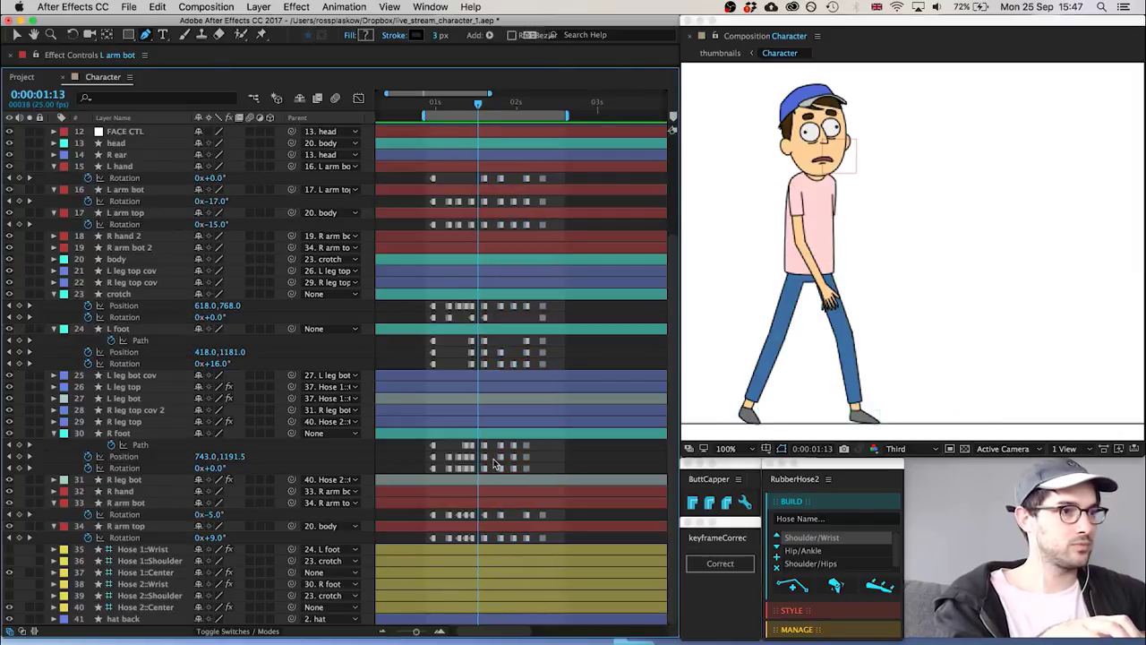
Move the crotch layer forward at 0:00:01:13 so its Position keyframe is 680, 768
{"action": "left_click", "coordinate": [133, 297]}
{"action": "key", "text": "shift+Right"}
{"action": "key", "text": "shift+Right"}
{"action": "key", "text": "shift+Right"}
{"action": "key", "text": "shift+Up"}
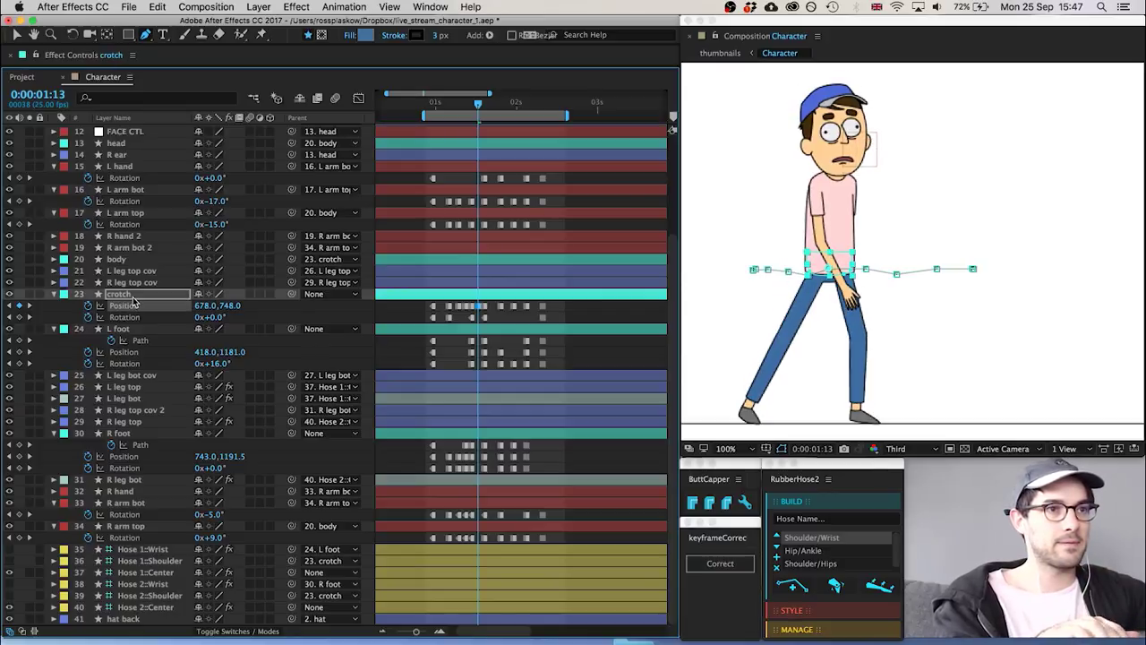
{"action": "key", "text": "shift+Down"}
{"action": "key", "text": "Up"}
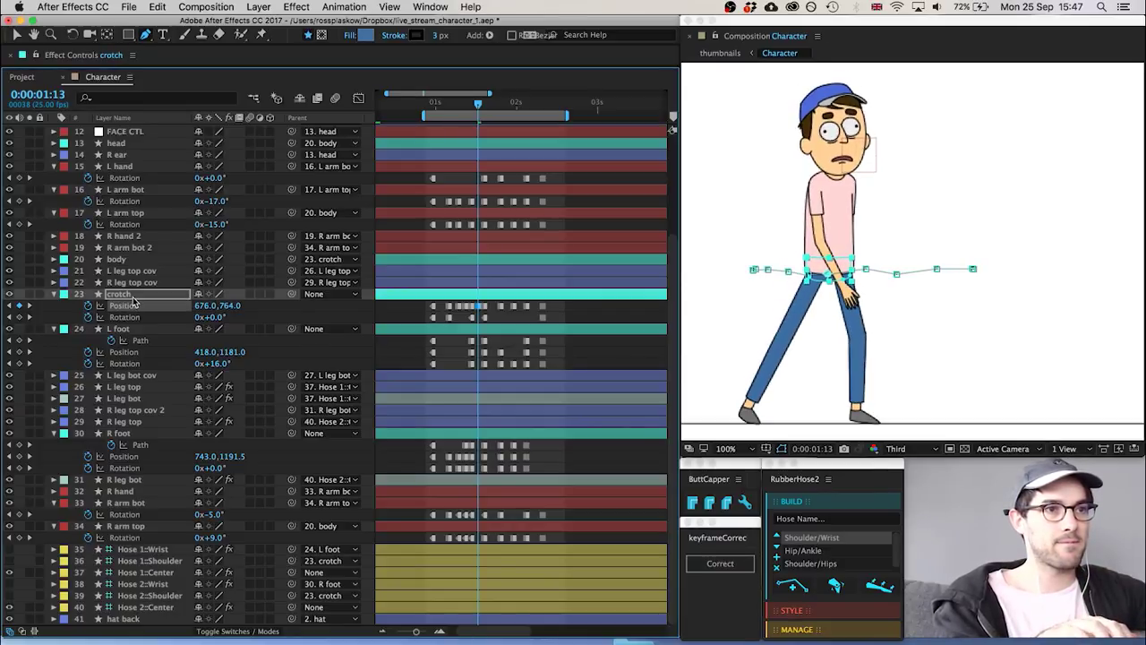
{"action": "key", "text": "Right"}
{"action": "key", "text": "Down"}
{"action": "key", "text": "Right"}
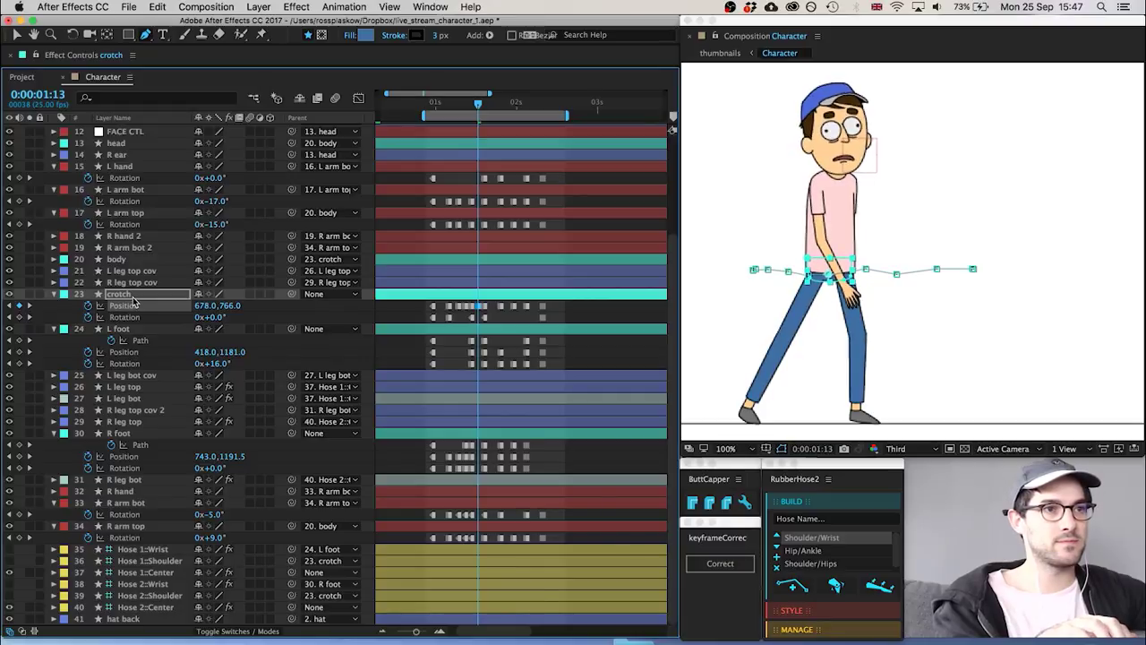
{"action": "key", "text": "Left"}
{"action": "key", "text": "Right"}
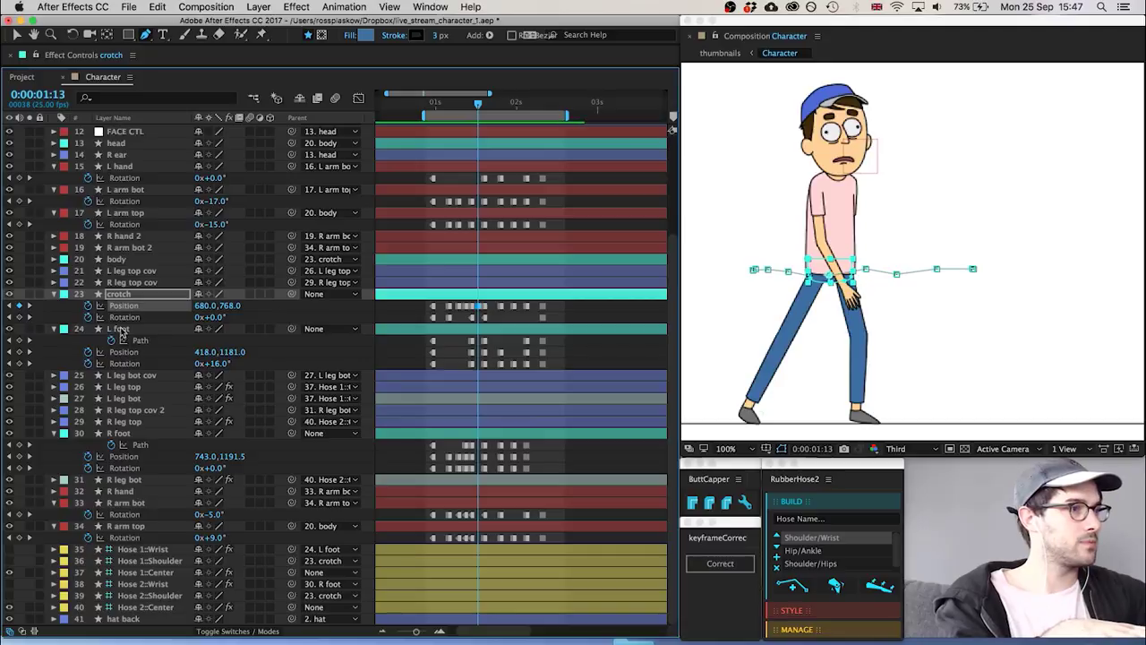
Move the L foot layer forward and up at 0:00:01:13 to Position 498, 1161
{"action": "left_click", "coordinate": [122, 329]}
{"action": "key", "text": "shift+Right"}
{"action": "key", "text": "shift+Right"}
{"action": "key", "text": "shift+Right"}
{"action": "key", "text": "shift+Right"}
{"action": "key", "text": "shift+Right"}
{"action": "key", "text": "shift+Right"}
{"action": "key", "text": "shift+Right"}
{"action": "key", "text": "shift+Right"}
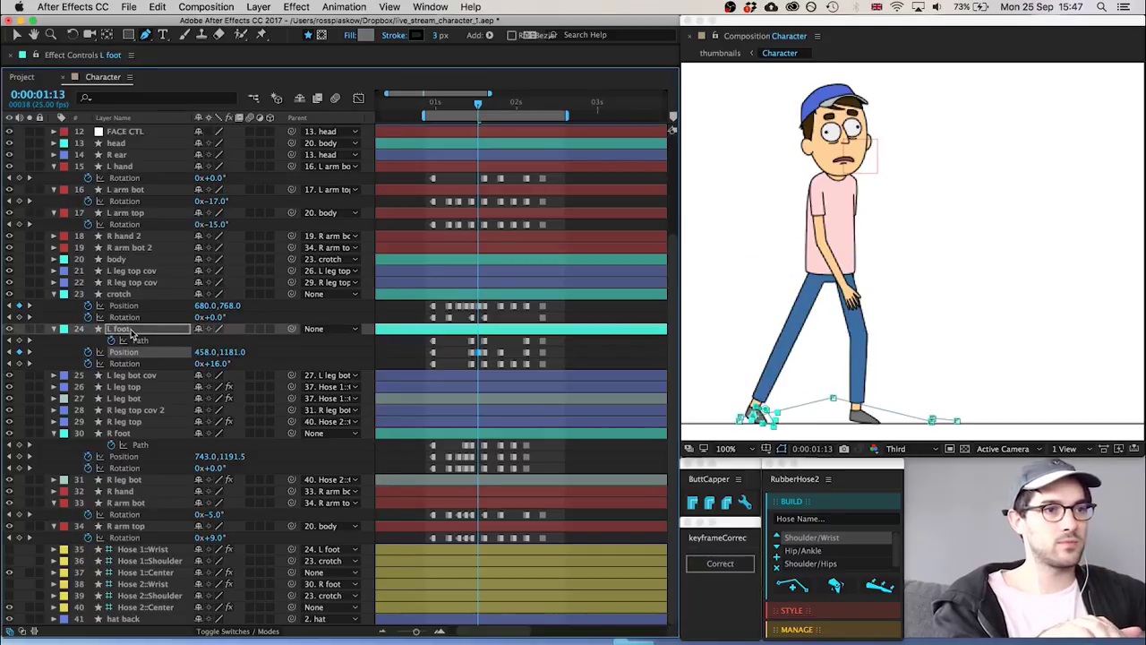
{"action": "key", "text": "shift+Up"}
{"action": "key", "text": "shift+Up"}
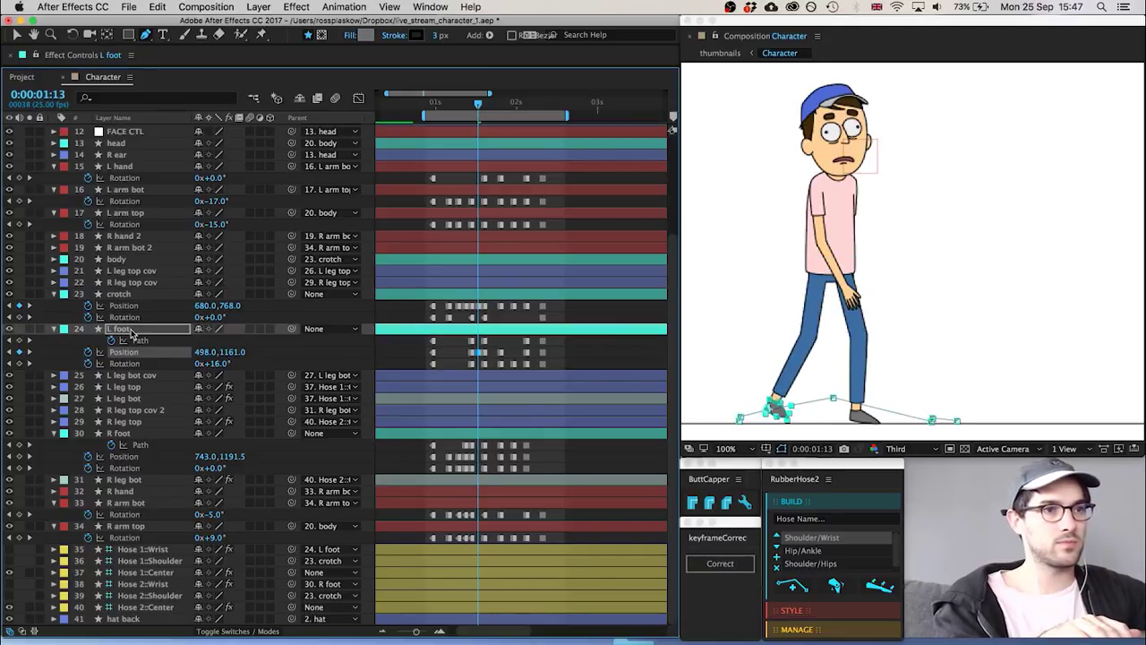
Set the L foot's Rotation to 32° and copy its next Path keyframe to 0:00:01:13
{"action": "left_click", "coordinate": [217, 366]}
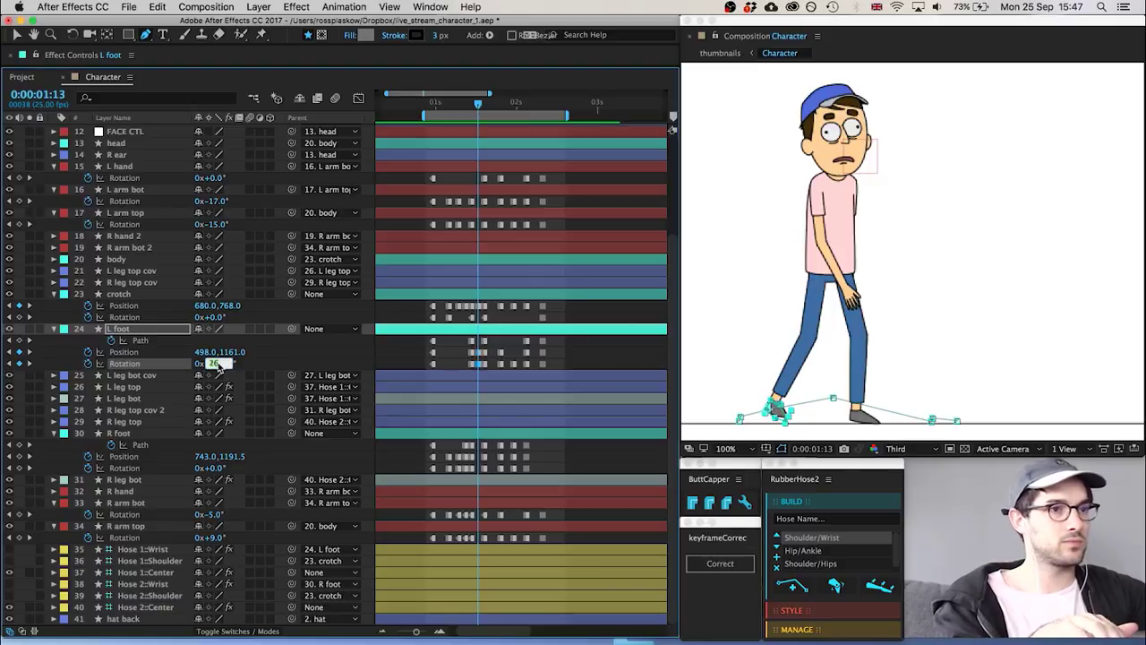
{"action": "left_click", "coordinate": [401, 354]}
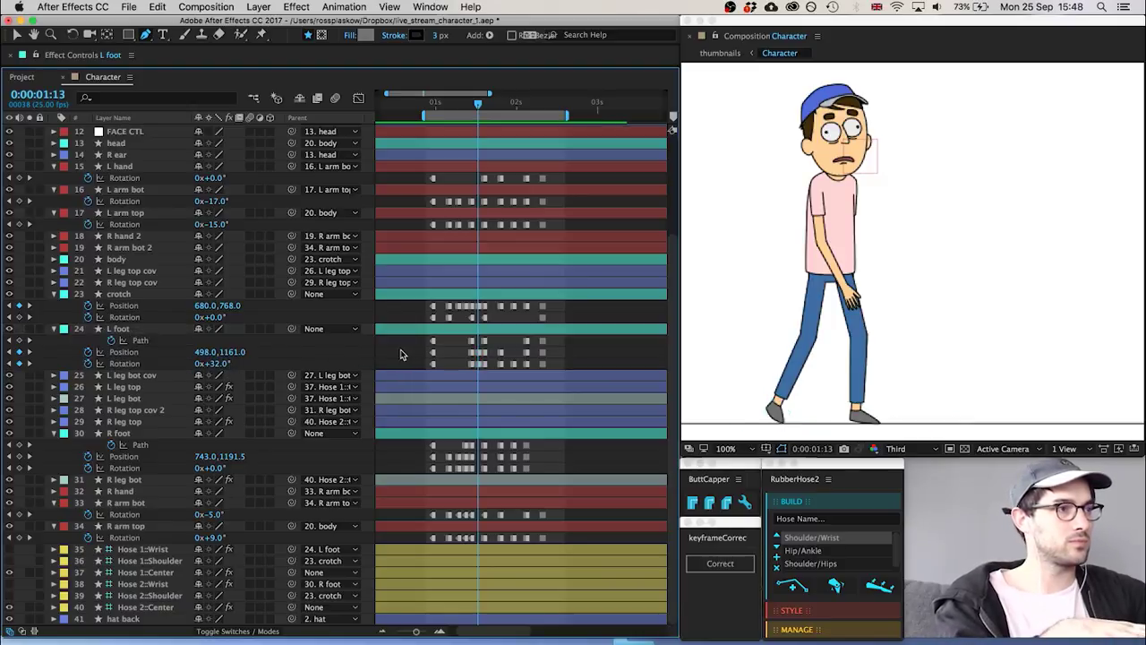
{"action": "left_click", "coordinate": [483, 342]}
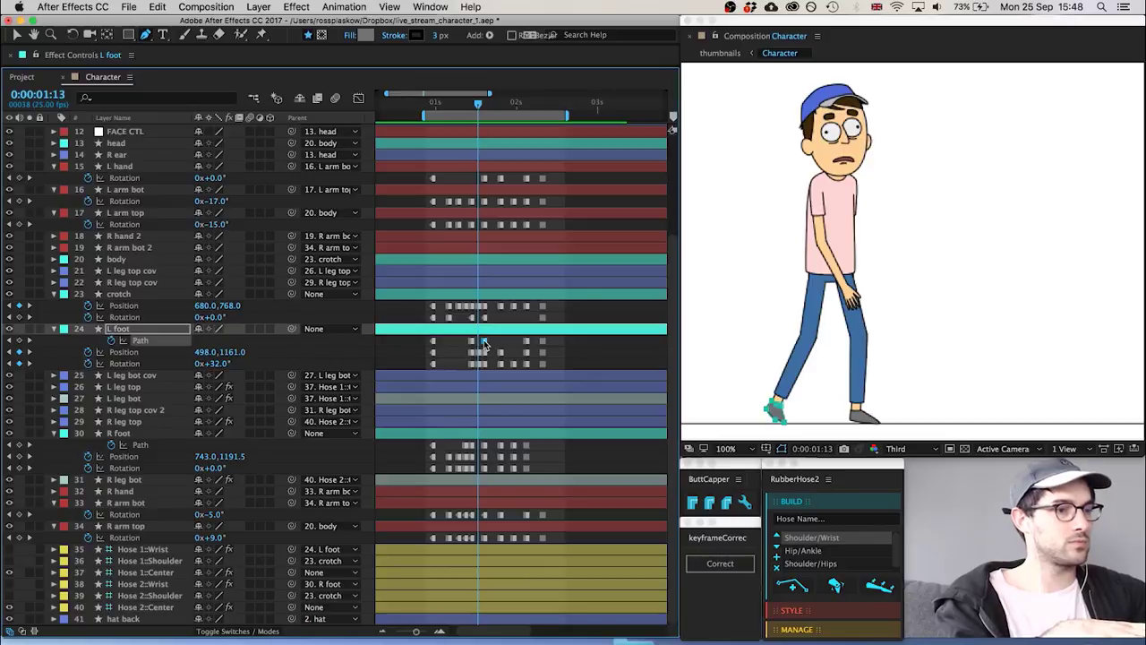
Raise the L foot layer at 0:00:01:13 to Position 498, 1143
{"action": "left_click", "coordinate": [164, 332]}
{"action": "key", "text": "shift+Up"}
{"action": "key", "text": "shift+Up"}
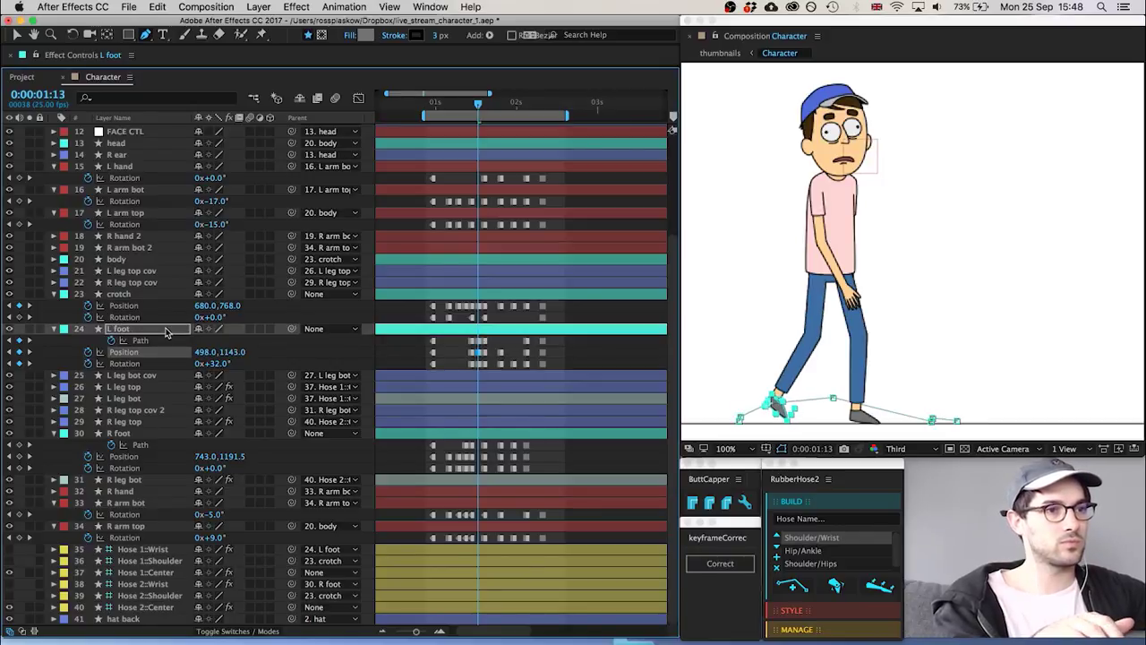
{"action": "key", "text": "shift+Up"}
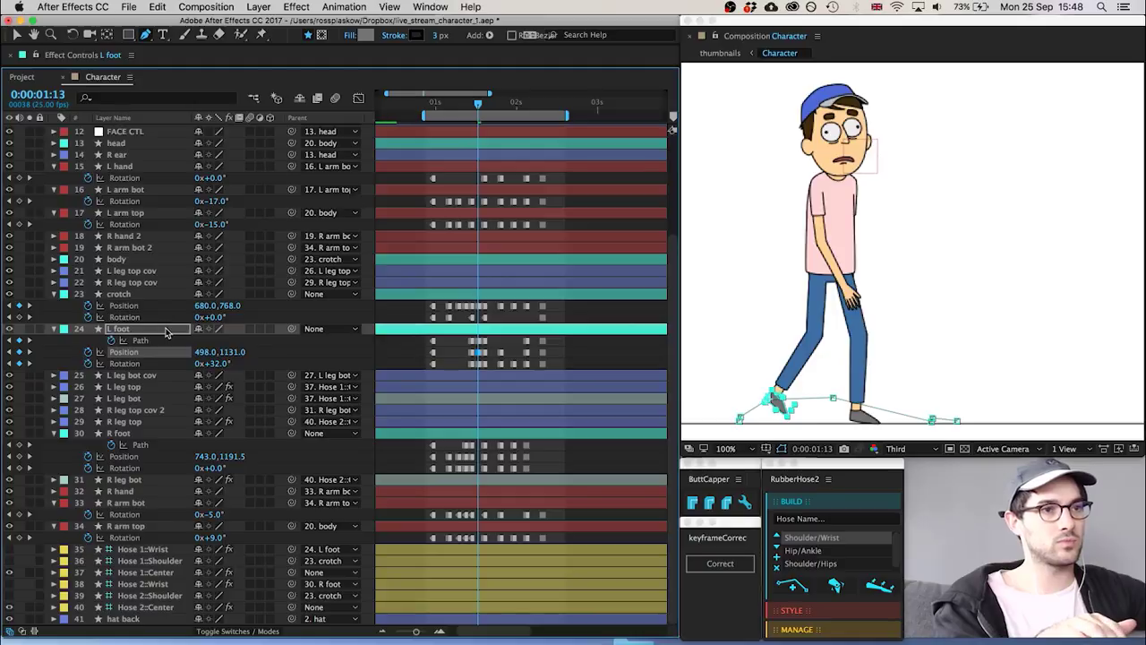
{"action": "key", "text": "shift+Down"}
{"action": "key", "text": "Down"}
{"action": "key", "text": "Down"}
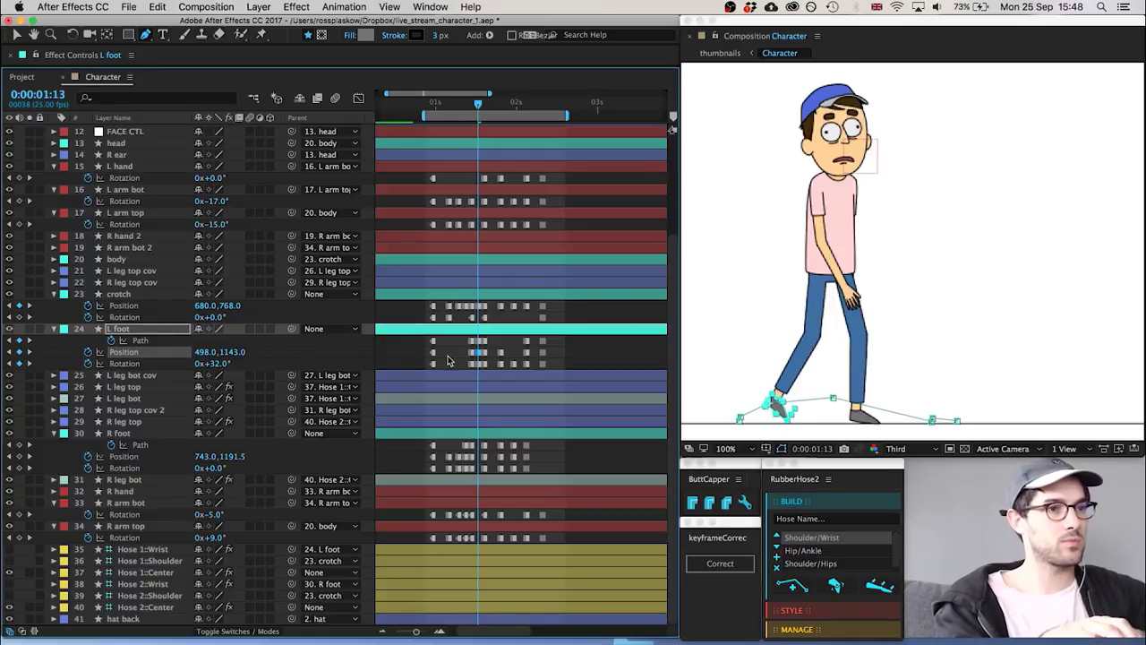
Step back and forth through frames 0:00:01:12 to 0:00:01:16 to check the left foot's motion between poses
{"action": "left_click", "coordinate": [450, 360]}
{"action": "key", "text": "Page_Up"}
{"action": "key", "text": "Page_Down"}
{"action": "key", "text": "Page_Down"}
{"action": "key", "text": "Page_Down"}
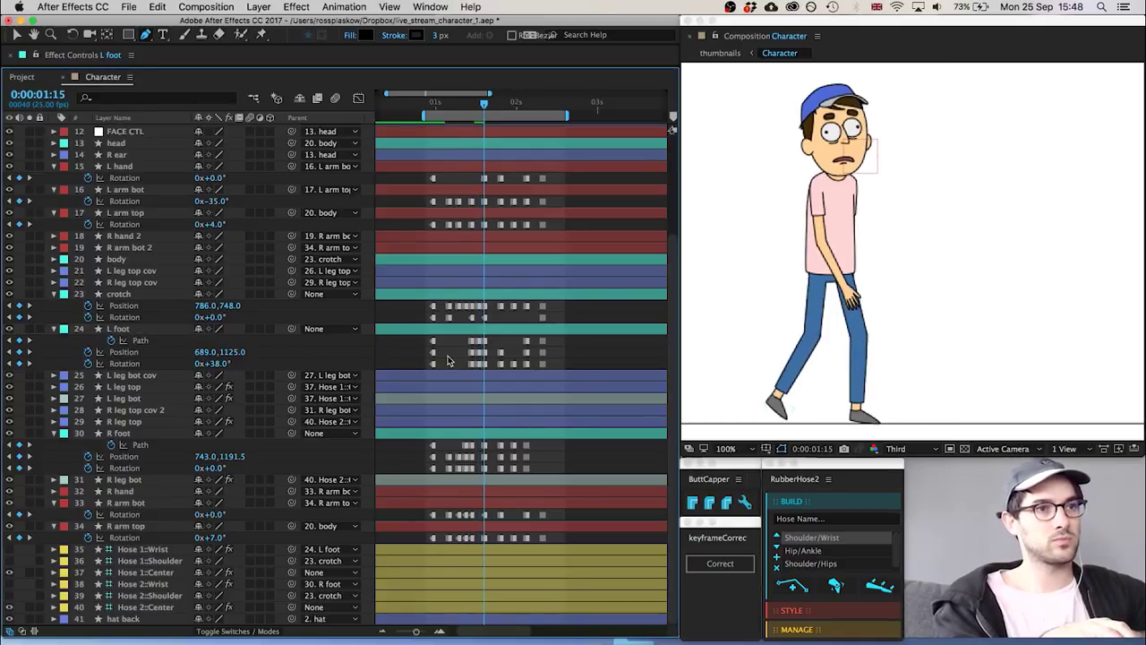
{"action": "key", "text": "Page_Up"}
{"action": "key", "text": "Page_Up"}
{"action": "key", "text": "Page_Up"}
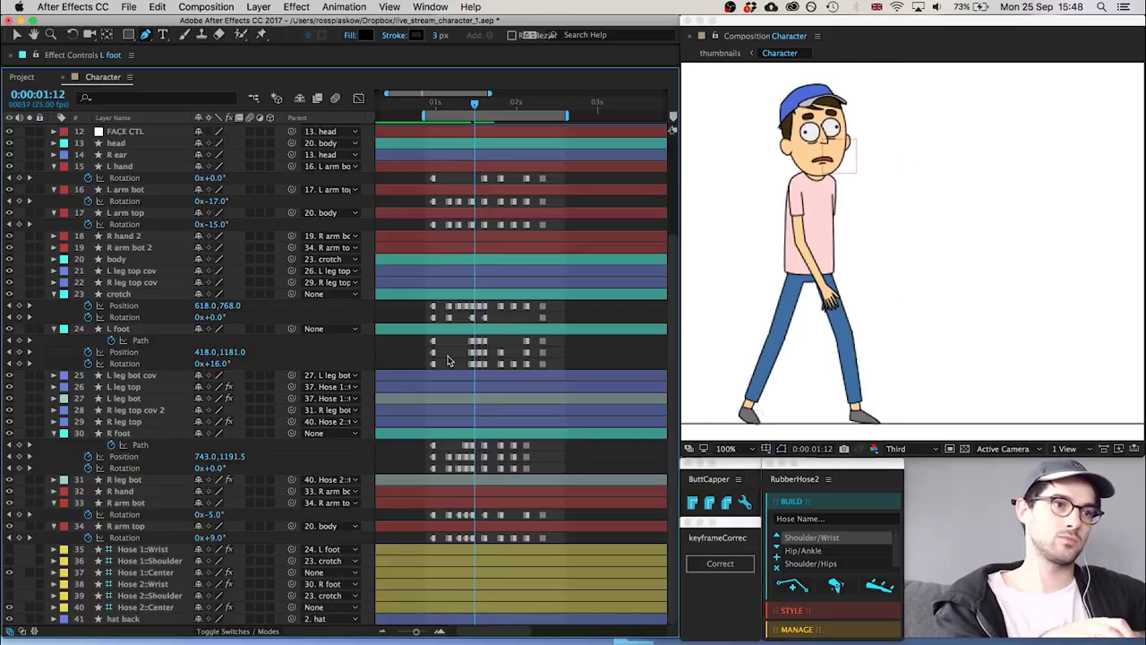
{"action": "key", "text": "Page_Down"}
{"action": "key", "text": "Page_Down"}
{"action": "key", "text": "Page_Down"}
{"action": "key", "text": "Page_Down"}
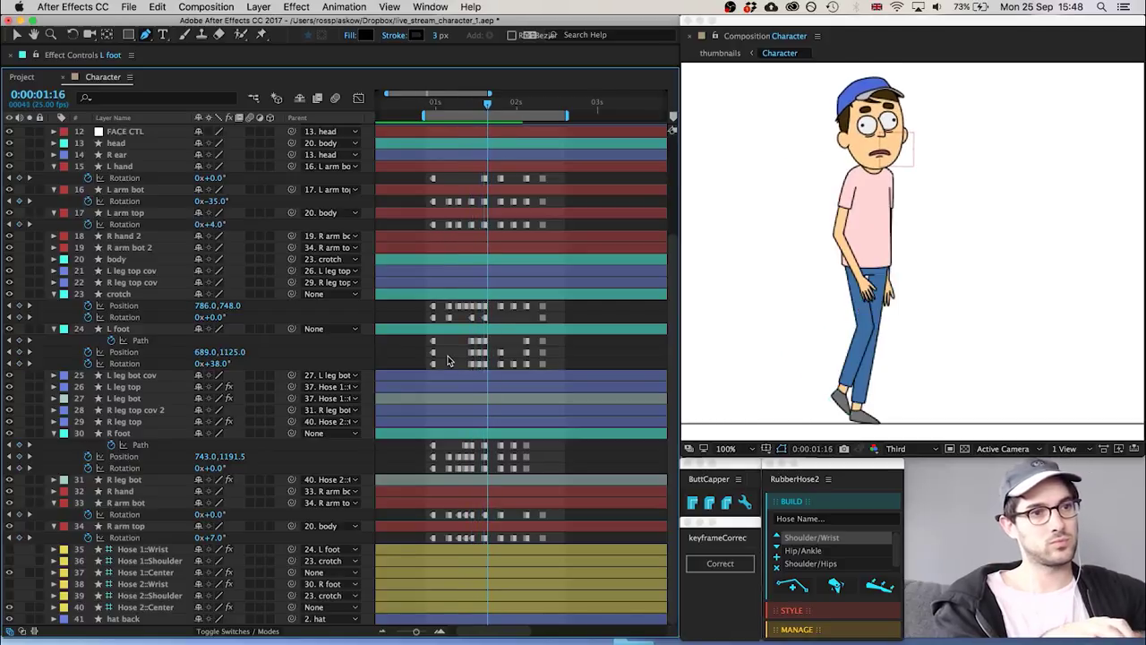
{"action": "key", "text": "Page_Up"}
{"action": "key", "text": "Page_Up"}
{"action": "key", "text": "Page_Up"}
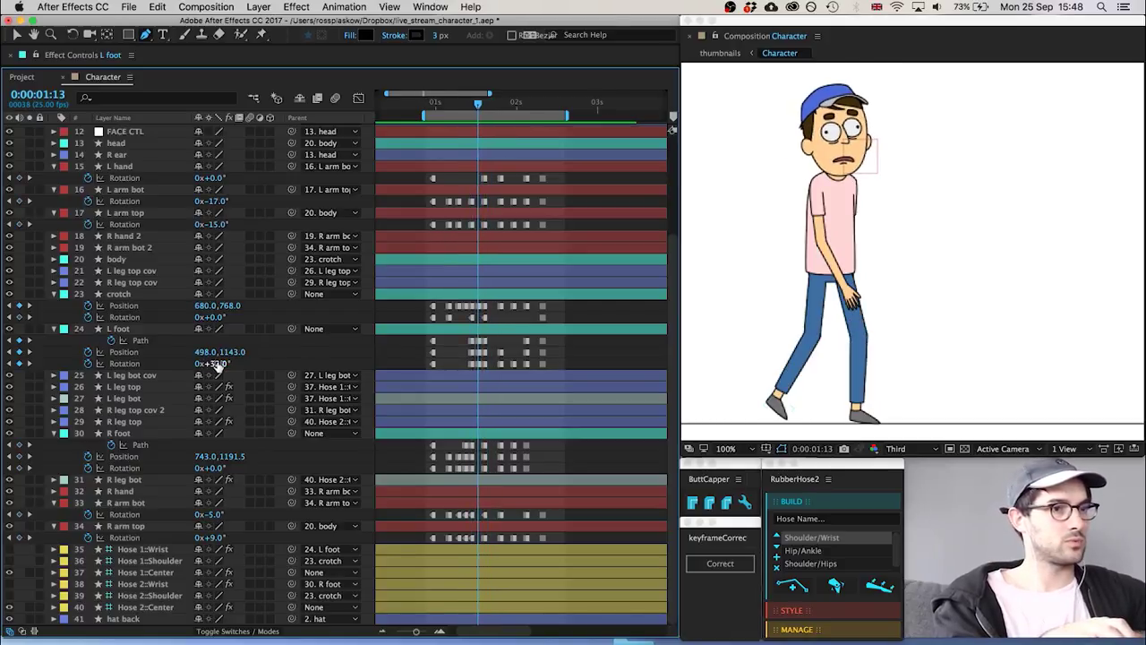
Set the L foot's Rotation to 29° at 0:00:01:13
{"action": "key", "text": "Page_Up"}
{"action": "key", "text": "Page_Down"}
{"action": "left_click", "coordinate": [218, 363]}
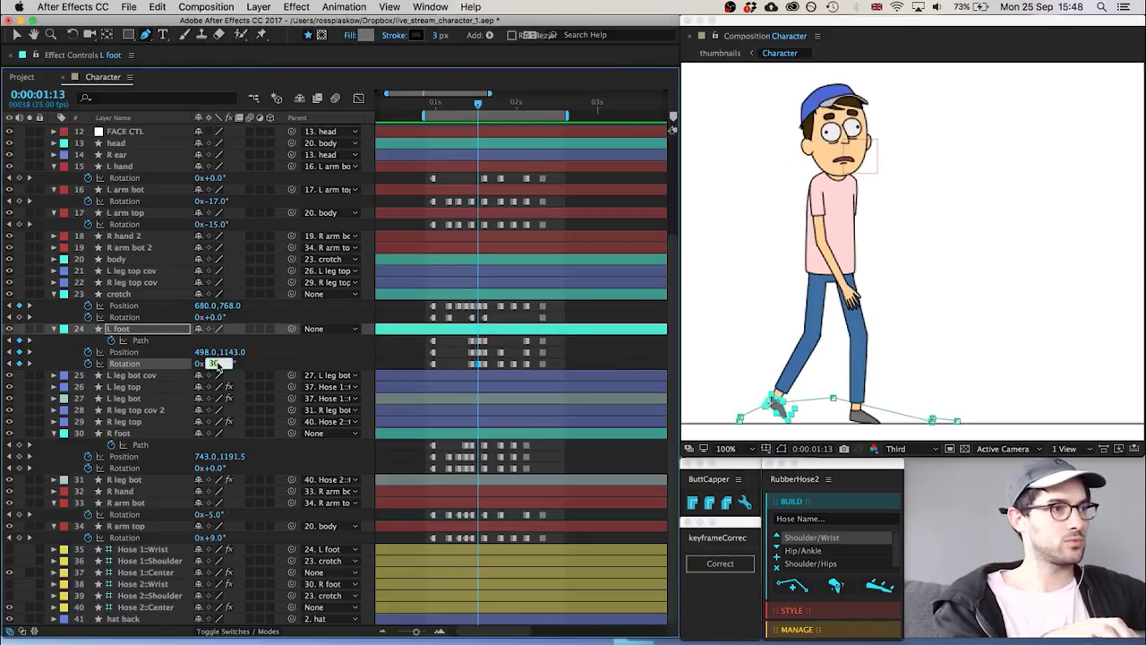
{"action": "left_click", "coordinate": [409, 359]}
Step through the frames between 0:00:01:12 and 0:00:01:18 and play back the walk to check the new in-between pose
{"action": "key", "text": "Page_Down"}
{"action": "key", "text": "Page_Down"}
{"action": "key", "text": "Page_Down"}
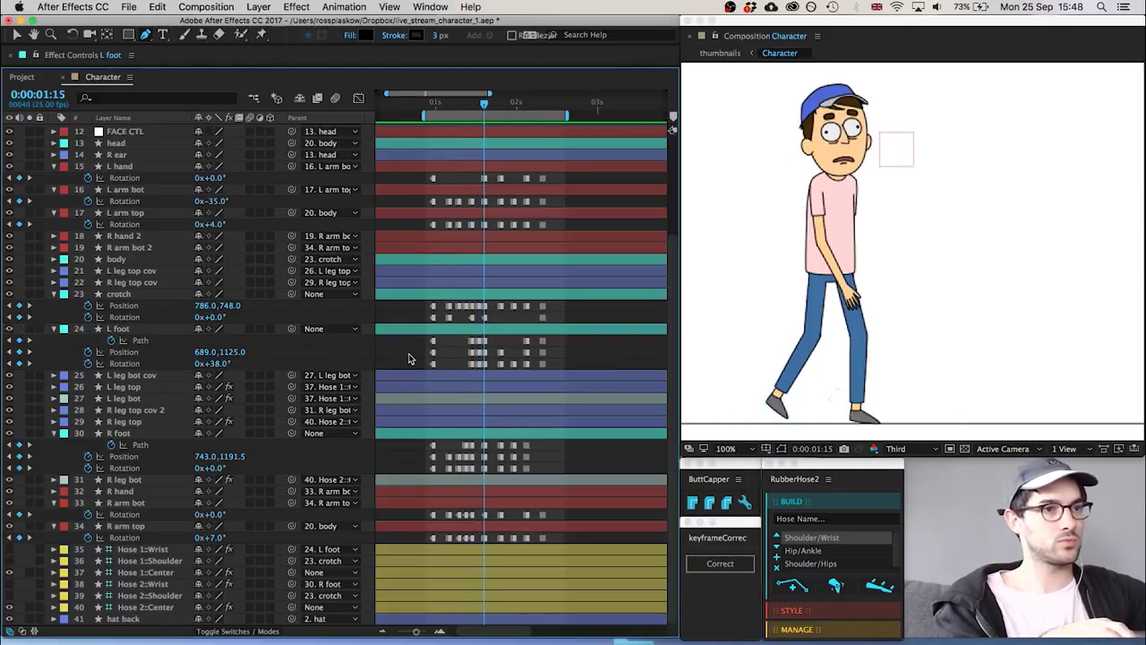
{"action": "key", "text": "Page_Up"}
{"action": "key", "text": "Page_Up"}
{"action": "key", "text": "Page_Up"}
{"action": "key", "text": "Page_Up"}
{"action": "key", "text": "Page_Up"}
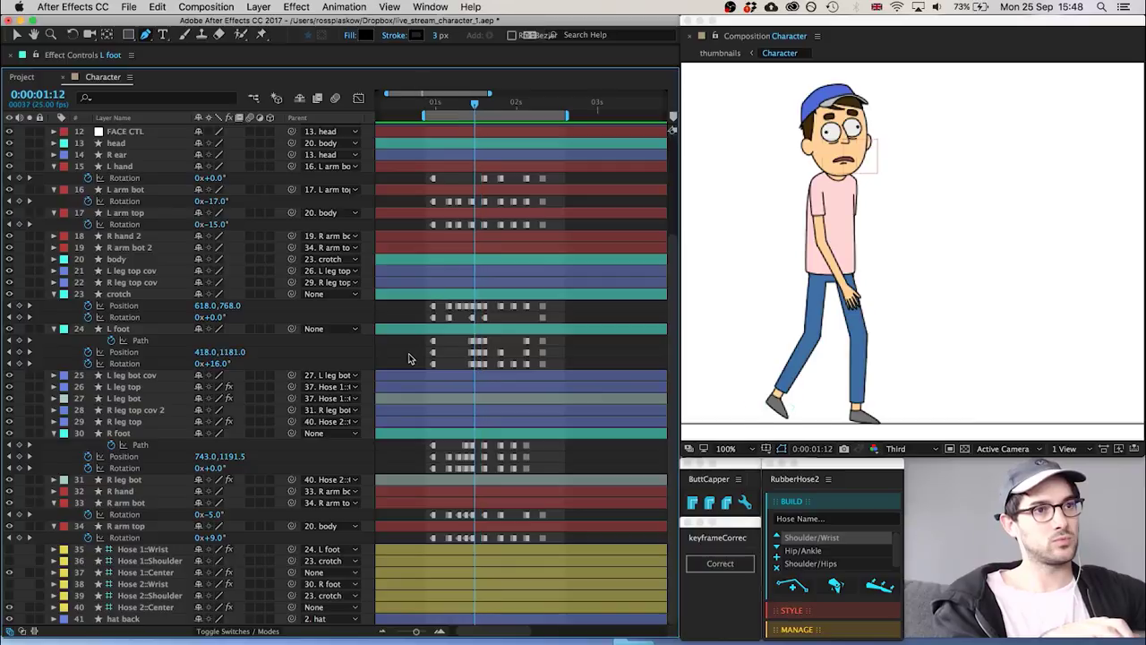
{"action": "key", "text": "Page_Down"}
{"action": "key", "text": "Page_Down"}
{"action": "key", "text": "Page_Down"}
{"action": "key", "text": "Page_Down"}
{"action": "key", "text": "Page_Down"}
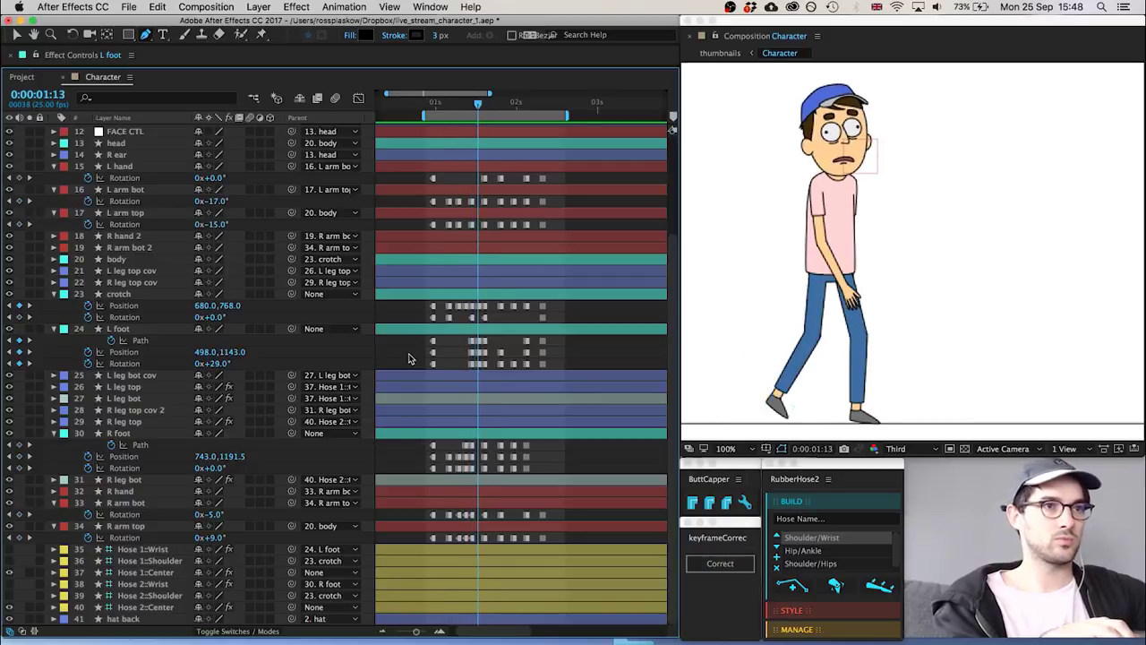
{"action": "key", "text": "Page_Down"}
{"action": "key", "text": "Page_Down"}
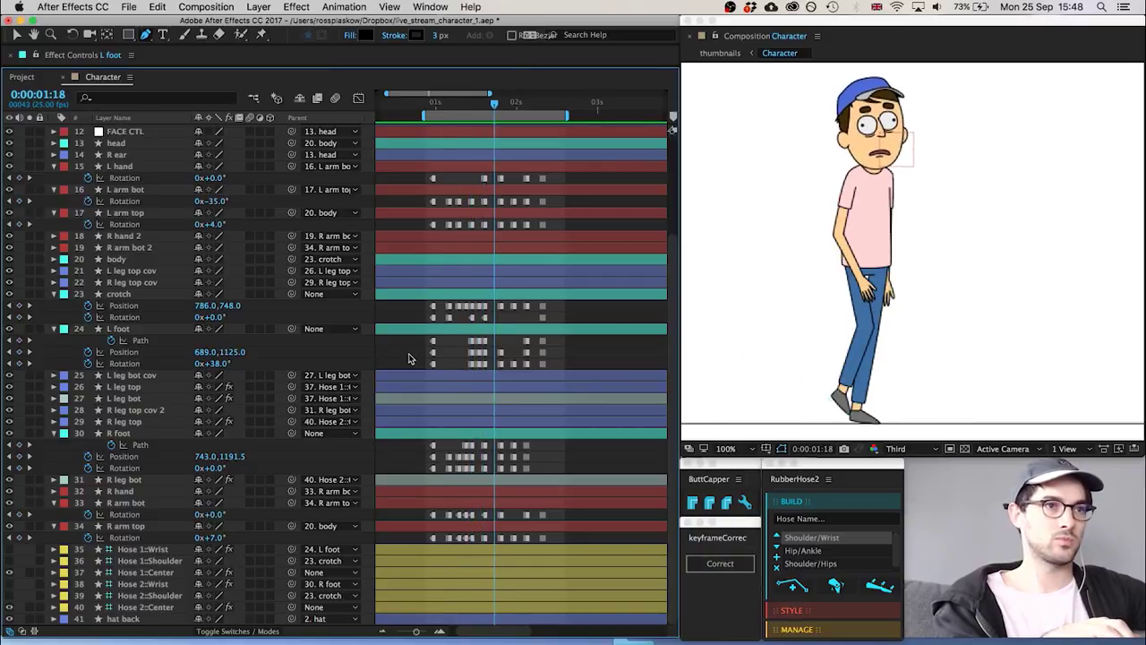
{"action": "key", "text": "space"}
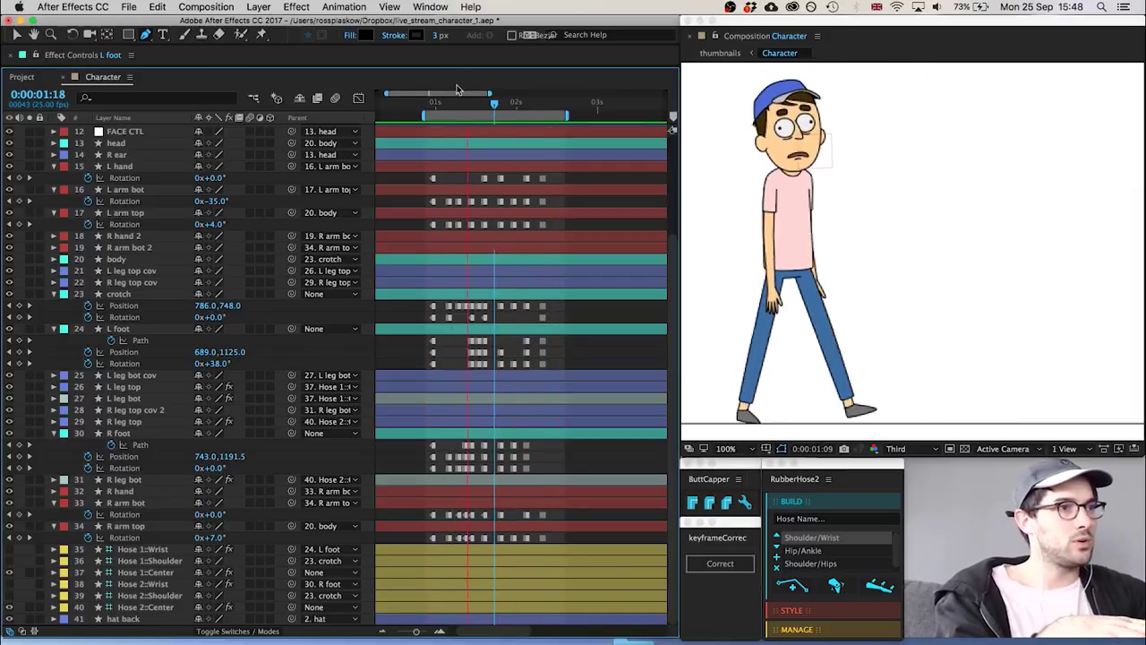
{"action": "key", "text": "space"}
Shift all limb, foot and crotch keyframes after 0:00:01:17 one frame earlier
{"action": "key", "text": "Page_Up"}
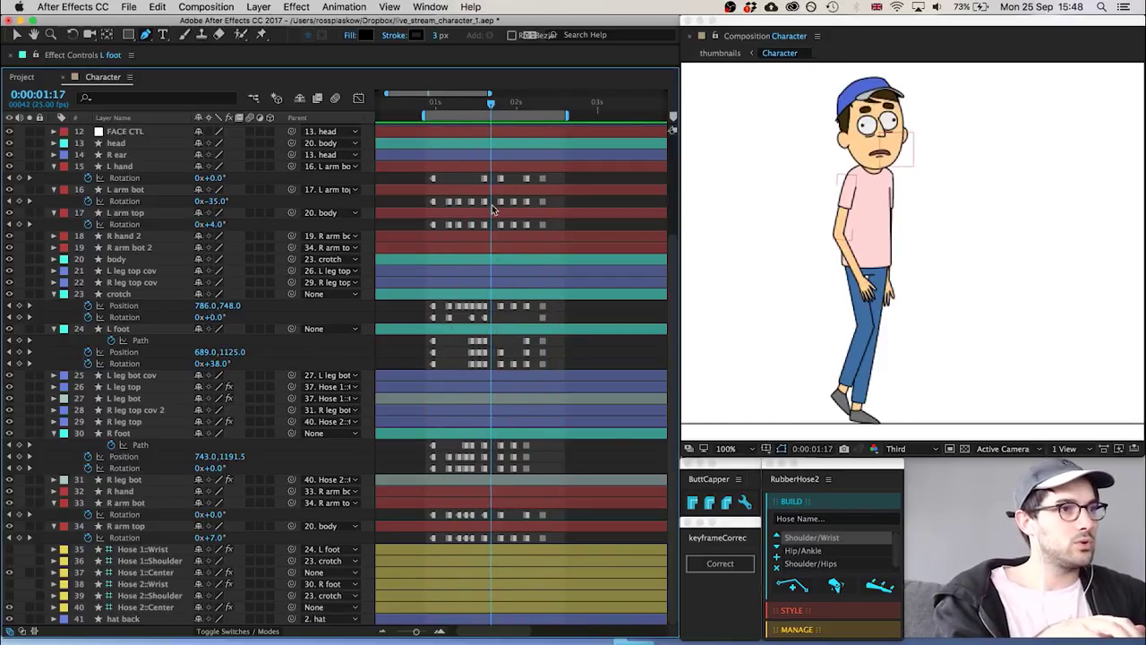
{"action": "left_click_drag", "start_coordinate": [495, 176], "coordinate": [577, 547]}
{"action": "left_click", "coordinate": [576, 467]}
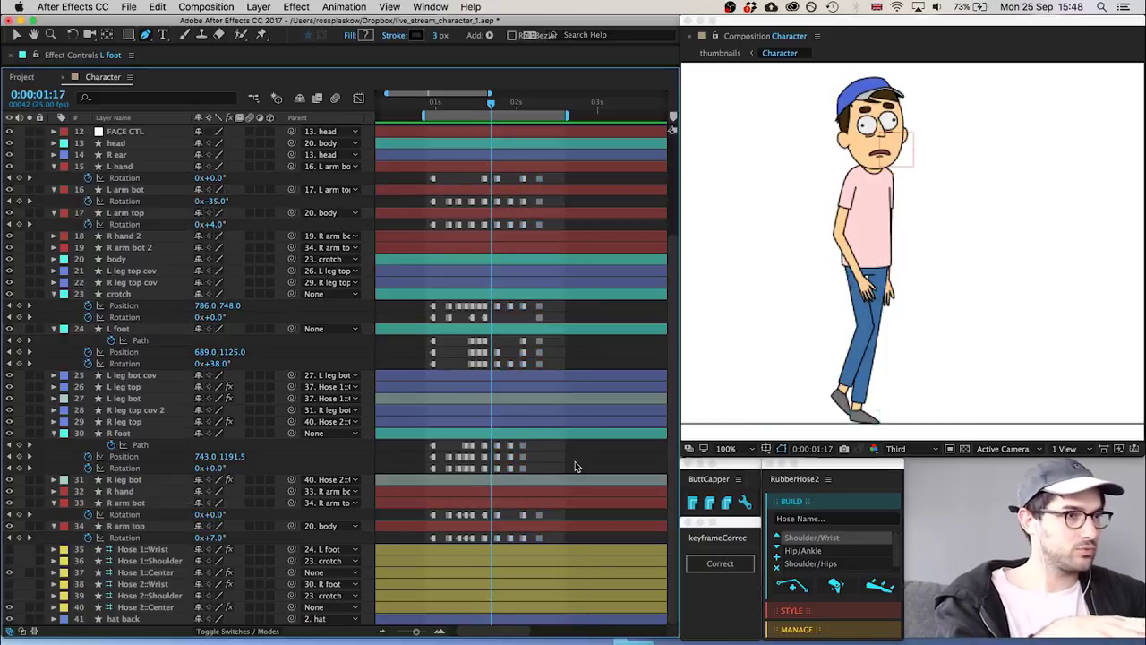
Move the crotch layer forward at 0:00:01:17 to Position 832, 750 and preview the walk from 0:00:01:15
{"action": "left_click", "coordinate": [125, 294]}
{"action": "key", "text": "Right"}
{"action": "key", "text": "Right"}
{"action": "key", "text": "Right"}
{"action": "key", "text": "Right"}
{"action": "key", "text": "Right"}
{"action": "key", "text": "Right"}
{"action": "key", "text": "Right"}
{"action": "key", "text": "Right"}
{"action": "key", "text": "Right"}
{"action": "key", "text": "Right"}
{"action": "key", "text": "Right"}
{"action": "key", "text": "Right"}
{"action": "key", "text": "Right"}
{"action": "key", "text": "Right"}
{"action": "key", "text": "Right"}
{"action": "key", "text": "Right"}
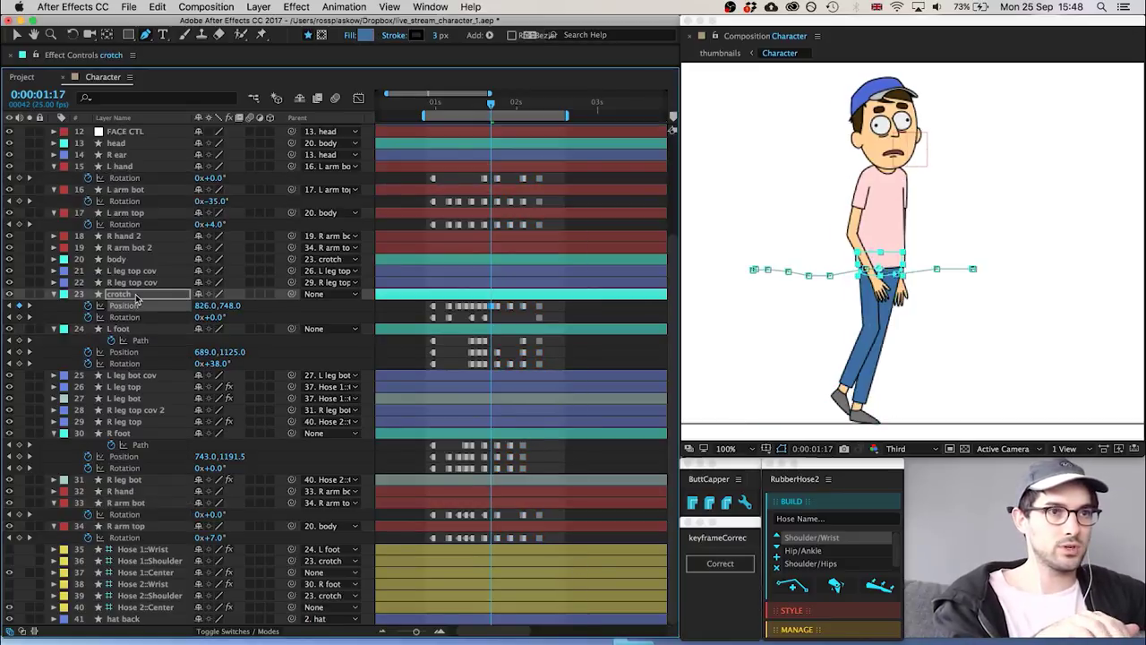
{"action": "key", "text": "Down"}
{"action": "key", "text": "Right"}
{"action": "key", "text": "Right"}
{"action": "key", "text": "Right"}
{"action": "key", "text": "Right"}
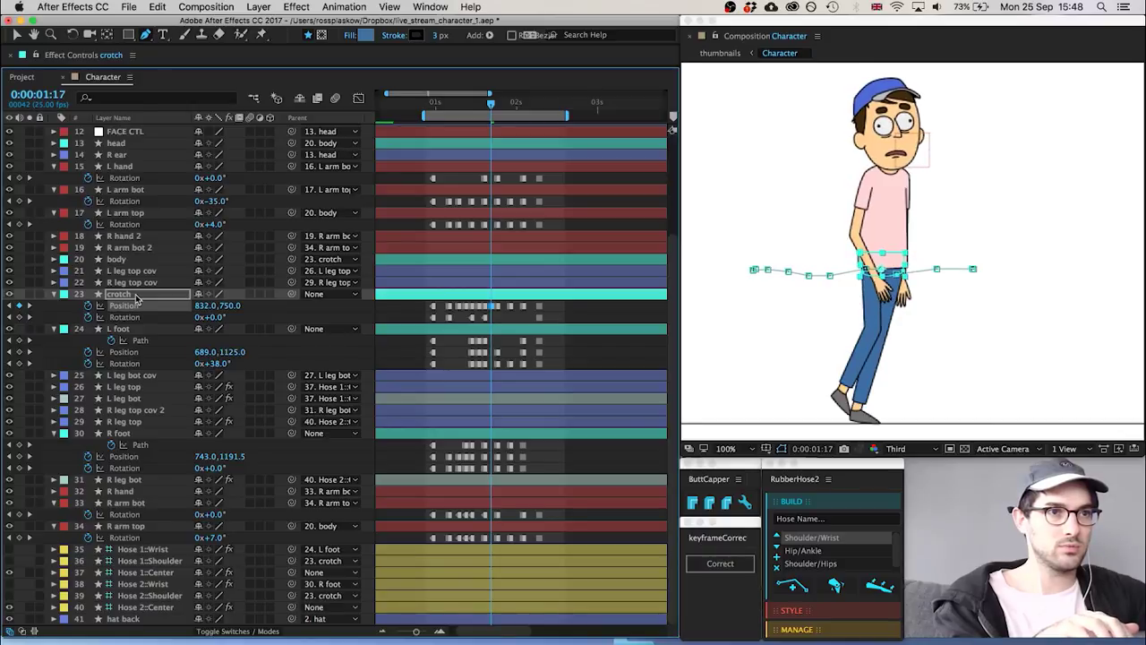
{"action": "key", "text": "Up"}
{"action": "key", "text": "Up"}
{"action": "key", "text": "Up"}
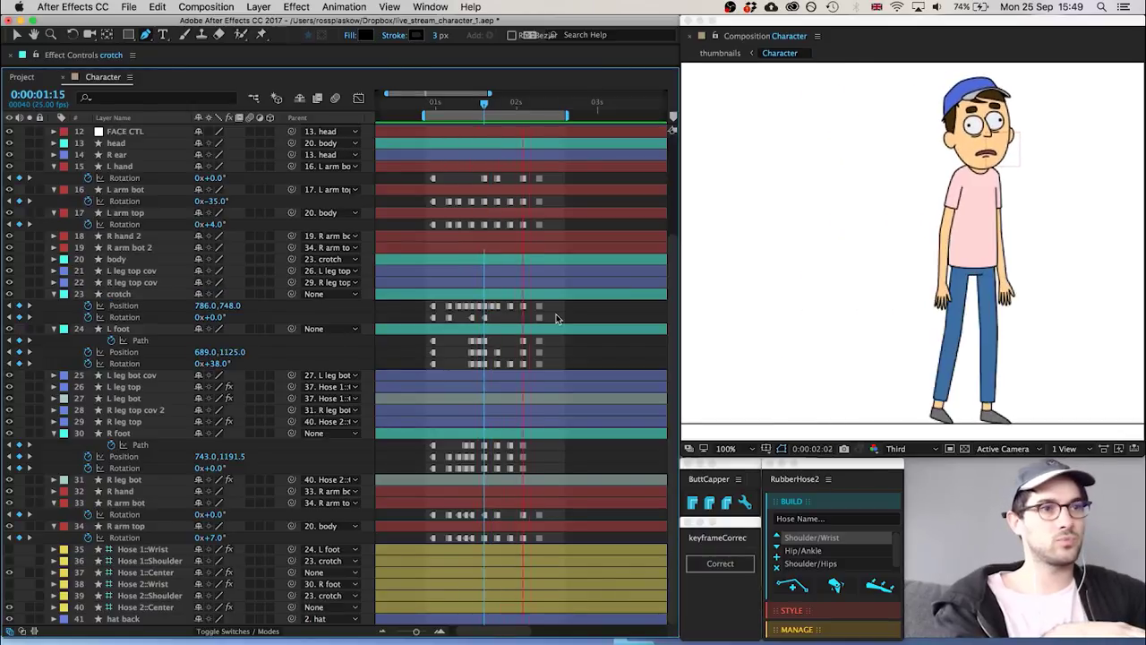
Interpolate held in-between Rotation keyframes at 0:00:01:17 for L arm bot at -19.5° and L arm top at 6.5°
{"action": "left_click", "coordinate": [472, 103]}
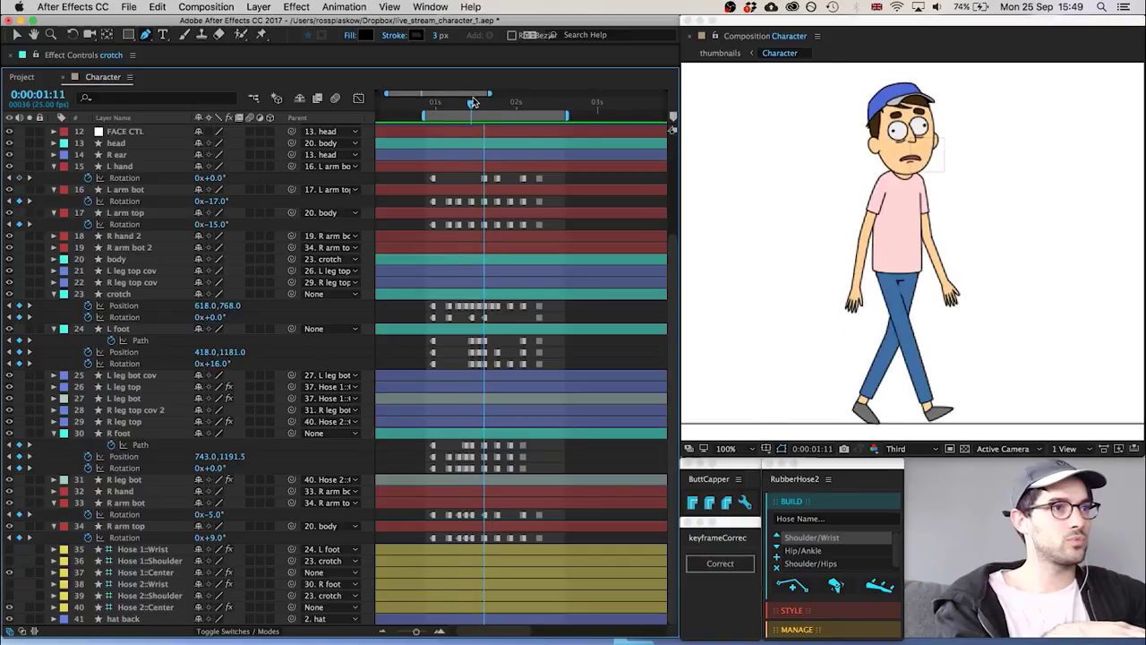
{"action": "mouse_move", "coordinate": [473, 103]}
{"action": "left_mouse_down"}
{"action": "mouse_move", "coordinate": [503, 100]}
{"action": "mouse_move", "coordinate": [491, 95]}
{"action": "left_mouse_up"}
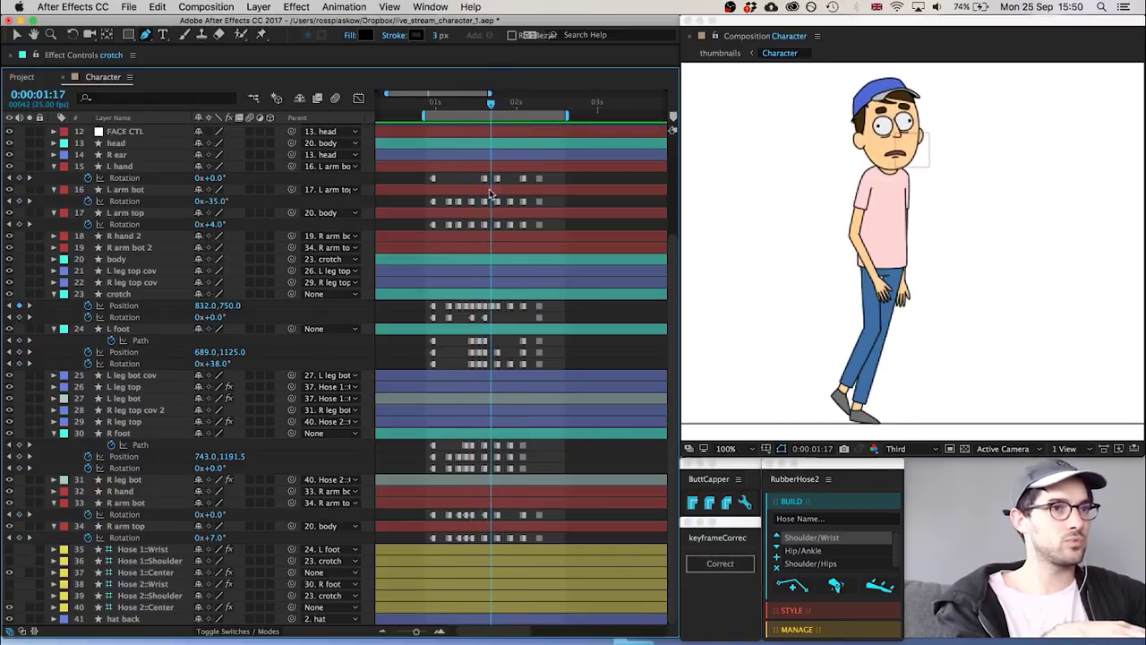
{"action": "left_click_drag", "start_coordinate": [478, 202], "coordinate": [476, 233]}
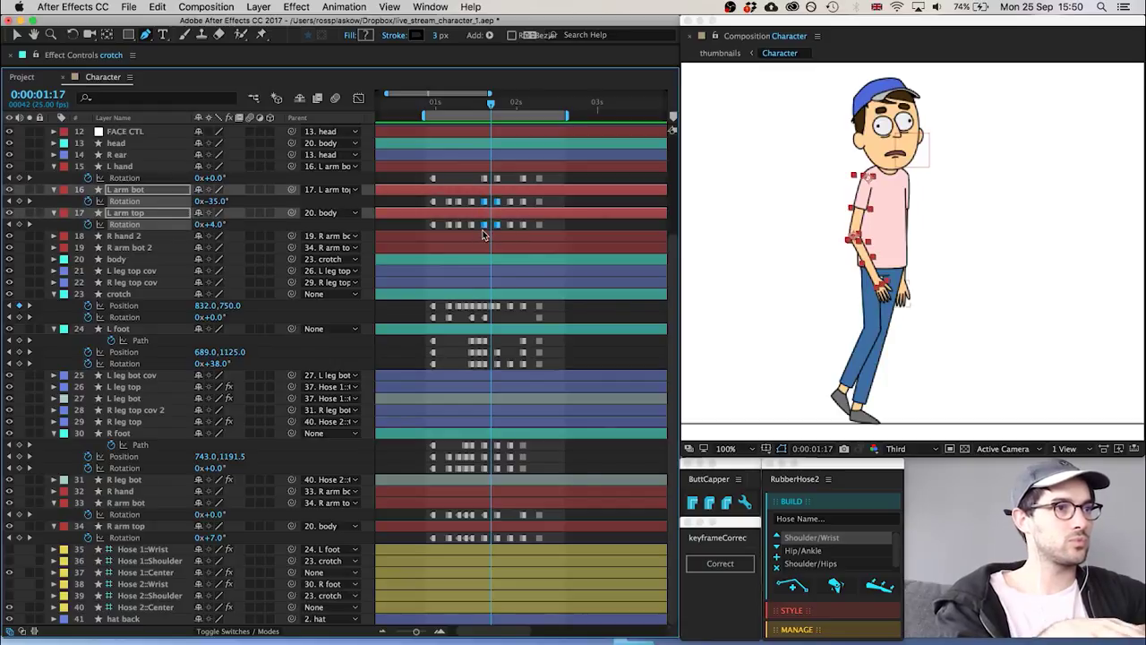
{"action": "left_click", "coordinate": [485, 225], "text": "alt+super"}
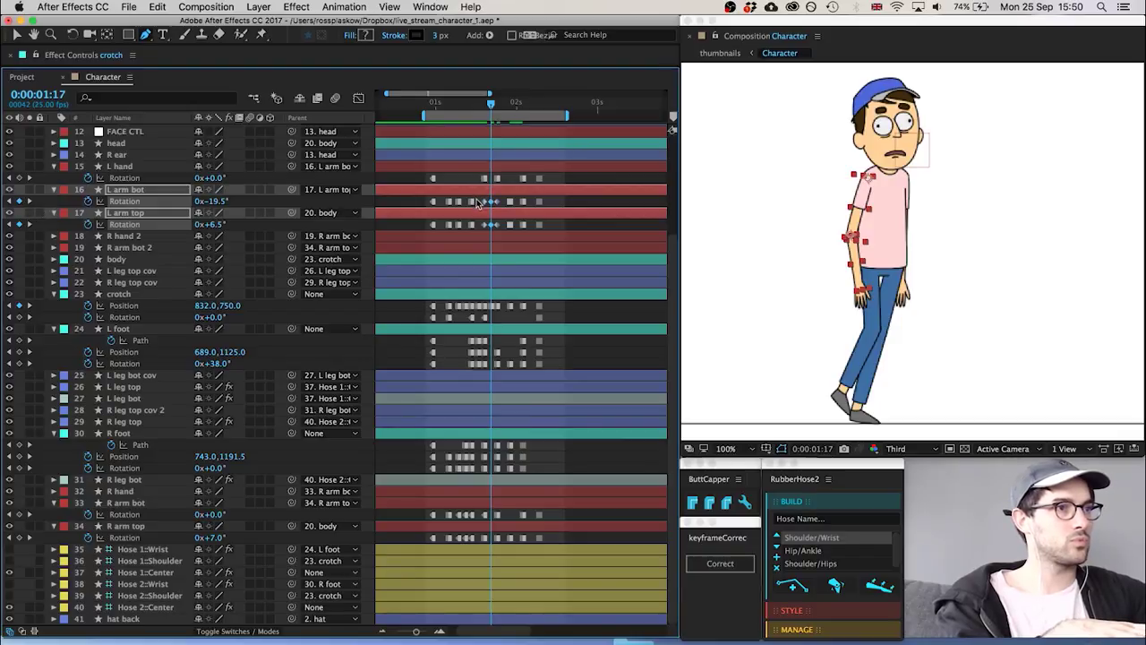
{"action": "left_click_drag", "start_coordinate": [477, 204], "coordinate": [498, 230]}
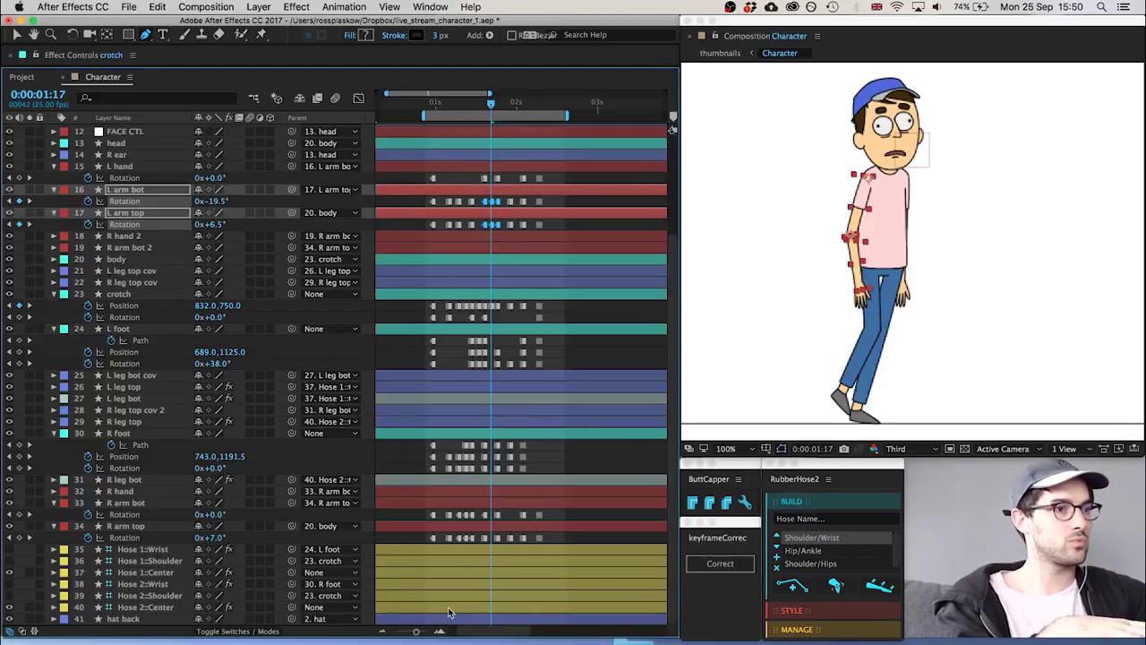
Interpolate held in-between Rotation keyframes at 0:00:01:17 for R arm bot at -6.5° and R arm top at 2°, and play back the walk
{"action": "left_click_drag", "start_coordinate": [479, 512], "coordinate": [503, 548]}
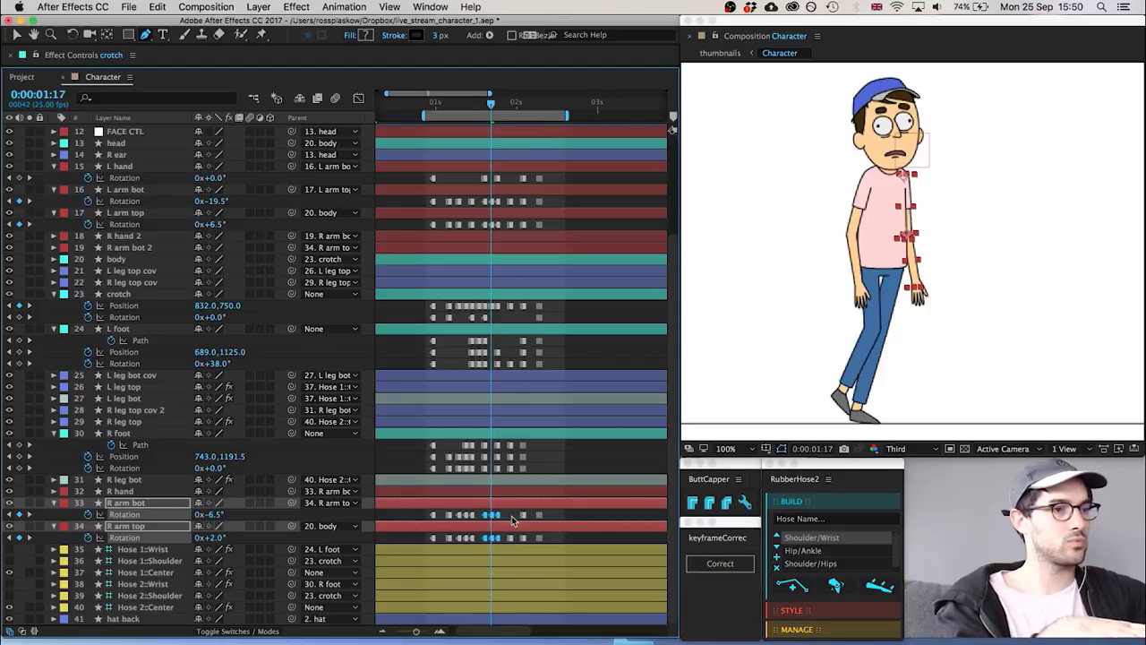
{"action": "left_click", "coordinate": [513, 521]}
{"action": "key", "text": "space"}
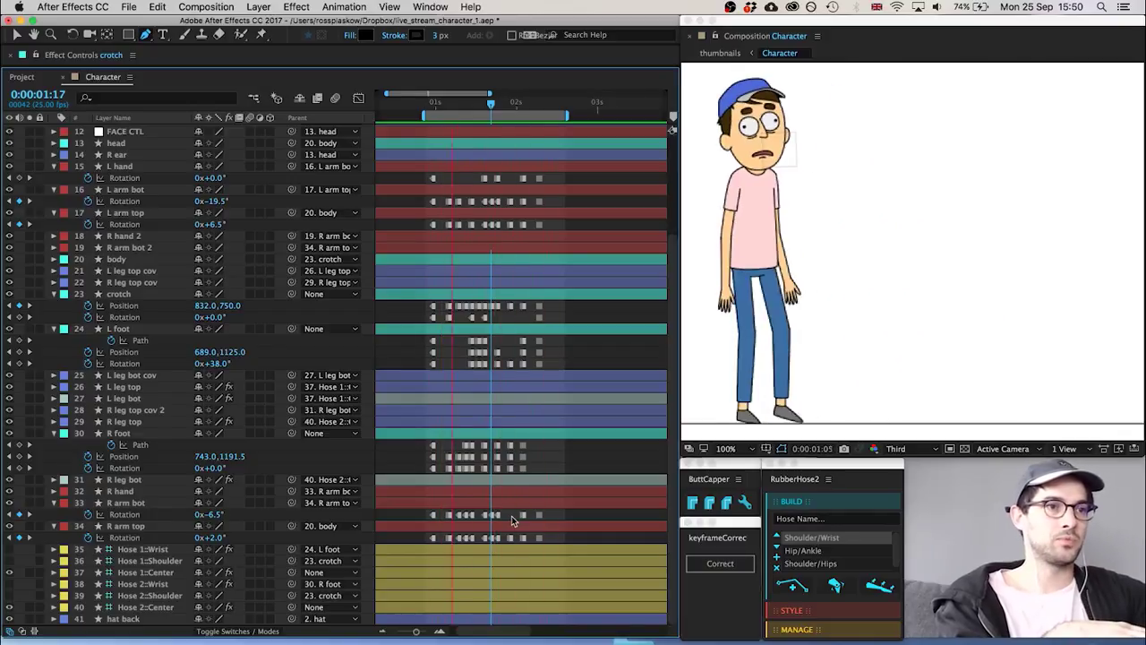
Compare the L foot pose at 0:00:01:17 with the poses on the frames just before and after it
{"action": "left_click", "coordinate": [491, 106]}
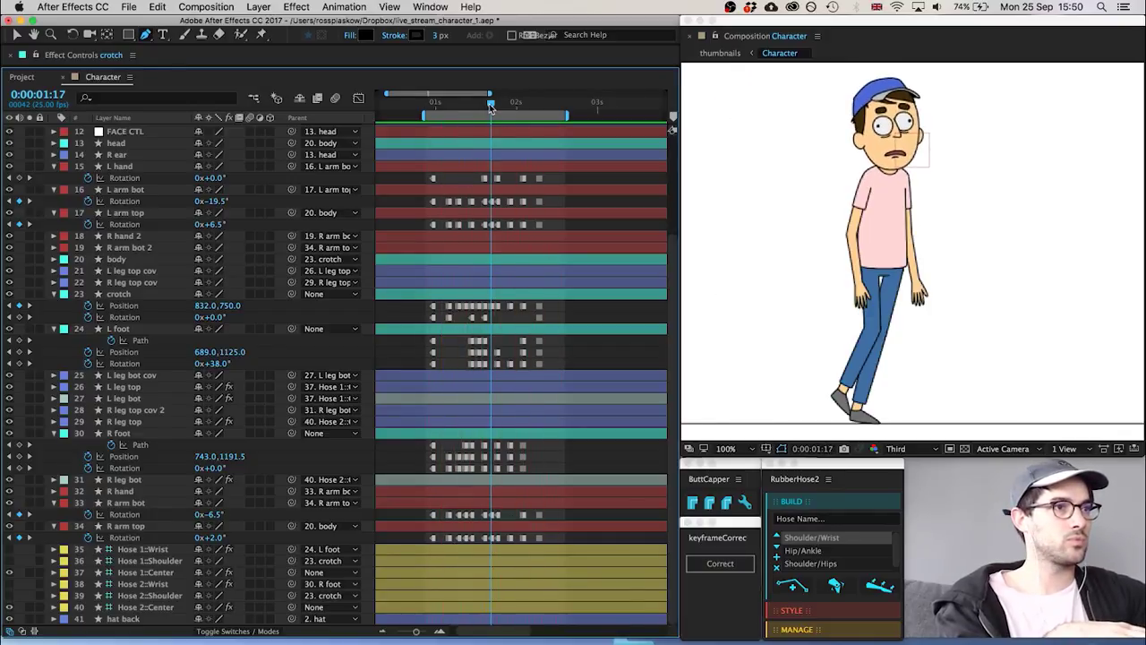
{"action": "left_click", "coordinate": [130, 330]}
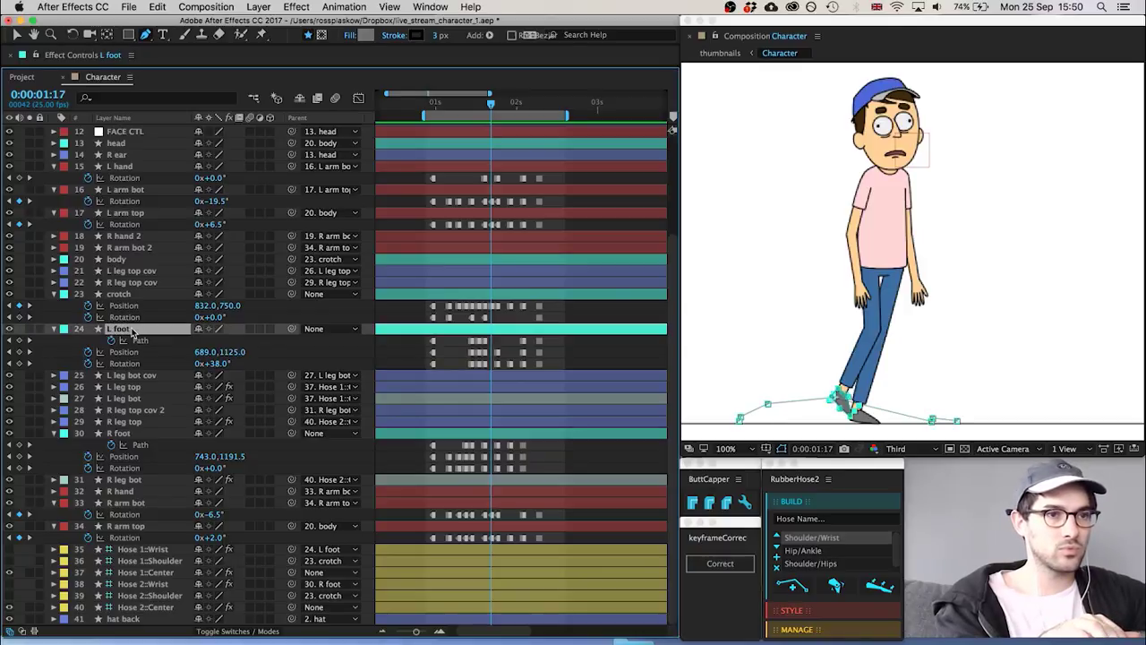
{"action": "key", "text": "Page_Down"}
{"action": "key", "text": "Page_Down"}
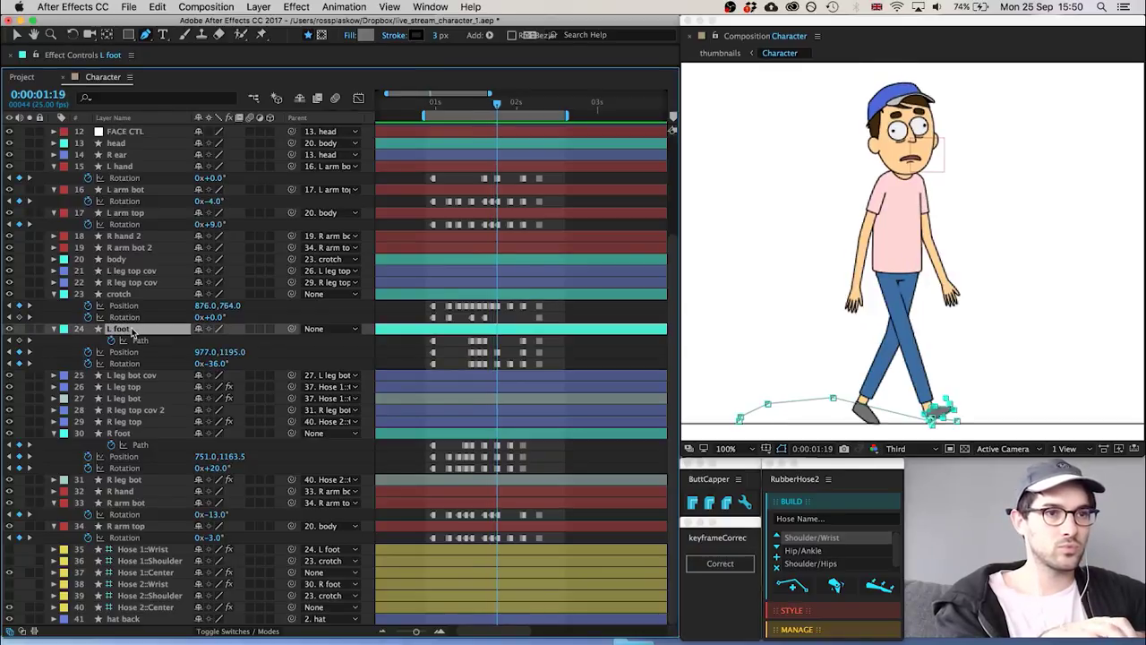
{"action": "key", "text": "Page_Up"}
{"action": "key", "text": "Page_Up"}
{"action": "key", "text": "Page_Up"}
{"action": "key", "text": "Page_Down"}
{"action": "key", "text": "Page_Down"}
{"action": "key", "text": "Page_Down"}
{"action": "key", "text": "Page_Down"}
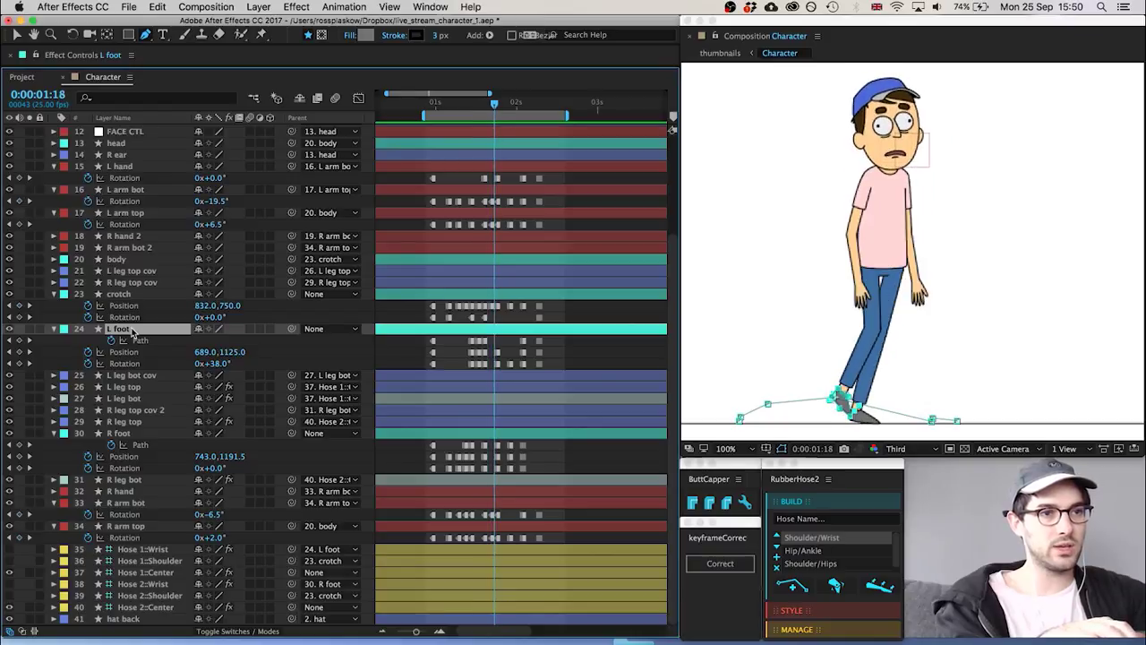
{"action": "key", "text": "Page_Up"}
{"action": "key", "text": "Page_Up"}
{"action": "key", "text": "Page_Up"}
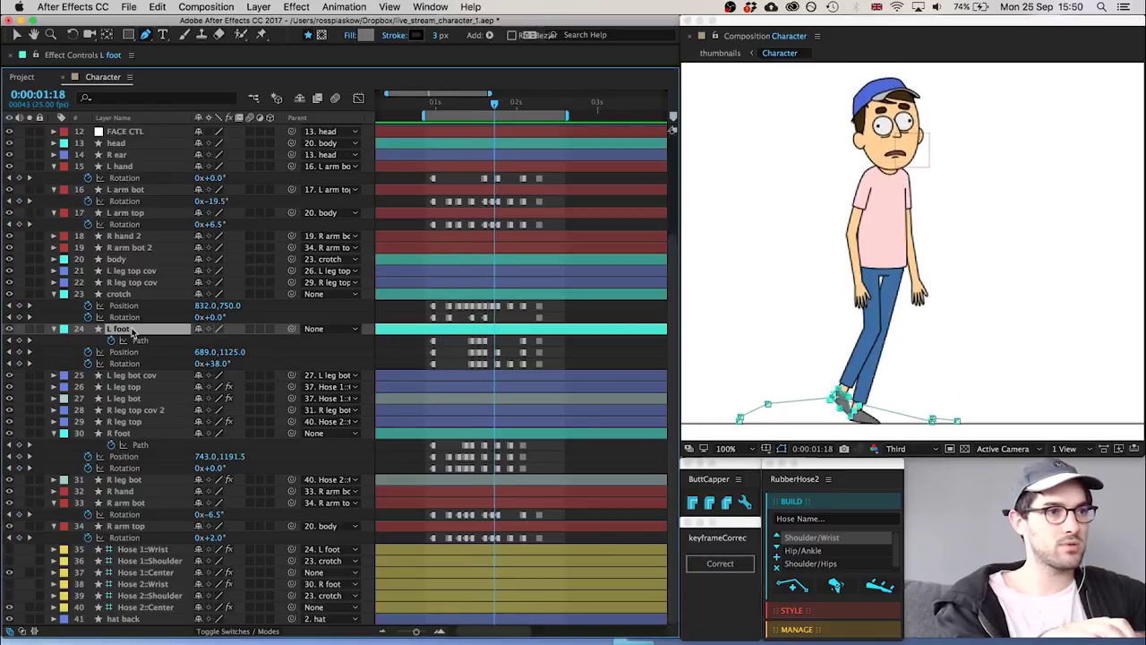
{"action": "key", "text": "Page_Up"}
{"action": "key", "text": "Page_Up"}
{"action": "key", "text": "Page_Down"}
{"action": "key", "text": "Page_Down"}
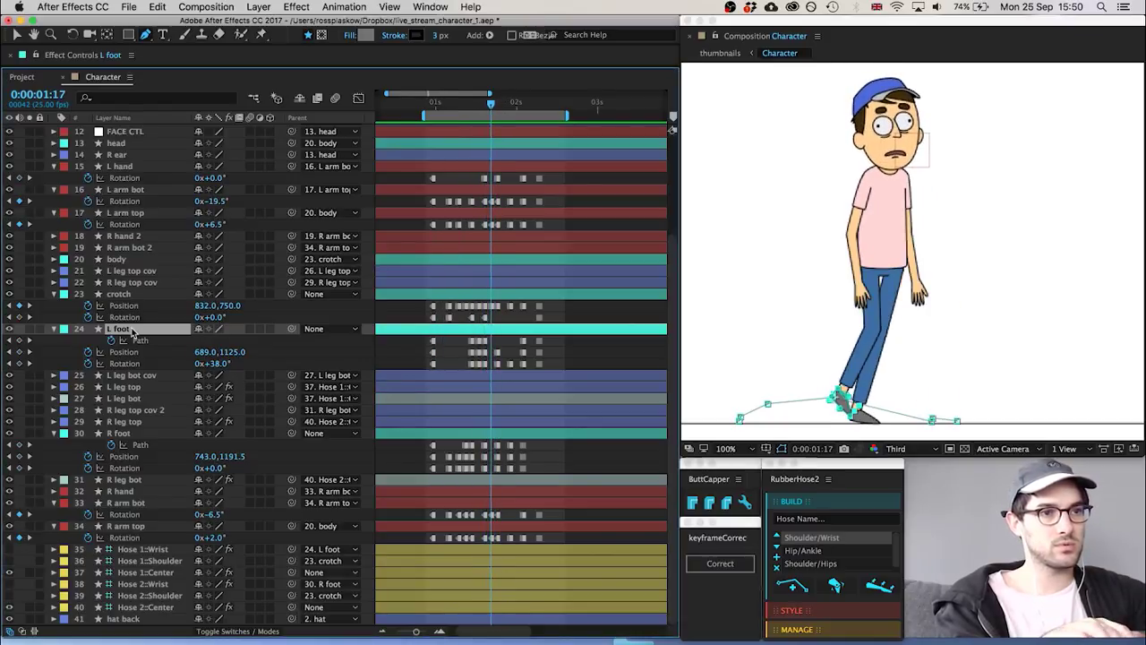
Move the L foot forward and slightly down at 0:00:01:17 to Position 849, 1145
{"action": "key", "text": "shift+Right"}
{"action": "key", "text": "shift+Right"}
{"action": "key", "text": "shift+Right"}
{"action": "key", "text": "shift+Right"}
{"action": "key", "text": "shift+Right"}
{"action": "key", "text": "shift+Right"}
{"action": "key", "text": "shift+Right"}
{"action": "key", "text": "shift+Right"}
{"action": "key", "text": "shift+Right"}
{"action": "key", "text": "shift+Right"}
{"action": "key", "text": "shift+Right"}
{"action": "key", "text": "shift+Right"}
{"action": "key", "text": "shift+Right"}
{"action": "key", "text": "shift+Right"}
{"action": "key", "text": "shift+Right"}
{"action": "key", "text": "shift+Right"}
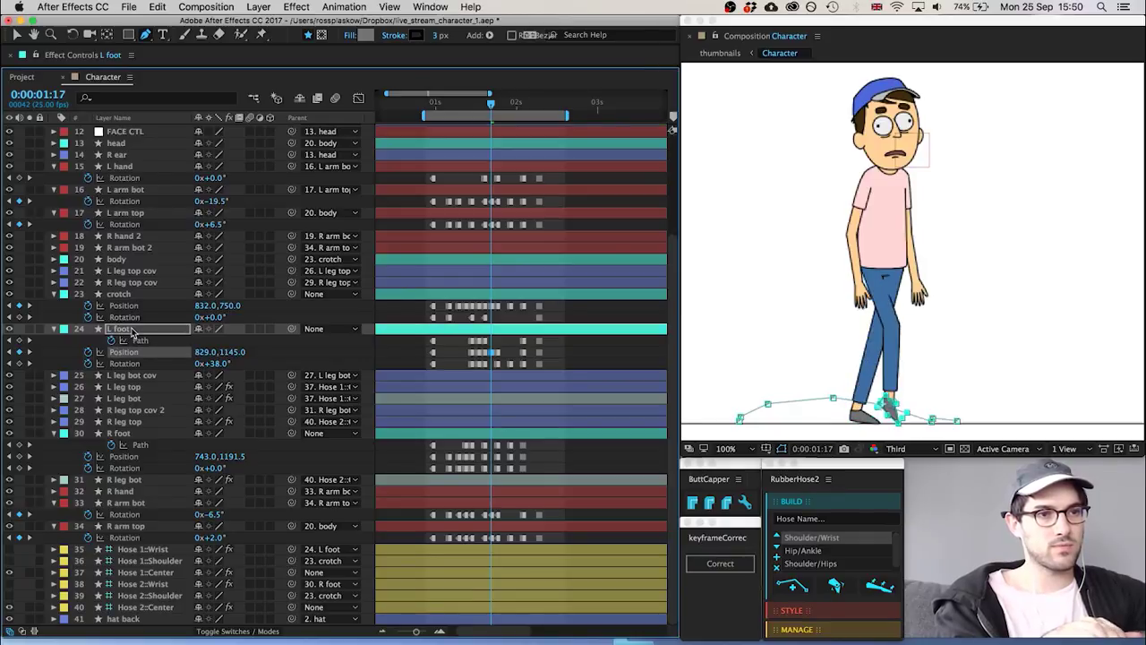
{"action": "key", "text": "shift+Down"}
{"action": "key", "text": "shift+Down"}
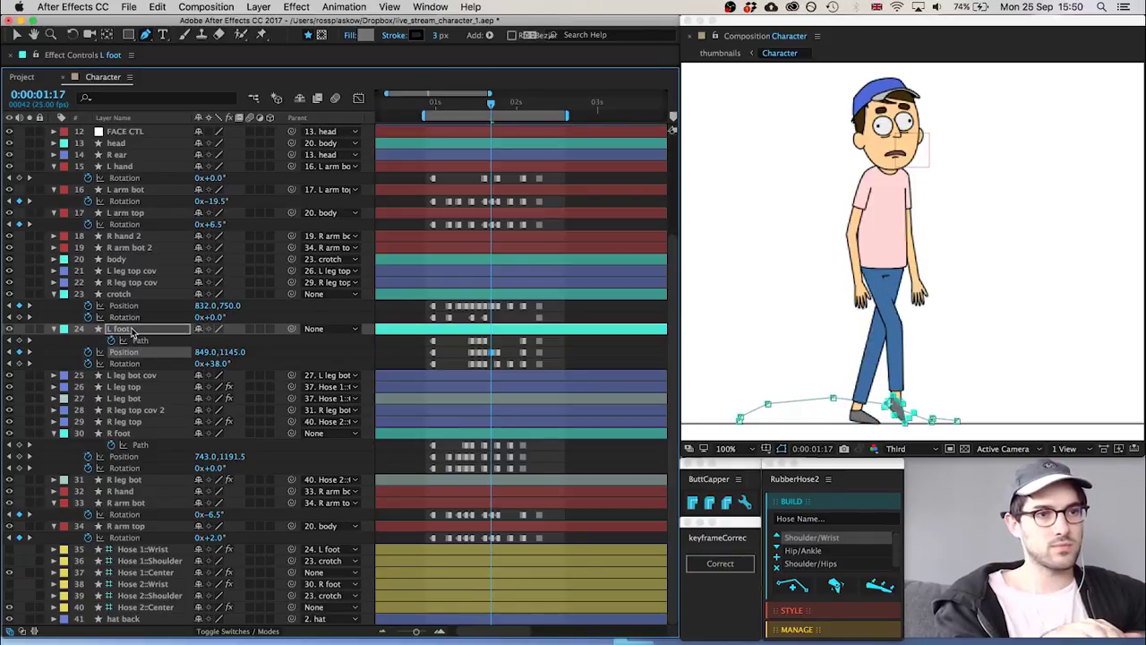
Set the L foot's Rotation to 9° at 0:00:01:17 and lower it to Position 849, 1171
{"action": "left_click_drag", "start_coordinate": [215, 362], "coordinate": [193, 359]}
{"action": "left_click", "coordinate": [191, 356]}
{"action": "key", "text": "shift+Down"}
{"action": "key", "text": "shift+Down"}
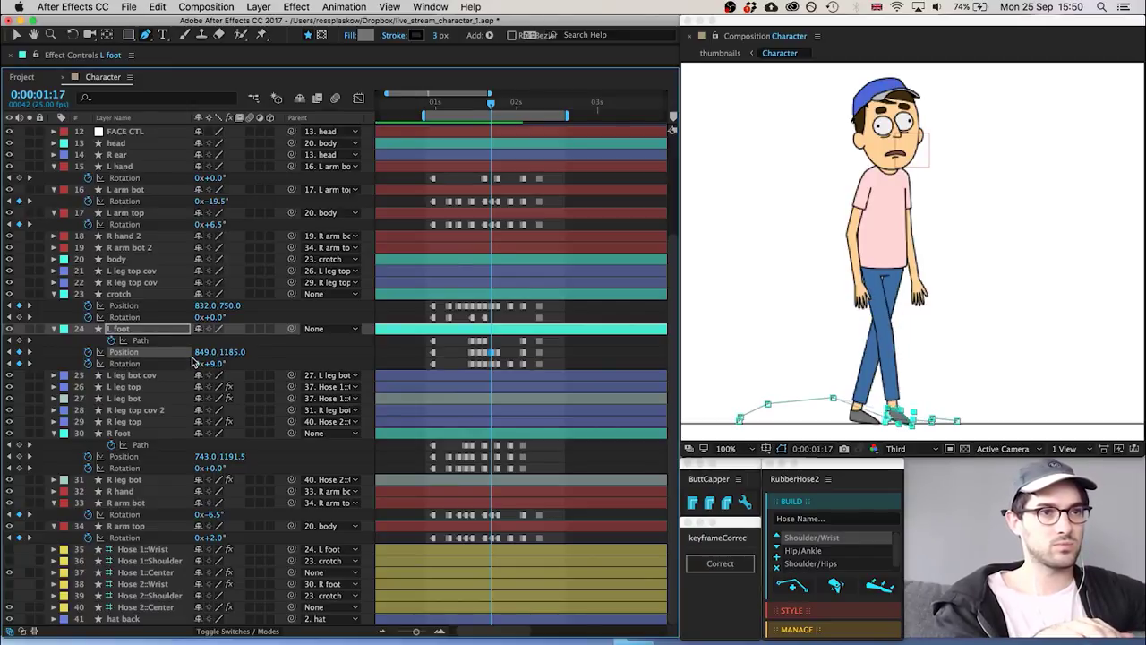
{"action": "key", "text": "Down"}
{"action": "key", "text": "Down"}
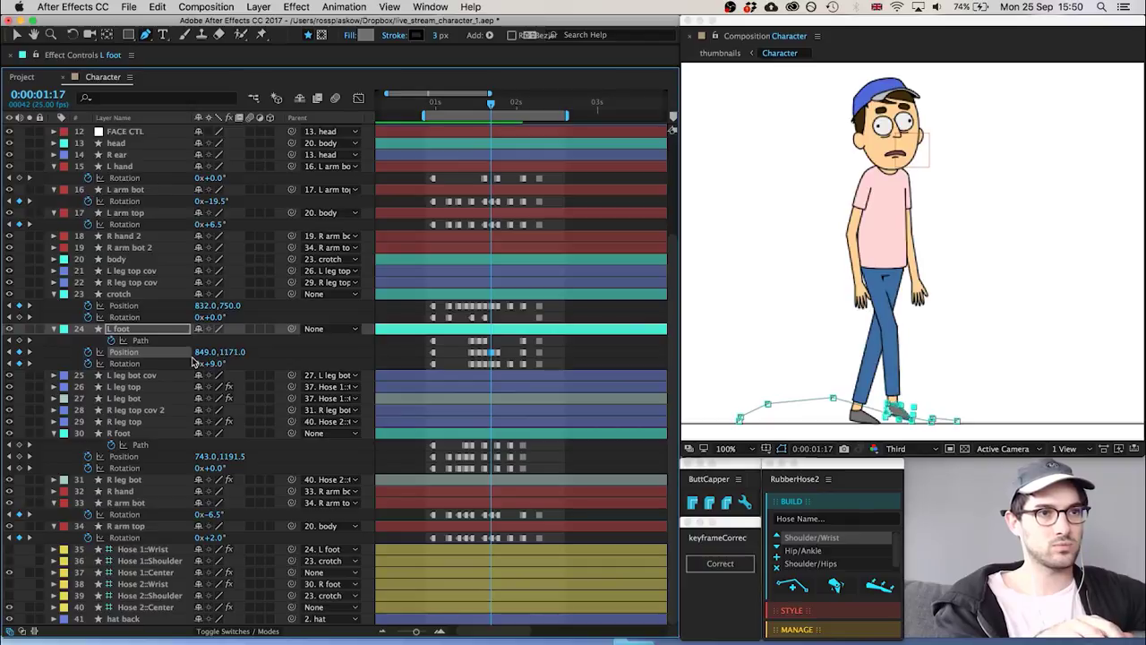
{"action": "key", "text": "Up"}
{"action": "key", "text": "Up"}
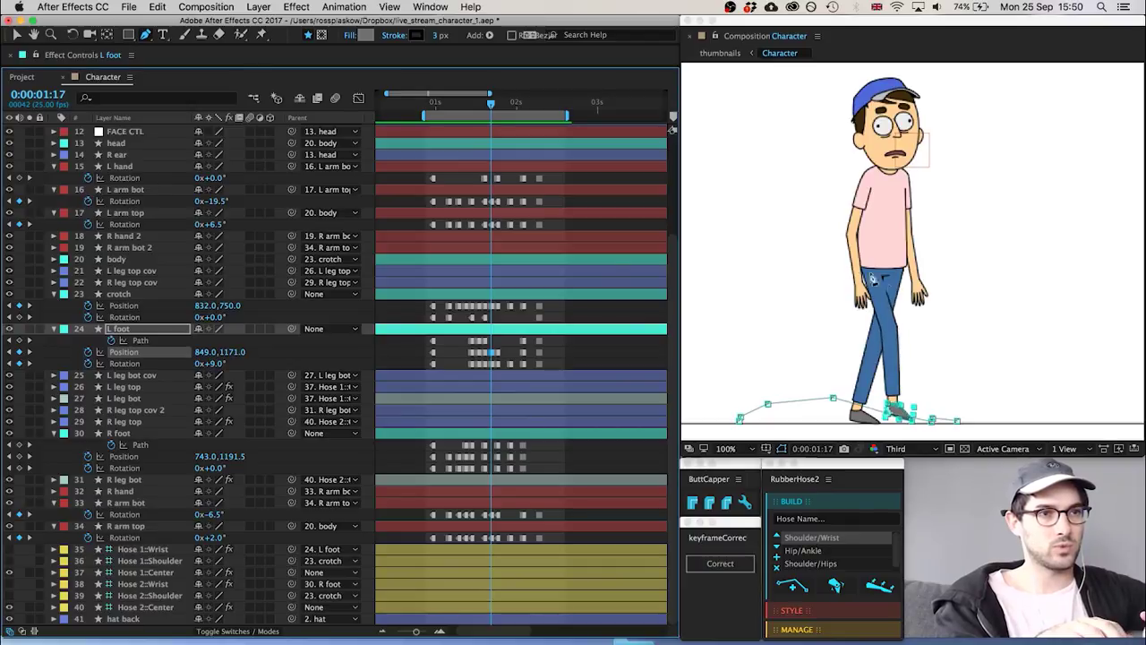
Set the composition preview resolution to Half while closely viewing the hips at 0:00:01:17
{"action": "scroll", "coordinate": [882, 291], "scroll_direction": "up", "scroll_amount": 4}
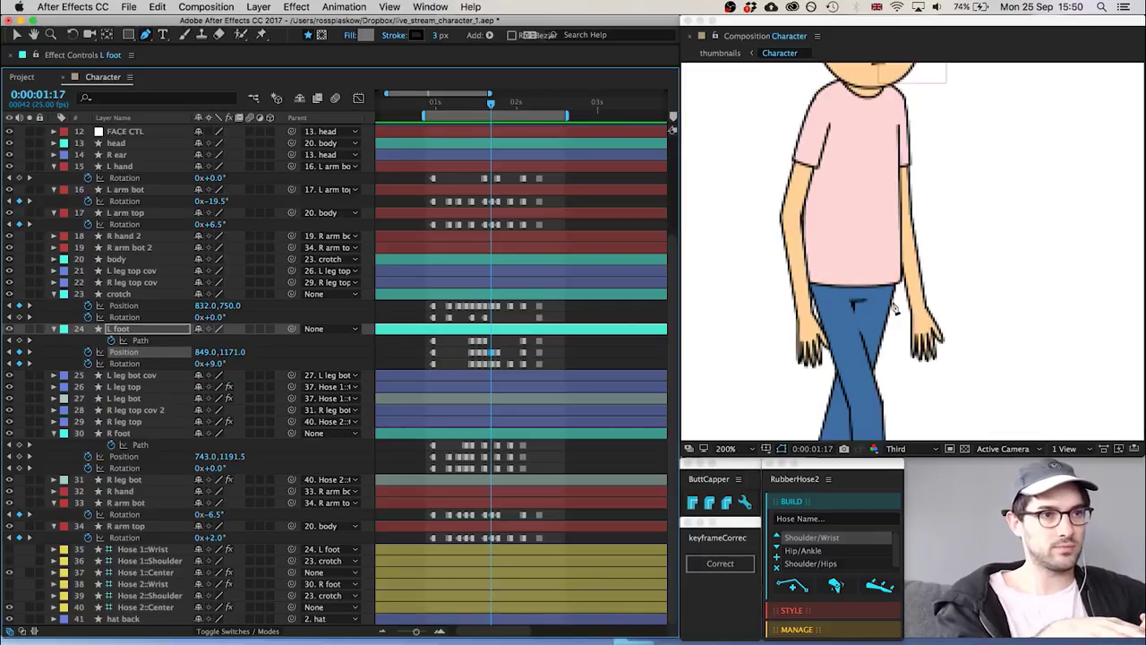
{"action": "scroll", "coordinate": [894, 309], "scroll_direction": "down", "scroll_amount": 3}
{"action": "scroll", "coordinate": [894, 309], "scroll_direction": "left", "scroll_amount": 2}
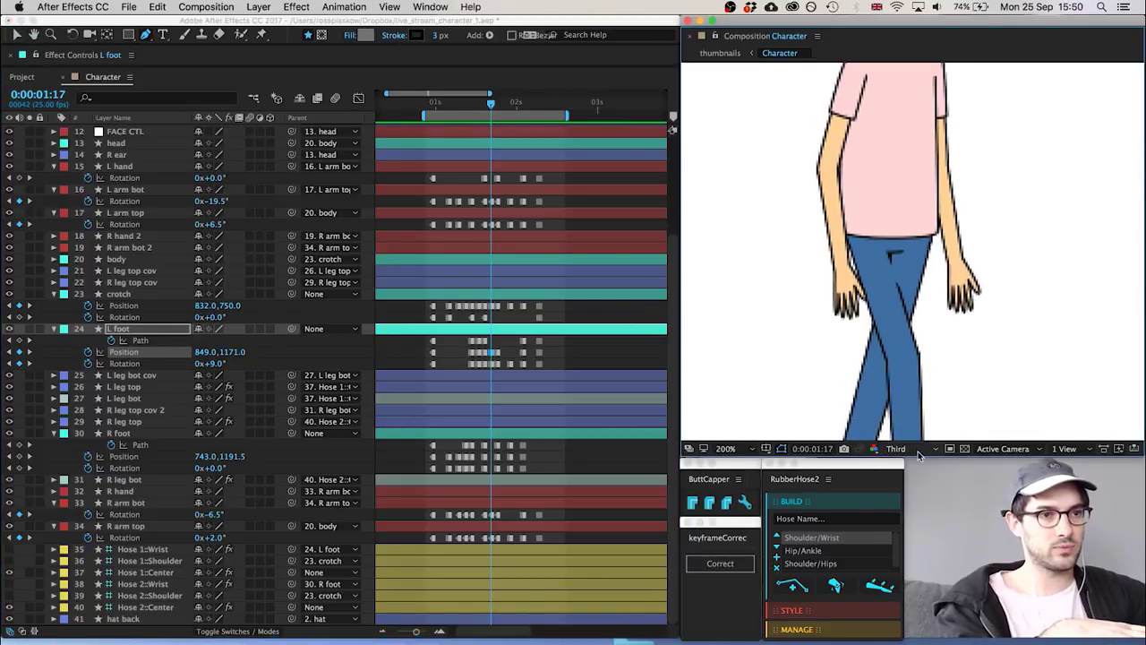
{"action": "left_click", "coordinate": [918, 455]}
{"action": "left_click", "coordinate": [913, 456]}
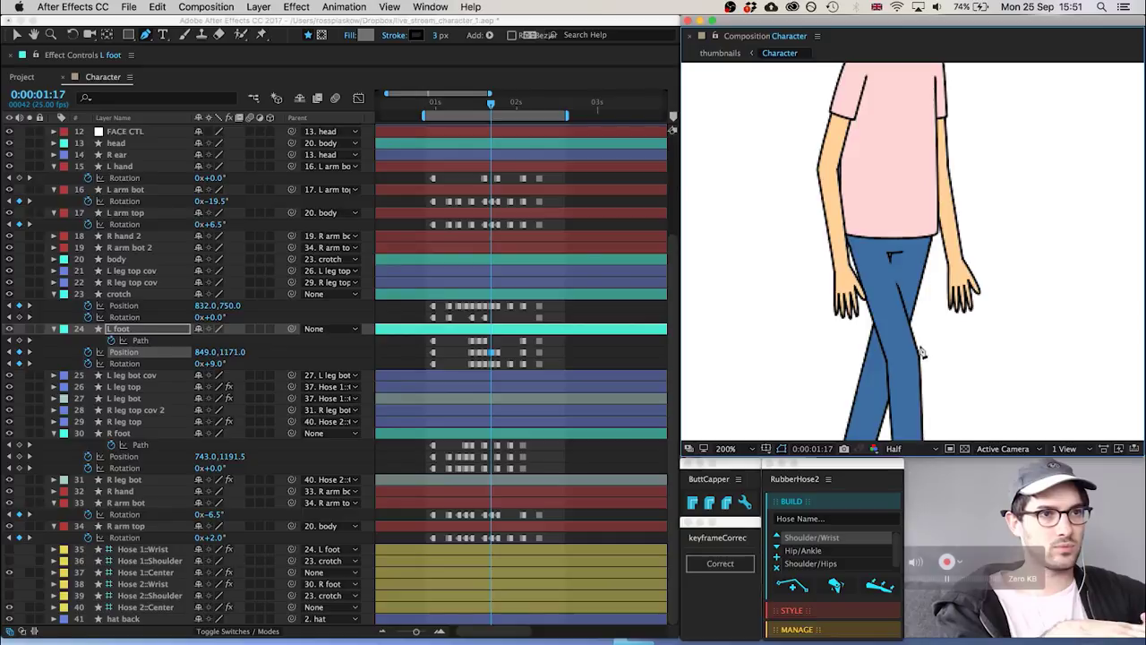
Reshape the R leg top cov path by nudging its inner edge off the crotch crease line, and preview the walk
{"action": "key", "text": "ctrl+Up"}
{"action": "key", "text": "ctrl+Up"}
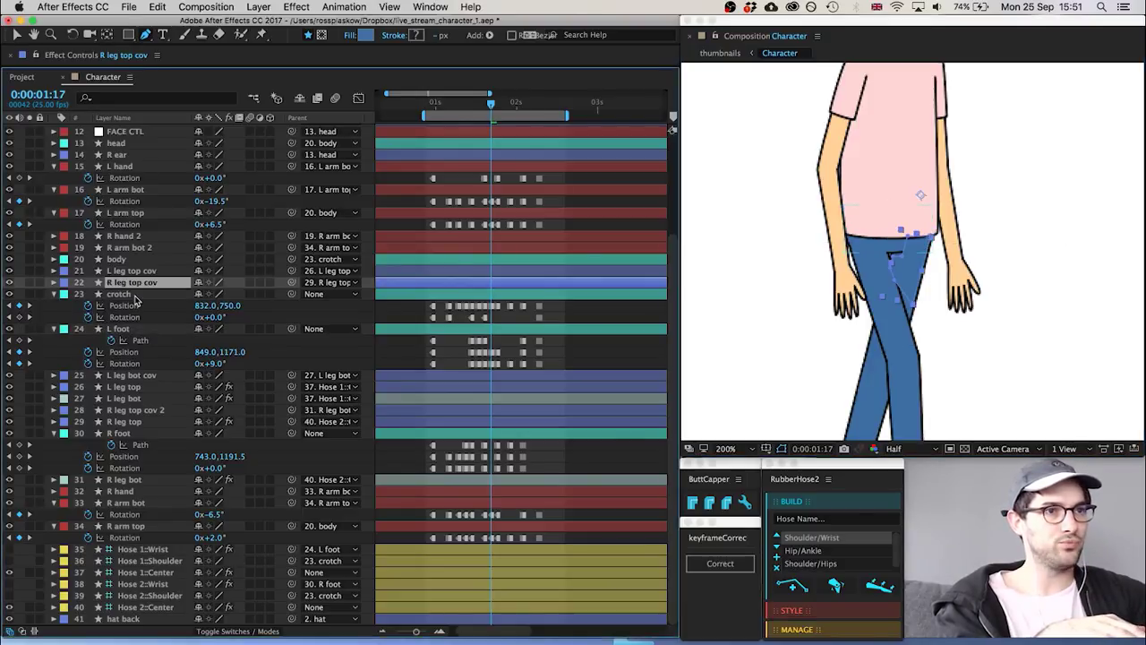
{"action": "key", "text": "F2"}
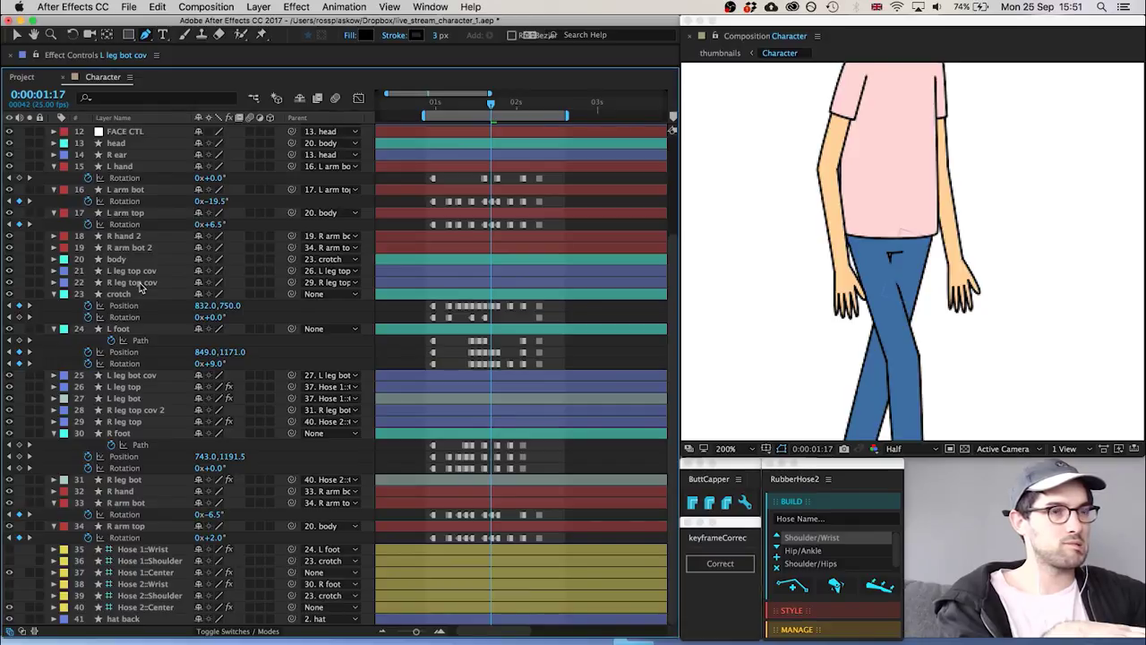
{"action": "left_click", "coordinate": [139, 284]}
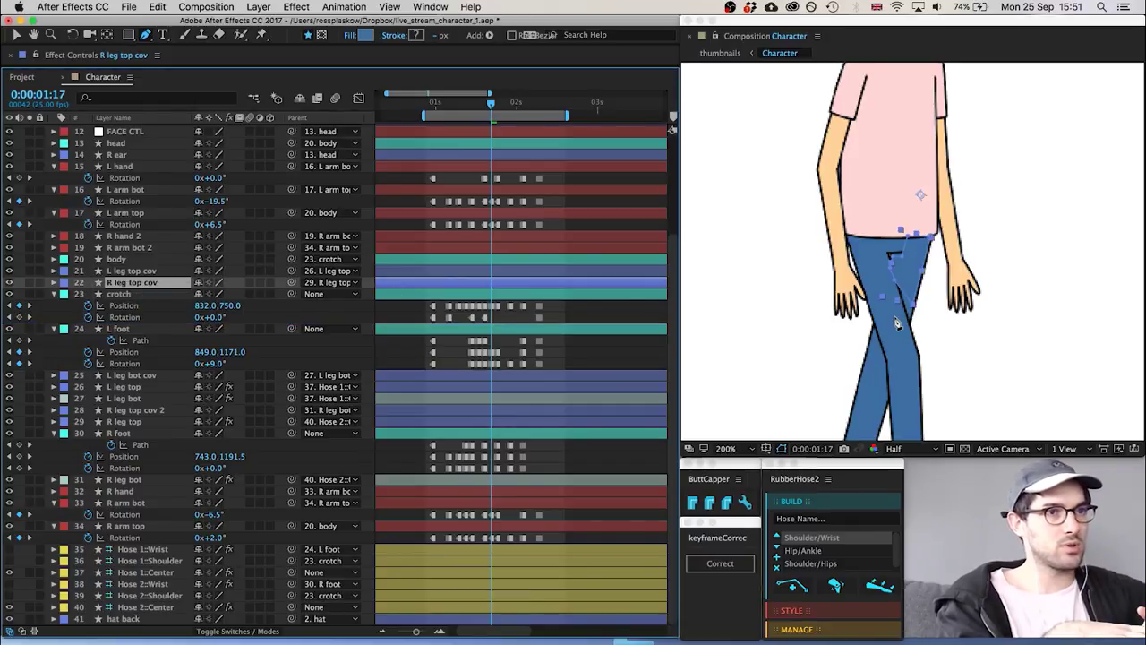
{"action": "key", "text": "period"}
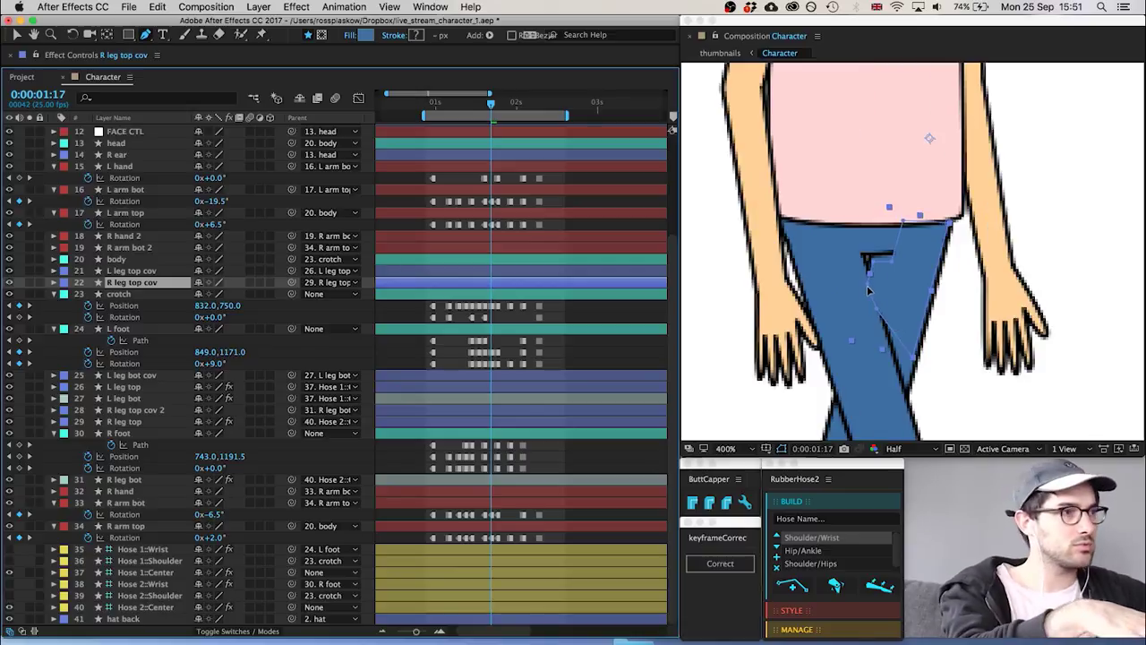
{"action": "left_click_drag", "start_coordinate": [867, 285], "coordinate": [875, 276]}
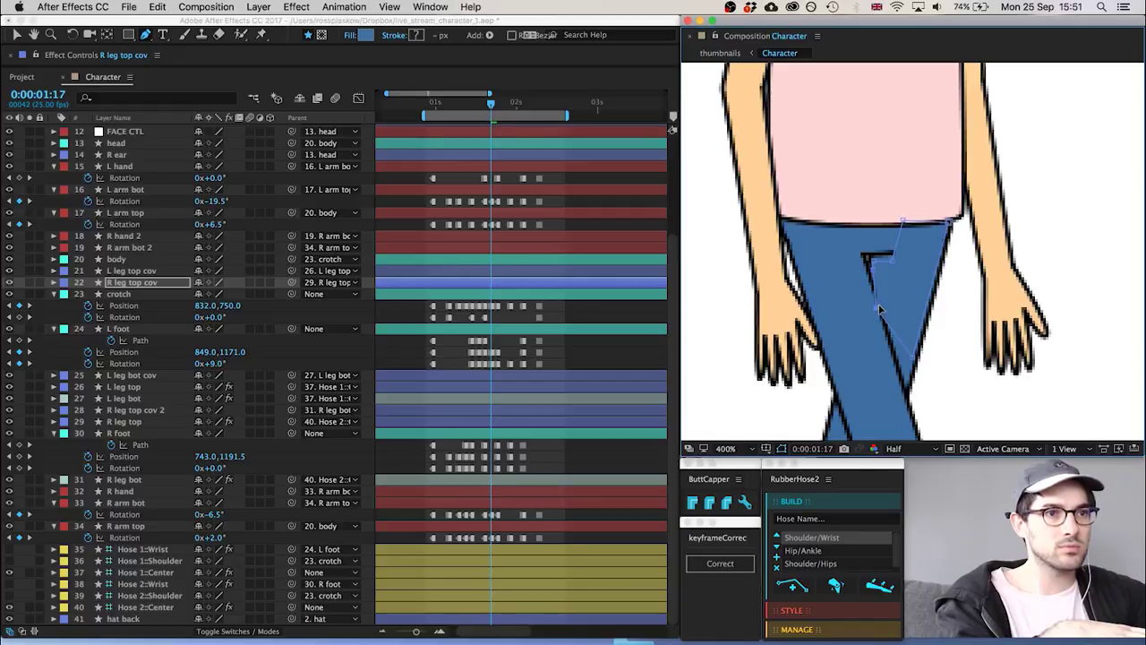
{"action": "left_click", "coordinate": [521, 321]}
{"action": "key", "text": "comma"}
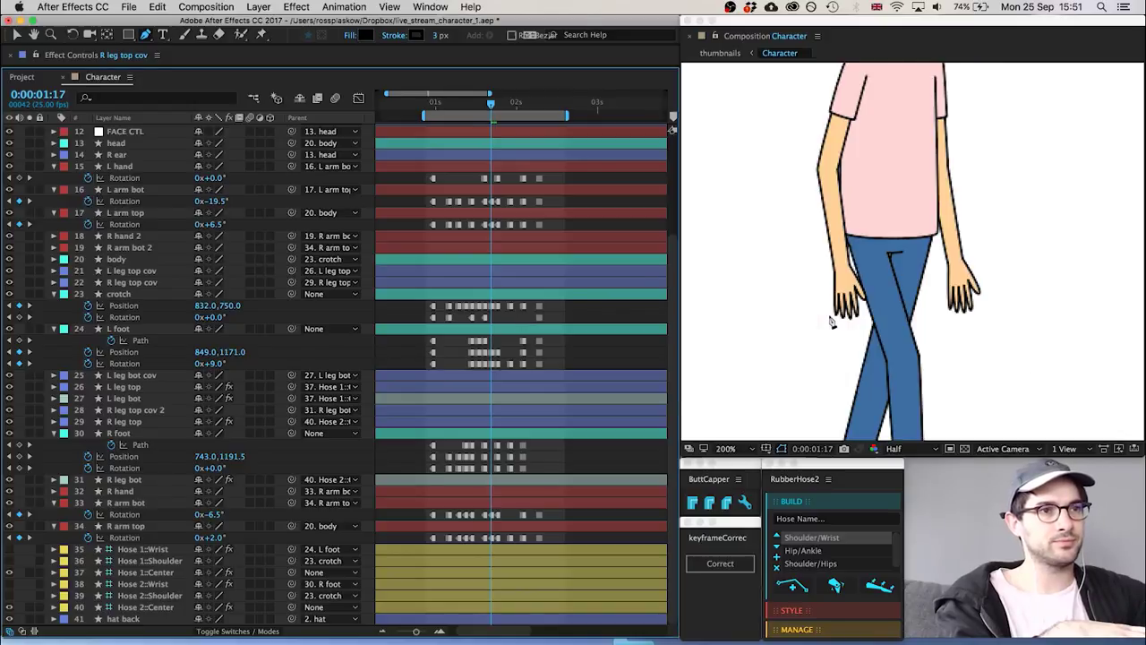
{"action": "key", "text": "comma"}
{"action": "left_click_drag", "start_coordinate": [828, 314], "coordinate": [828, 338]}
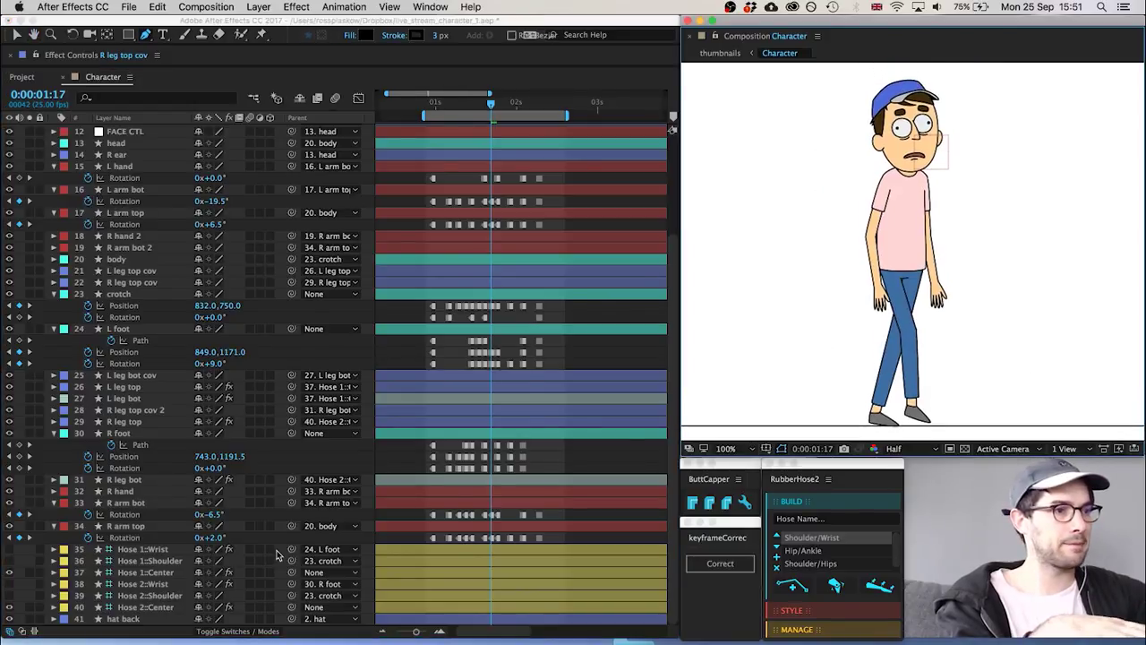
{"action": "key", "text": "space"}
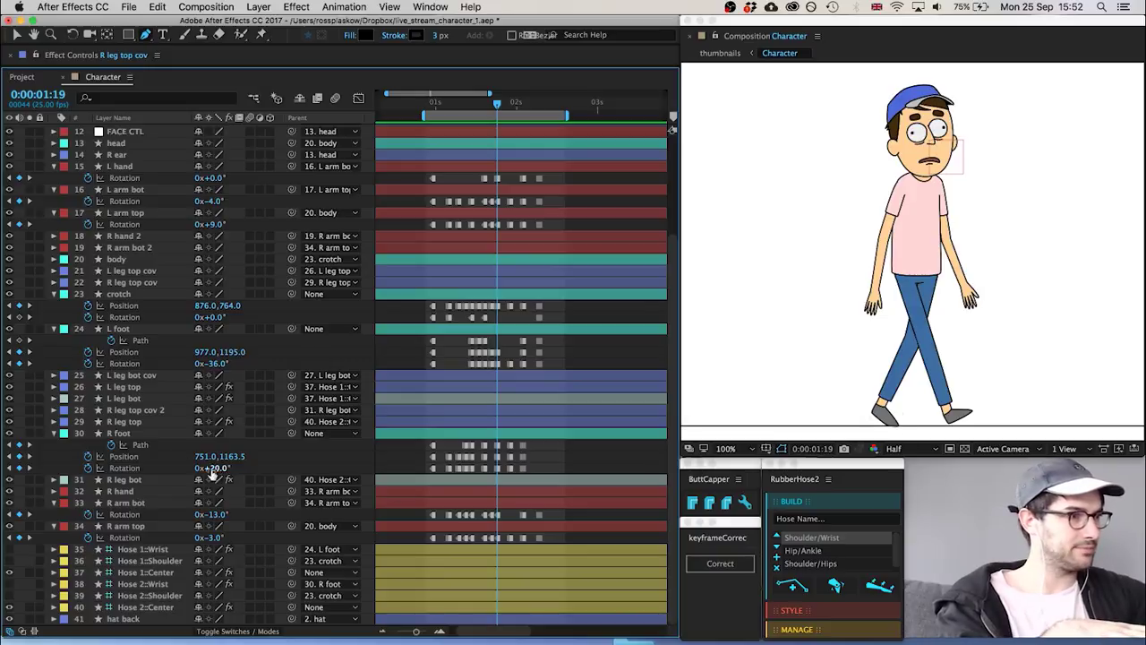
{"action": "key", "text": "Up"}
{"action": "key", "text": "Down"}
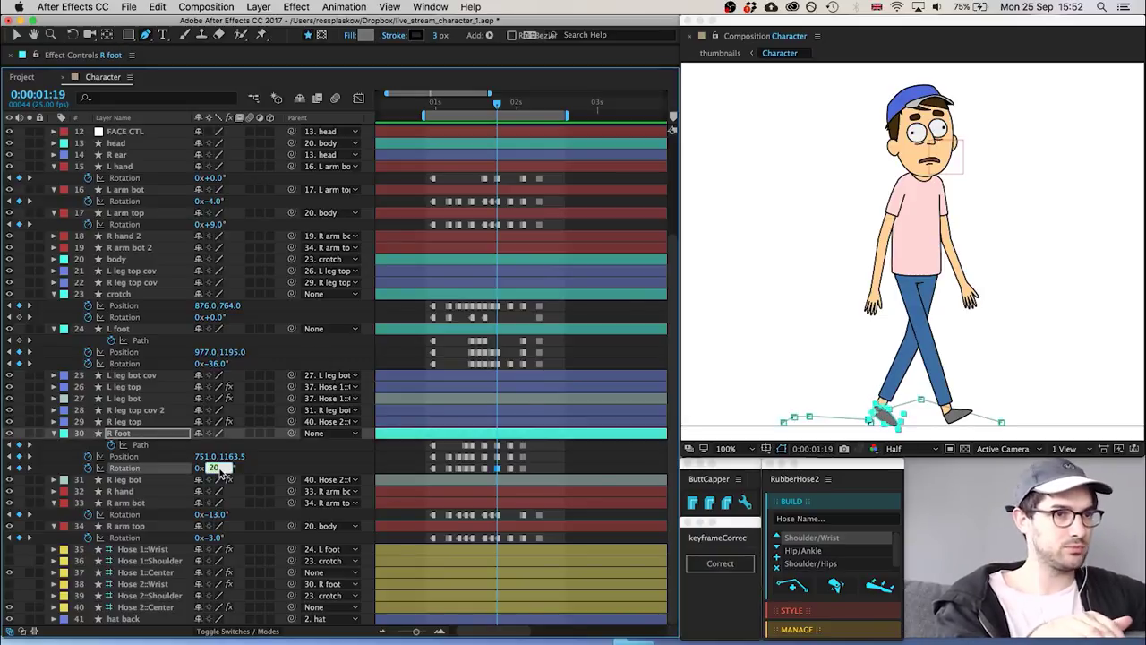
{"action": "left_click", "coordinate": [515, 352]}
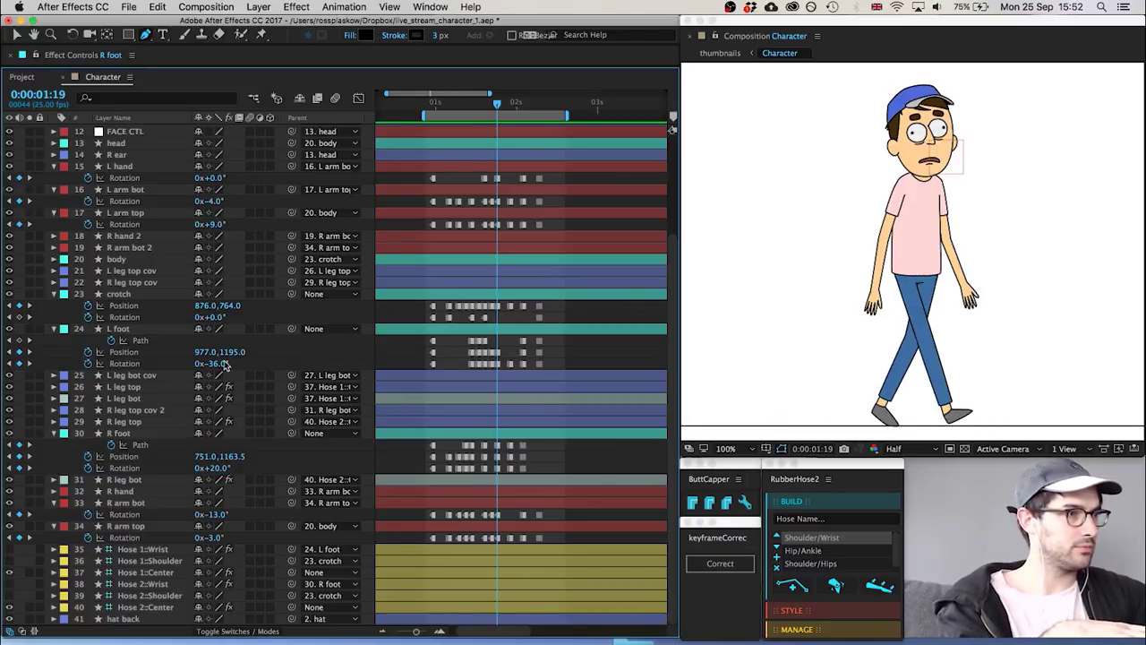
Set the L foot's Rotation to -23° at 0:00:01:19 and add an L foot Position keyframe at 0:00:01:23
{"action": "left_click", "coordinate": [214, 363]}
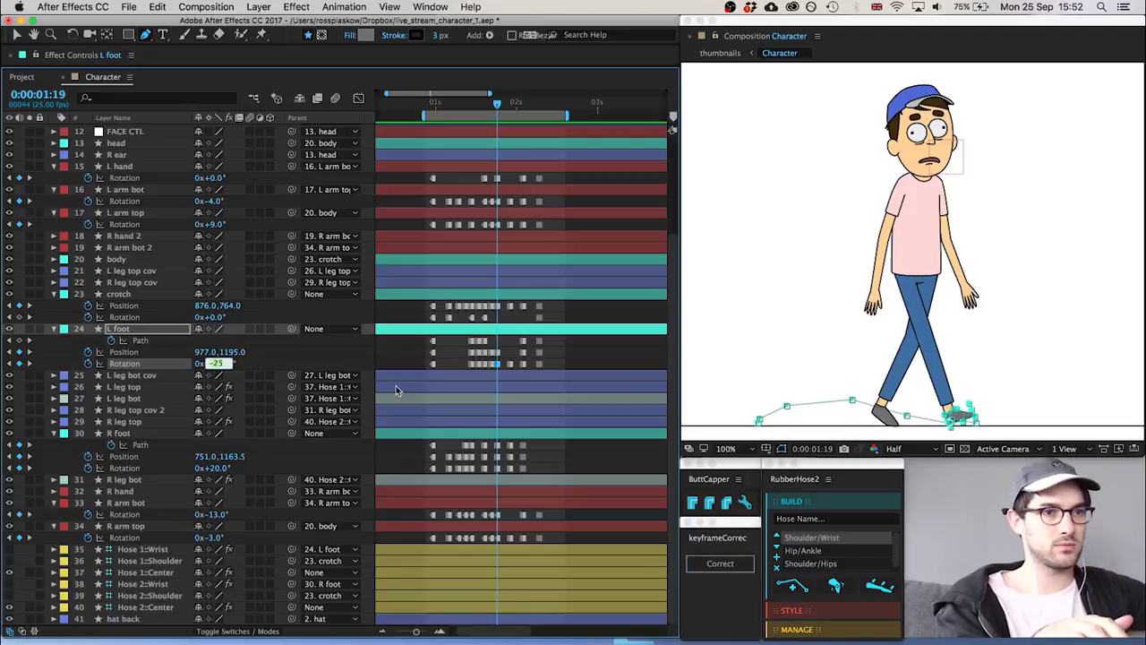
{"action": "left_click", "coordinate": [414, 352]}
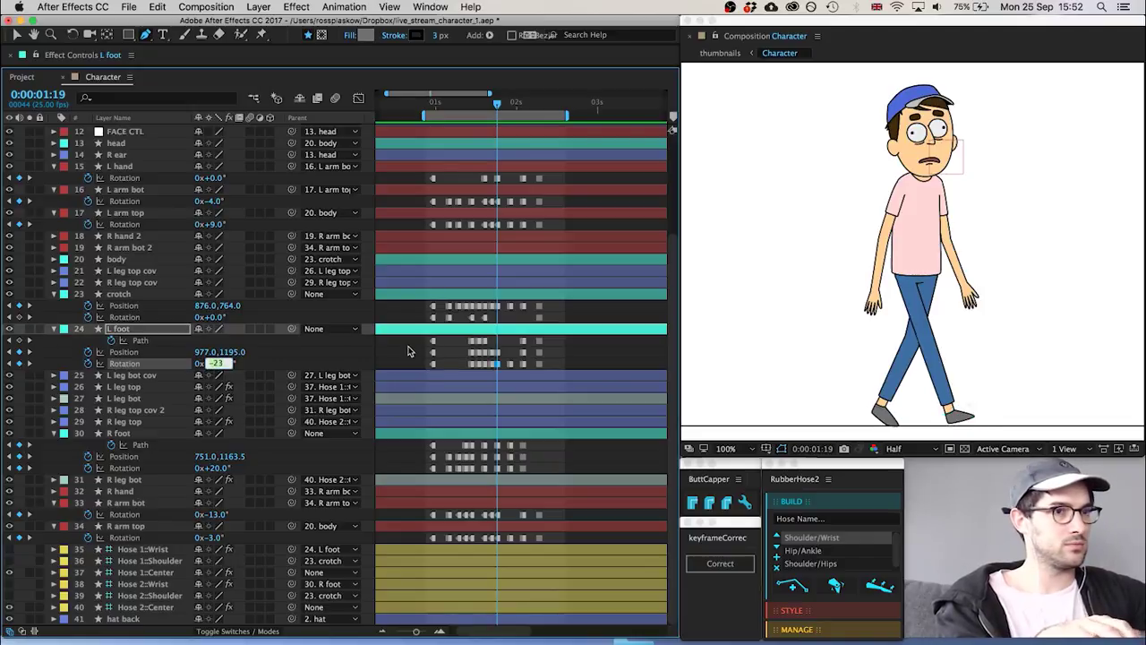
{"action": "key", "text": "Page_Down"}
{"action": "key", "text": "Page_Down"}
{"action": "key", "text": "Page_Down"}
{"action": "key", "text": "Page_Down"}
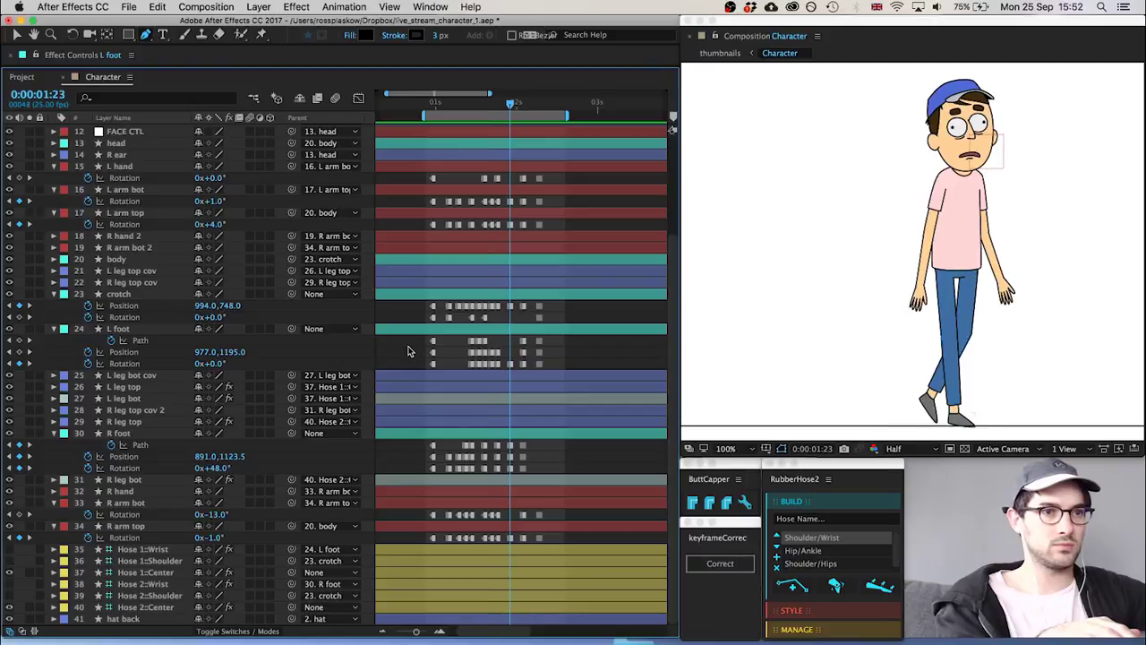
{"action": "left_click", "coordinate": [24, 352]}
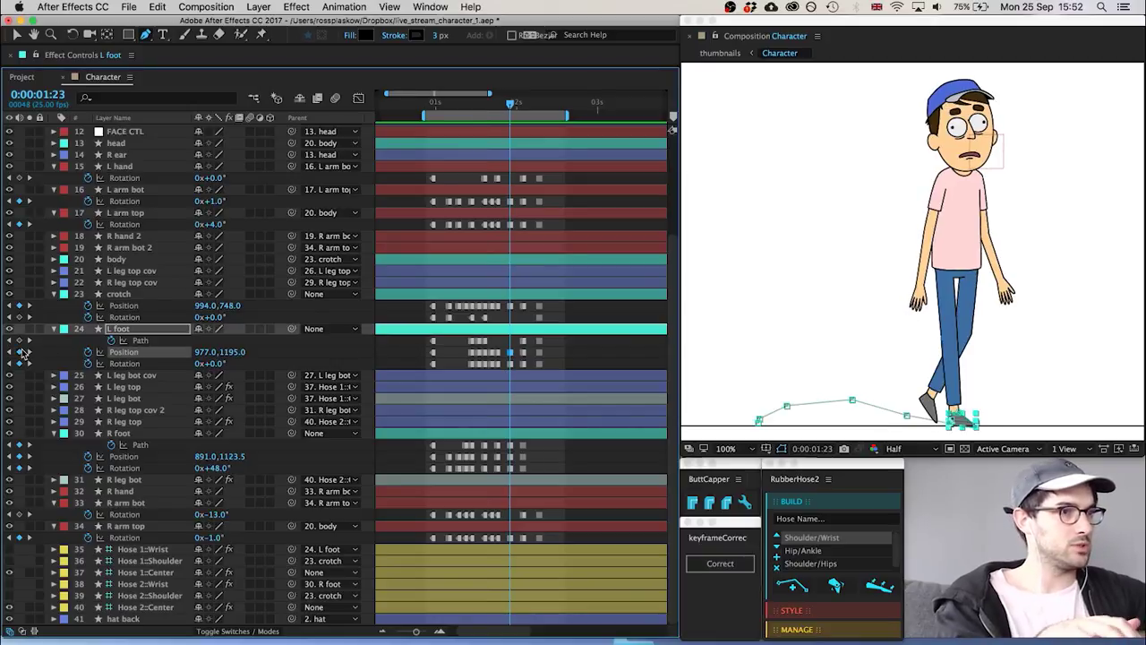
Nudge the L foot slightly back and up at 0:00:01:19 to Position 975, 1191
{"action": "key", "text": "Page_Up"}
{"action": "key", "text": "Page_Up"}
{"action": "key", "text": "Page_Up"}
{"action": "key", "text": "Page_Up"}
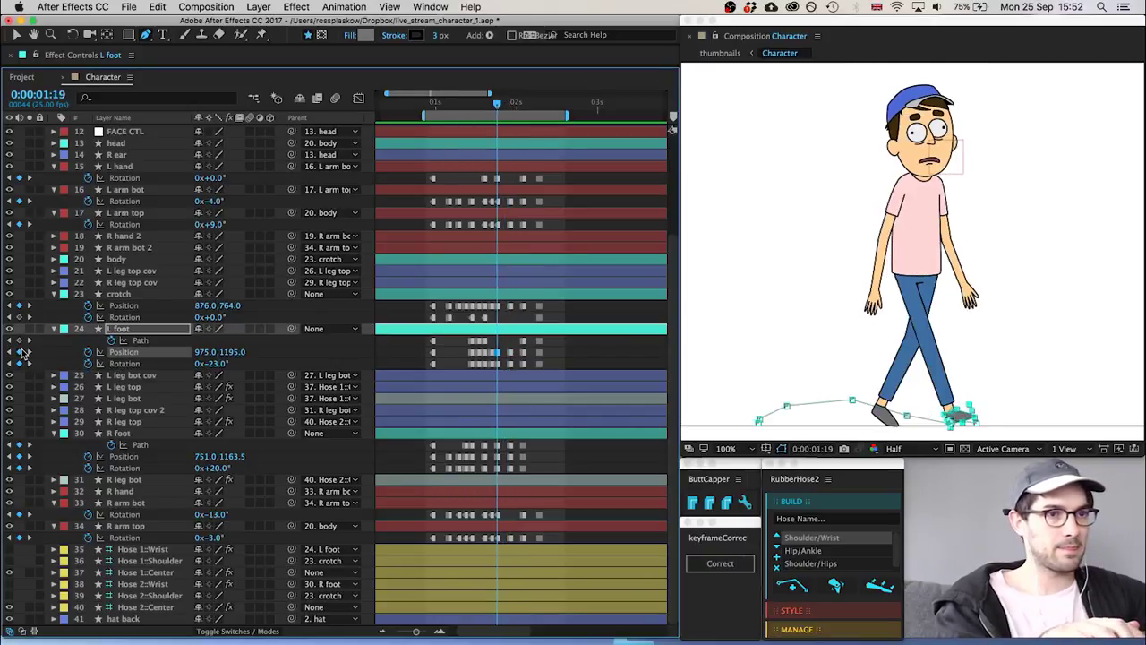
{"action": "key", "text": "Up"}
{"action": "key", "text": "Up"}
{"action": "key", "text": "Left"}
{"action": "key", "text": "Left"}
{"action": "key", "text": "Up"}
{"action": "key", "text": "Up"}
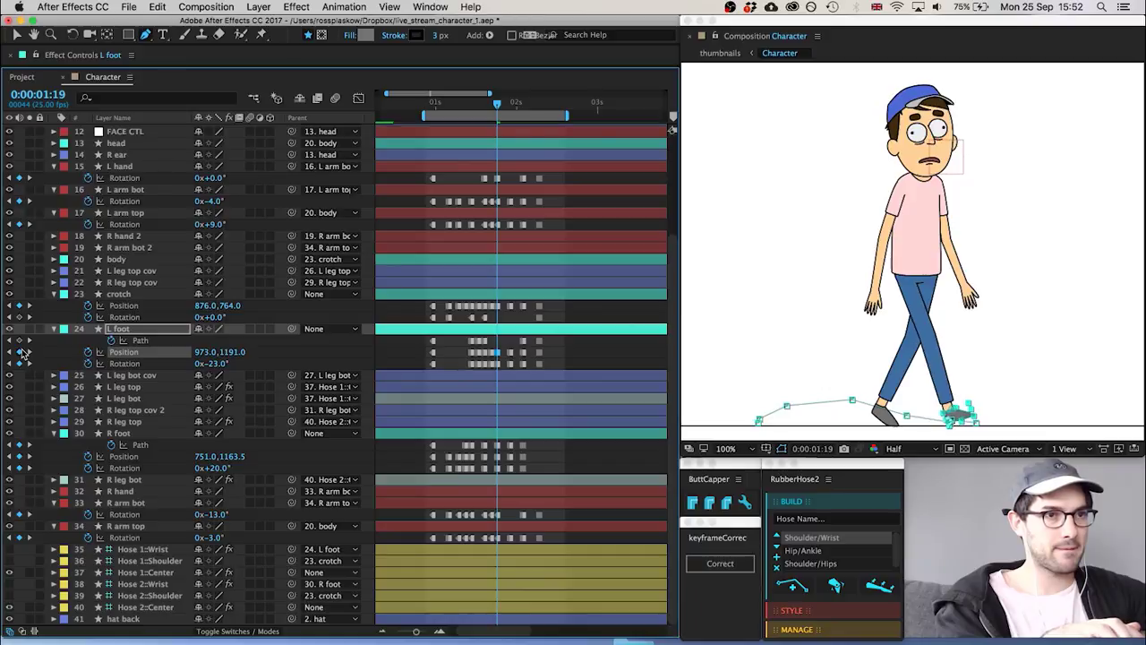
{"action": "key", "text": "Down"}
{"action": "key", "text": "Down"}
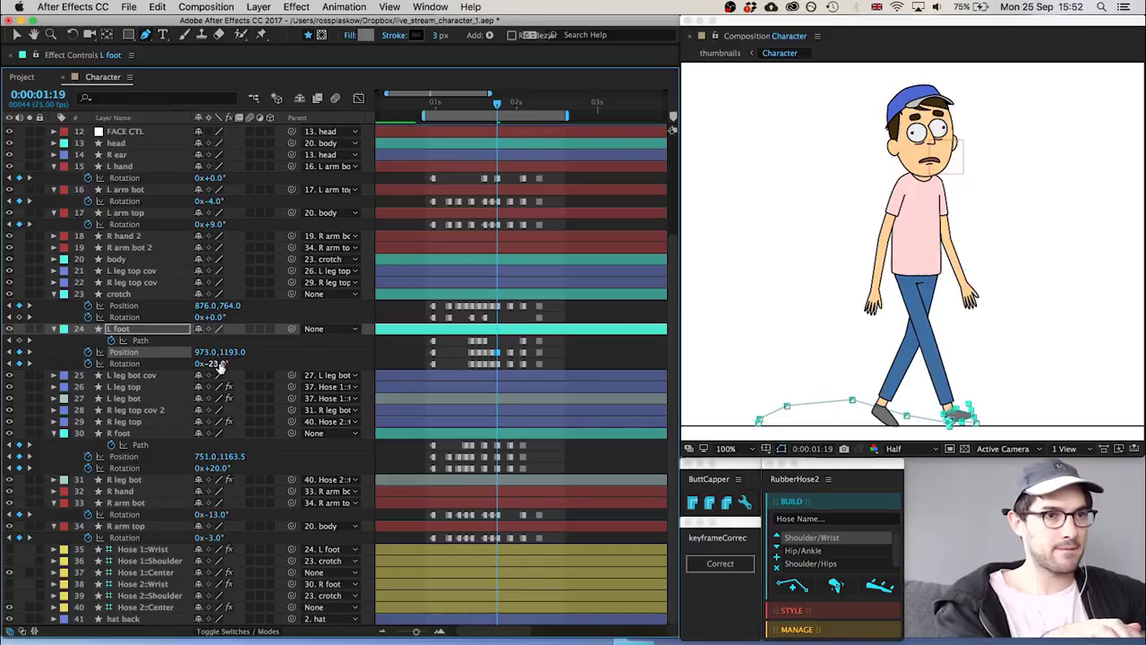
{"action": "left_click", "coordinate": [401, 355]}
Check the left foot's landing through 0:00:01:23, play back the walk, and return to 0:00:01:21
{"action": "key", "text": "Page_Down"}
{"action": "key", "text": "Page_Down"}
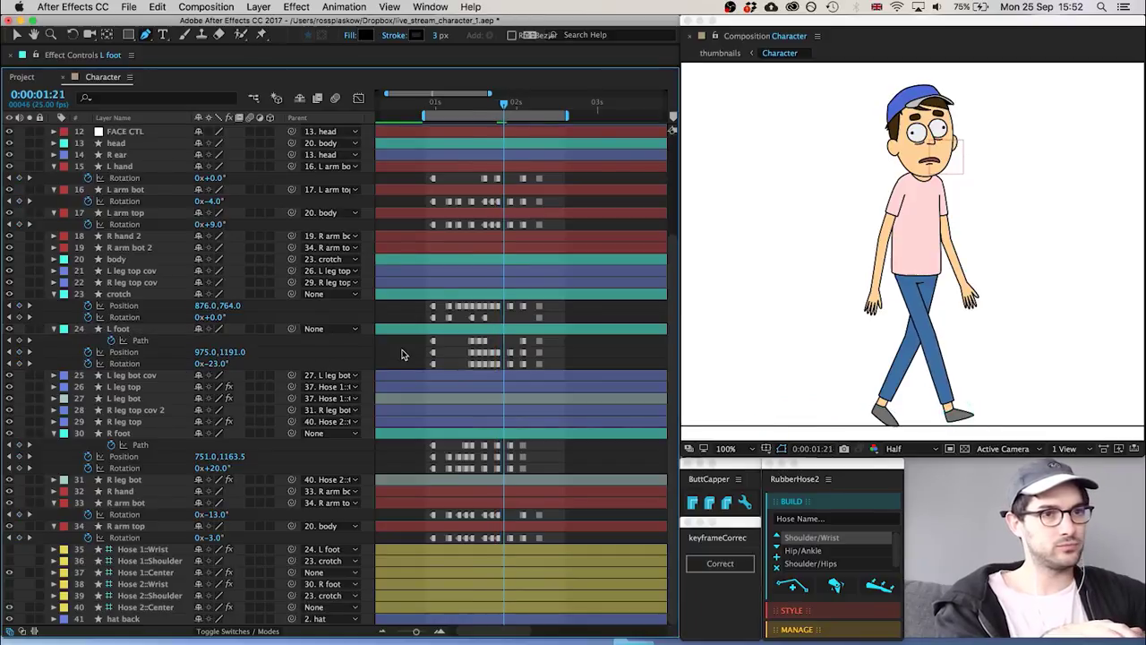
{"action": "key", "text": "Page_Down"}
{"action": "key", "text": "Page_Down"}
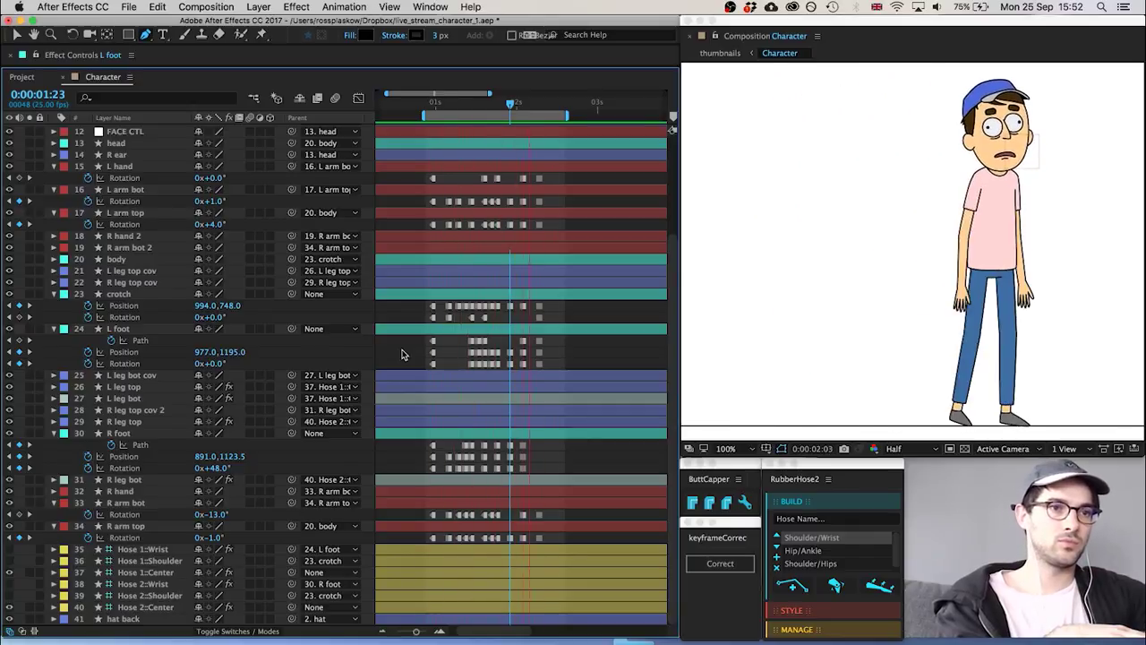
{"action": "key", "text": "space"}
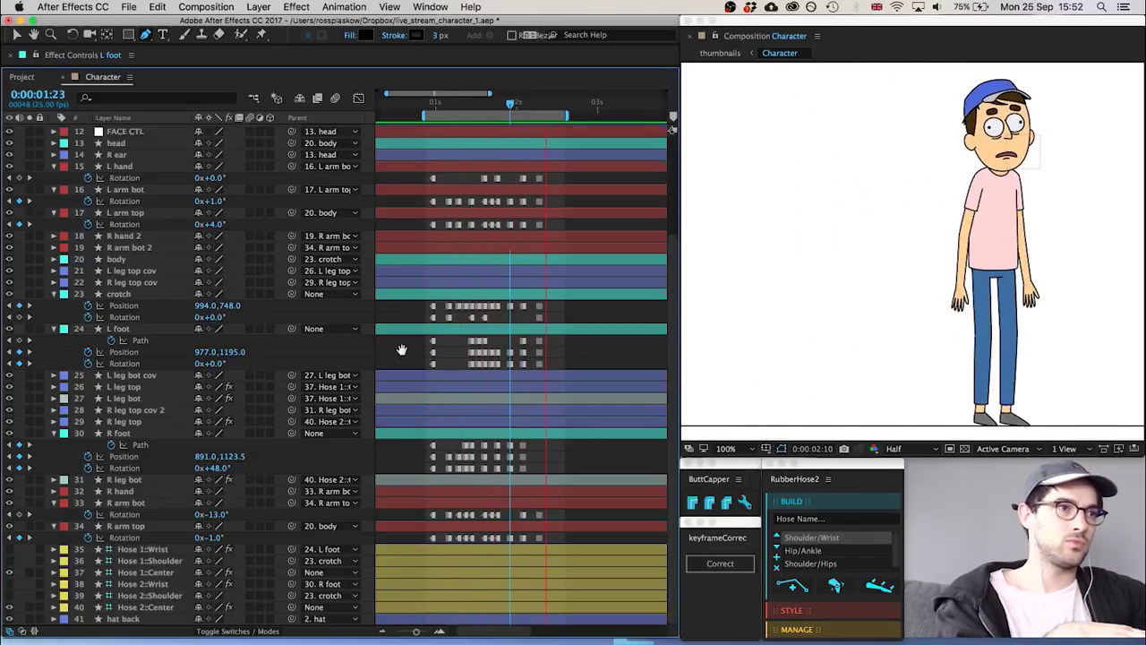
{"action": "mouse_move", "coordinate": [489, 104]}
{"action": "left_mouse_down"}
{"action": "mouse_move", "coordinate": [516, 116]}
{"action": "mouse_move", "coordinate": [504, 116]}
{"action": "left_mouse_up"}
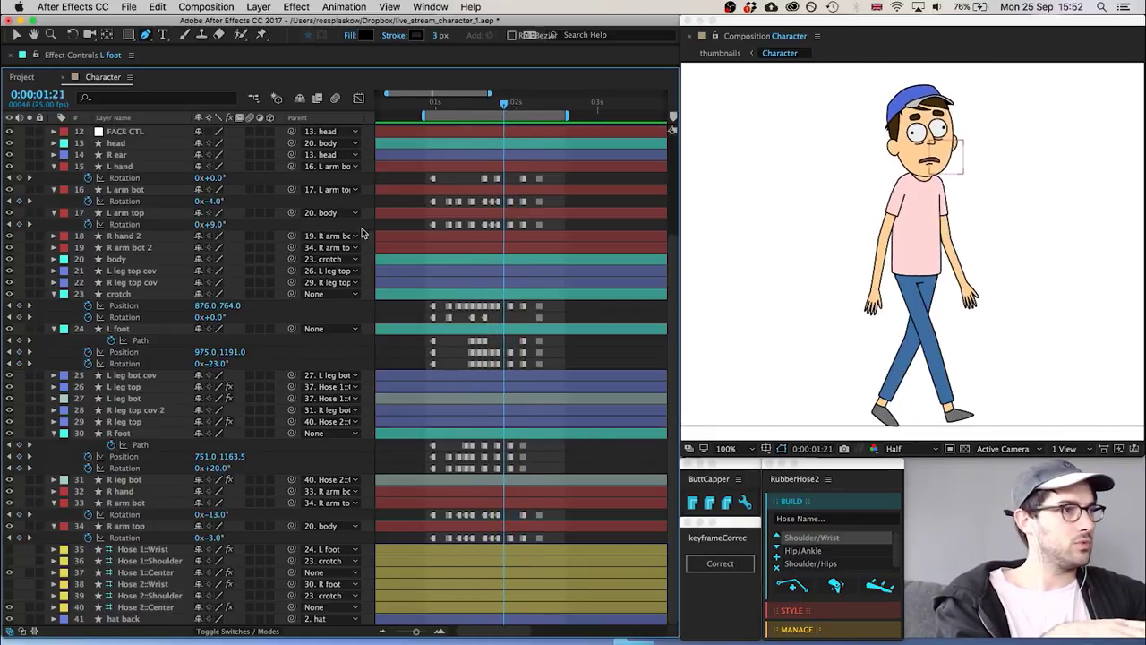
Move the crotch layer forward and slightly up at 0:00:01:21 to Position 934, 760
{"action": "left_click", "coordinate": [125, 295]}
{"action": "key", "text": "shift+Right"}
{"action": "key", "text": "shift+Right"}
{"action": "key", "text": "shift+Right"}
{"action": "key", "text": "shift+Right"}
{"action": "key", "text": "shift+Right"}
{"action": "key", "text": "shift+Right"}
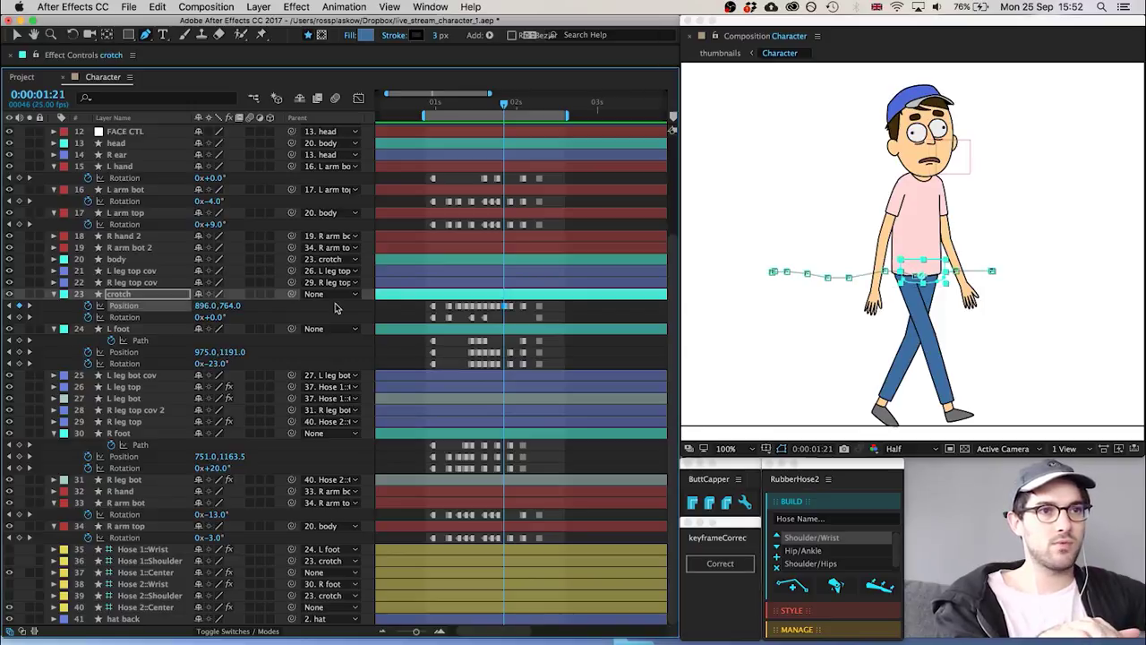
{"action": "key", "text": "Up"}
{"action": "key", "text": "Up"}
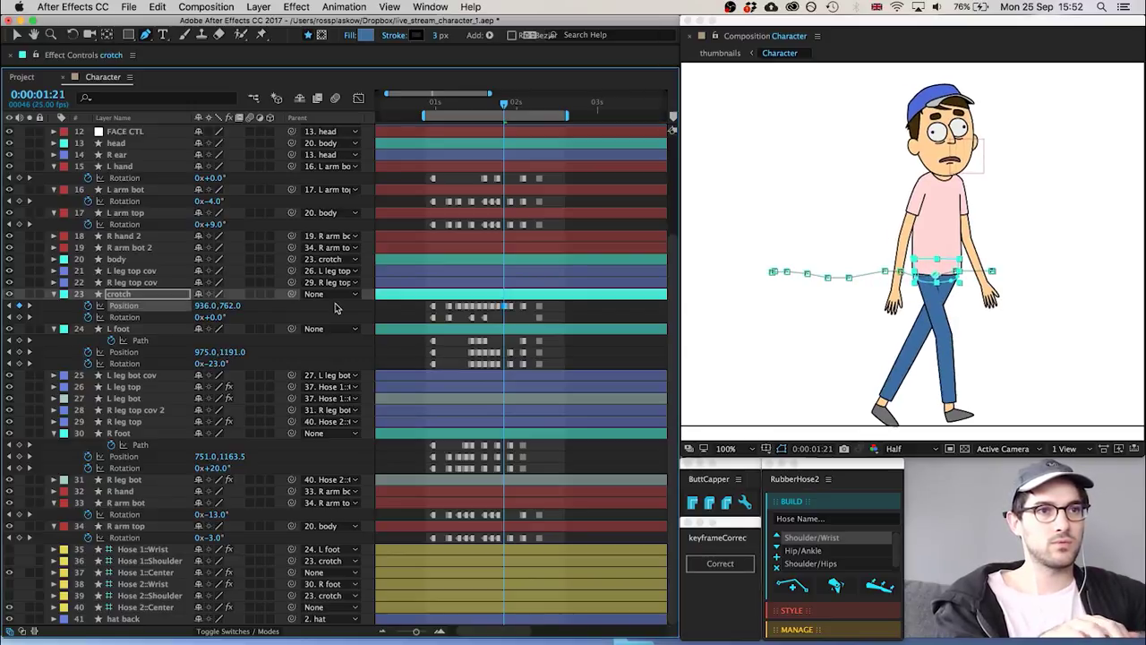
{"action": "key", "text": "Right"}
{"action": "key", "text": "Right"}
{"action": "key", "text": "Up"}
{"action": "key", "text": "Up"}
{"action": "key", "text": "Left"}
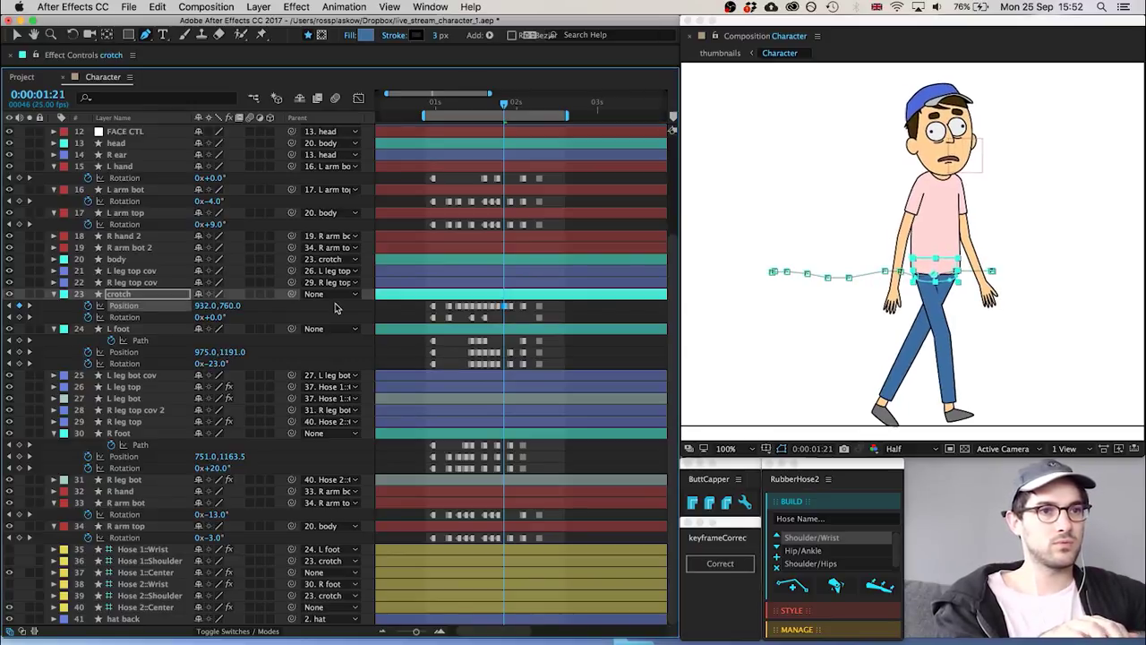
{"action": "key", "text": "Right"}
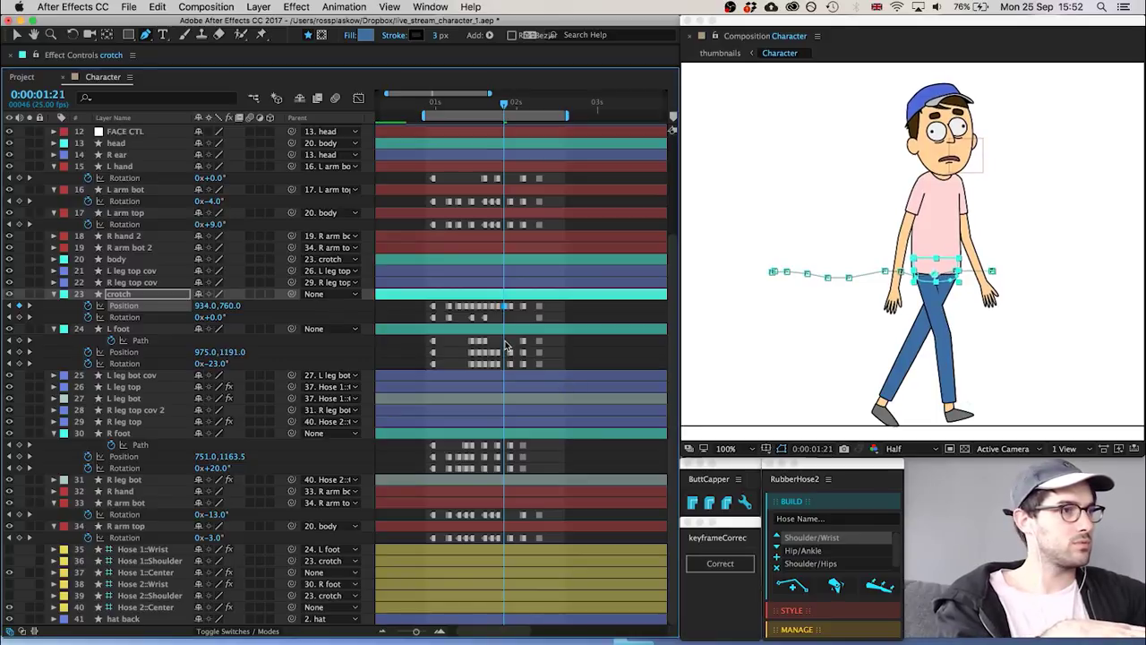
Copy the L foot's Position and Rotation keyframes from 0:00:01:23 to 0:00:01:21 so the foot lies flat
{"action": "left_click_drag", "start_coordinate": [506, 346], "coordinate": [517, 377]}
{"action": "key", "text": "super+c"}
{"action": "key", "text": "super+v"}
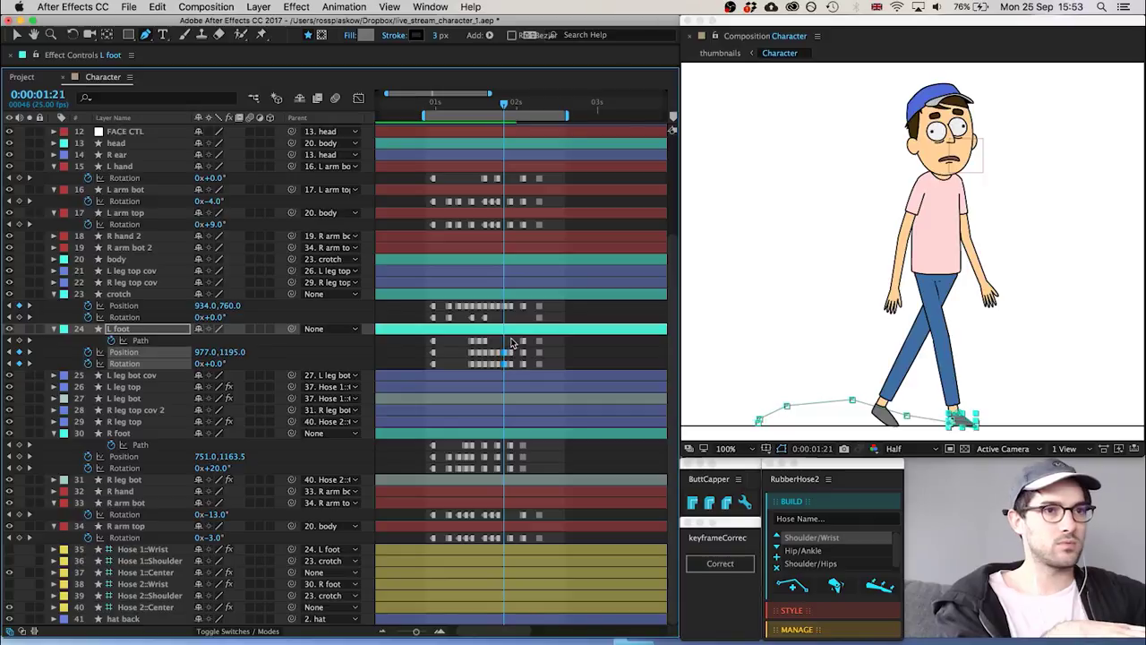
{"action": "left_click", "coordinate": [488, 370]}
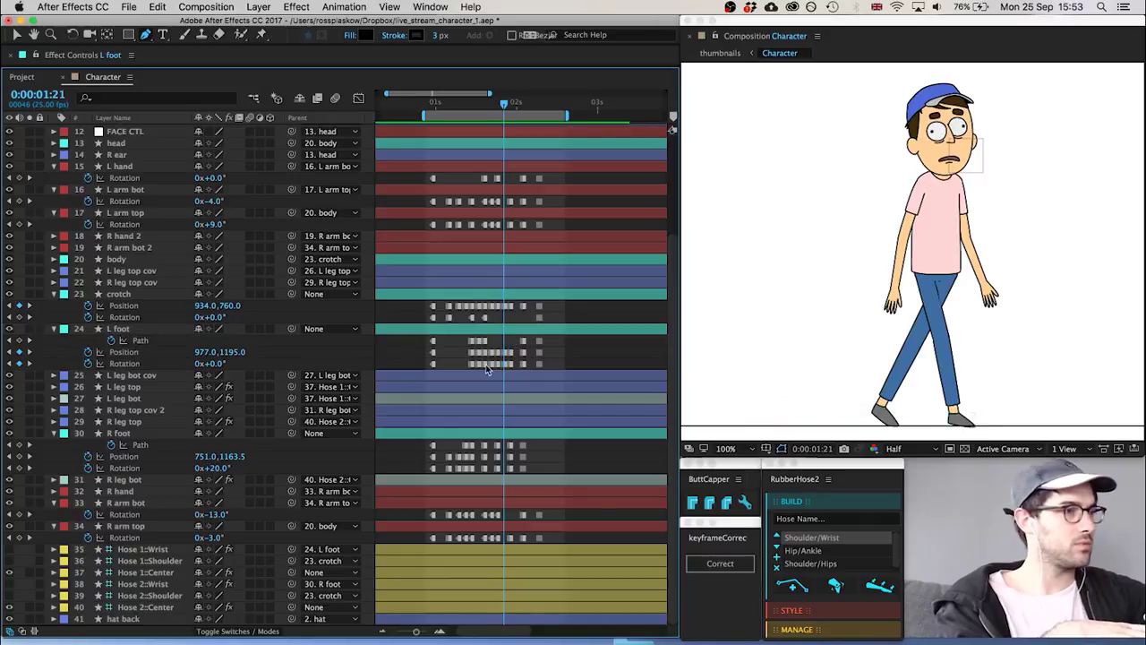
Move the R foot forward and up at 0:00:01:21 to Position 791, 1143.5
{"action": "left_click", "coordinate": [141, 434]}
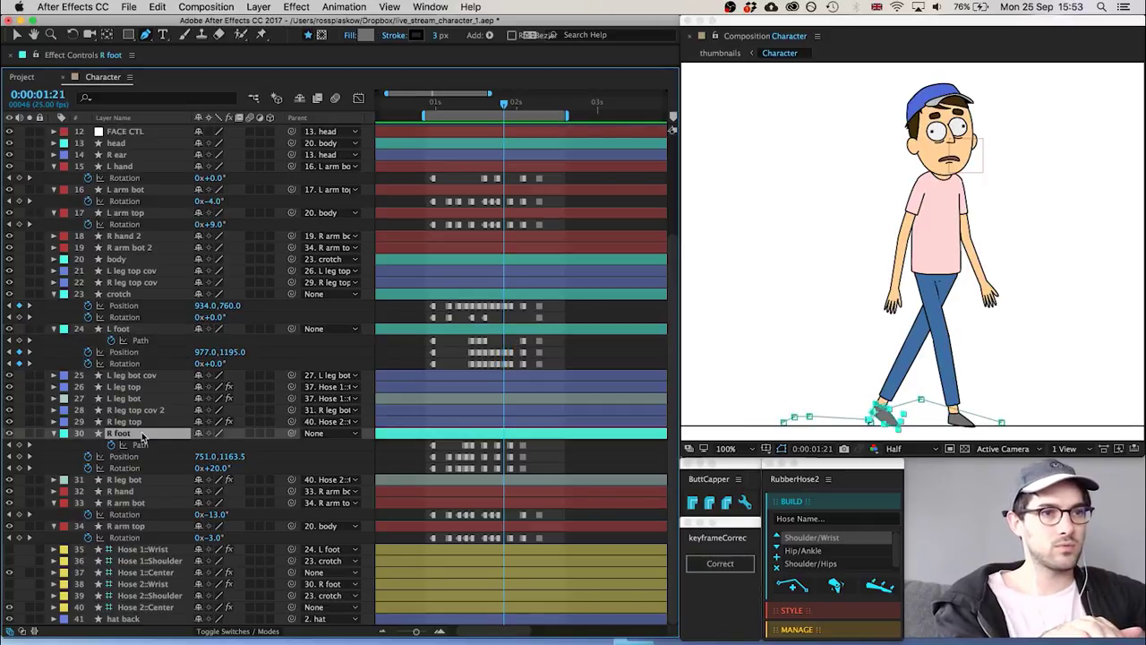
{"action": "key", "text": "shift+Right"}
{"action": "key", "text": "shift+Right"}
{"action": "key", "text": "shift+Up"}
{"action": "key", "text": "shift+Up"}
{"action": "key", "text": "shift+Right"}
{"action": "key", "text": "shift+Right"}
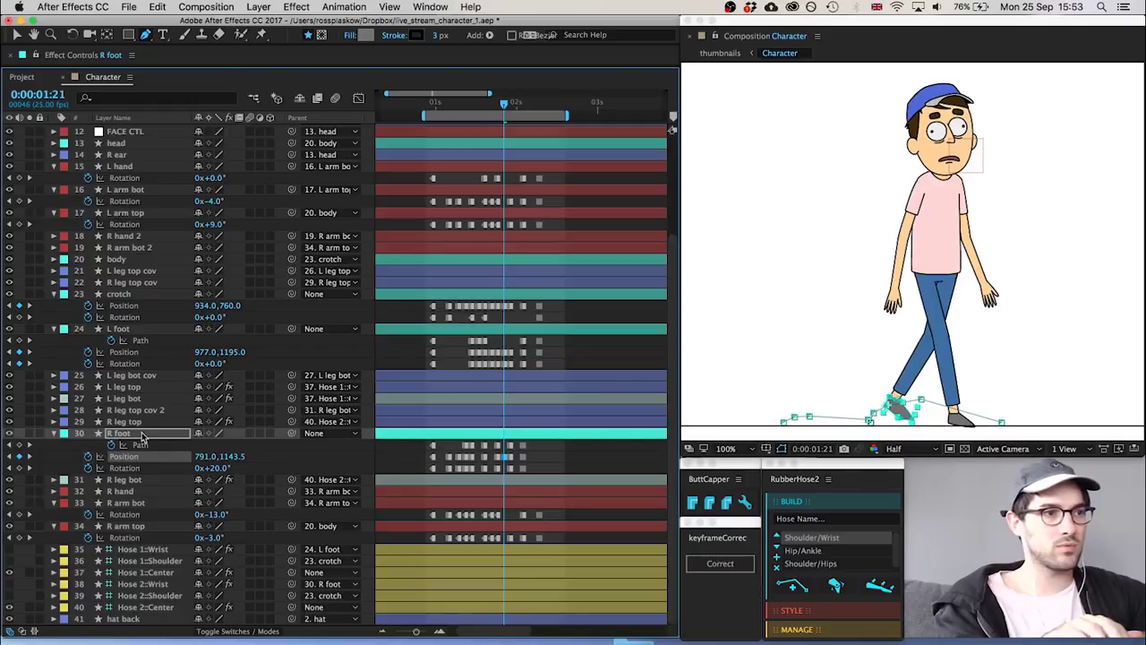
Copy the R foot's Path keyframe from 0:00:01:23 to 0:00:01:21 and set its Rotation there to 30°
{"action": "left_click", "coordinate": [509, 446]}
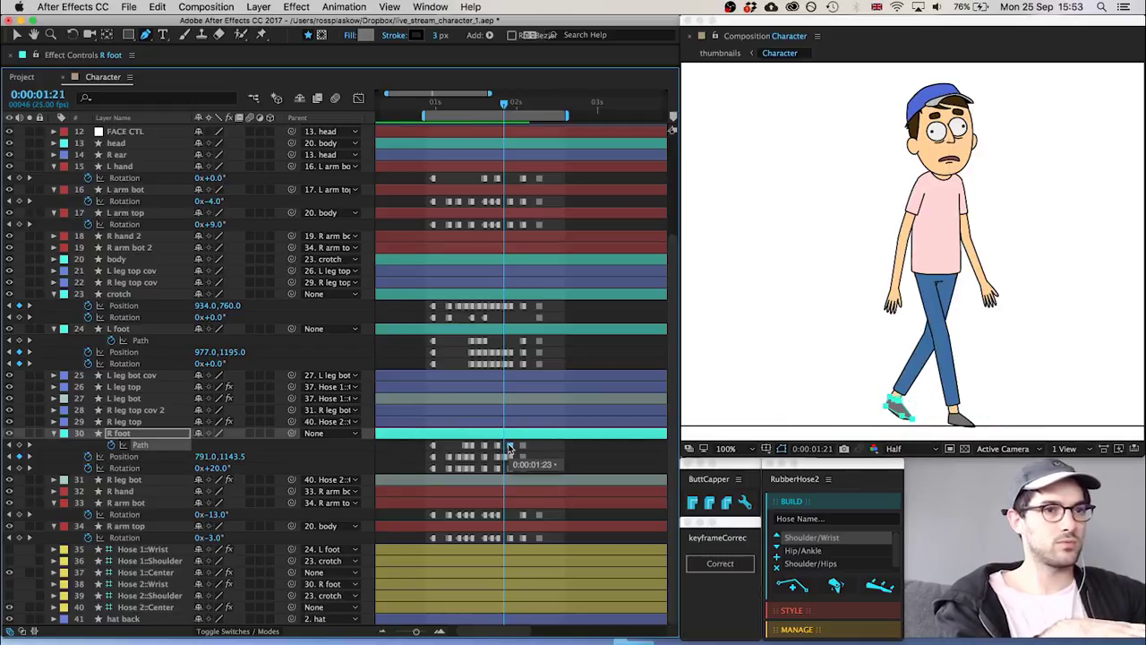
{"action": "left_click", "coordinate": [220, 473]}
{"action": "type", "text": "30"}
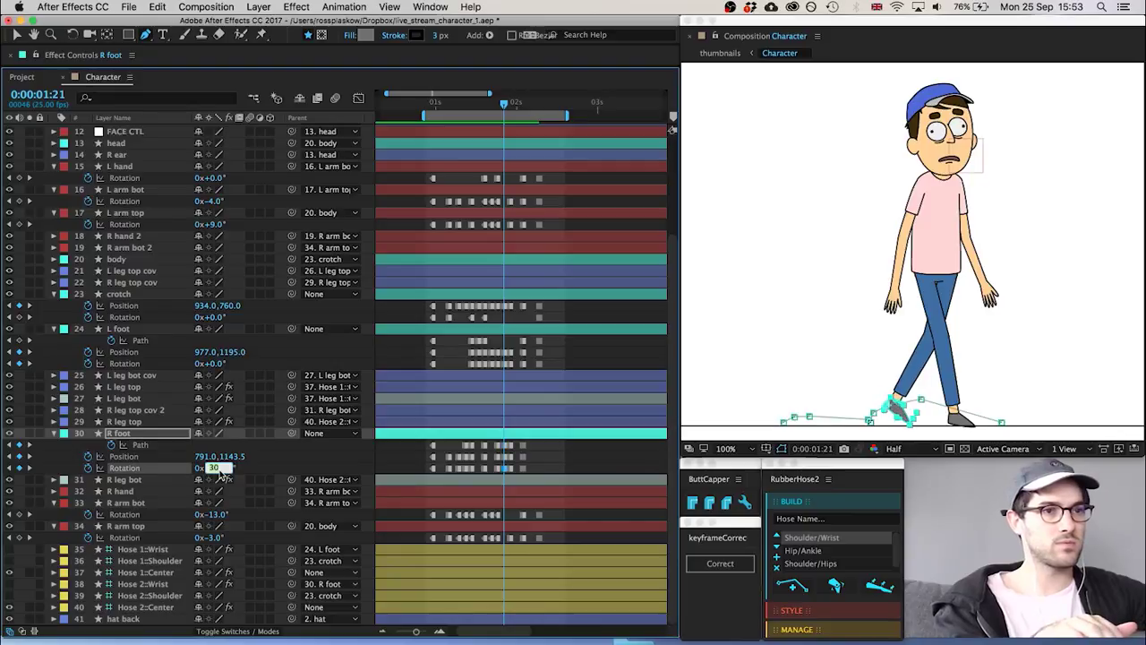
{"action": "left_click", "coordinate": [397, 444]}
Step back and forth through the frames around 0:00:01:21 to check how the hips and feet flow between poses
{"action": "key", "text": "Page_Up"}
{"action": "key", "text": "Page_Down"}
{"action": "key", "text": "Page_Up"}
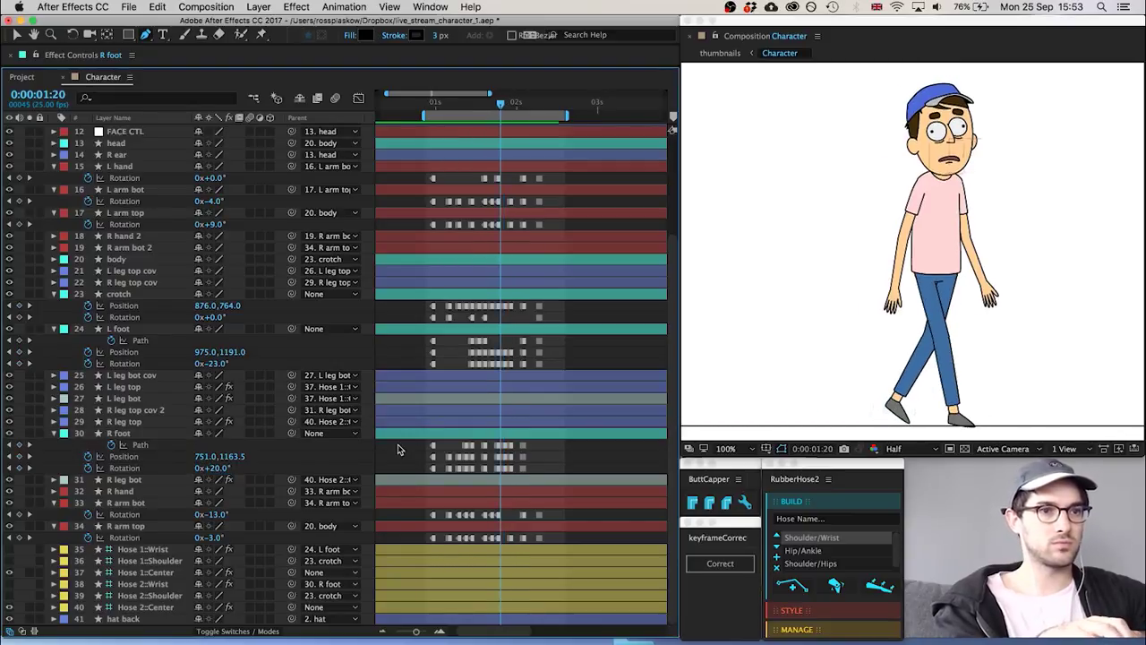
{"action": "key", "text": "Page_Up"}
{"action": "key", "text": "Page_Up"}
{"action": "key", "text": "Page_Down"}
{"action": "key", "text": "Page_Down"}
{"action": "key", "text": "Page_Down"}
{"action": "key", "text": "Page_Down"}
{"action": "key", "text": "Page_Down"}
{"action": "key", "text": "Page_Down"}
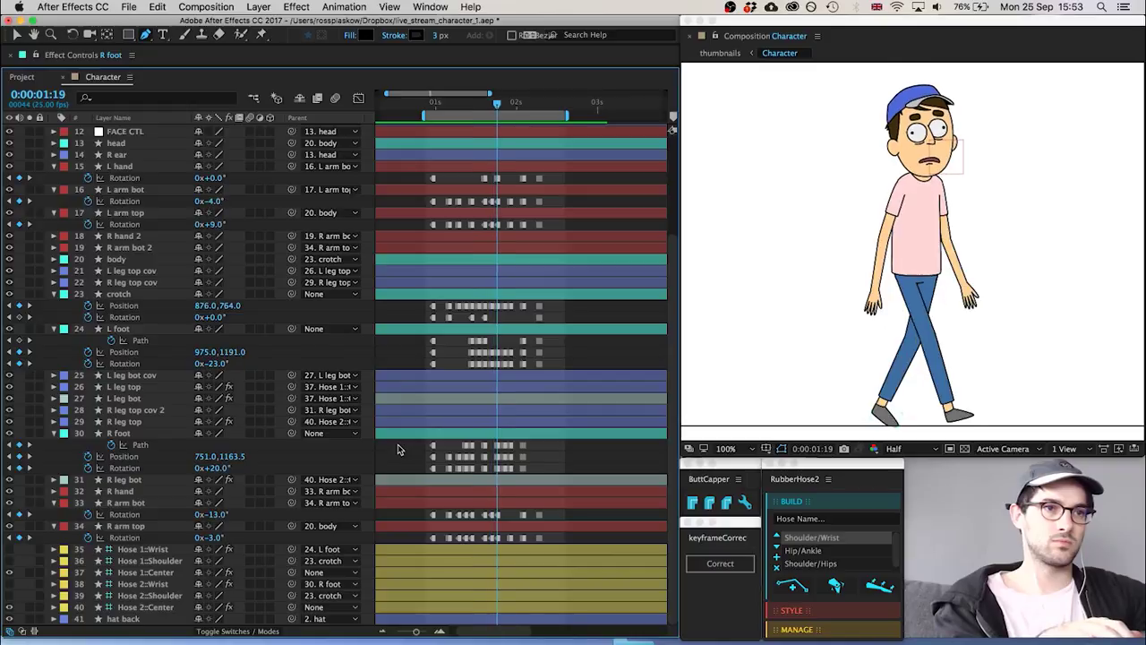
{"action": "key", "text": "Page_Up"}
{"action": "key", "text": "Page_Up"}
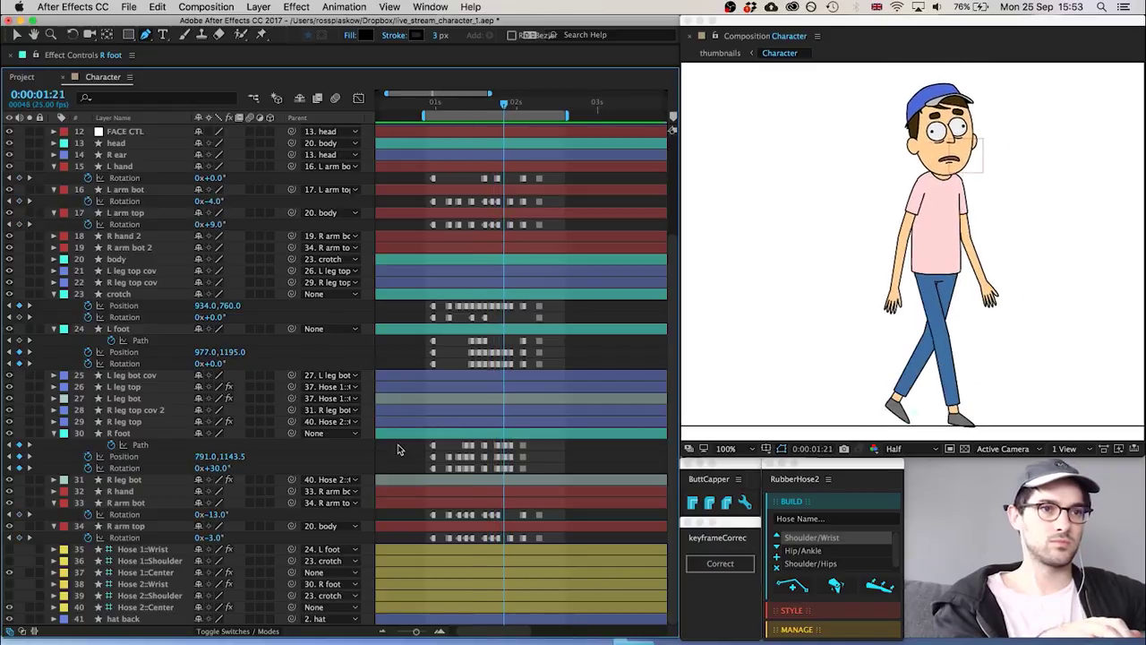
{"action": "key", "text": "Page_Down"}
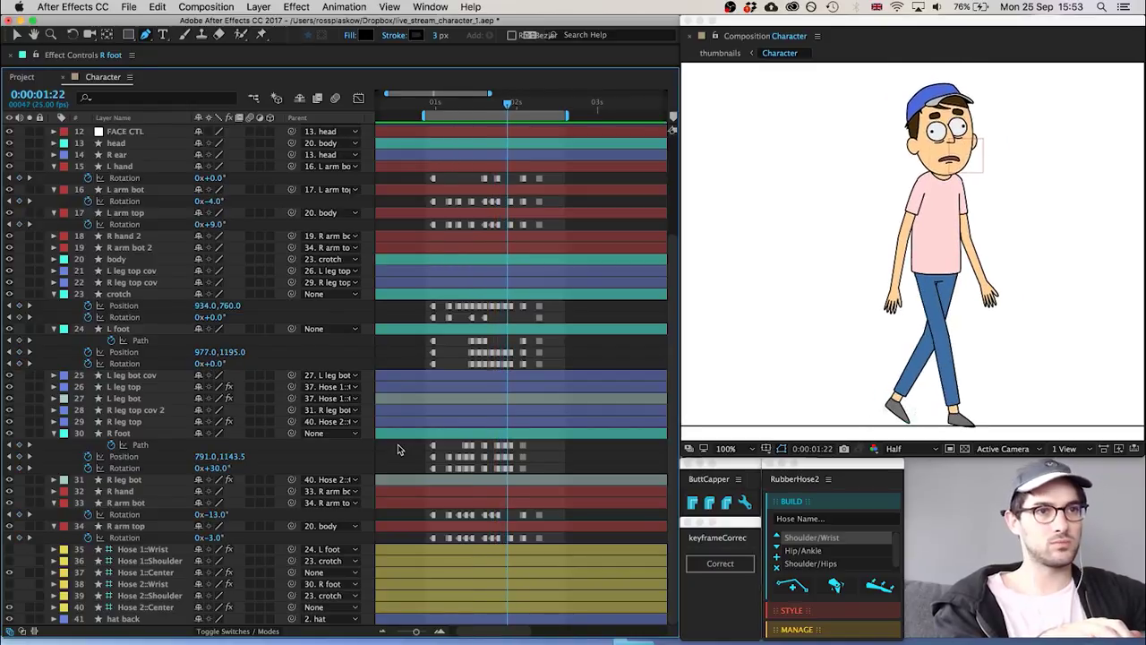
{"action": "key", "text": "Page_Up"}
{"action": "key", "text": "Page_Up"}
{"action": "key", "text": "Page_Down"}
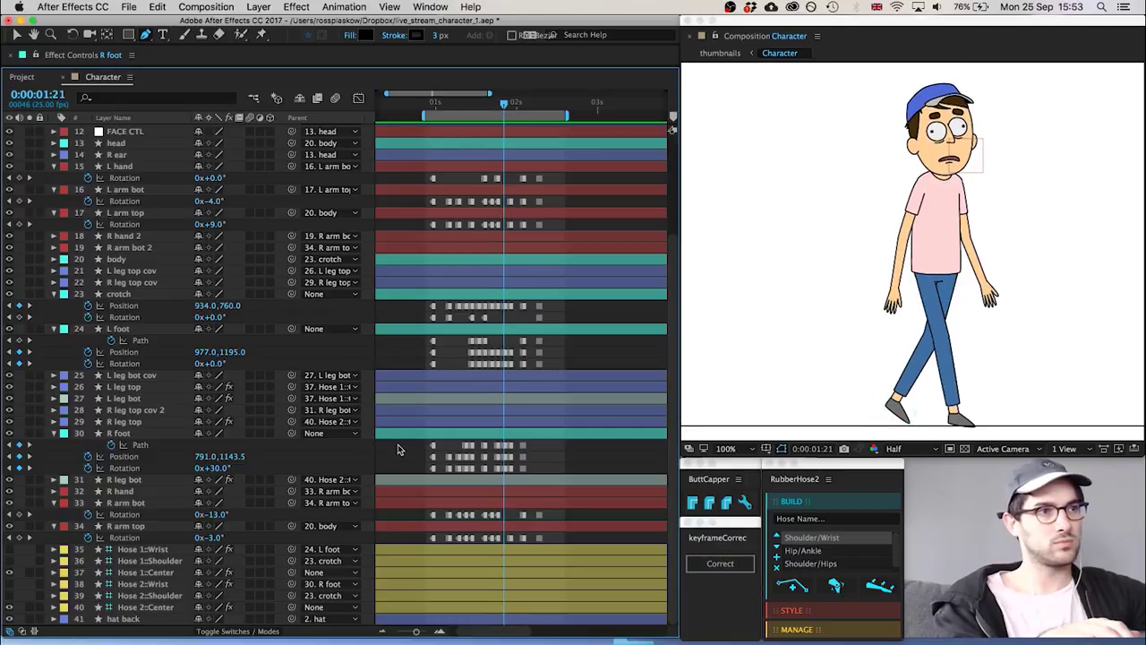
Compare the arm swing frame by frame up to 0:00:02:02, ending on the in-between pose at 0:00:01:21
{"action": "left_click_drag", "start_coordinate": [514, 206], "coordinate": [491, 231]}
{"action": "key", "text": "F2"}
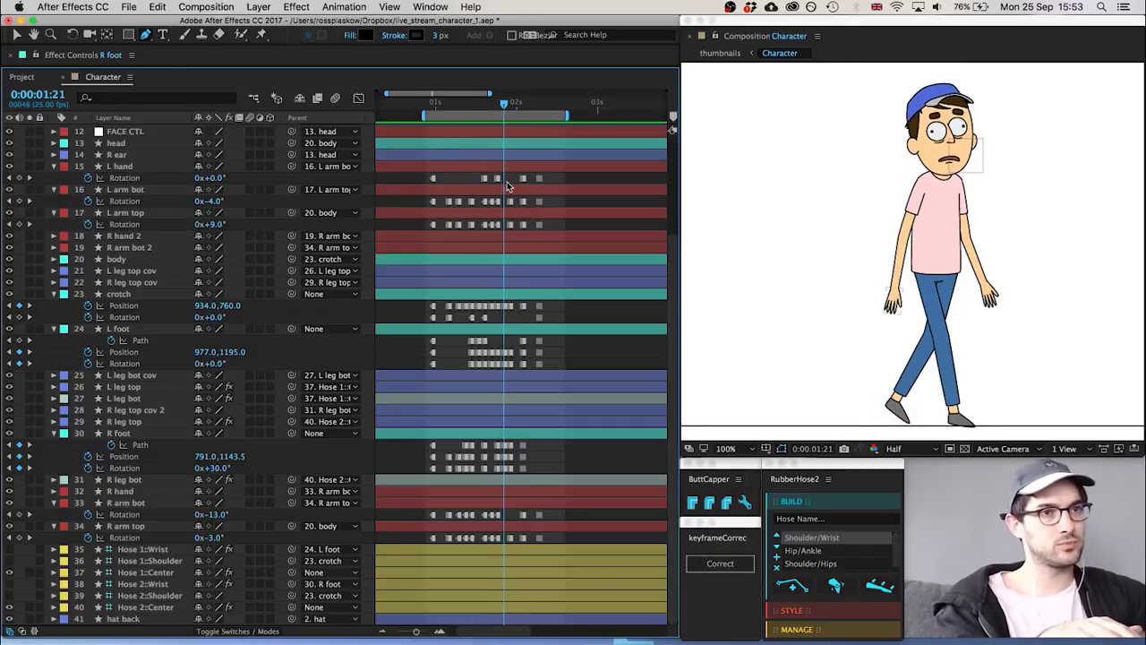
{"action": "key", "text": "Page_Down"}
{"action": "key", "text": "Page_Down"}
{"action": "key", "text": "Page_Down"}
{"action": "key", "text": "Page_Down"}
{"action": "key", "text": "Page_Down"}
{"action": "key", "text": "Page_Down"}
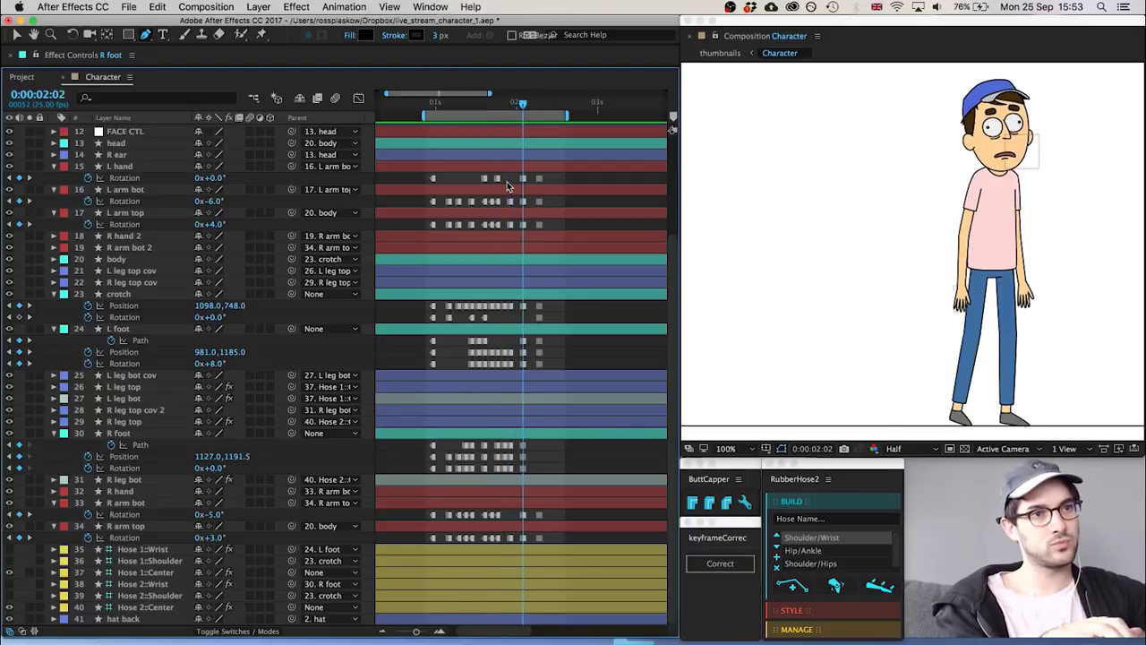
{"action": "key", "text": "Page_Up"}
{"action": "key", "text": "Page_Up"}
{"action": "key", "text": "Page_Up"}
{"action": "key", "text": "Page_Up"}
{"action": "key", "text": "Page_Up"}
{"action": "key", "text": "Page_Up"}
{"action": "key", "text": "Page_Up"}
{"action": "key", "text": "Page_Up"}
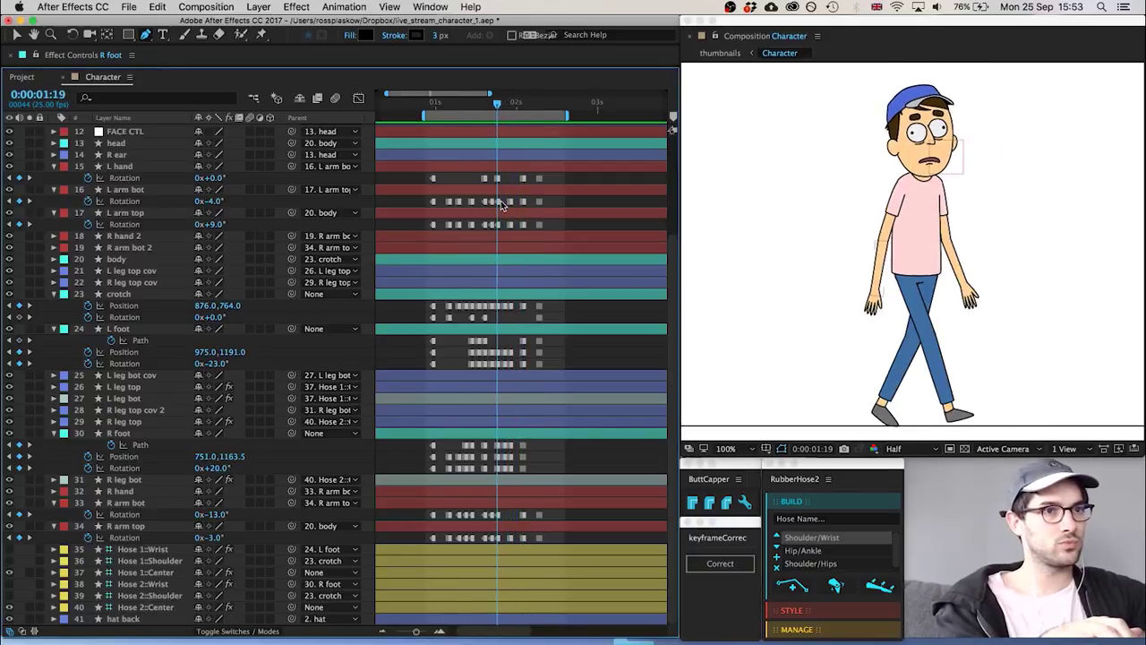
{"action": "key", "text": "Page_Up"}
{"action": "key", "text": "Page_Up"}
{"action": "key", "text": "Page_Up"}
{"action": "key", "text": "Page_Down"}
{"action": "key", "text": "Page_Down"}
{"action": "key", "text": "Page_Down"}
{"action": "key", "text": "Page_Down"}
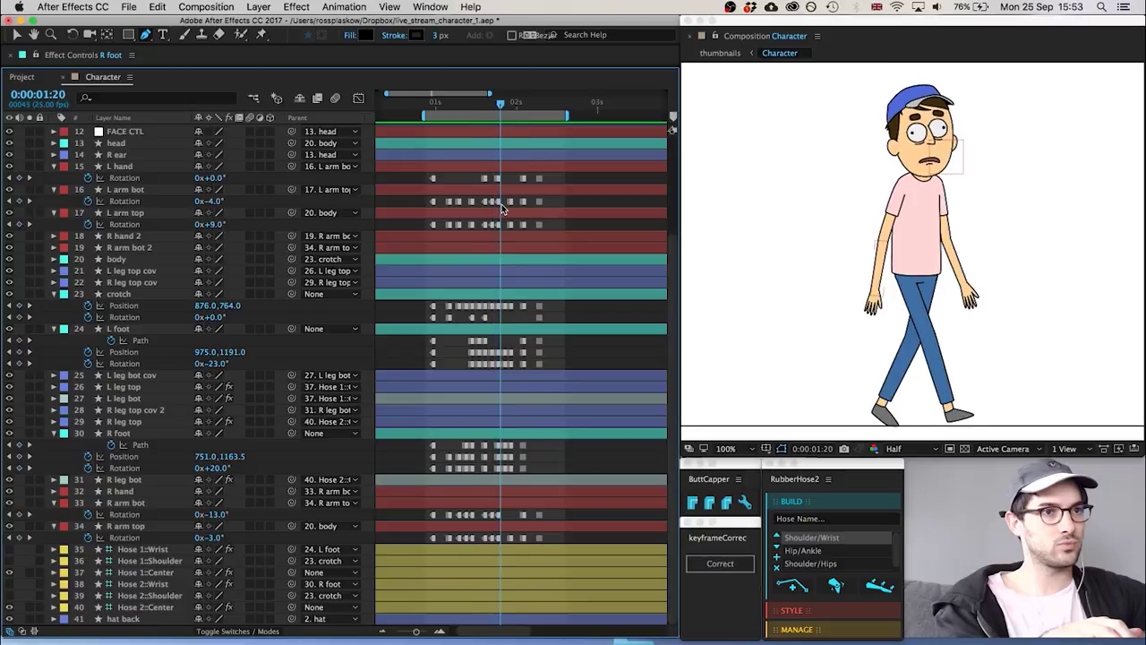
{"action": "key", "text": "Page_Down"}
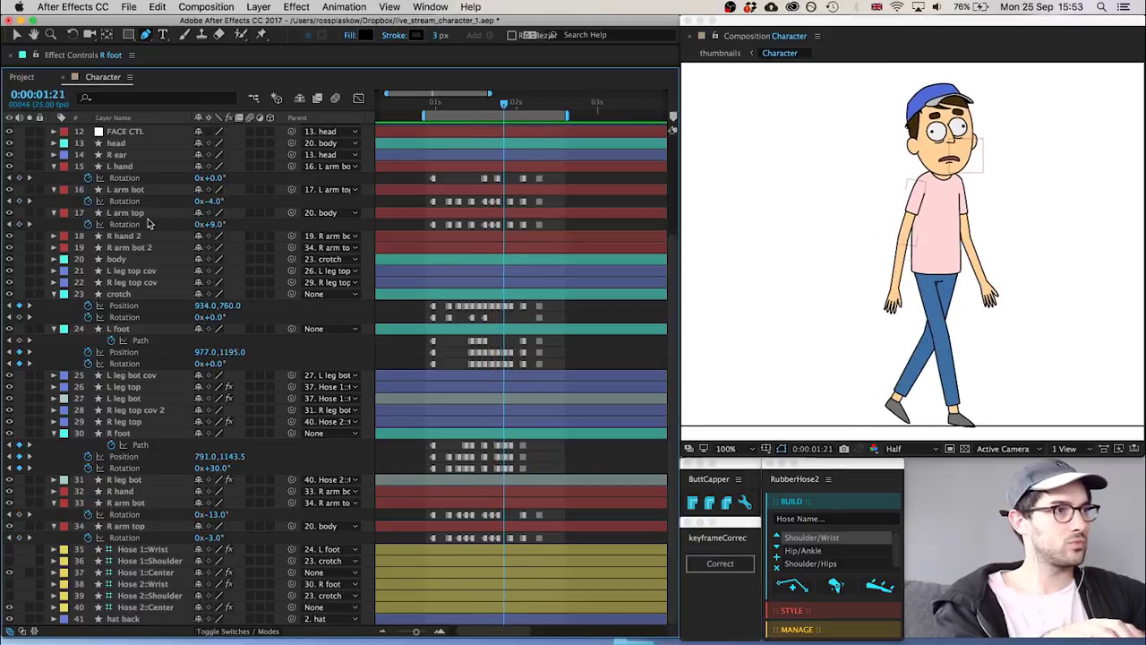
At 0:00:01:21, set the L arm bot's Rotation to -2° and the L arm top's Rotation to 8°
{"action": "left_click", "coordinate": [214, 203]}
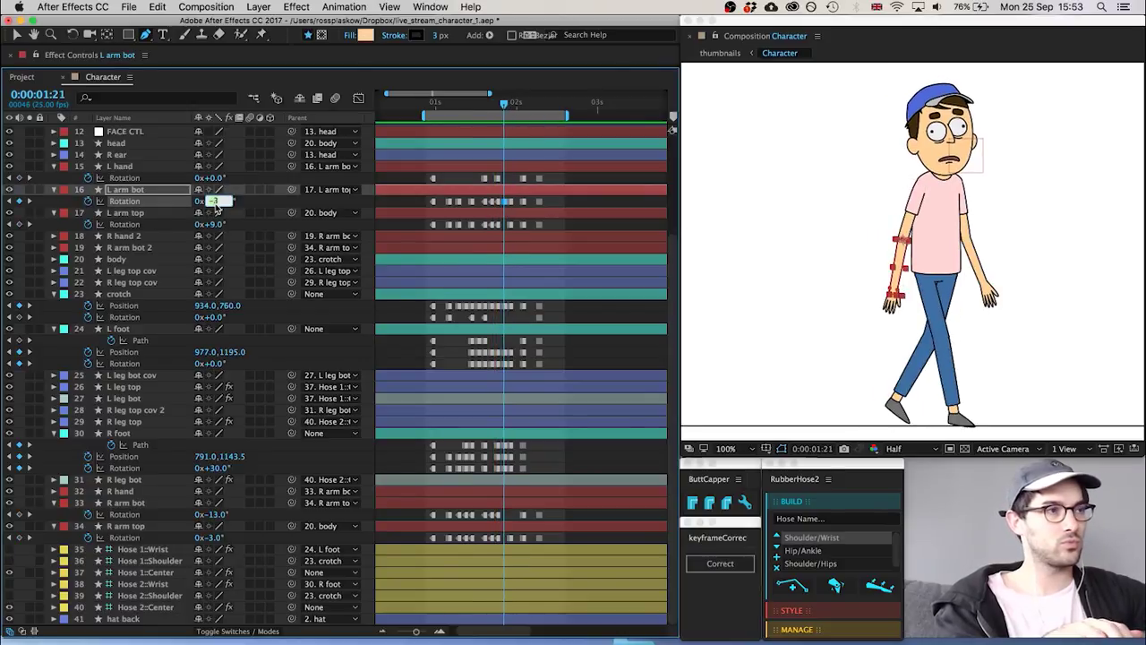
{"action": "key", "text": "Down"}
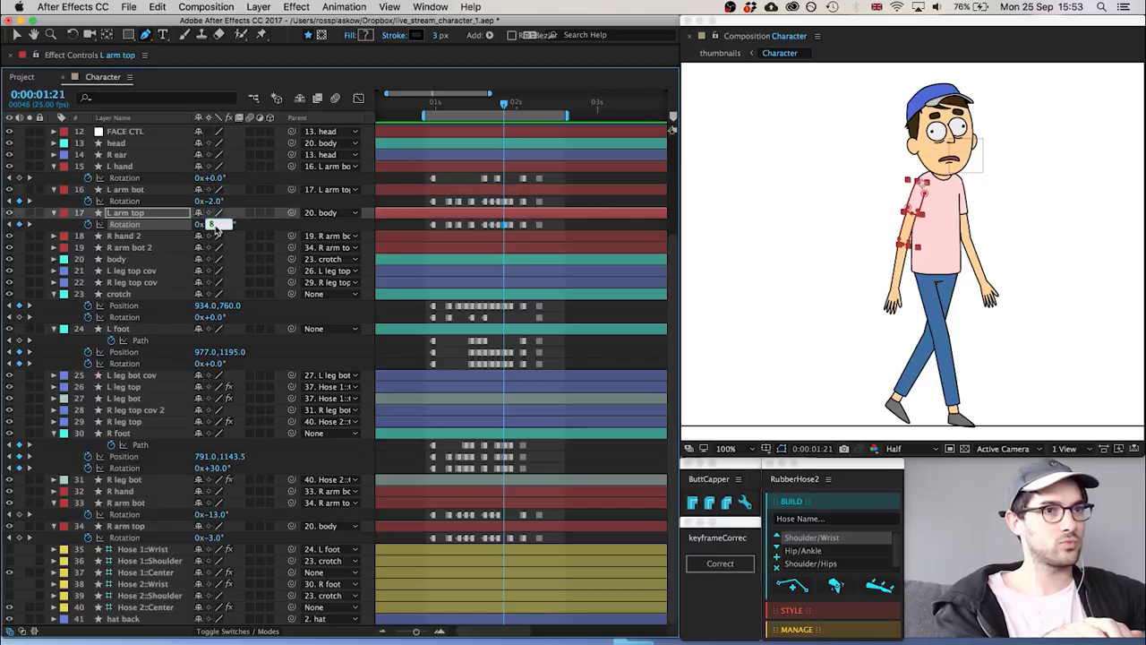
{"action": "left_click", "coordinate": [518, 203]}
Step through the arm swing from 0:00:01:20 to 0:00:02:02 and play back the walk
{"action": "key", "text": "Page_Up"}
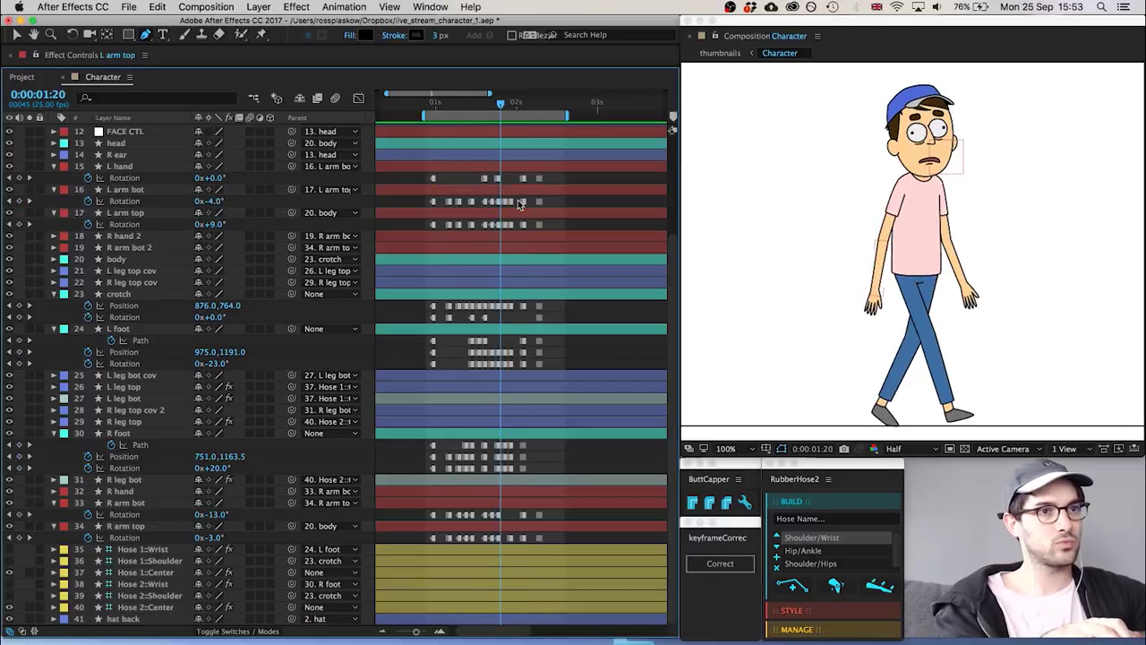
{"action": "key", "text": "Page_Down"}
{"action": "key", "text": "Page_Down"}
{"action": "key", "text": "Page_Down"}
{"action": "key", "text": "Page_Down"}
{"action": "key", "text": "Page_Down"}
{"action": "key", "text": "Page_Down"}
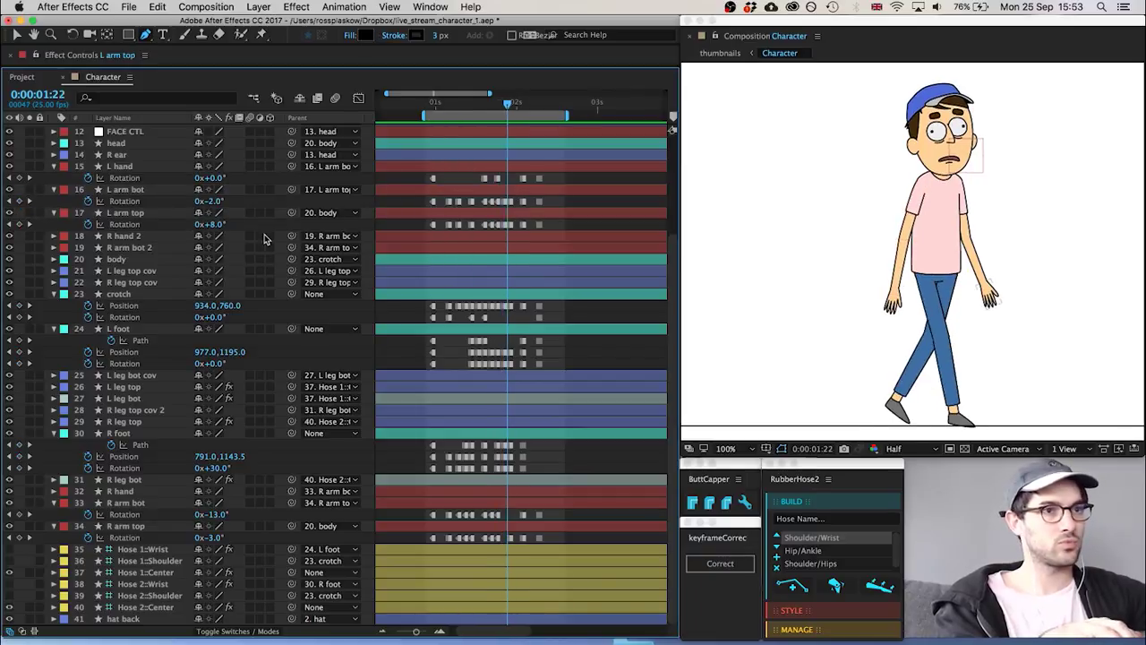
{"action": "key", "text": "Page_Down"}
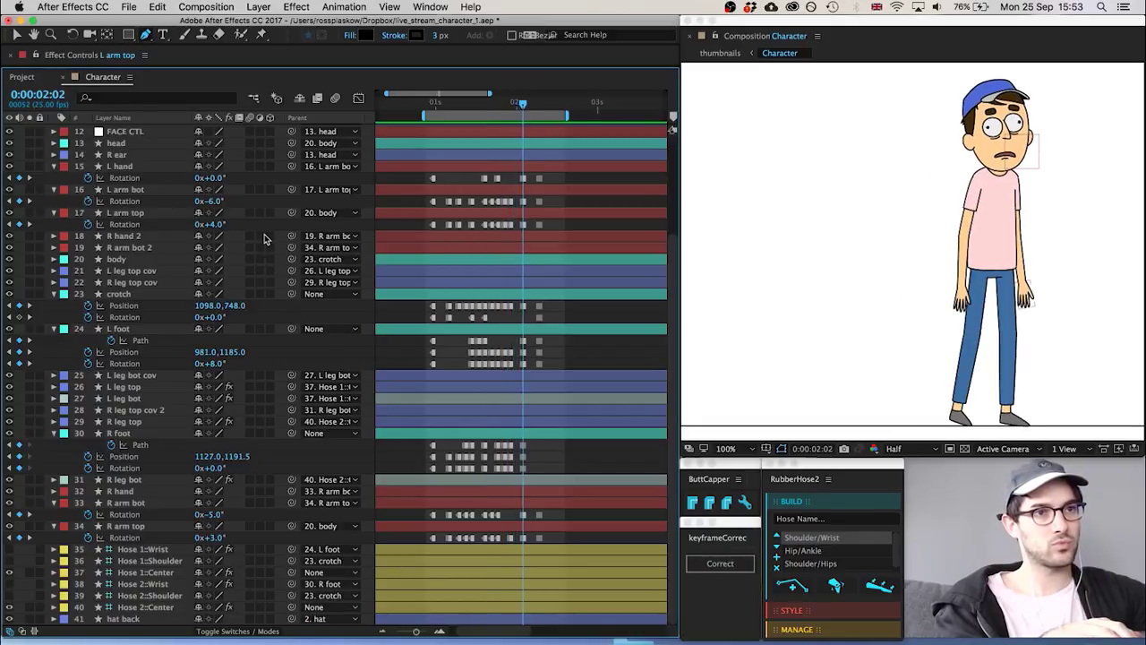
{"action": "key", "text": "space"}
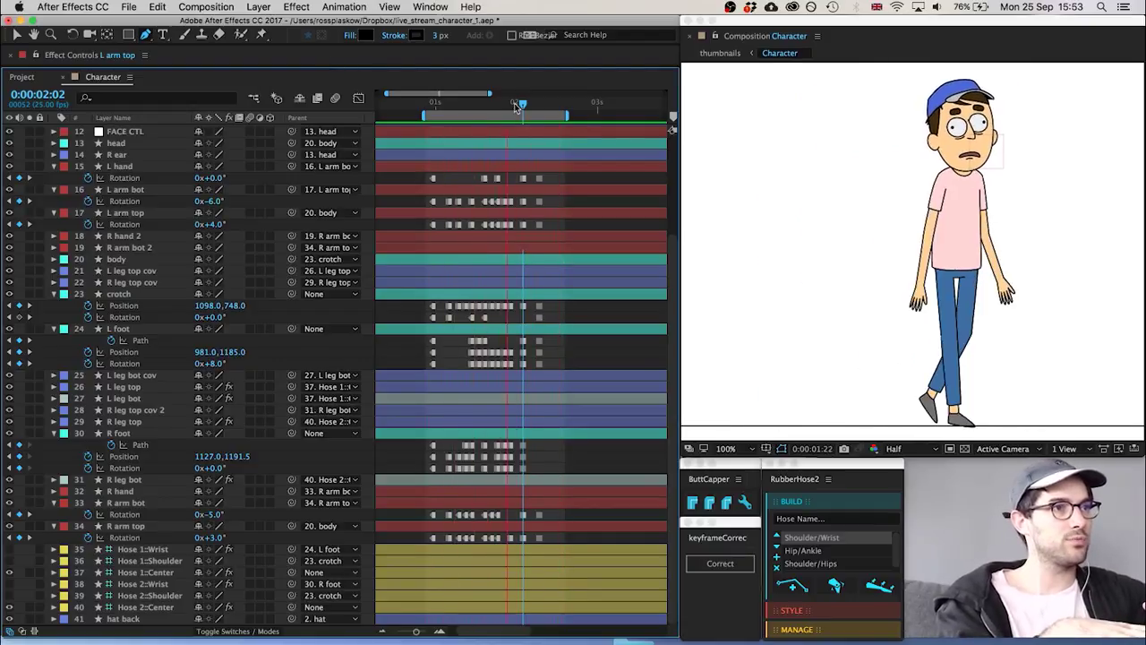
Move the crotch layer forward and slightly up at 0:00:02:00 to Position 1052, 746
{"action": "left_click_drag", "start_coordinate": [521, 106], "coordinate": [515, 105]}
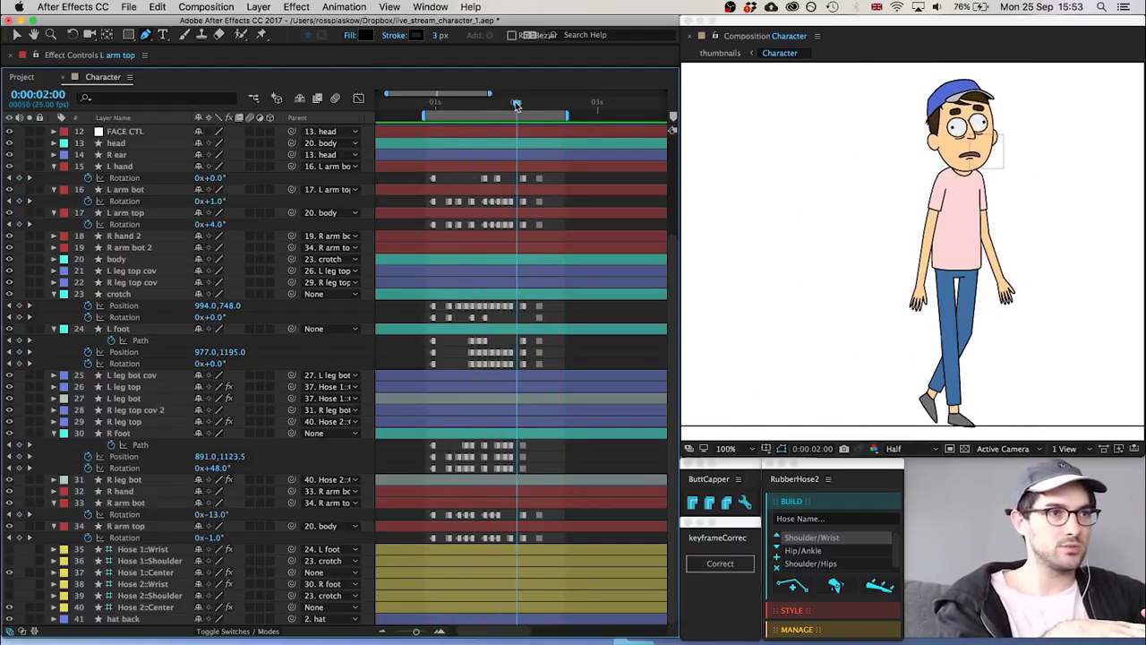
{"action": "left_click", "coordinate": [146, 296]}
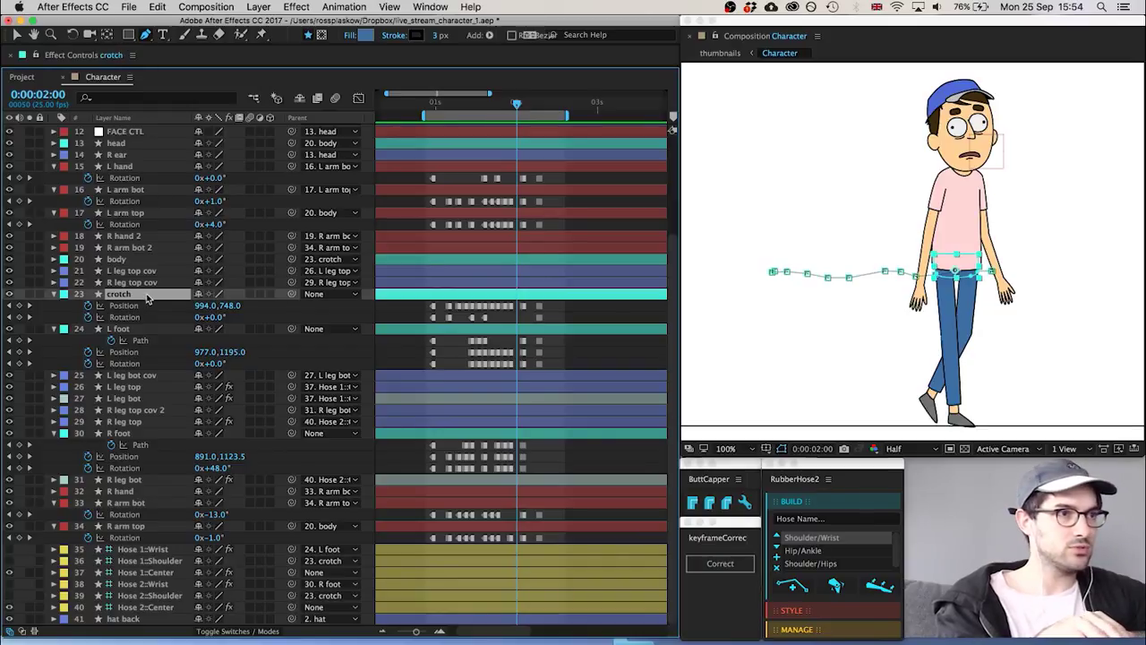
{"action": "key", "text": "shift+Right"}
{"action": "key", "text": "shift+Right"}
{"action": "key", "text": "shift+Right"}
{"action": "key", "text": "shift+Right"}
{"action": "key", "text": "shift+Right"}
{"action": "key", "text": "shift+Right"}
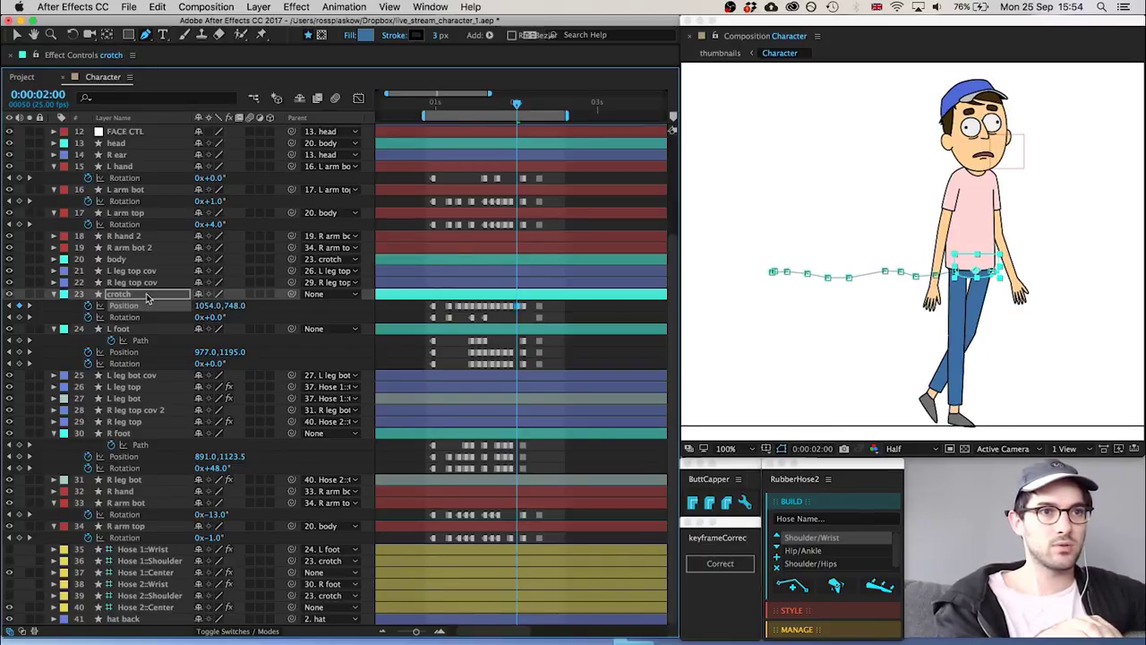
{"action": "key", "text": "Up"}
{"action": "key", "text": "Up"}
{"action": "key", "text": "Left"}
{"action": "key", "text": "Left"}
{"action": "key", "text": "Down"}
{"action": "key", "text": "Down"}
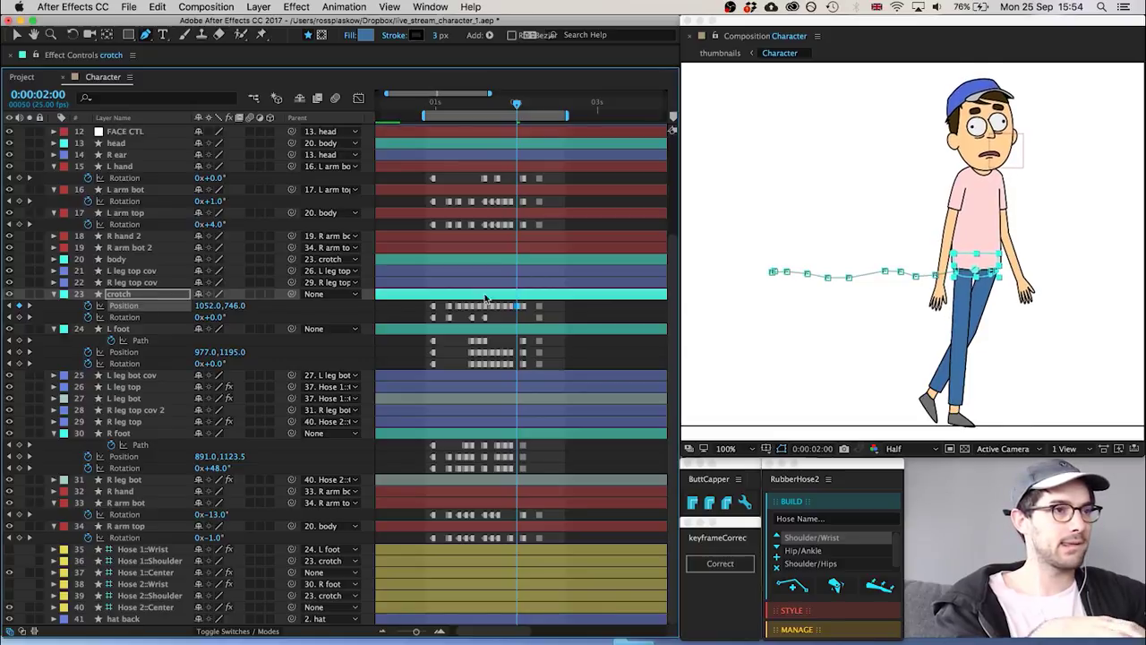
{"action": "left_click", "coordinate": [561, 321]}
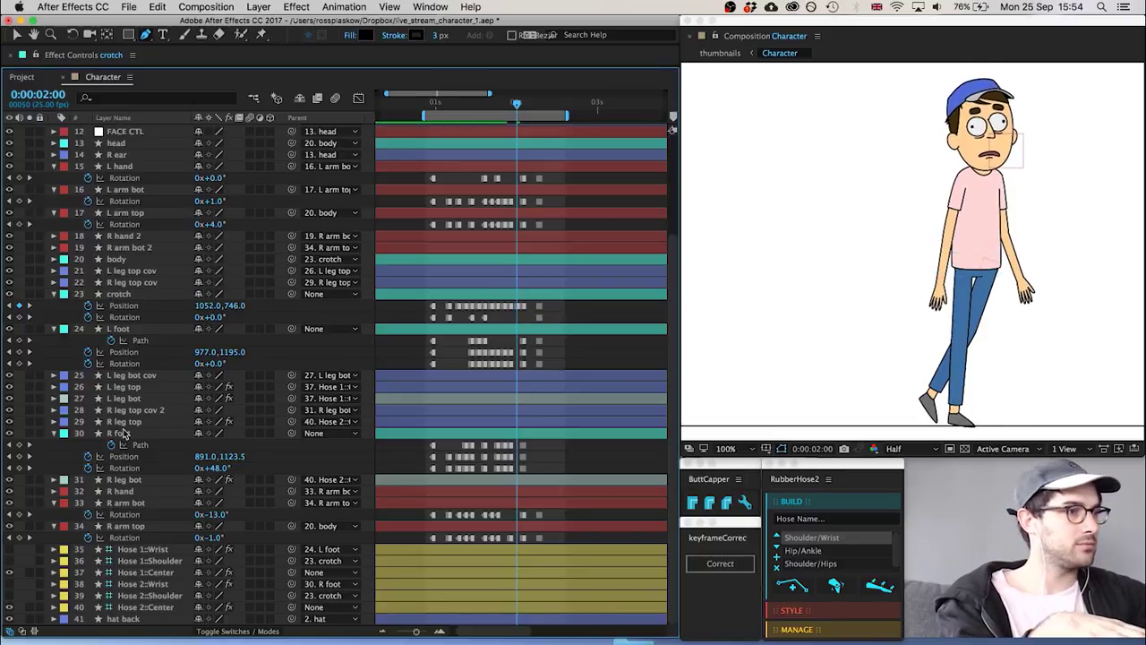
Copy the R foot's Path, Position and Rotation keyframes from 0:00:02:02 to 0:00:02:00 and select the R foot layer
{"action": "key", "text": "Page_Down"}
{"action": "key", "text": "Page_Down"}
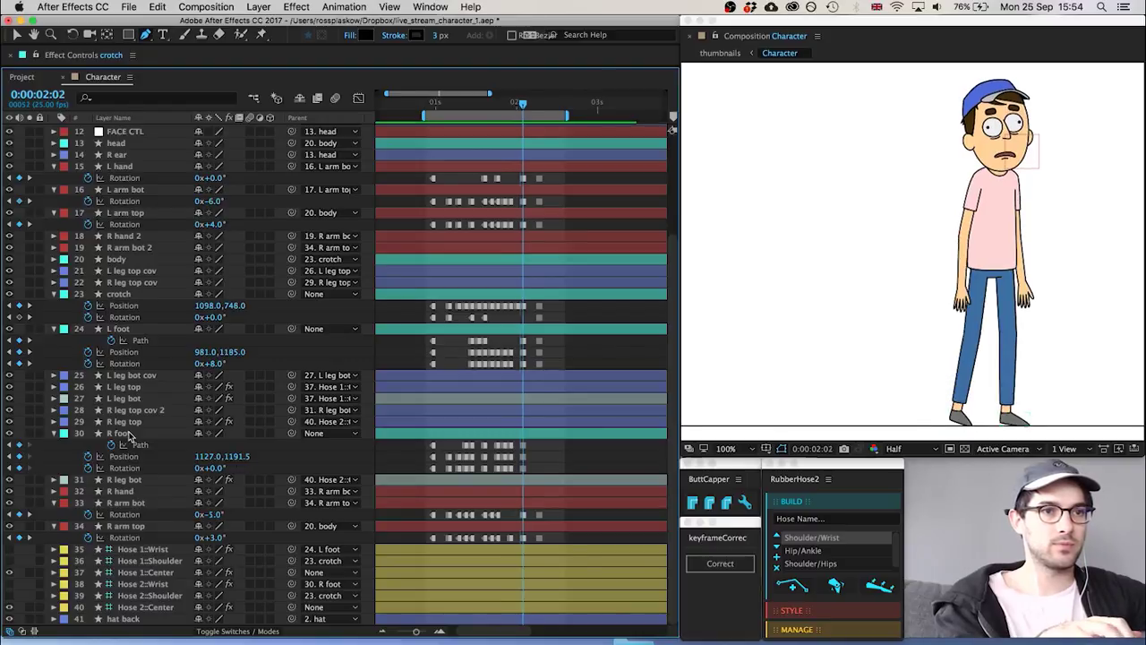
{"action": "key", "text": "Page_Up"}
{"action": "key", "text": "Page_Up"}
{"action": "left_click_drag", "start_coordinate": [531, 446], "coordinate": [518, 467]}
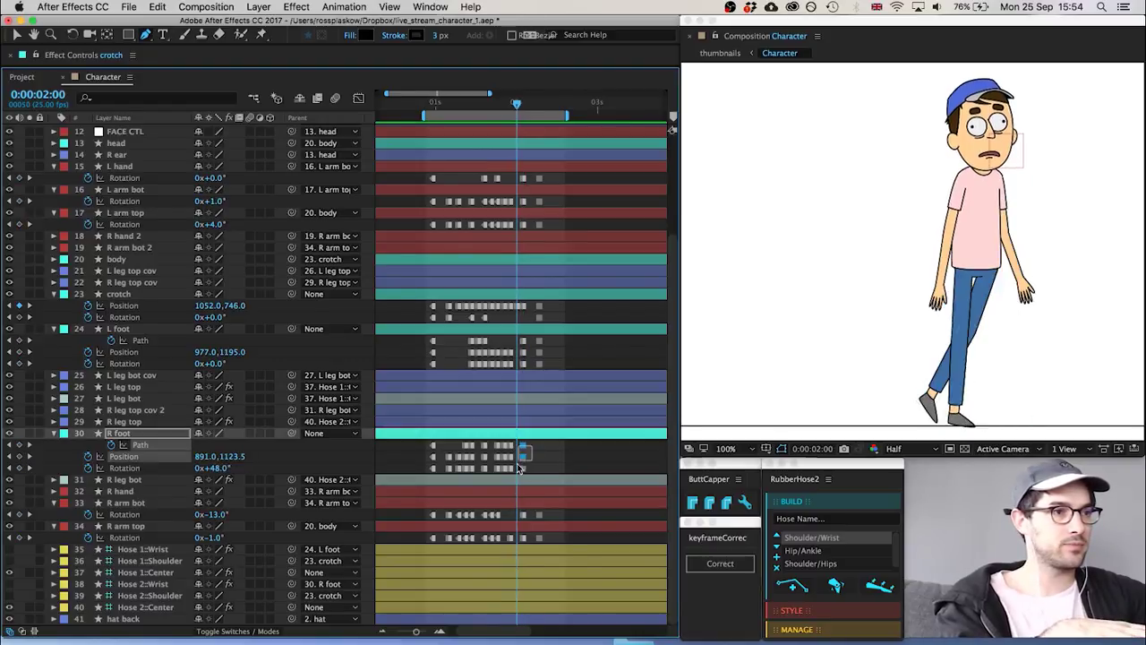
{"action": "key", "text": "super+v"}
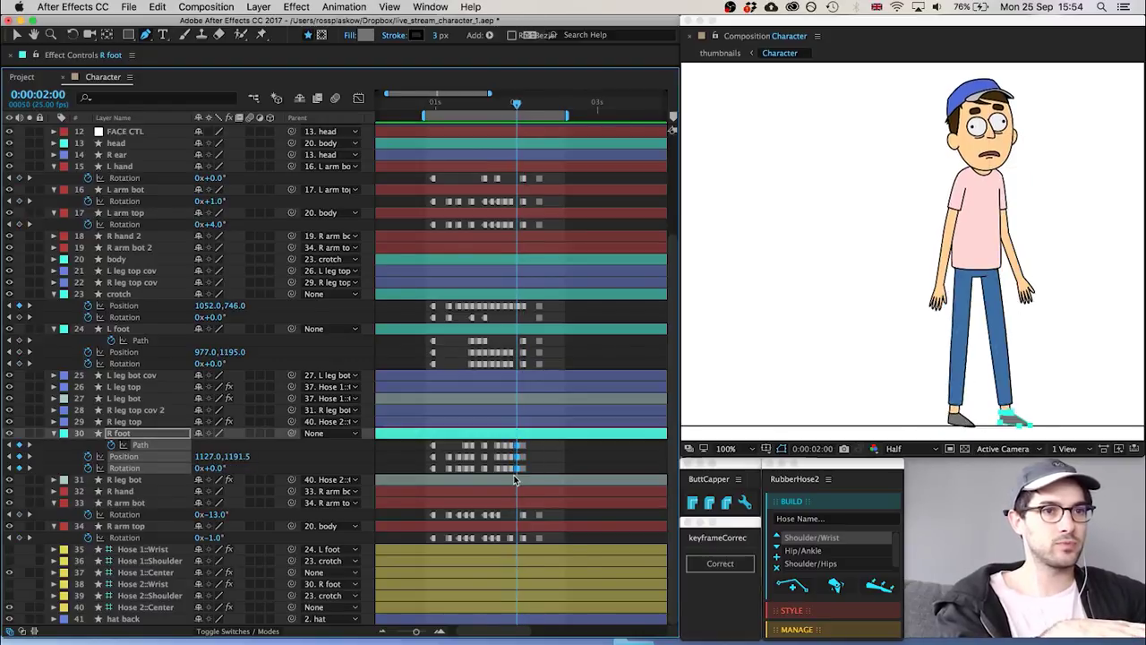
{"action": "left_click", "coordinate": [145, 435]}
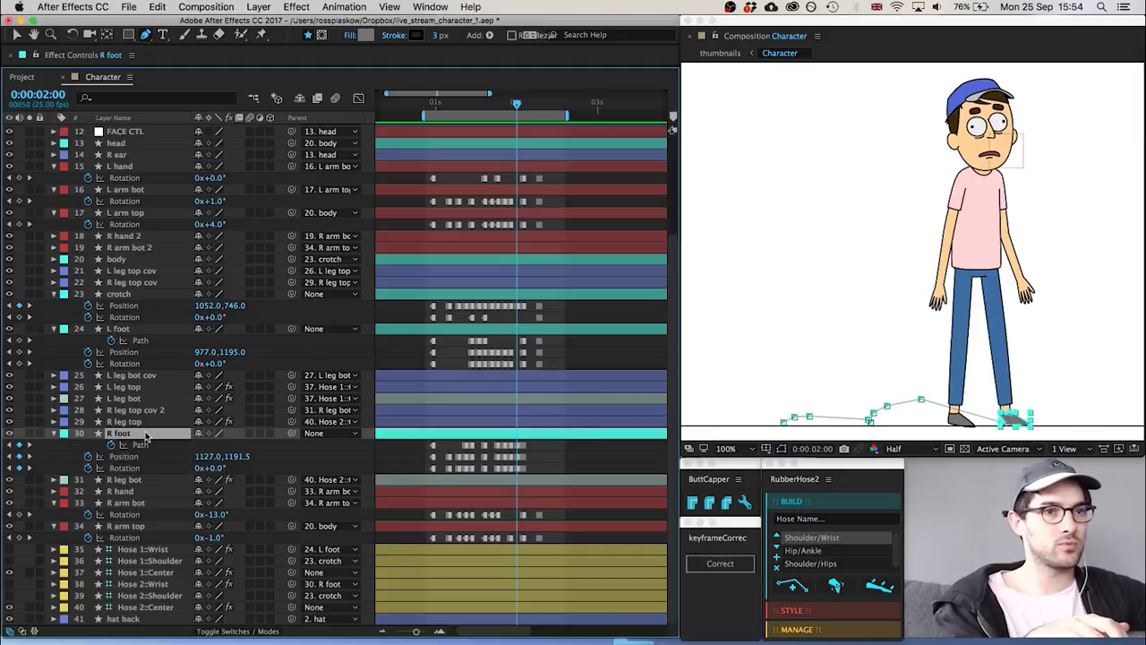
Move the R foot back and up at 0:00:02:00 to Position 1067, 1183.5 and set its Rotation to 3°
{"action": "key", "text": "shift+Left"}
{"action": "key", "text": "shift+Left"}
{"action": "key", "text": "shift+Up"}
{"action": "key", "text": "shift+Up"}
{"action": "key", "text": "shift+Left"}
{"action": "key", "text": "shift+Left"}
{"action": "key", "text": "shift+Left"}
{"action": "key", "text": "shift+Left"}
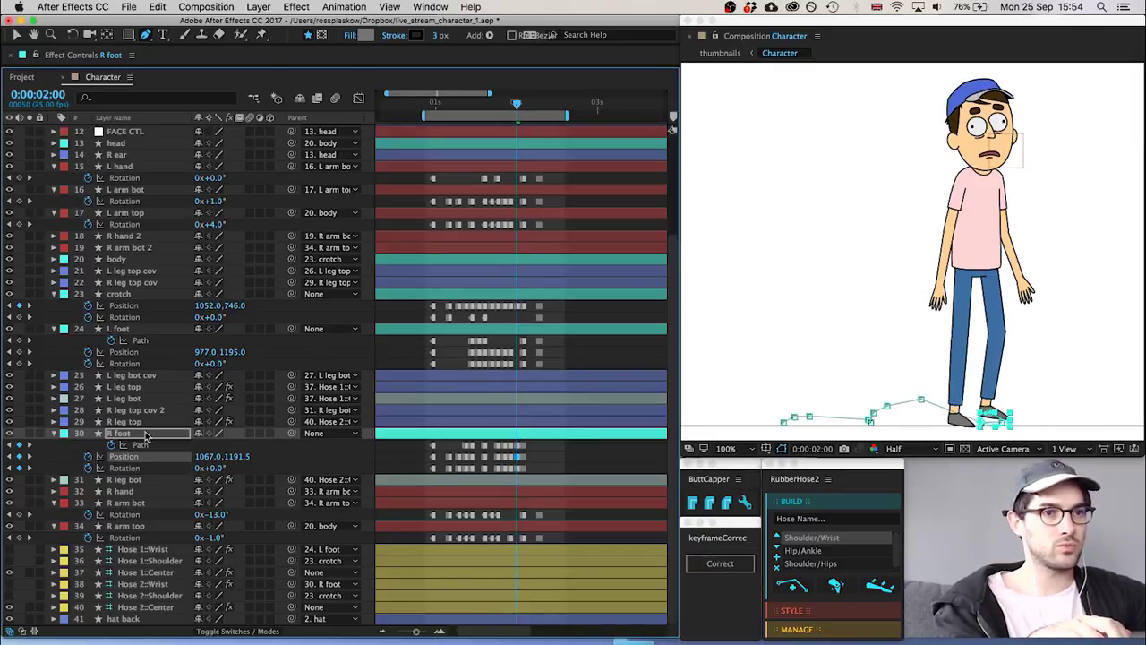
{"action": "key", "text": "Up"}
{"action": "key", "text": "Up"}
{"action": "key", "text": "Up"}
{"action": "key", "text": "Up"}
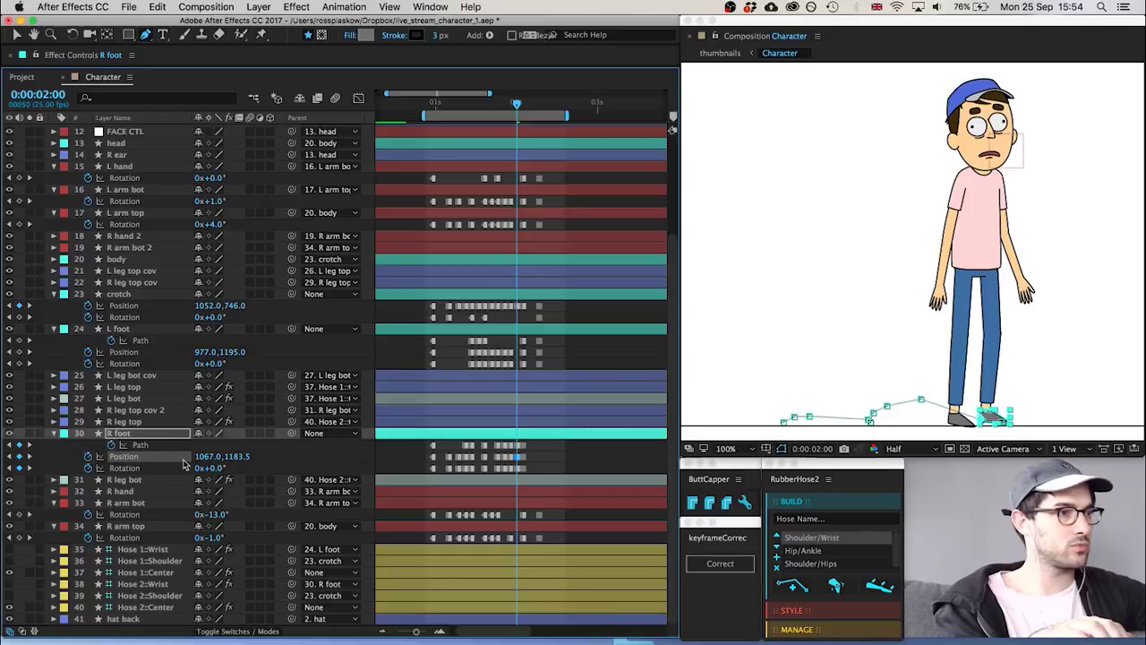
{"action": "left_click", "coordinate": [213, 469]}
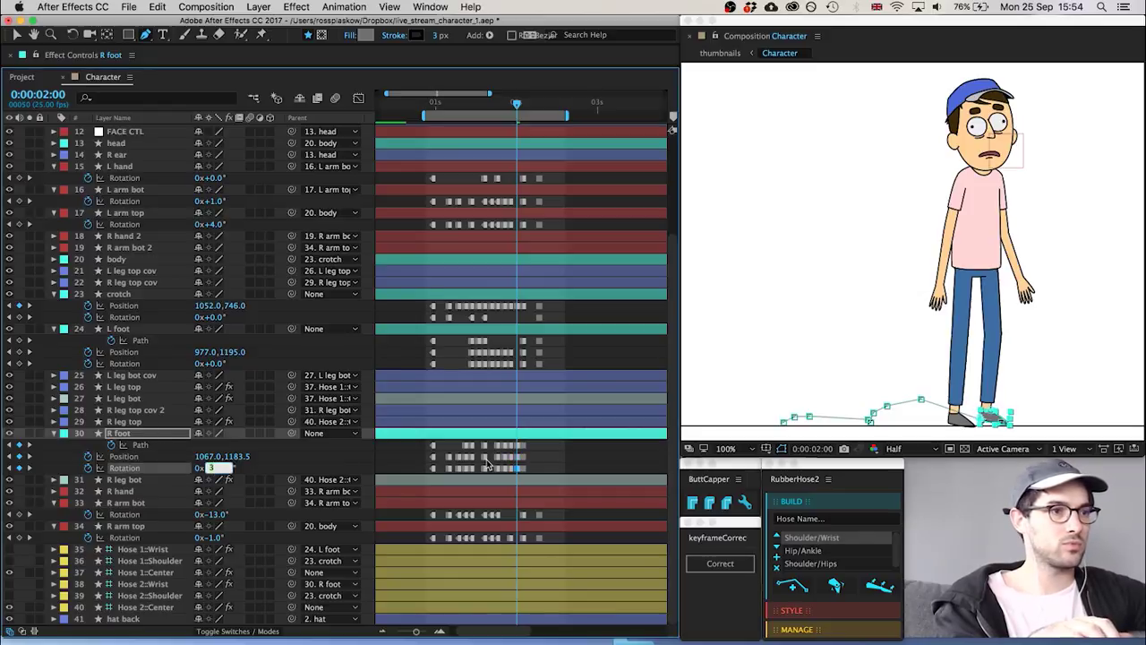
{"action": "left_click", "coordinate": [554, 463]}
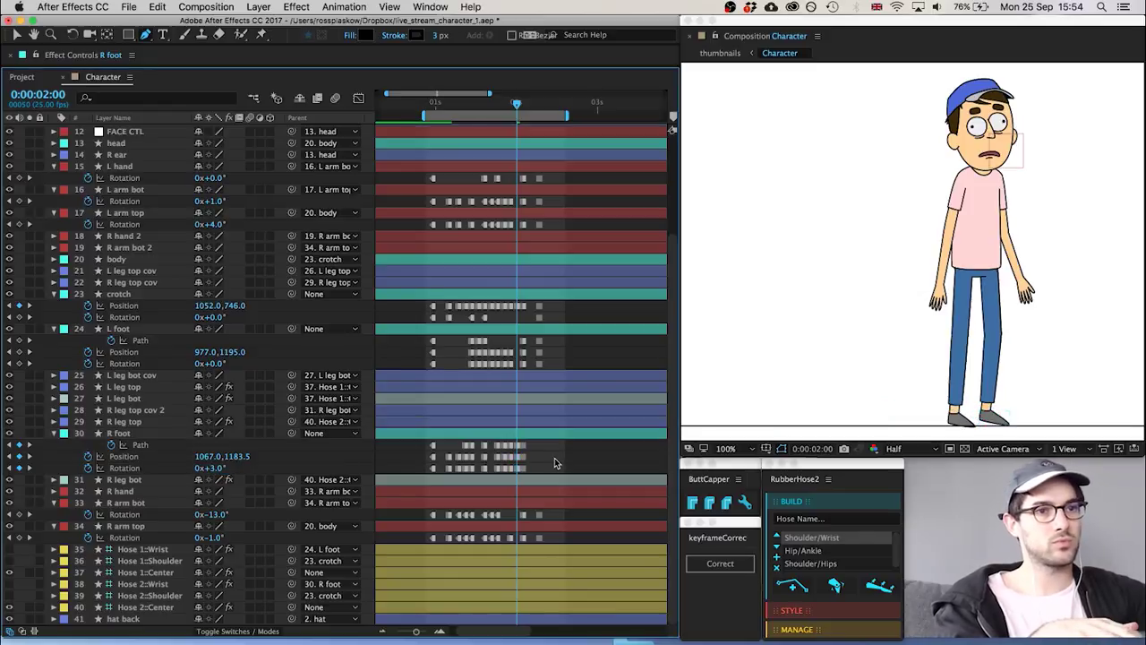
Shift the R foot forward at 0:00:02:00 to Position 1089, 1185.5 and reduce its Rotation to 2°
{"action": "left_click", "coordinate": [131, 435]}
{"action": "key", "text": "shift+Right"}
{"action": "key", "text": "shift+Right"}
{"action": "key", "text": "Right"}
{"action": "key", "text": "Right"}
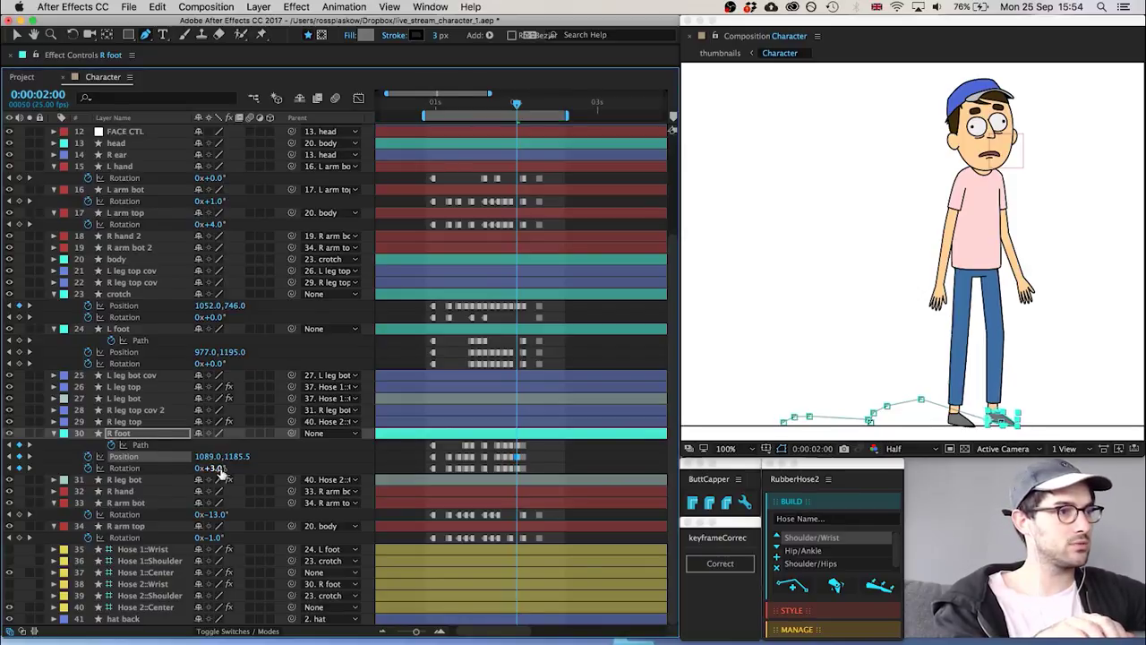
{"action": "key", "text": "Down"}
{"action": "key", "text": "Down"}
{"action": "left_click", "coordinate": [568, 466]}
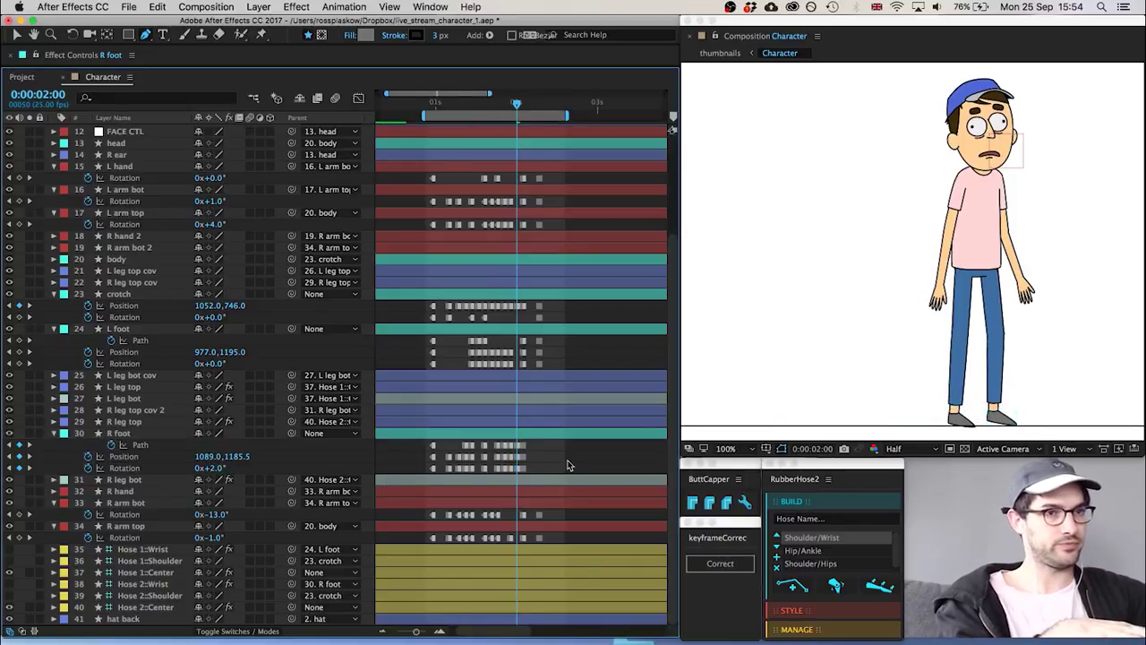
Play back the walk and step through the frames around 0:00:02:02 to check the L foot's movement
{"action": "key", "text": "space"}
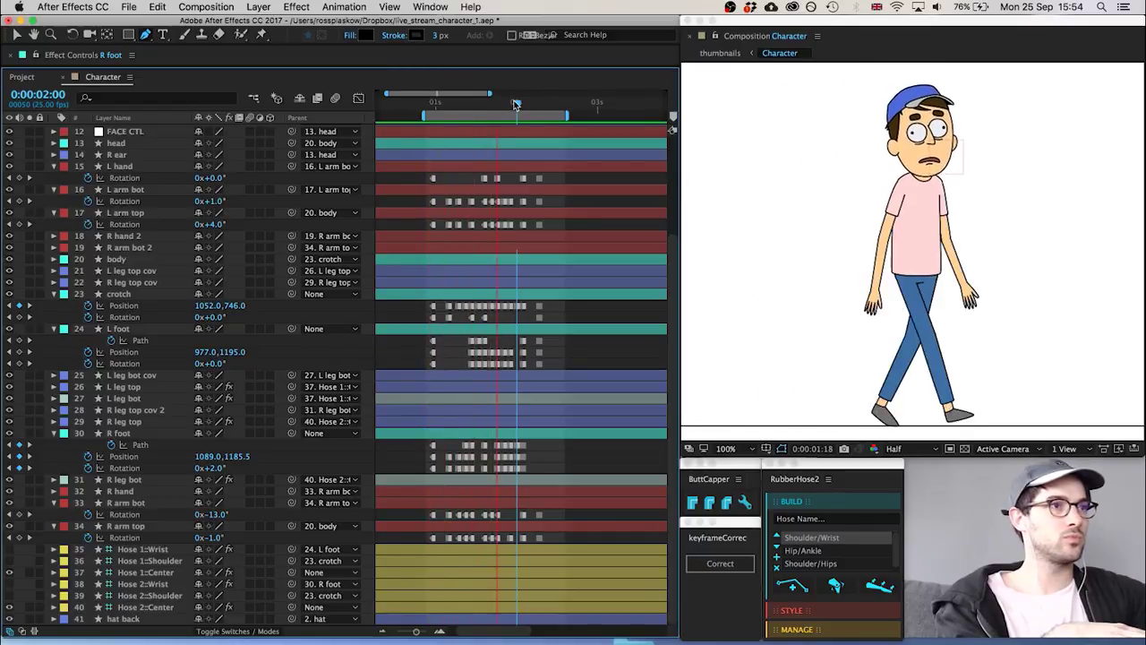
{"action": "key", "text": "space"}
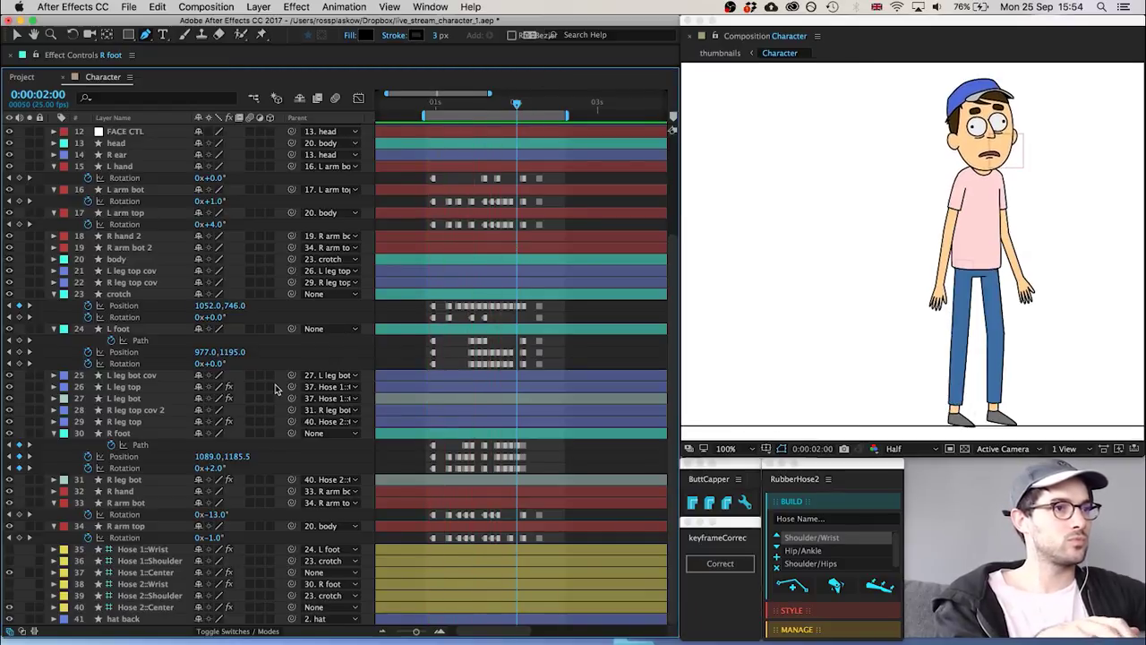
{"action": "left_click", "coordinate": [136, 334]}
{"action": "key", "text": "Page_Up"}
{"action": "key", "text": "Page_Down"}
{"action": "key", "text": "Page_Down"}
{"action": "key", "text": "Page_Down"}
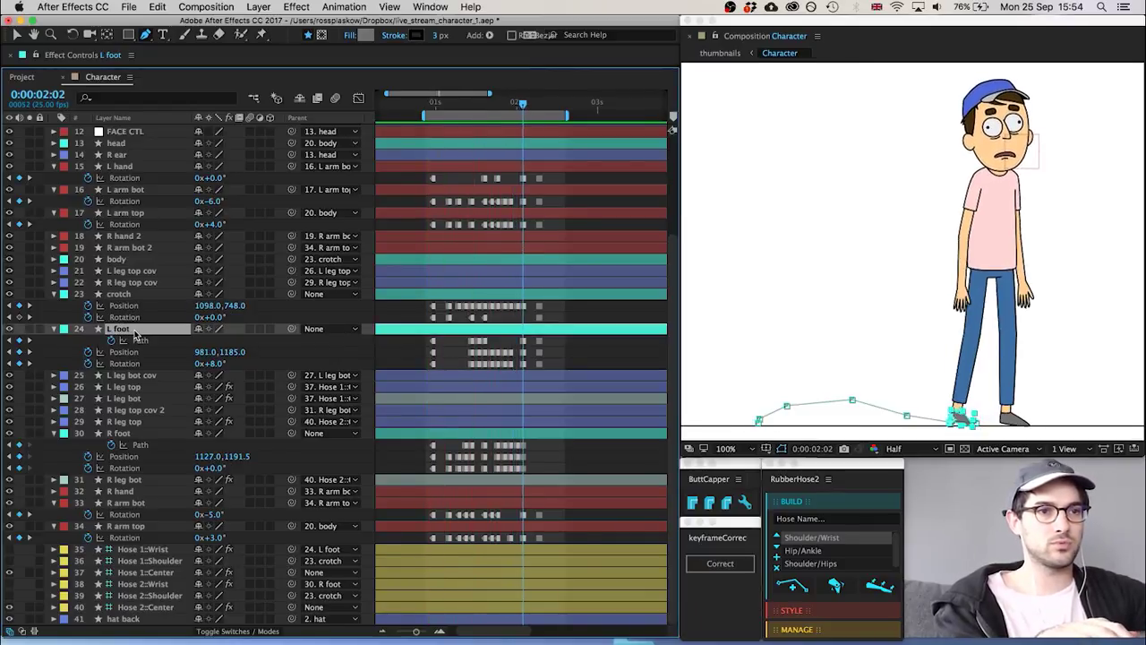
{"action": "key", "text": "Page_Down"}
{"action": "key", "text": "Page_Down"}
{"action": "key", "text": "Page_Down"}
{"action": "key", "text": "Page_Up"}
{"action": "key", "text": "Page_Up"}
{"action": "key", "text": "Page_Up"}
{"action": "key", "text": "Page_Up"}
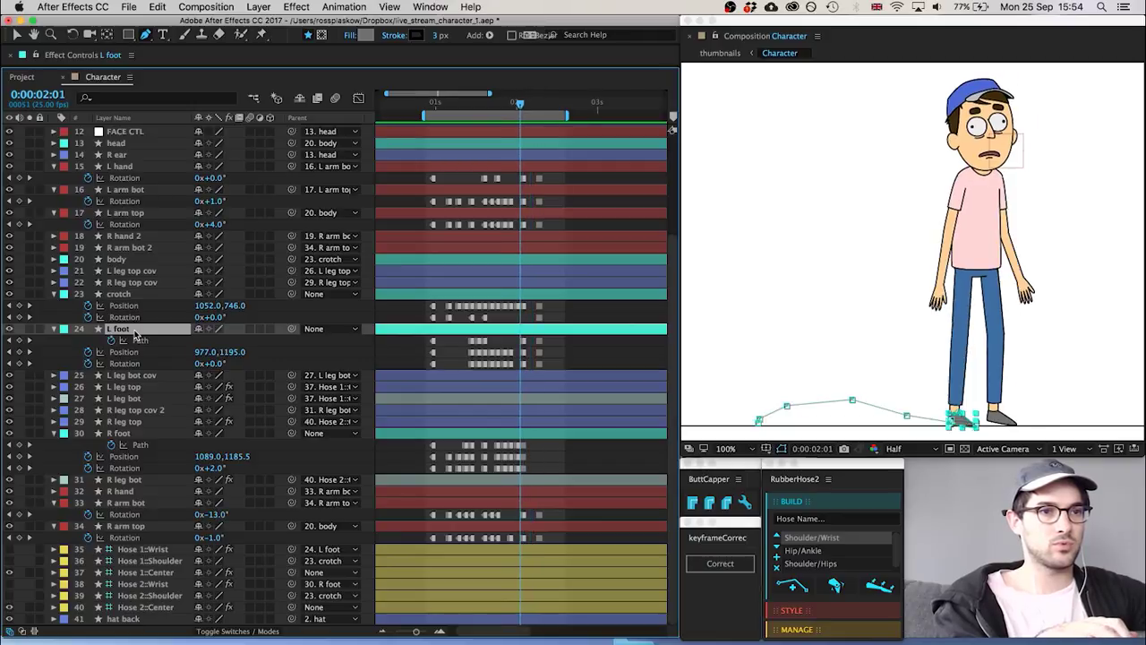
Try an L foot Rotation of 2° at 0:00:02:00 and the Position and Rotation keyframes copied from 0:00:02:02
{"action": "key", "text": "Page_Up"}
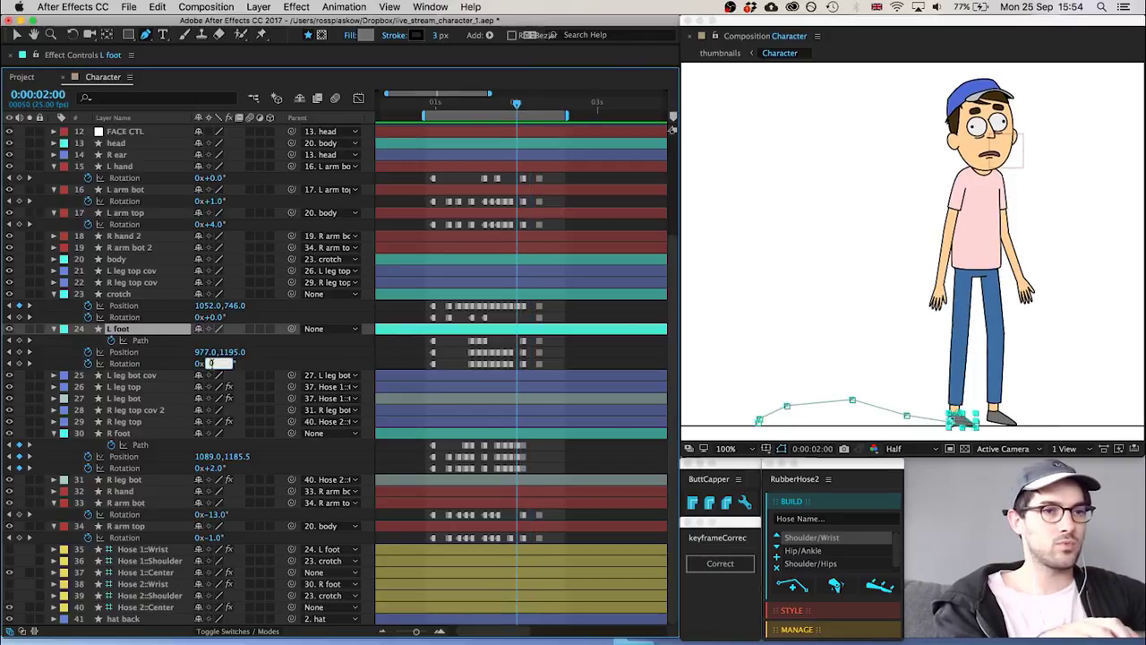
{"action": "key", "text": "Return"}
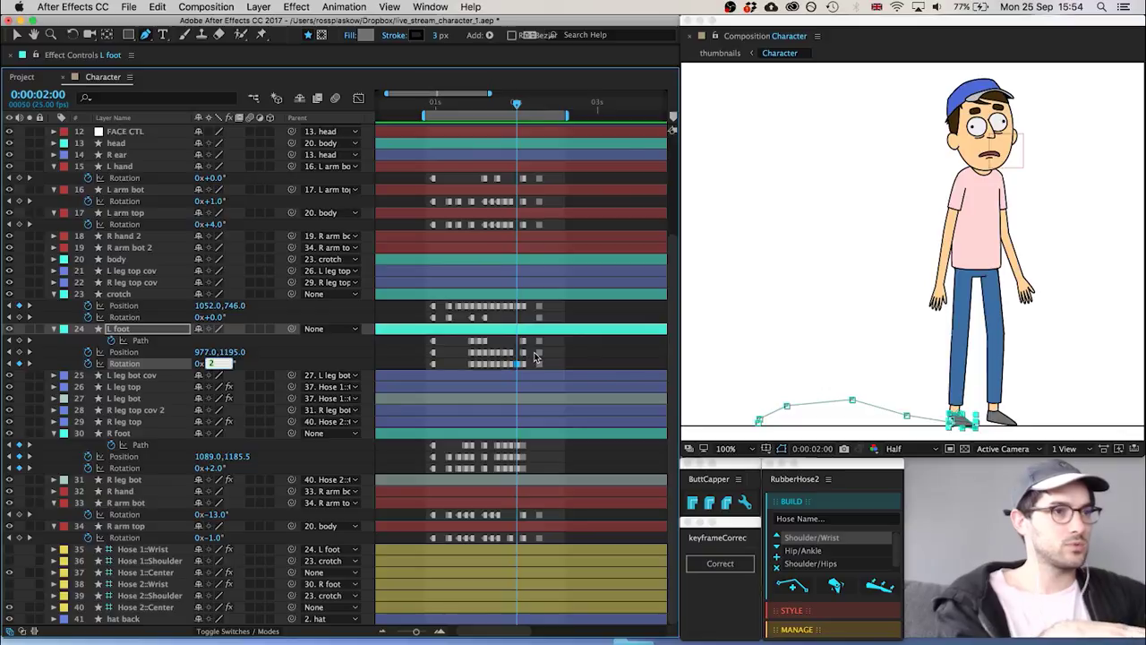
{"action": "left_click_drag", "start_coordinate": [534, 352], "coordinate": [525, 371]}
{"action": "scroll", "coordinate": [910, 327], "scroll_direction": "up", "scroll_amount": 5}
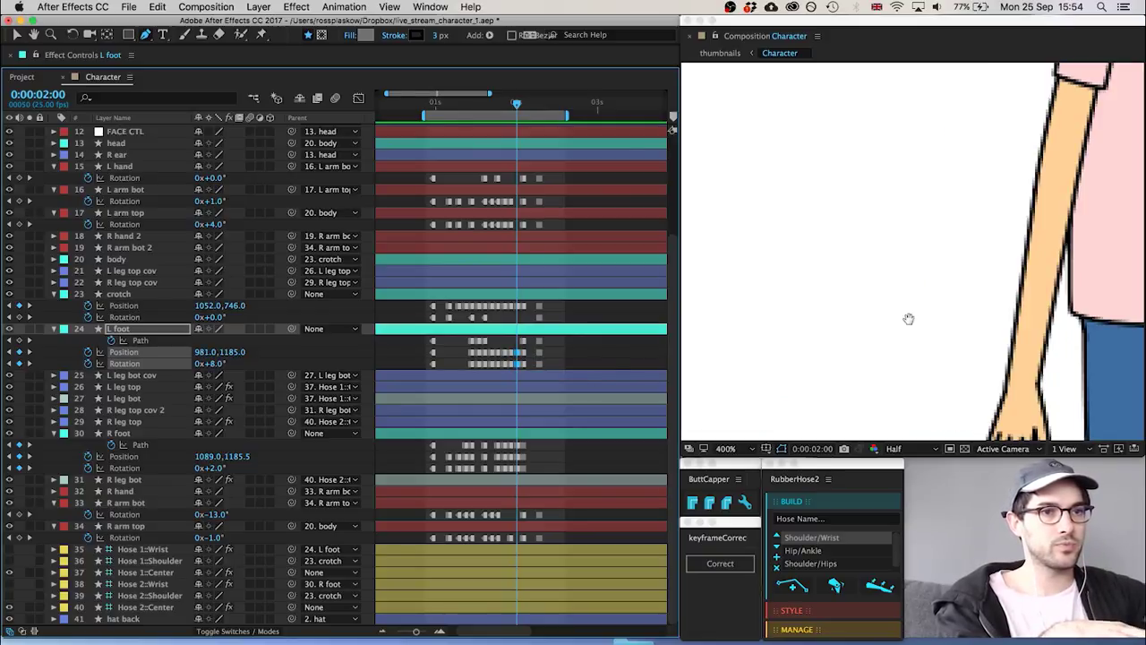
{"action": "scroll", "coordinate": [798, 269], "scroll_direction": "down", "scroll_amount": 5}
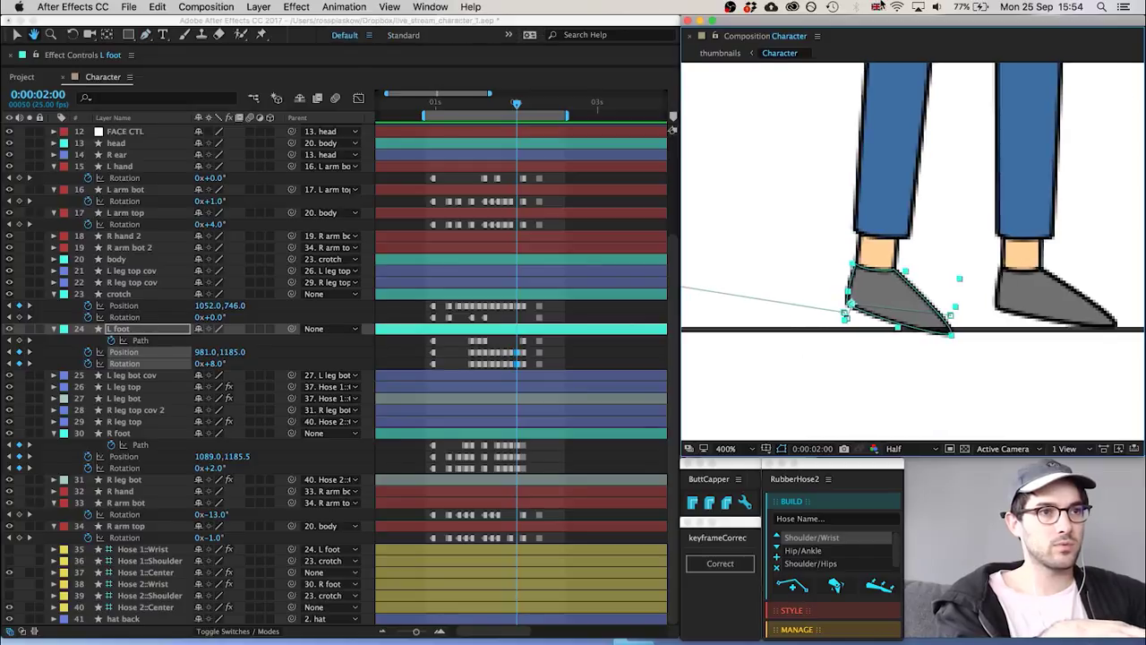
{"action": "left_click", "coordinate": [502, 340]}
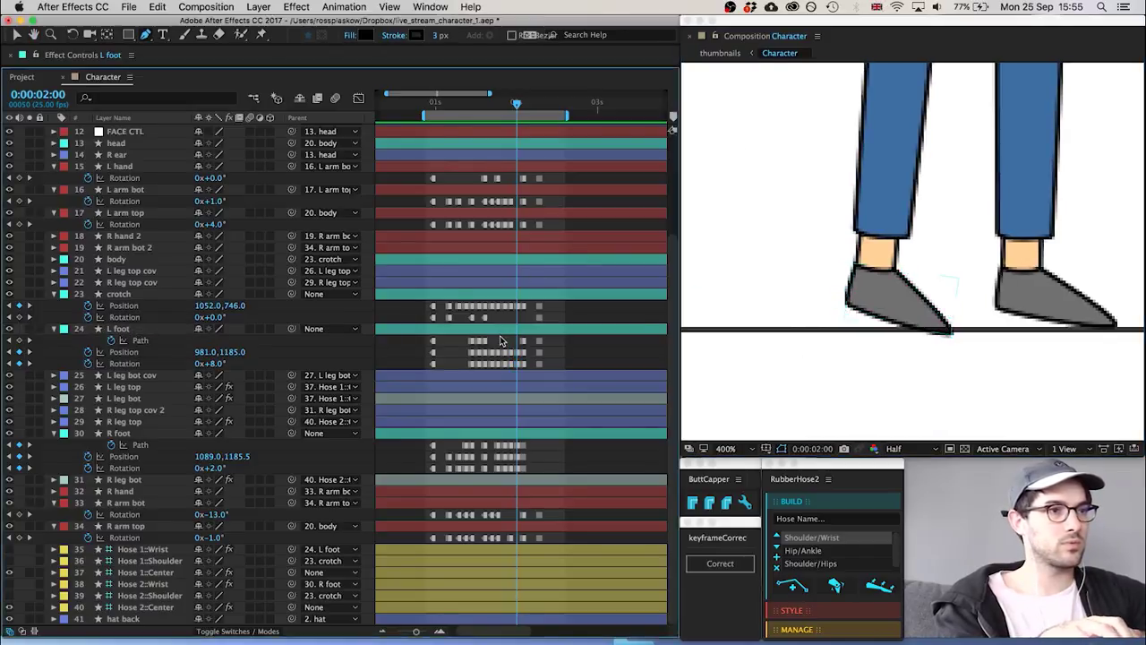
{"action": "key", "text": "Page_Up"}
{"action": "key", "text": "Page_Down"}
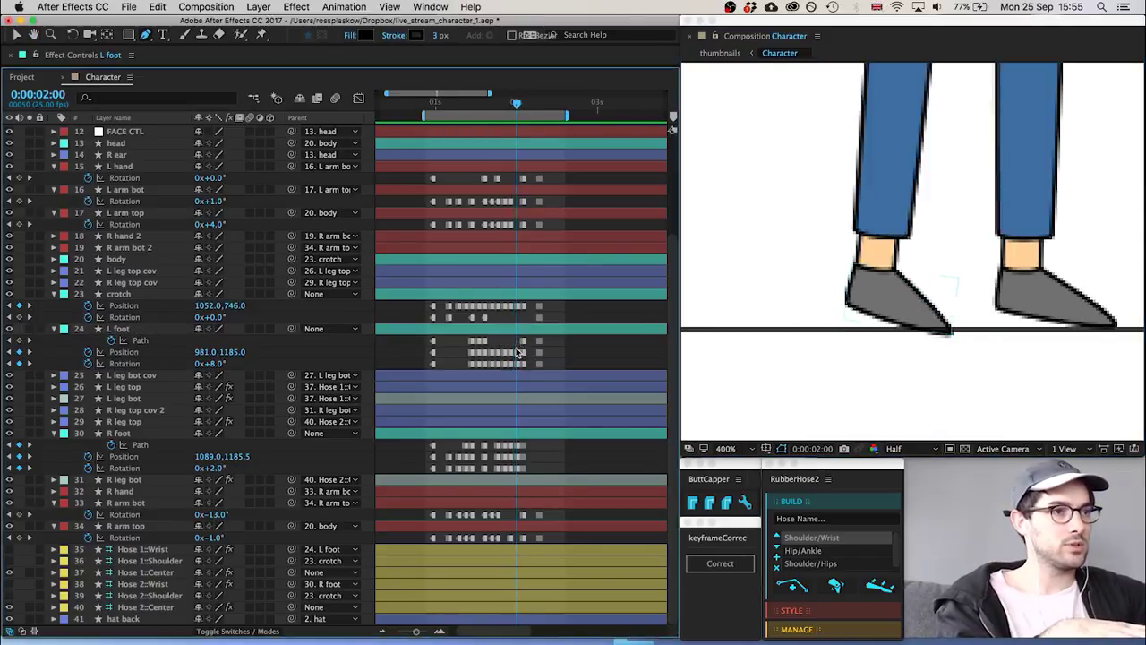
Replace the L foot's keyframes at 0:00:02:00 with interpolated in-between hold keyframes at Position 979, 1190 and Rotation 4°
{"action": "mouse_move", "coordinate": [514, 348]}
{"action": "left_mouse_down"}
{"action": "mouse_move", "coordinate": [520, 369]}
{"action": "mouse_move", "coordinate": [509, 370]}
{"action": "left_mouse_up"}
{"action": "key", "text": "Delete"}
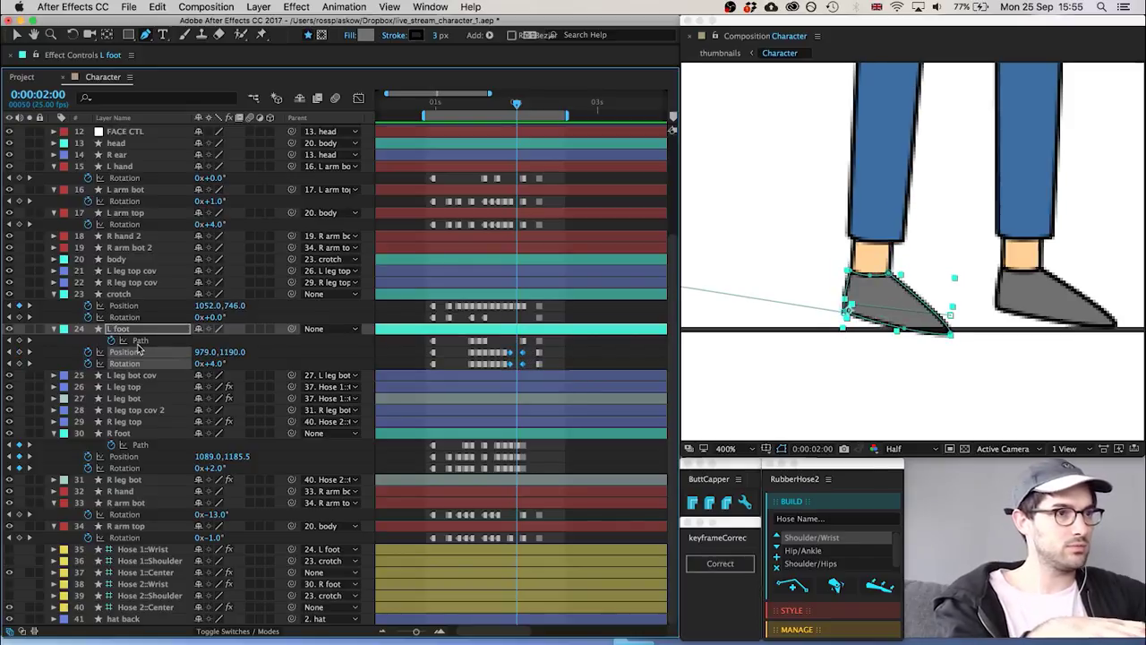
{"action": "left_click", "coordinate": [21, 352]}
{"action": "left_click", "coordinate": [20, 364]}
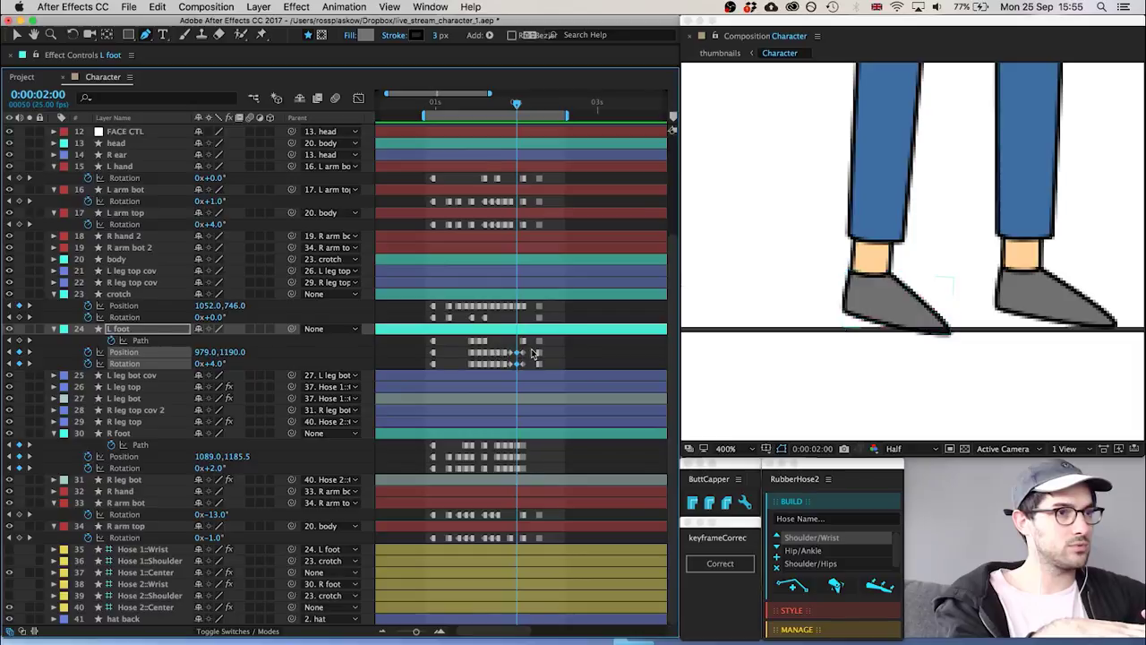
{"action": "left_click_drag", "start_coordinate": [506, 370], "coordinate": [509, 369]}
{"action": "left_click", "coordinate": [511, 363], "text": "alt+super"}
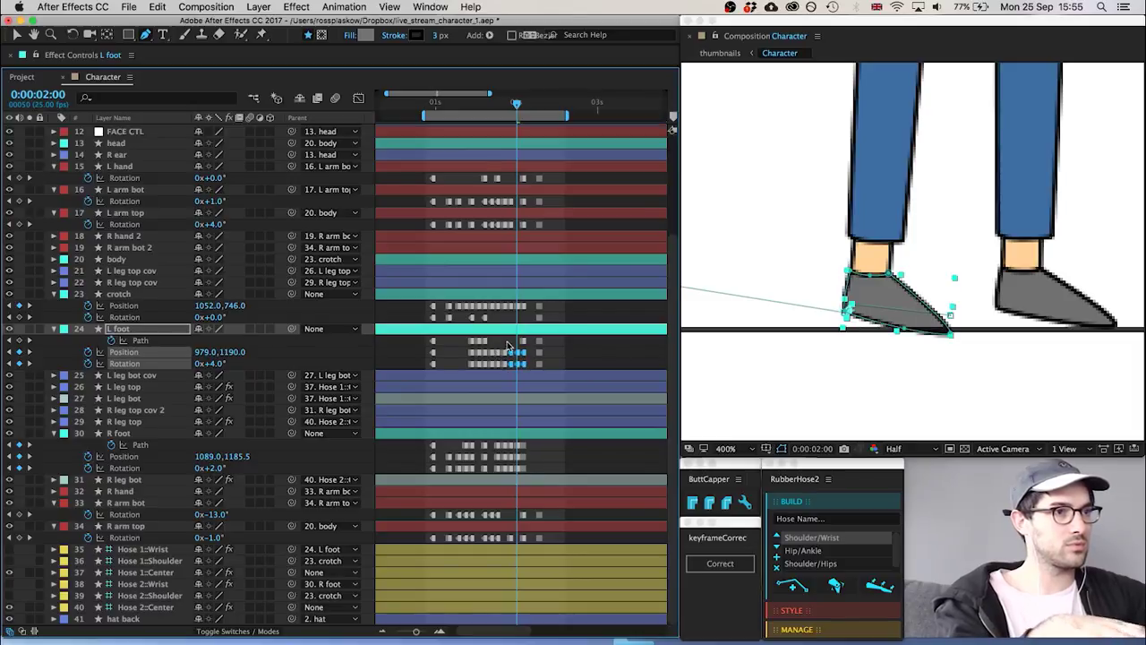
{"action": "left_click", "coordinate": [504, 342]}
Fit the whole composition in view and play back the walk
{"action": "scroll", "coordinate": [886, 307], "scroll_direction": "down", "scroll_amount": 1}
{"action": "left_click_drag", "start_coordinate": [886, 306], "coordinate": [882, 347]}
{"action": "left_click", "coordinate": [726, 448]}
{"action": "left_click", "coordinate": [751, 460]}
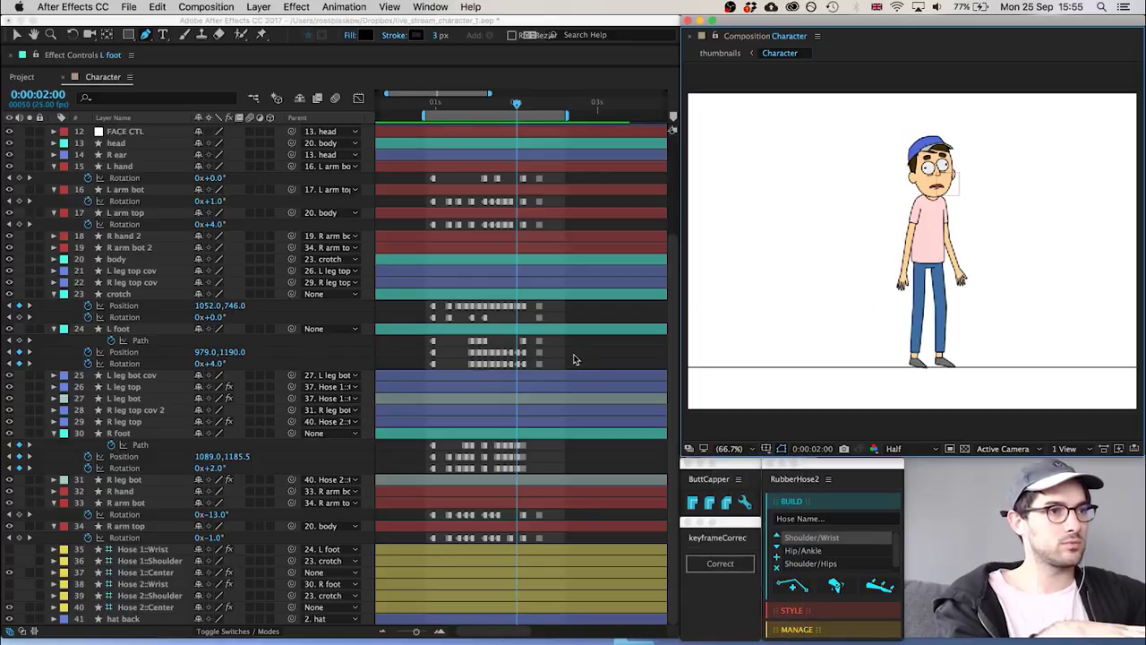
{"action": "key", "text": "space"}
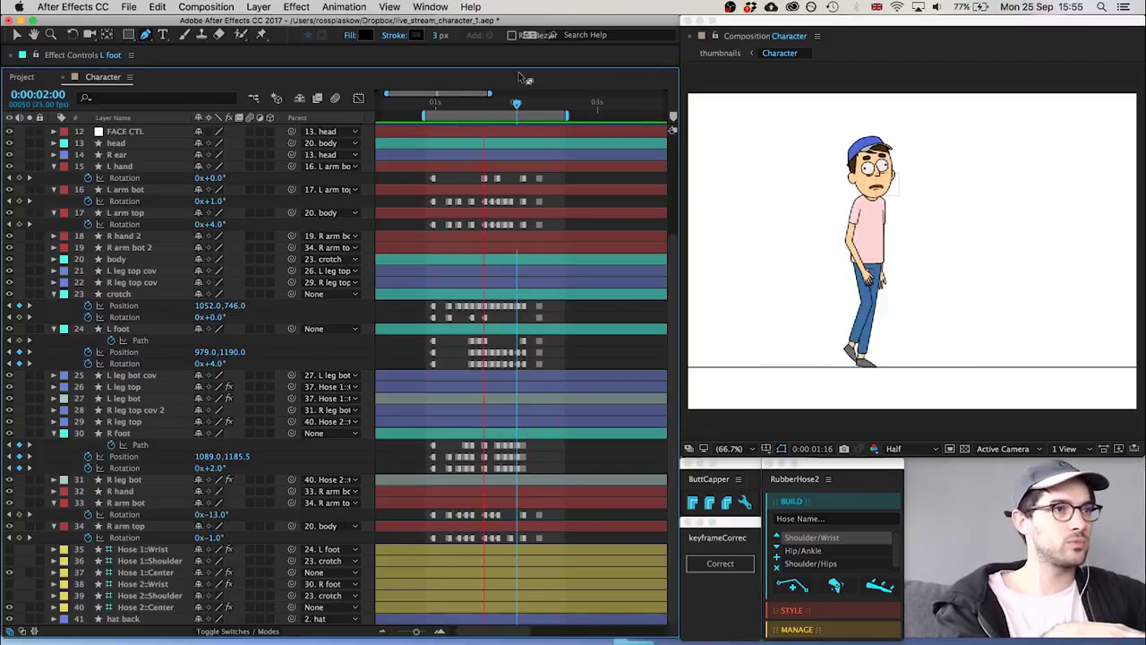
Compare the crotch's frames around 0:00:02:02 and add Position and Rotation keyframes for it at 0:00:02:05
{"action": "mouse_move", "coordinate": [517, 105]}
{"action": "left_mouse_down"}
{"action": "mouse_move", "coordinate": [546, 105]}
{"action": "mouse_move", "coordinate": [517, 101]}
{"action": "mouse_move", "coordinate": [546, 101]}
{"action": "mouse_move", "coordinate": [529, 102]}
{"action": "left_mouse_up"}
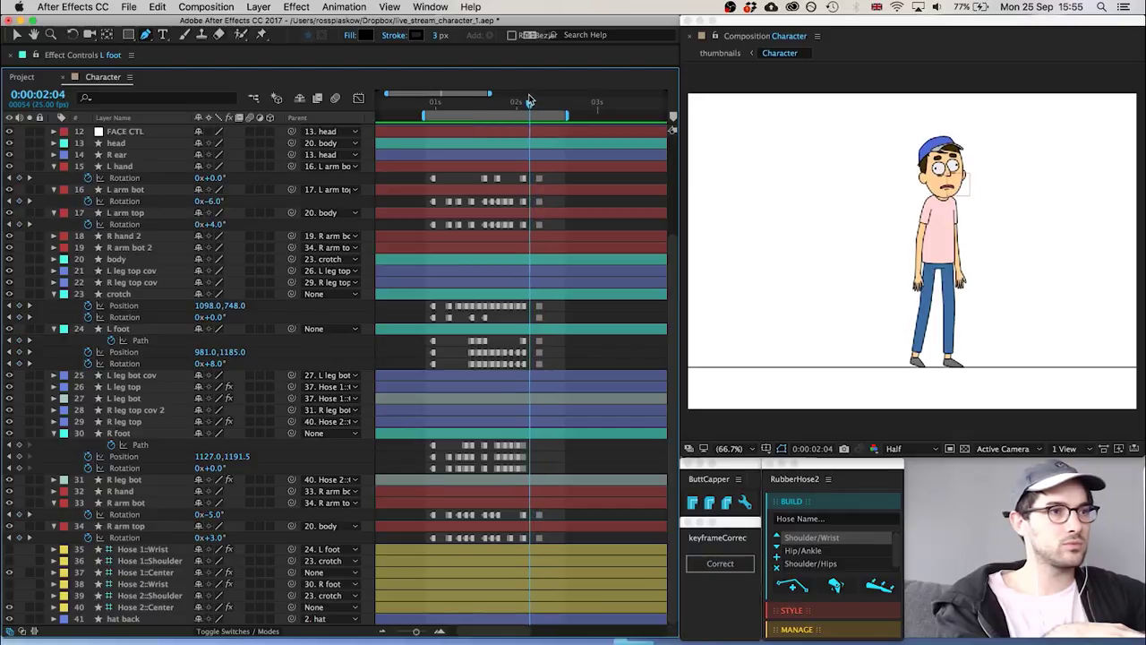
{"action": "key", "text": "Page_Down"}
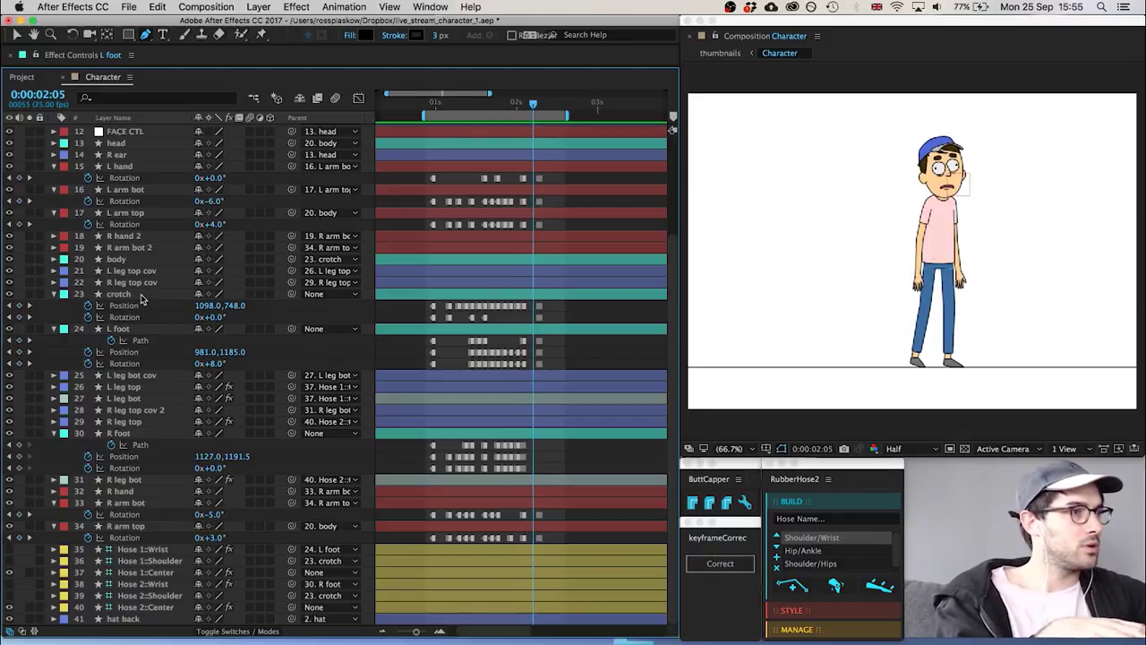
{"action": "left_click", "coordinate": [142, 296]}
{"action": "scroll", "coordinate": [895, 312], "scroll_direction": "up", "scroll_amount": 5}
{"action": "scroll", "coordinate": [896, 312], "scroll_direction": "down", "scroll_amount": 2}
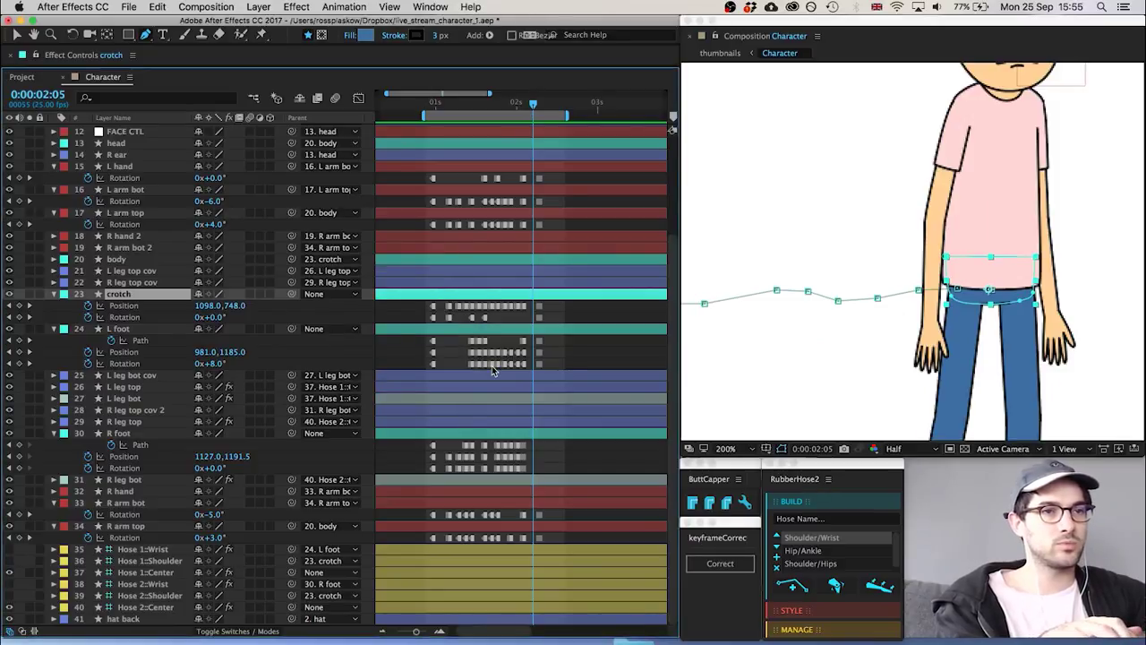
{"action": "key", "text": "Page_Down"}
{"action": "key", "text": "Page_Down"}
{"action": "key", "text": "Page_Up"}
{"action": "key", "text": "Page_Up"}
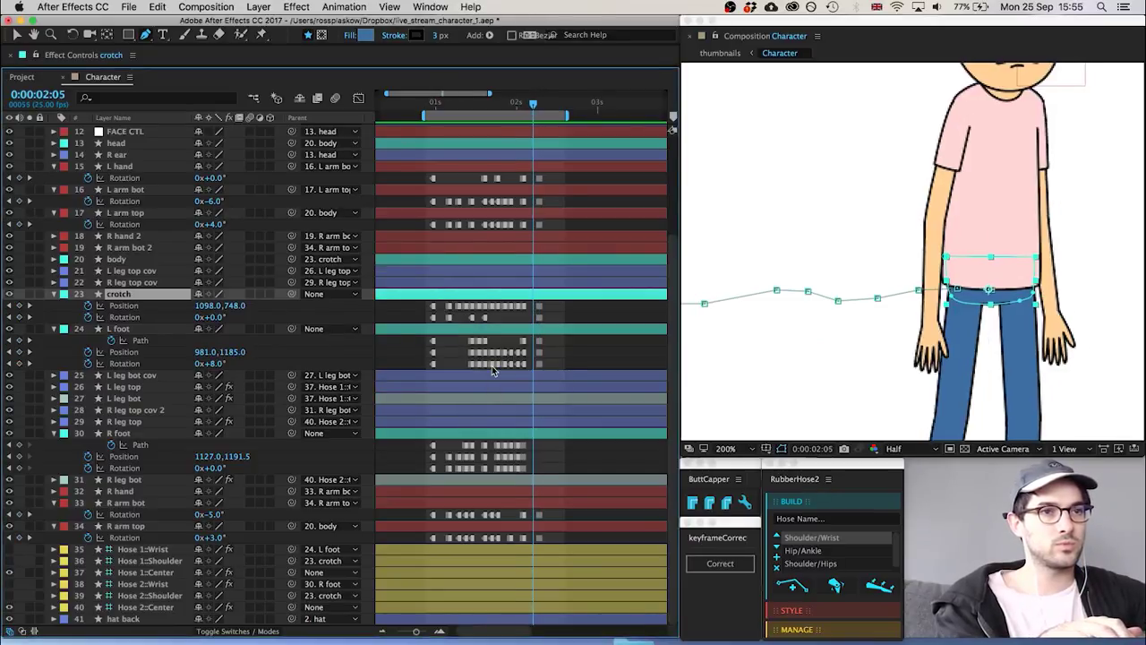
{"action": "key", "text": "Page_Up"}
{"action": "key", "text": "Page_Up"}
{"action": "key", "text": "Page_Up"}
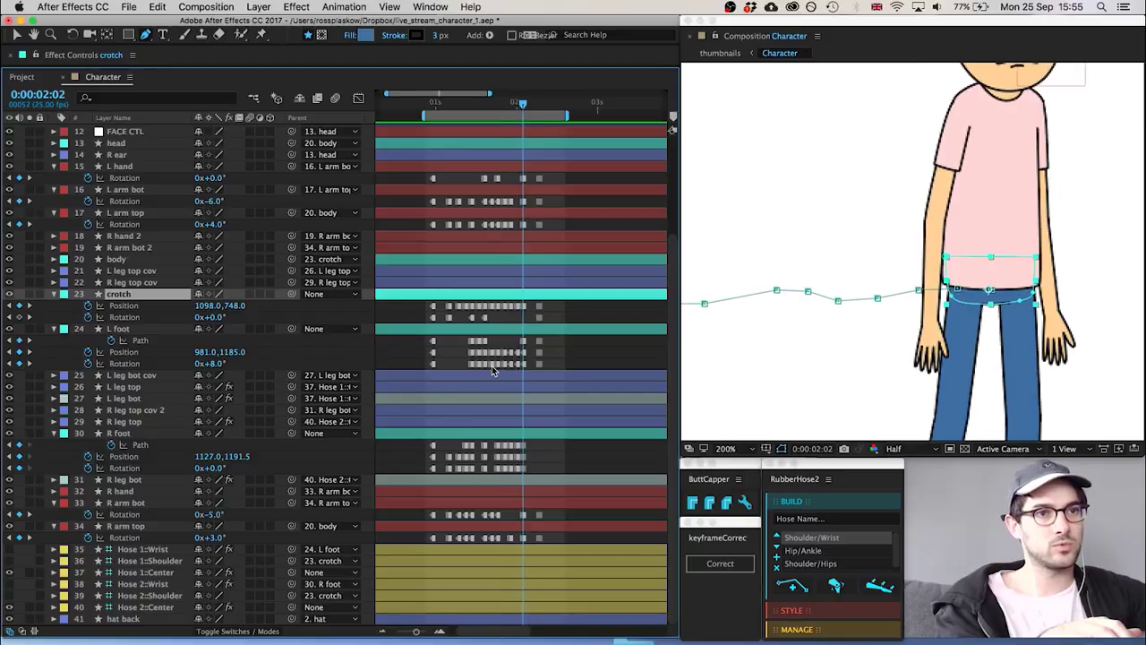
{"action": "key", "text": "Page_Down"}
{"action": "key", "text": "Page_Down"}
{"action": "key", "text": "Page_Down"}
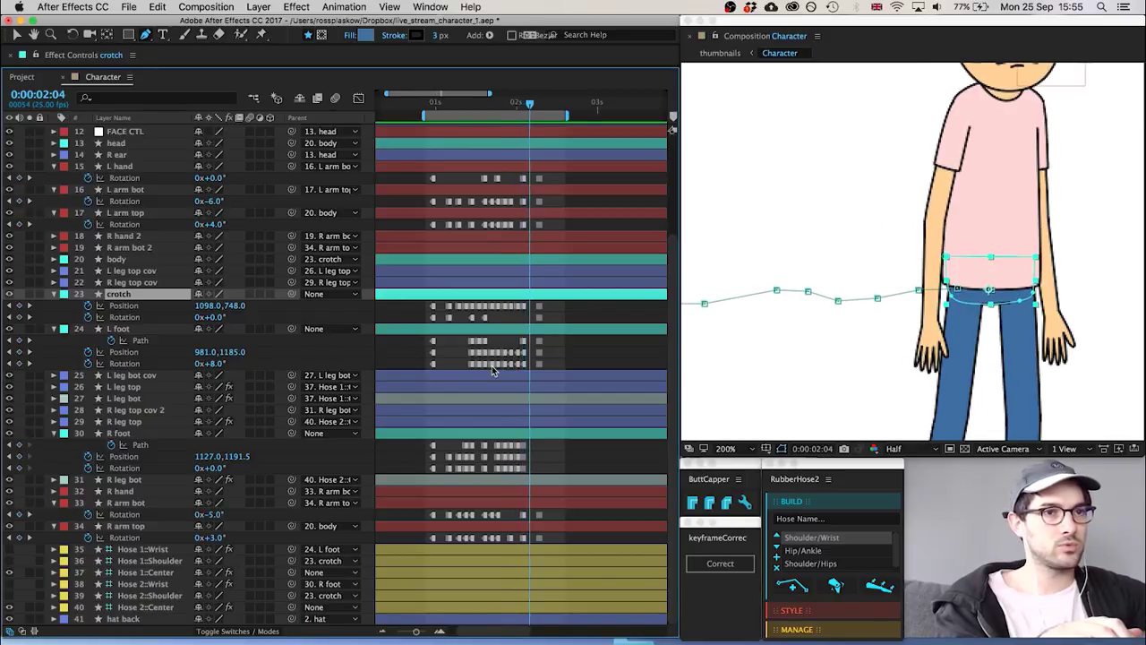
{"action": "left_click", "coordinate": [18, 305]}
{"action": "left_click", "coordinate": [19, 317]}
Move the crotch layer back and slightly up at 0:00:02:02 to Position 1085, 747
{"action": "key", "text": "Page_Up"}
{"action": "key", "text": "Page_Up"}
{"action": "key", "text": "Page_Up"}
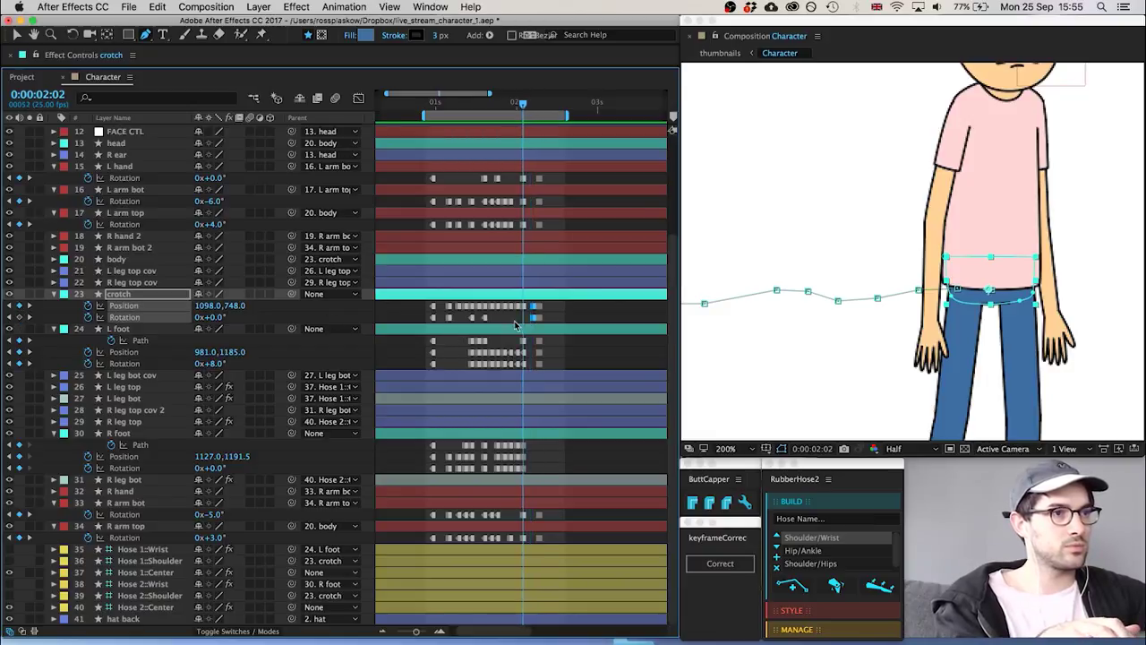
{"action": "key", "text": "Left"}
{"action": "key", "text": "Left"}
{"action": "key", "text": "Left"}
{"action": "key", "text": "Left"}
{"action": "key", "text": "Left"}
{"action": "key", "text": "Left"}
{"action": "key", "text": "Left"}
{"action": "key", "text": "Left"}
{"action": "key", "text": "Left"}
{"action": "key", "text": "Left"}
{"action": "key", "text": "Left"}
{"action": "key", "text": "Left"}
{"action": "key", "text": "Left"}
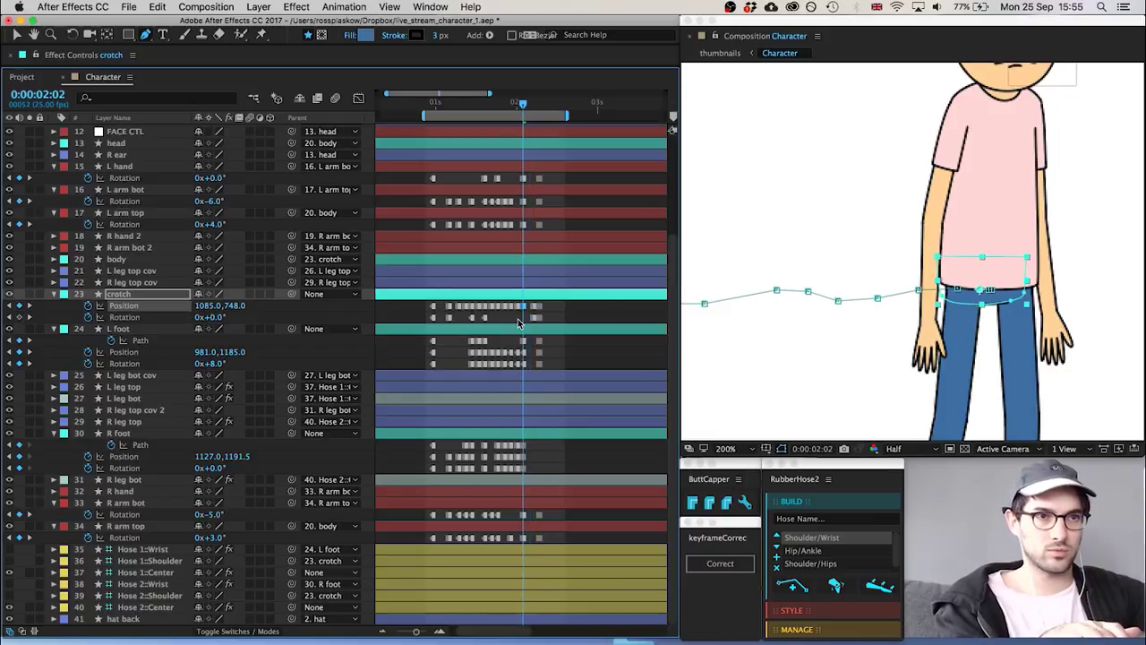
{"action": "key", "text": "Up"}
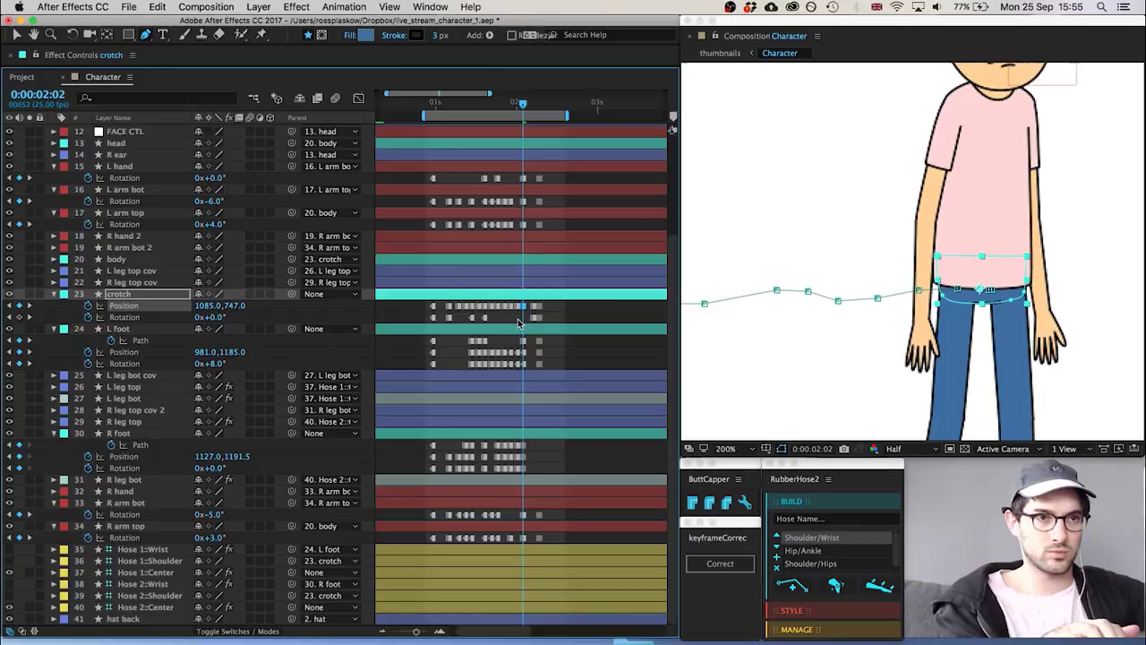
Nudge the crotch layer to Position 1097, 747 at 0:00:02:05 and to Position 1084, 746 at 0:00:02:02
{"action": "key", "text": "Page_Down"}
{"action": "key", "text": "Page_Down"}
{"action": "key", "text": "Page_Down"}
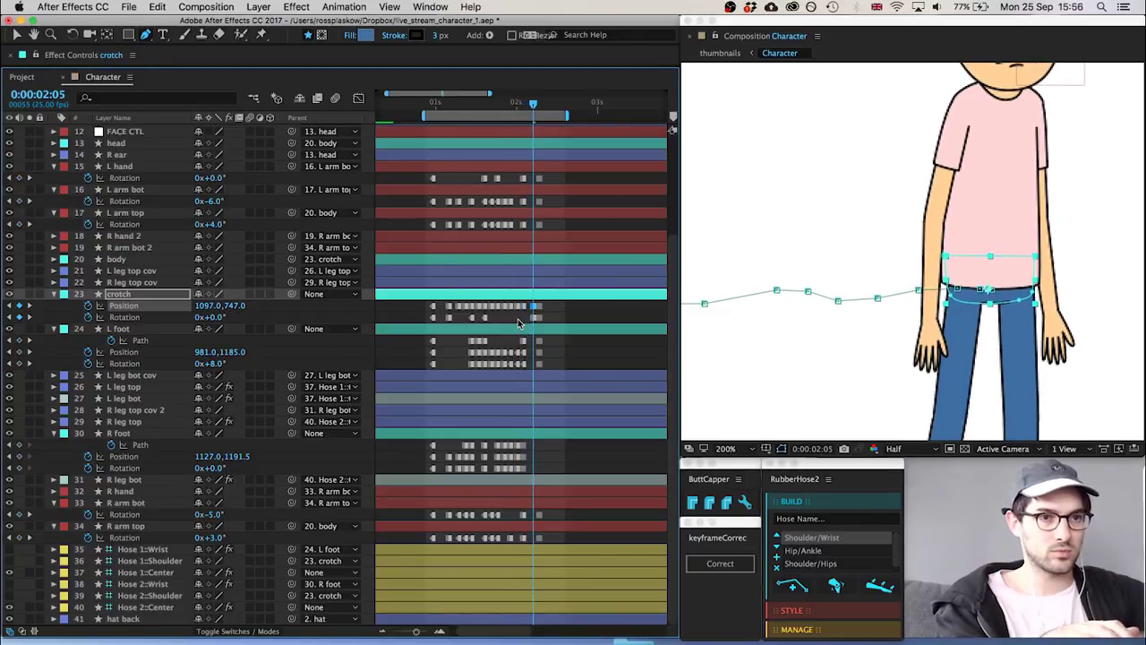
{"action": "key", "text": "Page_Up"}
{"action": "key", "text": "Page_Up"}
{"action": "key", "text": "Page_Up"}
{"action": "key", "text": "Page_Up"}
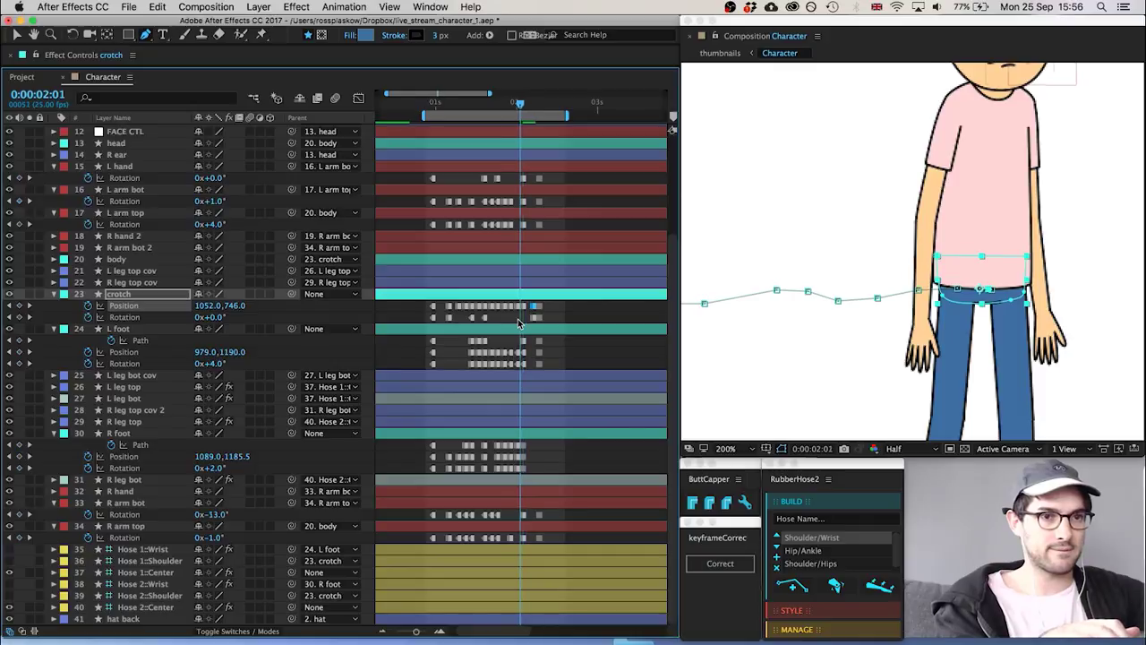
{"action": "key", "text": "Page_Down"}
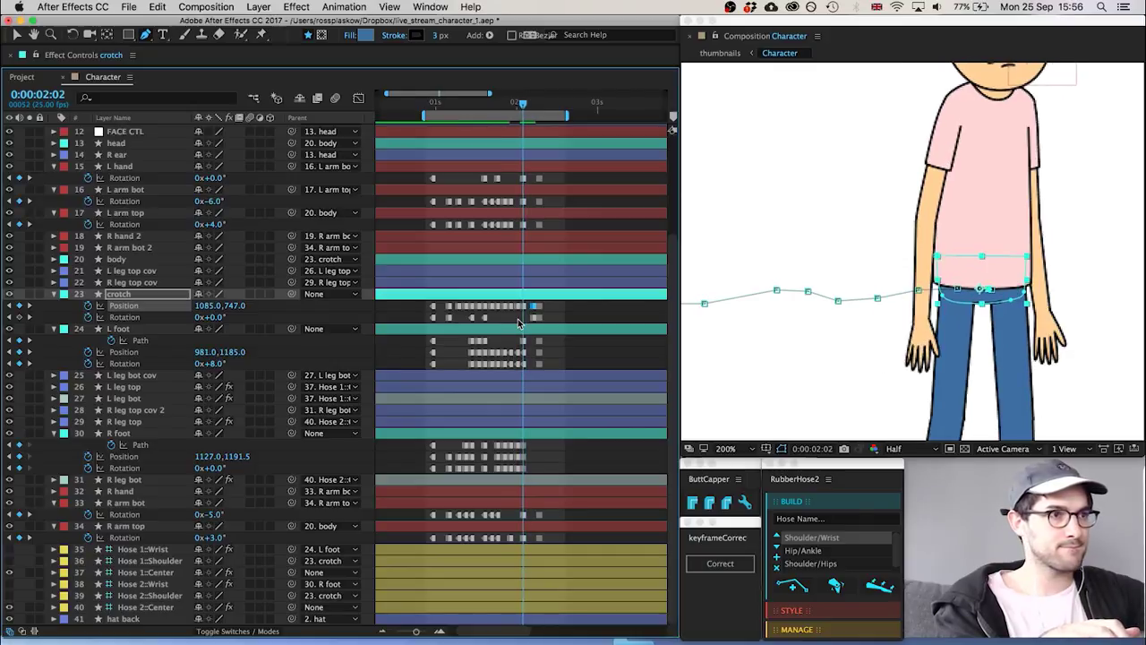
{"action": "key", "text": "Up"}
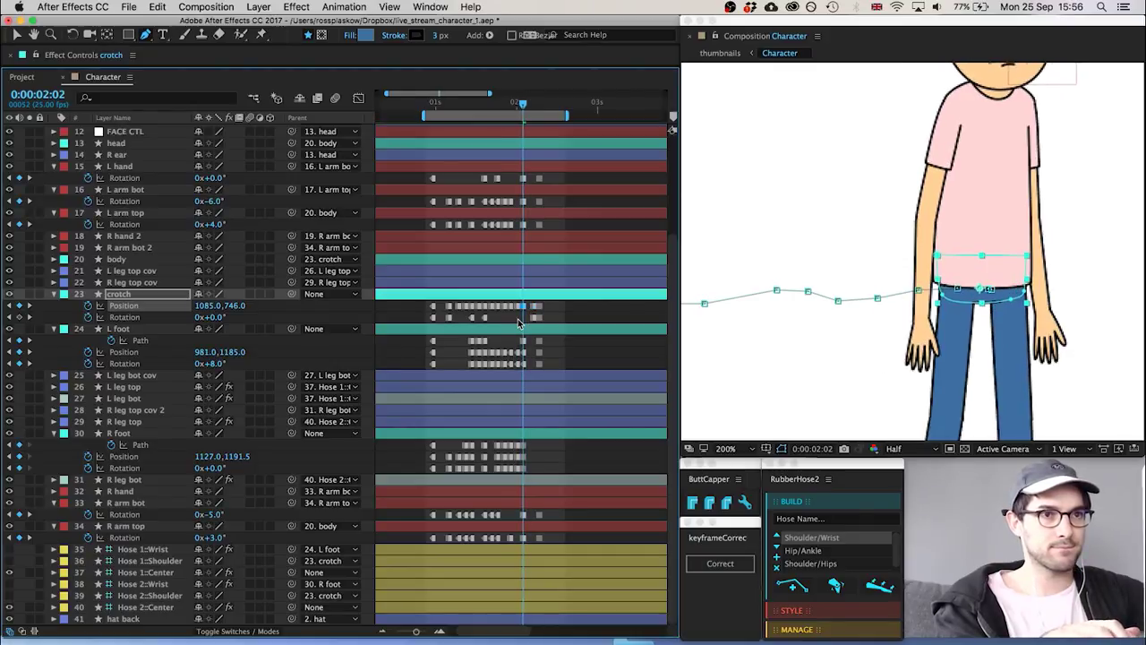
{"action": "key", "text": "Left"}
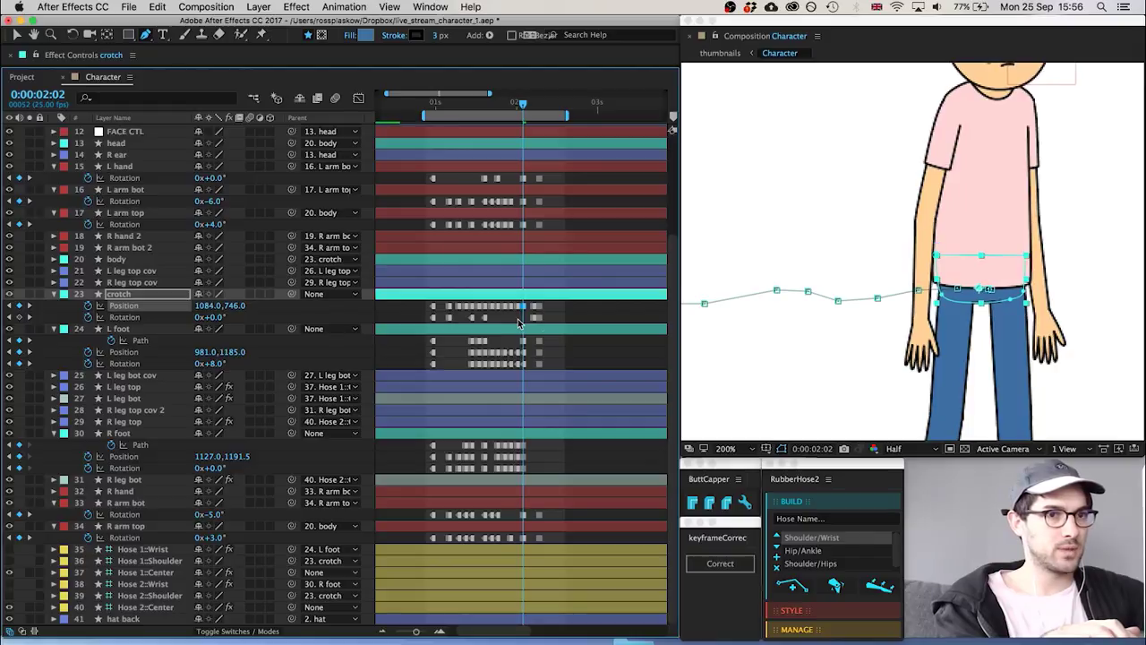
Zoom back out to the whole character and play back the walk with the adjusted hips
{"action": "left_click", "coordinate": [567, 317]}
{"action": "key", "text": "comma"}
{"action": "left_click_drag", "start_coordinate": [931, 371], "coordinate": [959, 369]}
{"action": "left_click", "coordinate": [559, 315]}
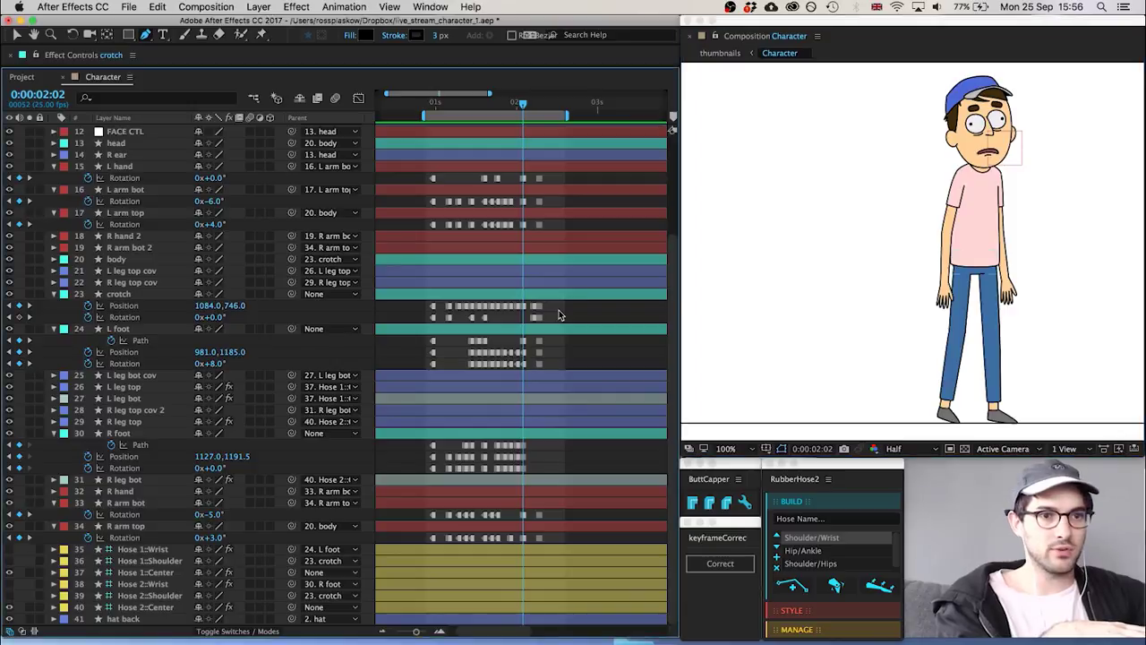
{"action": "key", "text": "space"}
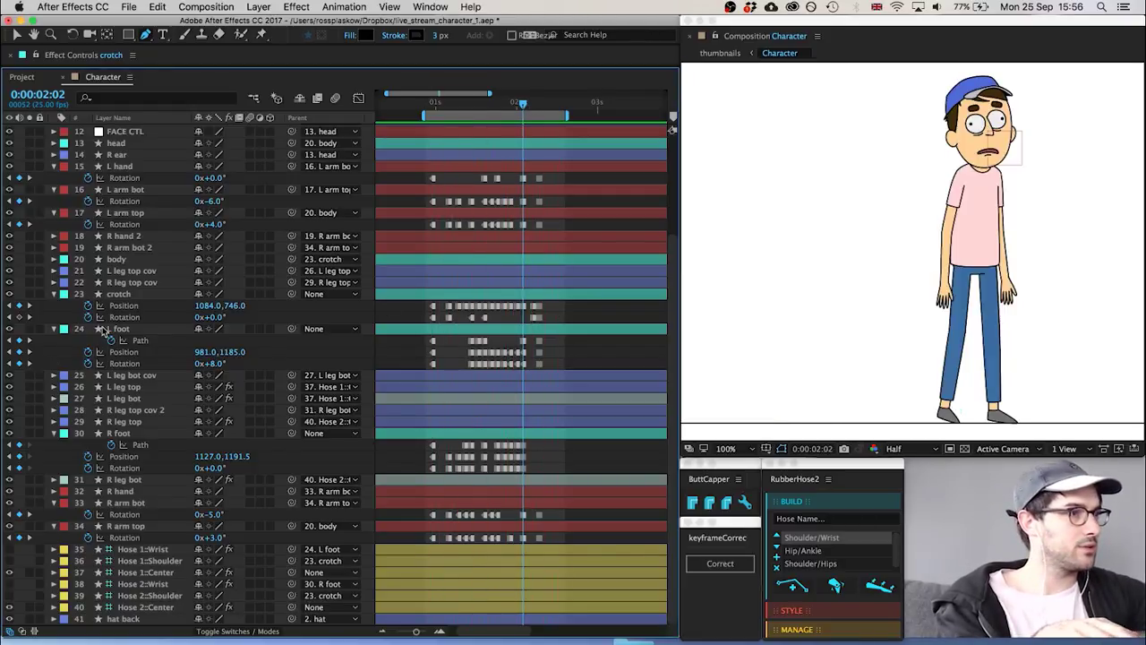
Move the L foot layer forward at 0:00:02:05 to Position 1041, 1193
{"action": "left_click", "coordinate": [134, 332]}
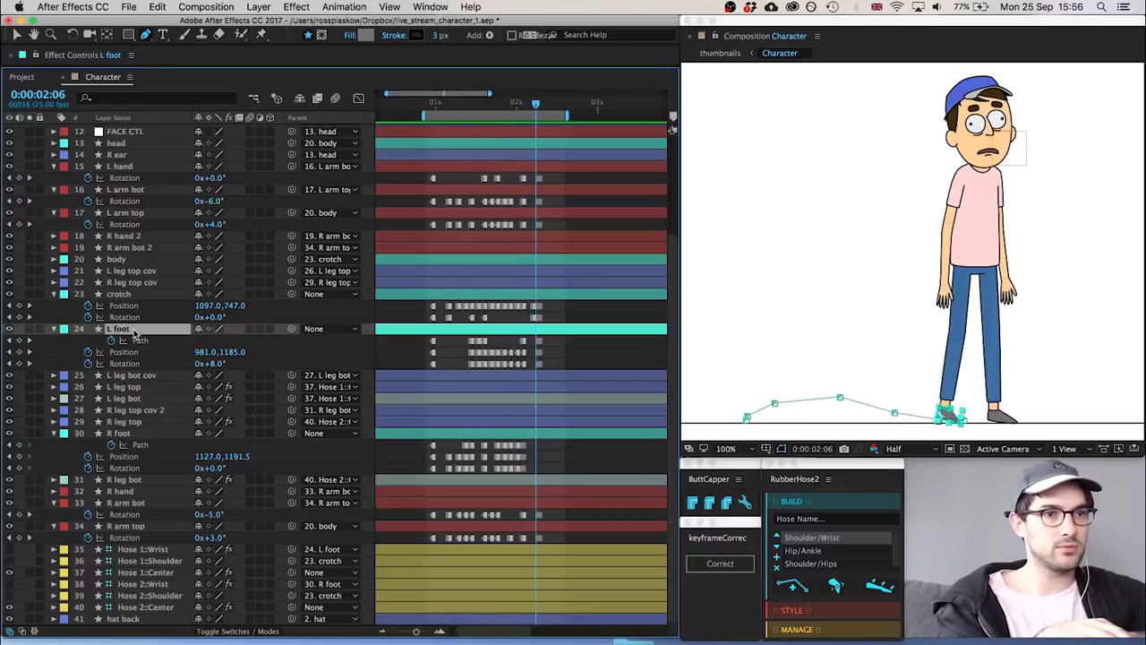
{"action": "key", "text": "Page_Down"}
{"action": "key", "text": "Page_Up"}
{"action": "key", "text": "Page_Up"}
{"action": "key", "text": "Page_Up"}
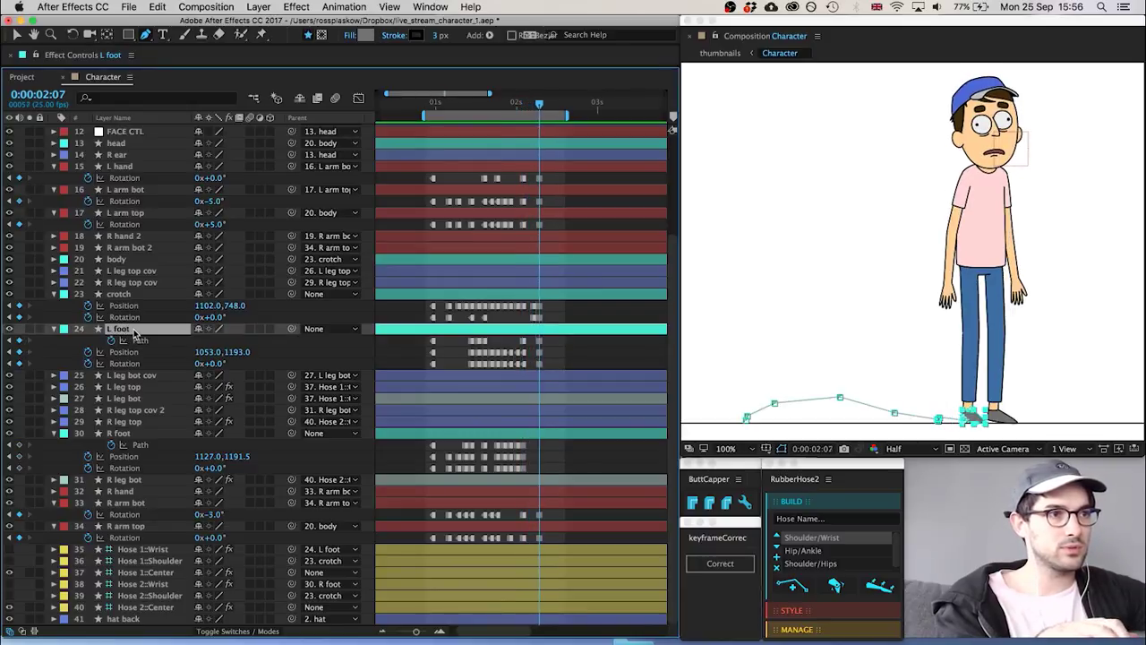
{"action": "key", "text": "shift+Right"}
{"action": "key", "text": "shift+Right"}
{"action": "key", "text": "shift+Right"}
{"action": "key", "text": "shift+Right"}
{"action": "key", "text": "shift+Right"}
{"action": "key", "text": "shift+Right"}
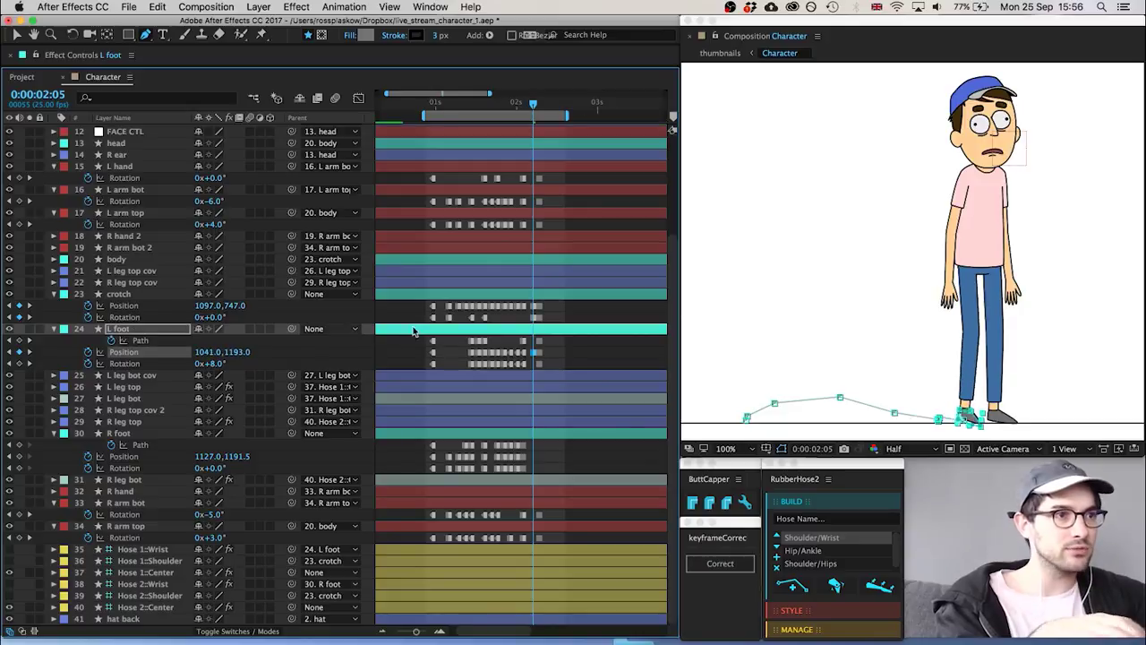
Copy the L foot's Path, Position and Rotation keyframes from 0:00:02:07 to 0:00:02:05 and nudge the foot back to Position 1049, 1193
{"action": "left_click_drag", "start_coordinate": [554, 338], "coordinate": [537, 382]}
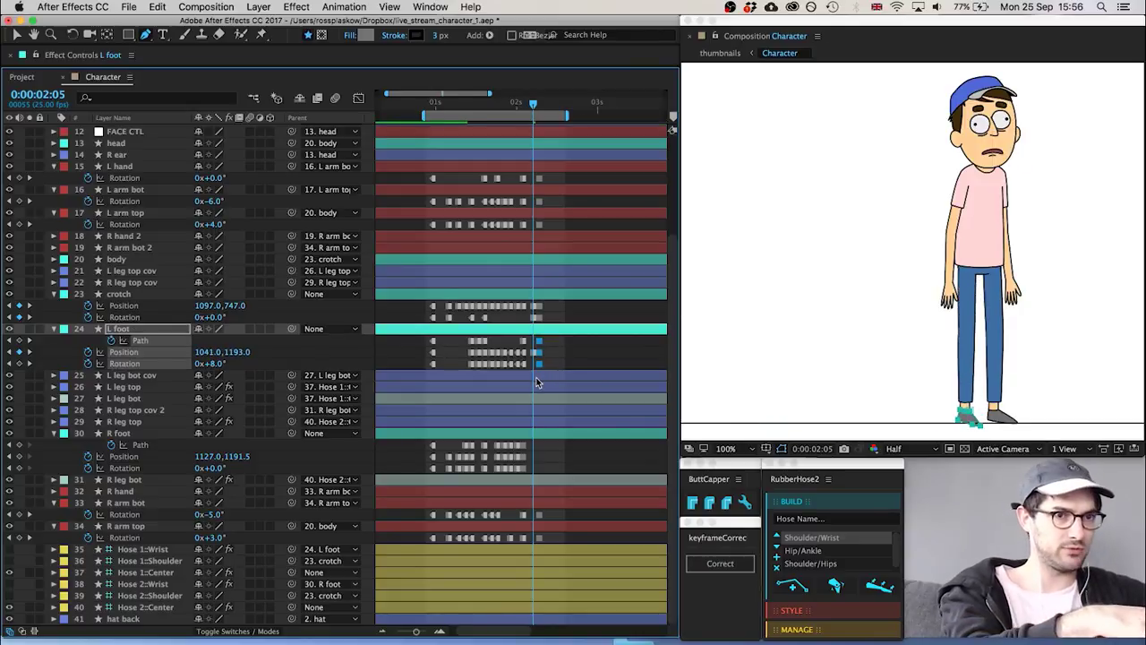
{"action": "key", "text": "super+v"}
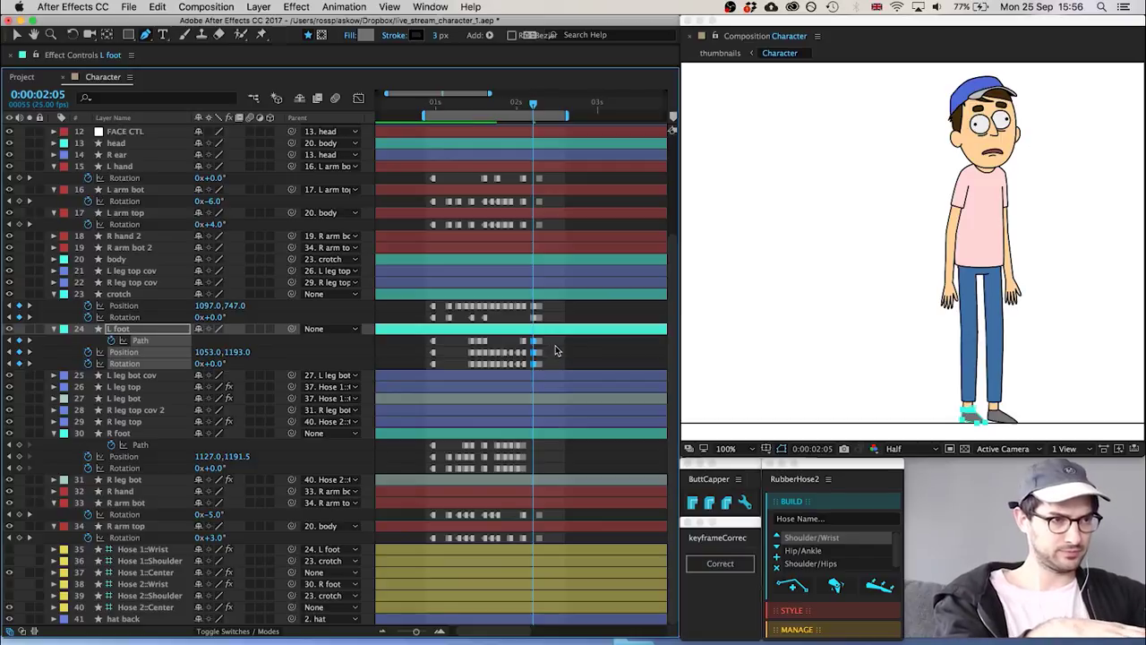
{"action": "left_click", "coordinate": [555, 350]}
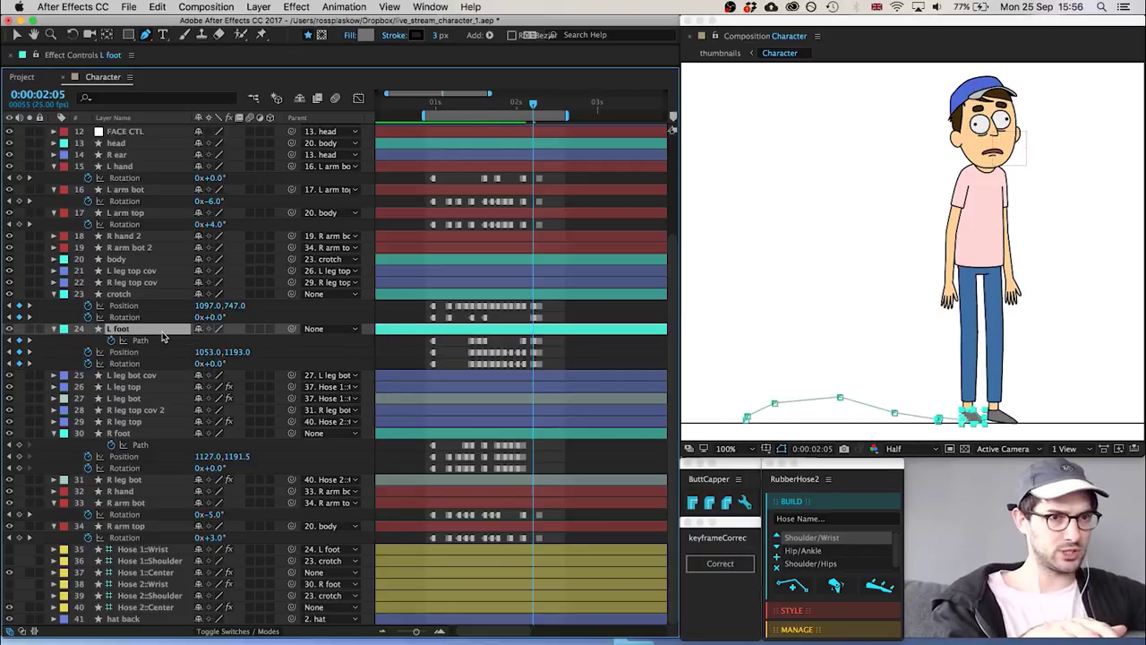
{"action": "left_click", "coordinate": [574, 361]}
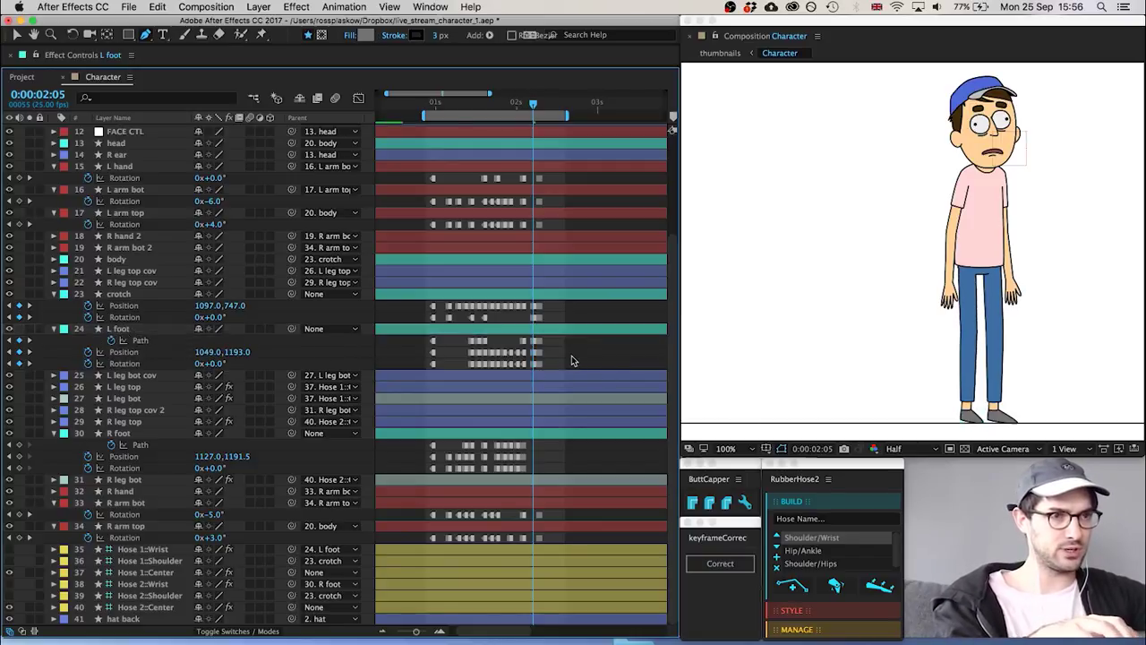
Compare the neighbouring frames and adjust the L foot at 0:00:02:05 to Position 1045, 1191 and Rotation 1°
{"action": "key", "text": "Page_Down"}
{"action": "key", "text": "Page_Down"}
{"action": "key", "text": "Page_Up"}
{"action": "key", "text": "Page_Up"}
{"action": "key", "text": "Page_Up"}
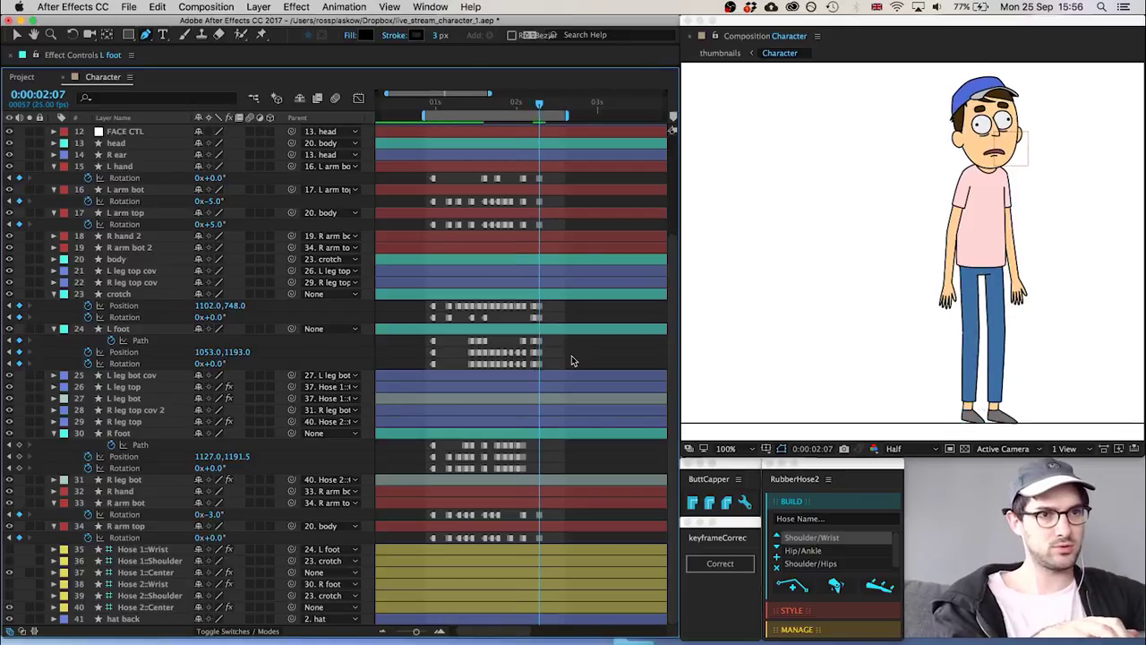
{"action": "left_click", "coordinate": [140, 330]}
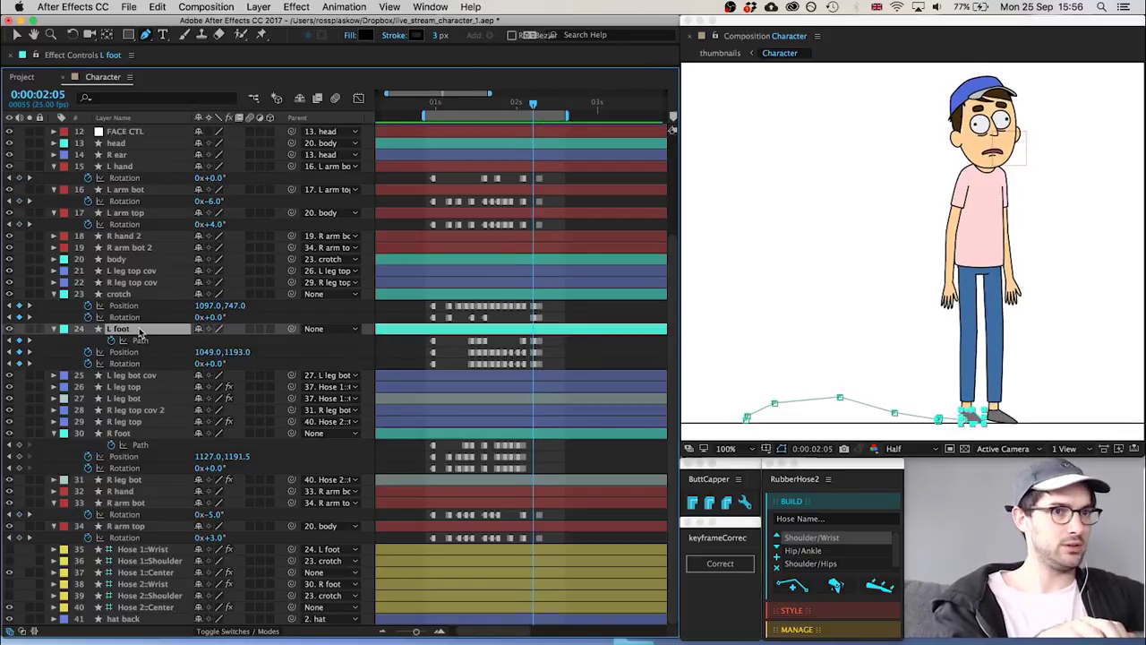
{"action": "left_click", "coordinate": [211, 364]}
{"action": "left_click", "coordinate": [570, 357]}
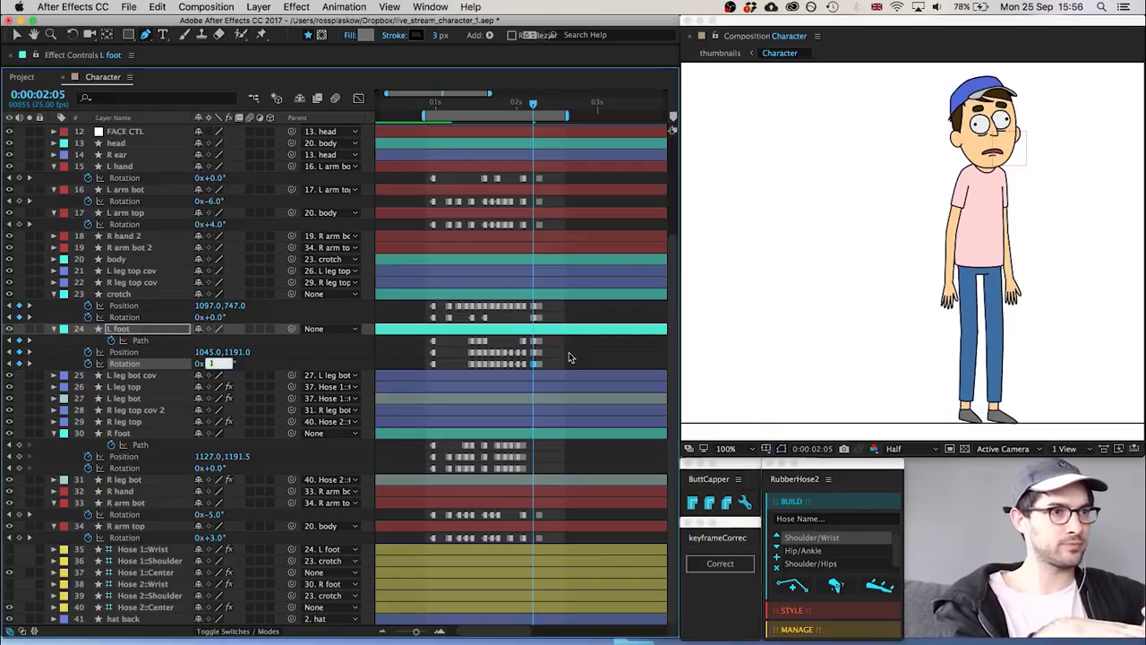
Play back the walk and scrub through the final frames between 0:00:02:02 and 0:00:02:07
{"action": "key", "text": "space"}
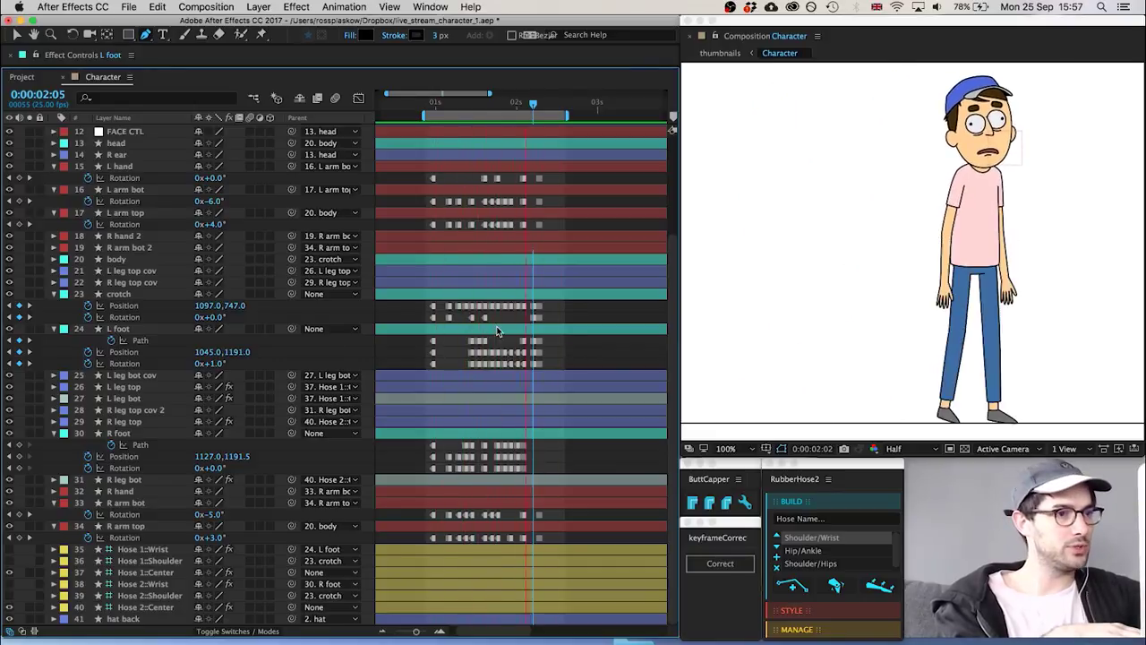
{"action": "left_click", "coordinate": [524, 107]}
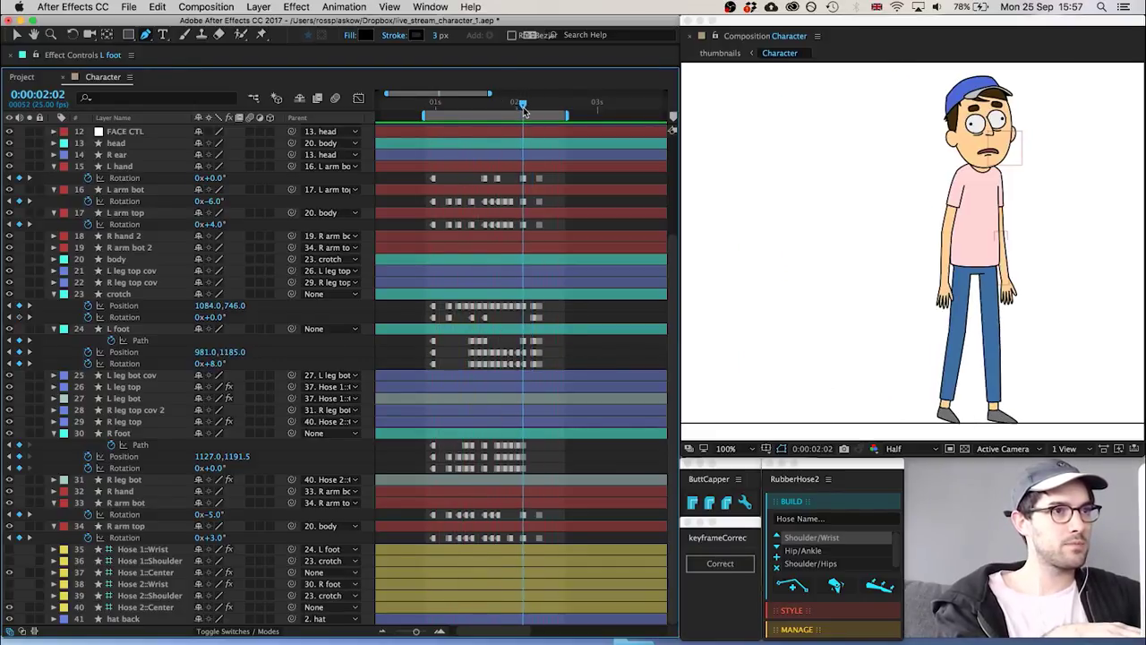
{"action": "left_click_drag", "start_coordinate": [525, 110], "coordinate": [539, 107]}
{"action": "key", "text": "Page_Up"}
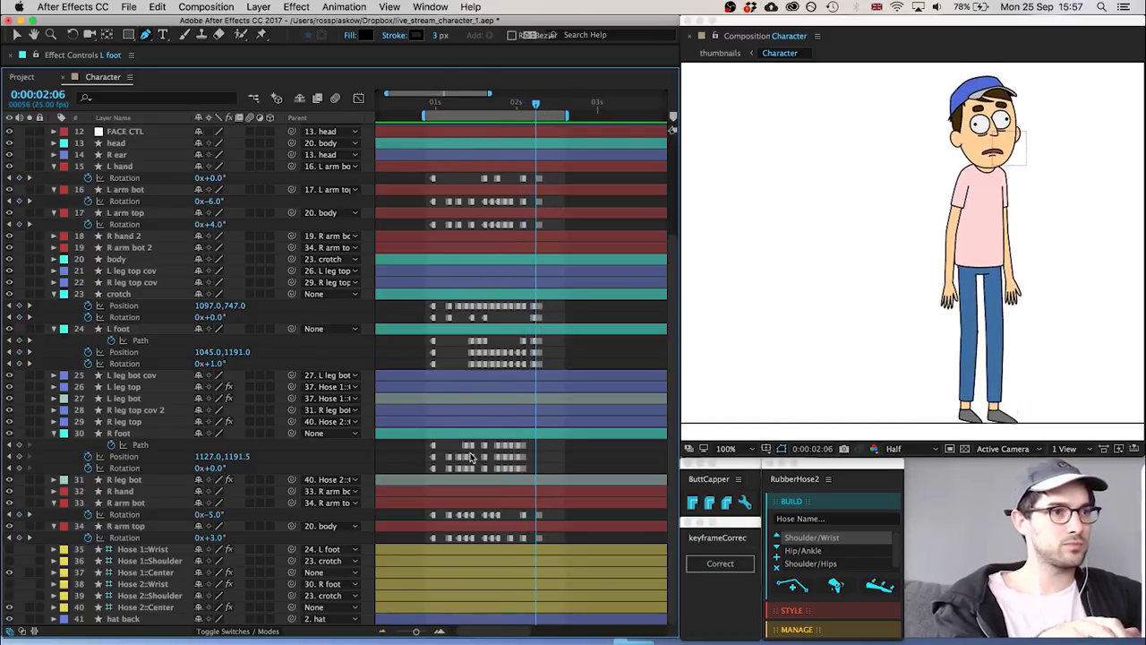
Copy the R arm bot and R arm top Rotation keyframes from 0:00:02:07 to 0:00:02:05
{"action": "left_click", "coordinate": [538, 515]}
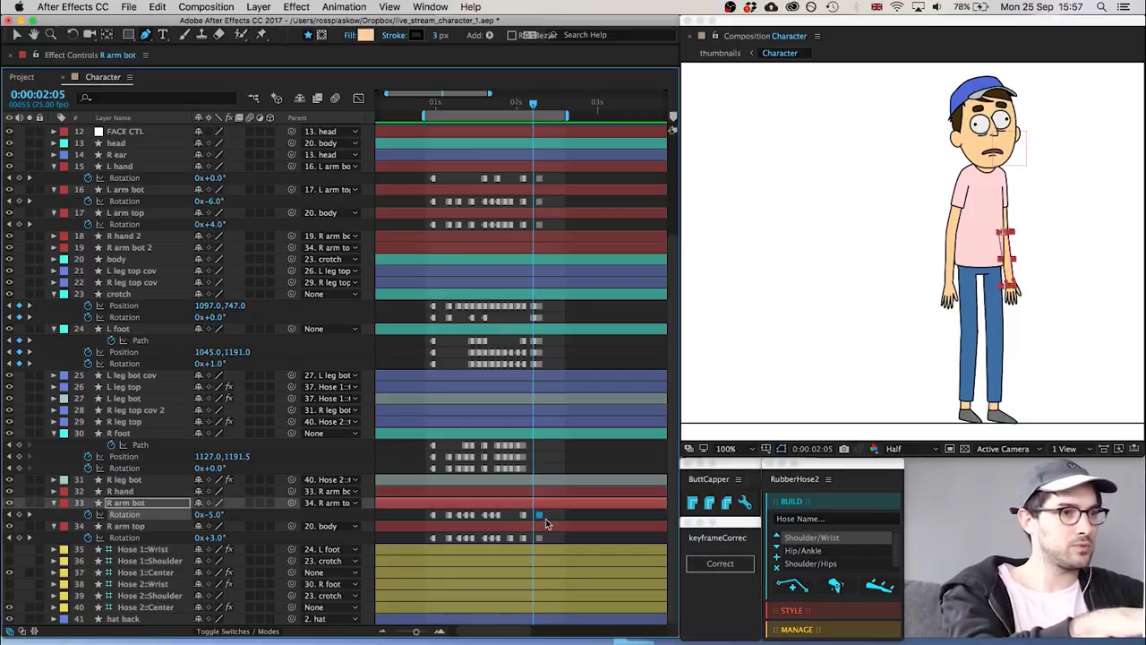
{"action": "left_click", "coordinate": [540, 538]}
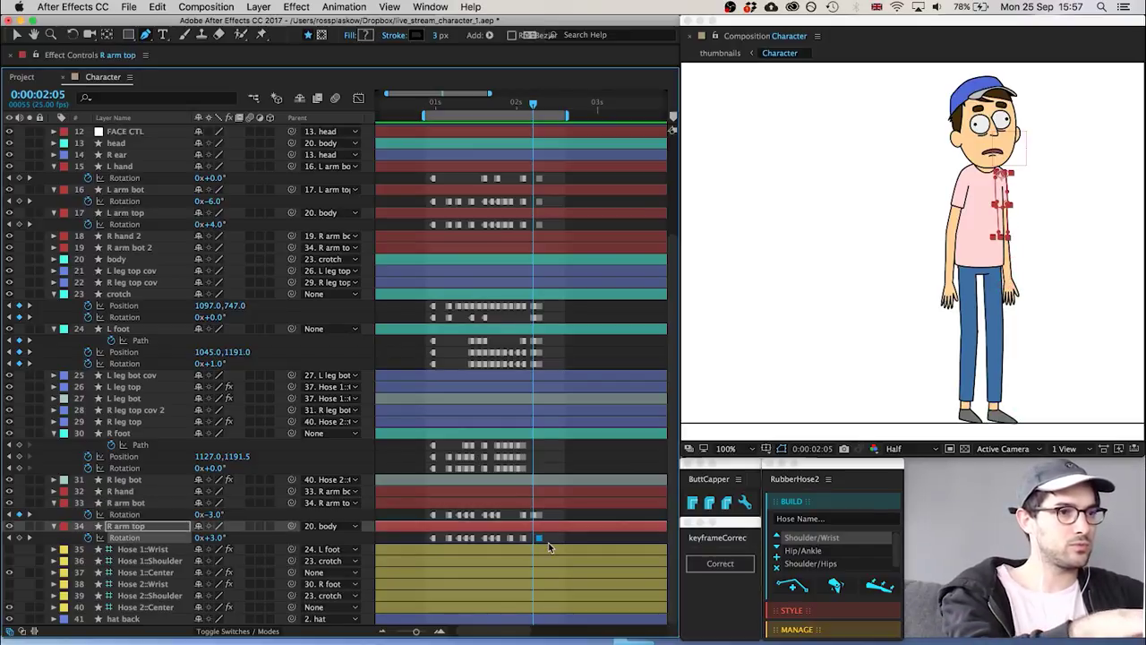
{"action": "key", "text": "super+v"}
{"action": "left_click", "coordinate": [550, 543]}
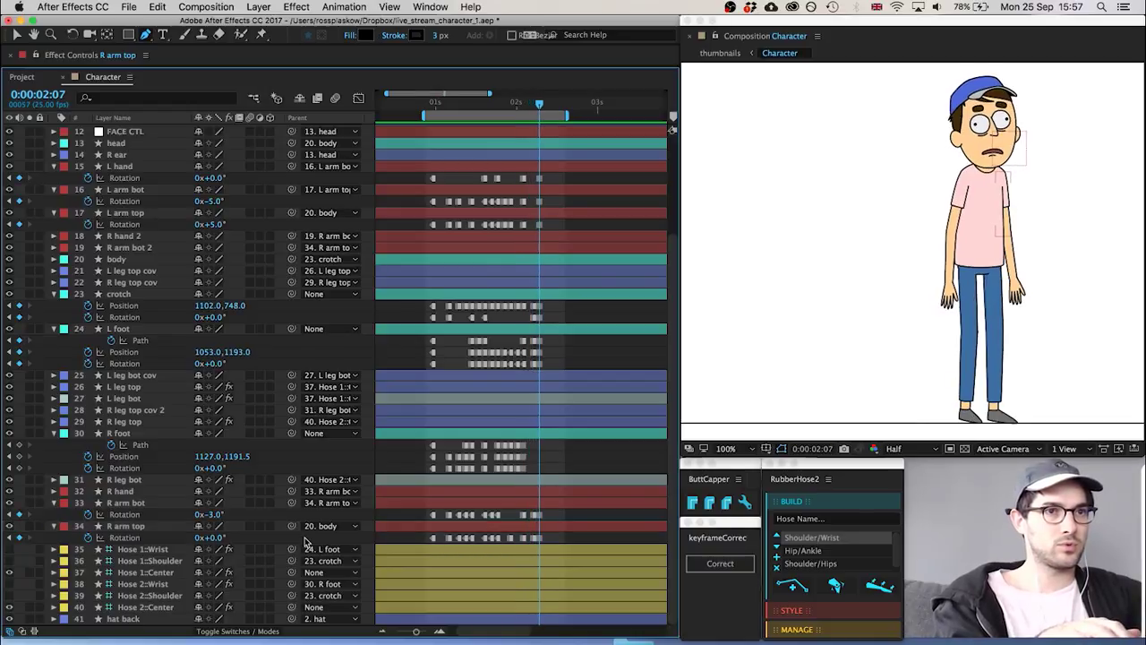
Set the R arm top's Rotation to 0.5° at 0:00:02:05 and compare it with the following frames
{"action": "key", "text": "Page_Up"}
{"action": "key", "text": "Page_Up"}
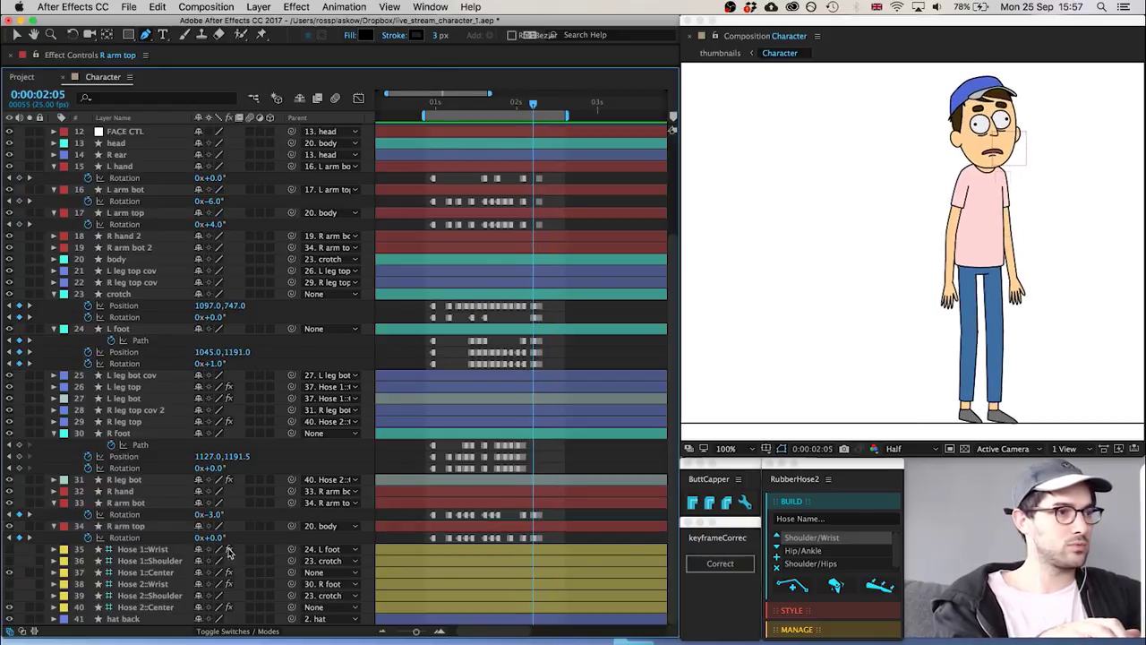
{"action": "left_click", "coordinate": [213, 538]}
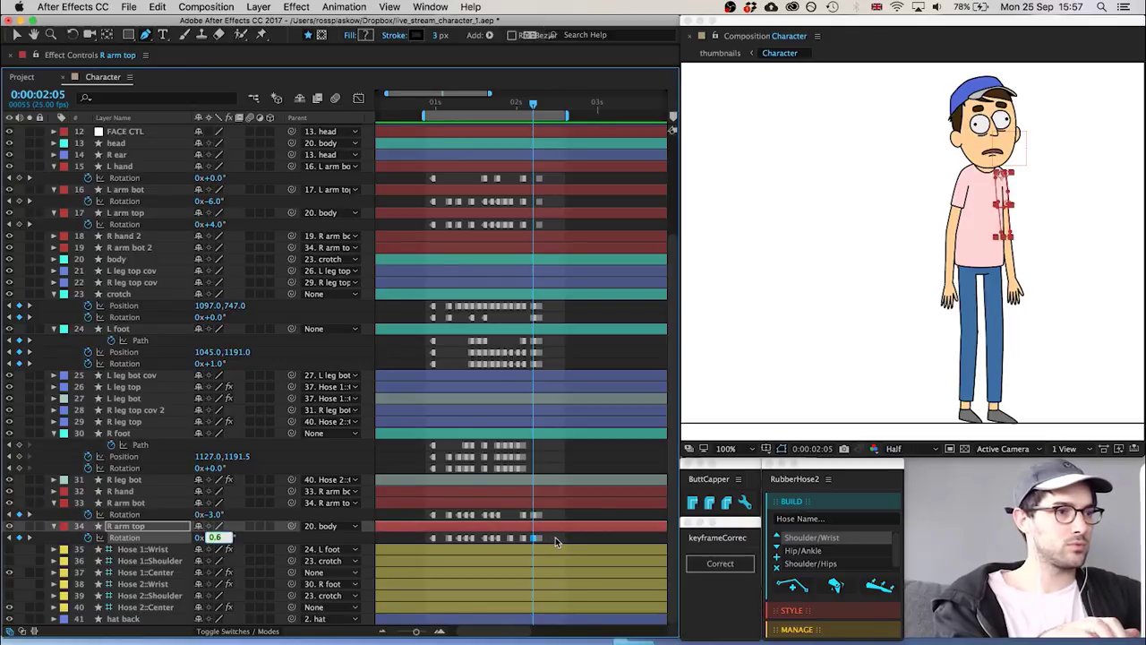
{"action": "key", "text": "Return"}
{"action": "key", "text": "Page_Down"}
{"action": "key", "text": "Page_Down"}
{"action": "key", "text": "Page_Down"}
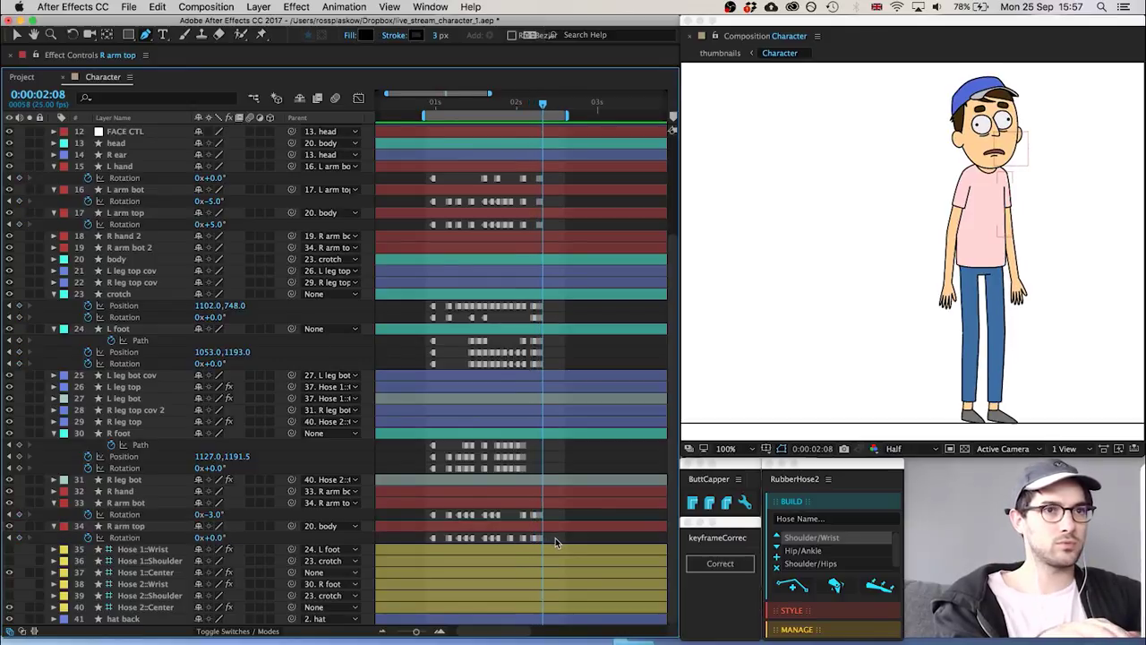
{"action": "key", "text": "Page_Up"}
{"action": "key", "text": "Page_Up"}
{"action": "key", "text": "Page_Up"}
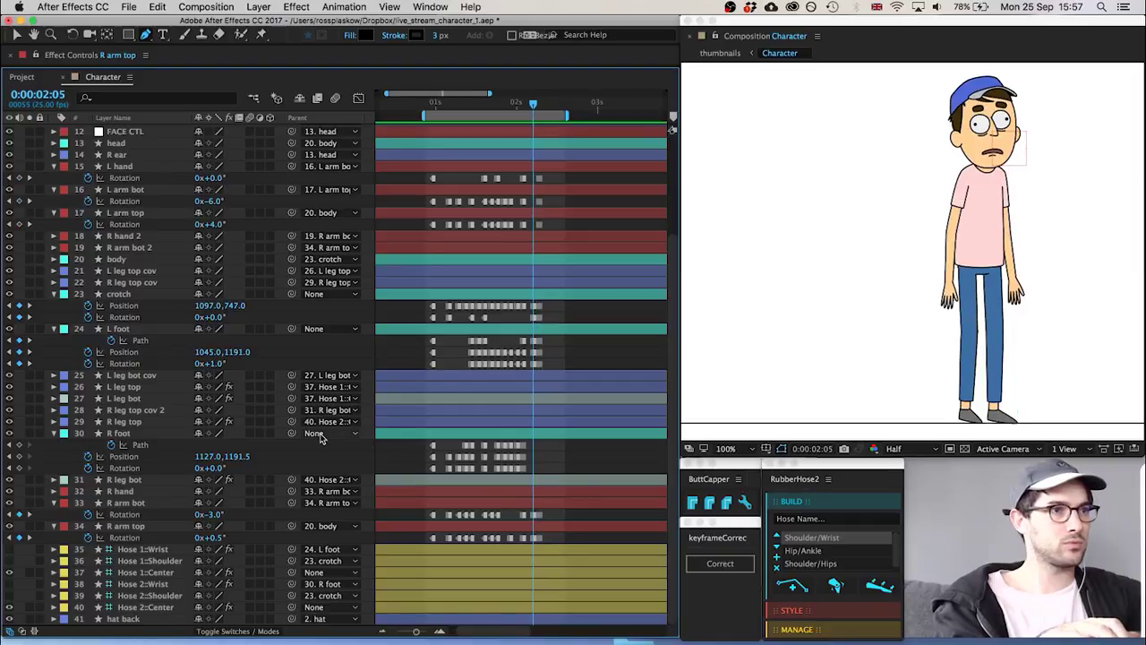
Move the final L hand, L arm bot and L arm top Rotation keyframes to 0:00:02:05 and add matching ones at 0:00:02:07
{"action": "left_click_drag", "start_coordinate": [530, 180], "coordinate": [553, 237]}
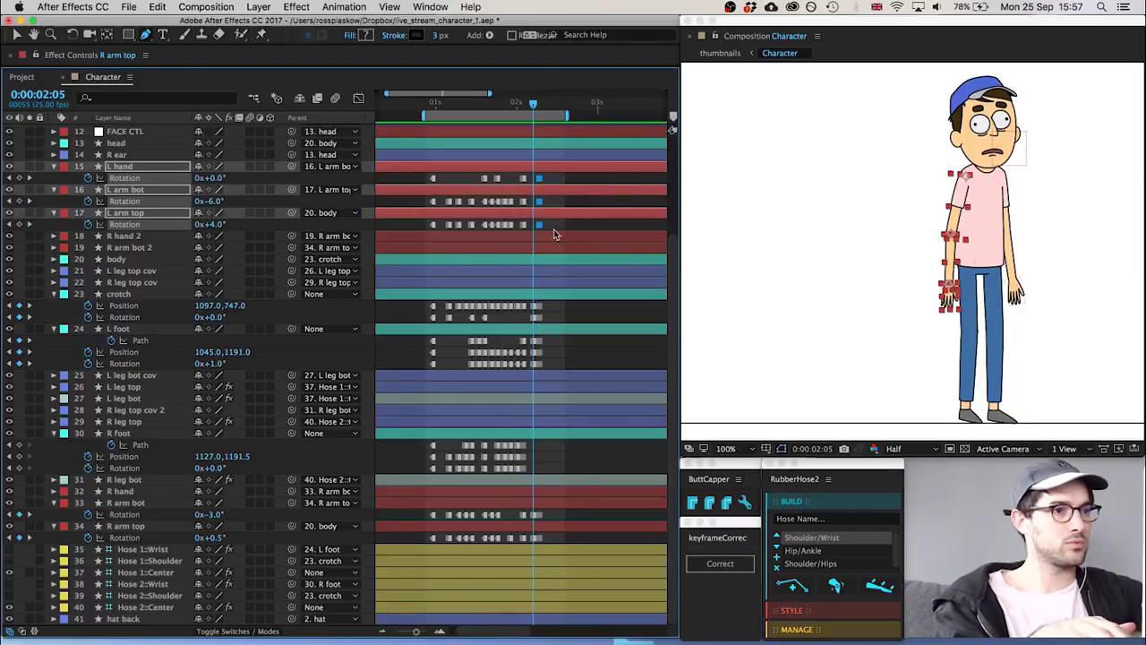
{"action": "key", "text": "F2"}
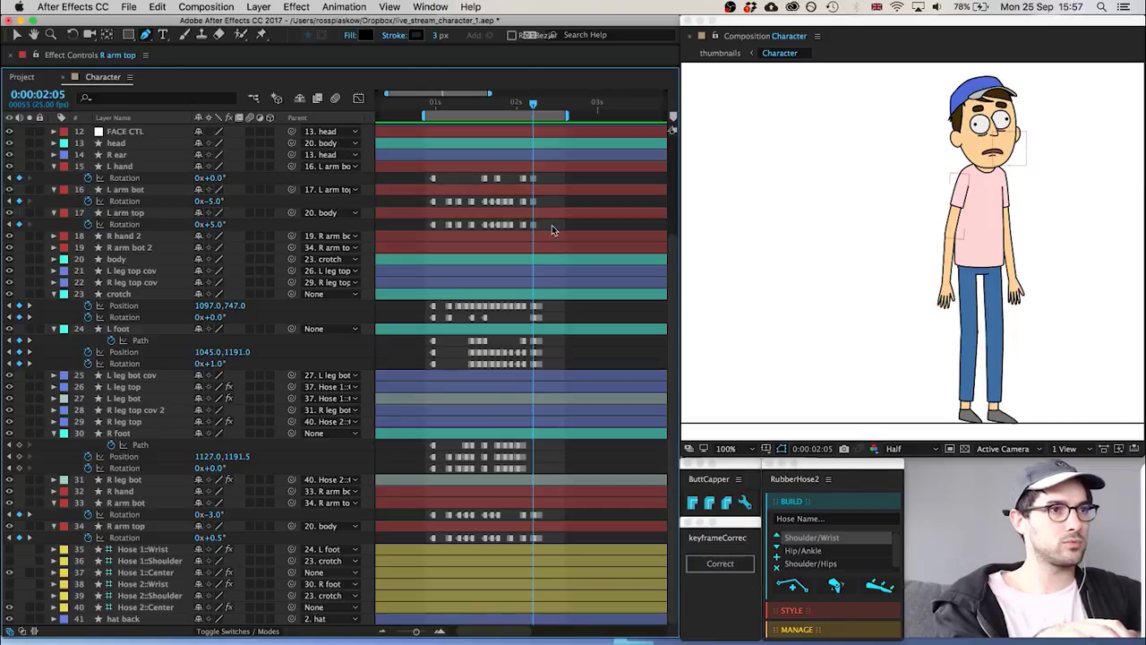
{"action": "key", "text": "Page_Down"}
{"action": "key", "text": "Page_Down"}
{"action": "key", "text": "Page_Down"}
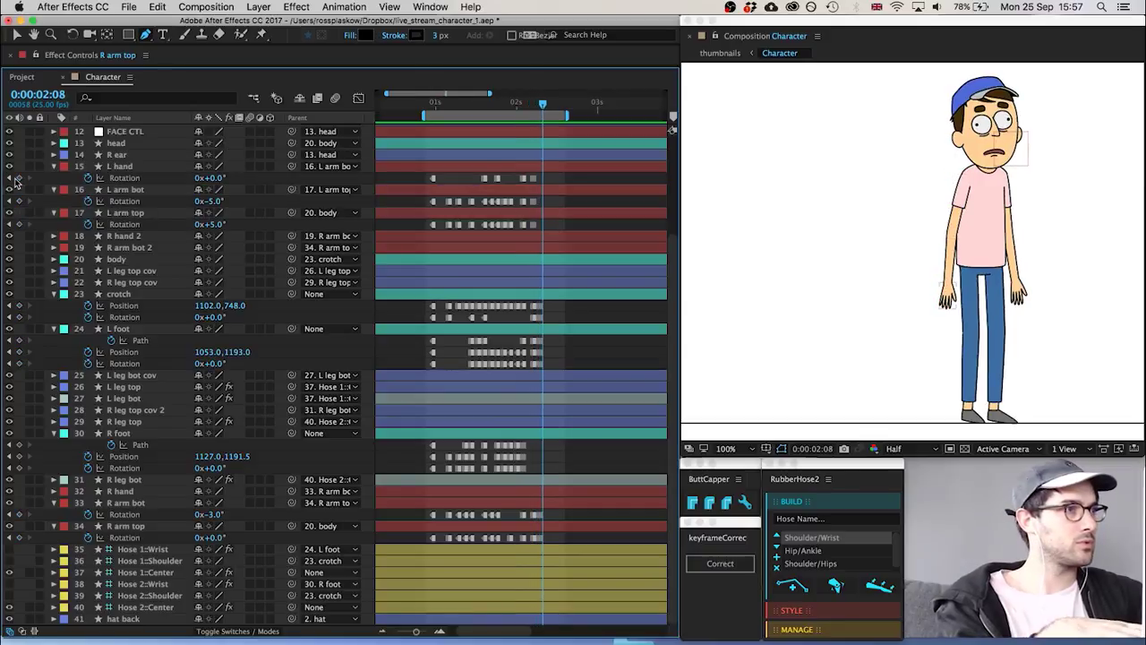
{"action": "left_click_drag", "start_coordinate": [18, 179], "coordinate": [19, 227]}
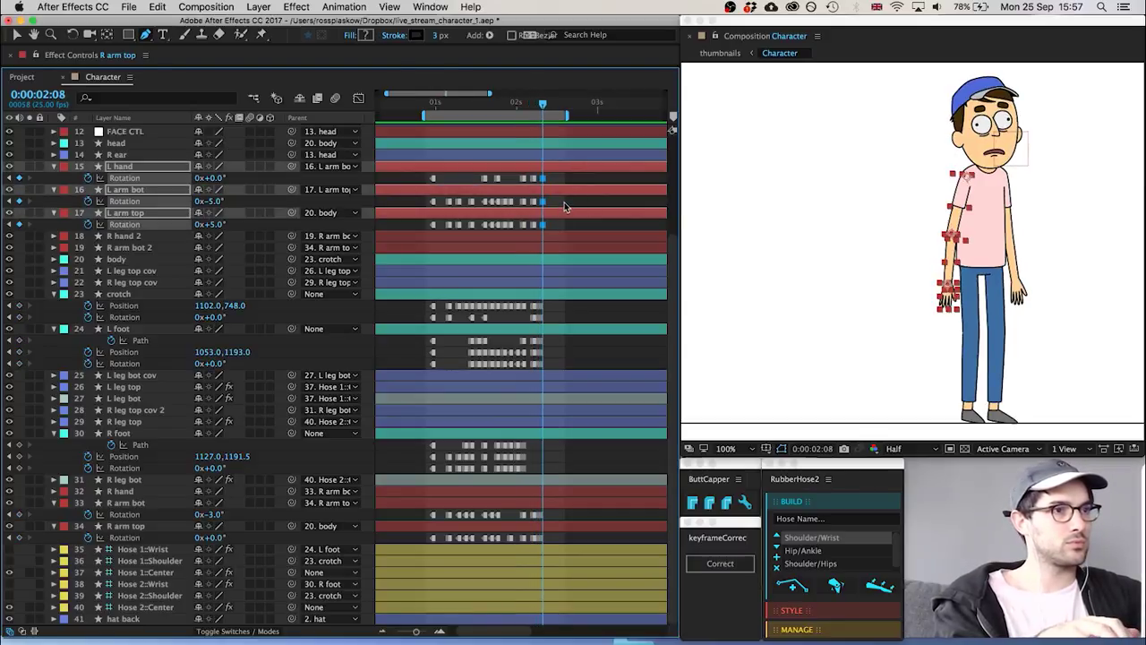
{"action": "key", "text": "F2"}
Step through the frames between 0:00:02:04 and 0:00:02:07 to compare the arm poses
{"action": "key", "text": "Page_Up"}
{"action": "key", "text": "Page_Up"}
{"action": "key", "text": "Page_Up"}
{"action": "key", "text": "Page_Up"}
{"action": "key", "text": "Page_Up"}
{"action": "key", "text": "Page_Up"}
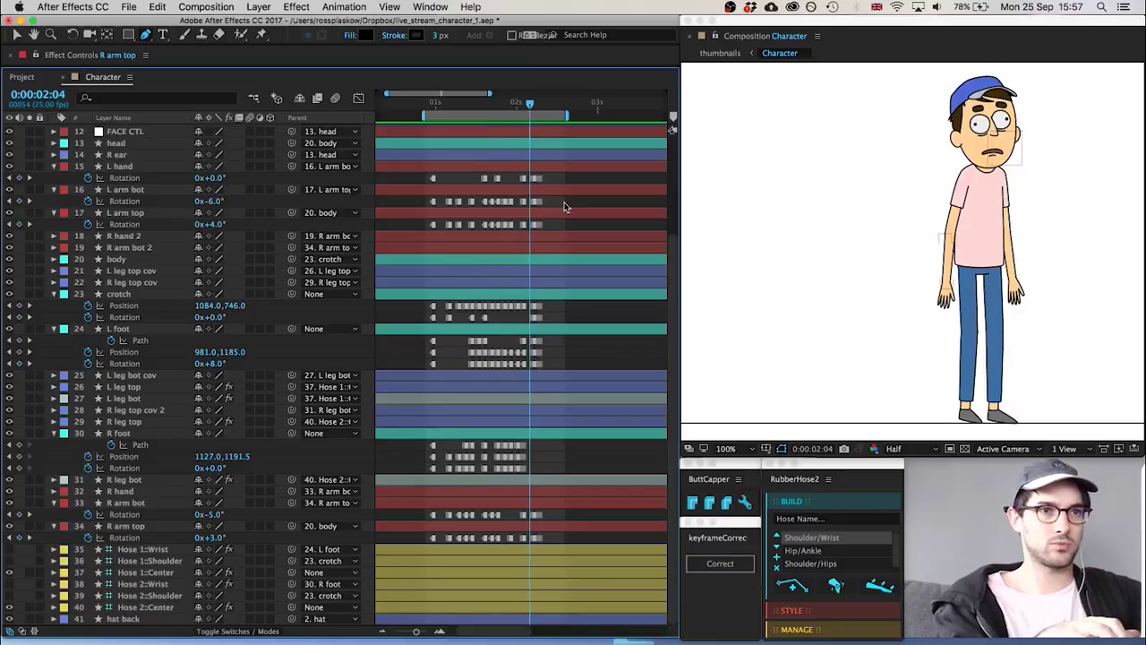
{"action": "key", "text": "Page_Up"}
{"action": "key", "text": "Page_Down"}
{"action": "key", "text": "Page_Down"}
{"action": "key", "text": "Page_Down"}
{"action": "key", "text": "Page_Down"}
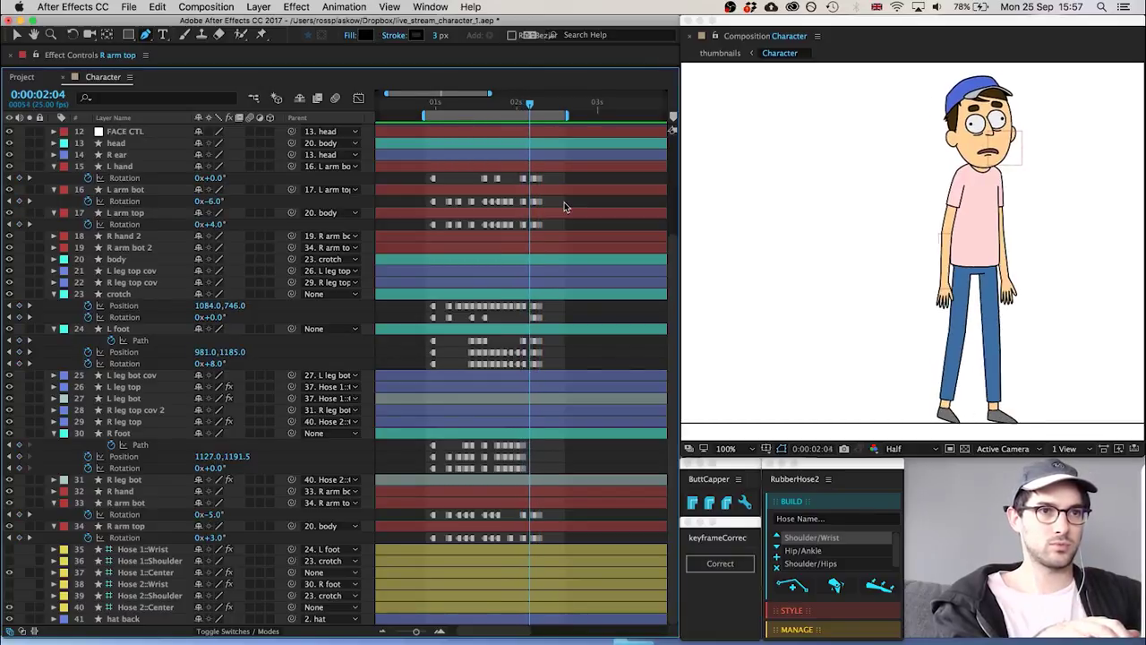
{"action": "key", "text": "Page_Down"}
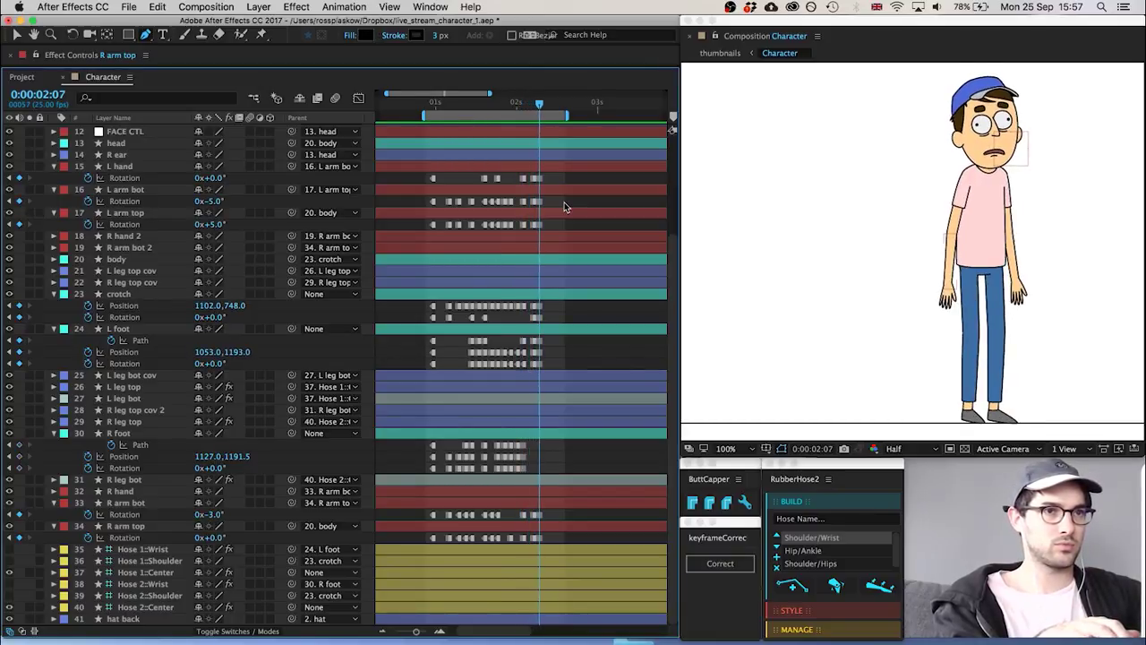
{"action": "key", "text": "Page_Up"}
{"action": "key", "text": "Page_Up"}
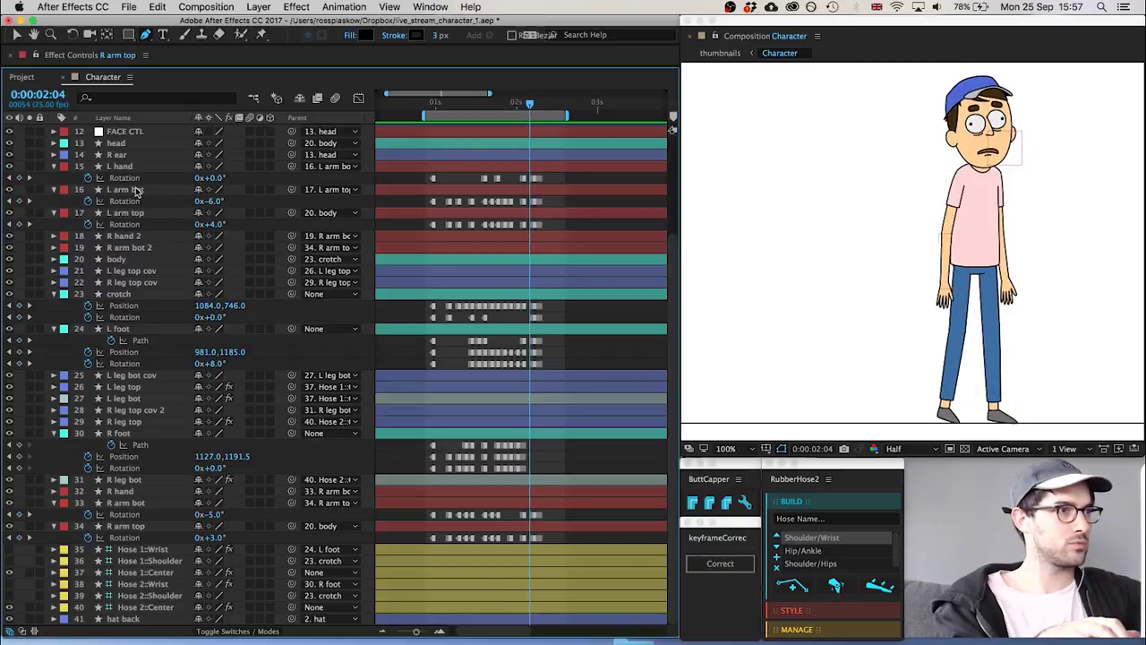
Compare the left arm between 0:00:02:04 and 0:00:02:05 and set the L arm top's Rotation to 4.8° at 0:00:02:05
{"action": "key", "text": "Page_Down"}
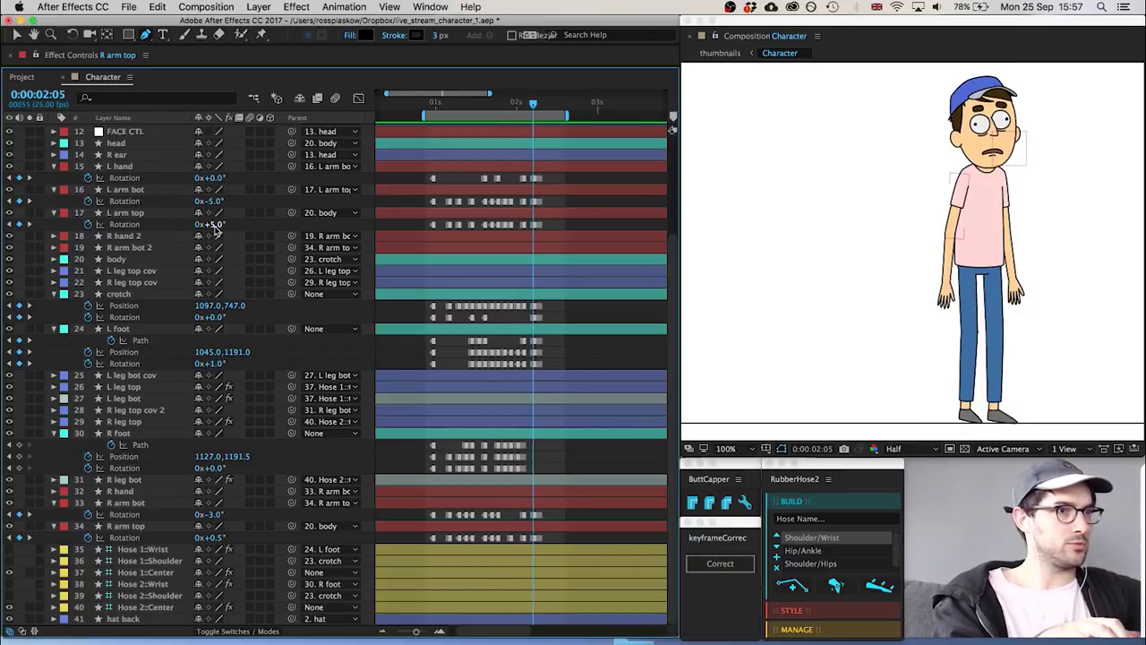
{"action": "key", "text": "Page_Up"}
{"action": "key", "text": "Page_Down"}
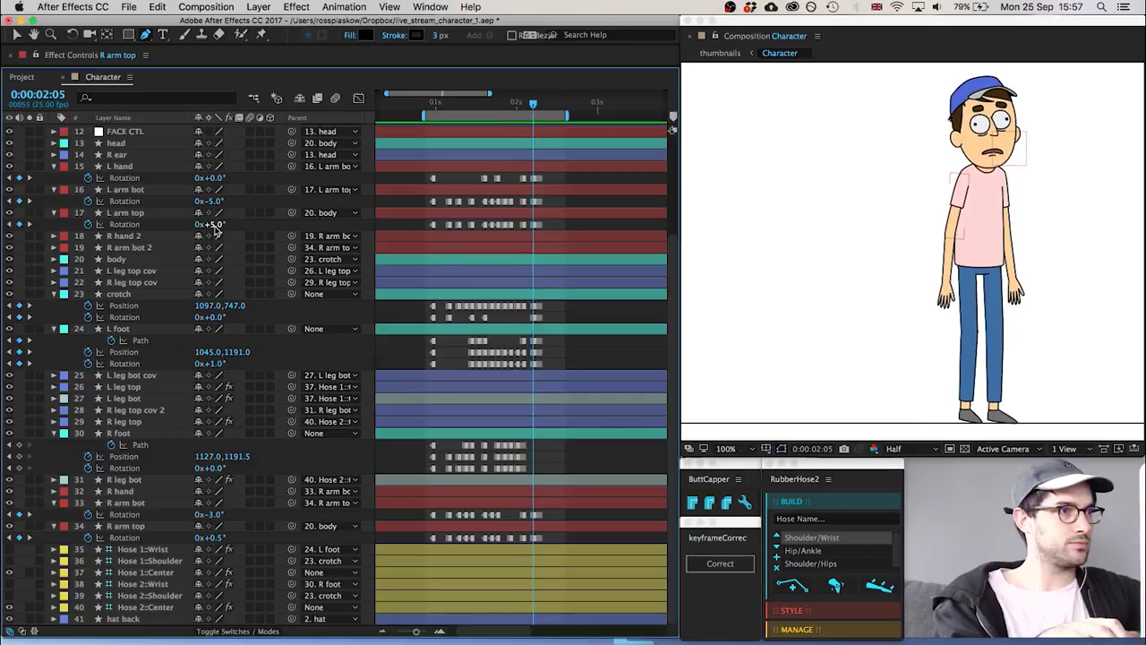
{"action": "key", "text": "Page_Up"}
{"action": "key", "text": "Page_Down"}
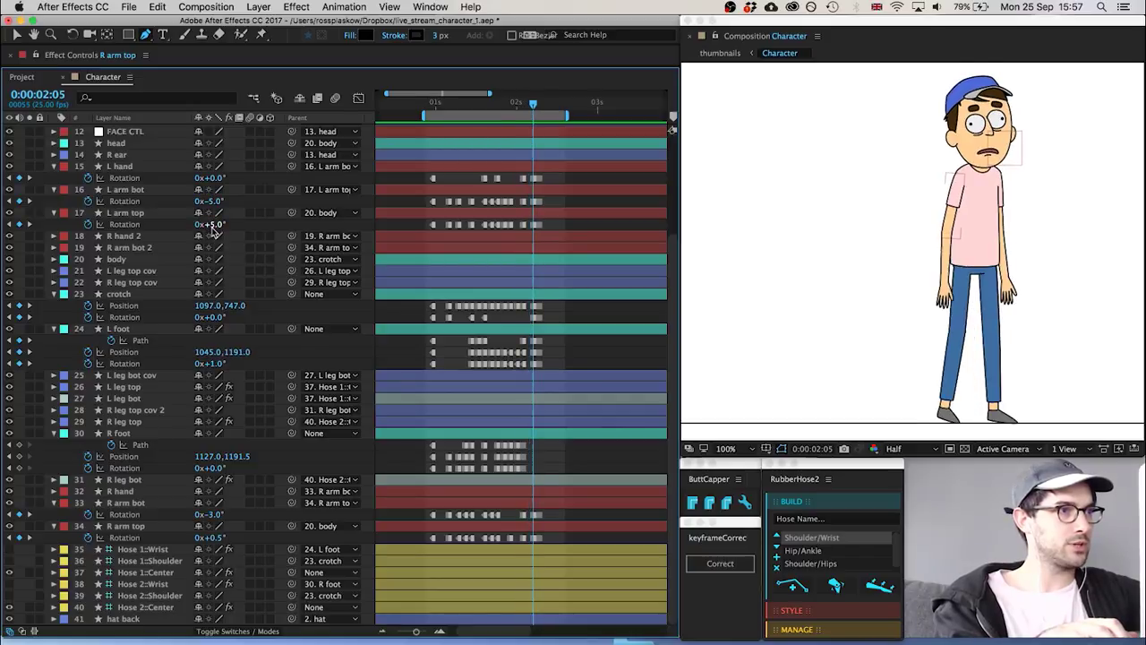
{"action": "key", "text": "Page_Up"}
{"action": "key", "text": "Page_Down"}
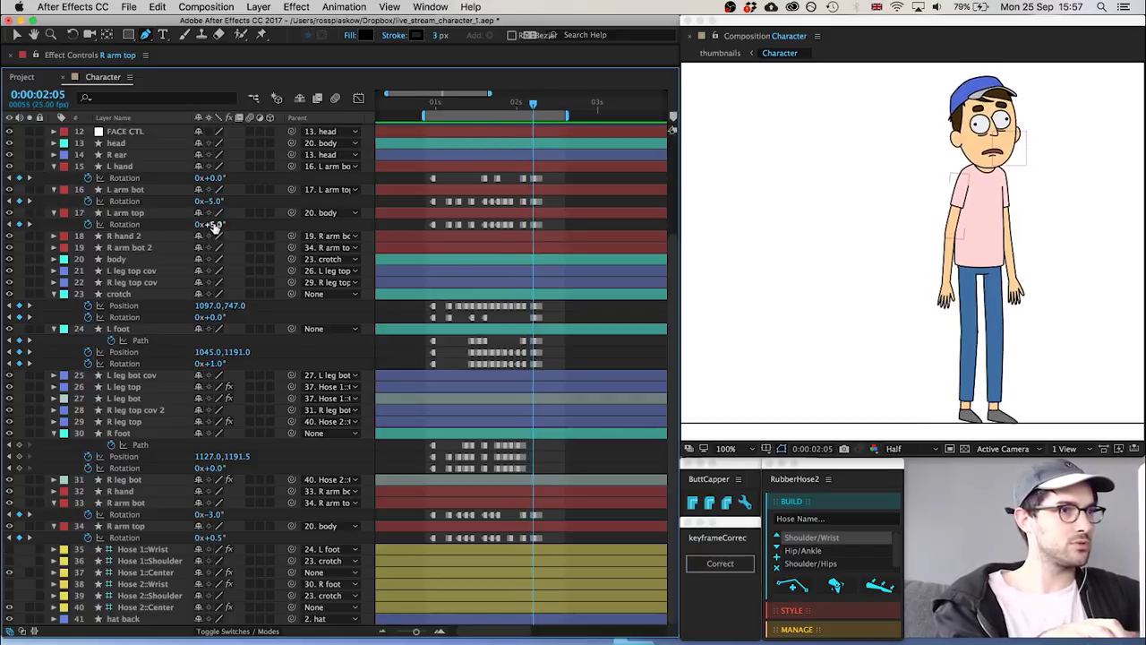
{"action": "key", "text": "Return"}
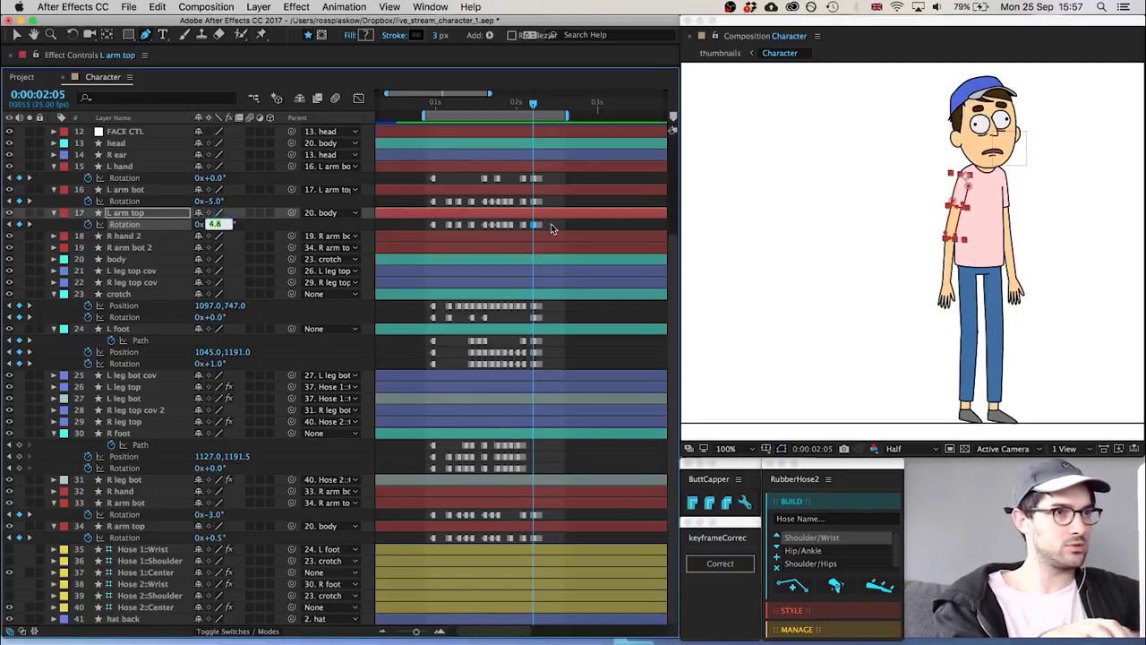
Apply the L arm top's 4.8° Rotation at 0:00:02:05, then check the frames up to 0:00:02:09 and preview the walk
{"action": "key", "text": "Return"}
{"action": "key", "text": "Page_Down"}
{"action": "key", "text": "Page_Down"}
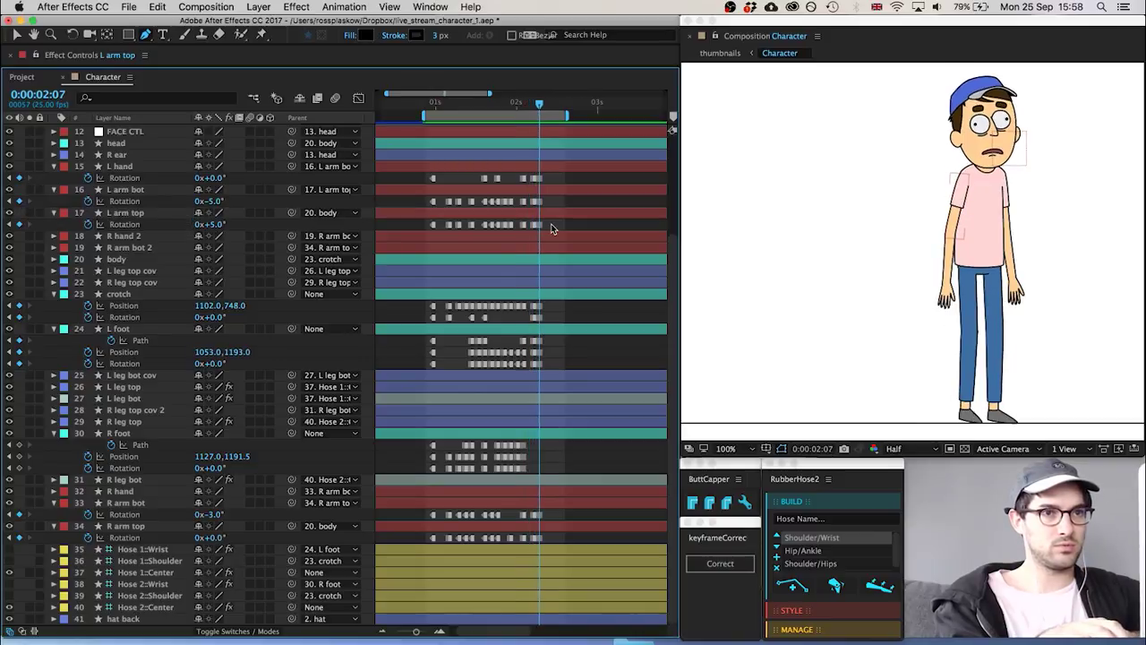
{"action": "key", "text": "Page_Down"}
{"action": "key", "text": "Page_Down"}
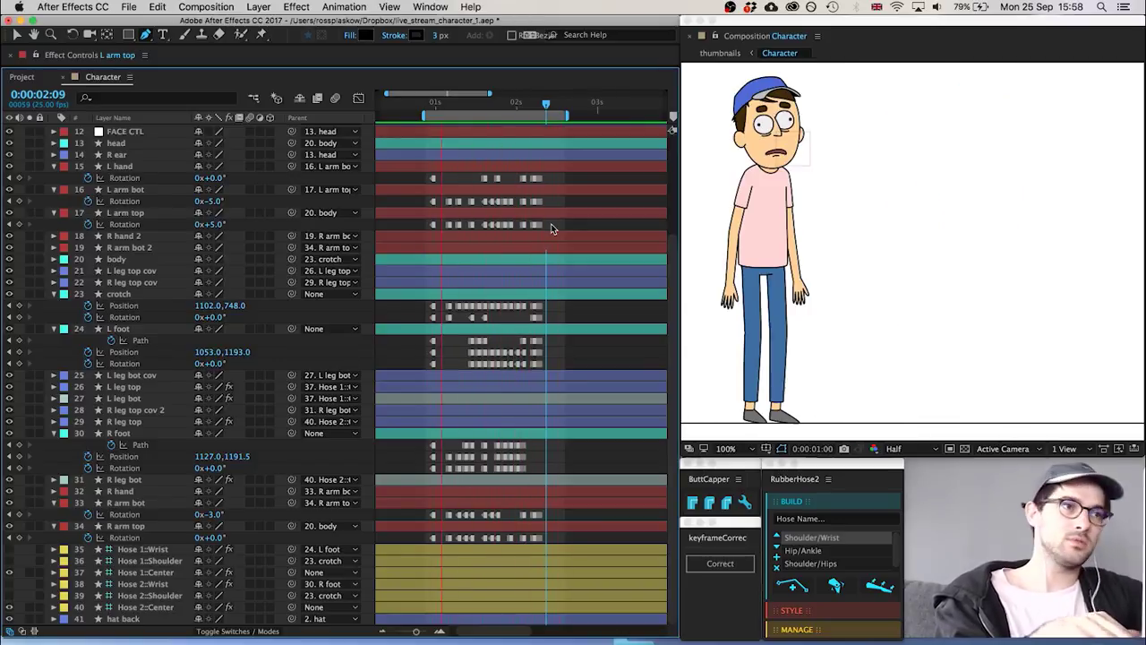
Add in-between Rotation hold keyframes at 0:00:02:00, R arm bot at -9° and R arm top at 1°, and preview the walk
{"action": "left_click", "coordinate": [516, 105]}
{"action": "left_click_drag", "start_coordinate": [519, 106], "coordinate": [516, 104]}
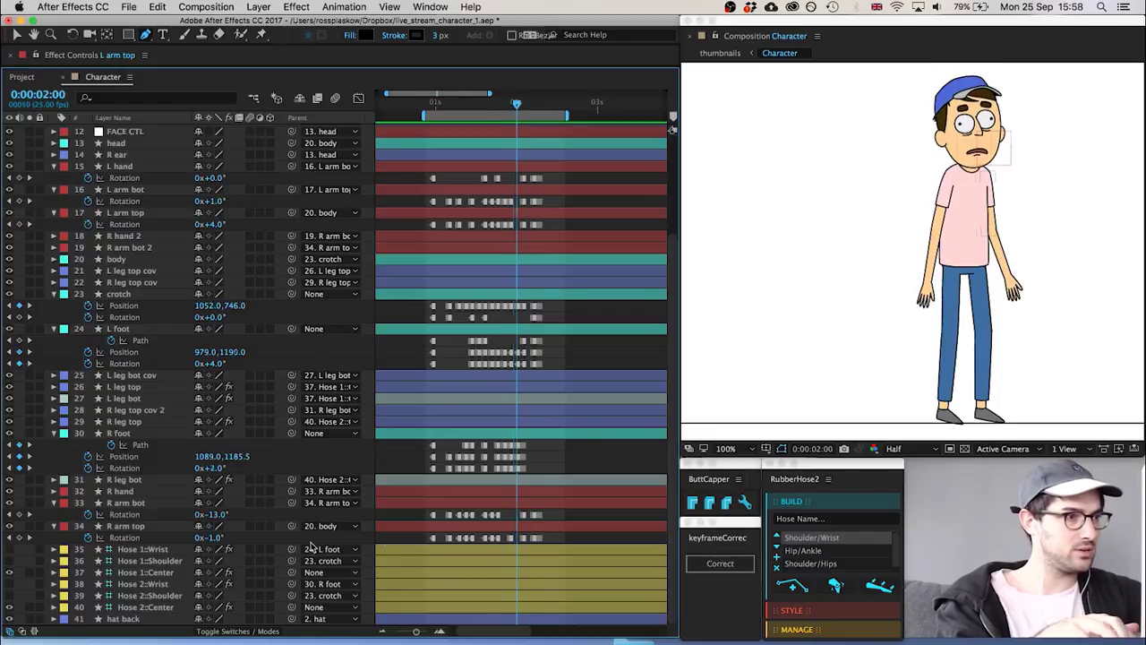
{"action": "key", "text": "Page_Up"}
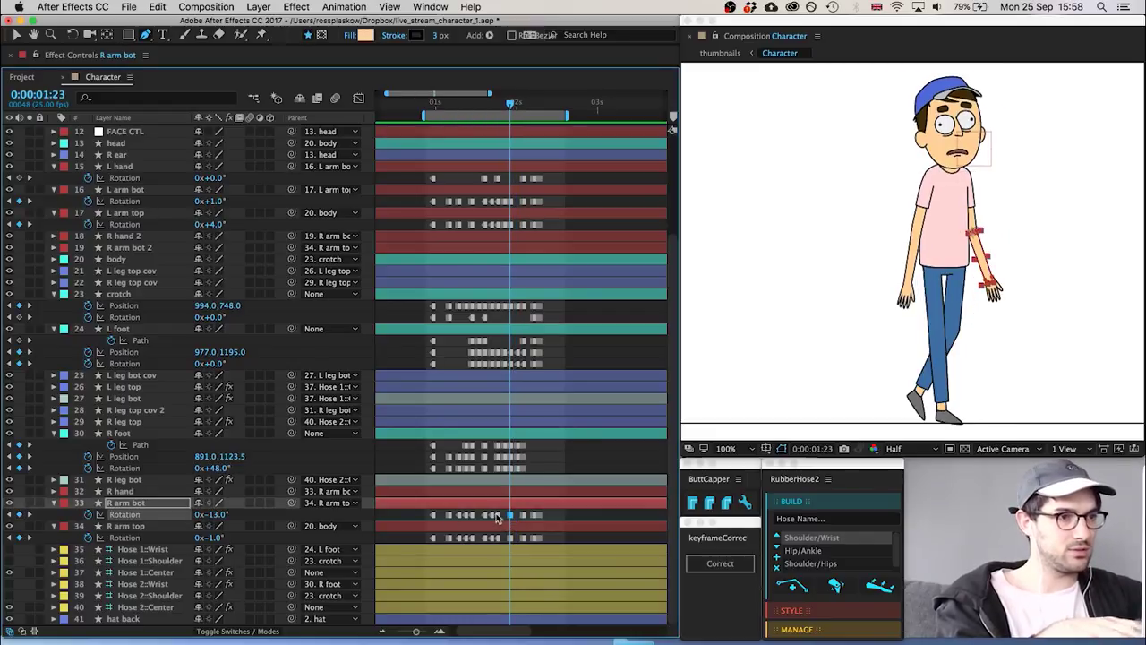
{"action": "key", "text": "Page_Down"}
{"action": "left_click_drag", "start_coordinate": [504, 518], "coordinate": [530, 547]}
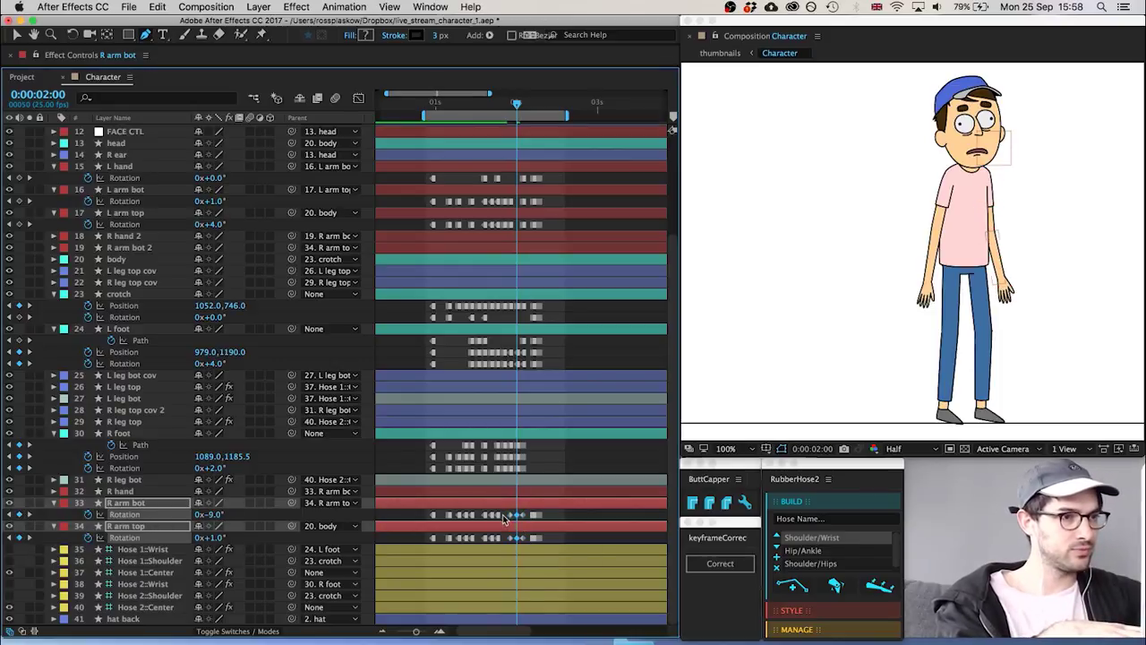
{"action": "left_click", "coordinate": [557, 541]}
{"action": "key", "text": "space"}
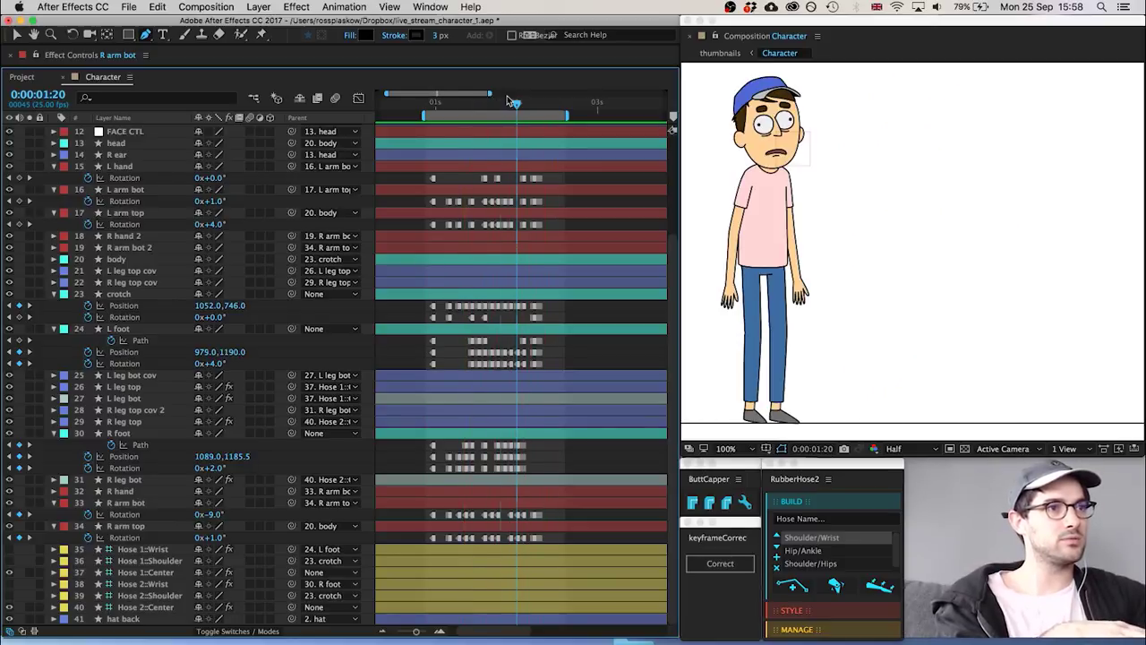
Set the crotch's Rotation to 1° at 0:00:02:02 and compare it with the preceding frame
{"action": "mouse_move", "coordinate": [506, 103]}
{"action": "left_mouse_down"}
{"action": "mouse_move", "coordinate": [542, 101]}
{"action": "mouse_move", "coordinate": [523, 99]}
{"action": "left_mouse_up"}
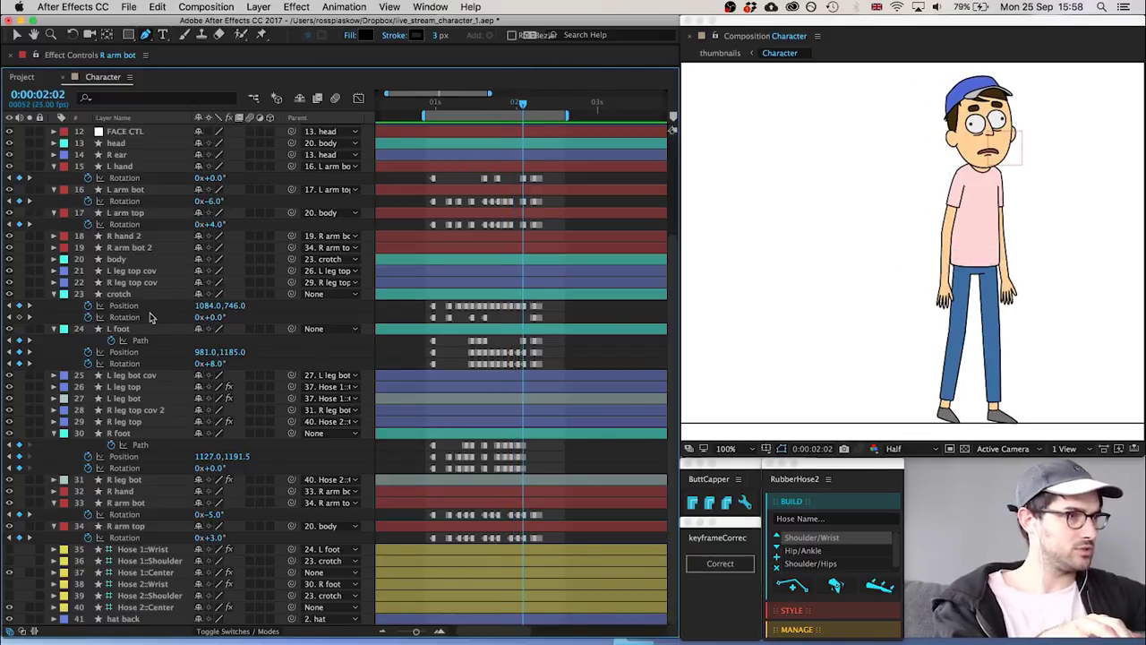
{"action": "left_click", "coordinate": [213, 318]}
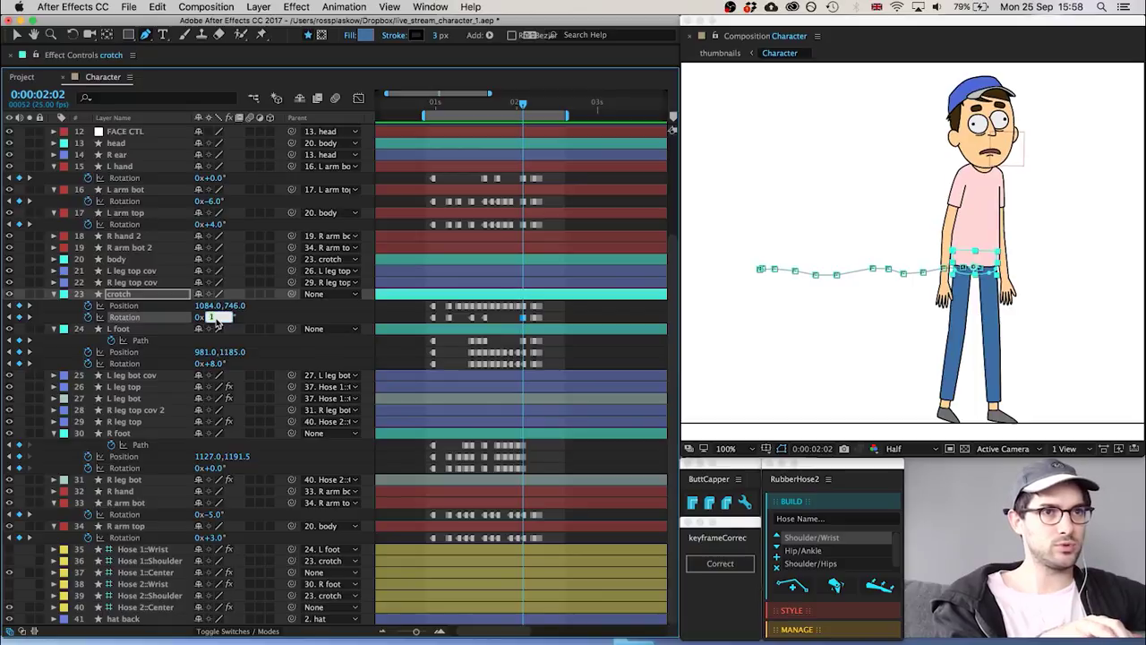
{"action": "left_click", "coordinate": [496, 316]}
{"action": "key", "text": "Page_Up"}
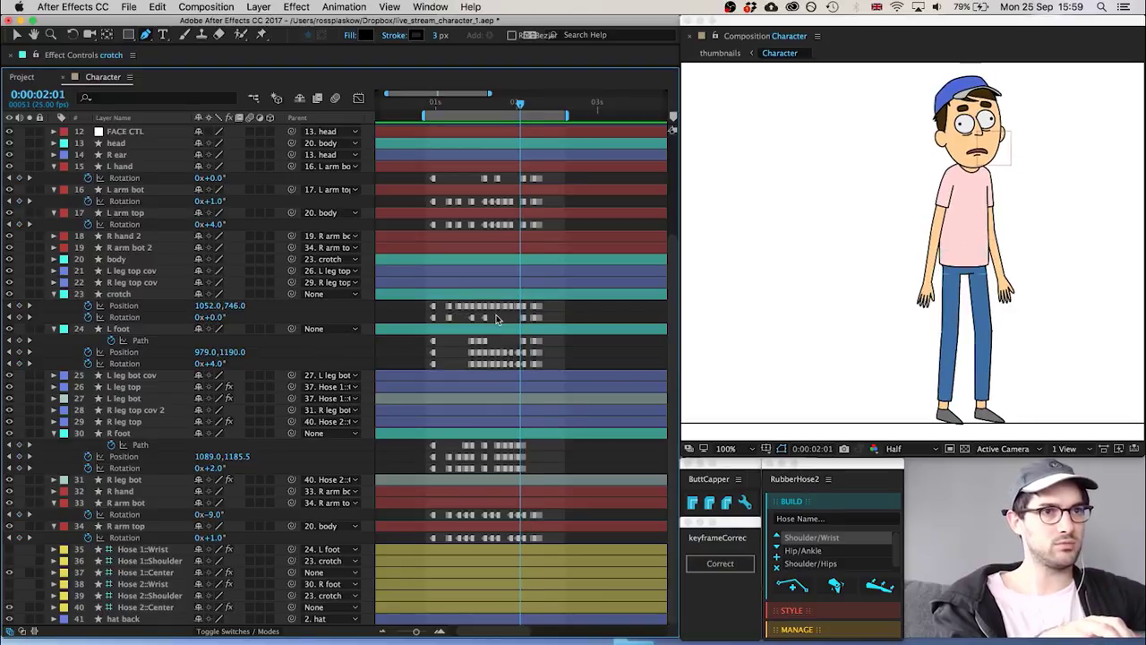
Set the crotch's Rotation to 1.4° at 0:00:02:05 and compare it with the pose at 0:00:02:07
{"action": "key", "text": "Page_Down"}
{"action": "key", "text": "Page_Down"}
{"action": "key", "text": "Page_Down"}
{"action": "key", "text": "Page_Down"}
{"action": "key", "text": "Page_Down"}
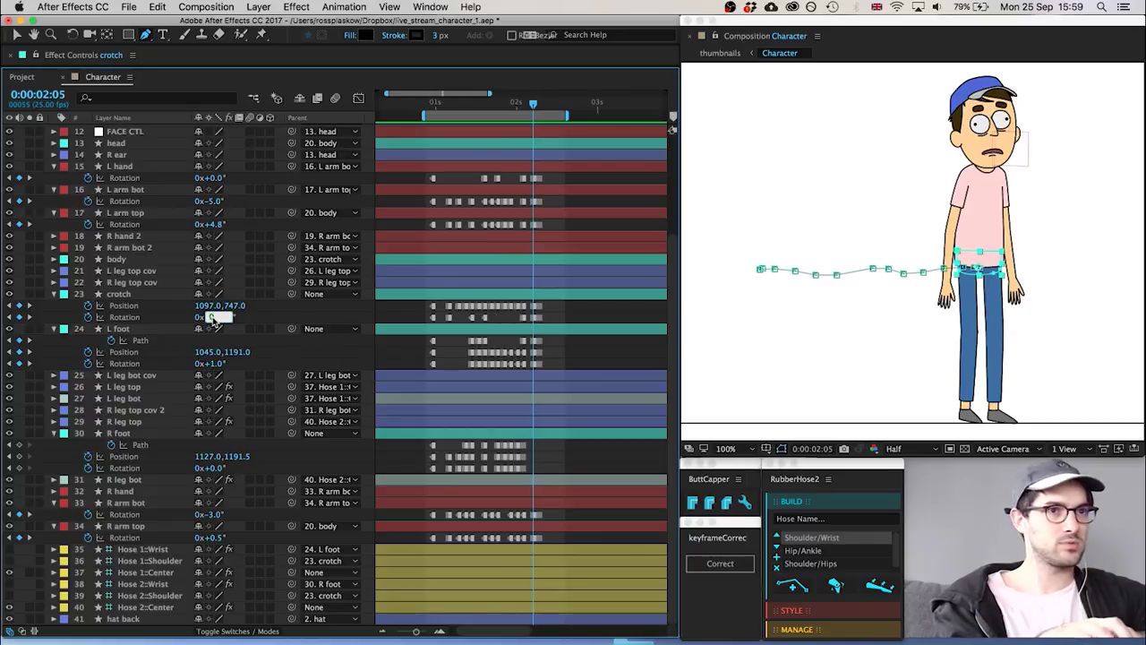
{"action": "type", "text": "1"}
{"action": "key", "text": "Return"}
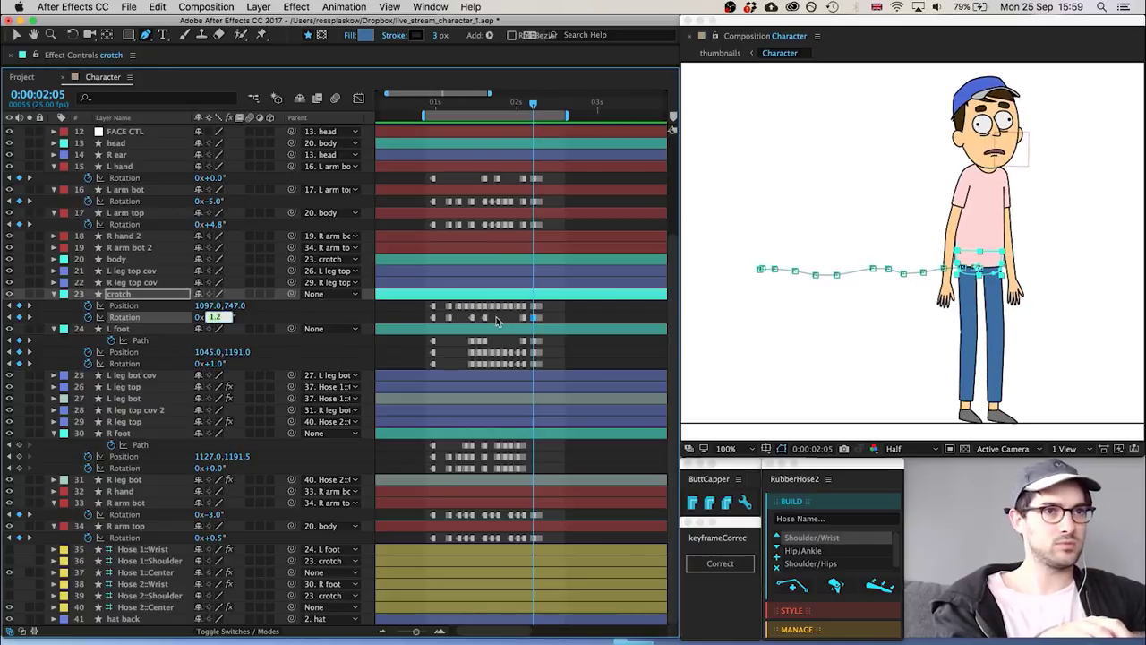
{"action": "left_click", "coordinate": [493, 318]}
{"action": "key", "text": "Page_Down"}
{"action": "key", "text": "Page_Down"}
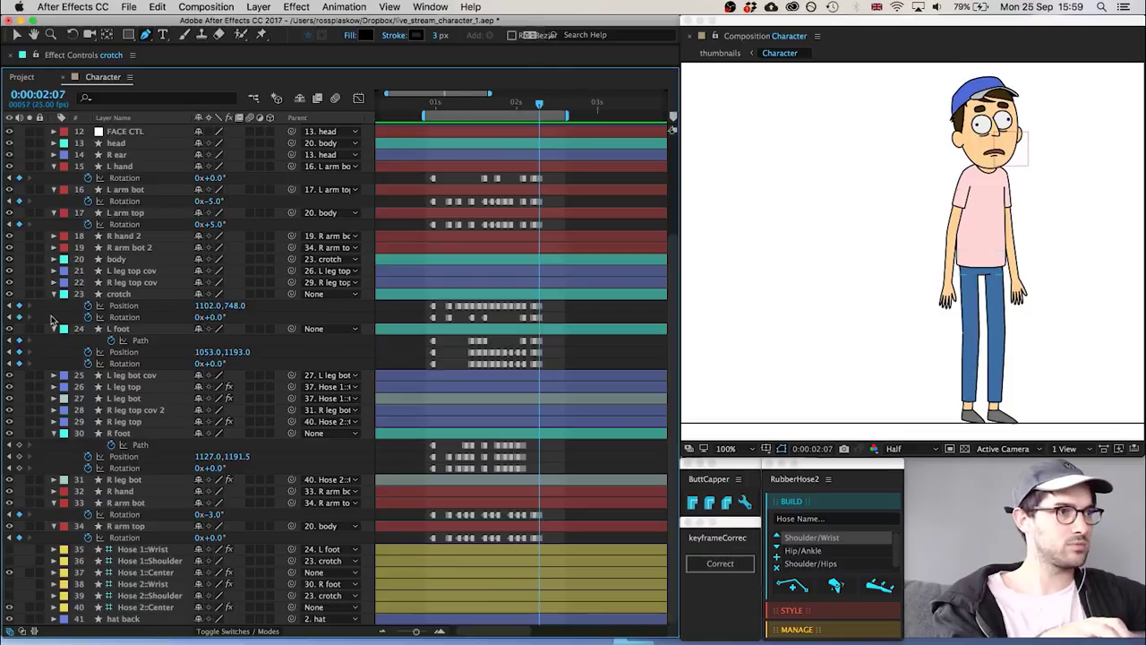
Add a crotch Rotation keyframe at 0:00:02:09, set its Rotation to 0.3° at 0:00:02:07 and preview the walk
{"action": "key", "text": "Page_Down"}
{"action": "key", "text": "Page_Down"}
{"action": "left_click", "coordinate": [20, 317]}
{"action": "key", "text": "Page_Up"}
{"action": "key", "text": "Page_Up"}
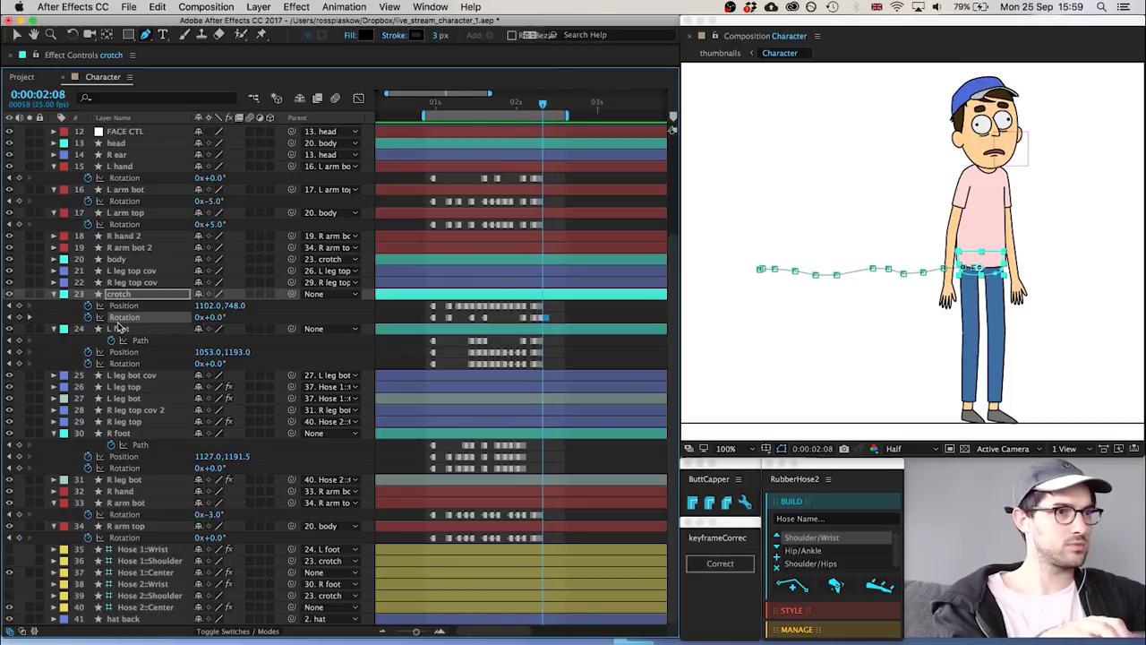
{"action": "key", "text": "super+Up"}
{"action": "key", "text": "super+Up"}
{"action": "key", "text": "super+Up"}
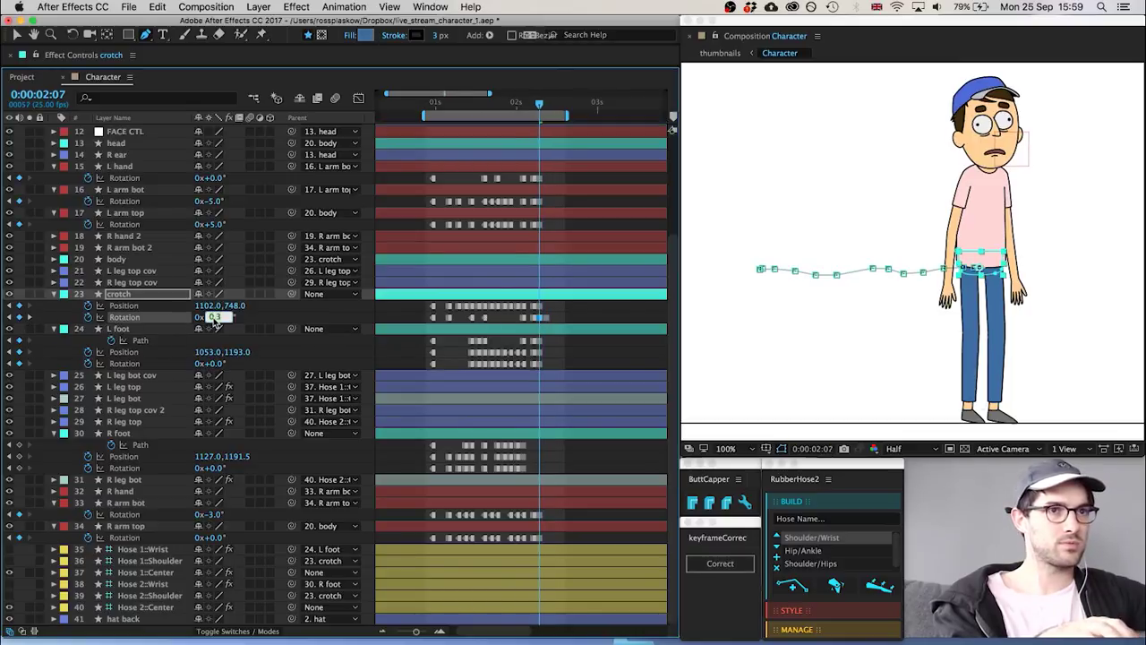
{"action": "left_click", "coordinate": [565, 319]}
{"action": "key", "text": "space"}
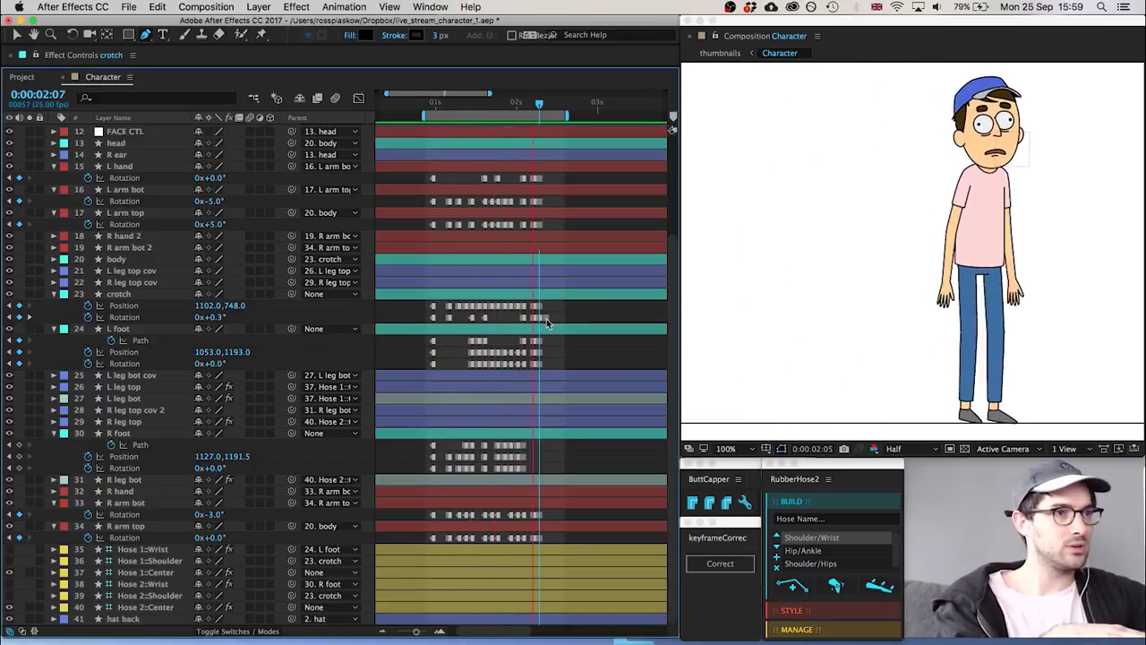
Move the crotch's last Rotation keyframe to 0:00:02:10 and replay the walk
{"action": "left_click", "coordinate": [548, 317]}
{"action": "left_click", "coordinate": [571, 317]}
{"action": "key", "text": "space"}
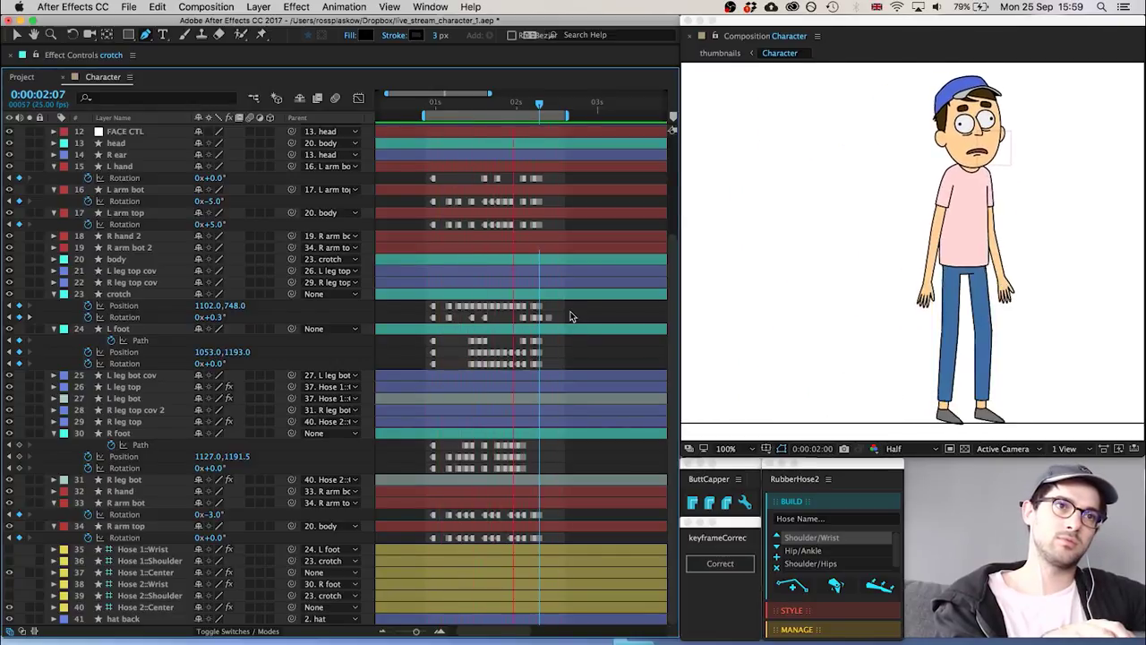
Compare the poses from 0:00:02:02 to 0:00:02:07 and set the crotch's Rotation to 1.7° at 0:00:02:05
{"action": "left_click", "coordinate": [523, 106]}
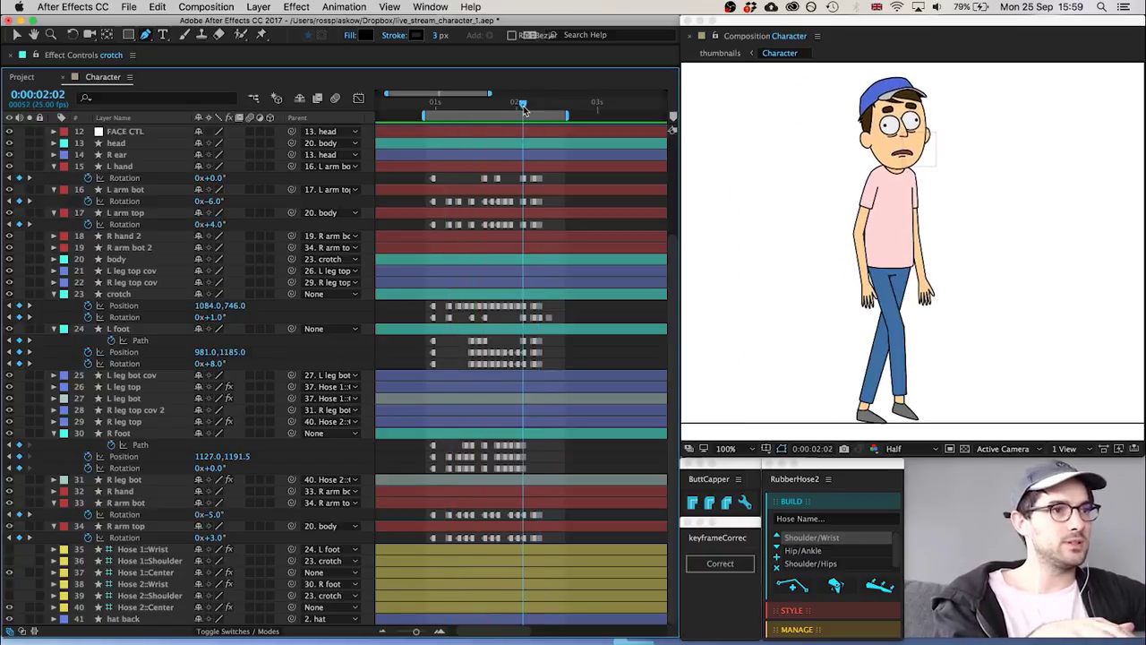
{"action": "key", "text": "Page_Down"}
{"action": "key", "text": "Page_Down"}
{"action": "key", "text": "Page_Down"}
{"action": "key", "text": "Page_Down"}
{"action": "key", "text": "Page_Down"}
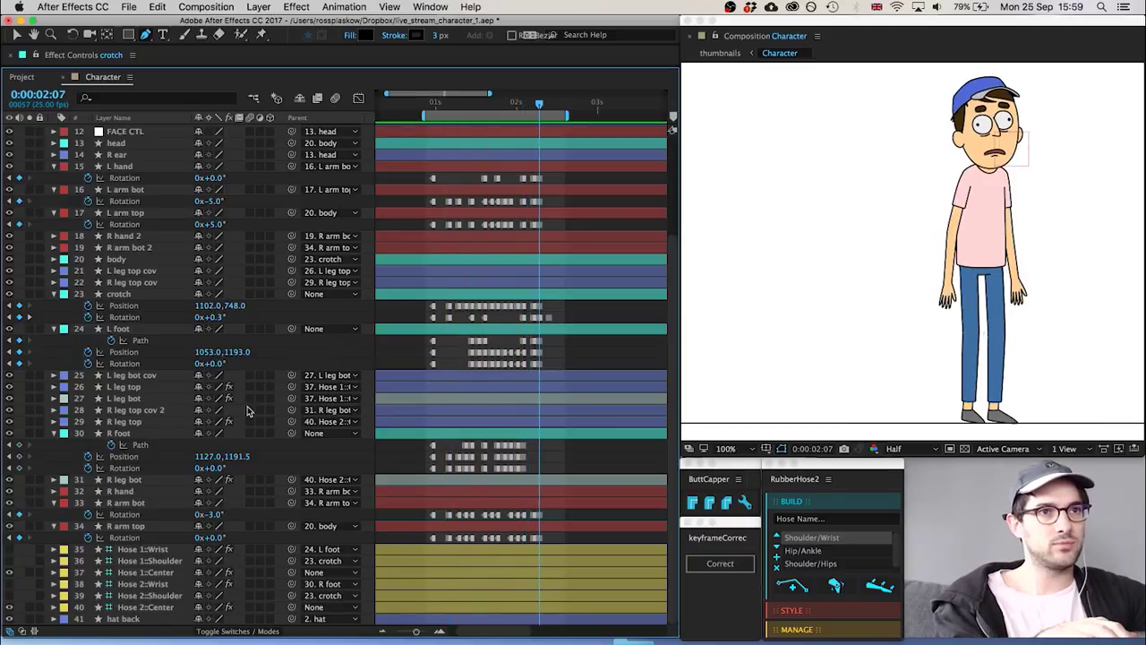
{"action": "key", "text": "Page_Up"}
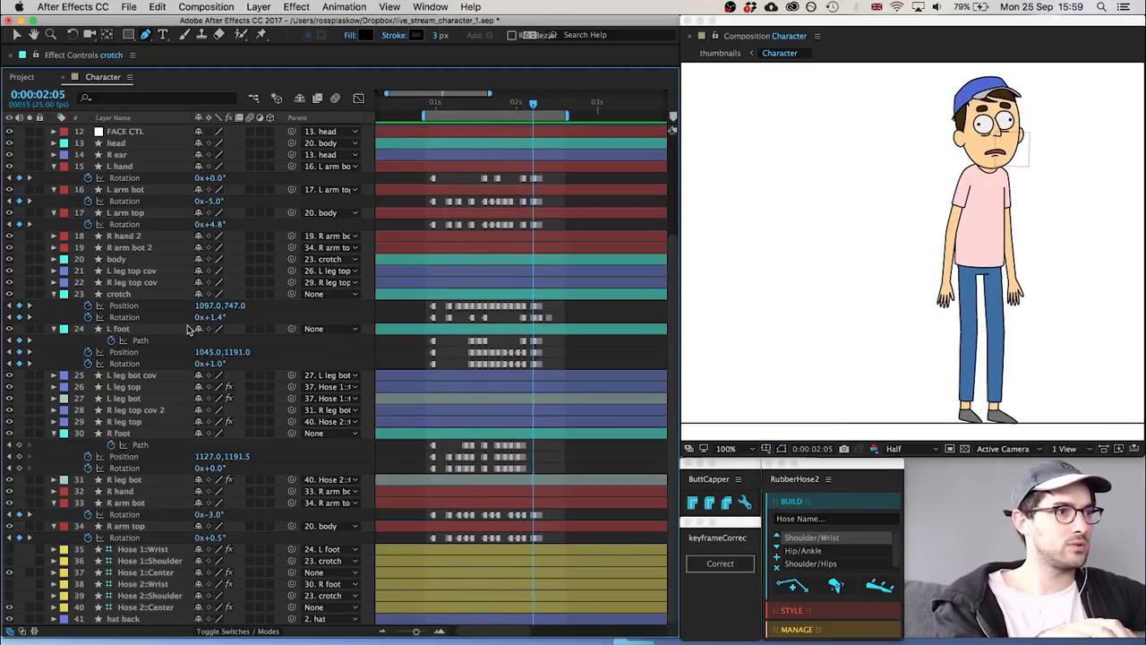
{"action": "left_click", "coordinate": [213, 318]}
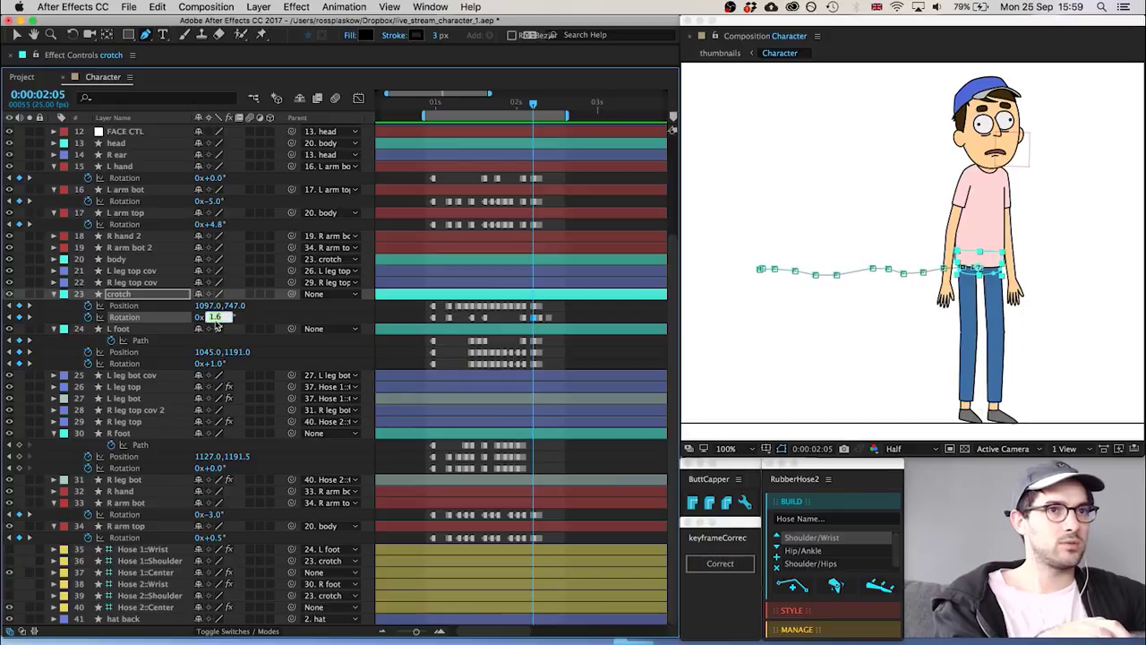
{"action": "left_click", "coordinate": [496, 315]}
Set the crotch's Rotation to -0.5° at 0:00:02:02 and preview the walk
{"action": "key", "text": "Page_Up"}
{"action": "key", "text": "Page_Up"}
{"action": "key", "text": "Page_Up"}
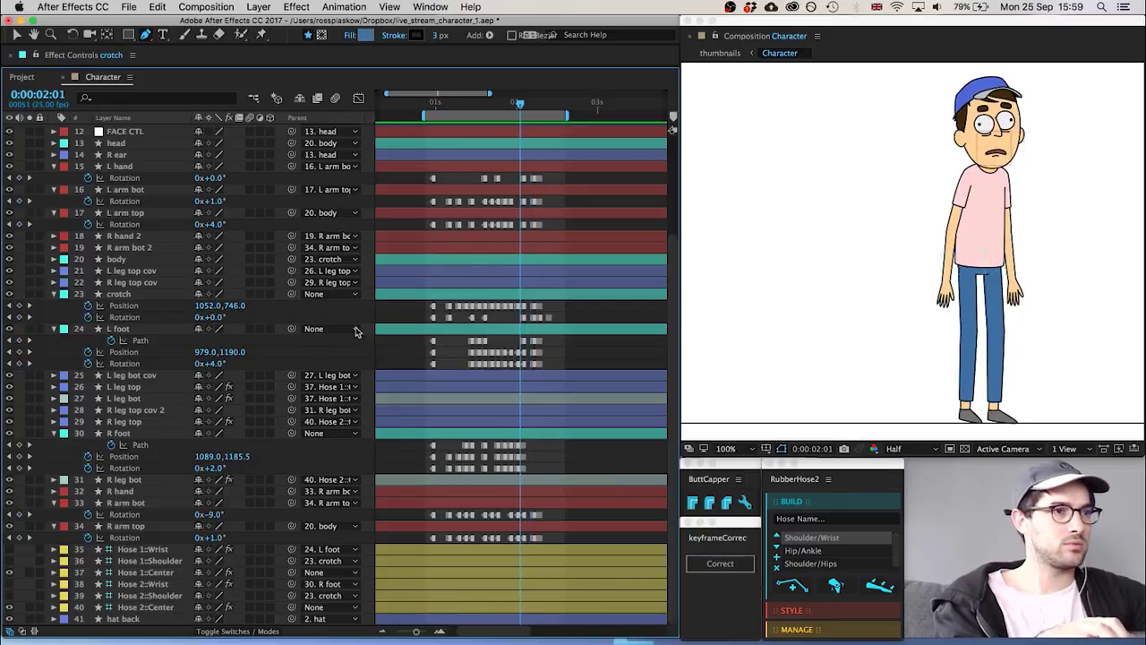
{"action": "left_click", "coordinate": [213, 318]}
{"action": "key", "text": "Down"}
{"action": "key", "text": "Down"}
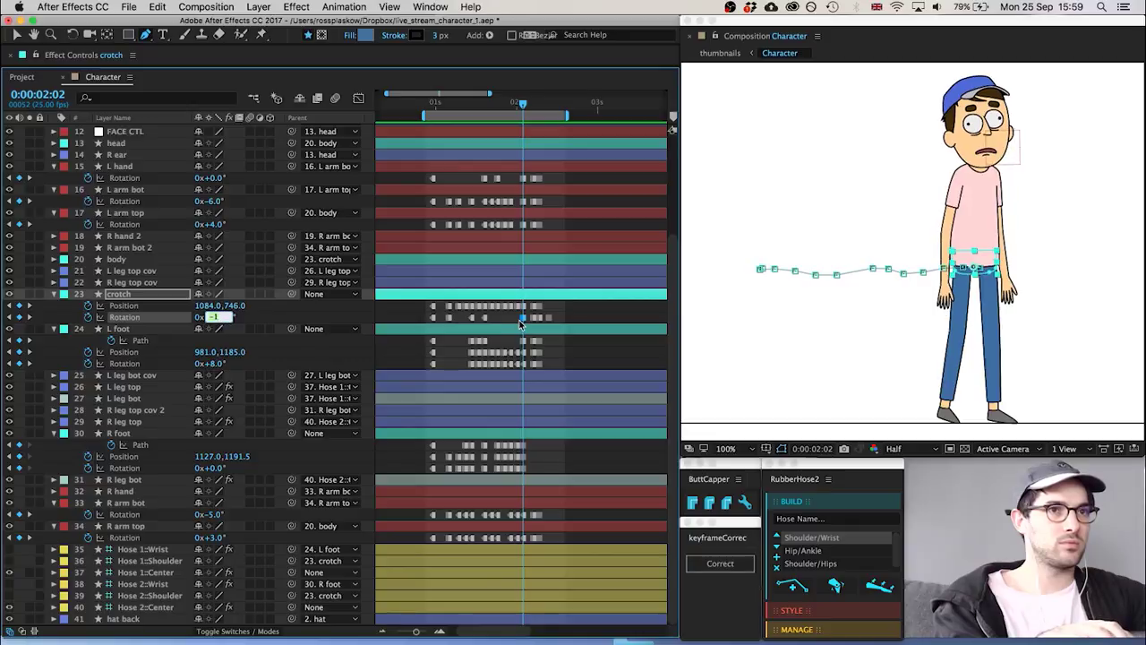
{"action": "key", "text": "super+Up"}
{"action": "key", "text": "super+Up"}
{"action": "key", "text": "super+Up"}
{"action": "key", "text": "super+Up"}
{"action": "left_click", "coordinate": [500, 318]}
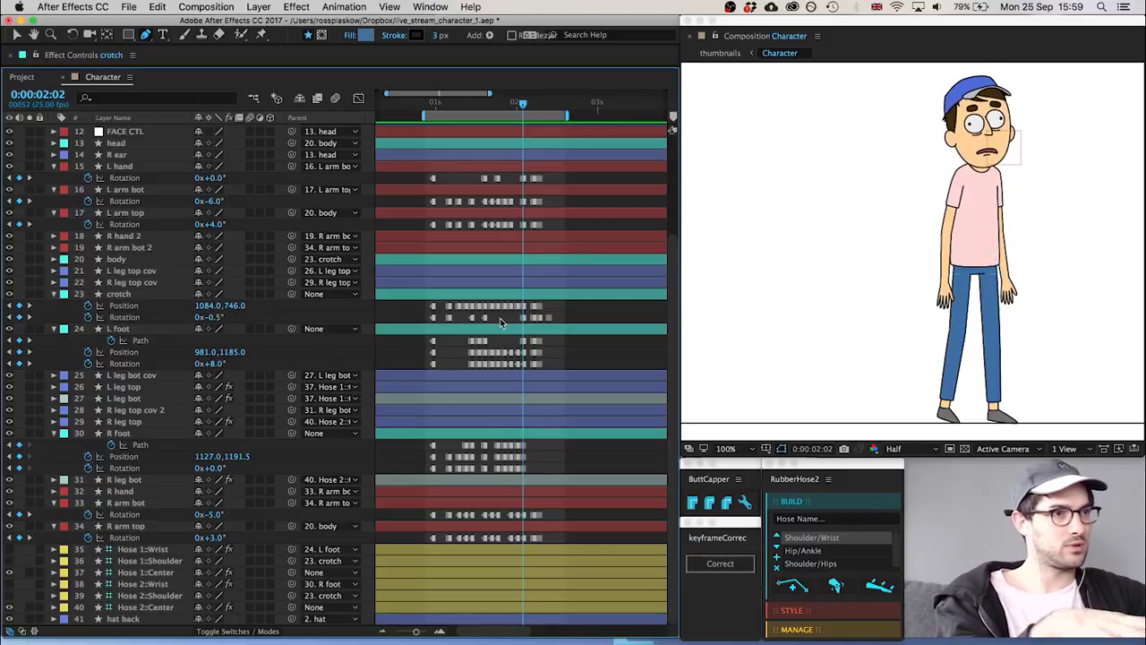
{"action": "key", "text": "KP_0"}
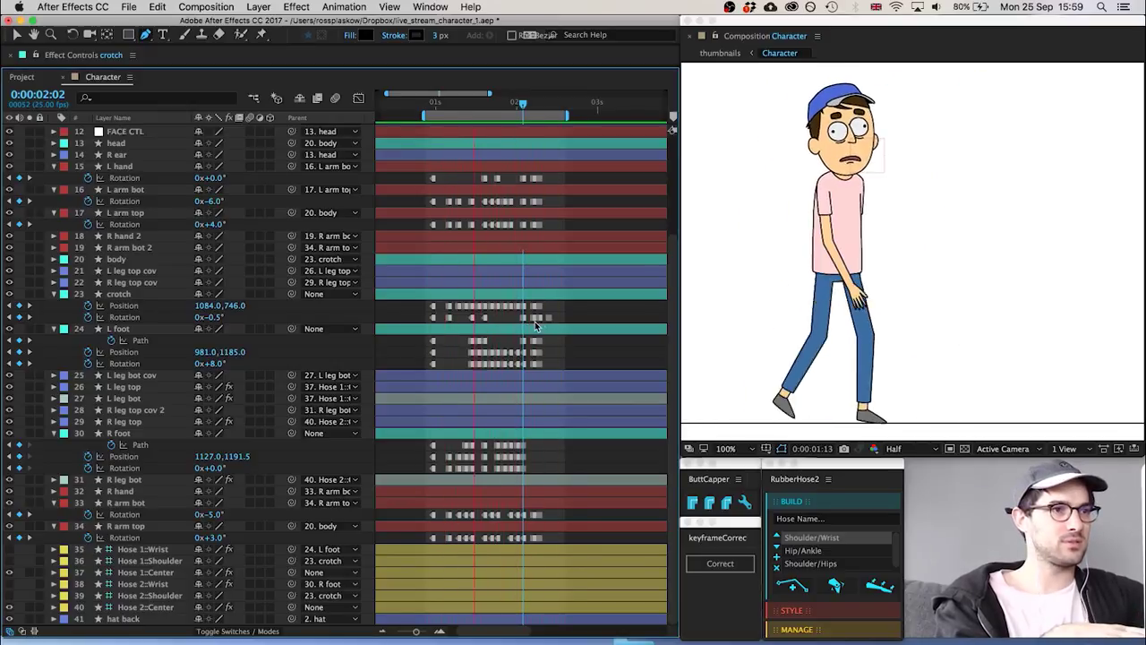
Move the crotch's last two Rotation keyframes to 0:00:02:10 and 0:00:02:13
{"action": "left_click_drag", "start_coordinate": [536, 321], "coordinate": [537, 320]}
{"action": "left_click_drag", "start_coordinate": [540, 318], "coordinate": [544, 318]}
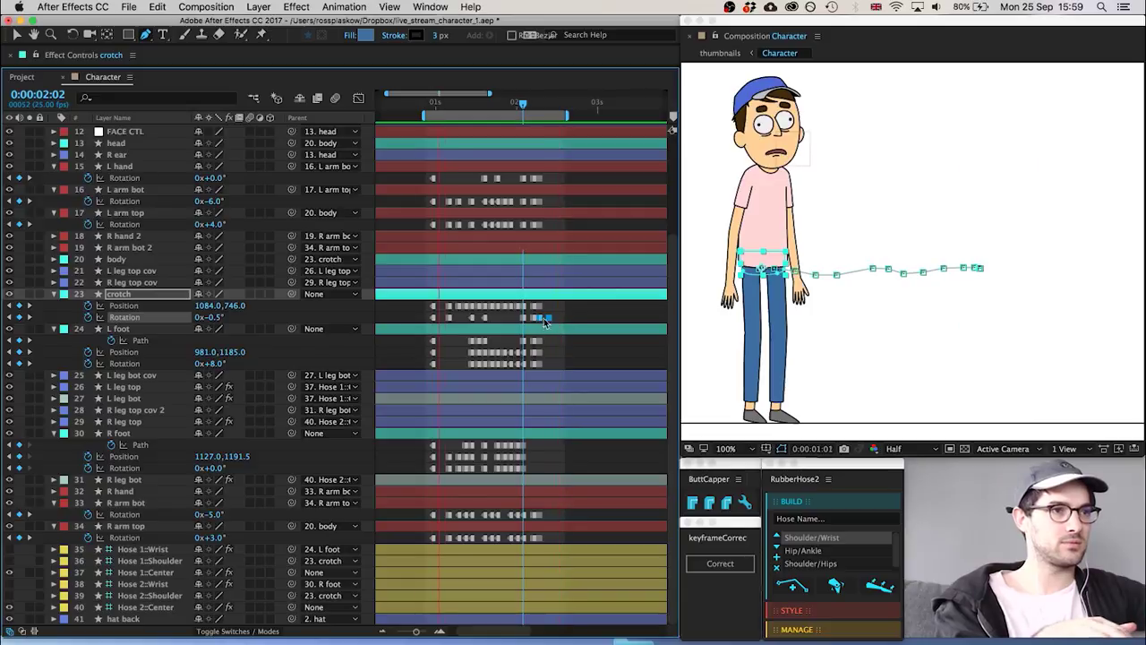
{"action": "left_click", "coordinate": [567, 315]}
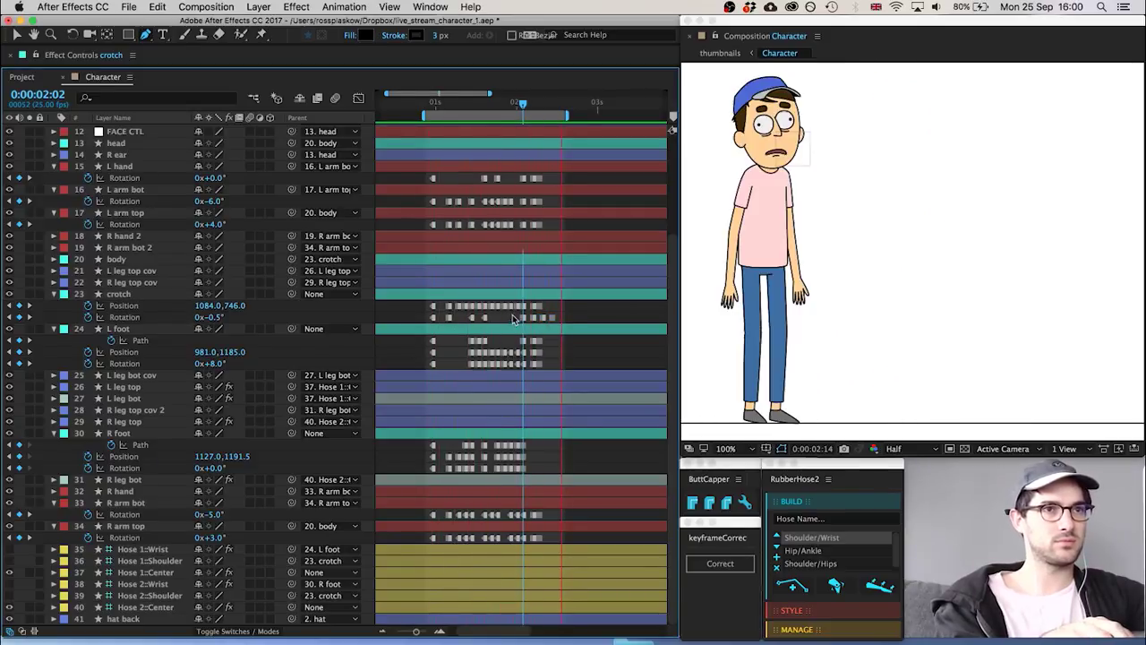
{"action": "left_click_drag", "start_coordinate": [513, 113], "coordinate": [541, 114]}
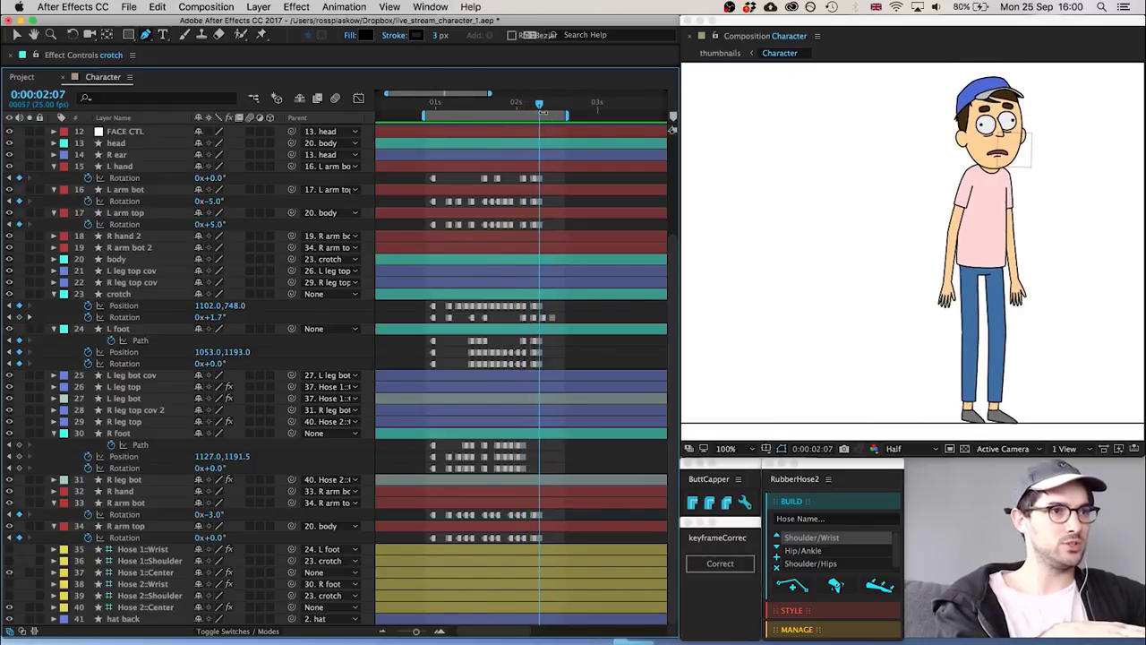
{"action": "left_click_drag", "start_coordinate": [562, 320], "coordinate": [540, 325]}
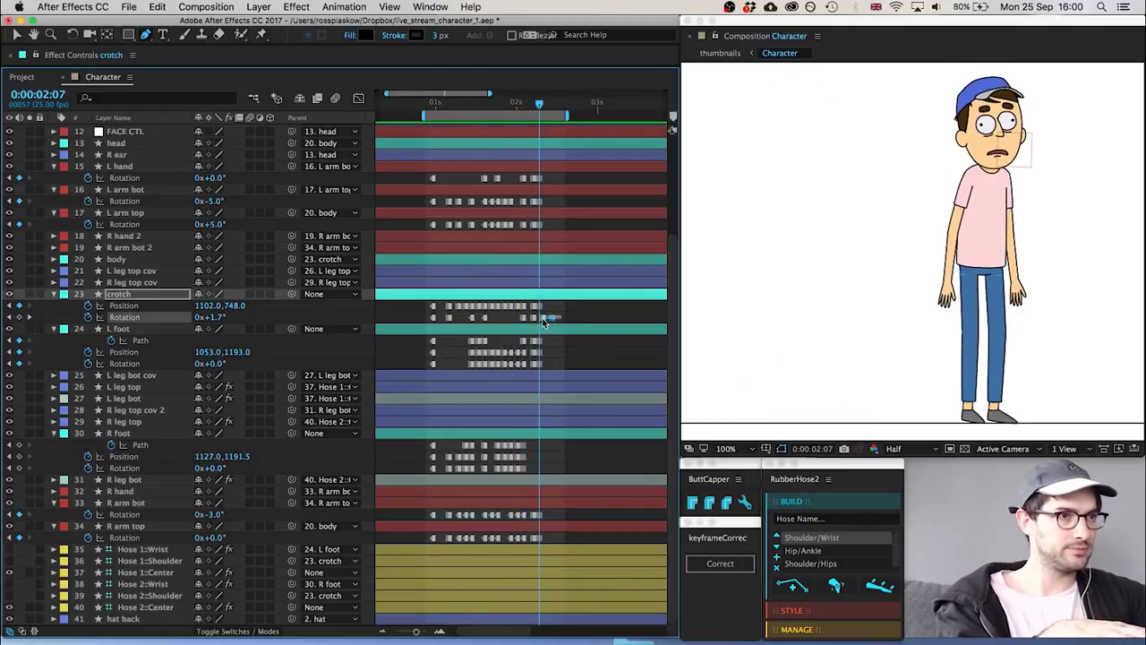
{"action": "left_click", "coordinate": [570, 320]}
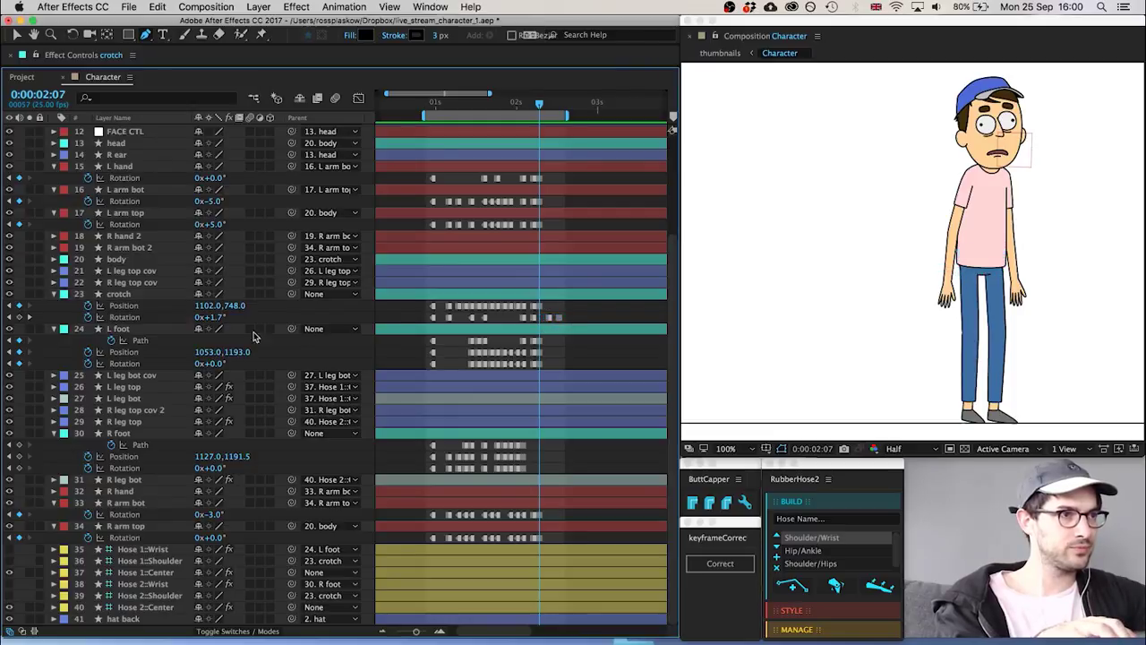
Add a crotch Rotation keyframe of 1.9° at 0:00:02:07 and step through the frames to 0:00:02:13
{"action": "left_click", "coordinate": [219, 318]}
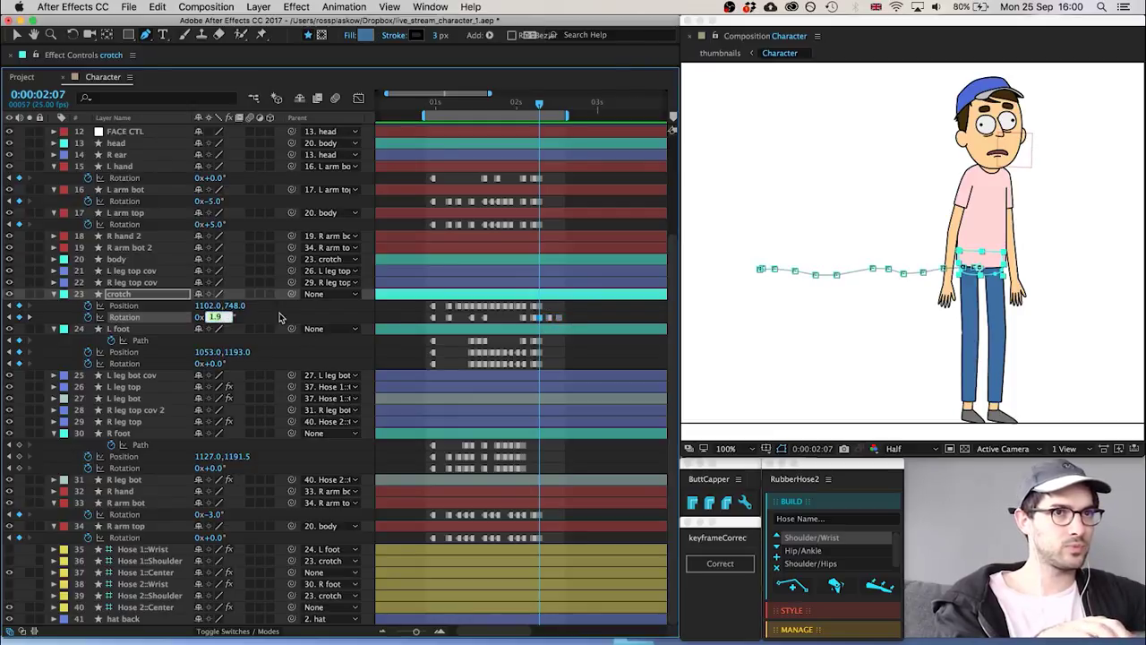
{"action": "left_click", "coordinate": [511, 317]}
{"action": "key", "text": "Page_Down"}
{"action": "key", "text": "Page_Down"}
{"action": "key", "text": "Page_Down"}
{"action": "key", "text": "Page_Down"}
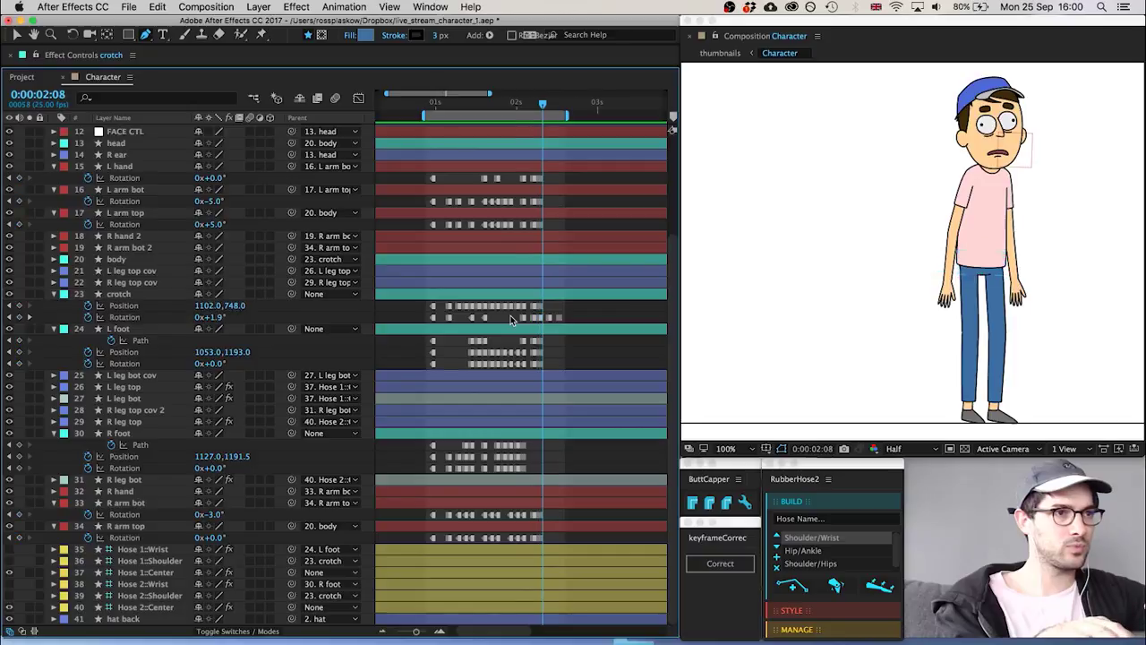
{"action": "key", "text": "Page_Down"}
{"action": "key", "text": "Page_Down"}
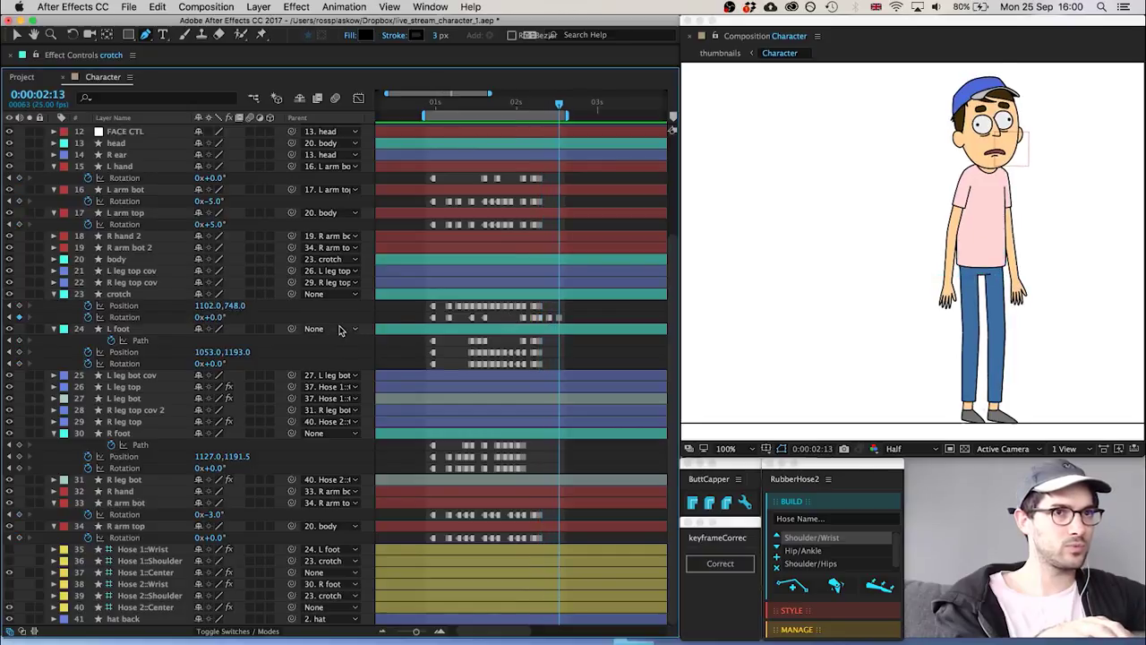
Compare the hip poses around 0:00:02:10 and set the crotch's Rotation to 1.3° there
{"action": "key", "text": "Page_Up"}
{"action": "key", "text": "Page_Up"}
{"action": "key", "text": "Page_Up"}
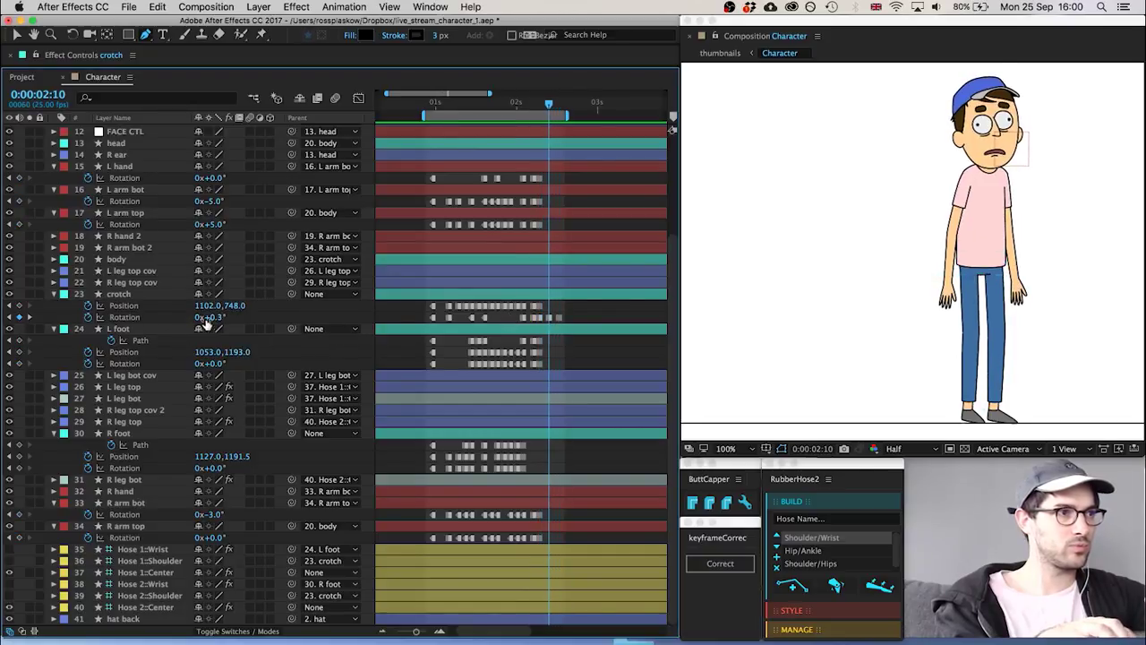
{"action": "key", "text": "Page_Up"}
{"action": "key", "text": "Page_Up"}
{"action": "key", "text": "Page_Down"}
{"action": "key", "text": "Page_Down"}
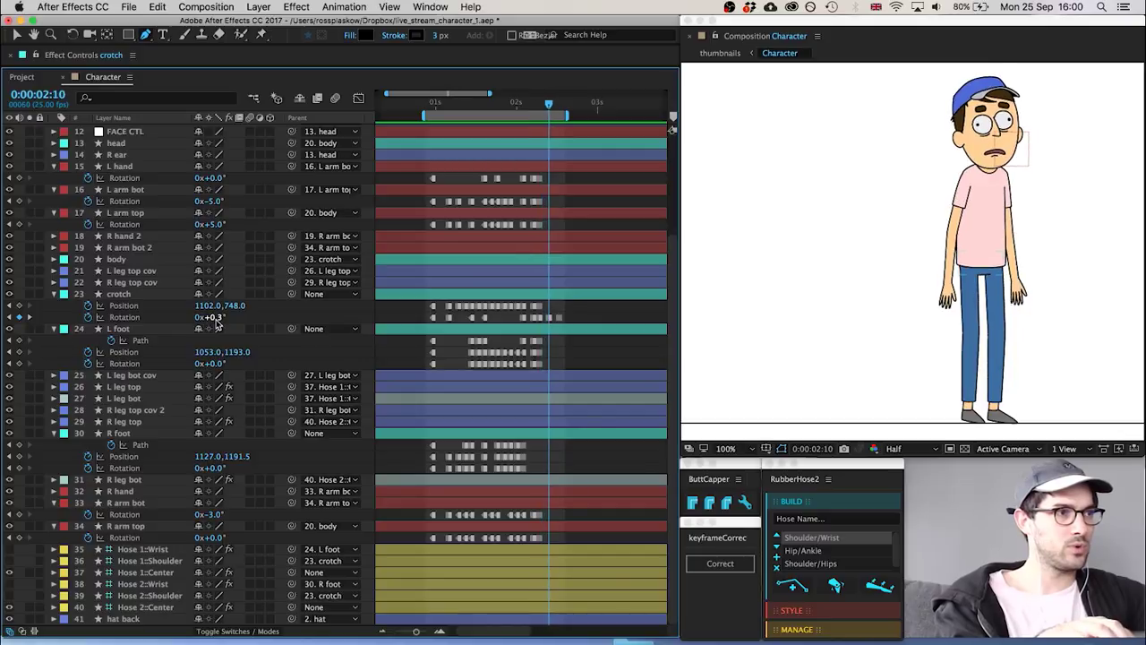
{"action": "type", "text": "1.3"}
{"action": "key", "text": "Return"}
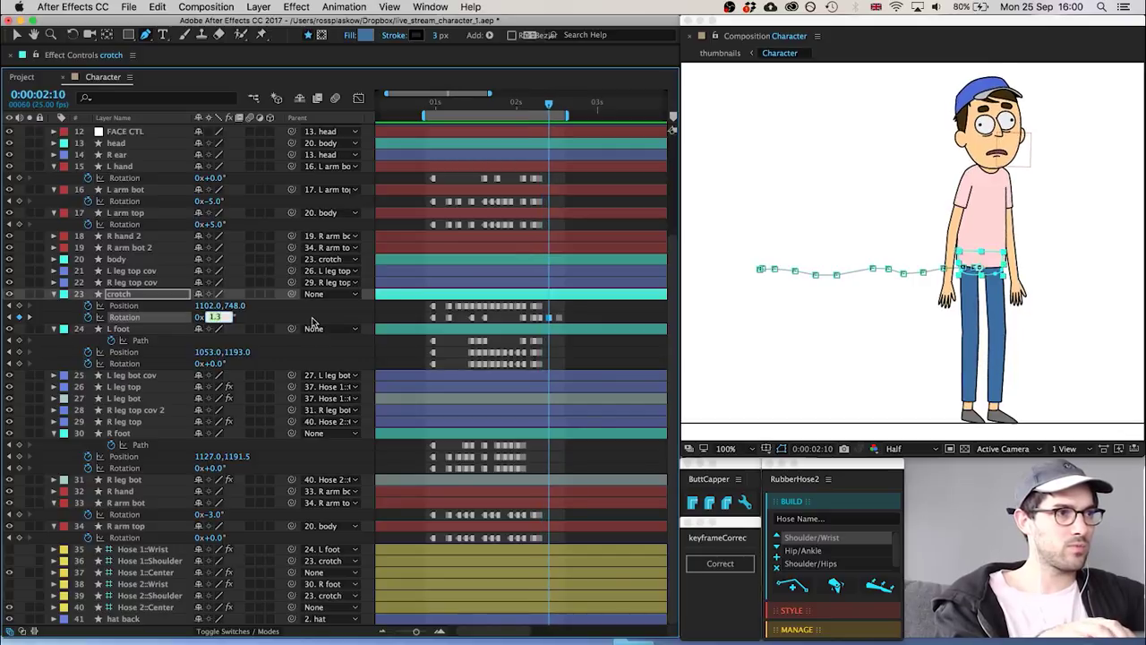
Set the crotch's Rotation to 0.4° at 0:00:02:13 and preview the walk with the work area extended to 0:00:02:22
{"action": "left_click", "coordinate": [412, 315]}
{"action": "key", "text": "Page_Down"}
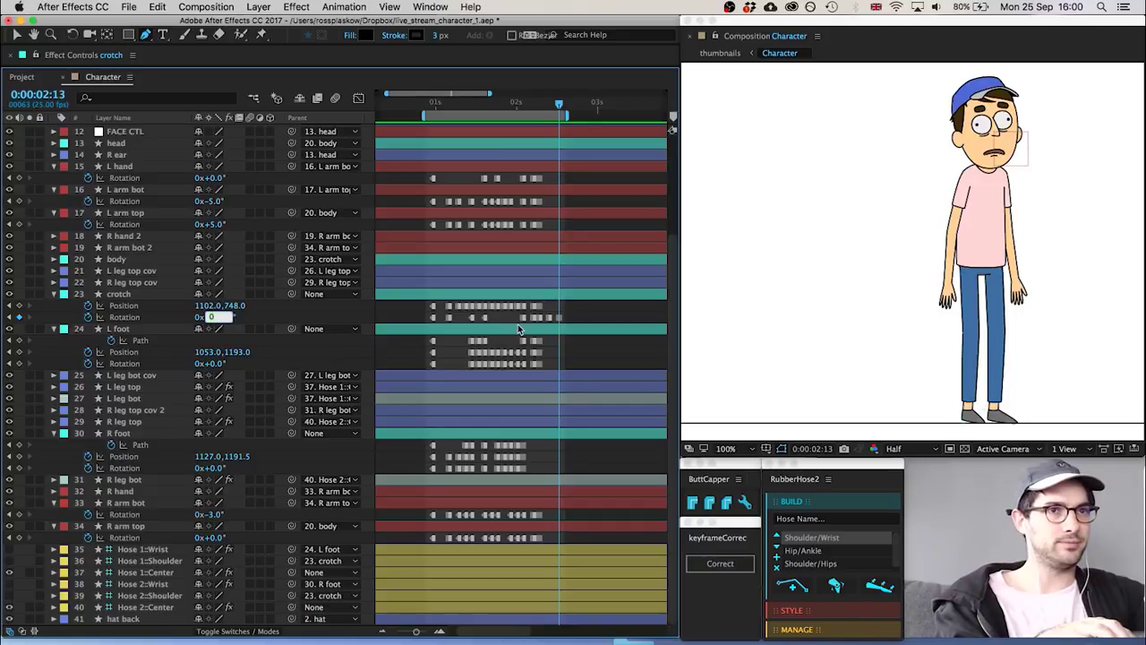
{"action": "type", "text": "0.2"}
{"action": "key", "text": "Return"}
{"action": "key", "text": "Return"}
{"action": "key", "text": "space"}
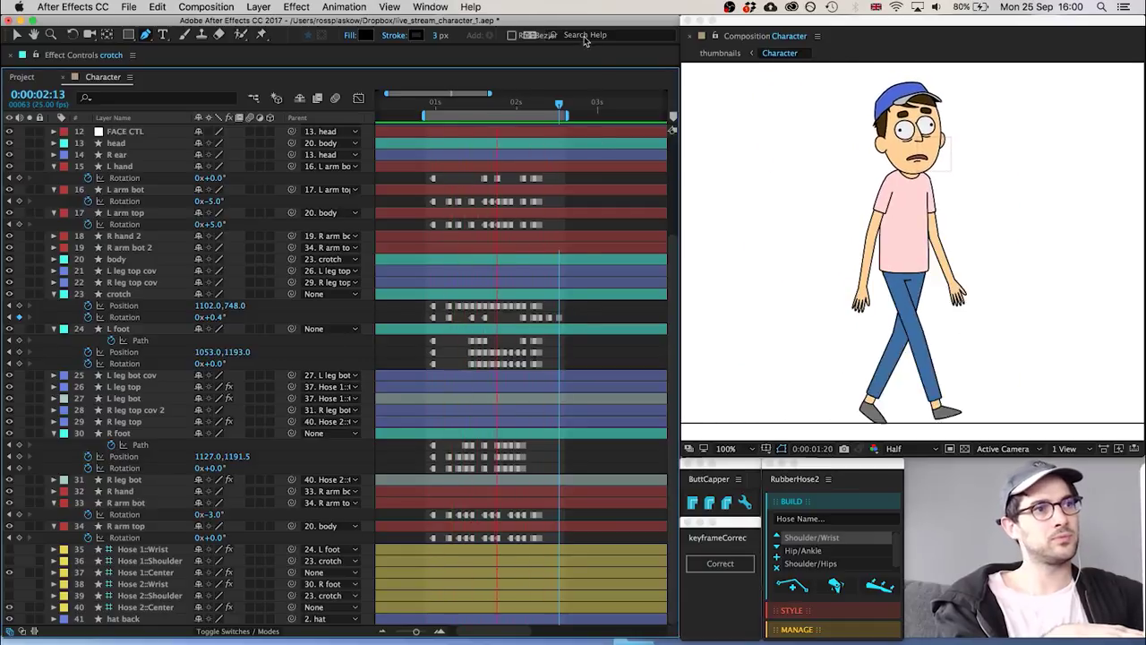
{"action": "left_click", "coordinate": [590, 104]}
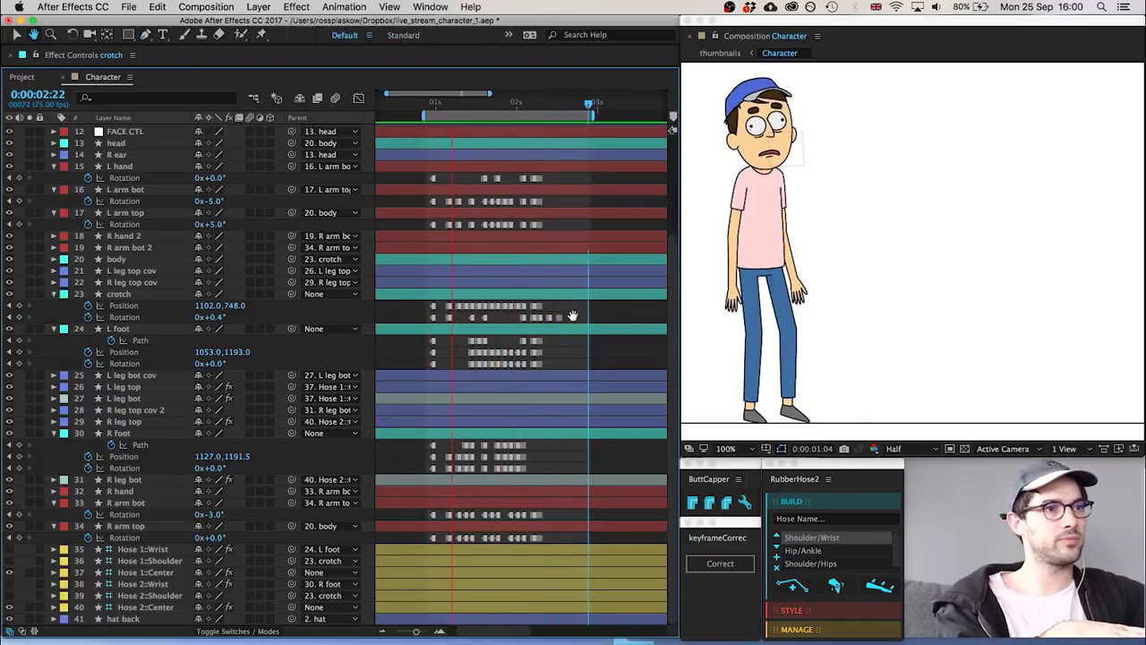
{"action": "key", "text": "v"}
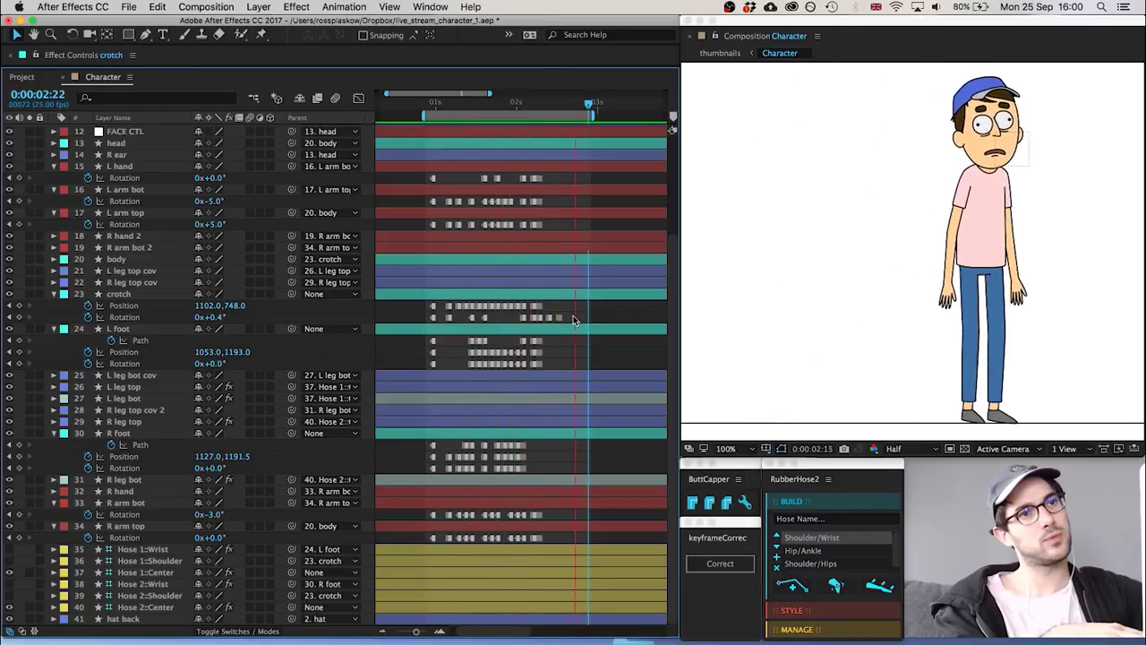
Reduce the crotch's last four Rotation keyframes, from 0:00:02:05 onward, to 0.9°, 1.0°, 0.7° and 0.2°, and preview the walk
{"action": "left_click_drag", "start_coordinate": [522, 105], "coordinate": [535, 102]}
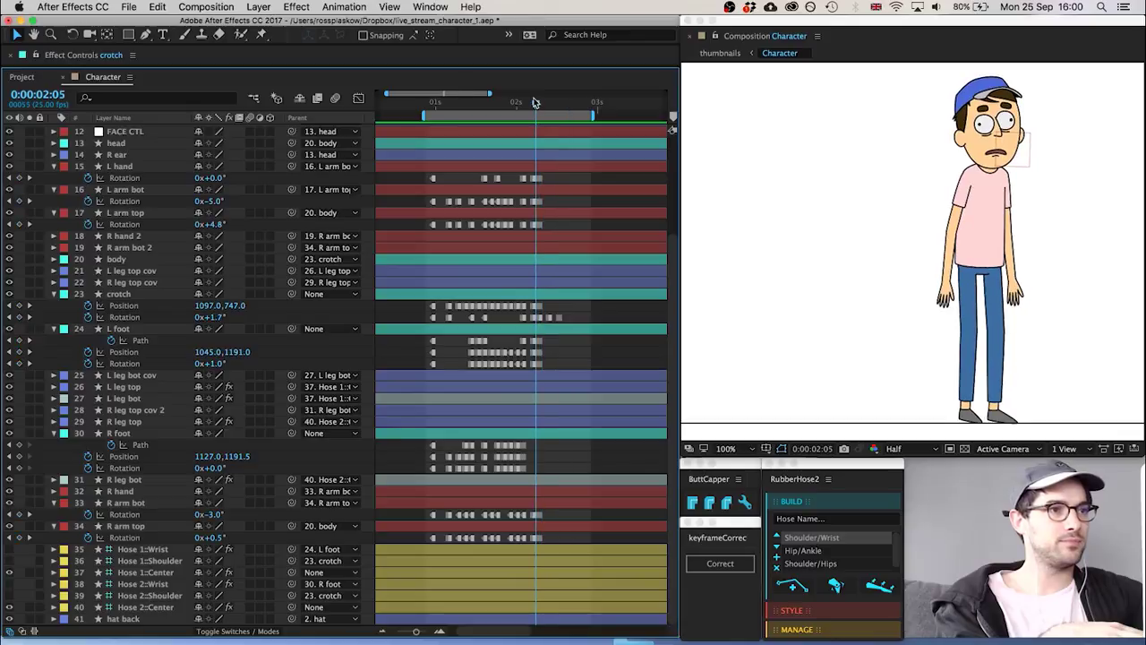
{"action": "left_click_drag", "start_coordinate": [567, 313], "coordinate": [527, 322]}
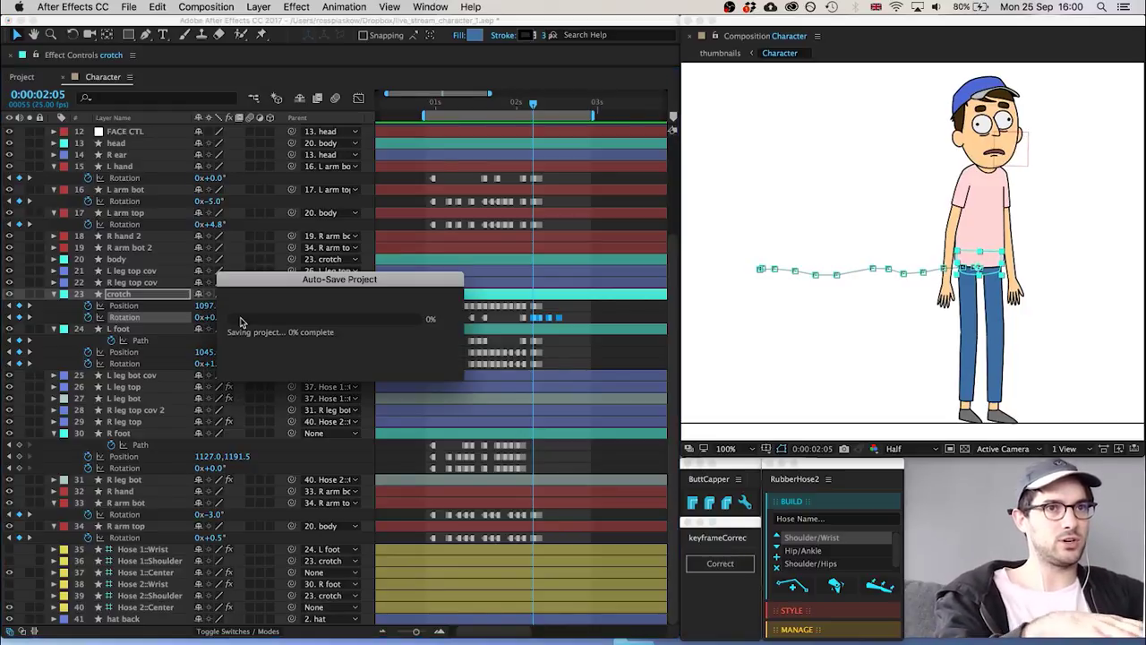
{"action": "left_click", "coordinate": [578, 315]}
{"action": "key", "text": "space"}
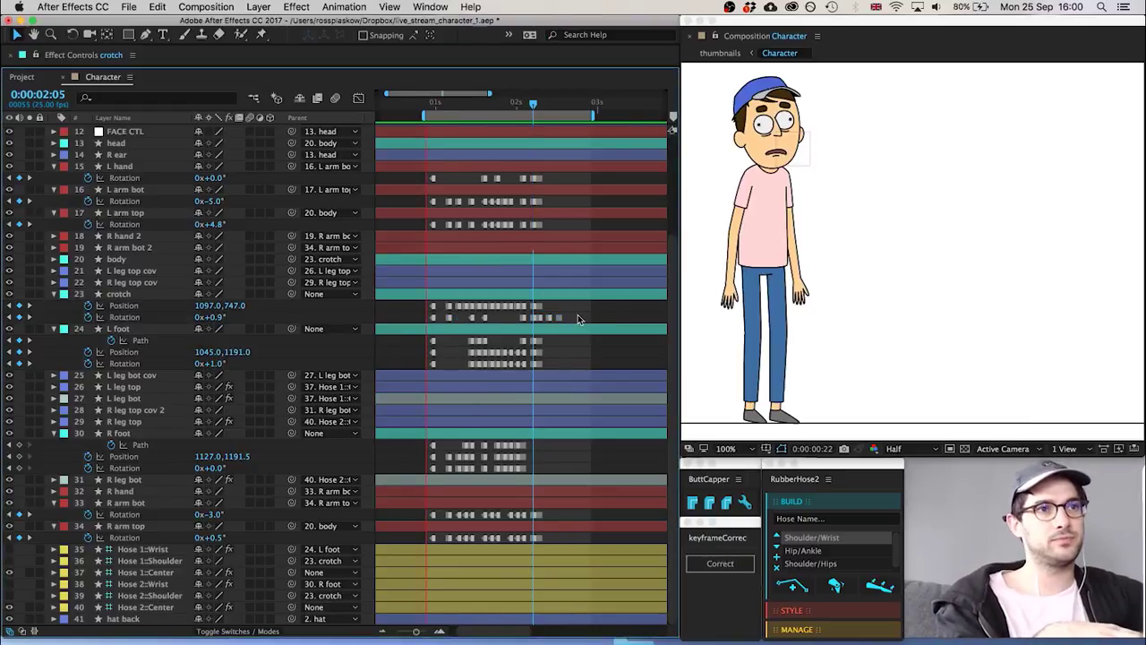
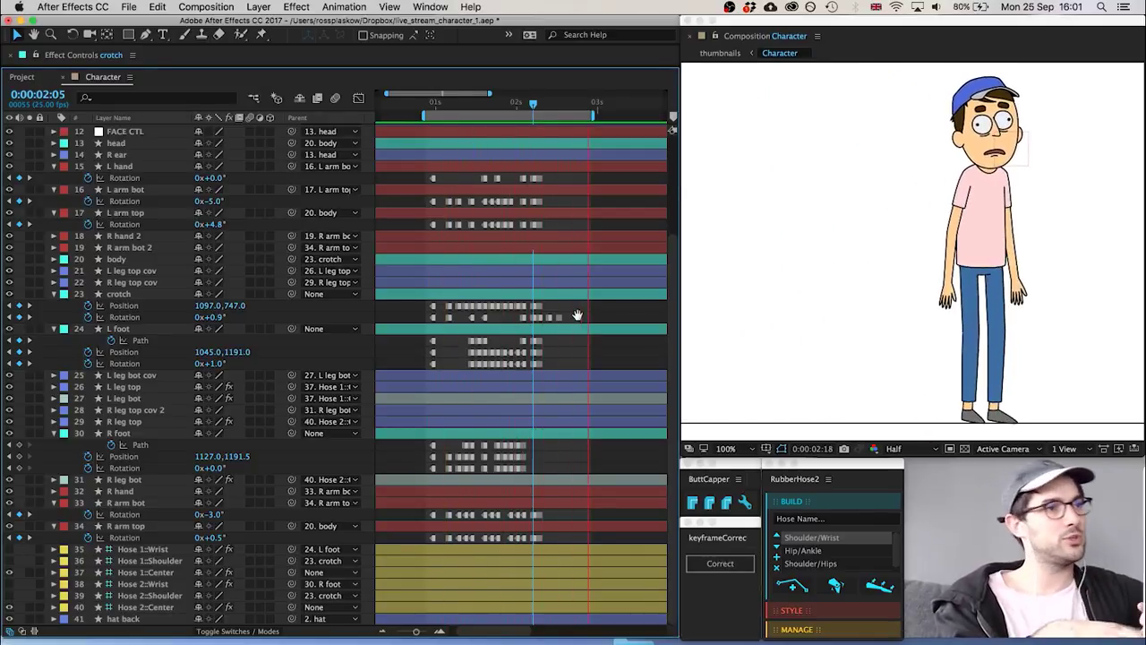
{"action": "key", "text": "space"}
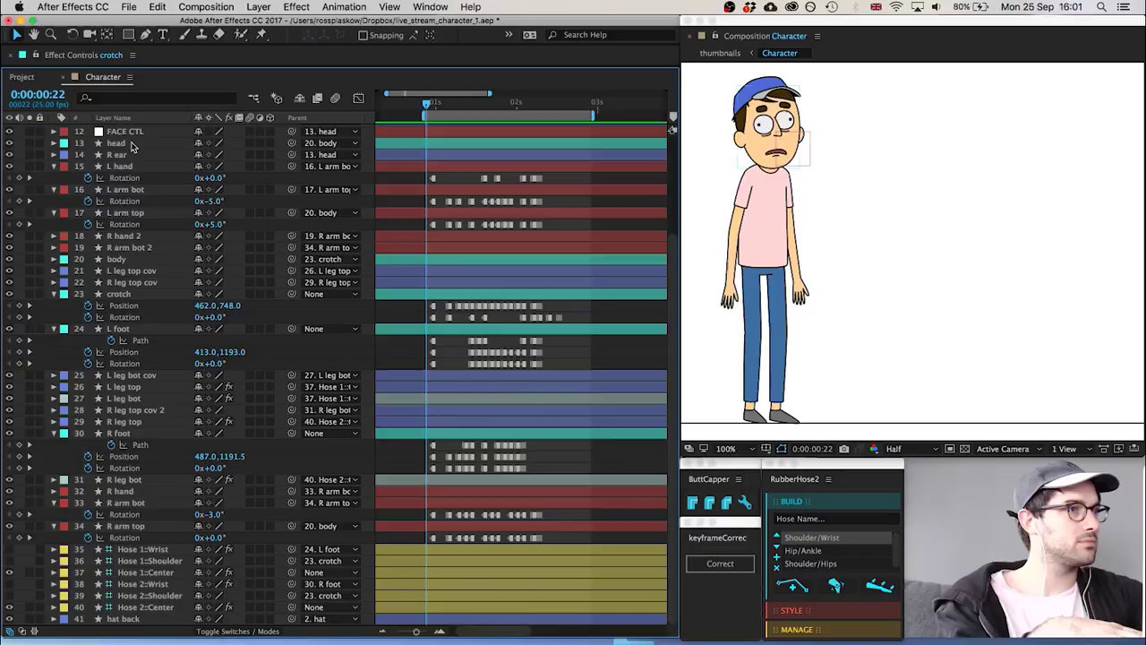
Reveal the head's Rotation and start its animation with a 0° keyframe at 0:00:00:24
{"action": "left_click", "coordinate": [132, 144]}
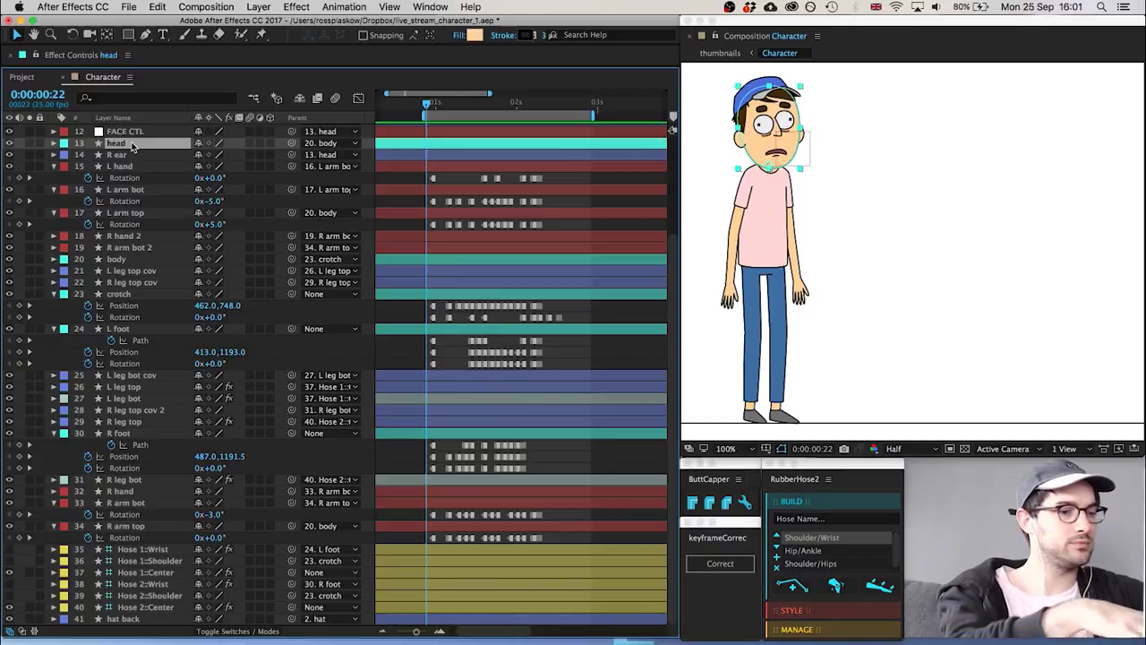
{"action": "key", "text": "r"}
{"action": "left_click_drag", "start_coordinate": [428, 106], "coordinate": [437, 105]}
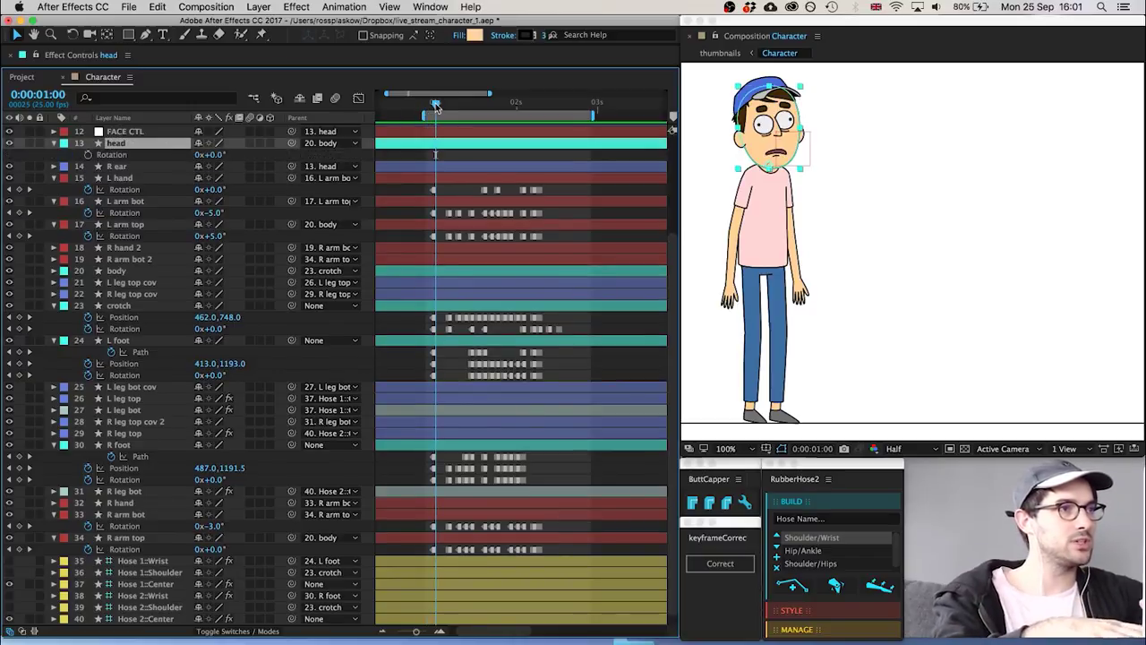
{"action": "key", "text": "j"}
{"action": "left_click", "coordinate": [88, 155]}
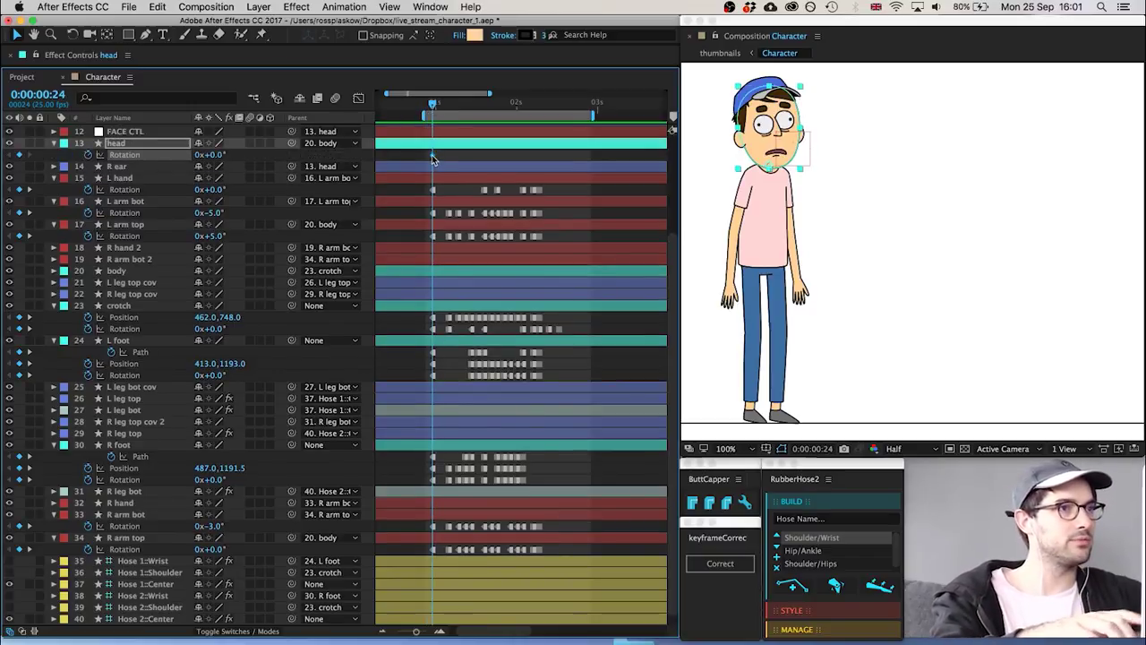
{"action": "left_click", "coordinate": [405, 161]}
Add a head Rotation keyframe of -2° at 0:00:01:07
{"action": "key", "text": "Page_Down"}
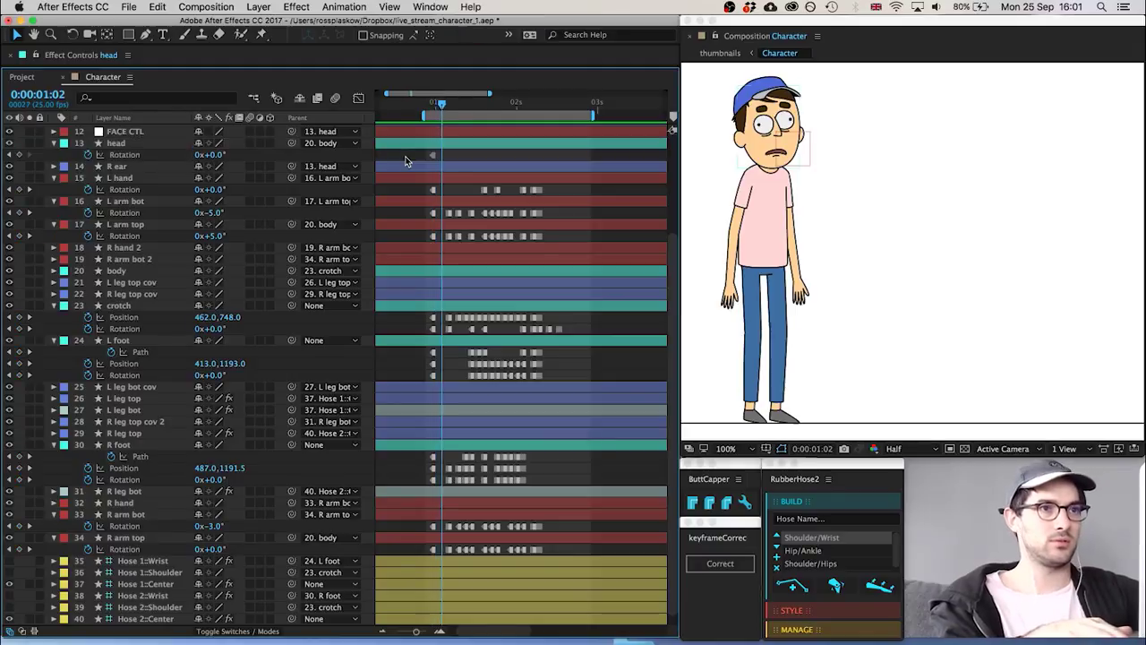
{"action": "key", "text": "Page_Down"}
{"action": "key", "text": "Page_Down"}
{"action": "key", "text": "Page_Down"}
{"action": "key", "text": "Page_Down"}
{"action": "key", "text": "Page_Down"}
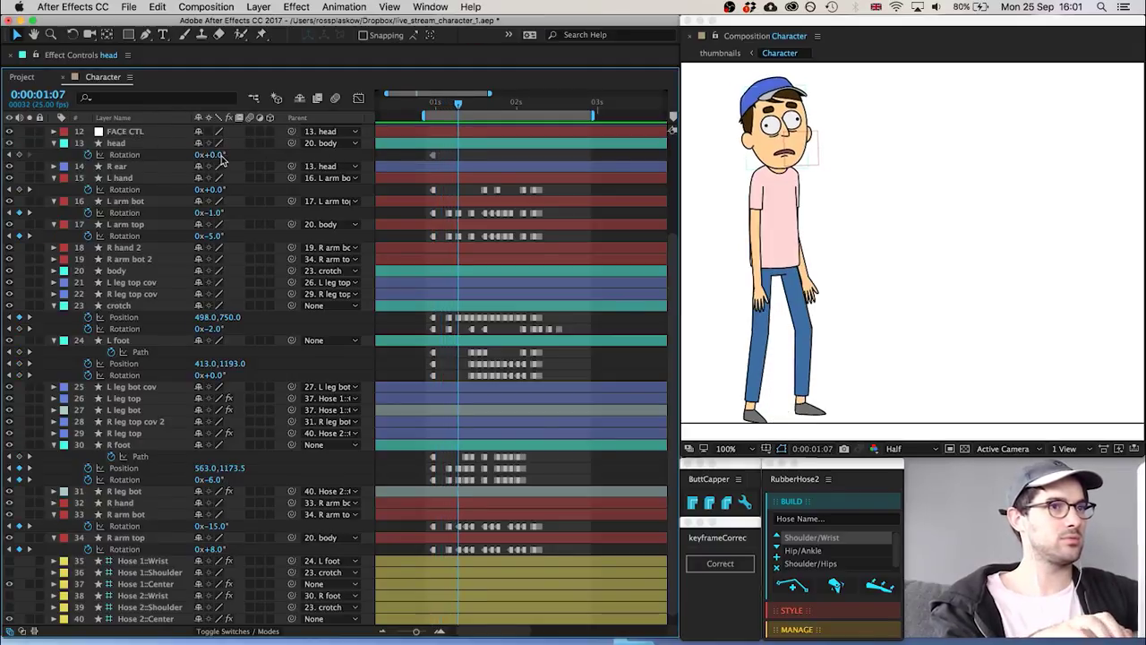
{"action": "left_click", "coordinate": [215, 155]}
{"action": "type", "text": "-2"}
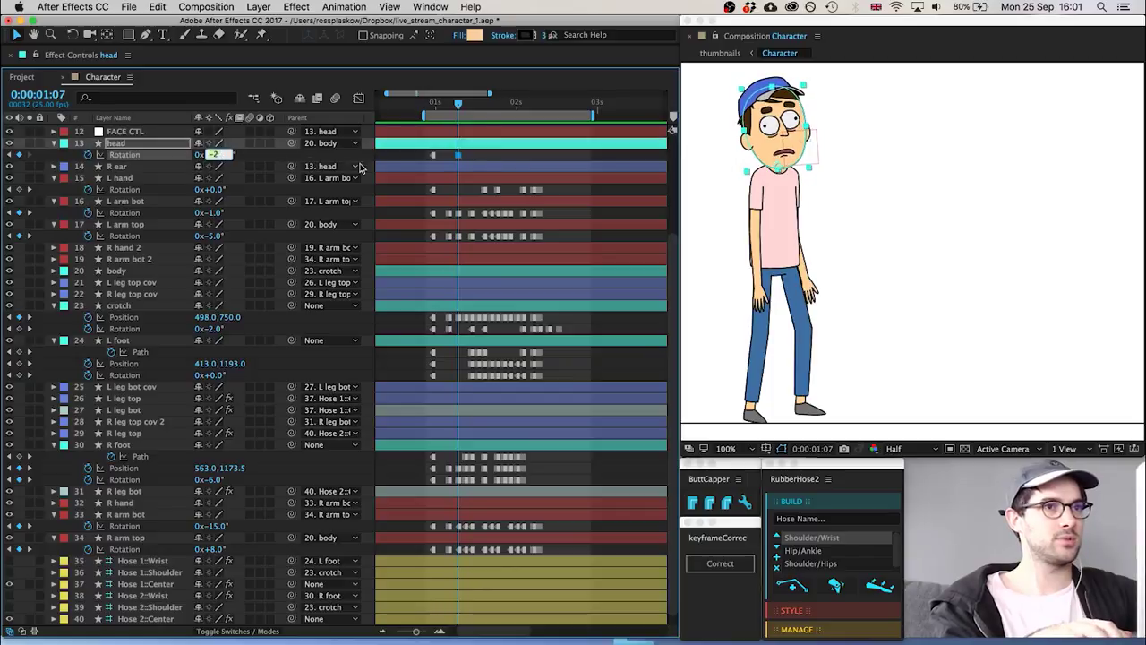
{"action": "left_click", "coordinate": [407, 159]}
Check the head pose through the stride and add a head Rotation keyframe of 1° at 0:00:02:02
{"action": "key", "text": "Page_Down"}
{"action": "key", "text": "Page_Down"}
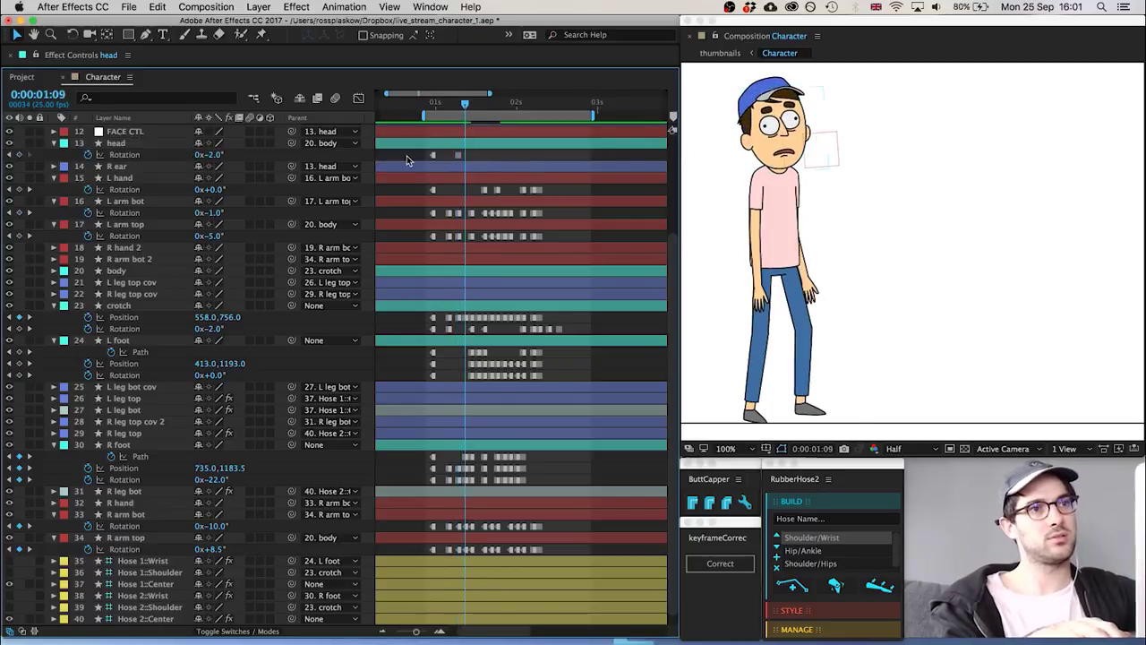
{"action": "key", "text": "Page_Down"}
{"action": "key", "text": "Page_Down"}
{"action": "key", "text": "Page_Down"}
{"action": "key", "text": "Page_Down"}
{"action": "key", "text": "Page_Up"}
{"action": "key", "text": "Page_Up"}
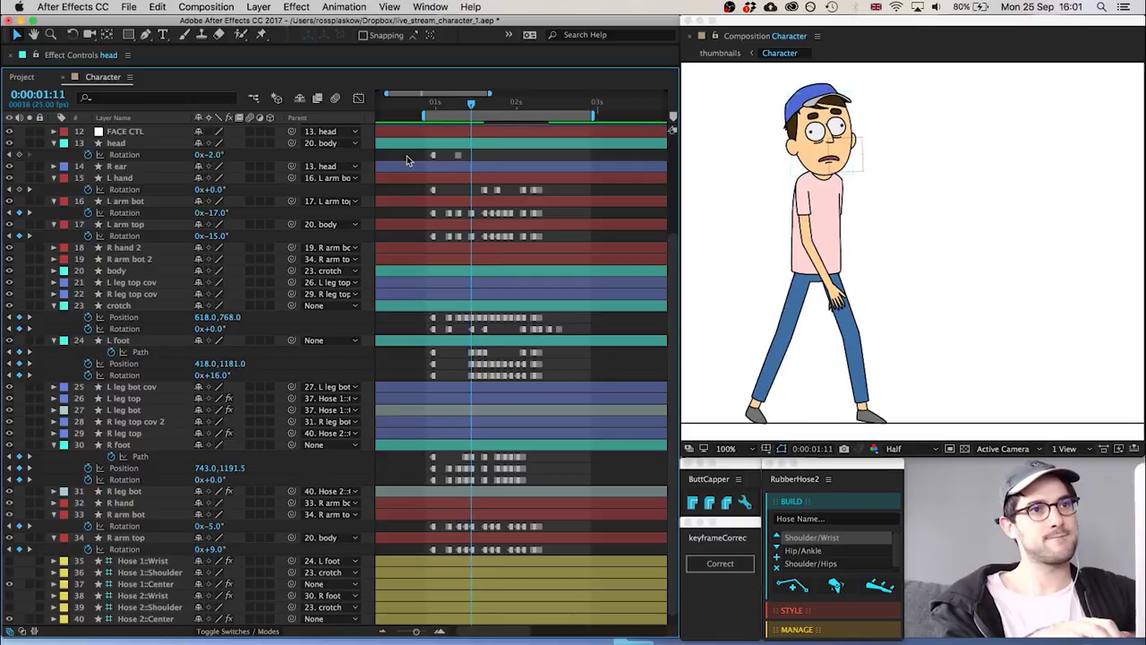
{"action": "key", "text": "Page_Down"}
{"action": "key", "text": "Page_Down"}
{"action": "key", "text": "Page_Down"}
{"action": "key", "text": "Page_Down"}
{"action": "key", "text": "Page_Down"}
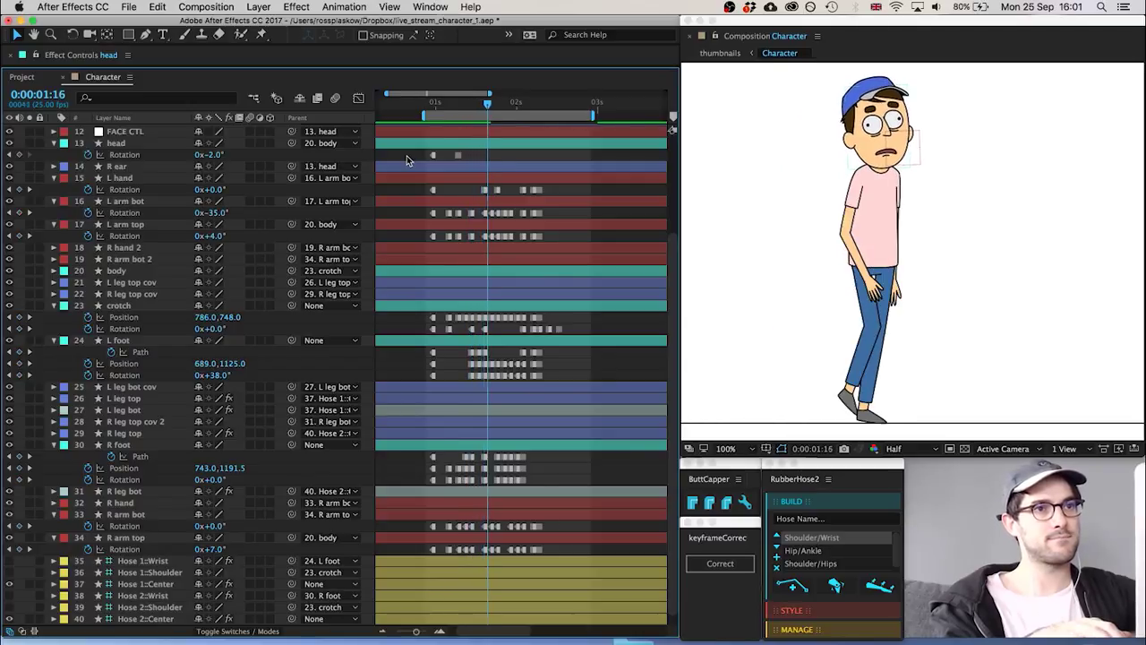
{"action": "key", "text": "Page_Down"}
{"action": "key", "text": "Page_Down"}
{"action": "key", "text": "Page_Down"}
{"action": "key", "text": "Page_Down"}
{"action": "key", "text": "Page_Down"}
{"action": "key", "text": "Page_Down"}
{"action": "key", "text": "Page_Down"}
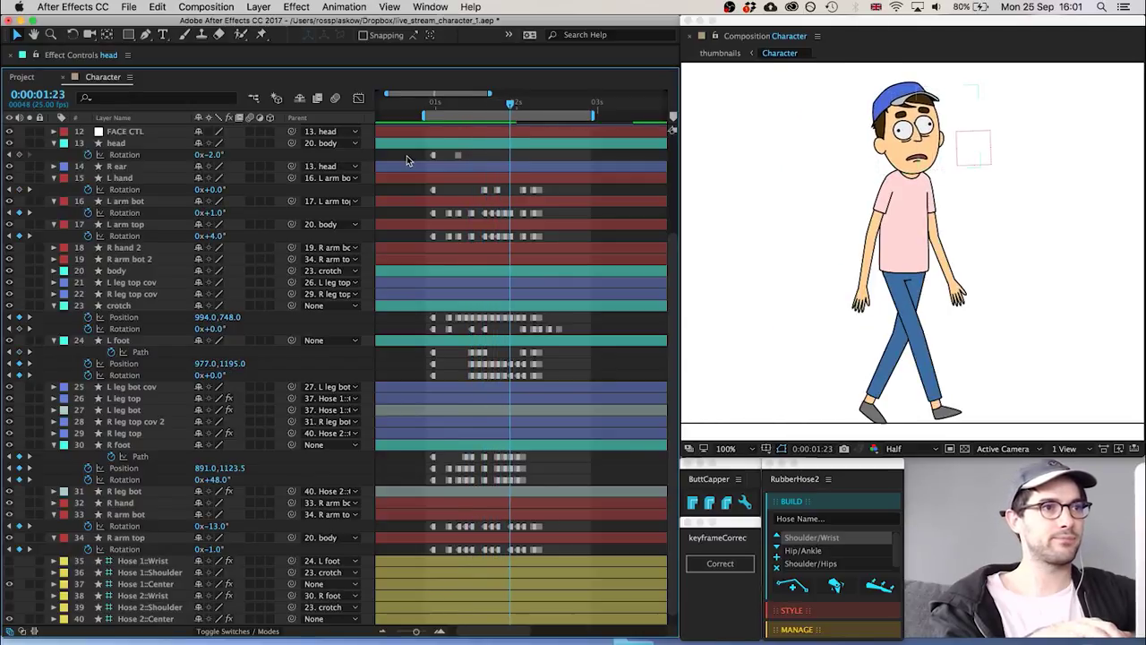
{"action": "key", "text": "Page_Down"}
{"action": "key", "text": "Page_Down"}
{"action": "key", "text": "Page_Down"}
{"action": "key", "text": "Page_Down"}
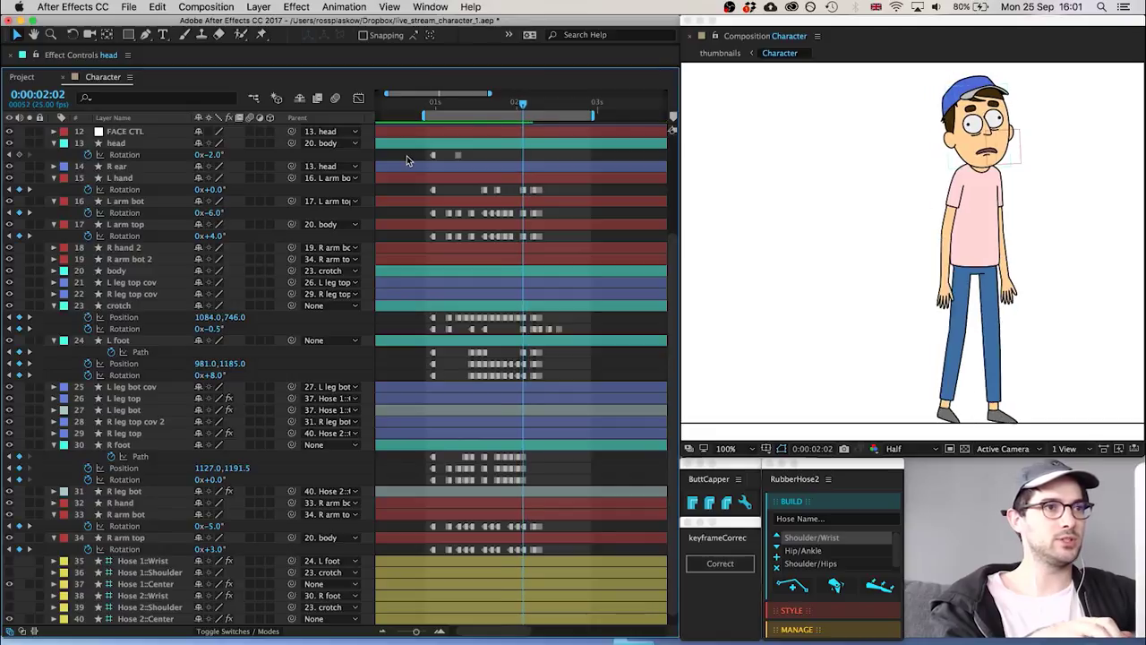
{"action": "left_click", "coordinate": [215, 155]}
{"action": "type", "text": "1"}
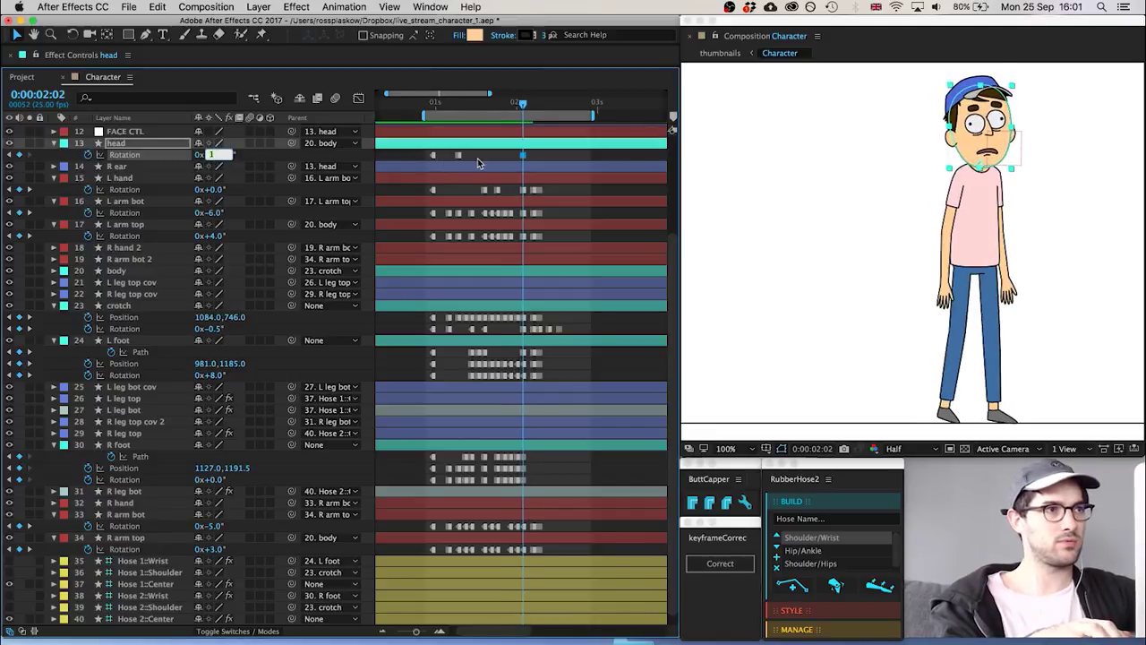
{"action": "key", "text": "Return"}
Add a head Rotation keyframe of 1.4° at 0:00:02:05
{"action": "key", "text": "Page_Down"}
{"action": "key", "text": "Page_Down"}
{"action": "key", "text": "Page_Down"}
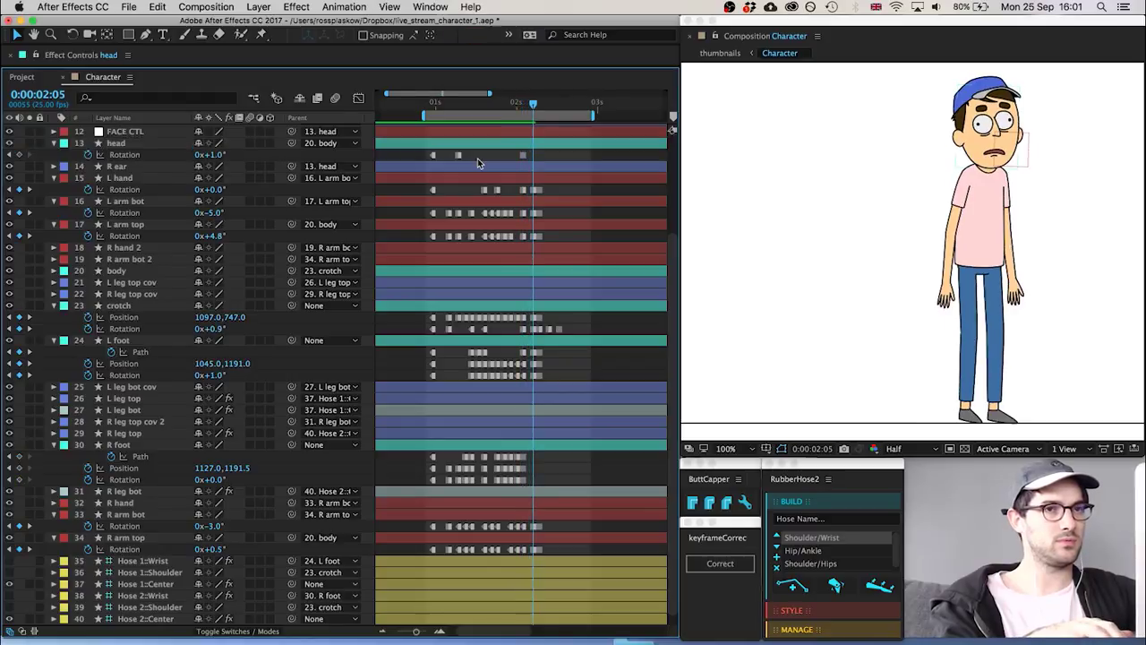
{"action": "left_click", "coordinate": [217, 156]}
{"action": "key", "text": "super+Up"}
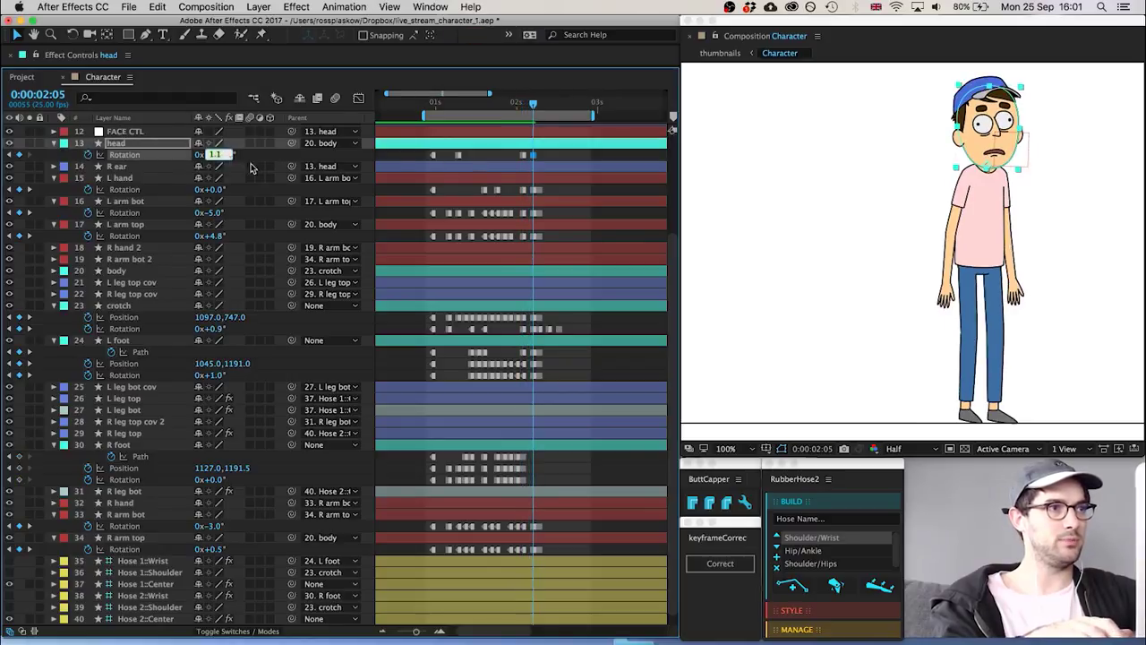
{"action": "type", "text": "1.4"}
{"action": "key", "text": "Return"}
Add a head Rotation keyframe of 0° at 0:00:02:10 and preview the walk
{"action": "key", "text": "Page_Down"}
{"action": "key", "text": "Page_Down"}
{"action": "key", "text": "Page_Down"}
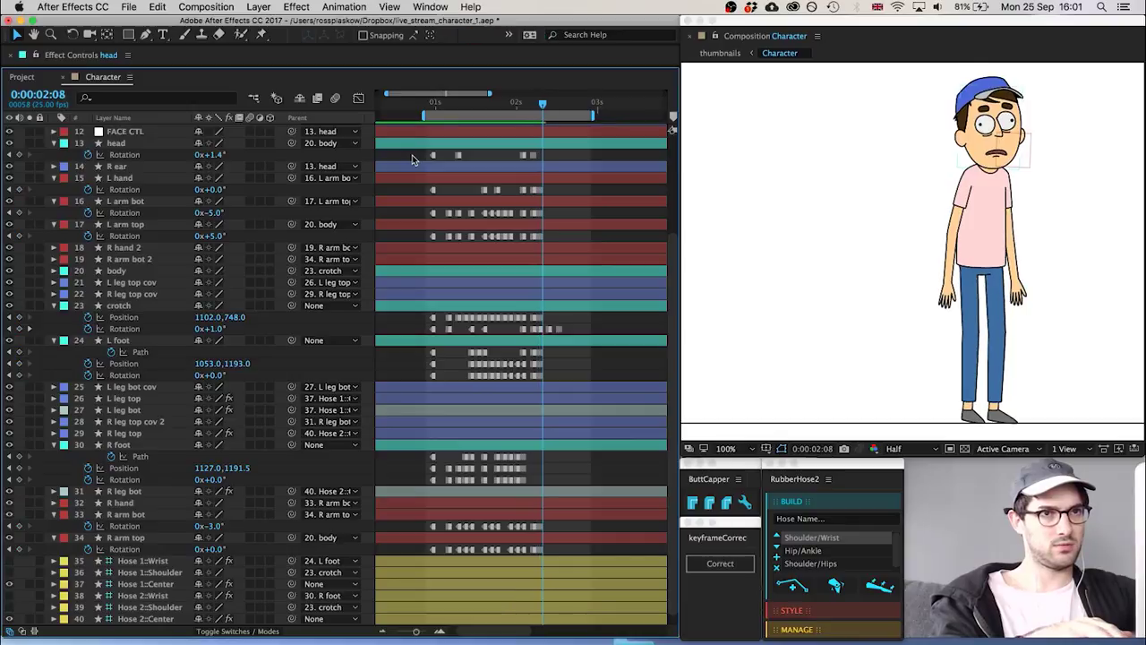
{"action": "key", "text": "Page_Up"}
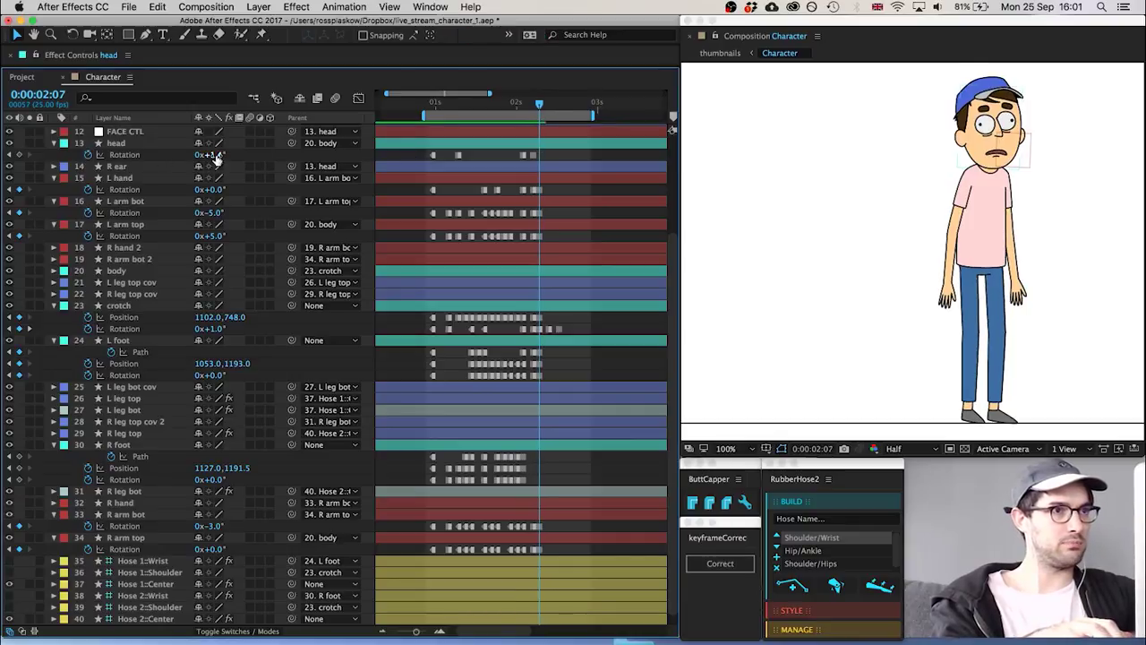
{"action": "key", "text": "Page_Down"}
{"action": "key", "text": "Page_Down"}
{"action": "key", "text": "Page_Down"}
{"action": "left_click", "coordinate": [217, 156]}
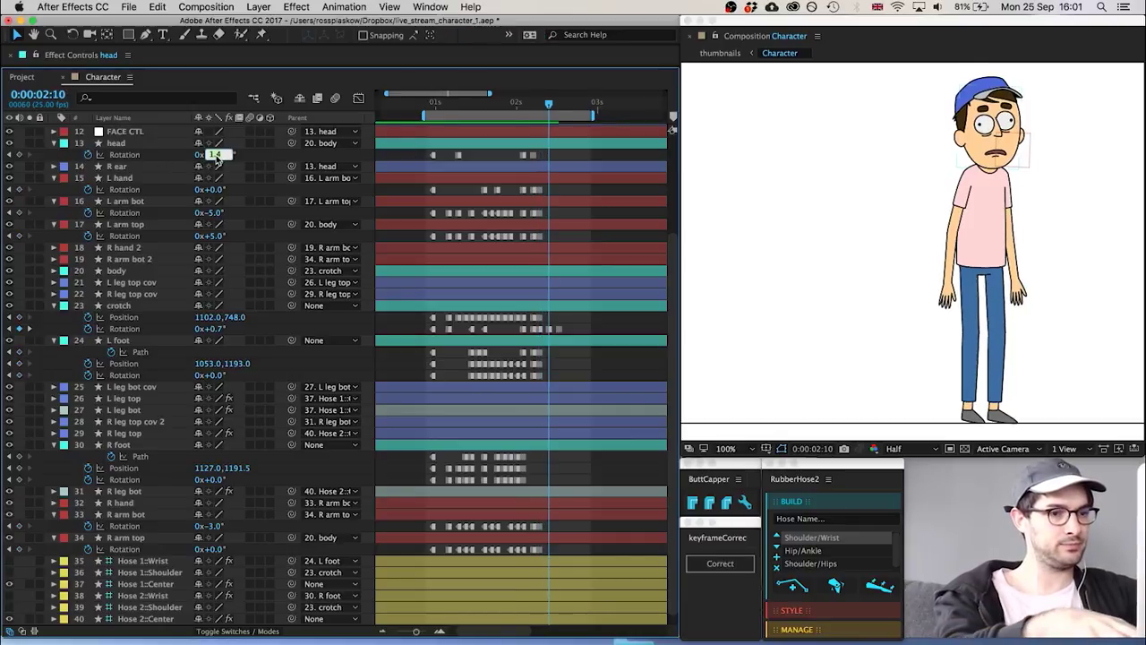
{"action": "type", "text": "0"}
{"action": "key", "text": "Return"}
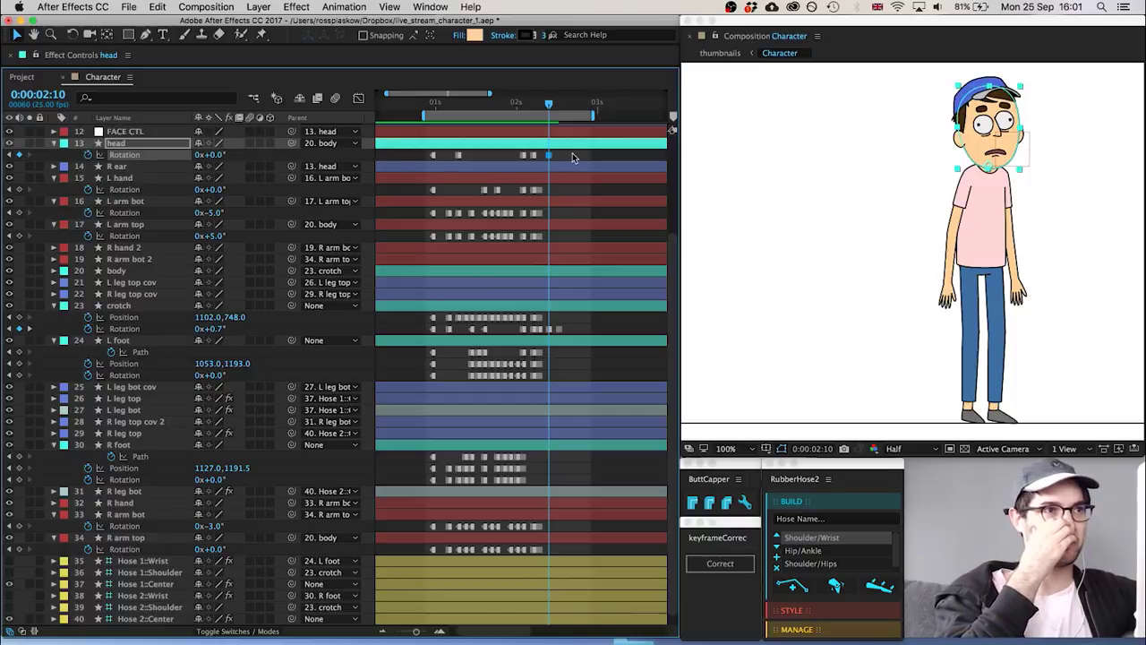
{"action": "left_click", "coordinate": [572, 153]}
{"action": "key", "text": "space"}
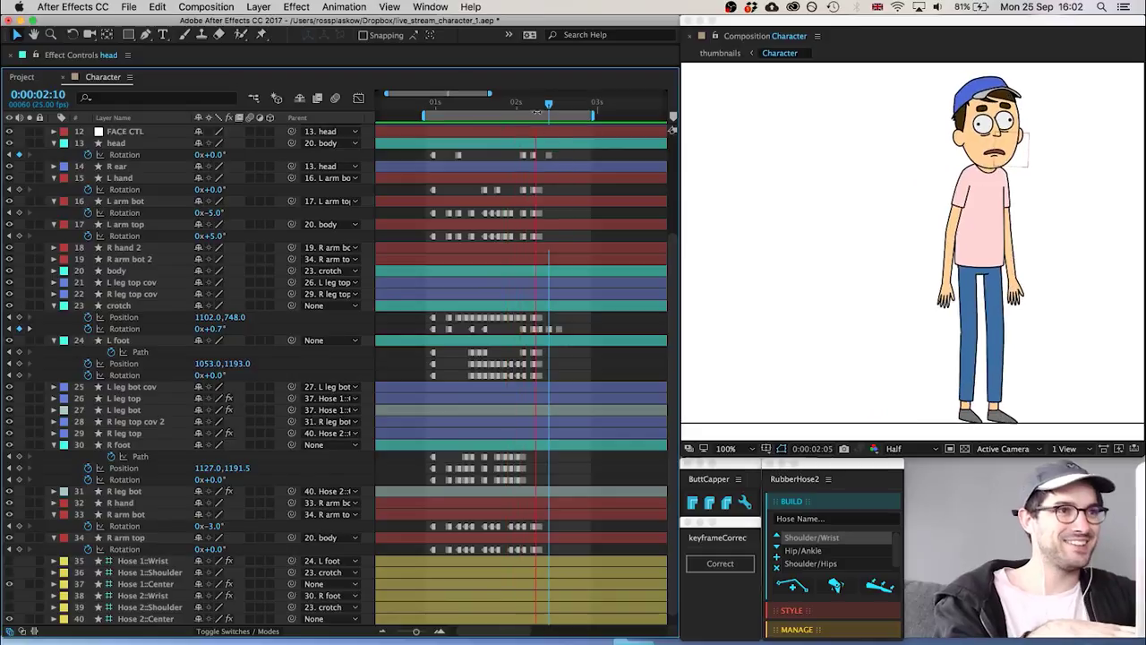
Move the head's last two Rotation keyframes two frames later, so the 1.4° keyframe sits at 0:00:02:07
{"action": "left_click", "coordinate": [540, 128]}
{"action": "left_click", "coordinate": [533, 156]}
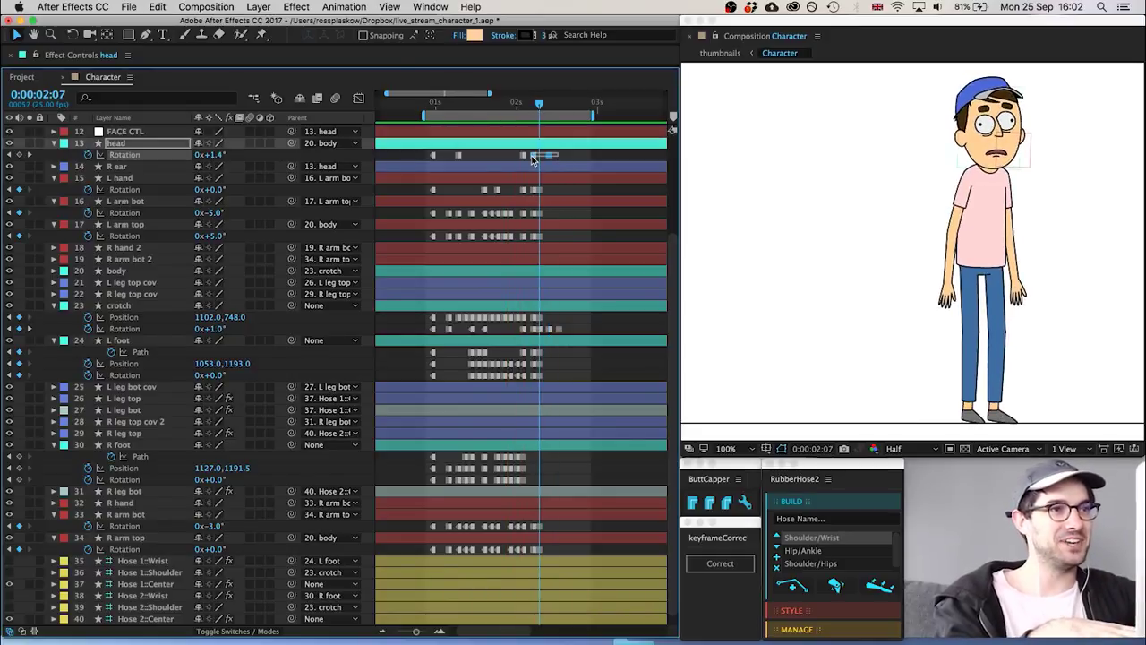
{"action": "left_click_drag", "start_coordinate": [538, 159], "coordinate": [540, 162]}
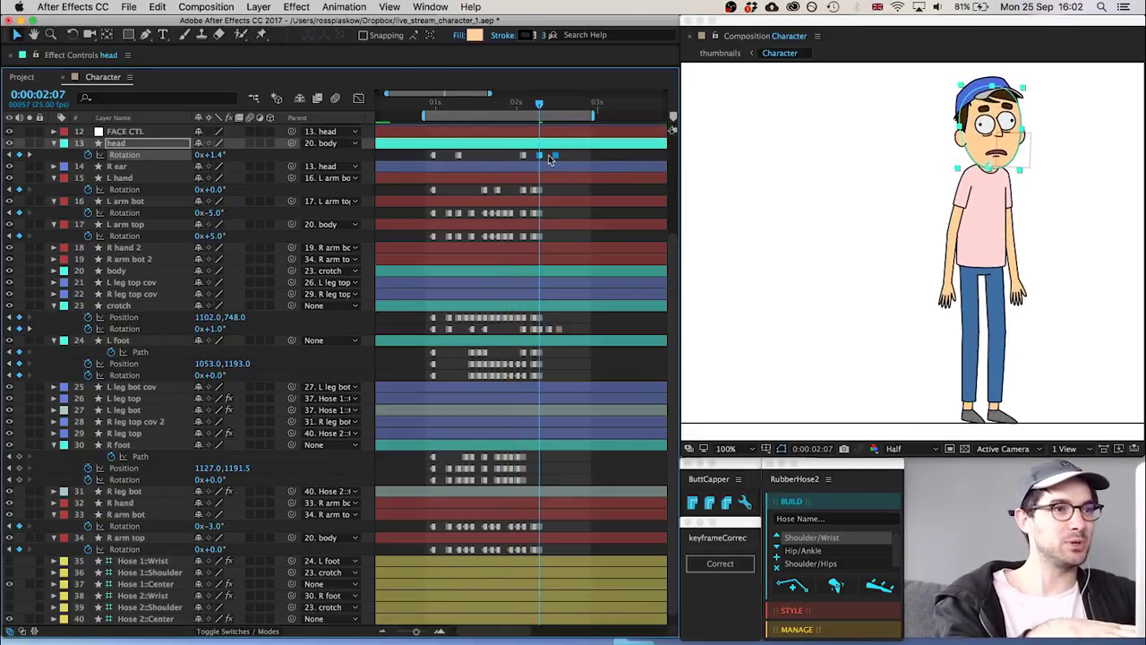
{"action": "left_click", "coordinate": [549, 159]}
Move the head's final Rotation keyframe to 0:00:02:13 and preview the walk
{"action": "key", "text": "Page_Down"}
{"action": "key", "text": "Page_Down"}
{"action": "key", "text": "Page_Down"}
{"action": "key", "text": "Page_Down"}
{"action": "key", "text": "Page_Down"}
{"action": "key", "text": "Page_Down"}
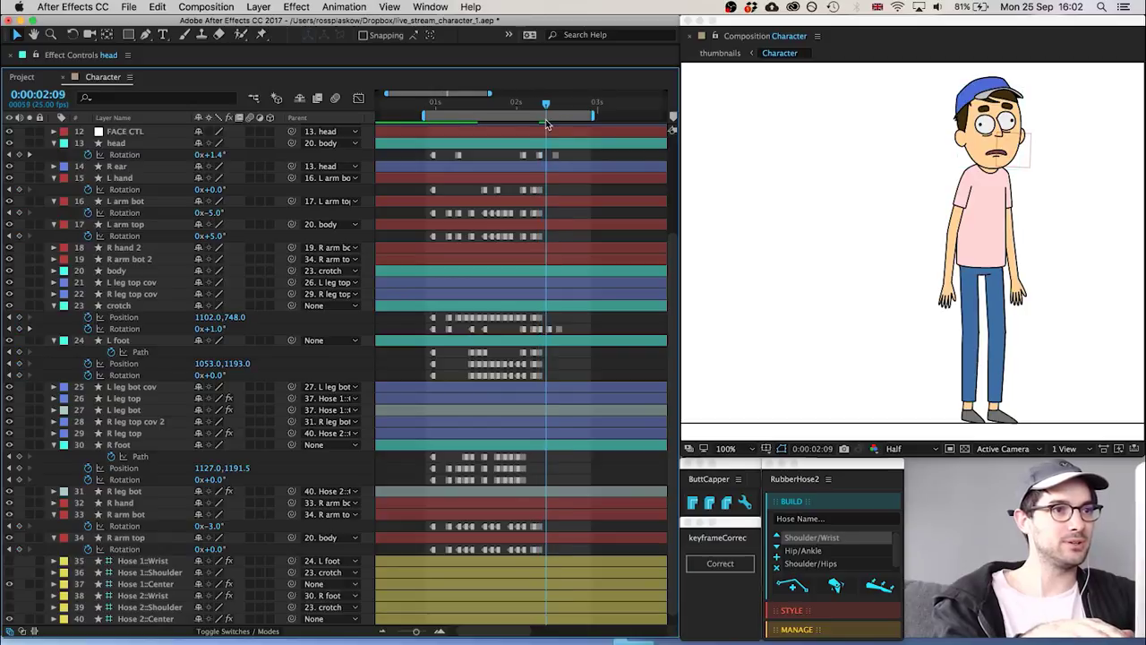
{"action": "left_click", "coordinate": [555, 158]}
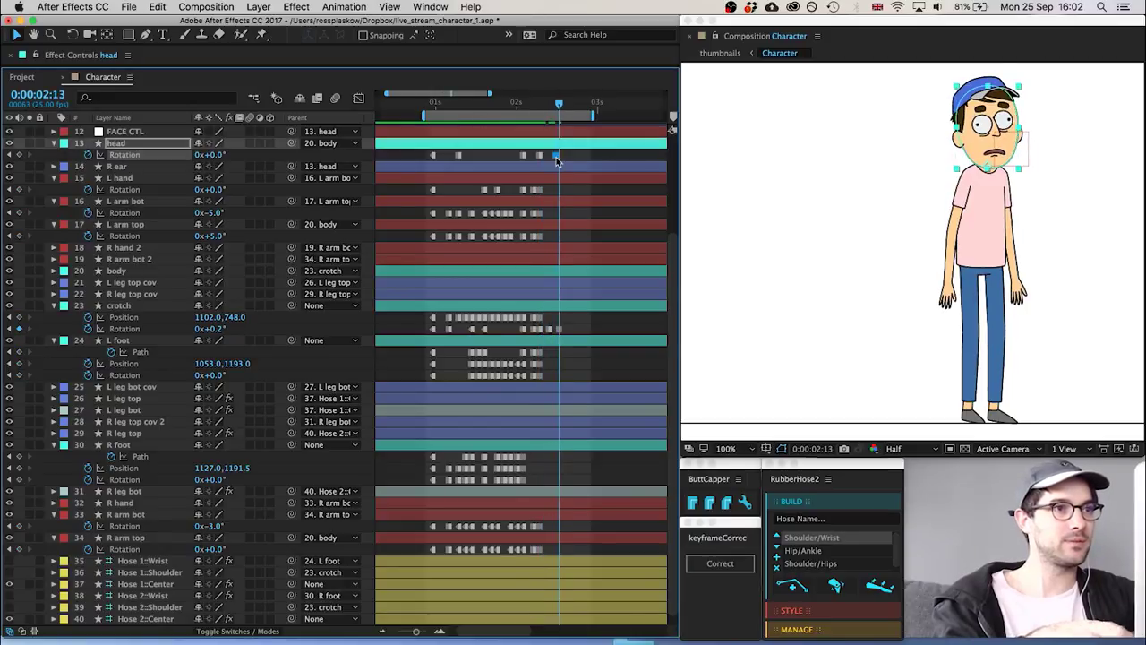
{"action": "left_click", "coordinate": [575, 157]}
{"action": "key", "text": "space"}
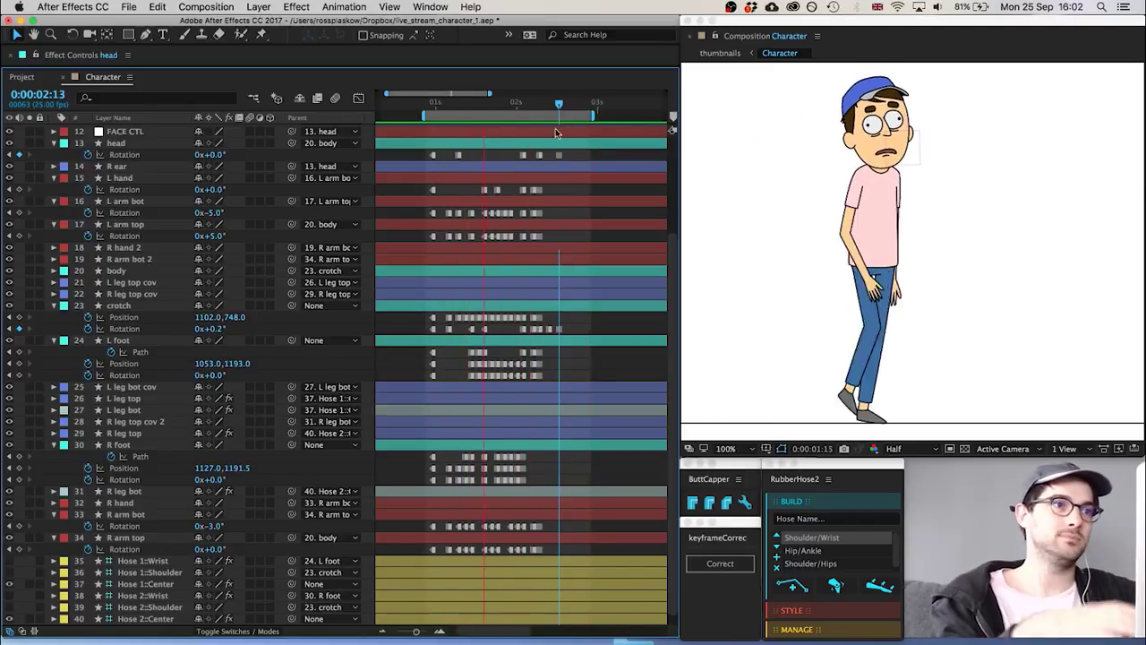
Add a head Rotation keyframe of 0° at 0:00:02:16
{"action": "key", "text": "space"}
{"action": "key", "text": "Page_Down"}
{"action": "key", "text": "Page_Down"}
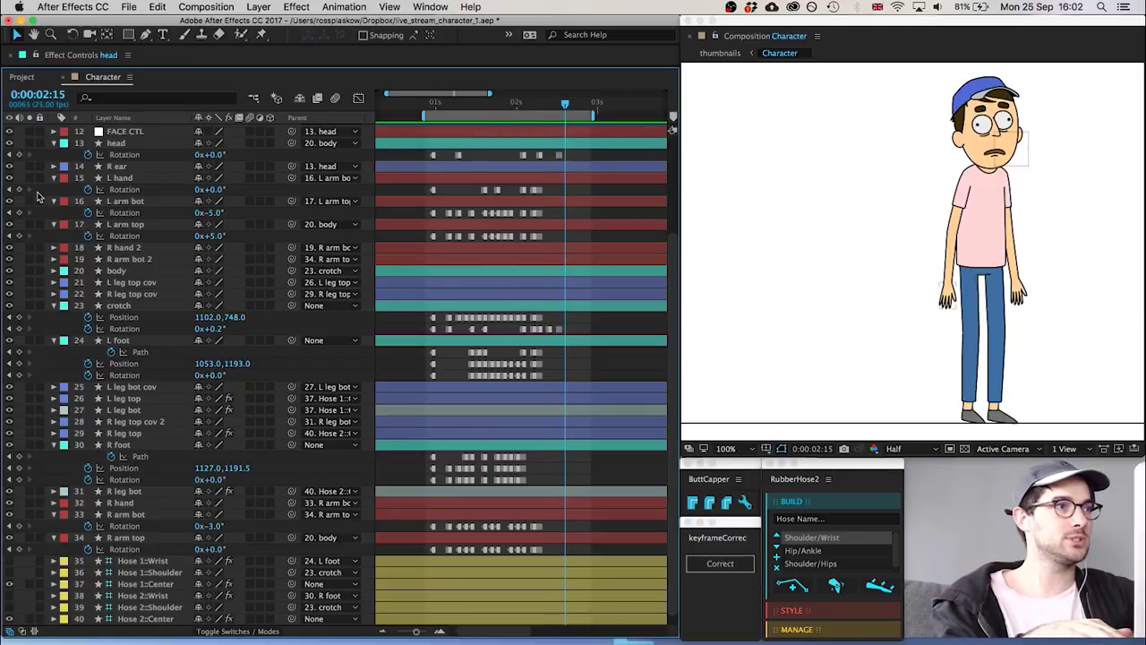
{"action": "key", "text": "Page_Down"}
Set the head's Rotation keyframe at 0:00:02:13 to 0.3° and preview the walk
{"action": "key", "text": "Page_Up"}
{"action": "key", "text": "Page_Up"}
{"action": "key", "text": "Page_Up"}
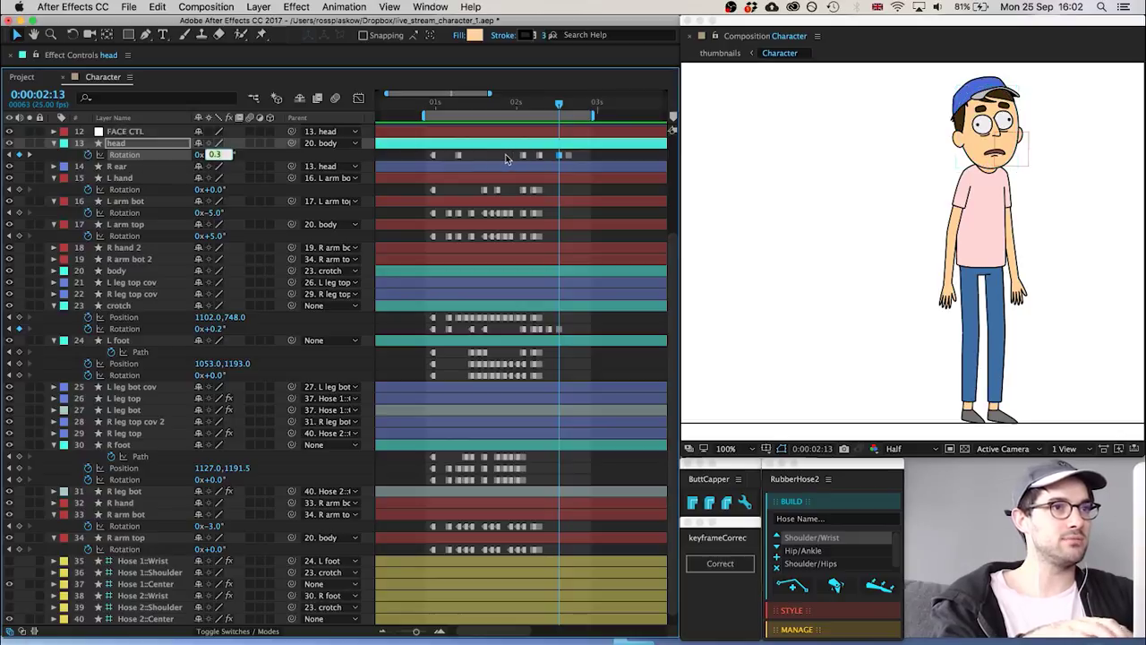
{"action": "type", "text": "0"}
{"action": "key", "text": "Return"}
{"action": "key", "text": "Page_Down"}
{"action": "key", "text": "Page_Down"}
{"action": "key", "text": "Page_Down"}
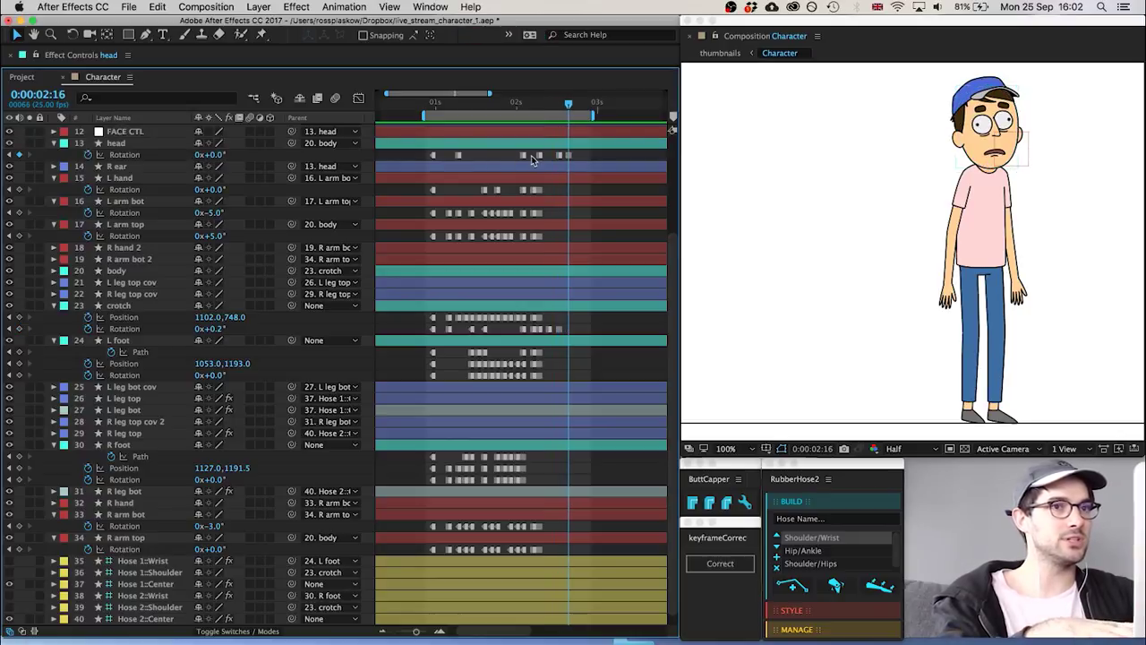
{"action": "key", "text": "space"}
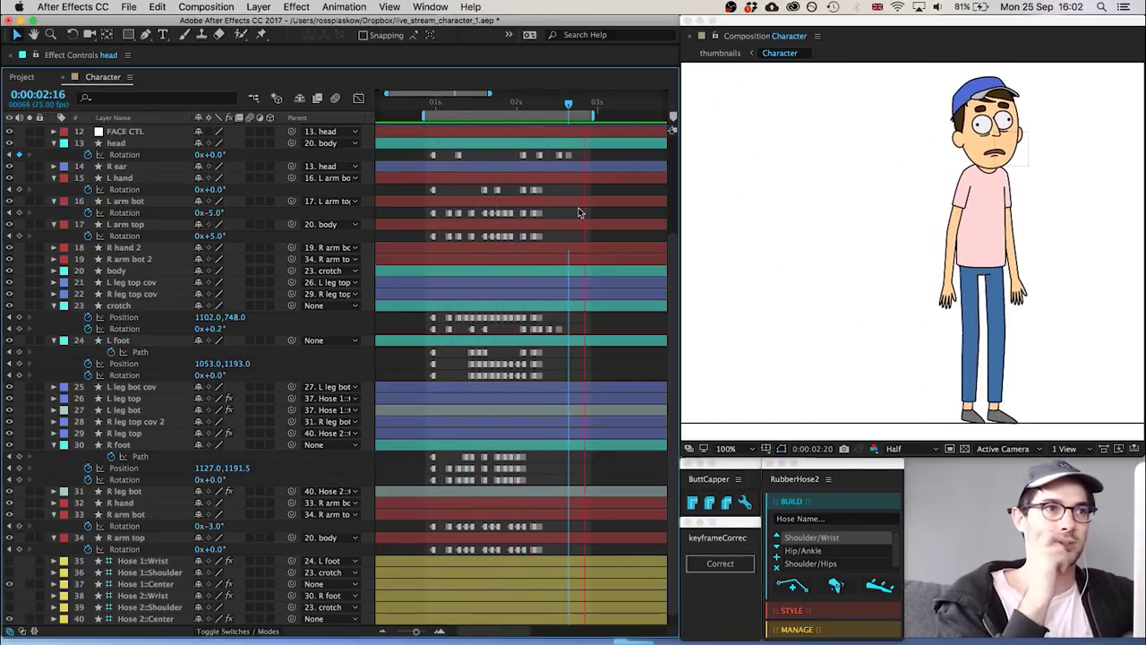
Add Rotation keyframes to L hand, L arm bot and L arm top at 0:00:02:13, holding their current pose
{"action": "mouse_move", "coordinate": [518, 105]}
{"action": "left_mouse_down"}
{"action": "mouse_move", "coordinate": [564, 105]}
{"action": "mouse_move", "coordinate": [516, 105]}
{"action": "mouse_move", "coordinate": [527, 105]}
{"action": "left_mouse_up"}
{"action": "key", "text": "Page_Up"}
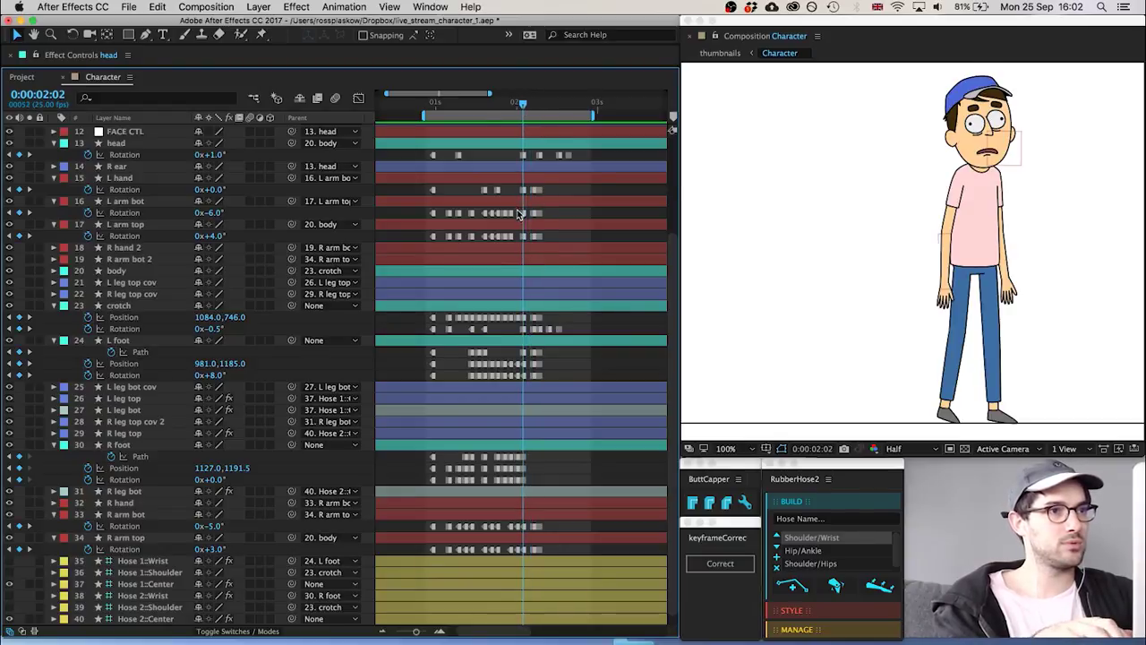
{"action": "left_click", "coordinate": [559, 107]}
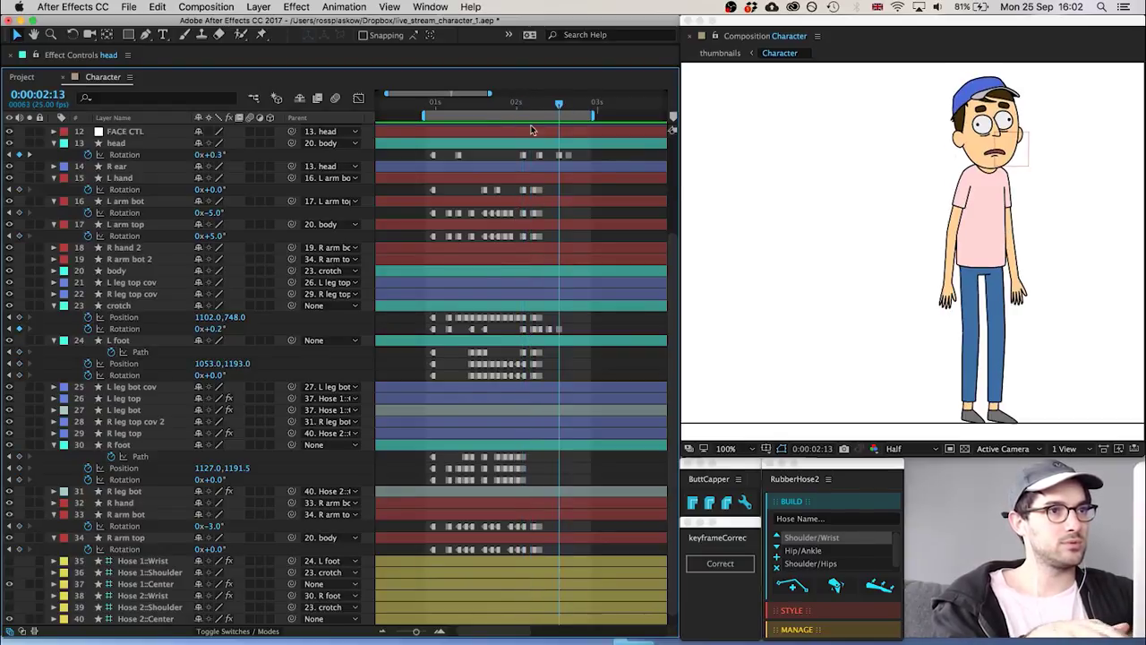
{"action": "left_click_drag", "start_coordinate": [19, 190], "coordinate": [19, 249]}
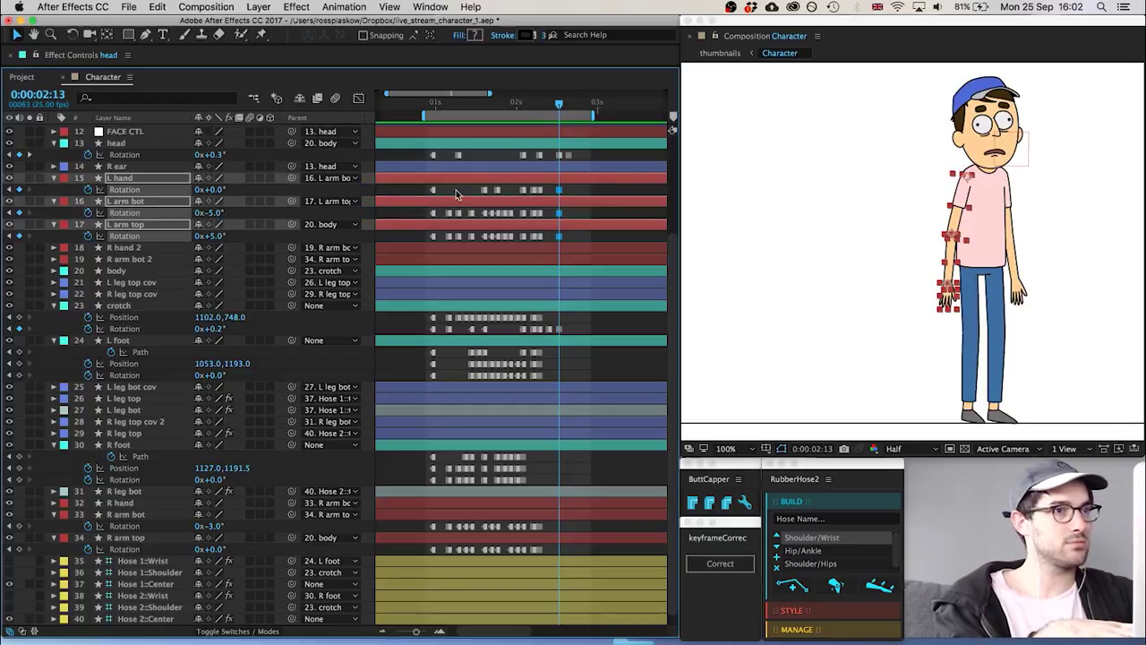
{"action": "left_click", "coordinate": [578, 214]}
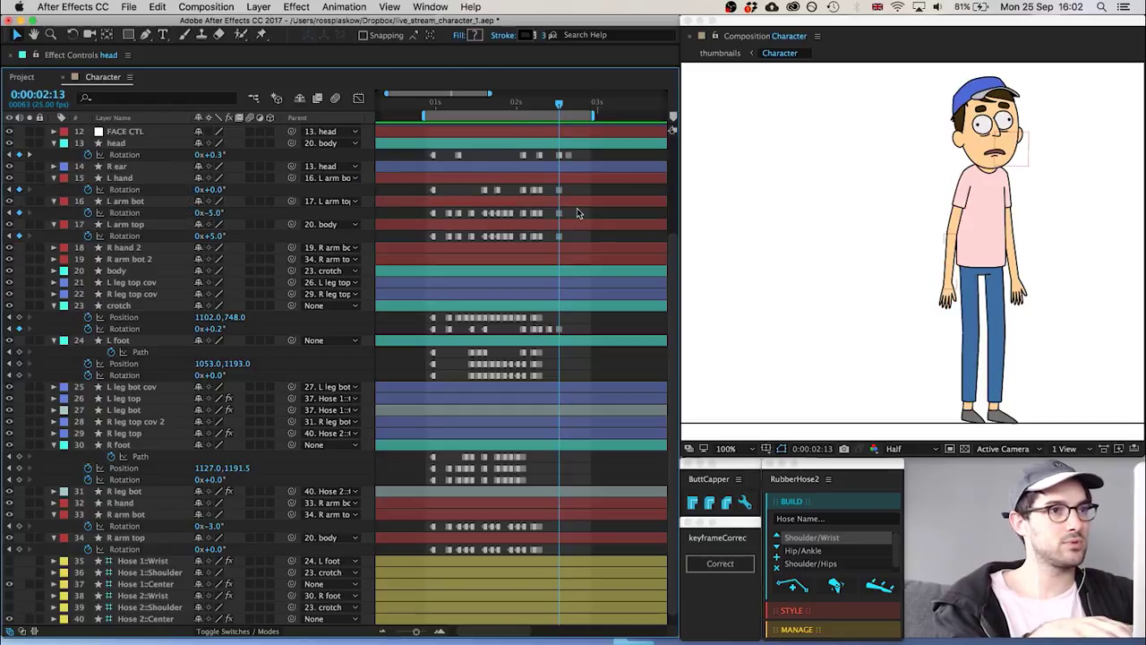
Delete the L hand, L arm bot and L arm top Rotation keyframes at 0:00:02:07 and move the preceding ones onto that frame
{"action": "left_click", "coordinate": [532, 109]}
{"action": "key", "text": "Page_Down"}
{"action": "key", "text": "Page_Down"}
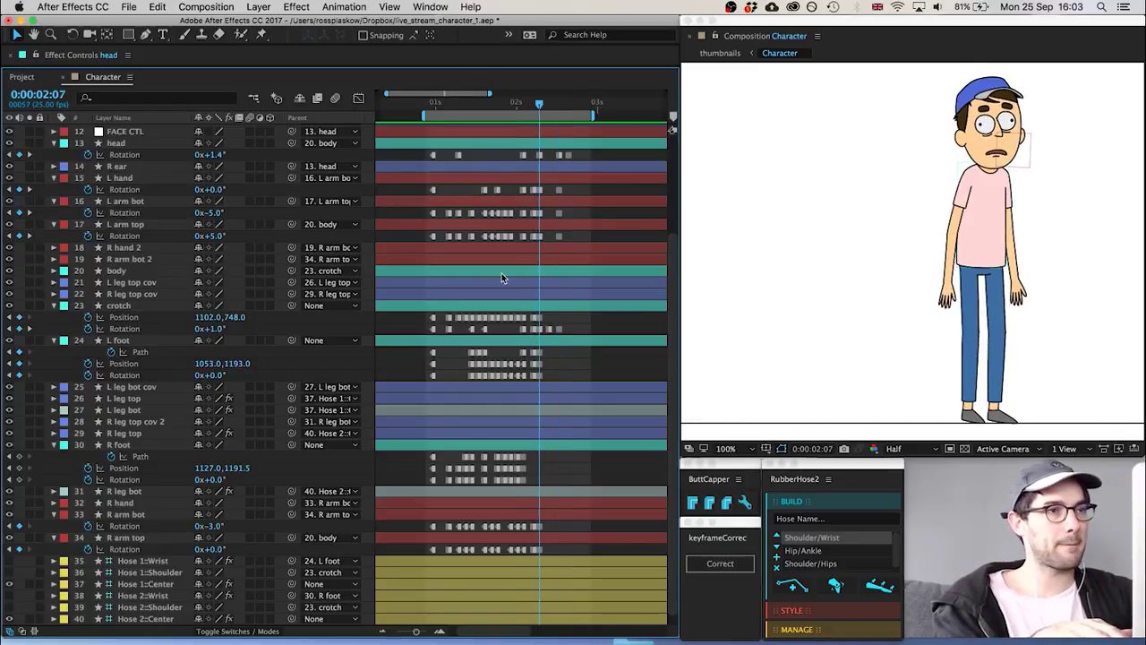
{"action": "left_click_drag", "start_coordinate": [549, 189], "coordinate": [538, 246]}
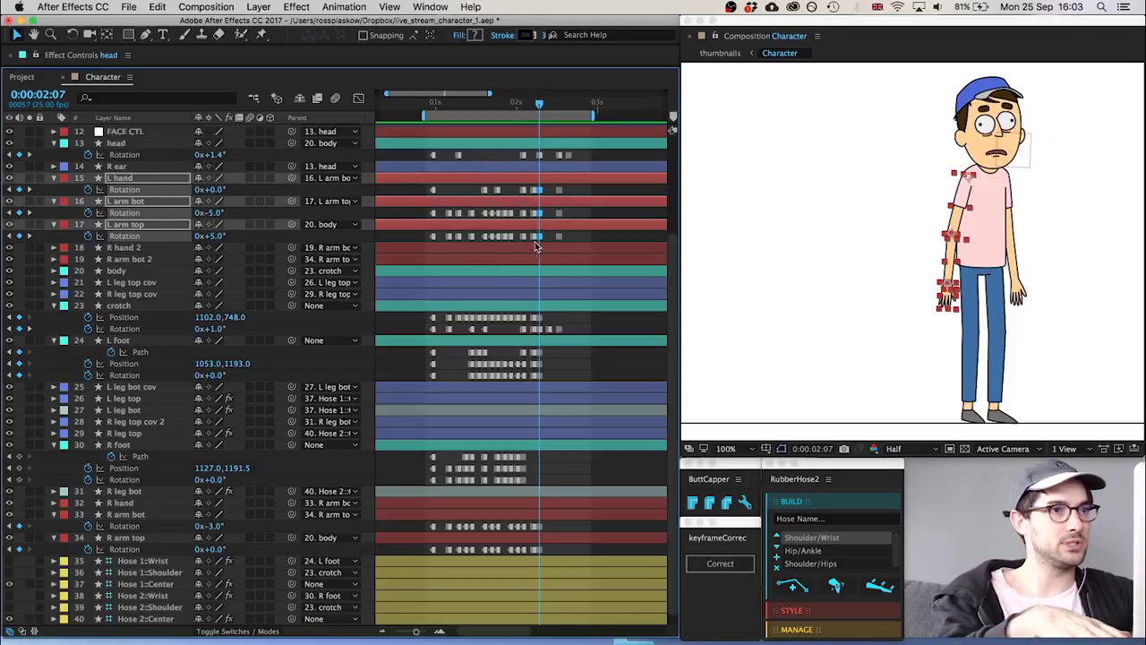
{"action": "key", "text": "Delete"}
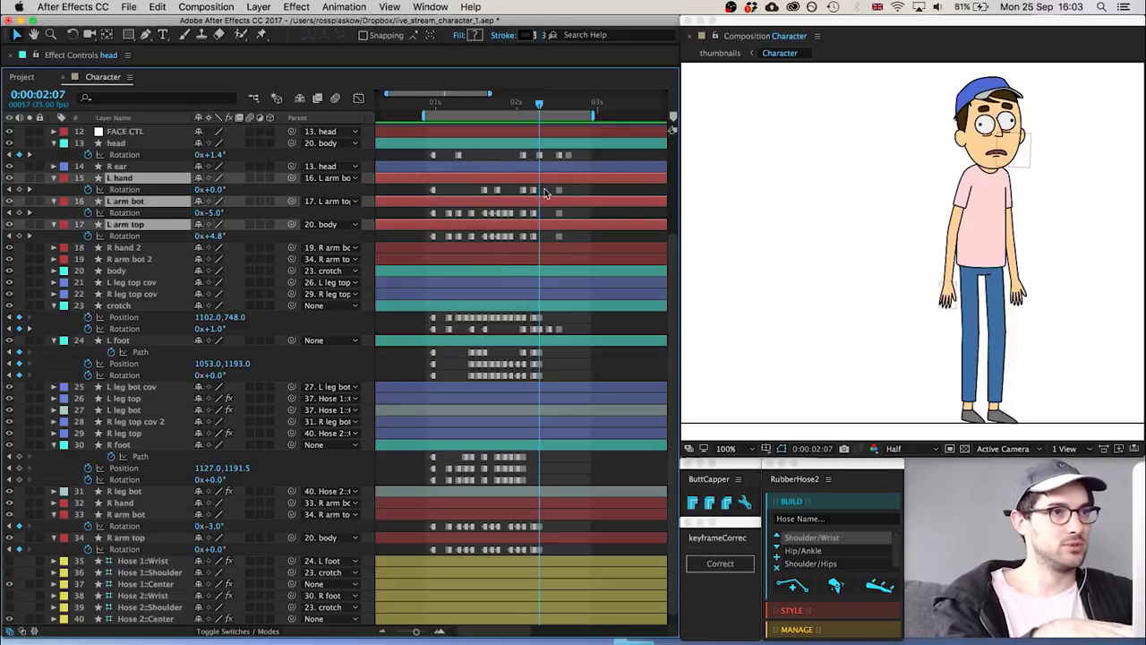
{"action": "left_click_drag", "start_coordinate": [545, 190], "coordinate": [530, 242]}
{"action": "left_click", "coordinate": [551, 241]}
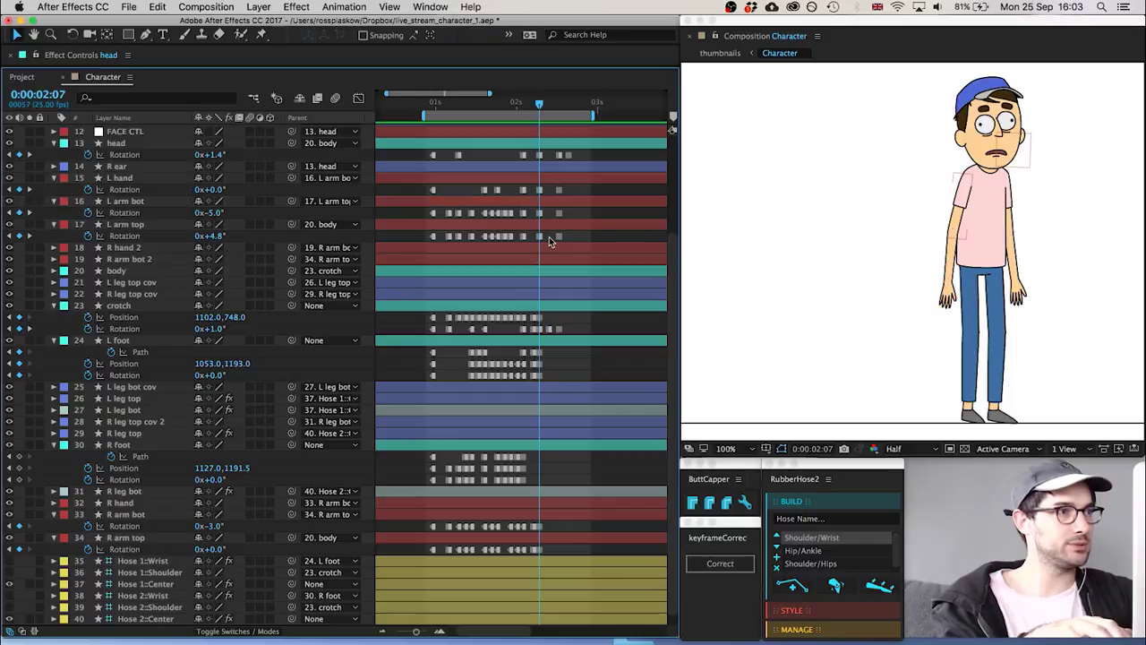
Set L arm top's Rotation to 1.8° at 0:00:02:07 and compare the pose with the one at 0:00:02:13
{"action": "left_click", "coordinate": [211, 237]}
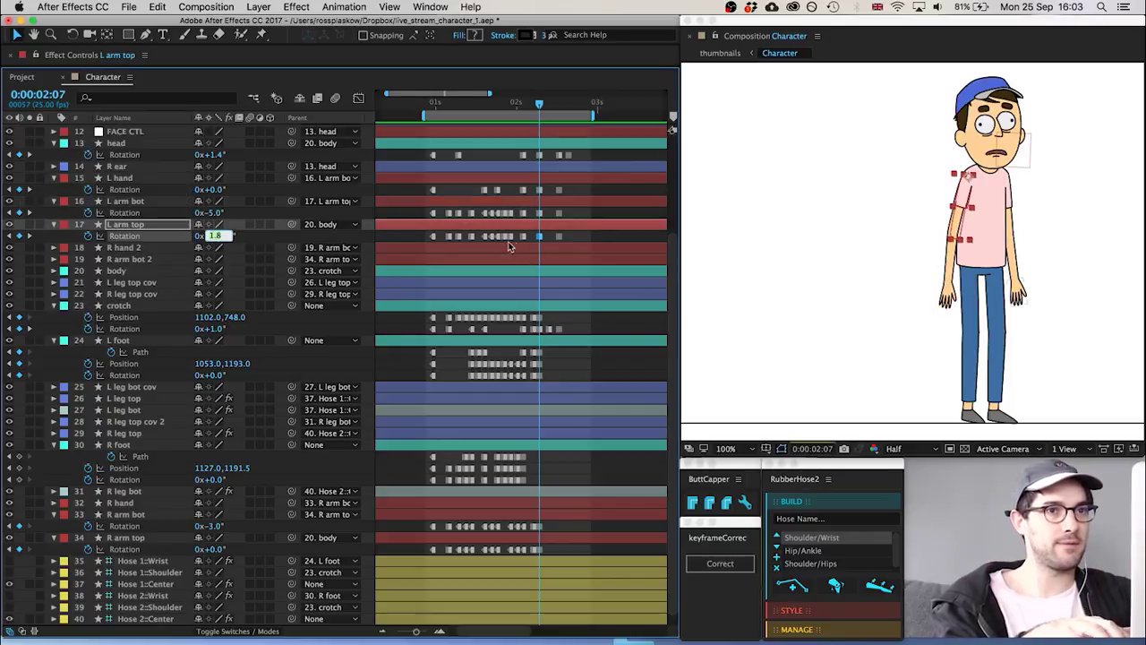
{"action": "left_click", "coordinate": [550, 240]}
{"action": "key", "text": "Page_Down"}
{"action": "key", "text": "Page_Down"}
{"action": "key", "text": "Page_Down"}
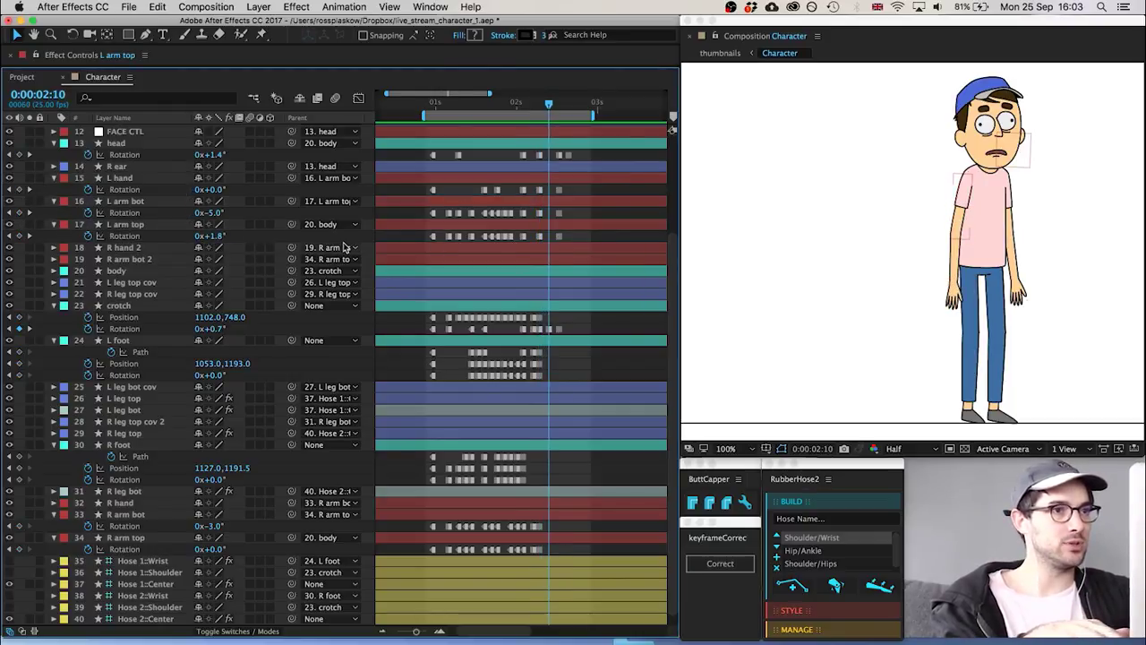
{"action": "key", "text": "Page_Down"}
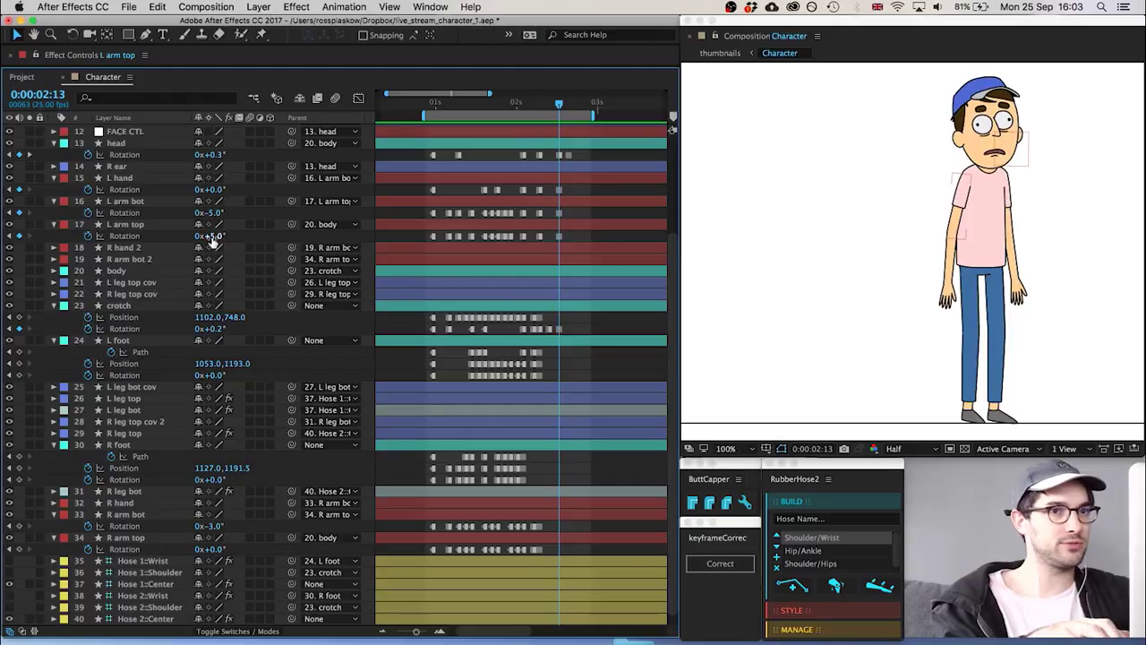
{"action": "key", "text": "Page_Up"}
{"action": "key", "text": "Page_Up"}
{"action": "key", "text": "super+Right"}
{"action": "key", "text": "super+Right"}
{"action": "key", "text": "super+Right"}
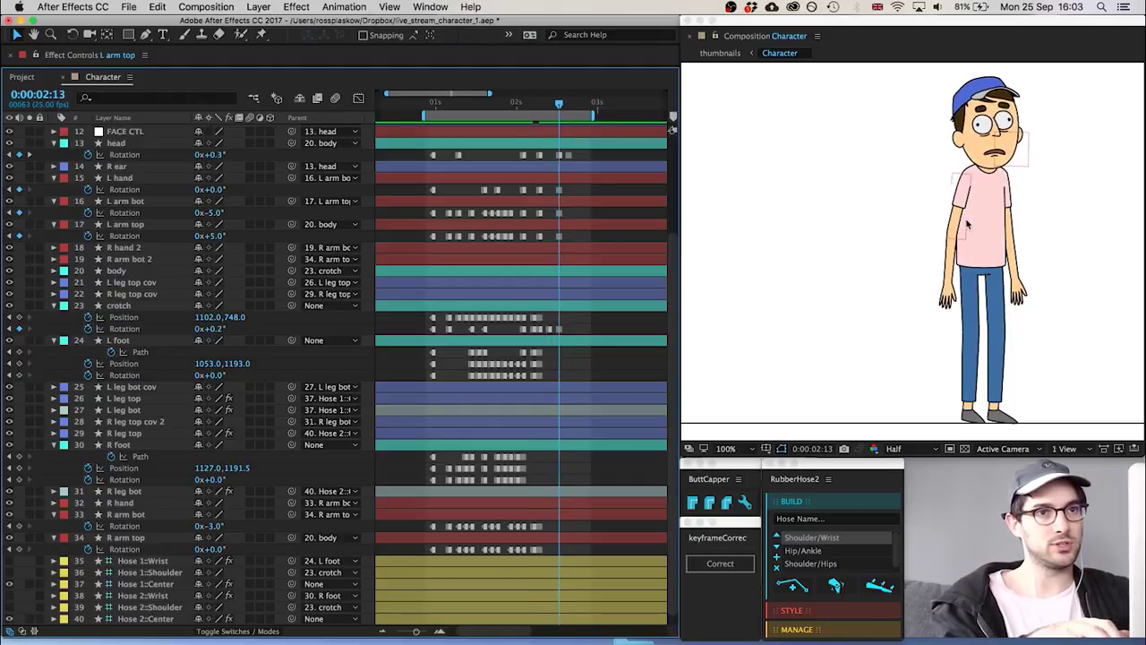
{"action": "key", "text": "super+Left"}
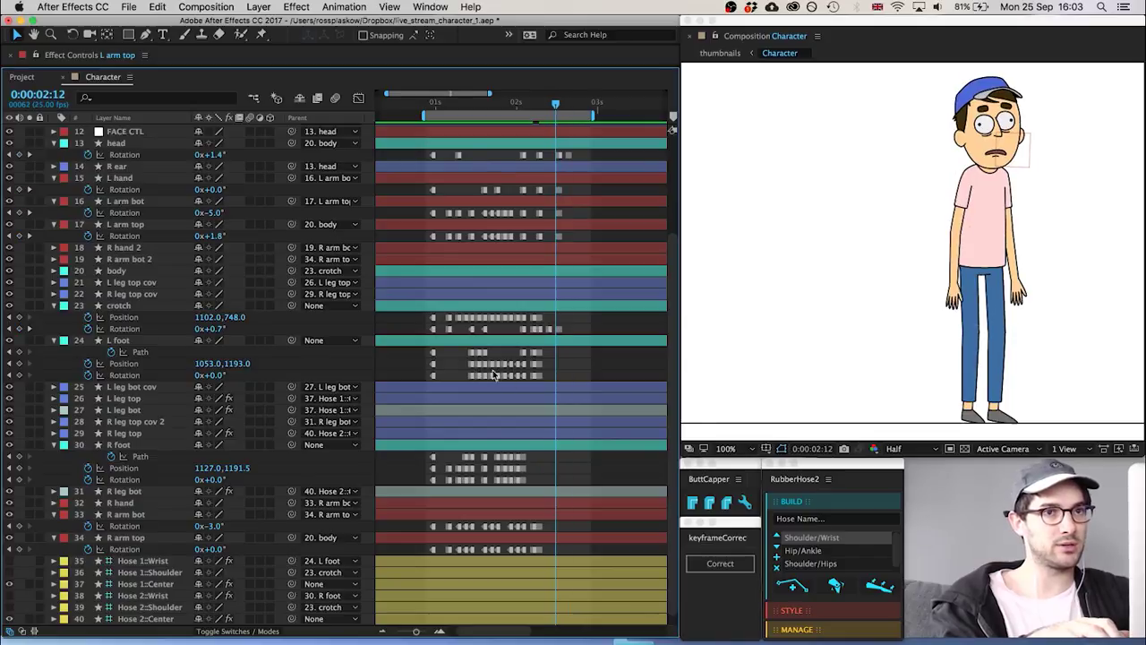
Add Rotation keyframes to R arm bot and R arm top at 0:00:02:13
{"action": "key", "text": "super+Right"}
{"action": "left_click", "coordinate": [19, 526]}
{"action": "left_click", "coordinate": [19, 550]}
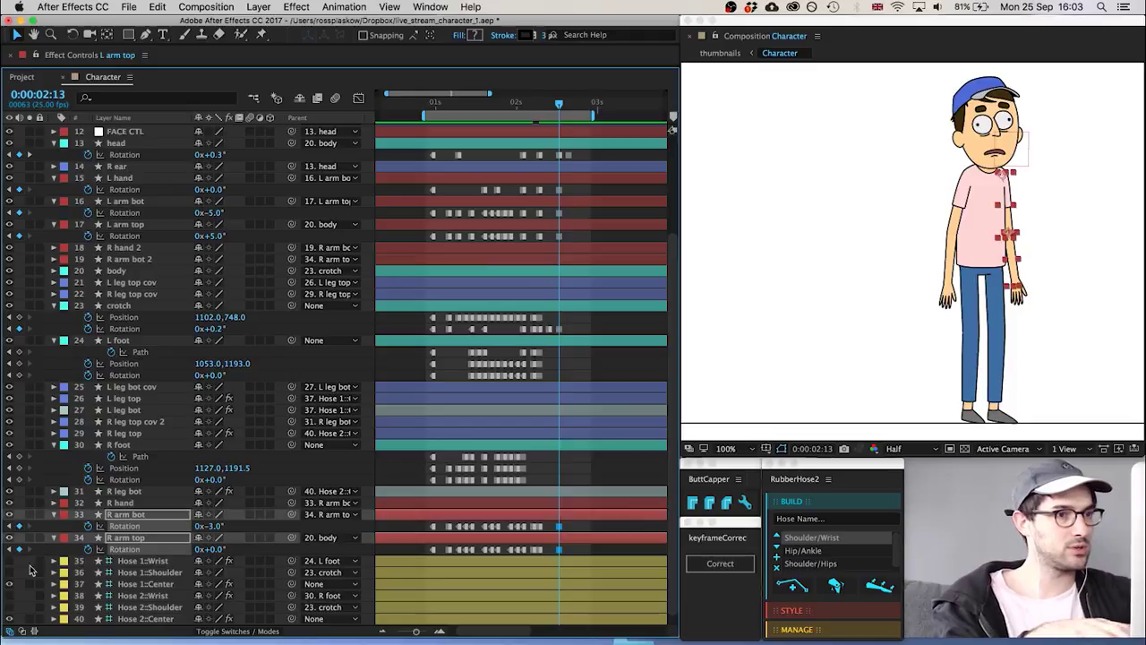
Delete the R arm bot and R arm top Rotation keyframes that sit just before 0:00:02:07
{"action": "key", "text": "super+Left"}
{"action": "key", "text": "super+Left"}
{"action": "key", "text": "super+Left"}
{"action": "key", "text": "super+Left"}
{"action": "key", "text": "super+Left"}
{"action": "key", "text": "super+Left"}
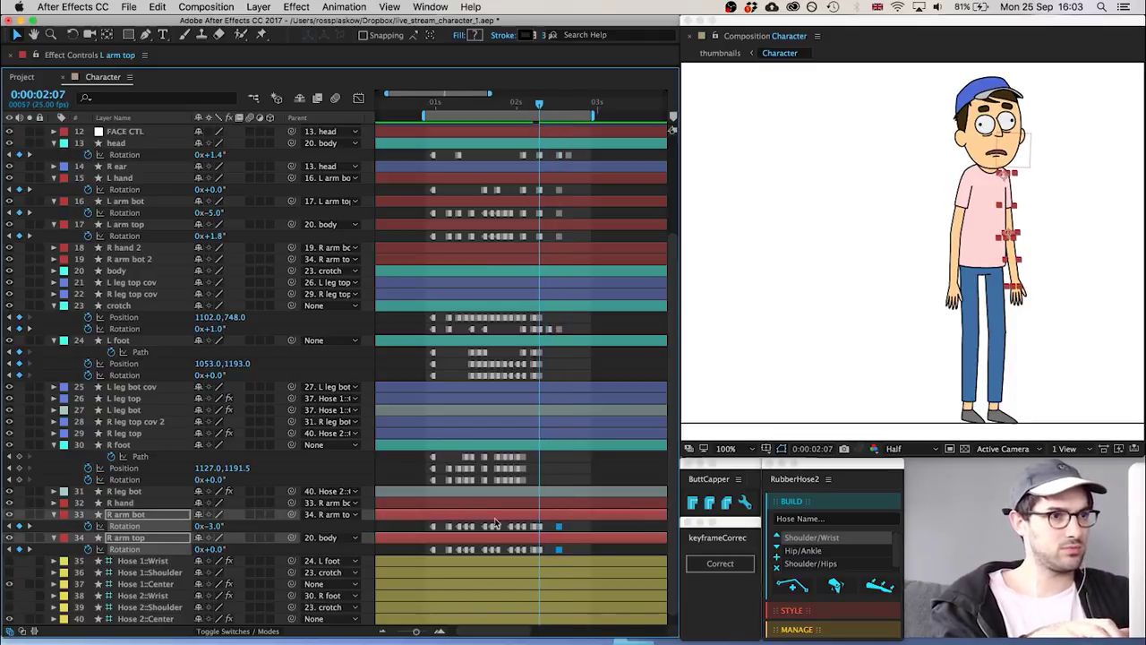
{"action": "left_click", "coordinate": [534, 528]}
{"action": "left_click", "coordinate": [533, 550]}
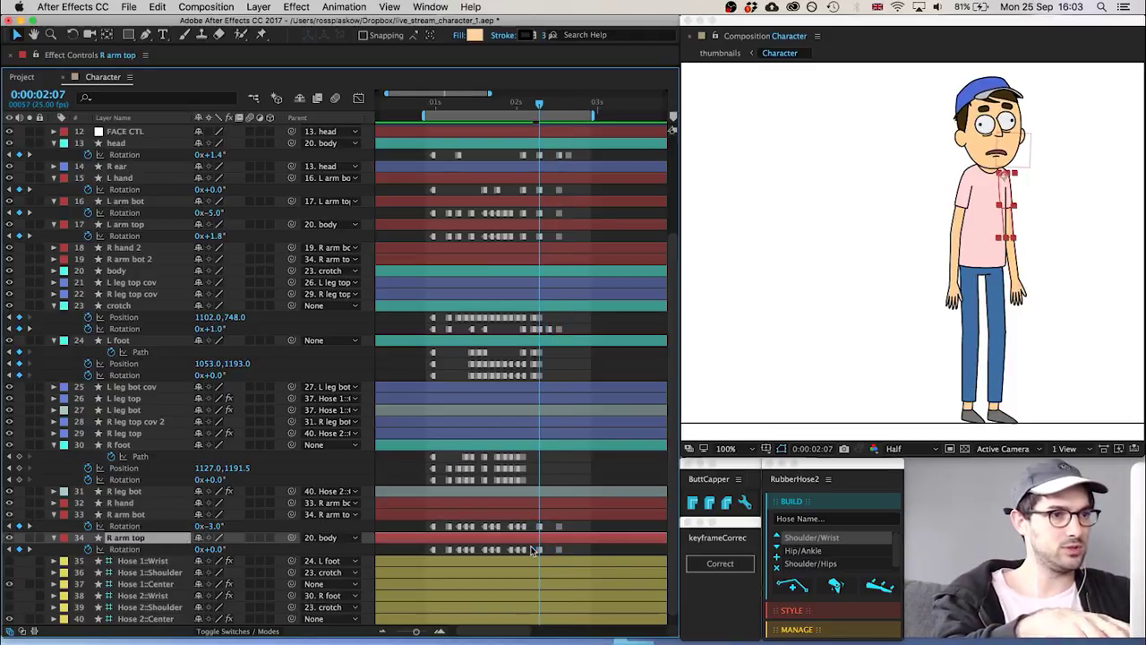
{"action": "left_click", "coordinate": [531, 529]}
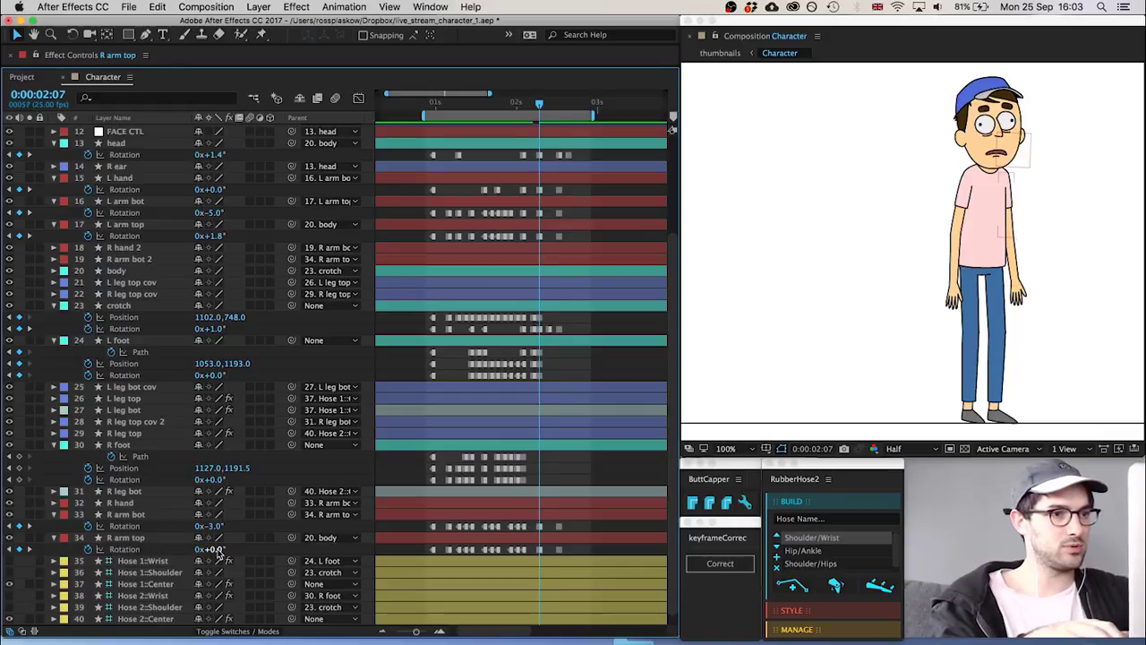
Set R arm top's Rotation to 1° at 0:00:02:07 after comparing it with the 0:00:02:13 pose, and preview the walk
{"action": "key", "text": "Page_Down"}
{"action": "key", "text": "Page_Down"}
{"action": "key", "text": "Page_Down"}
{"action": "key", "text": "Page_Down"}
{"action": "key", "text": "Page_Down"}
{"action": "key", "text": "Page_Down"}
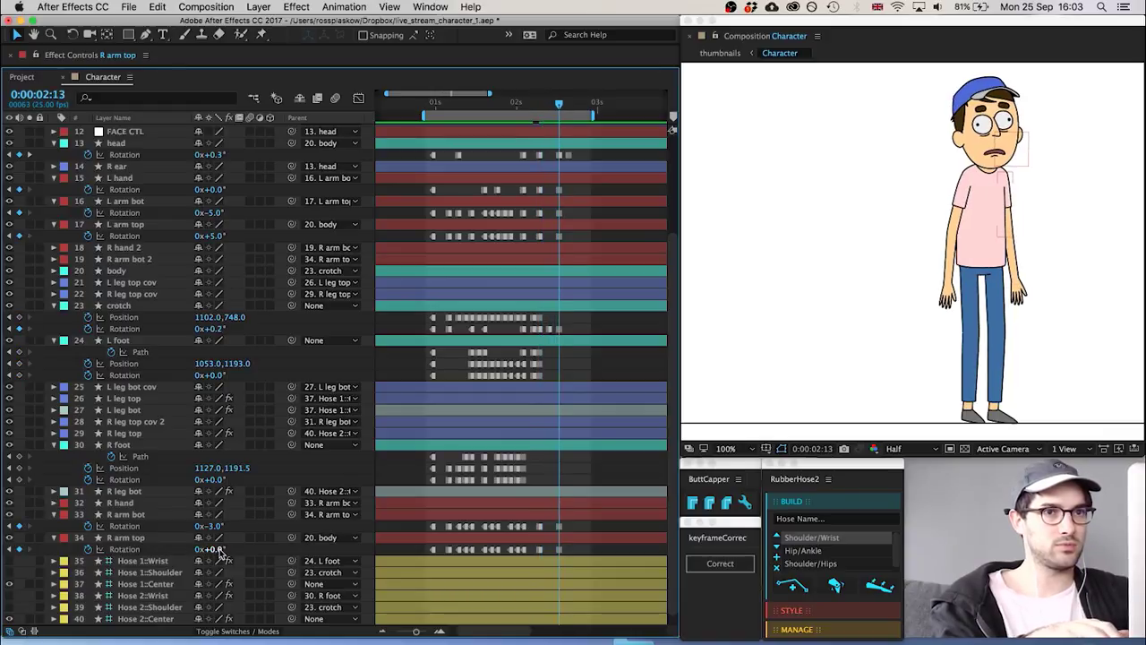
{"action": "key", "text": "Page_Up"}
{"action": "key", "text": "Page_Up"}
{"action": "key", "text": "Page_Up"}
{"action": "key", "text": "Page_Up"}
{"action": "key", "text": "Page_Up"}
{"action": "key", "text": "Page_Up"}
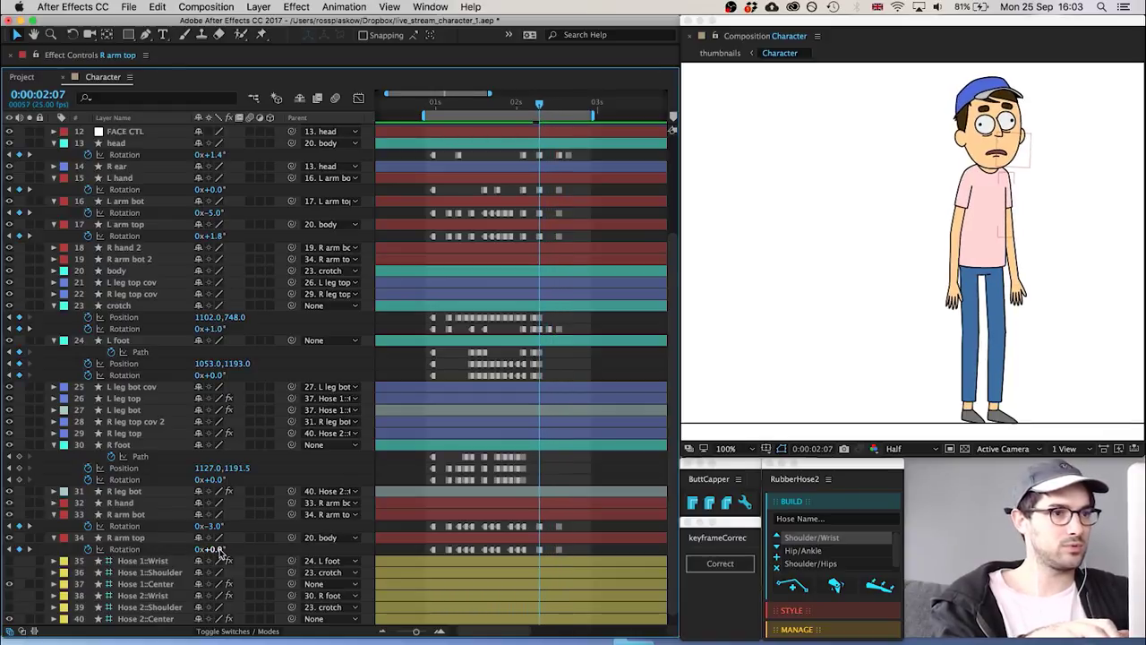
{"action": "left_click", "coordinate": [215, 550]}
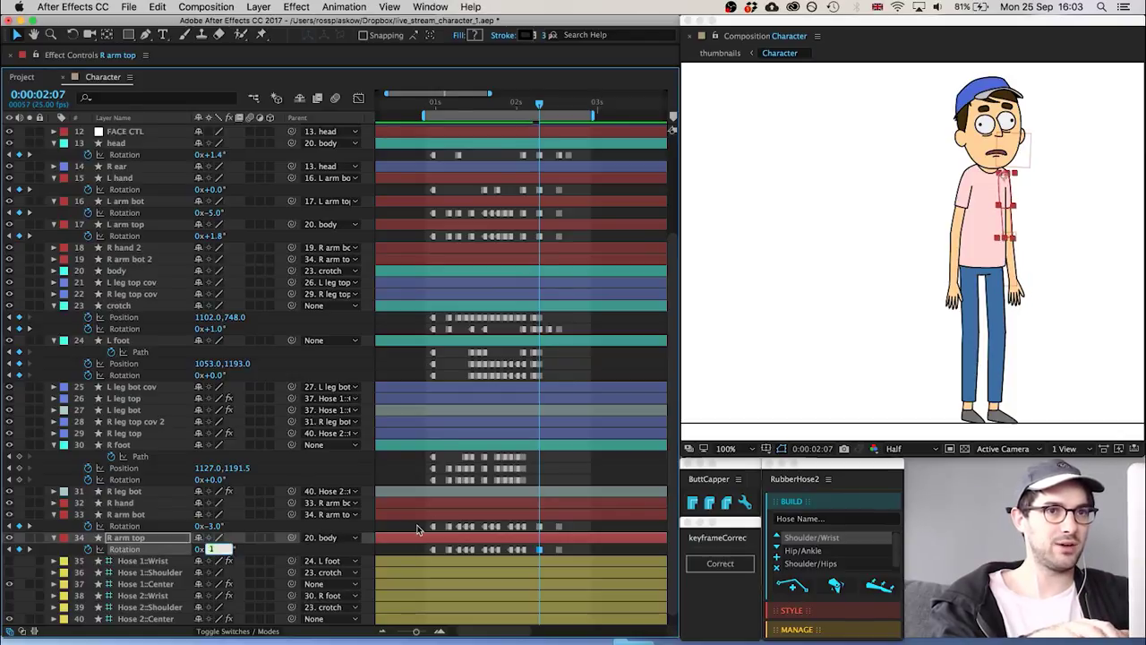
{"action": "key", "text": "Return"}
{"action": "key", "text": "space"}
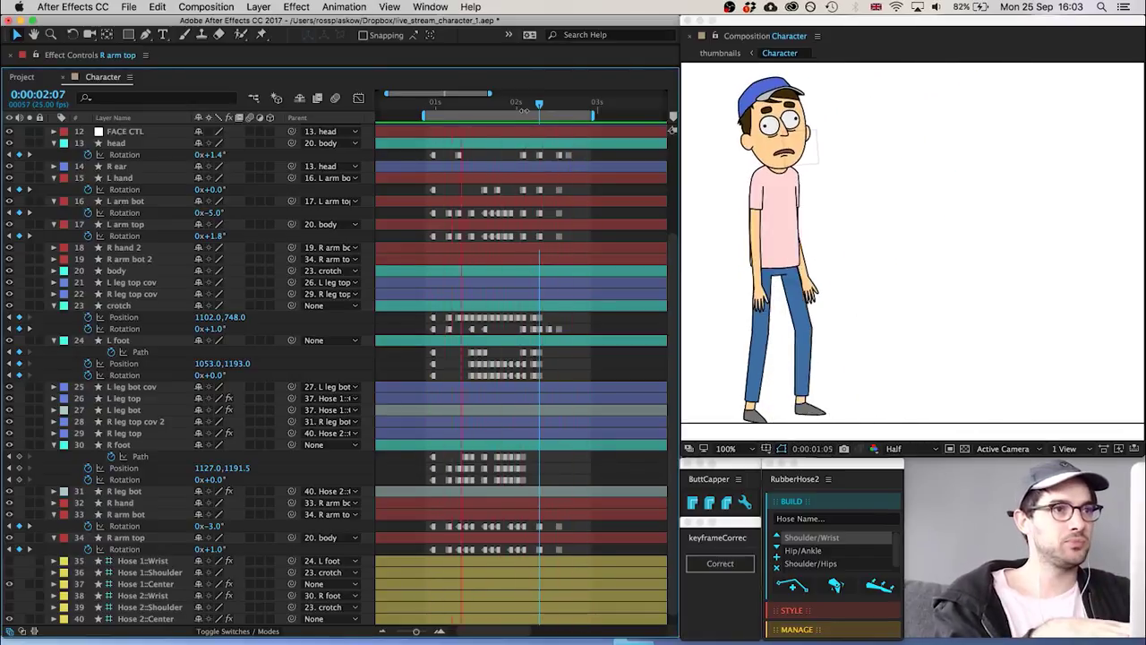
Set L arm top's Rotation to 0° at 0:00:02:02 after checking the arm's motion around that frame
{"action": "left_click", "coordinate": [515, 104]}
{"action": "mouse_move", "coordinate": [516, 104]}
{"action": "left_mouse_down"}
{"action": "mouse_move", "coordinate": [540, 105]}
{"action": "mouse_move", "coordinate": [523, 105]}
{"action": "left_mouse_up"}
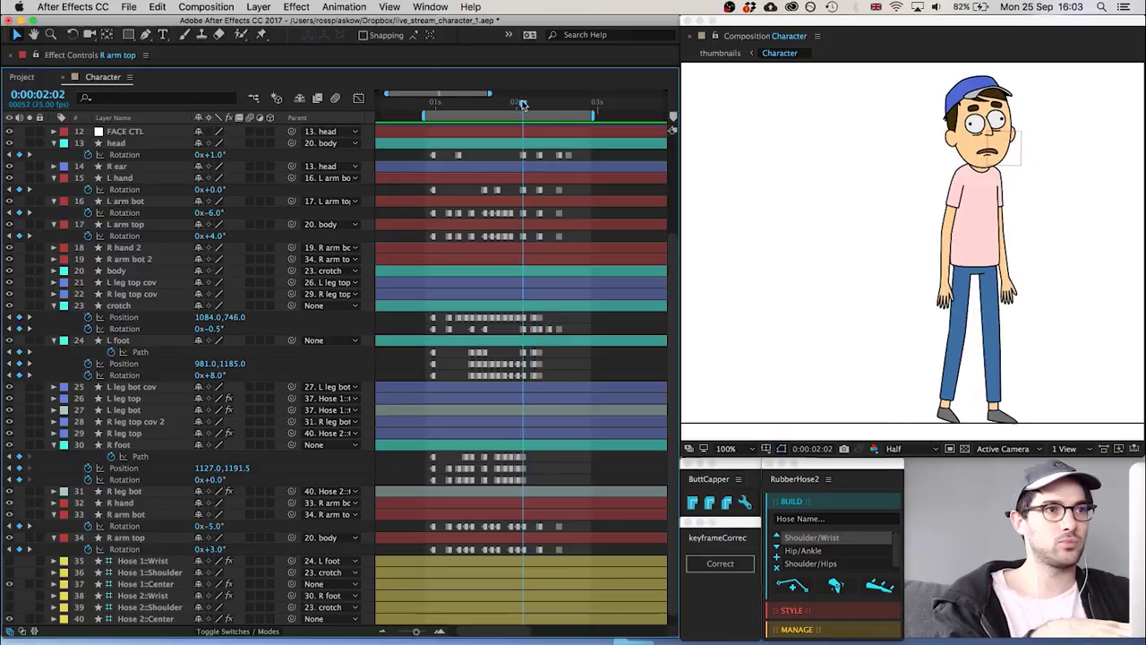
{"action": "key", "text": "Page_Down"}
{"action": "key", "text": "Page_Down"}
{"action": "key", "text": "Page_Down"}
{"action": "key", "text": "Page_Down"}
{"action": "key", "text": "Page_Down"}
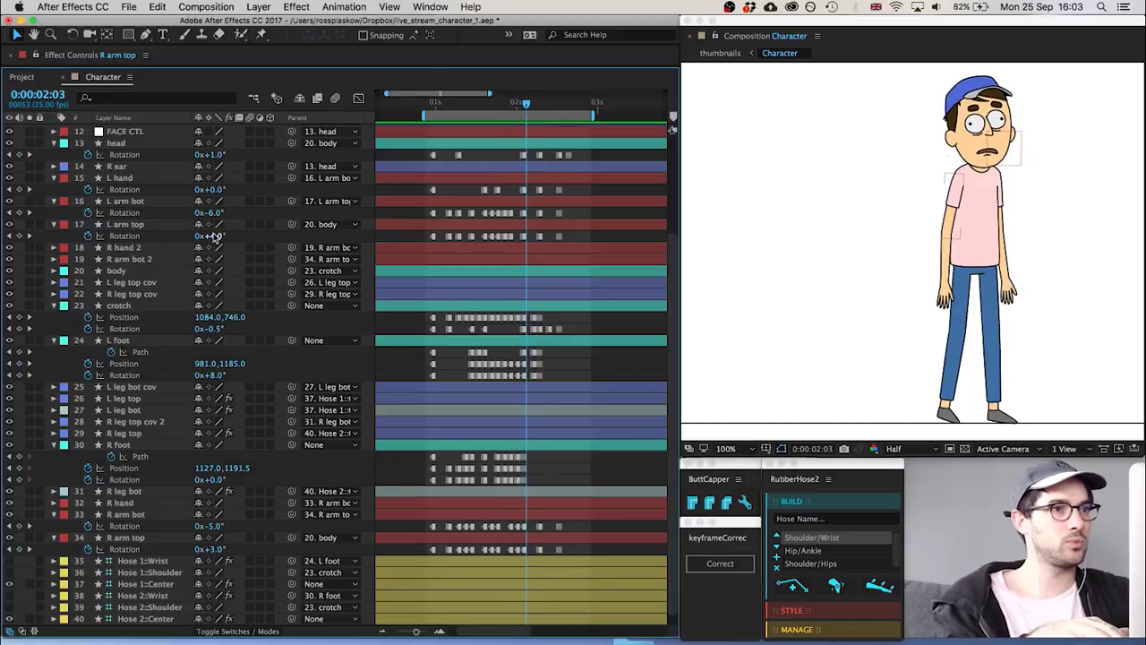
{"action": "key", "text": "Page_Up"}
{"action": "key", "text": "Page_Up"}
{"action": "key", "text": "Page_Up"}
{"action": "key", "text": "Page_Up"}
{"action": "key", "text": "Page_Up"}
{"action": "key", "text": "Page_Up"}
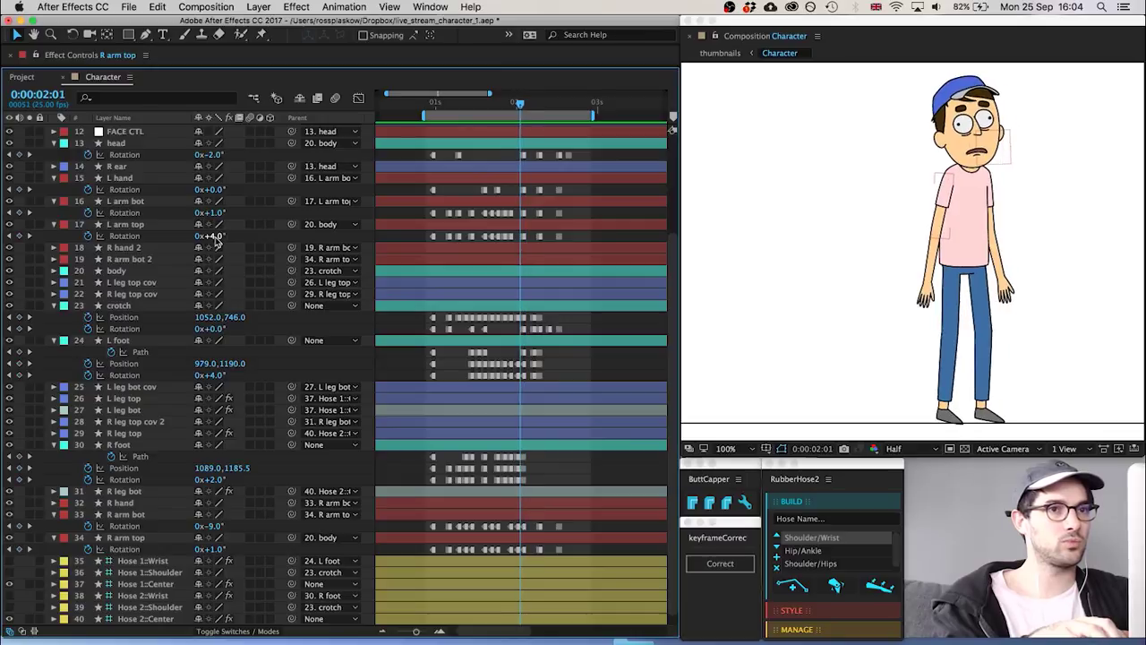
{"action": "key", "text": "Page_Down"}
{"action": "key", "text": "Down"}
{"action": "key", "text": "Down"}
{"action": "key", "text": "Down"}
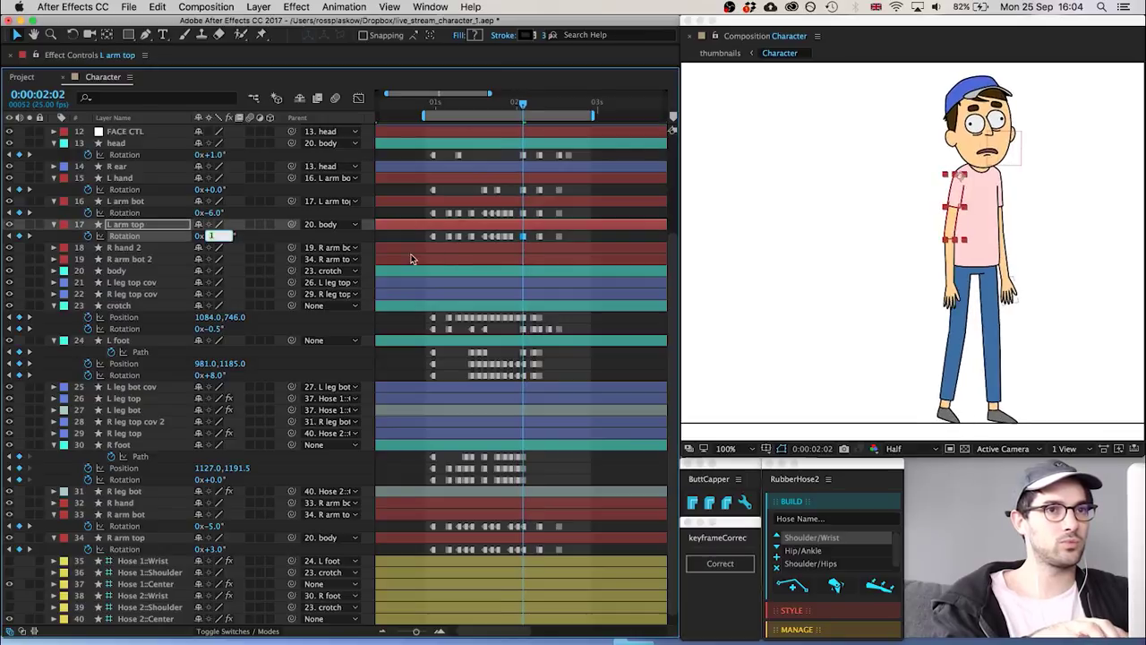
{"action": "key", "text": "Return"}
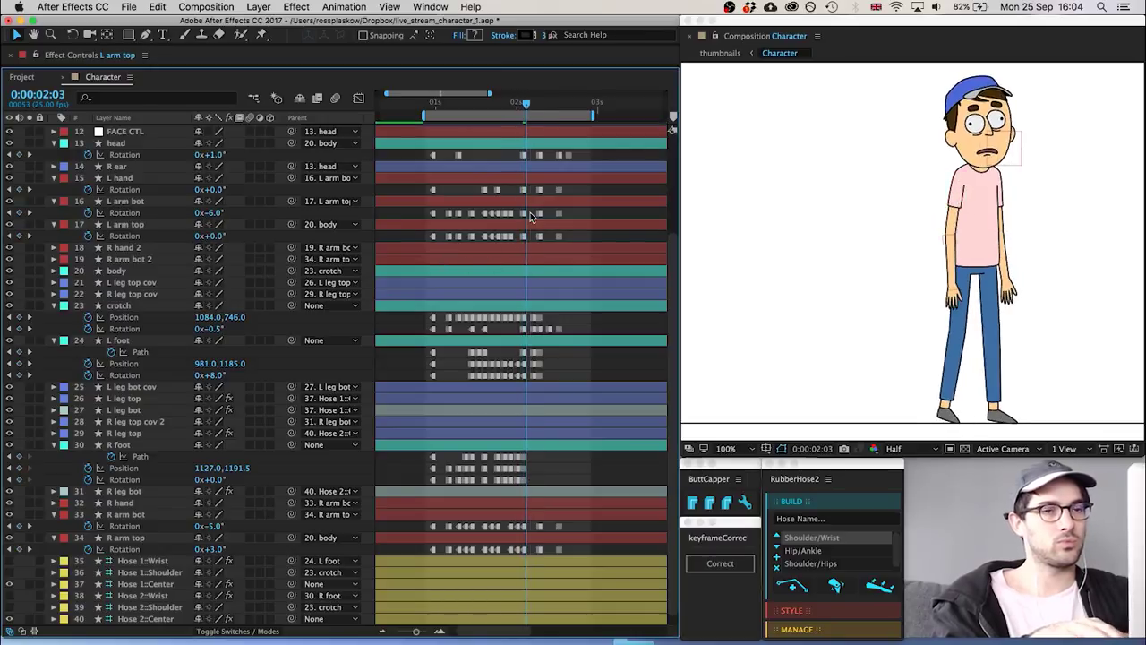
Set L arm bot's Rotation to -6° at 0:00:02:07 and step through the following frames to check the arm's settling motion
{"action": "key", "text": "Page_Down"}
{"action": "key", "text": "Page_Down"}
{"action": "key", "text": "Page_Down"}
{"action": "key", "text": "Page_Down"}
{"action": "key", "text": "Page_Down"}
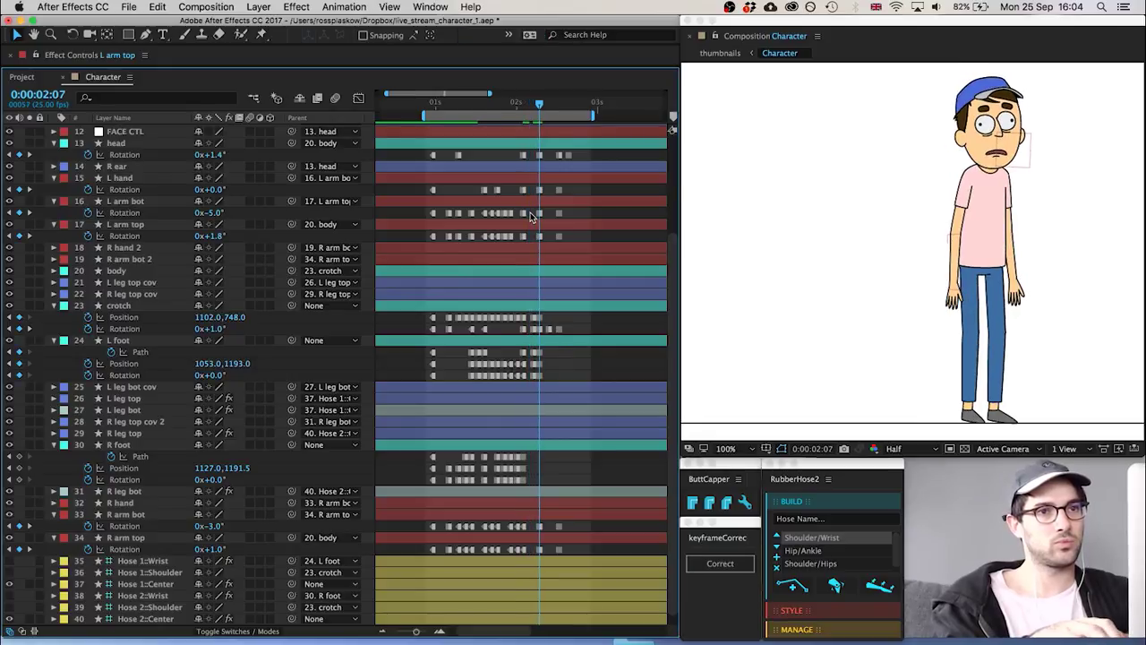
{"action": "key", "text": "Page_Up"}
{"action": "key", "text": "Page_Down"}
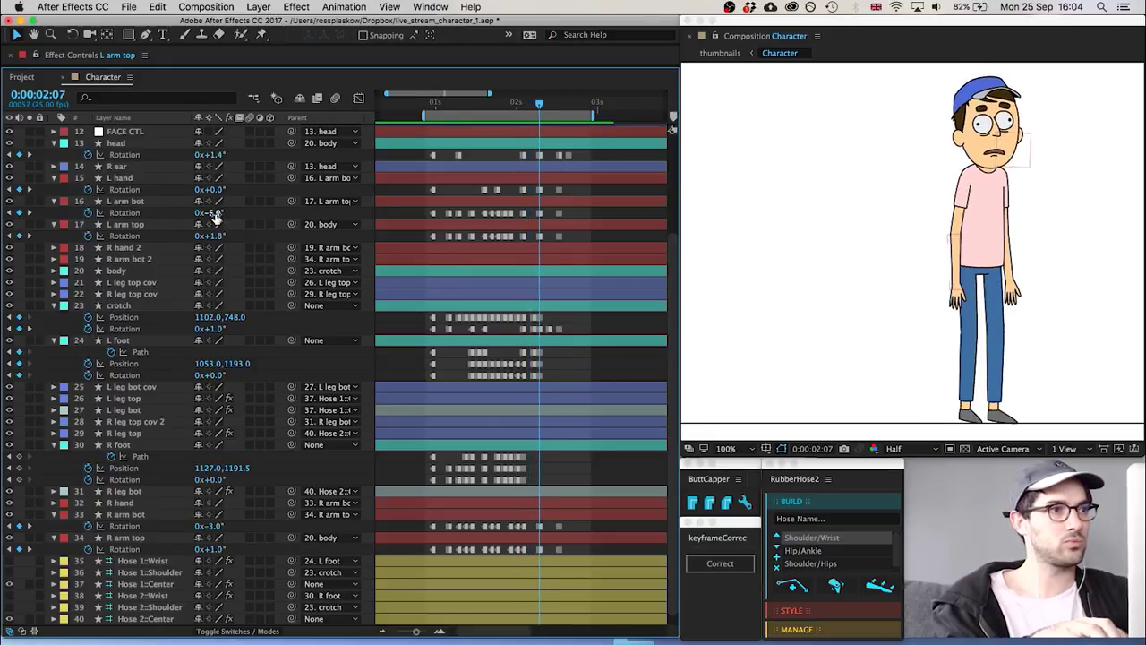
{"action": "left_click", "coordinate": [211, 212]}
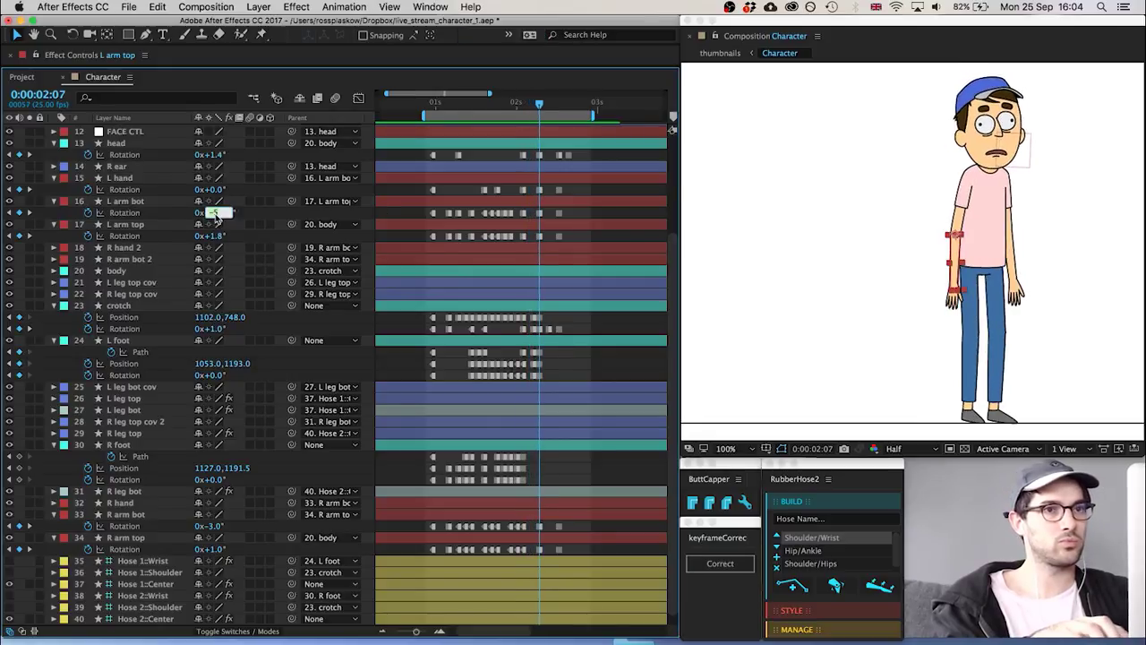
{"action": "left_click", "coordinate": [505, 191]}
{"action": "key", "text": "Page_Up"}
{"action": "key", "text": "Page_Down"}
{"action": "key", "text": "Page_Down"}
{"action": "key", "text": "Page_Down"}
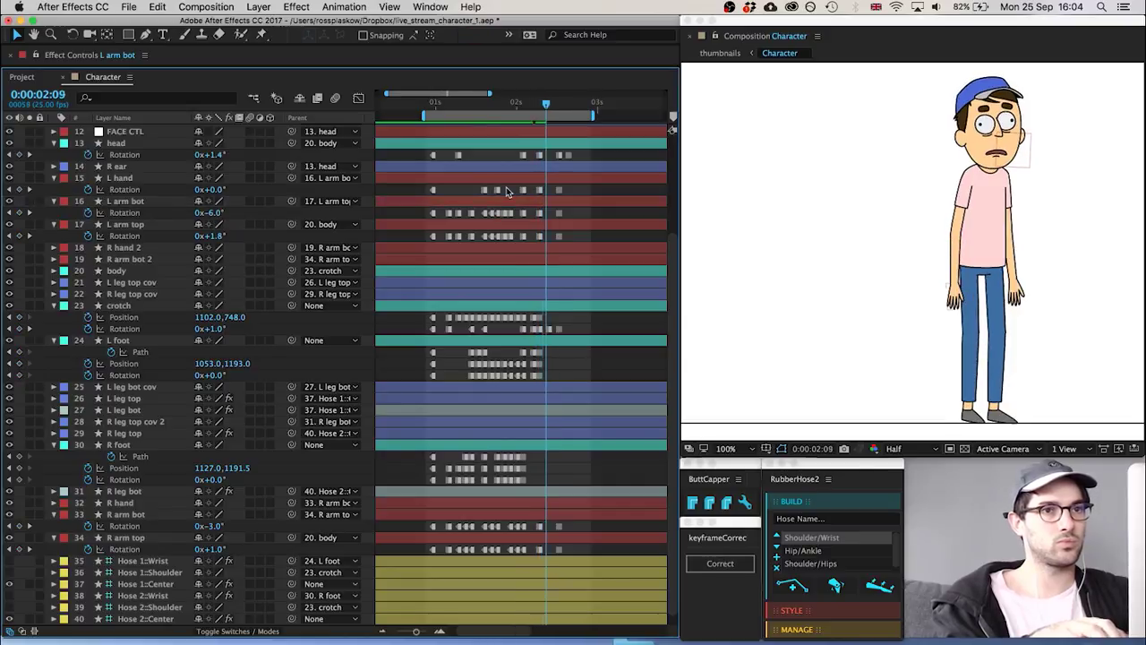
{"action": "key", "text": "Page_Down"}
{"action": "key", "text": "Page_Down"}
{"action": "key", "text": "Page_Down"}
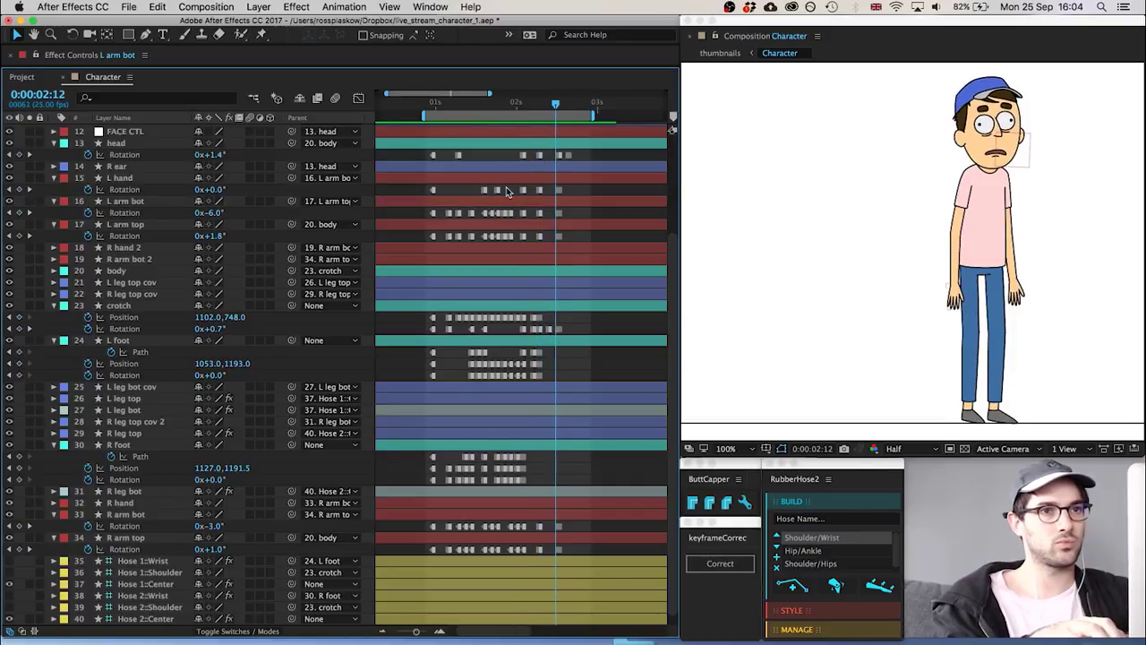
Step through the frames between 0:00:02:07 and 0:00:02:13 and preview the walk to examine how the arms settle
{"action": "key", "text": "Page_Down"}
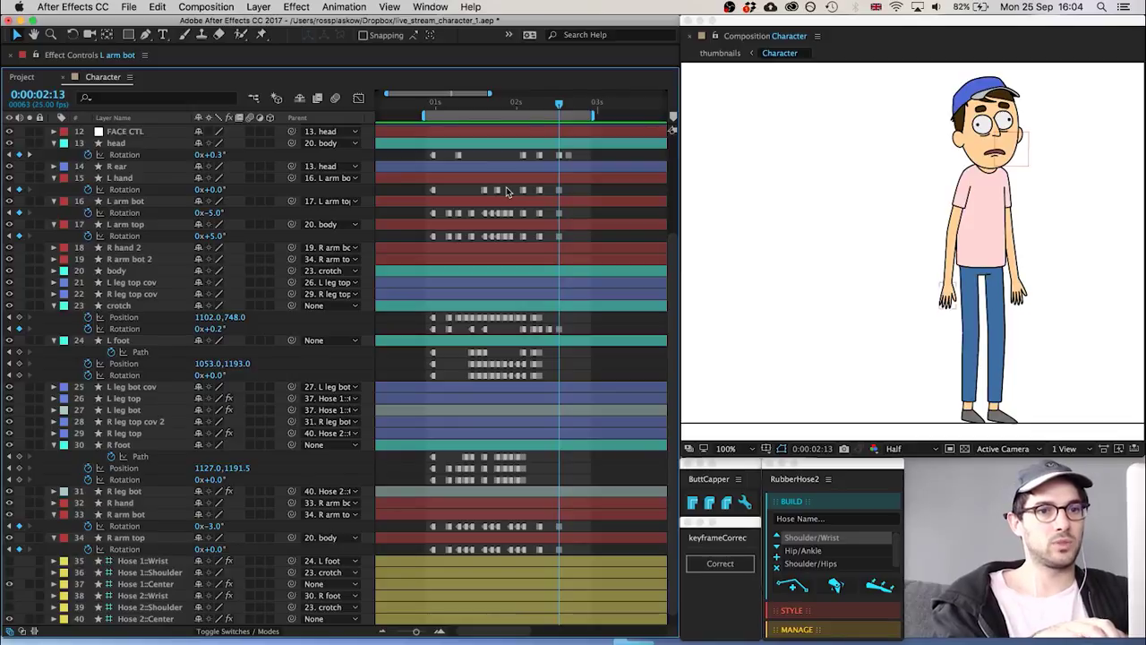
{"action": "key", "text": "Page_Up"}
{"action": "key", "text": "Page_Up"}
{"action": "key", "text": "Page_Up"}
{"action": "key", "text": "Page_Up"}
{"action": "key", "text": "Page_Up"}
{"action": "key", "text": "Page_Up"}
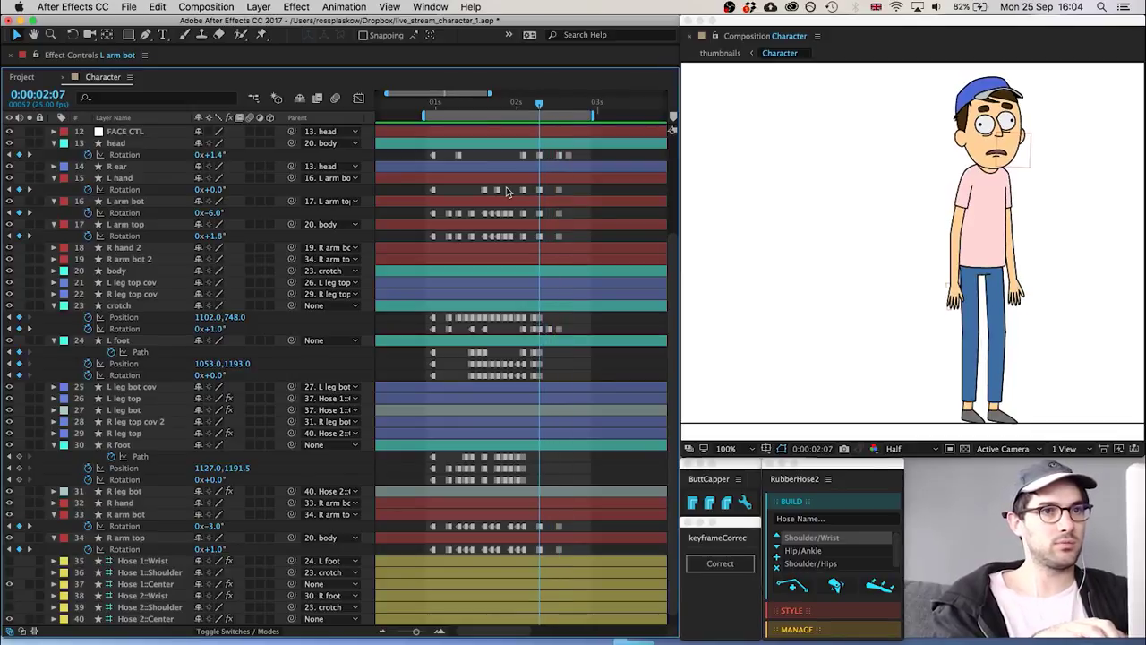
{"action": "key", "text": "Page_Up"}
{"action": "key", "text": "Page_Down"}
{"action": "key", "text": "space"}
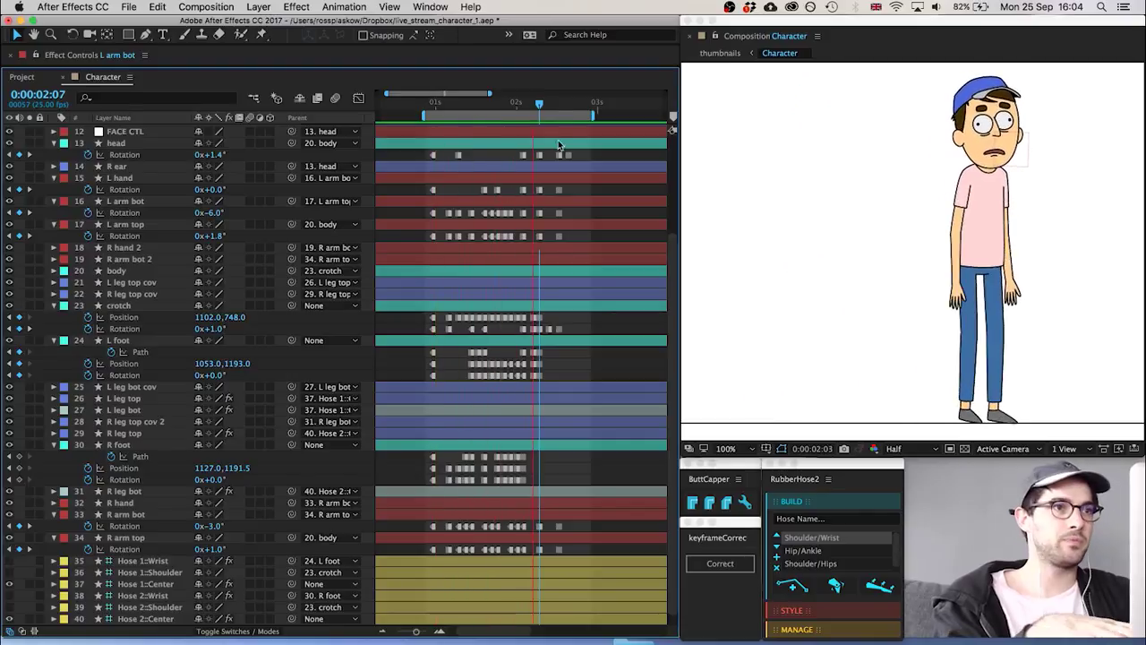
Convert the Rotation keyframes of L hand, both L arm layers, R arm bot and R arm top at 0:00:02:07 and 0:00:02:13 from hold to linear
{"action": "left_click", "coordinate": [549, 104]}
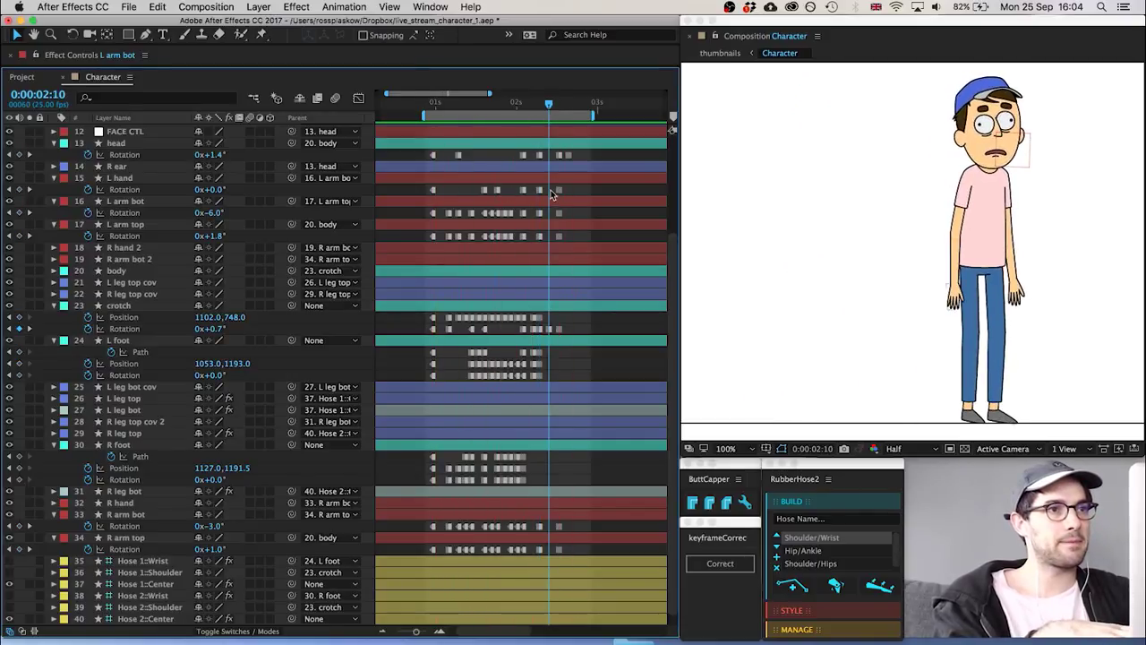
{"action": "left_click_drag", "start_coordinate": [565, 186], "coordinate": [542, 239]}
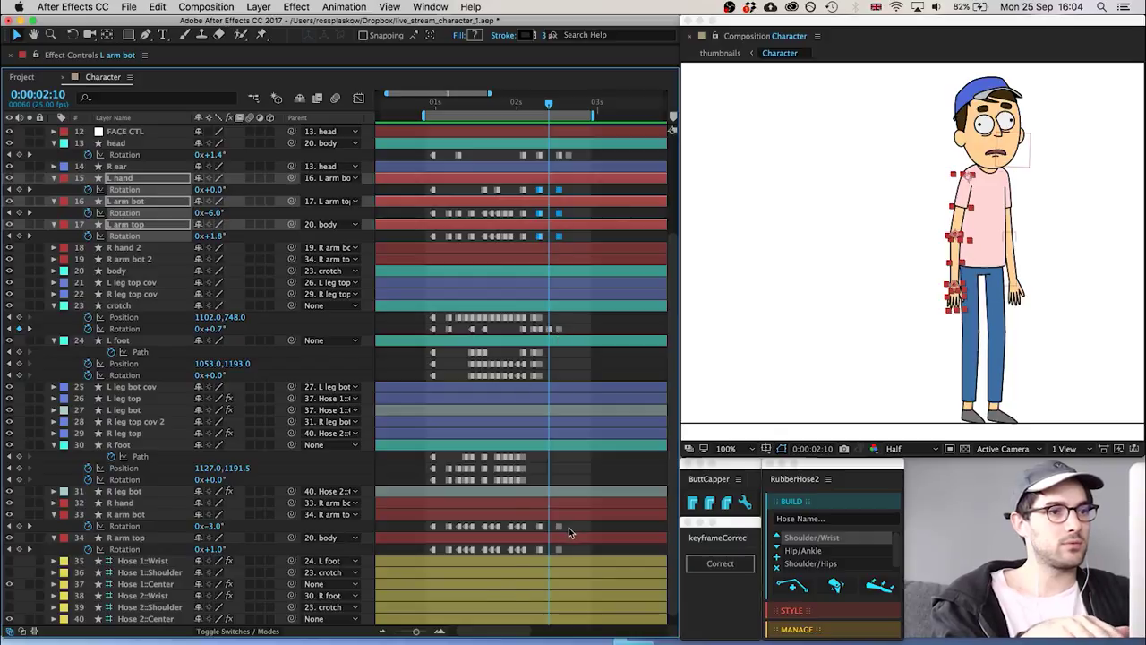
{"action": "left_click_drag", "start_coordinate": [569, 527], "coordinate": [540, 552]}
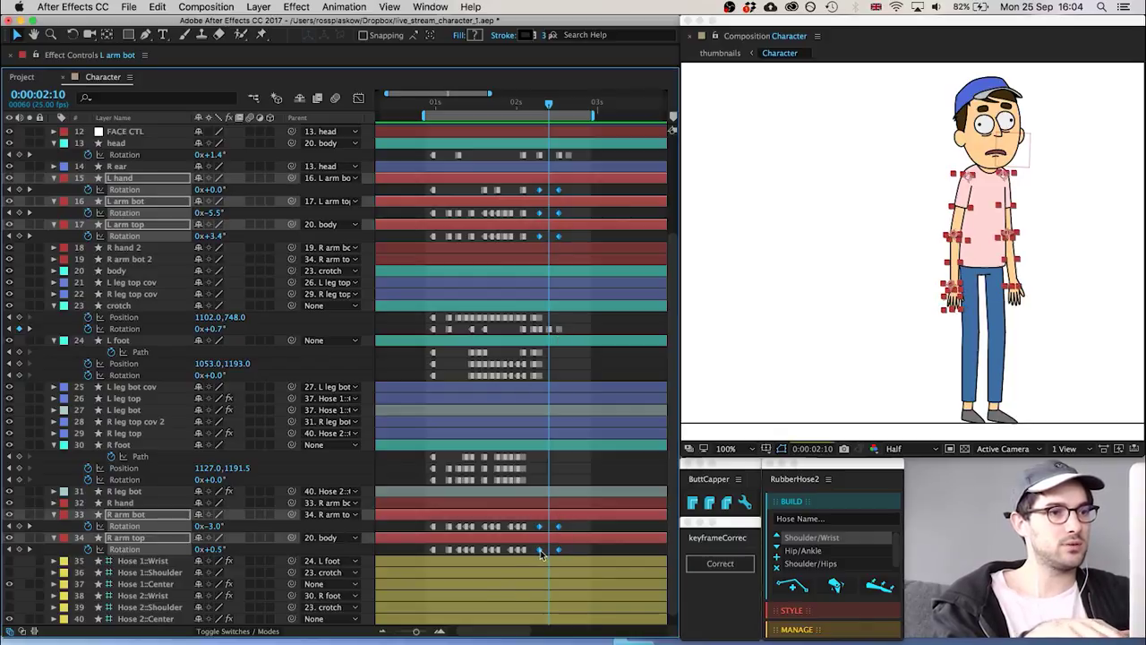
{"action": "left_click", "coordinate": [540, 550], "text": "super"}
Add in-between Rotation keyframes at 0:00:02:12 to L hand, L arm bot, L arm top, R arm bot and R arm top
{"action": "key", "text": "super+Right"}
{"action": "key", "text": "super+Right"}
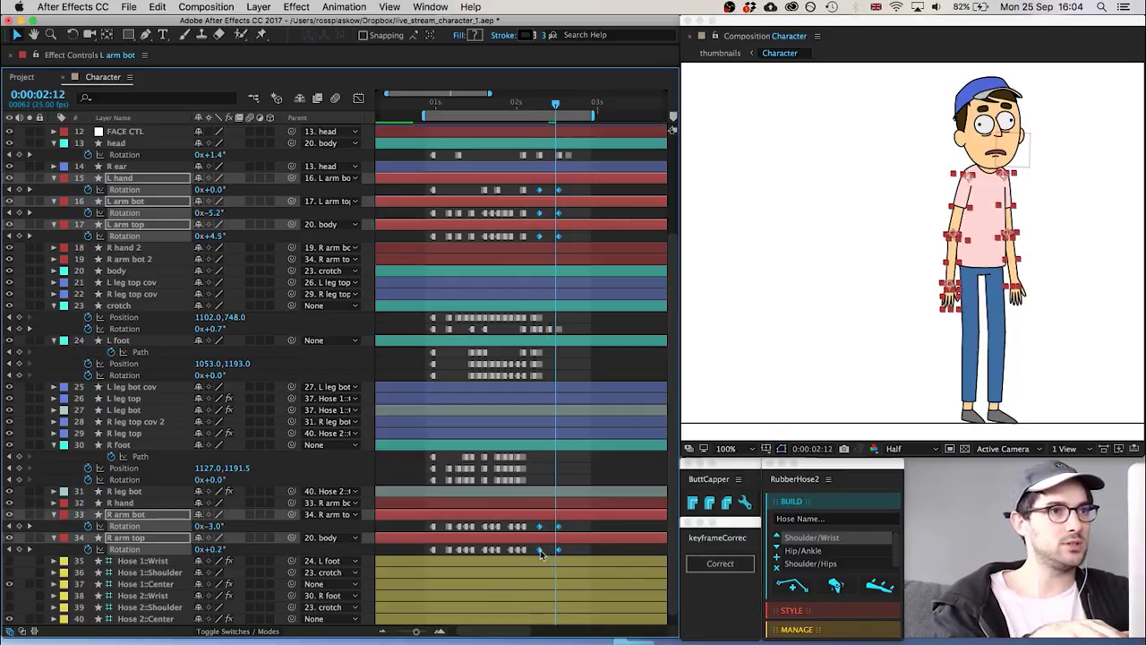
{"action": "left_click", "coordinate": [20, 191]}
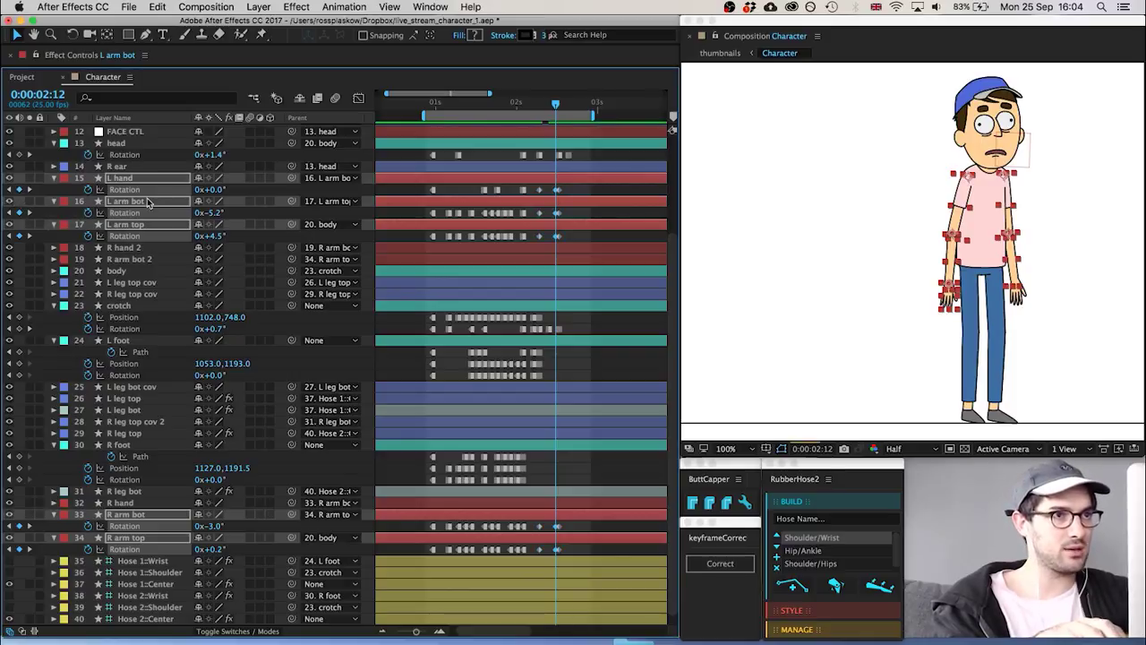
Move the new arm Rotation keyframes to 0:00:02:10 and convert the arm and hand keyframes from 0:00:02:07 to 0:00:02:13 to hold
{"action": "left_click_drag", "start_coordinate": [571, 188], "coordinate": [527, 251]}
{"action": "left_click_drag", "start_coordinate": [568, 525], "coordinate": [526, 557]}
{"action": "left_click", "coordinate": [582, 555]}
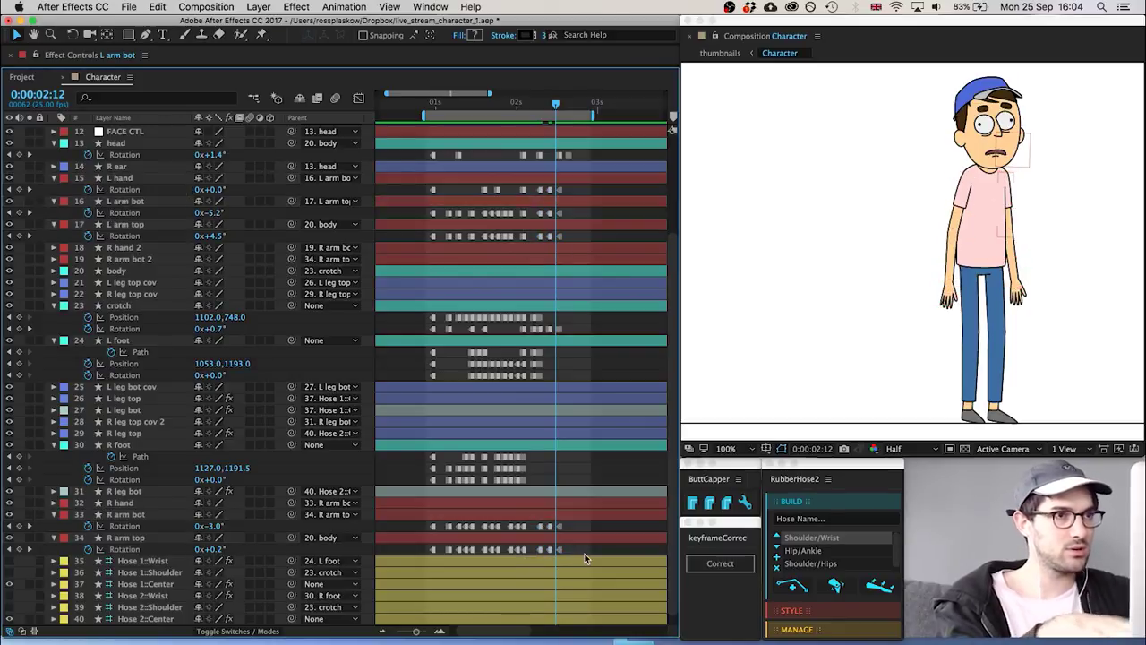